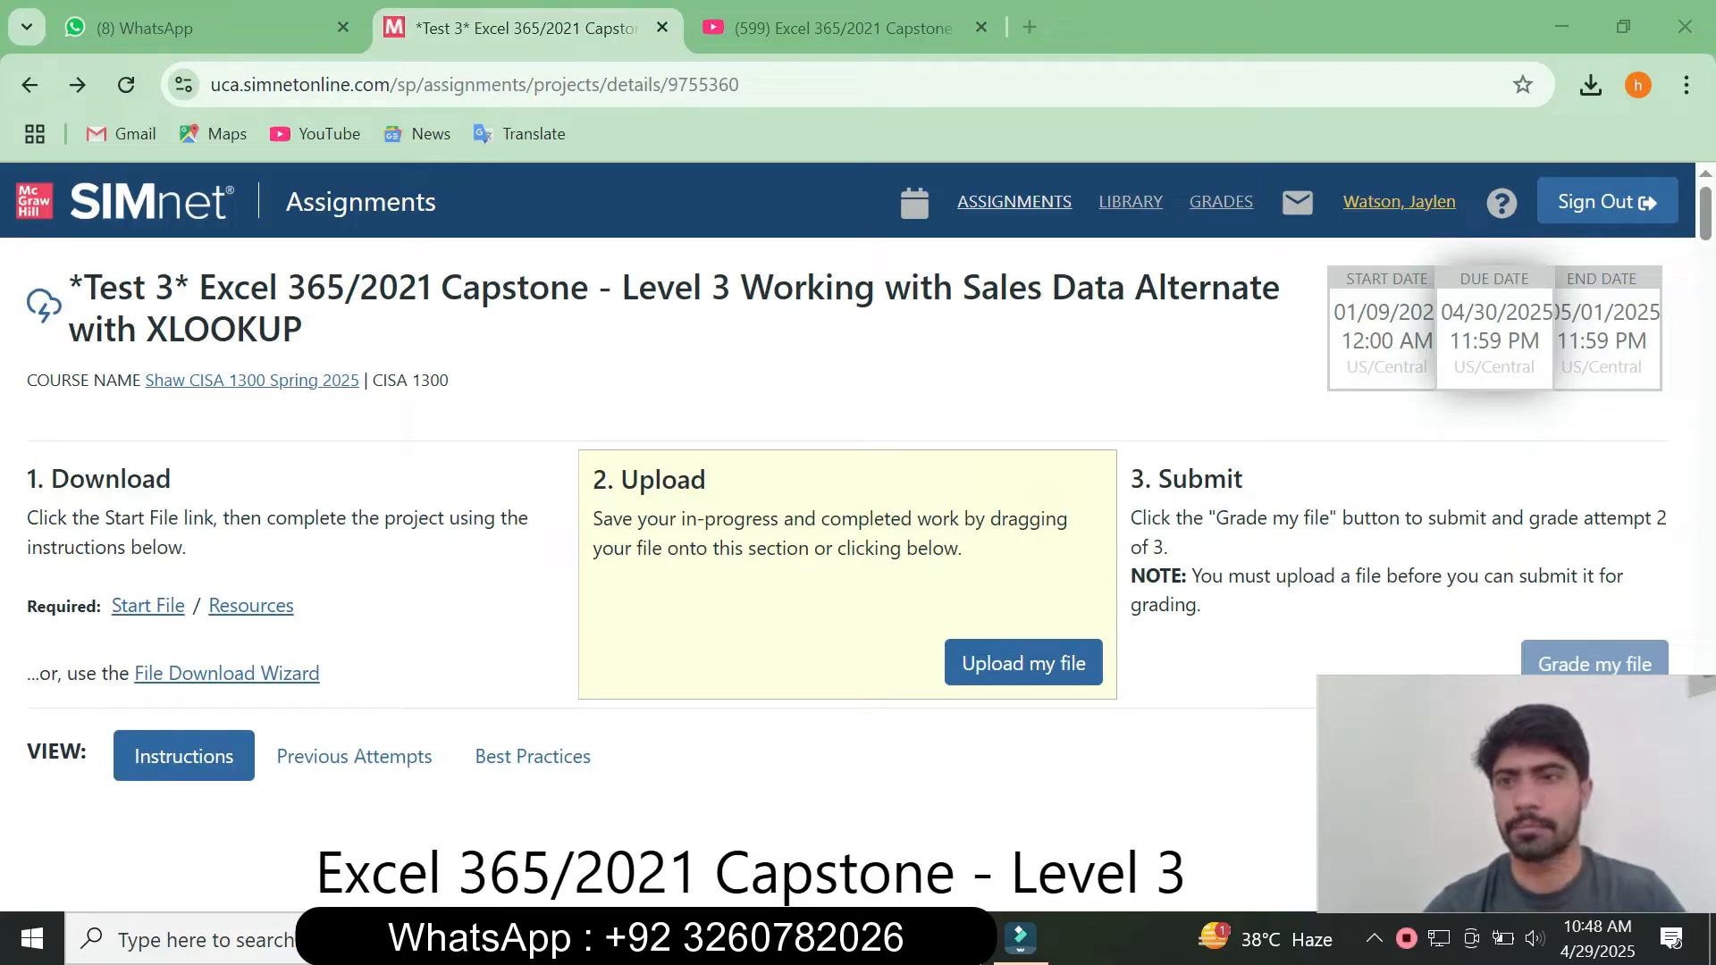
# Look through the capstone project instructions, from the download section to the loan worksheet tasks.
pyautogui.scroll(-1, 858, 536)
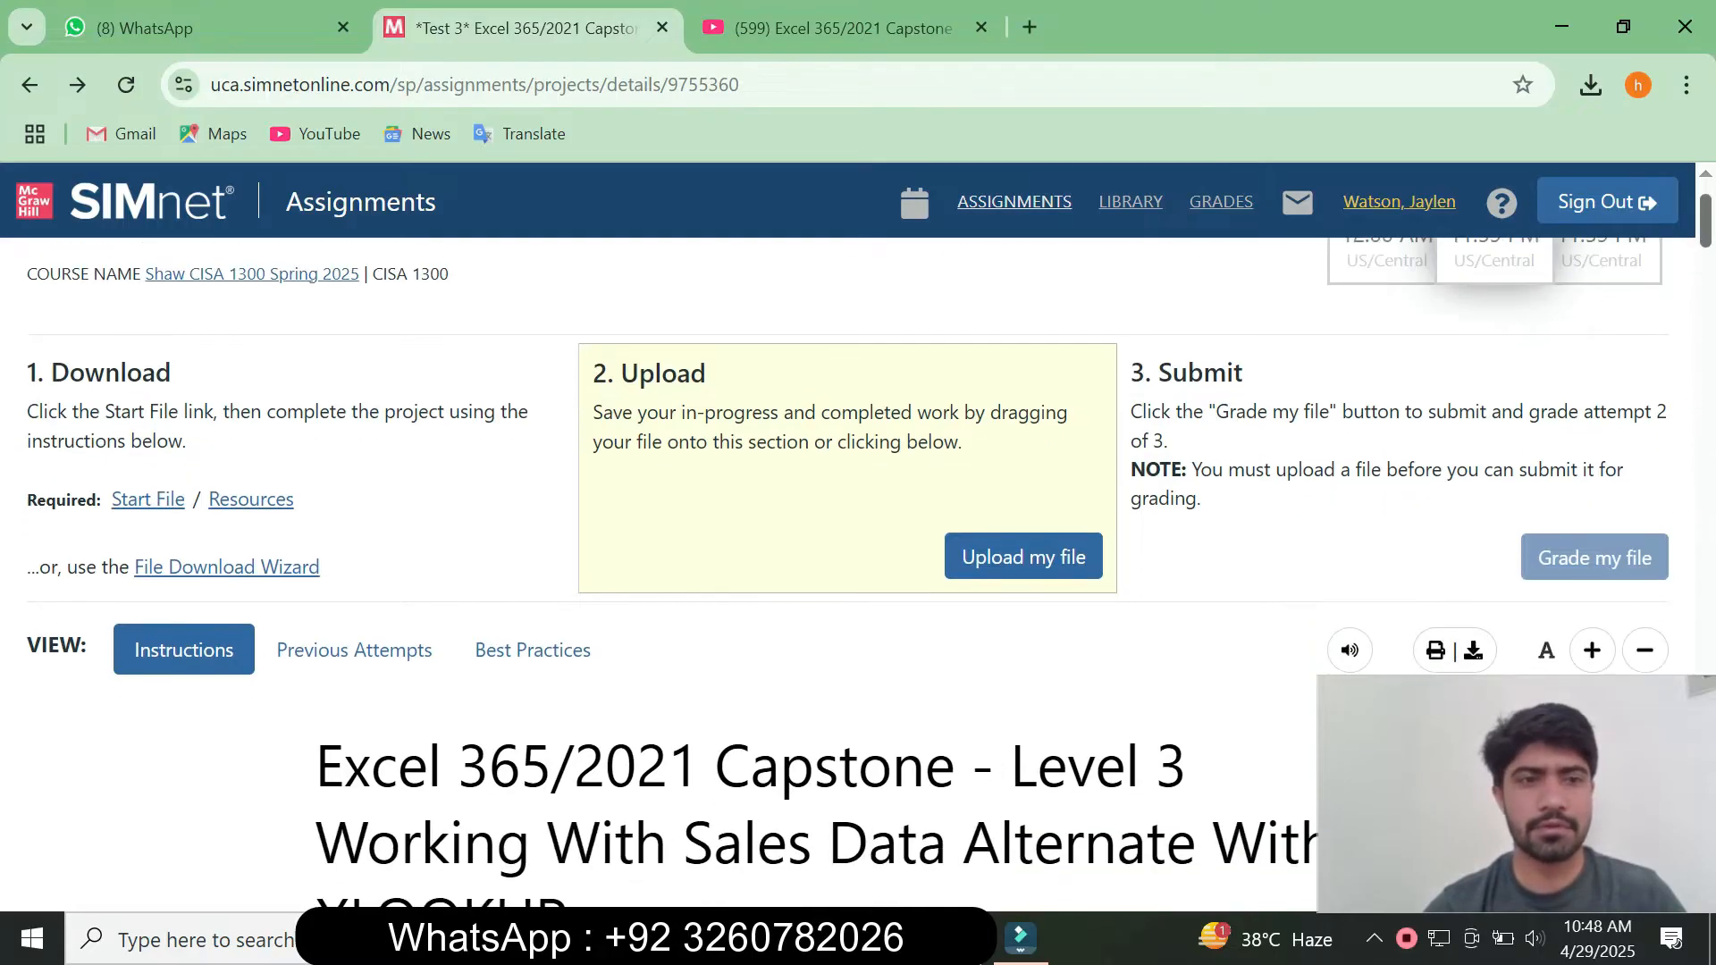
pyautogui.scroll(-2, 849, 572)
pyautogui.scroll(2, 849, 572)
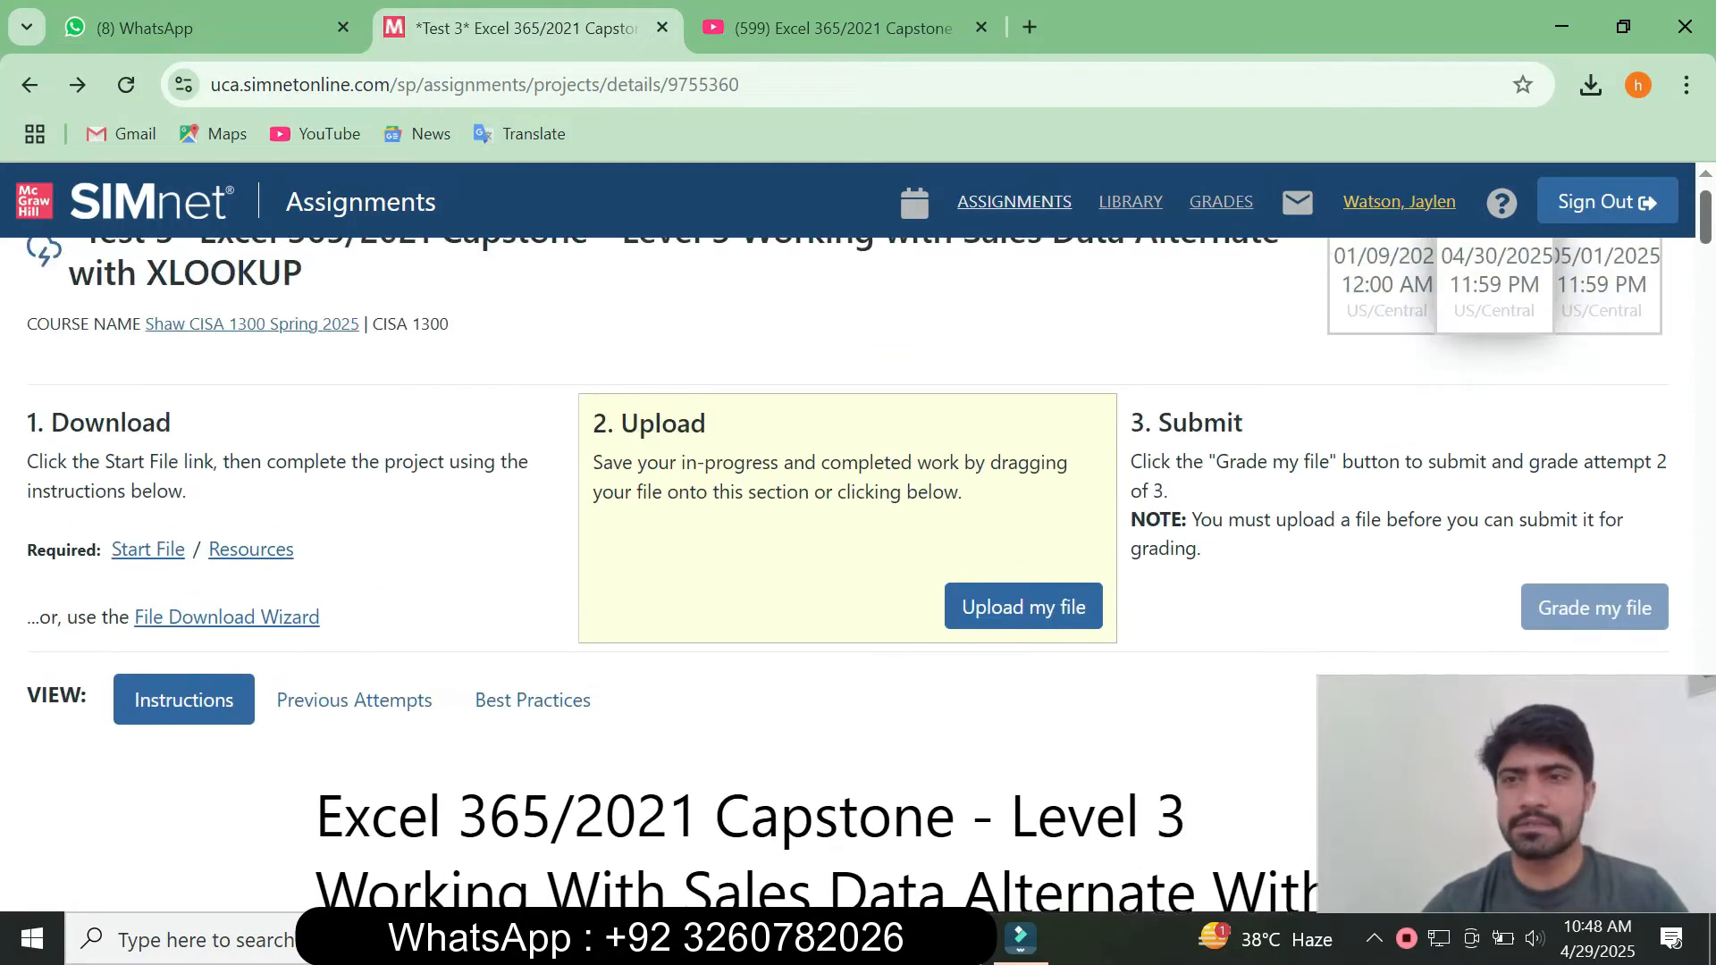
pyautogui.scroll(-1, 849, 572)
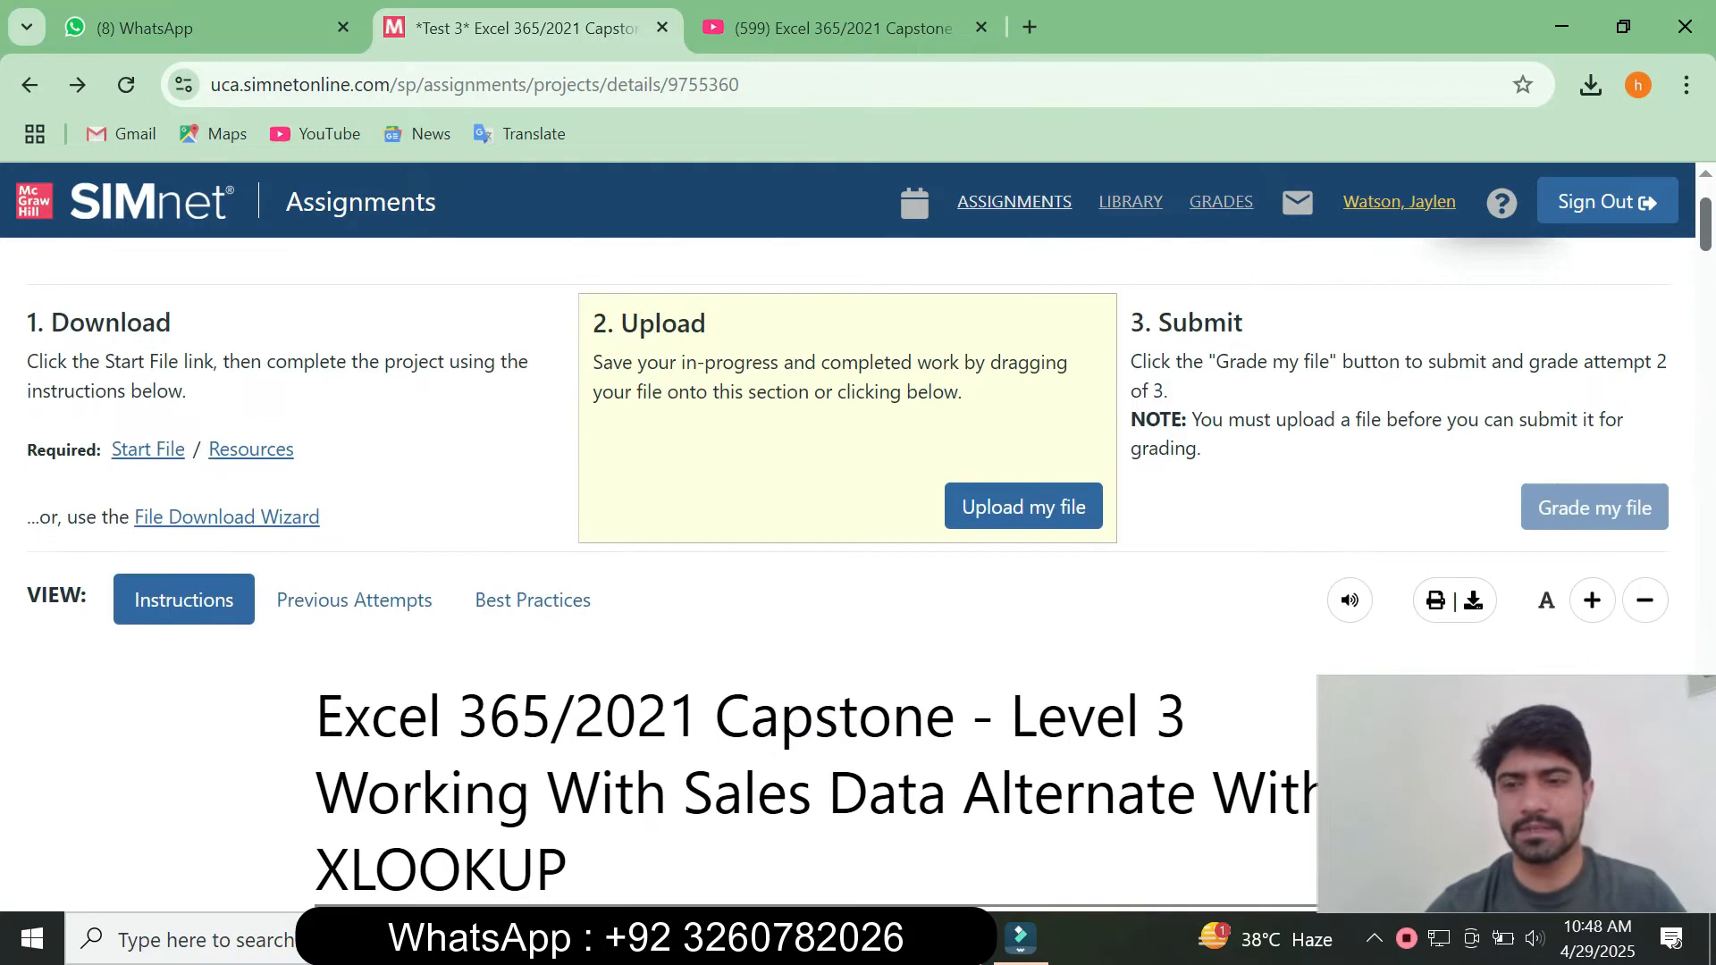
pyautogui.scroll(-10, 849, 572)
pyautogui.scroll(-10, 850, 572)
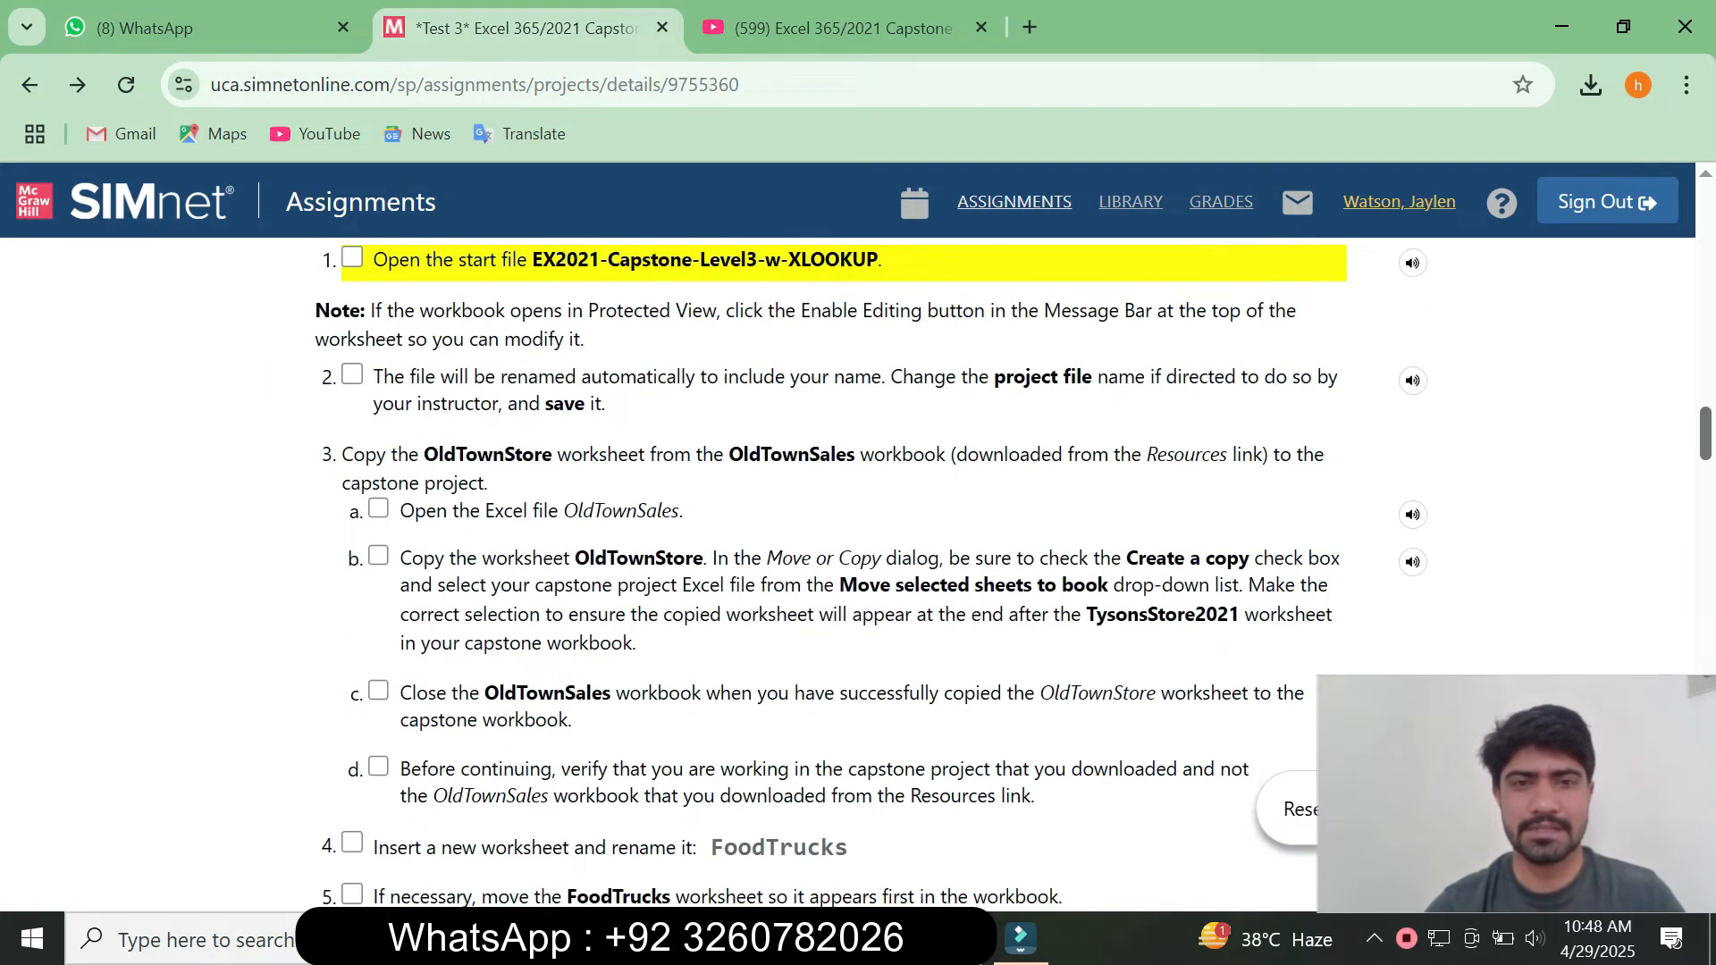
pyautogui.scroll(-14, 849, 572)
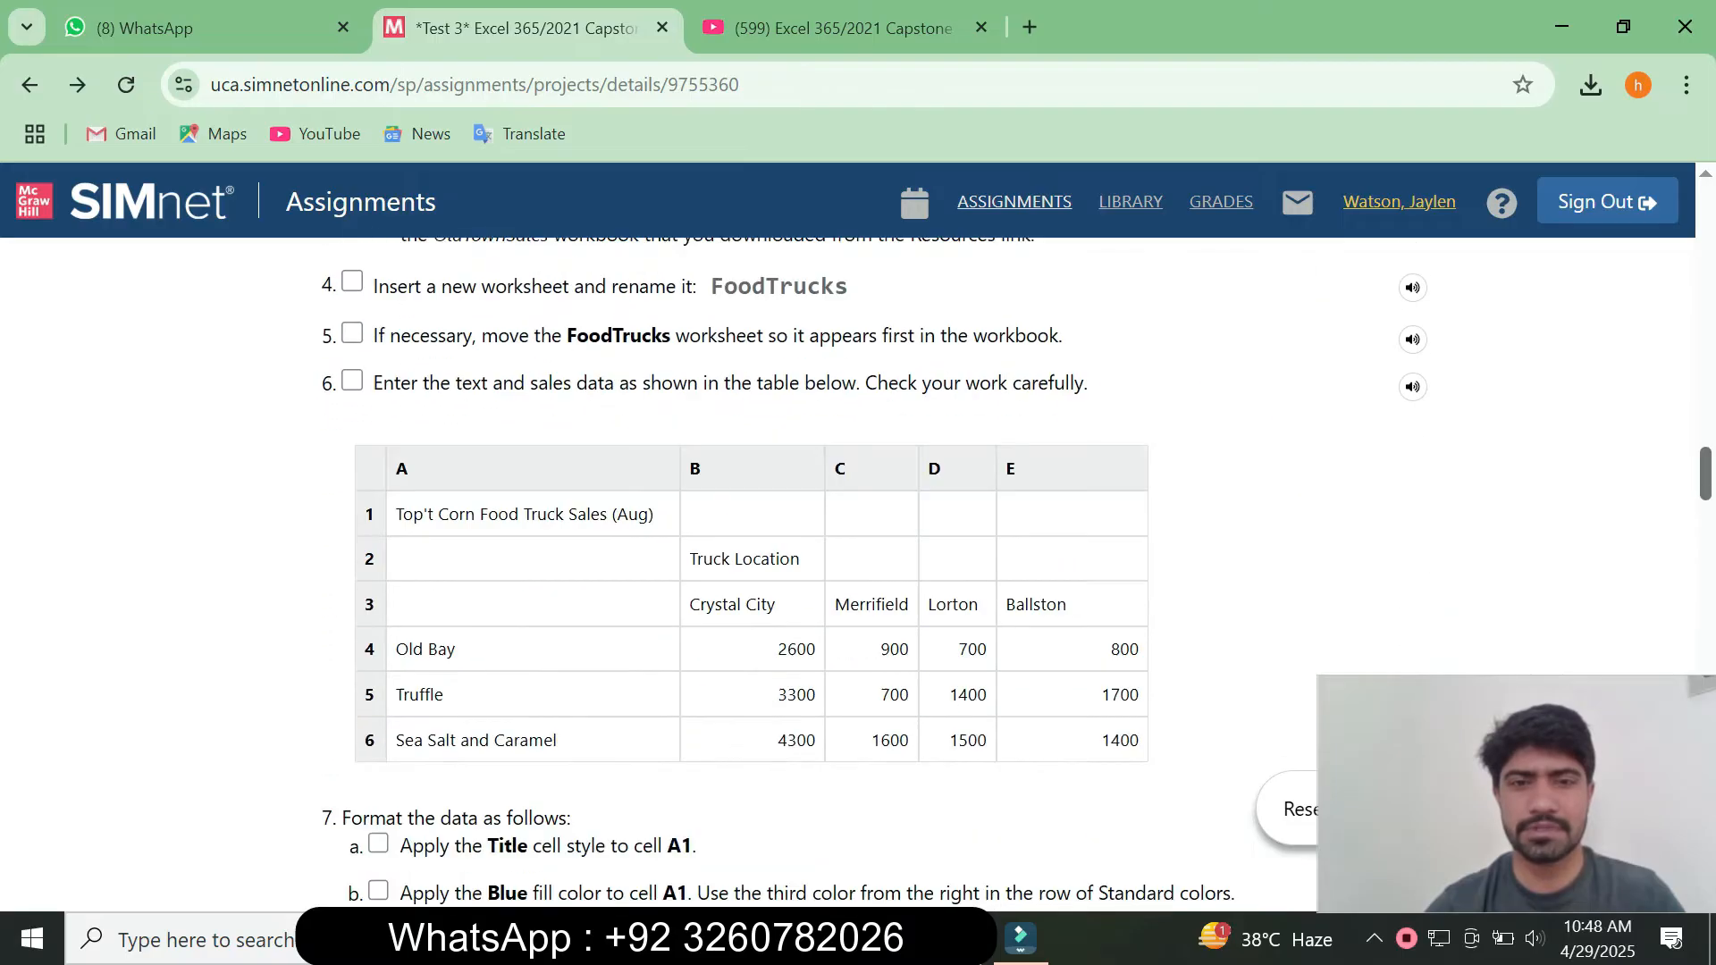
pyautogui.scroll(-20, 849, 572)
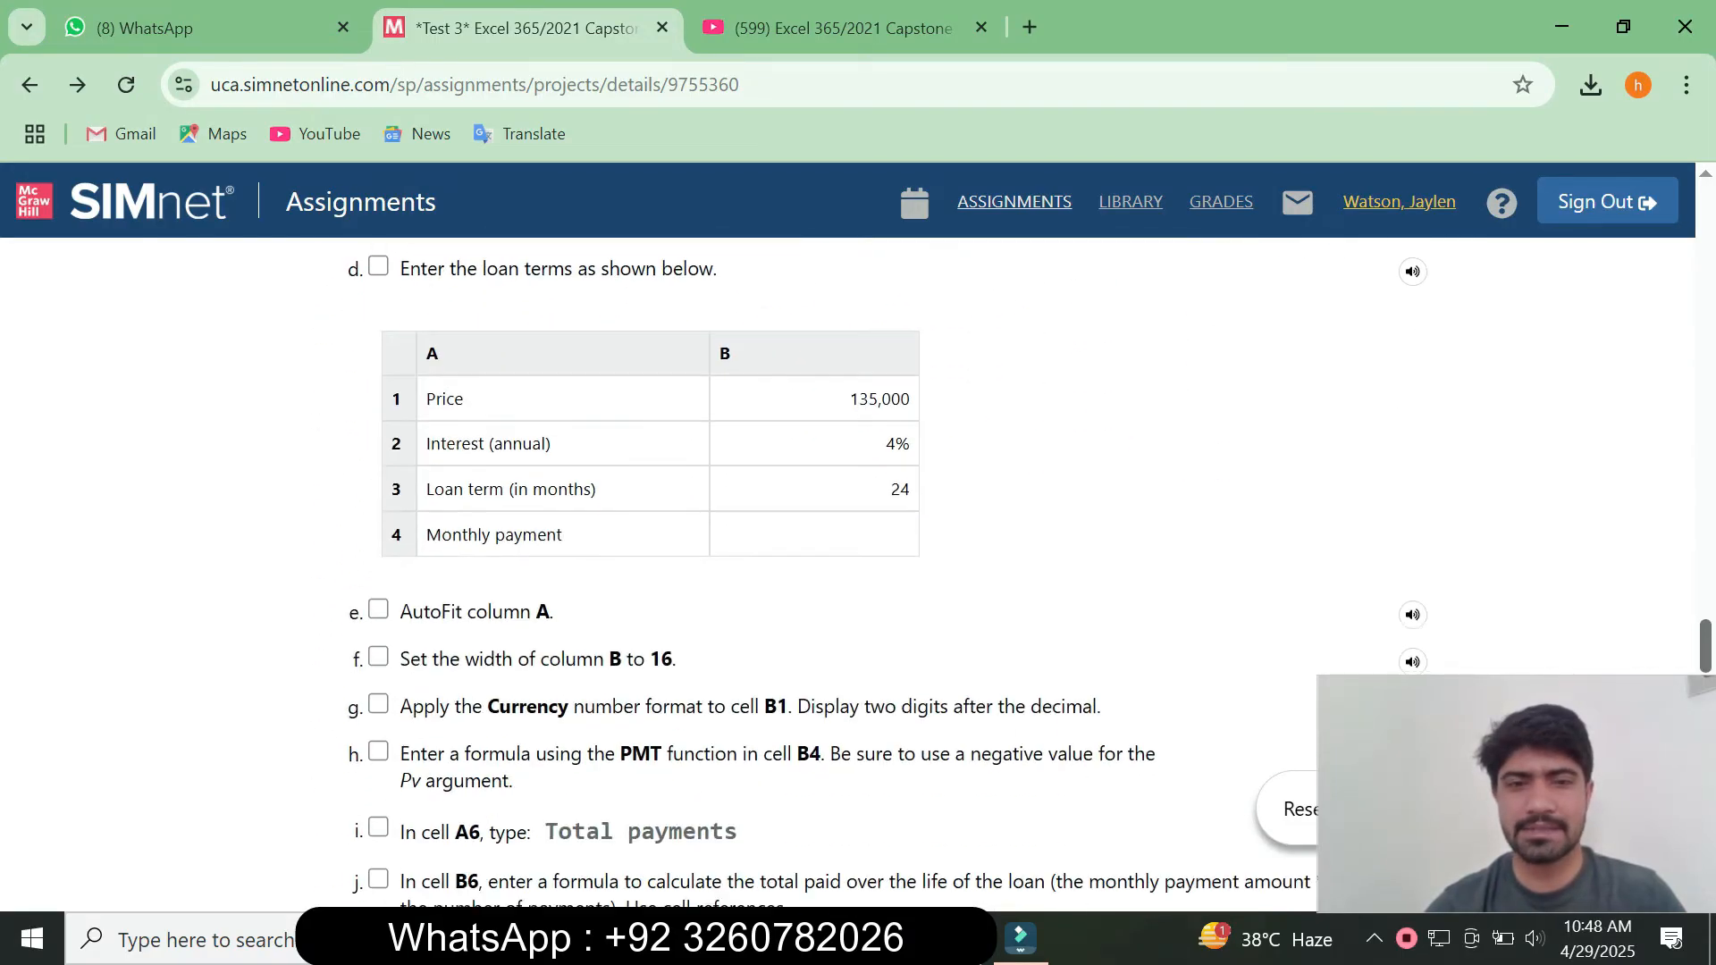
pyautogui.scroll(-3, 850, 572)
pyautogui.scroll(20, 850, 573)
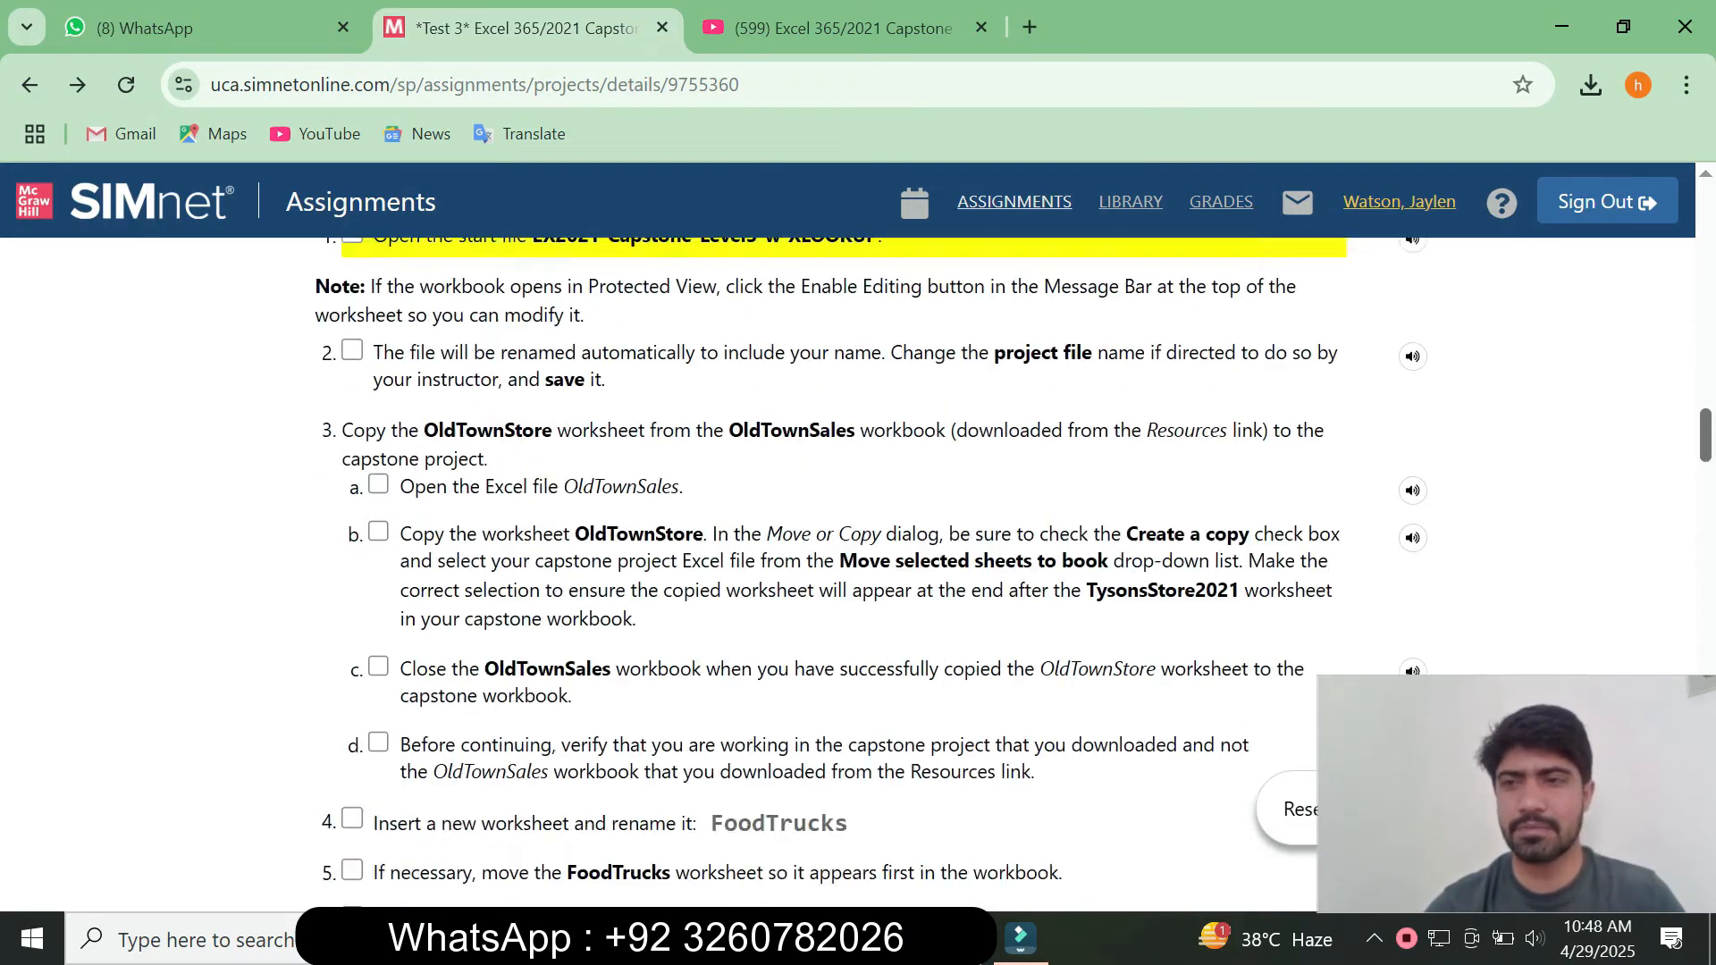
pyautogui.scroll(15, 849, 572)
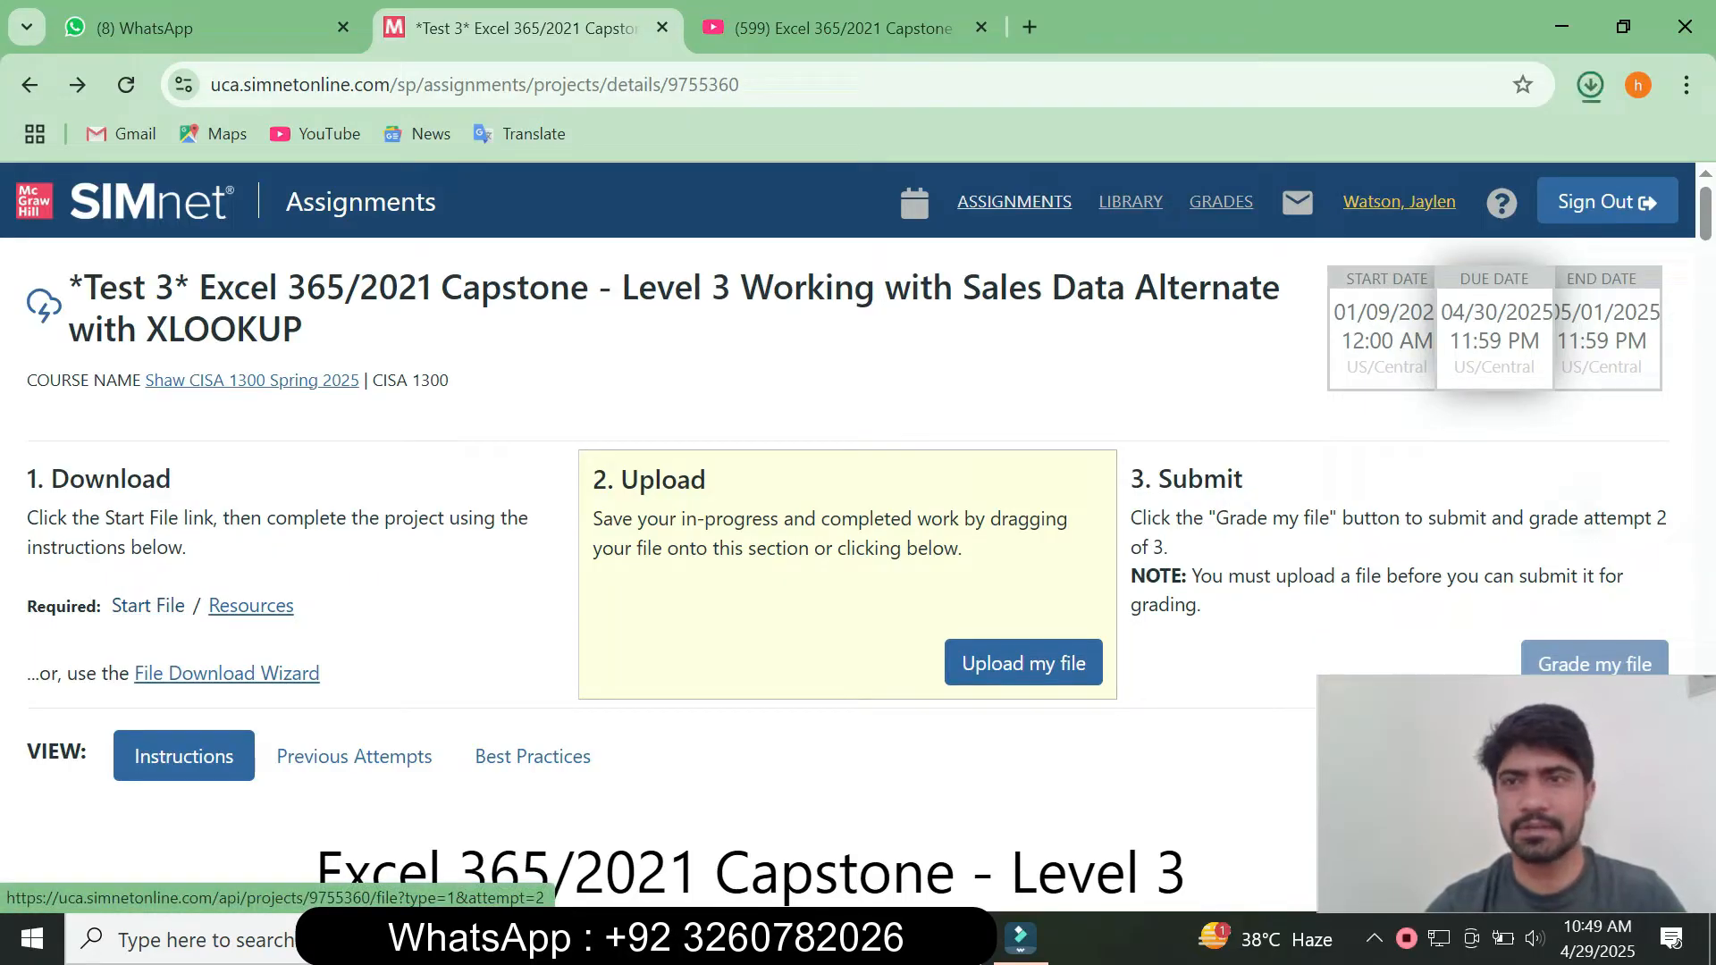
# Download the EX2021-Capstone-Level3-w-XLOOKUP start file, open it from the Downloads folder in Excel and enable editing.
pyautogui.click(148, 606)
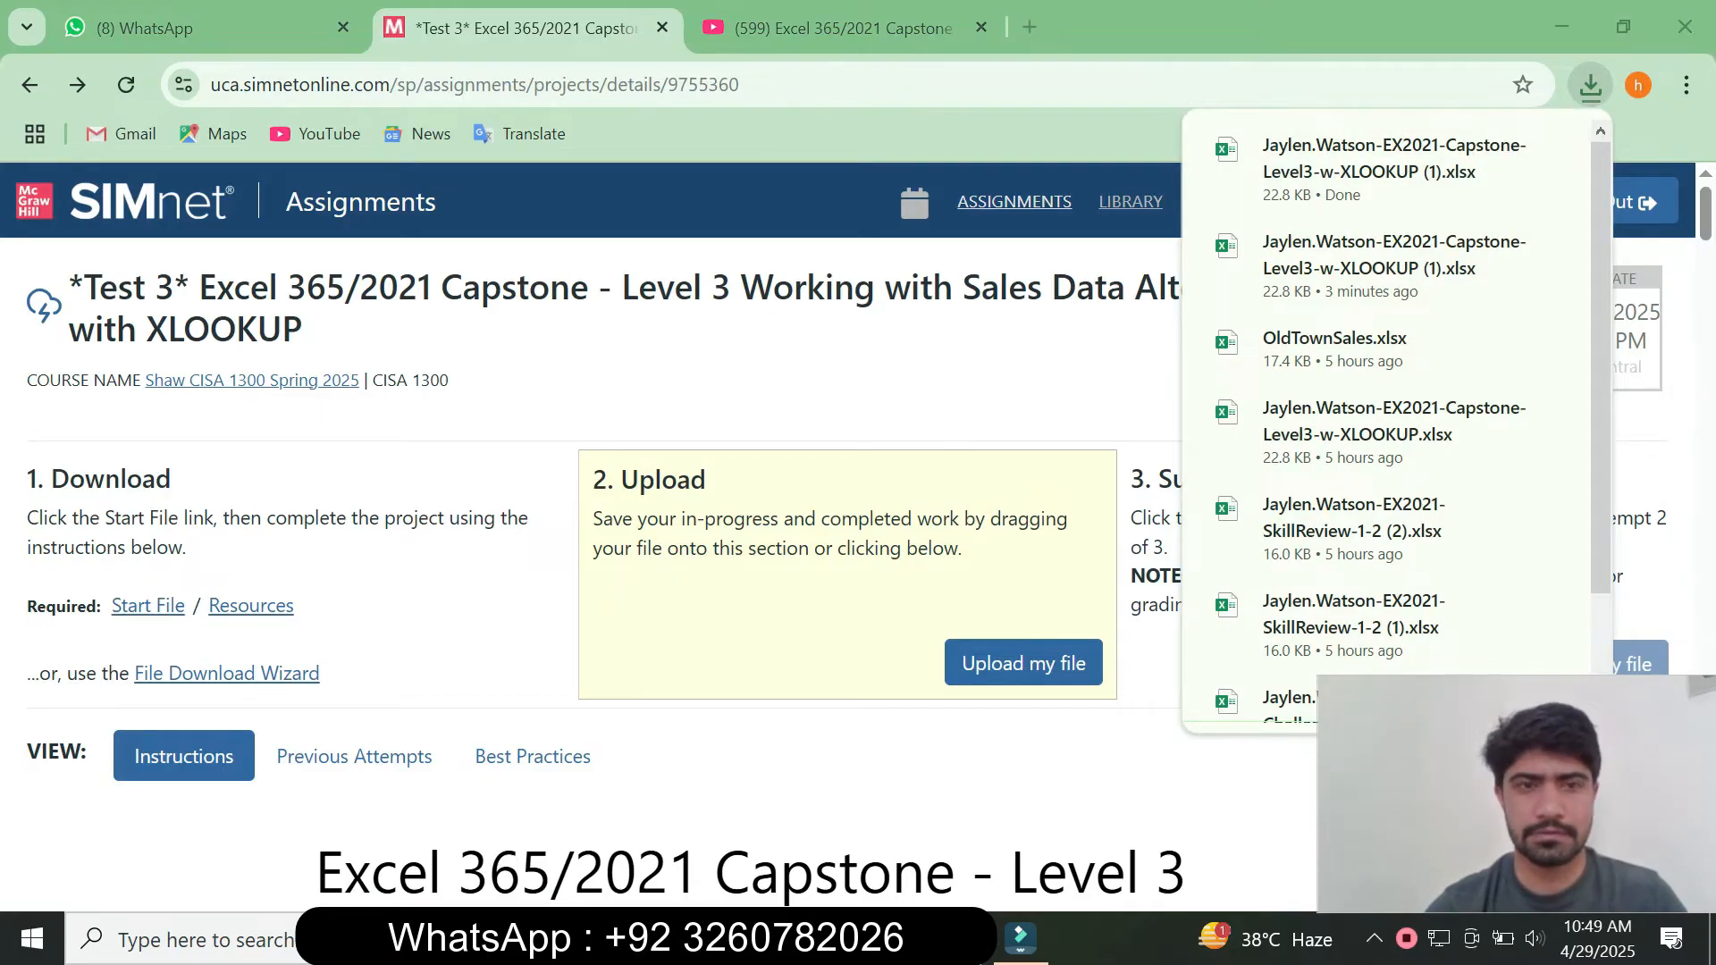
pyautogui.hotkey('alt', 'Tab')
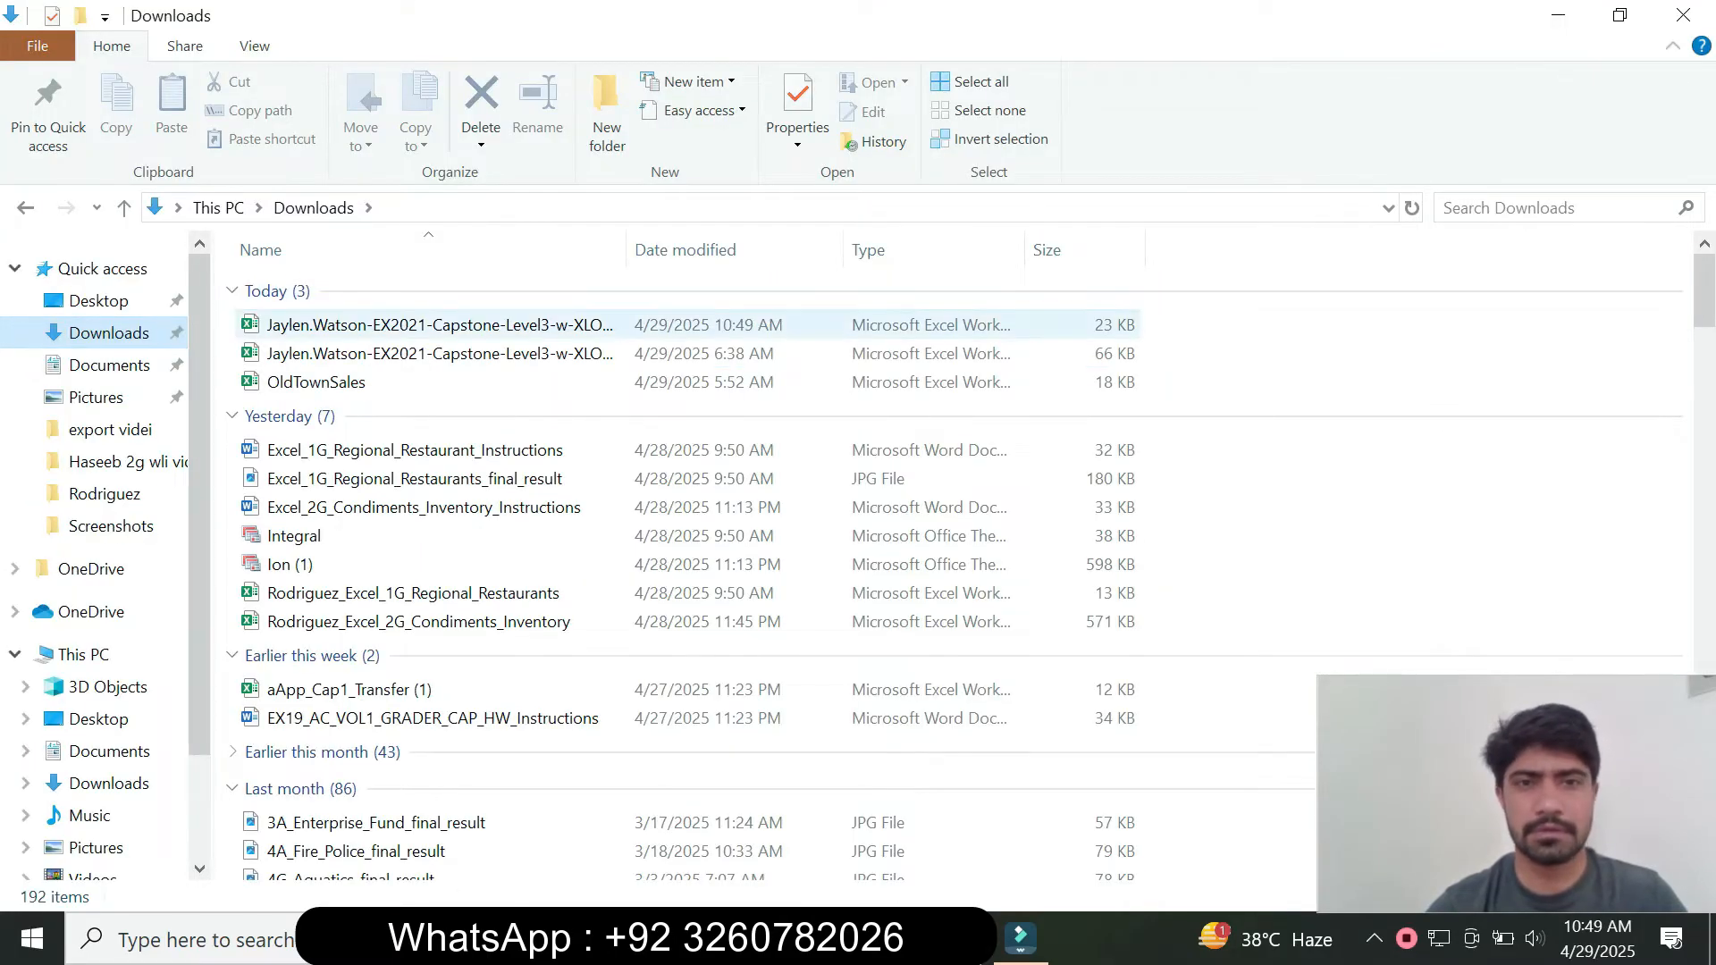
pyautogui.doubleClick(440, 325)
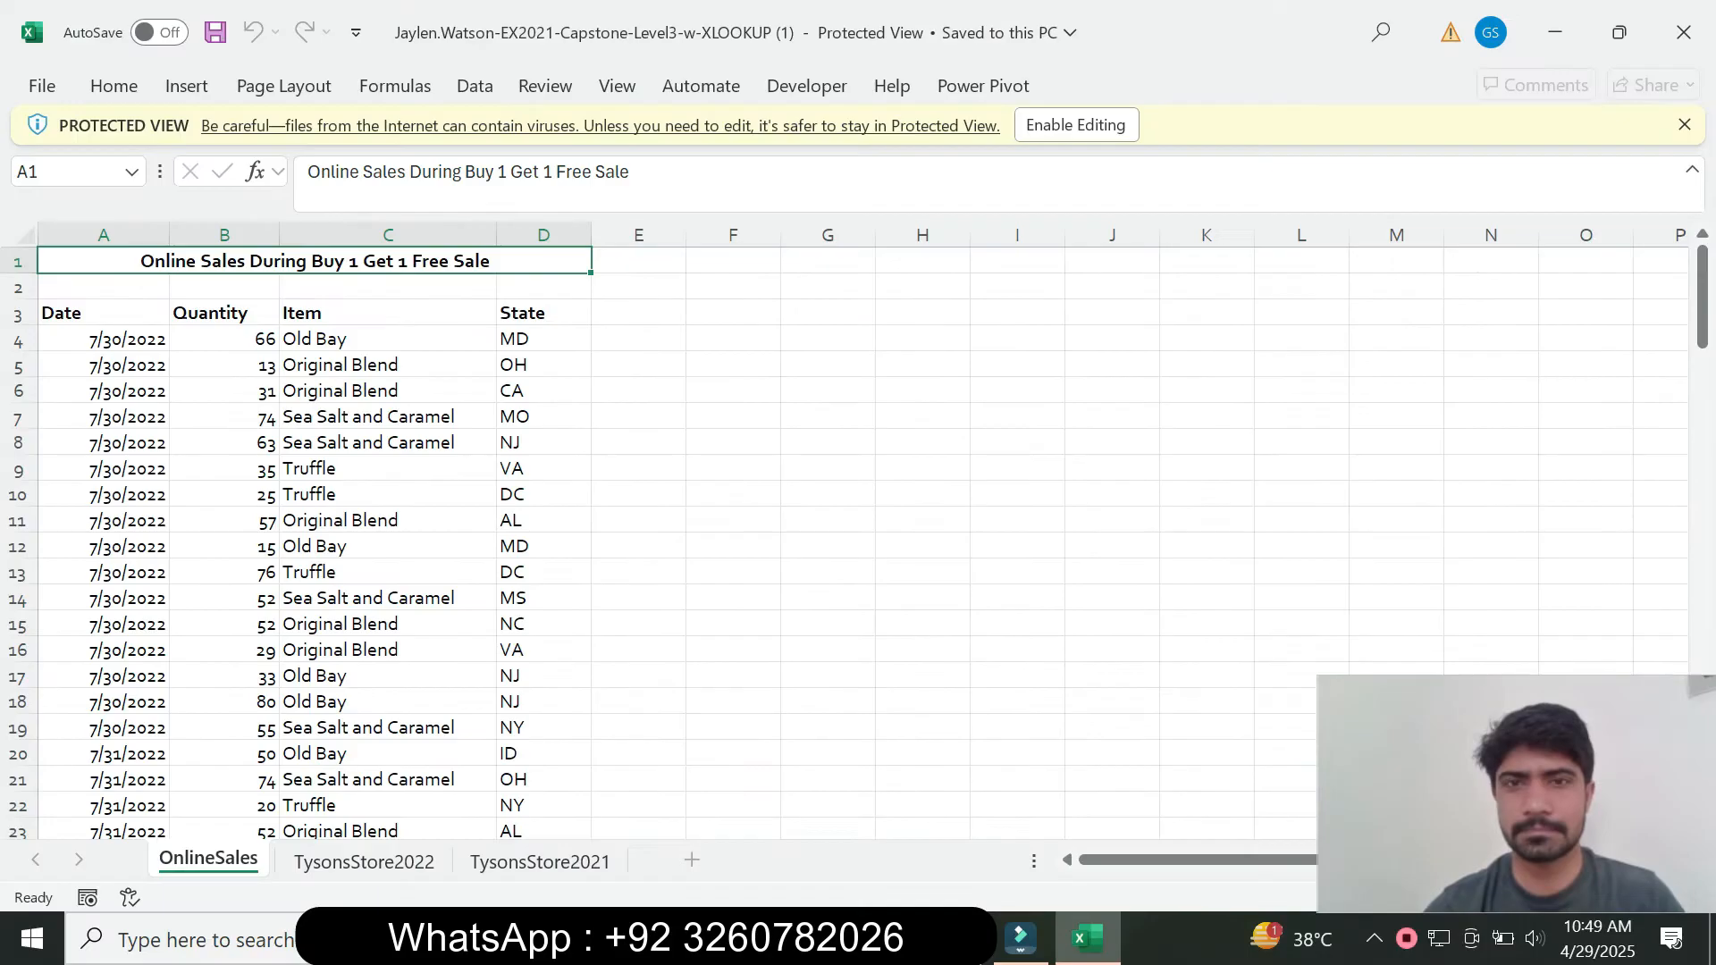
pyautogui.click(1076, 125)
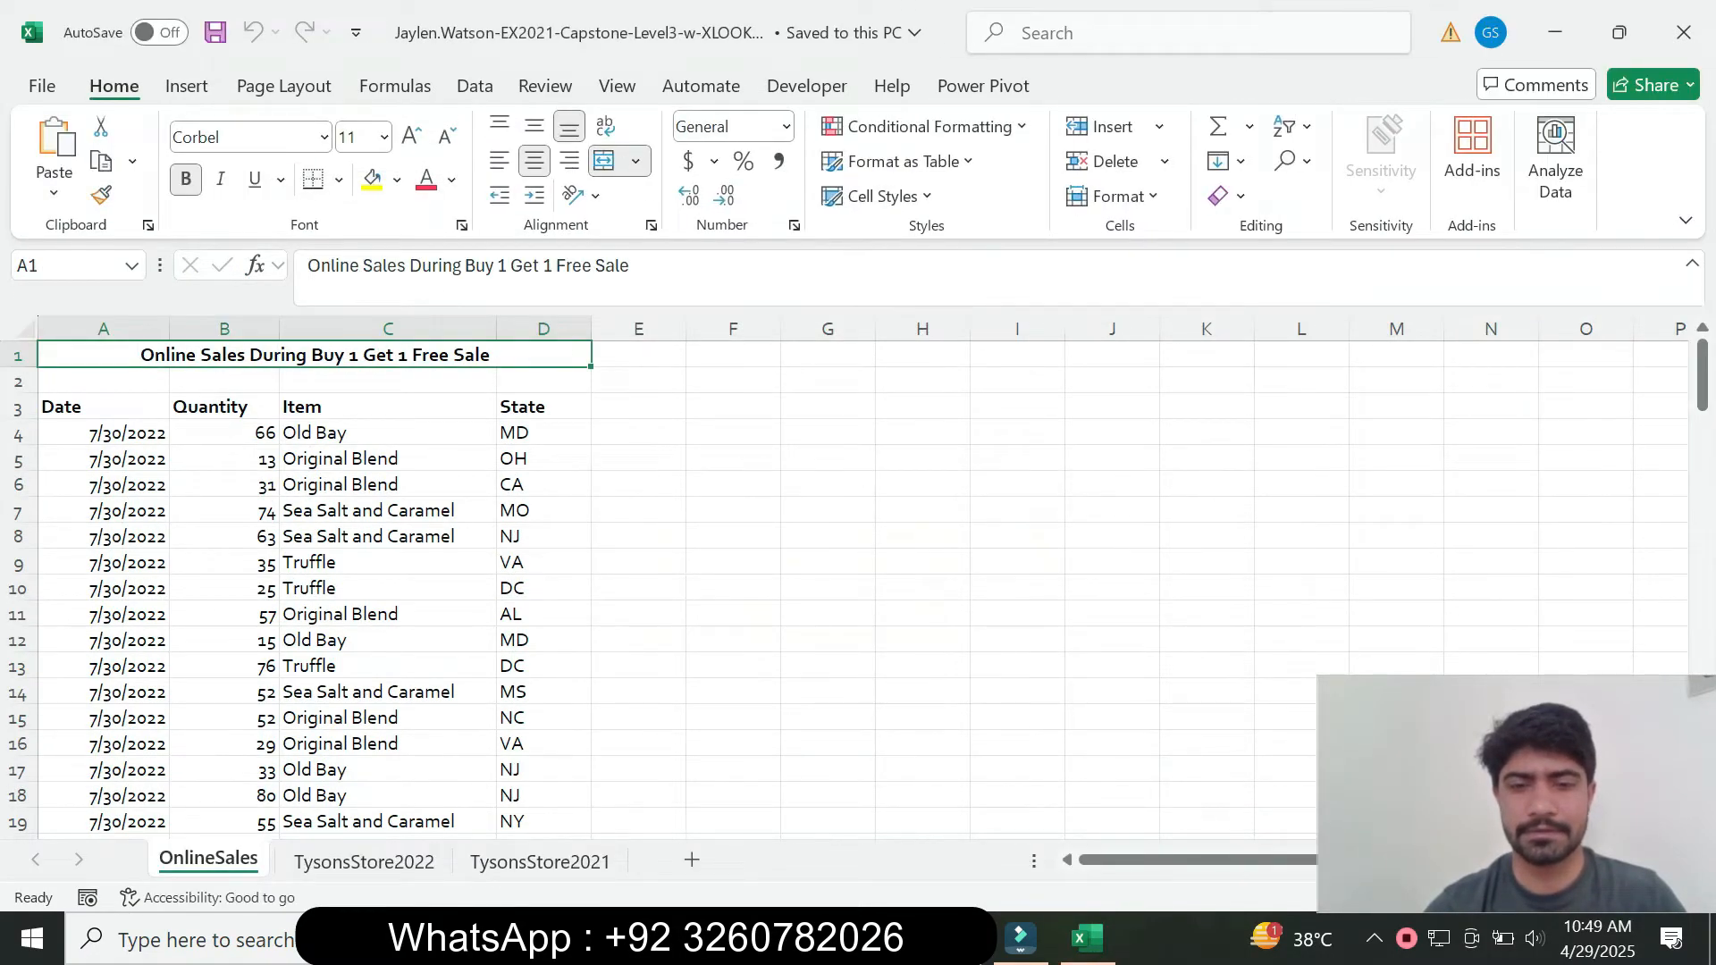
# Switch back to the SIMnet assignment page and check off instruction 1, opening the start file.
pyautogui.hotkey('alt', 'Tab')
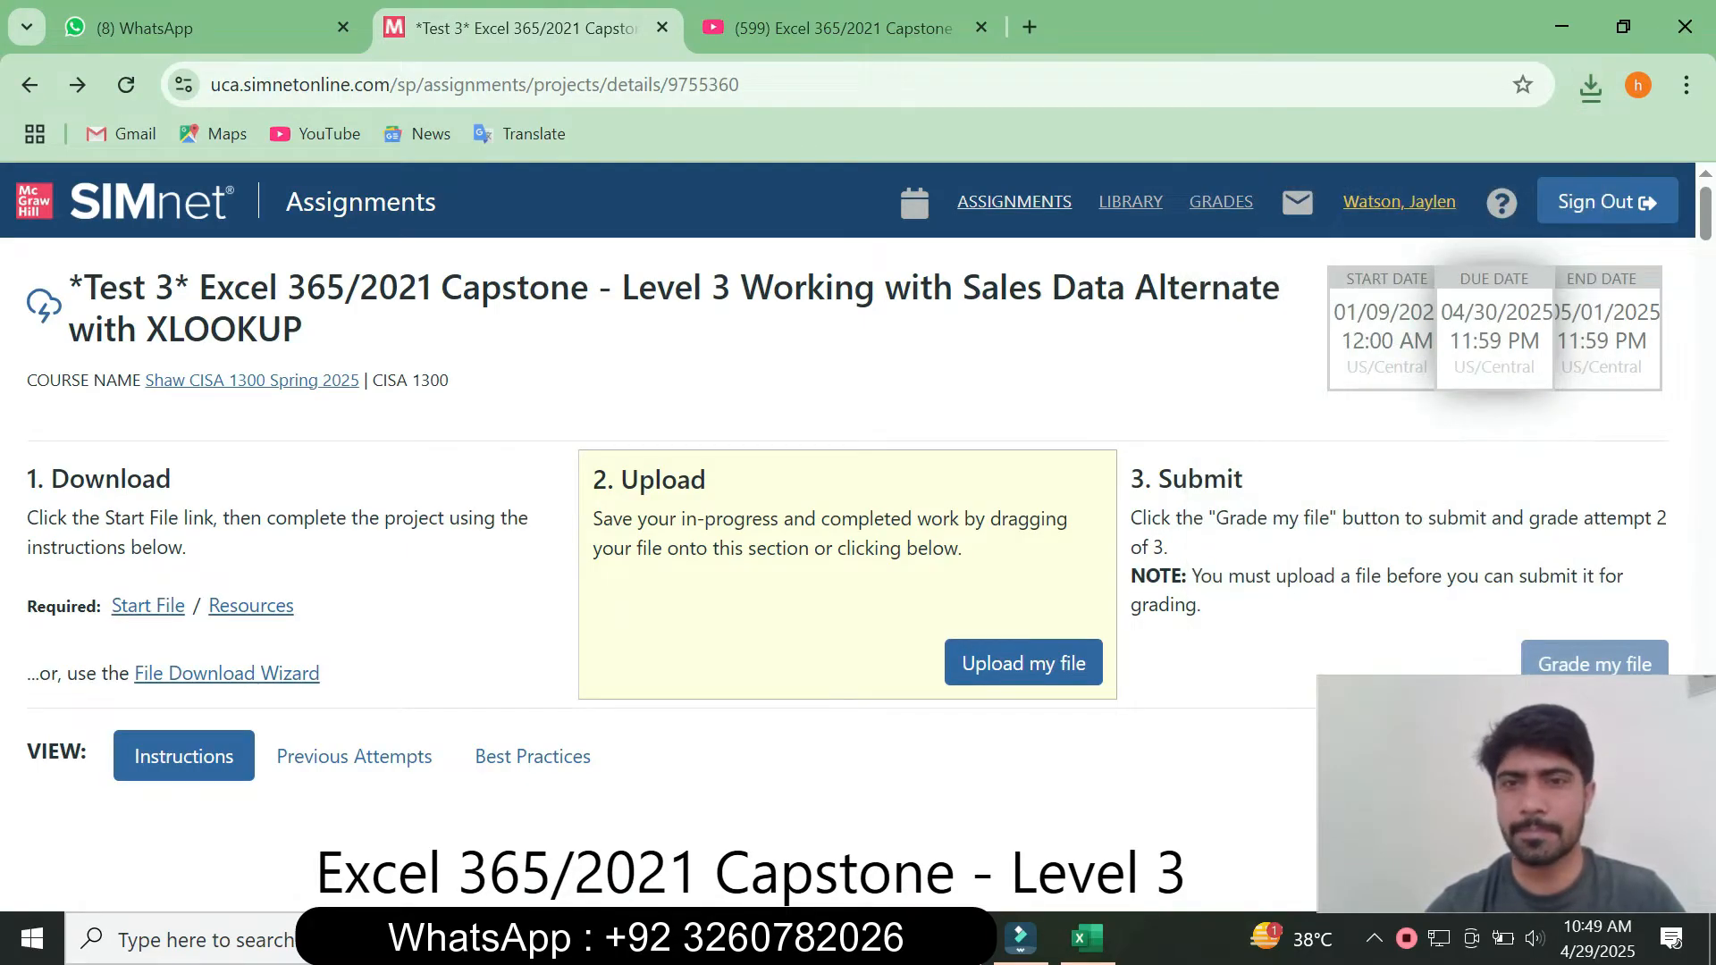
pyautogui.scroll(-3, 849, 572)
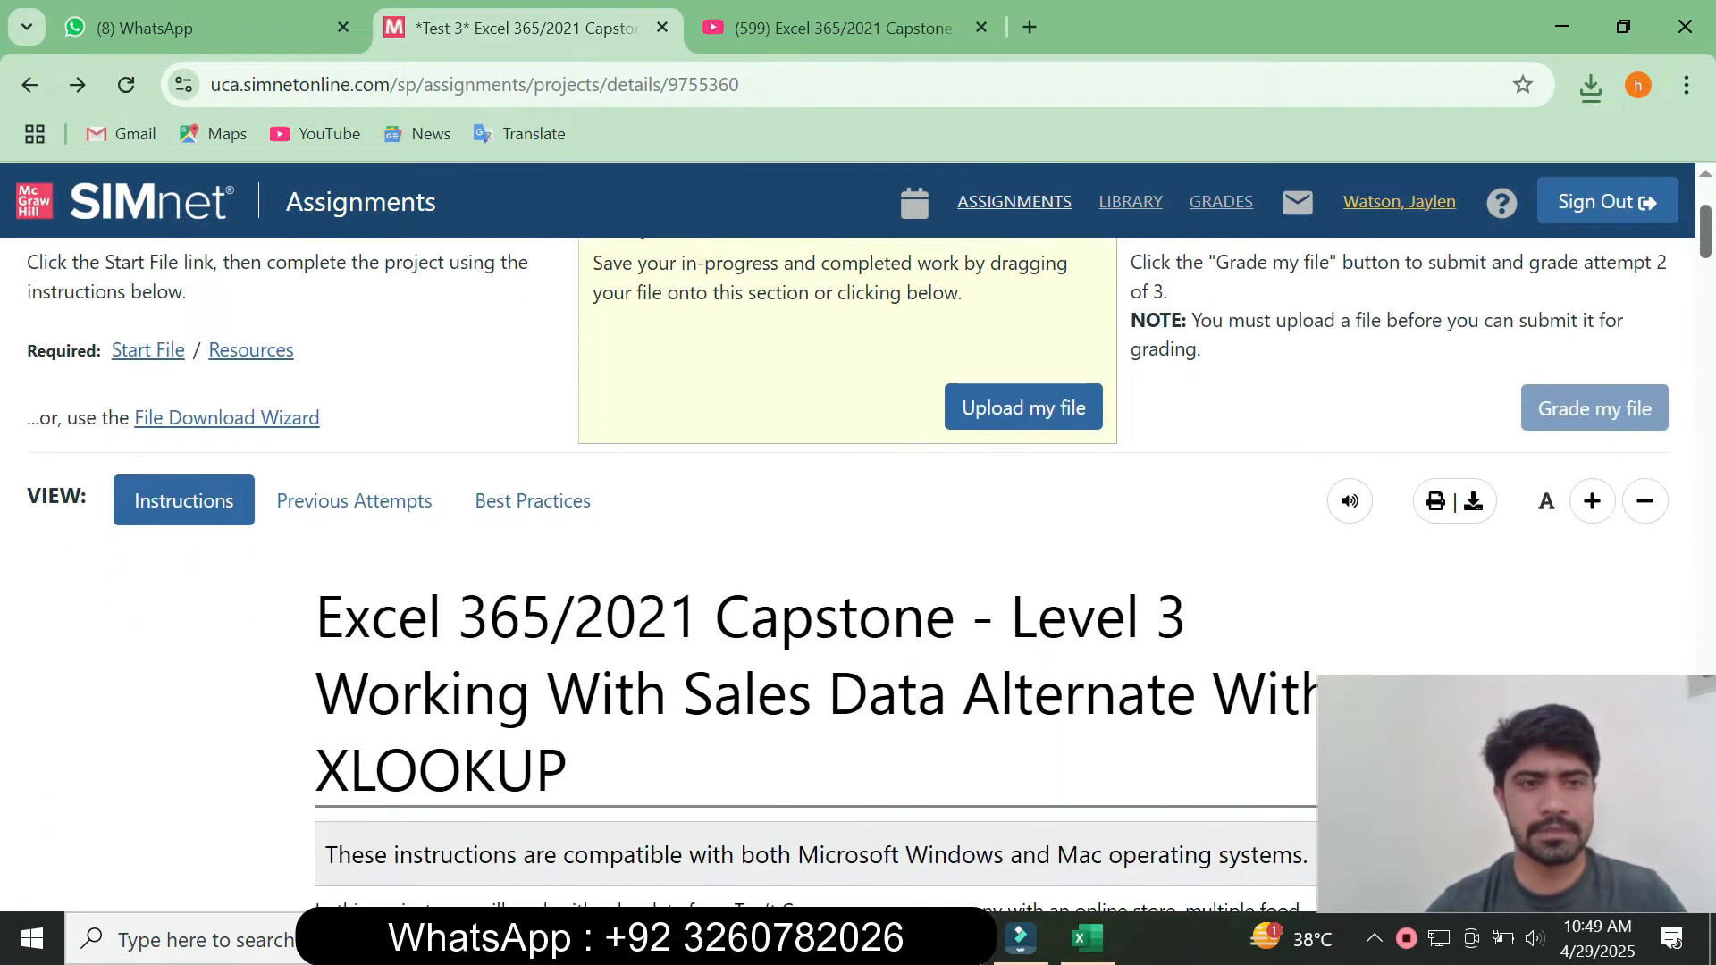
pyautogui.scroll(-1, 849, 572)
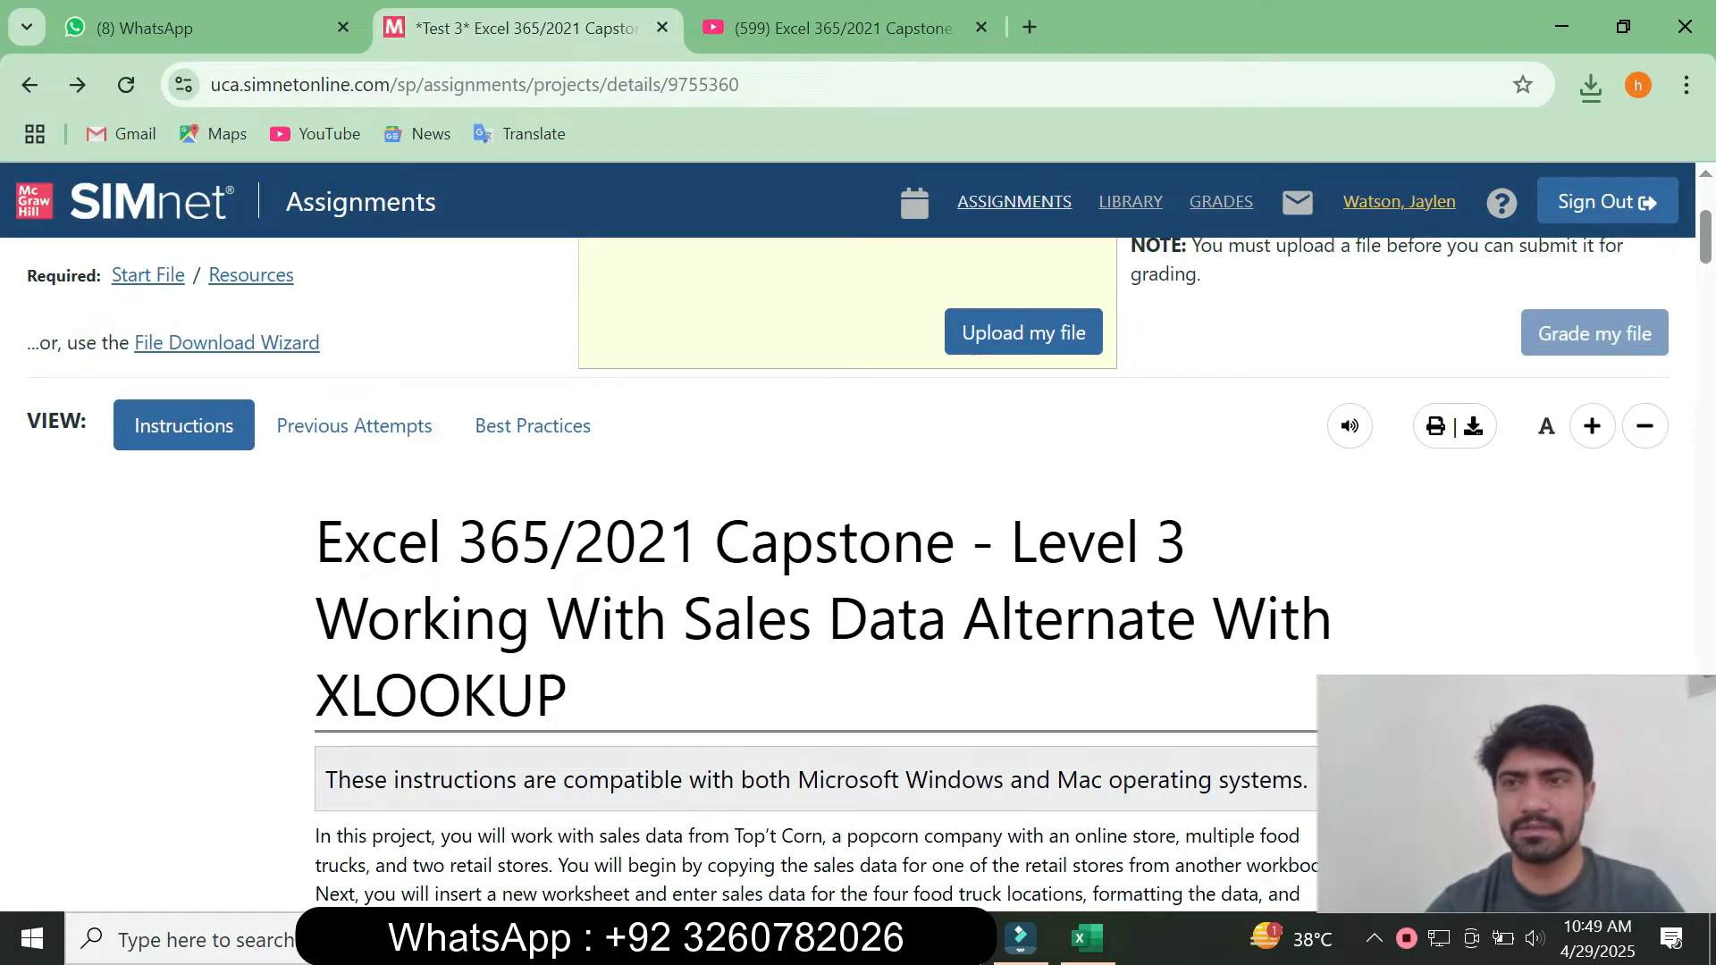
pyautogui.scroll(4, 858, 572)
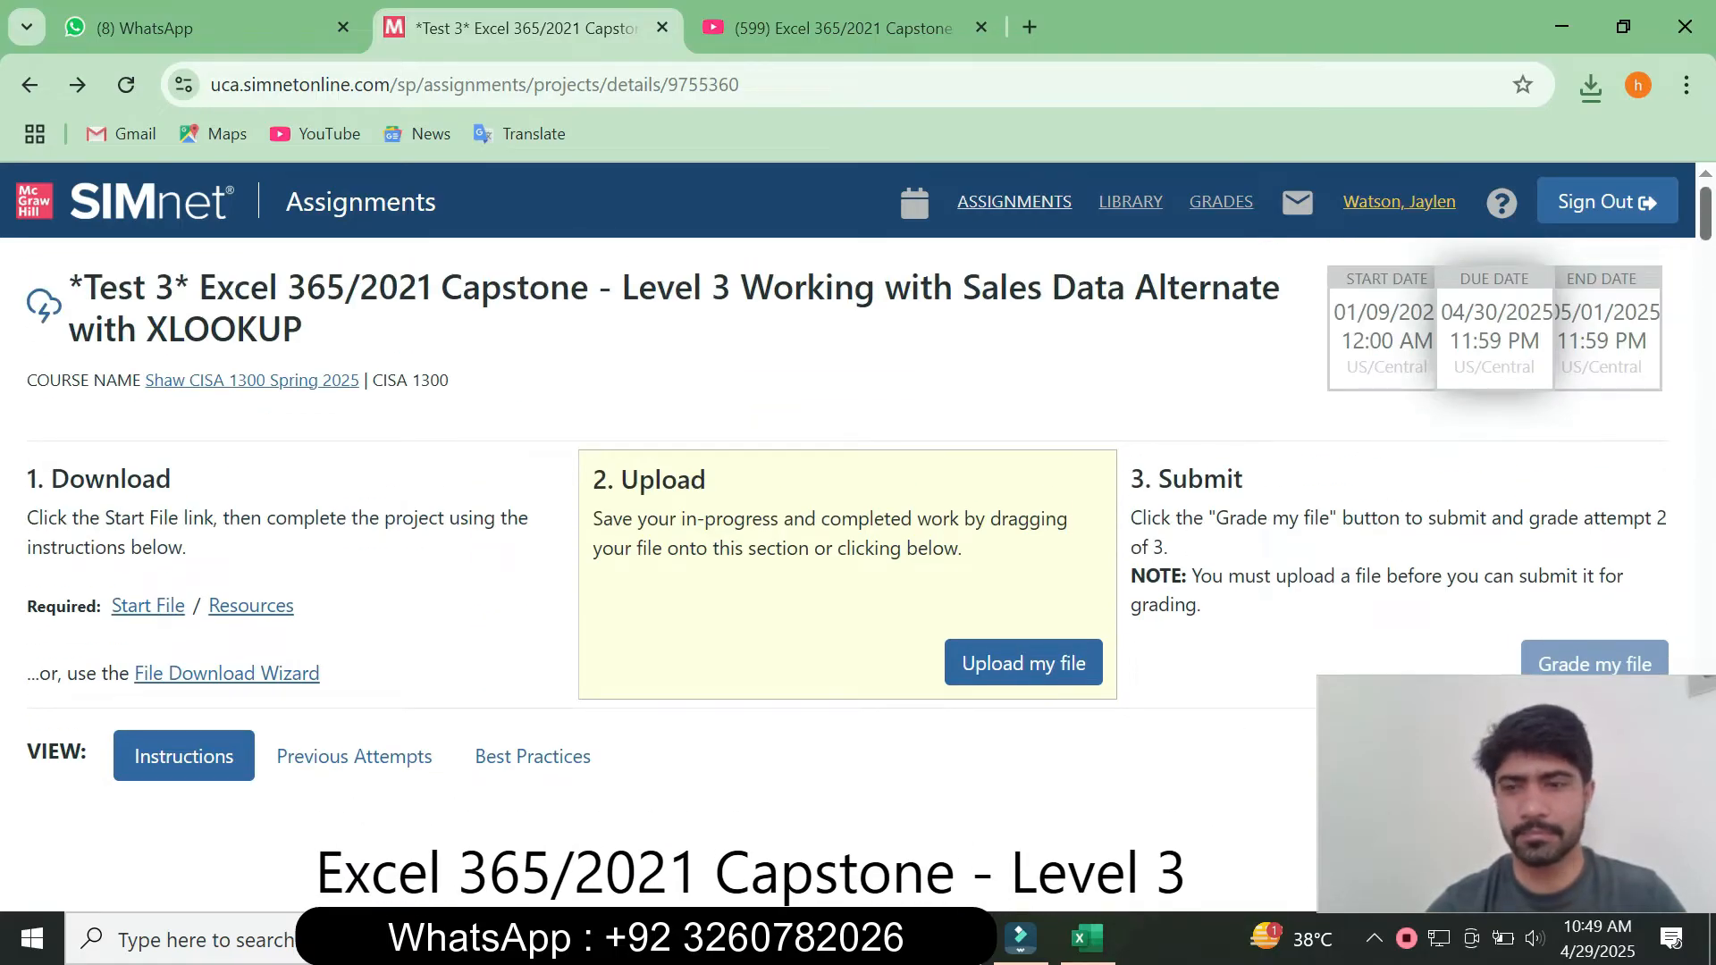
pyautogui.scroll(-1, 858, 572)
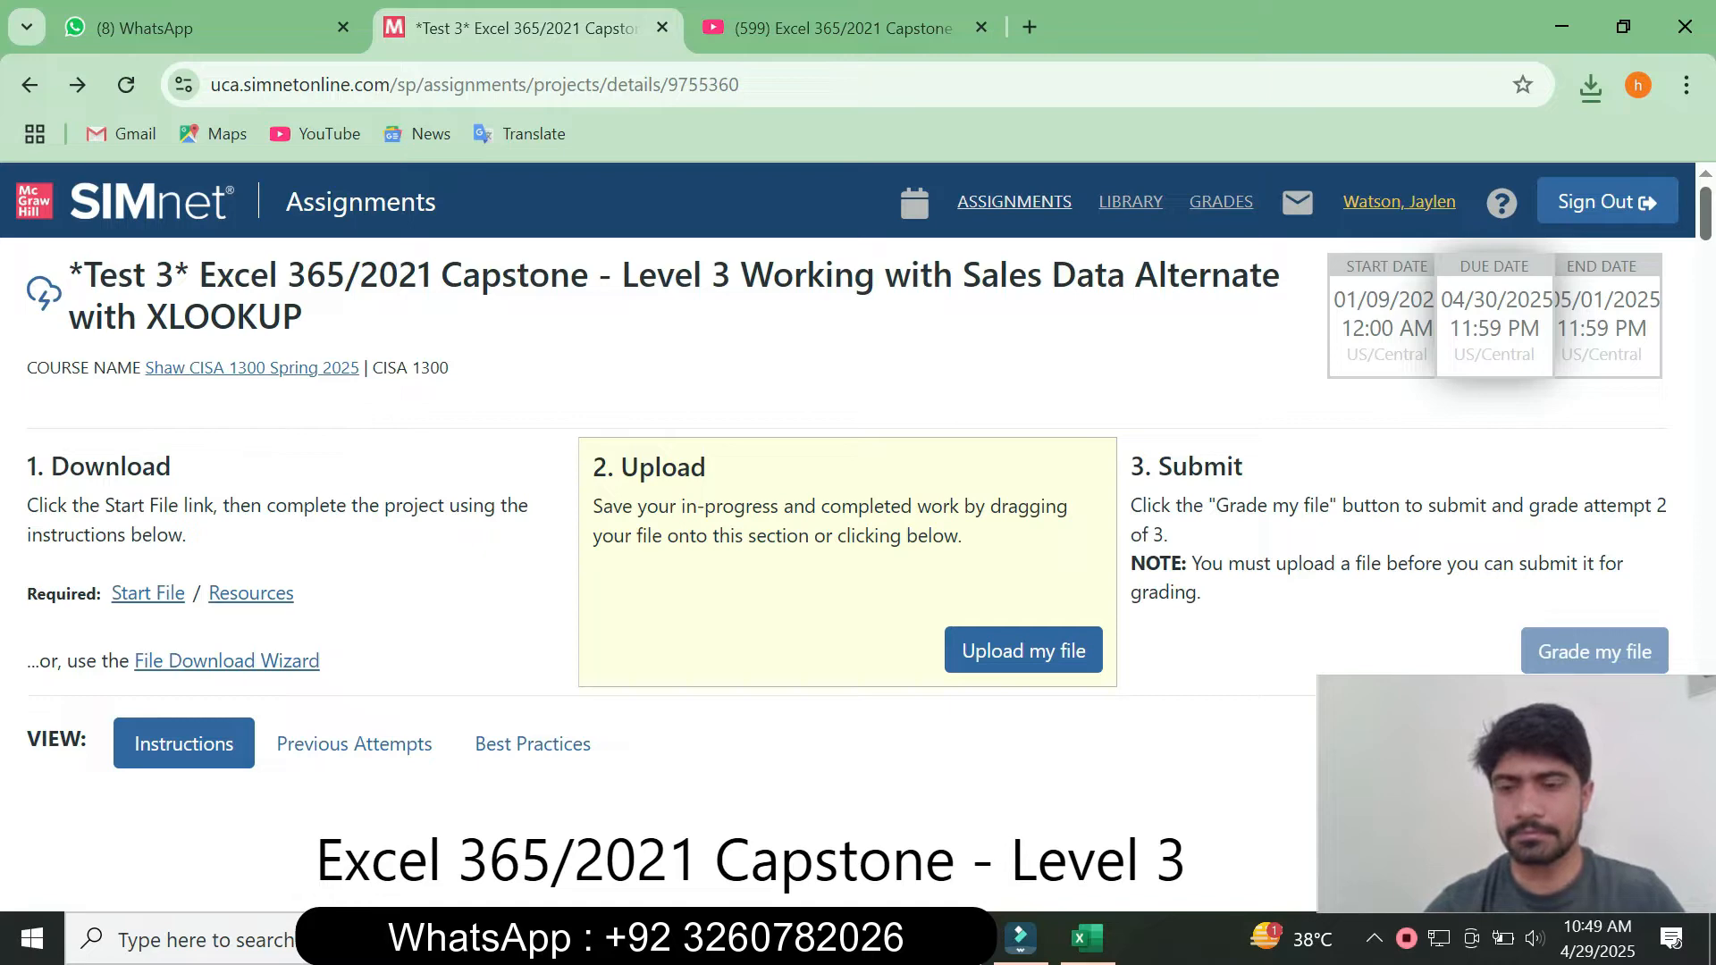
pyautogui.scroll(-4, 858, 572)
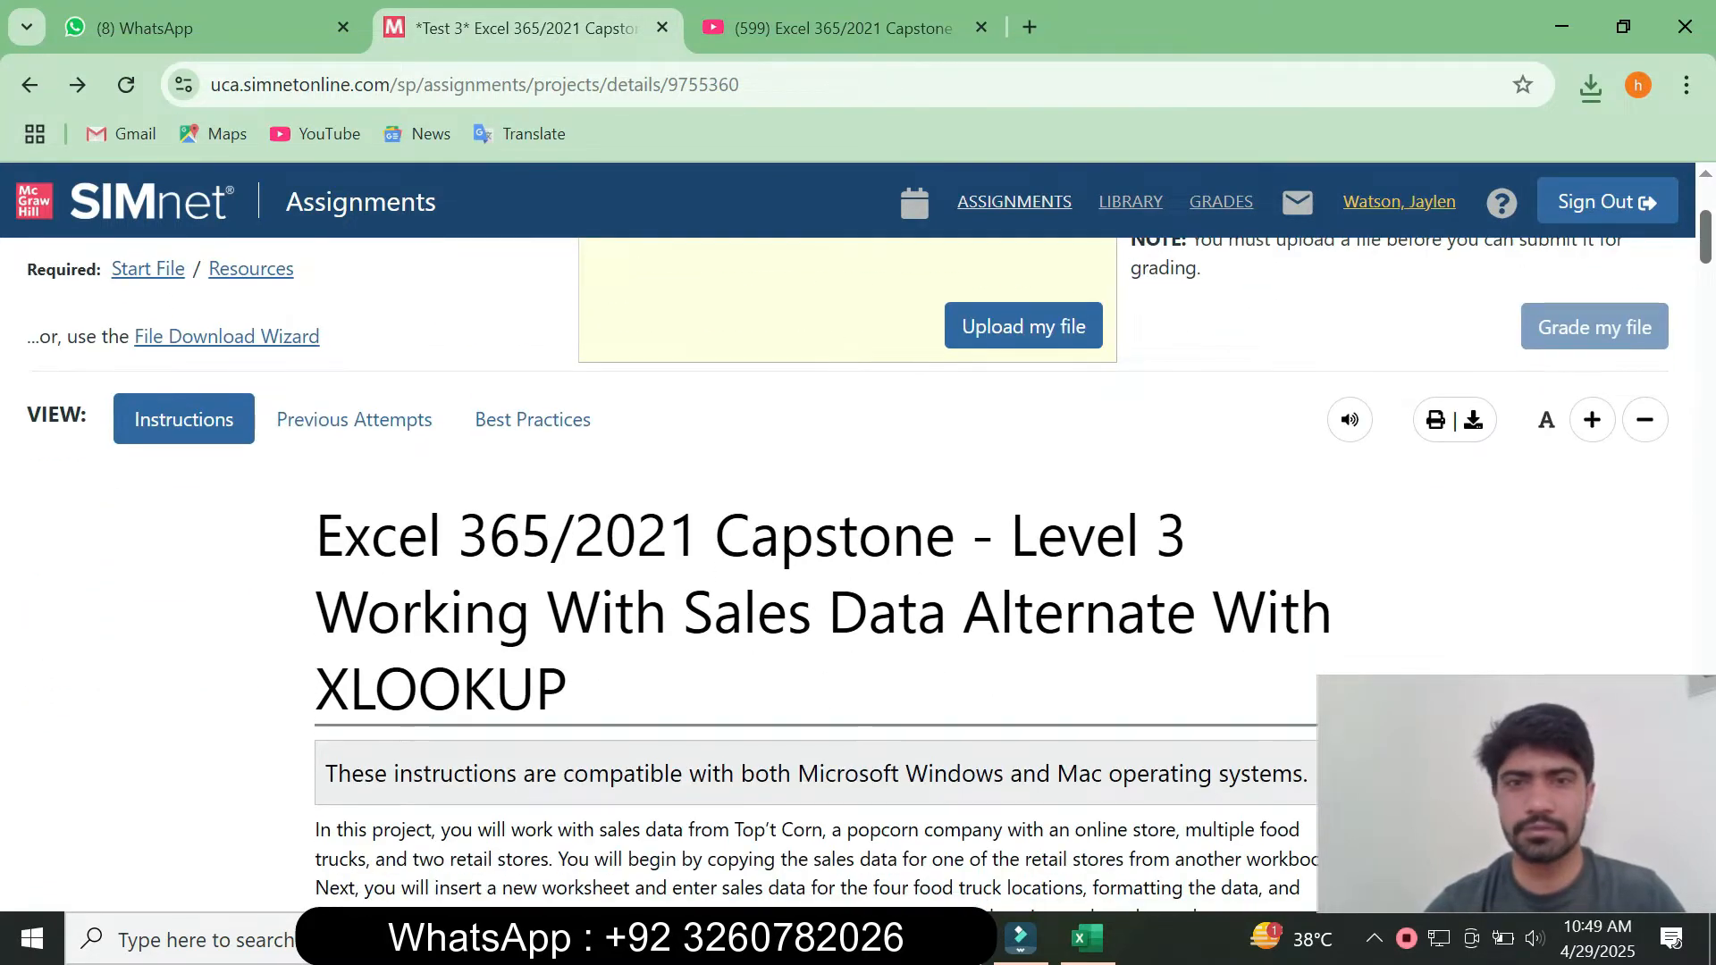
pyautogui.scroll(-2, 858, 572)
pyautogui.scroll(-10, 858, 572)
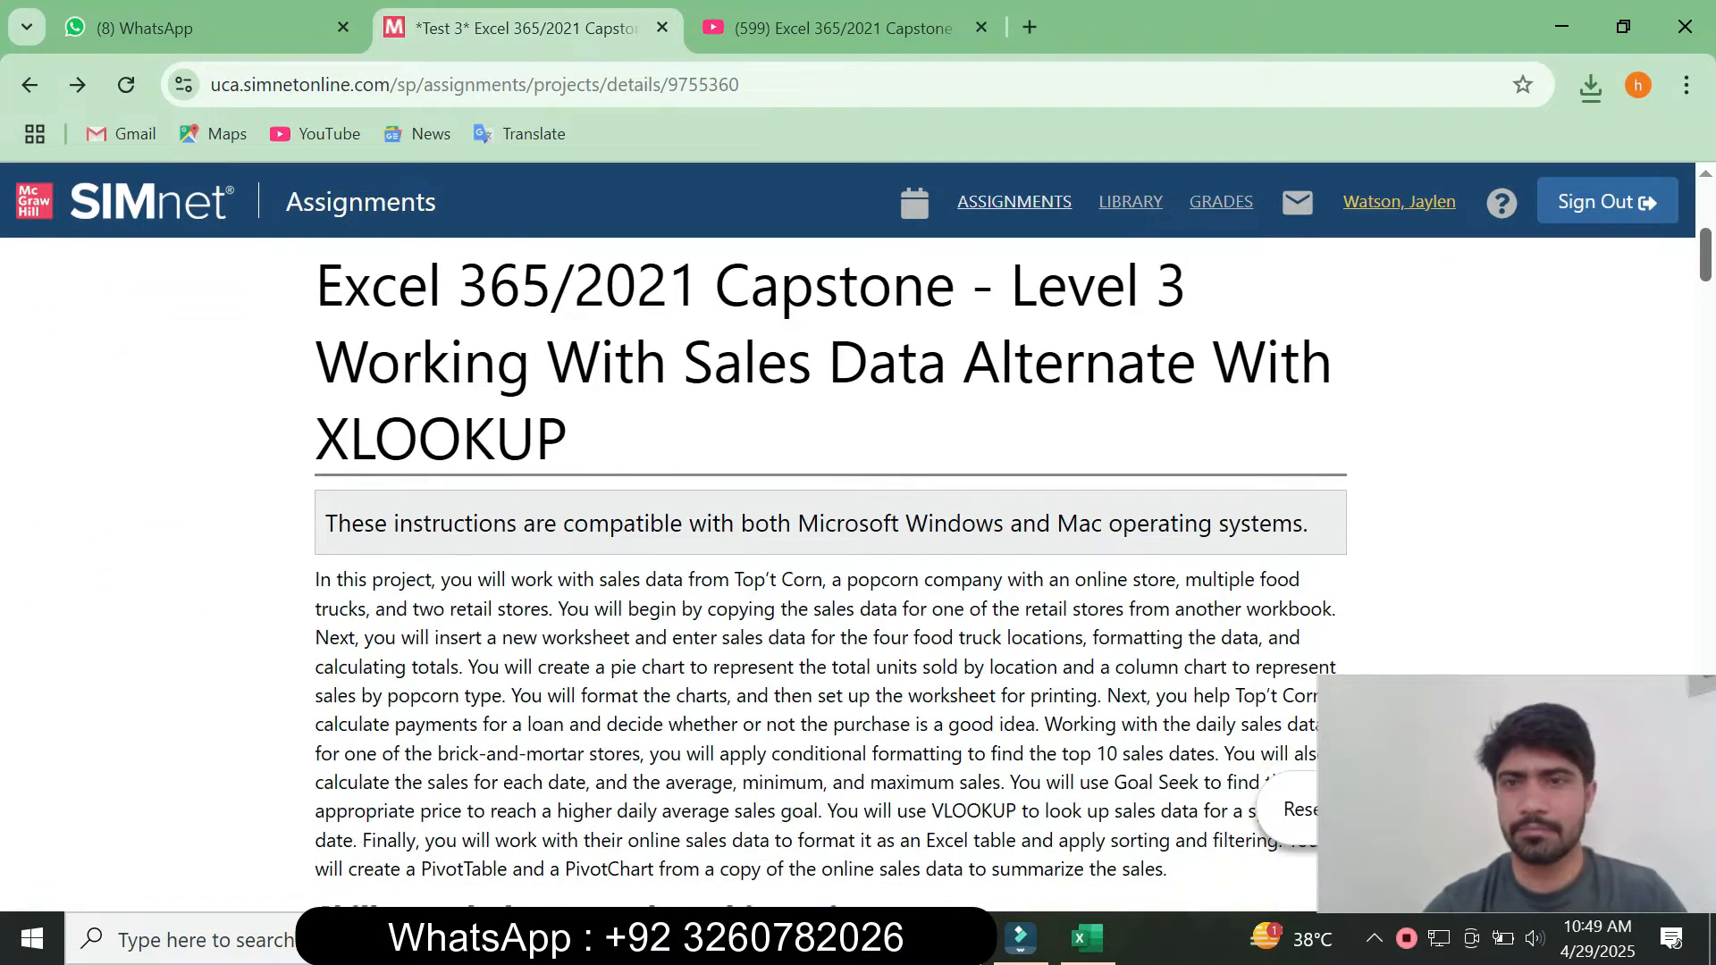
pyautogui.scroll(2, 858, 572)
pyautogui.scroll(-20, 858, 572)
pyautogui.scroll(-1, 858, 572)
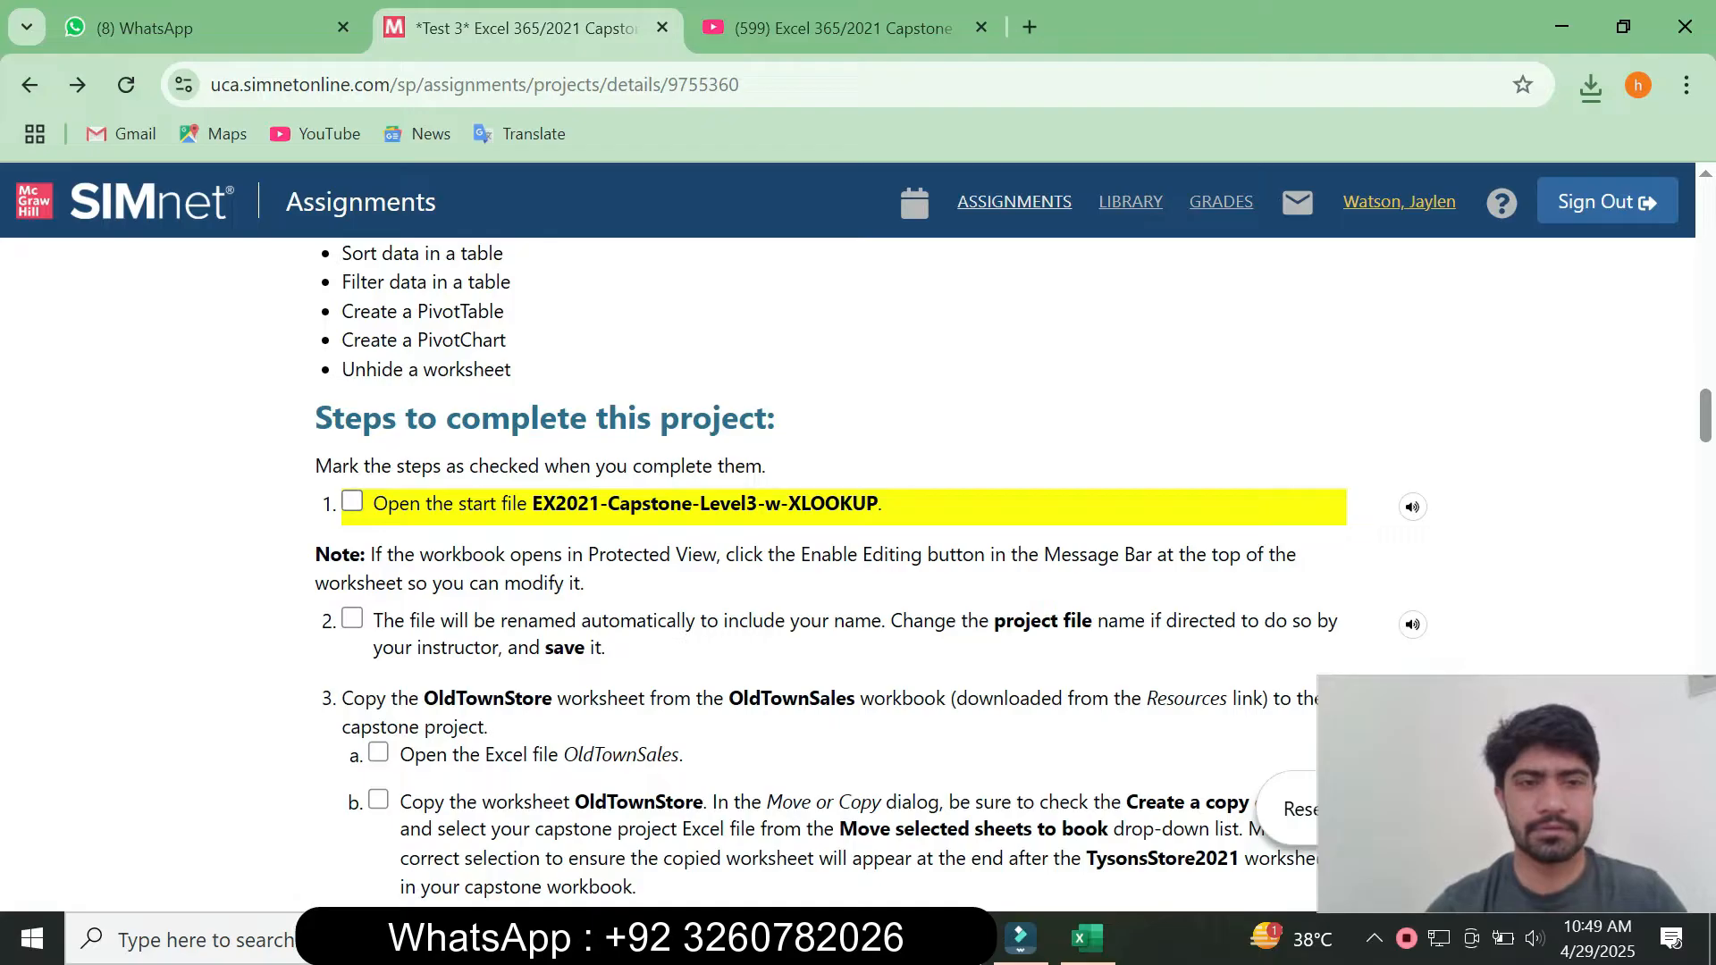
pyautogui.click(352, 501)
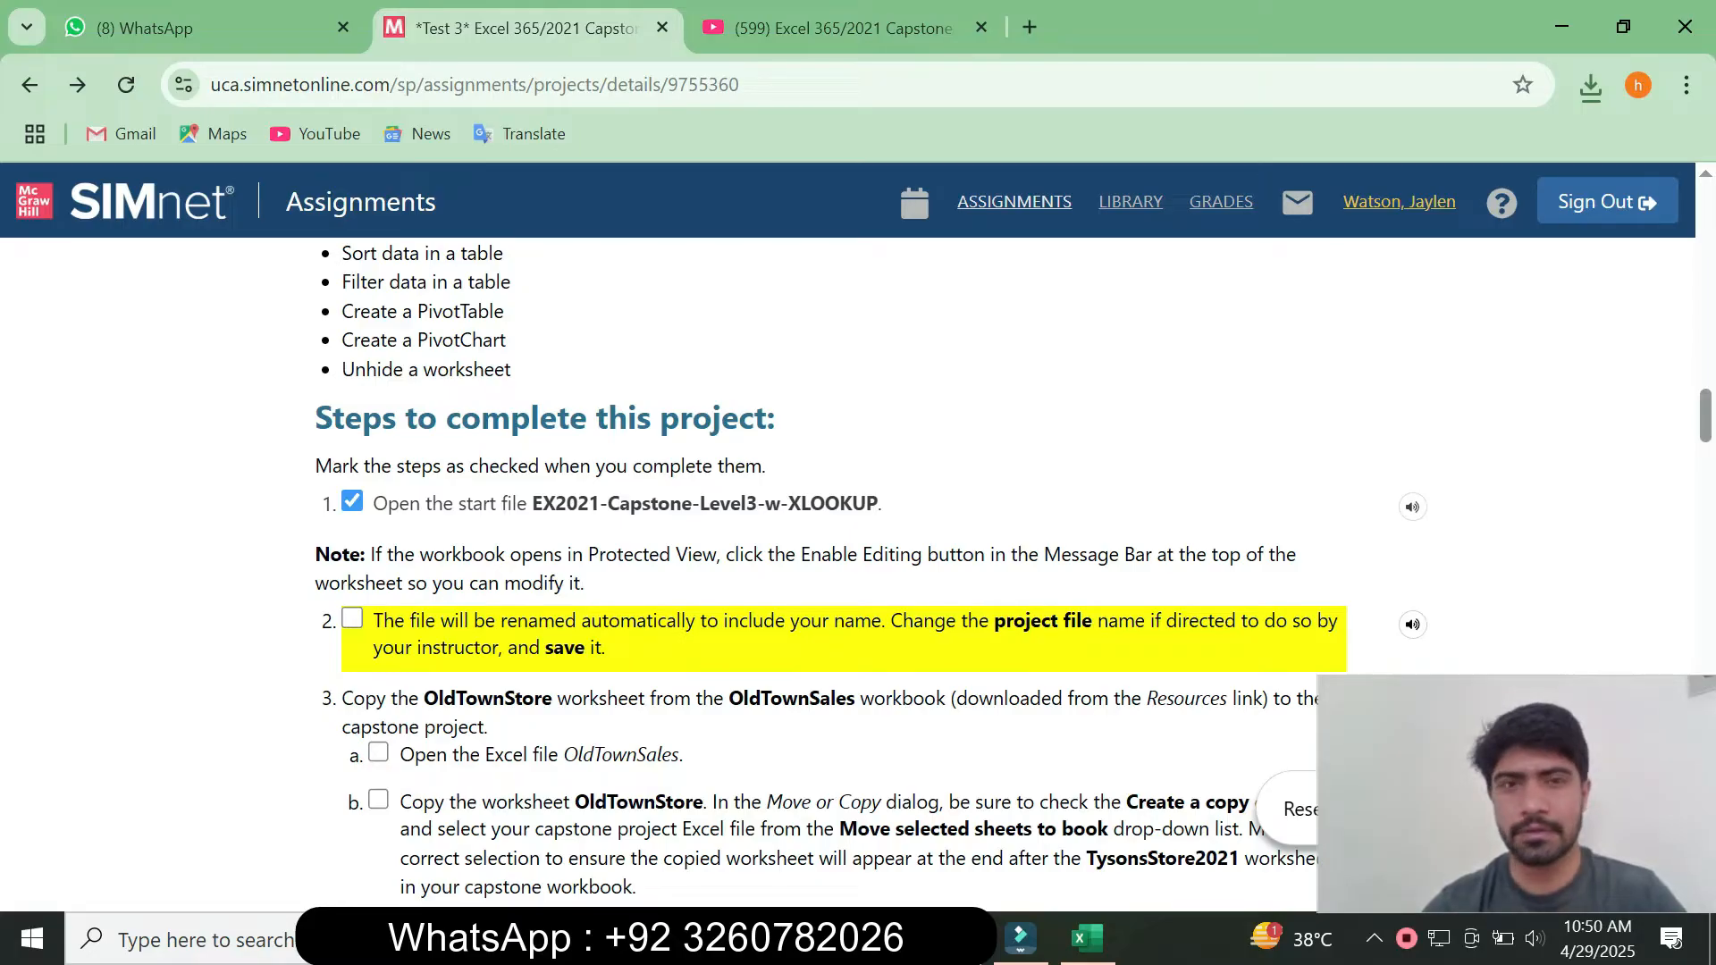
# Compare the open capstone workbook in Excel with the SIMnet instructions and check off instruction 3a, opening OldTownSales.
pyautogui.click(1087, 939)
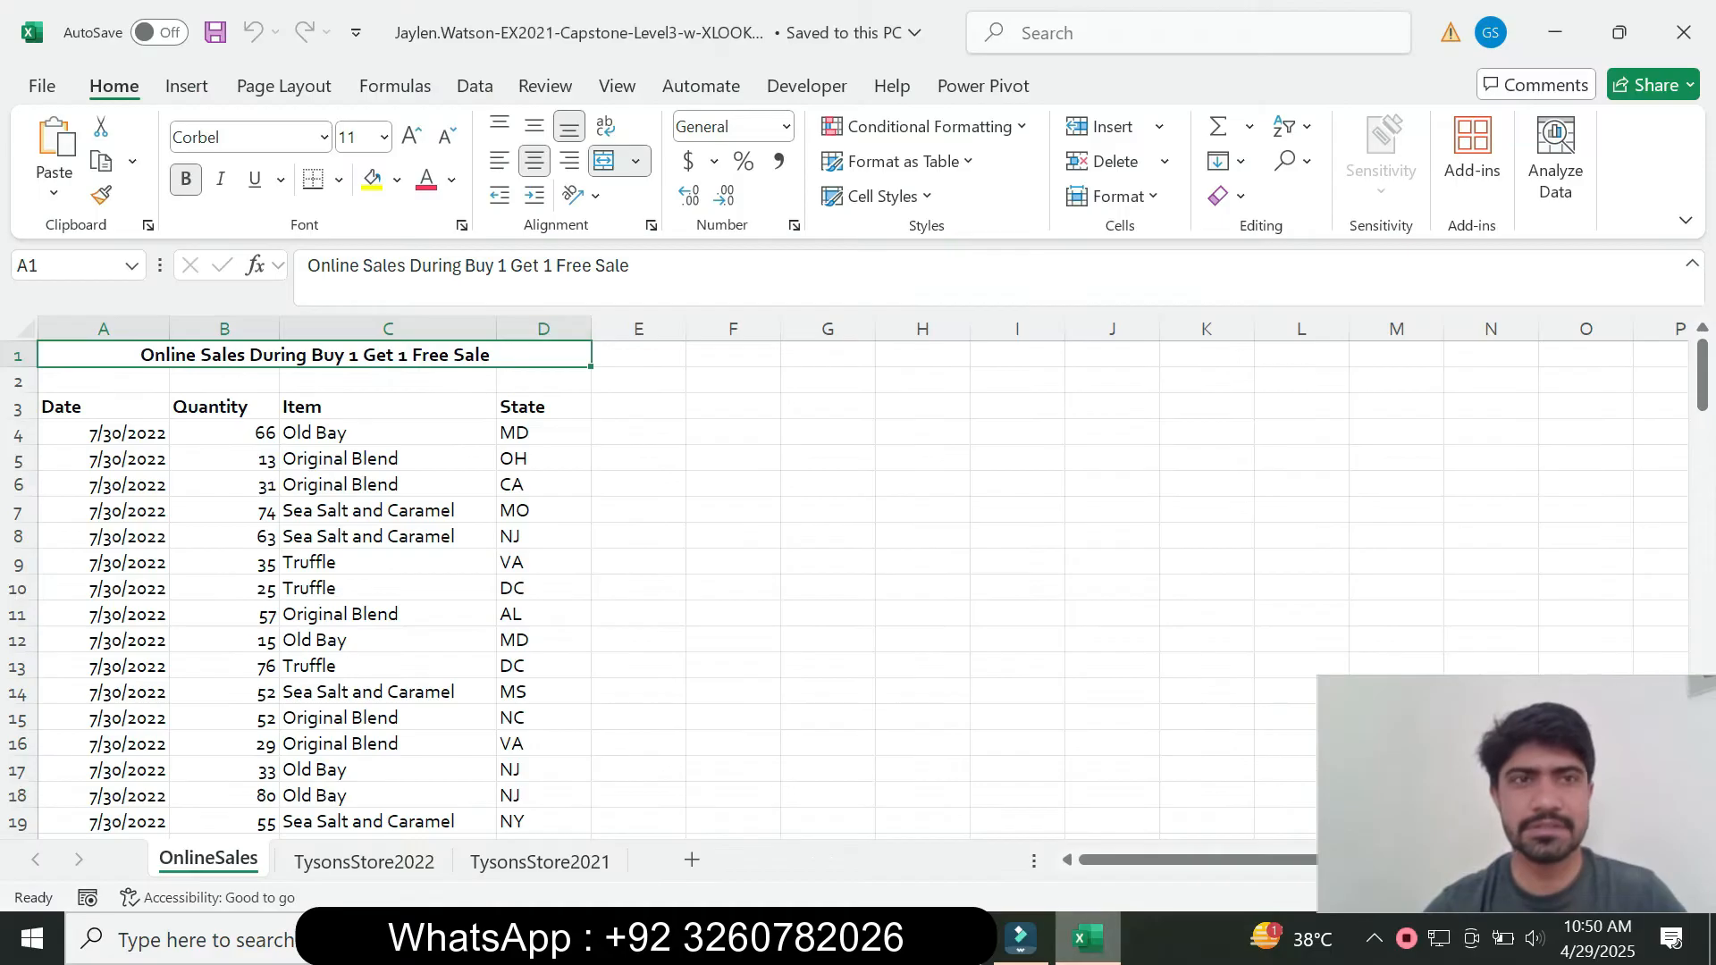
pyautogui.click(224, 406)
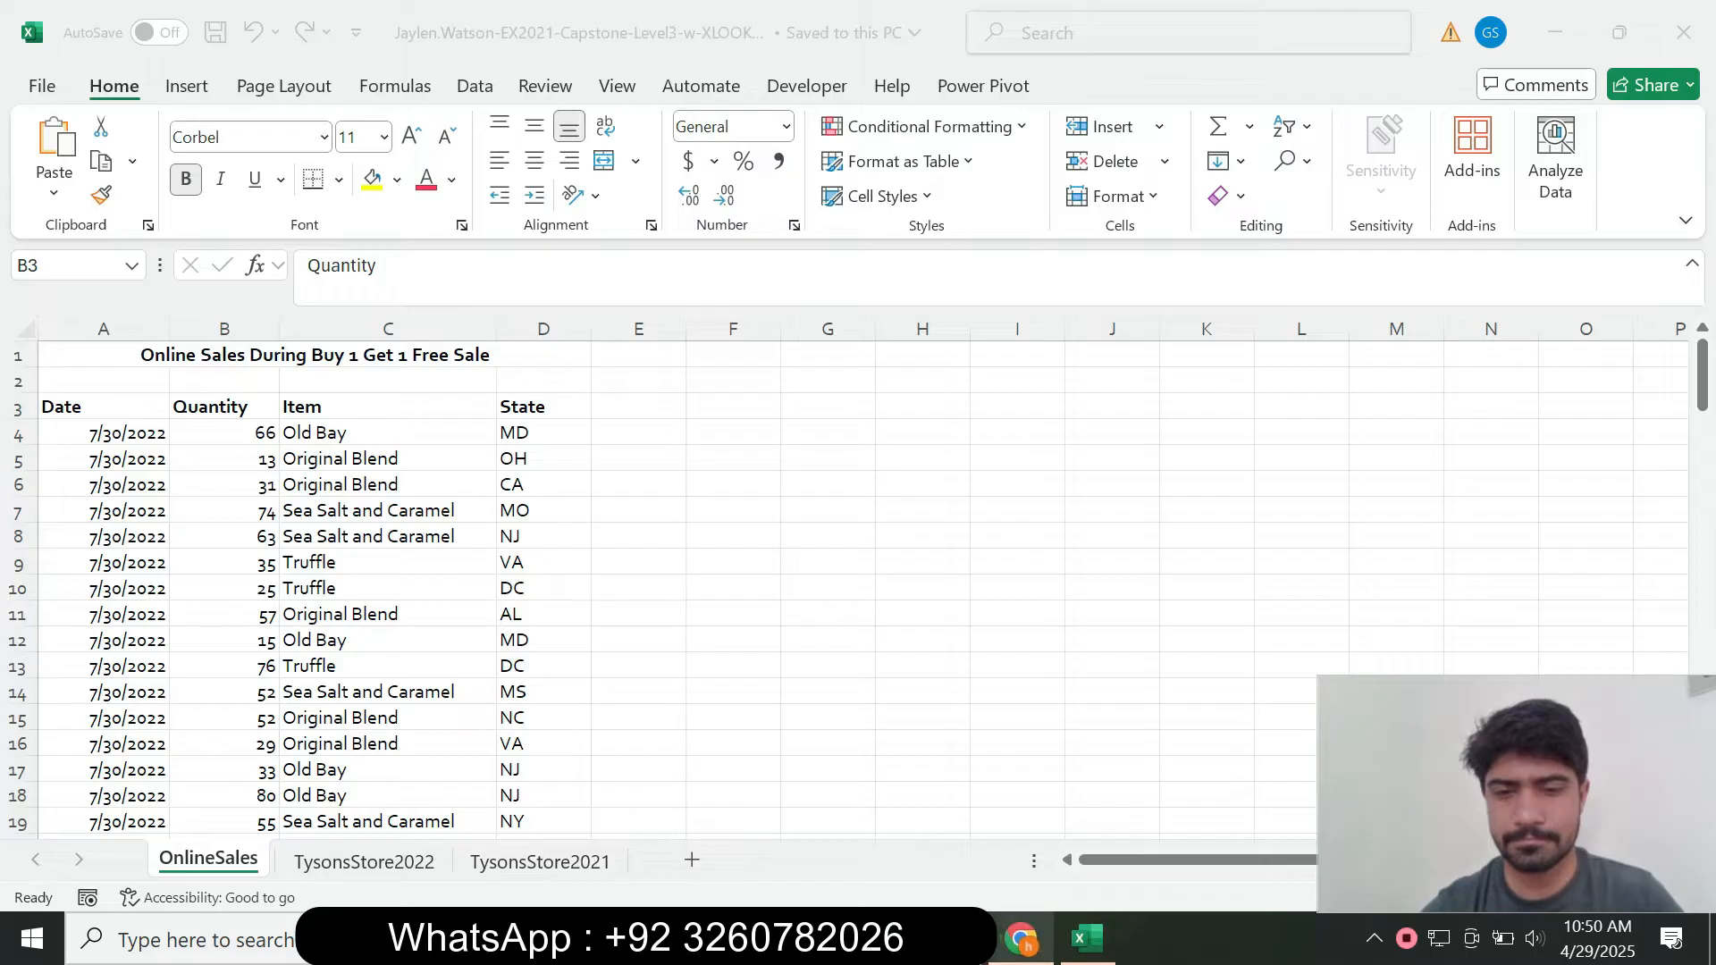
pyautogui.click(1021, 939)
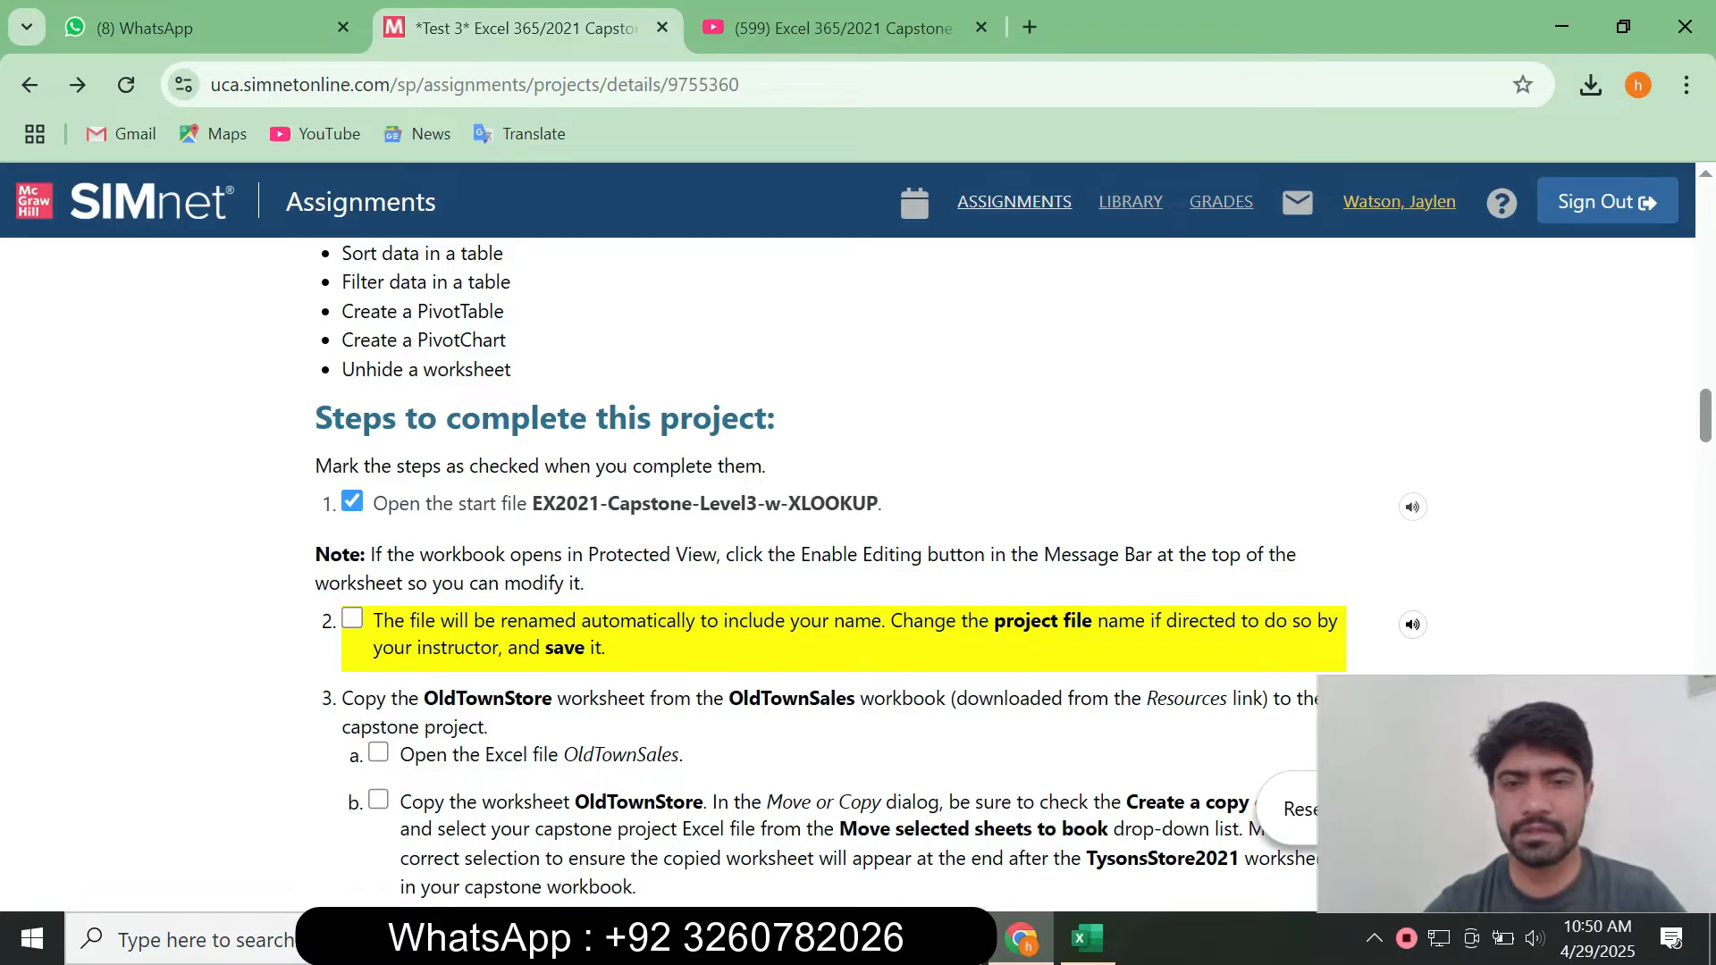
pyautogui.scroll(-1, 831, 572)
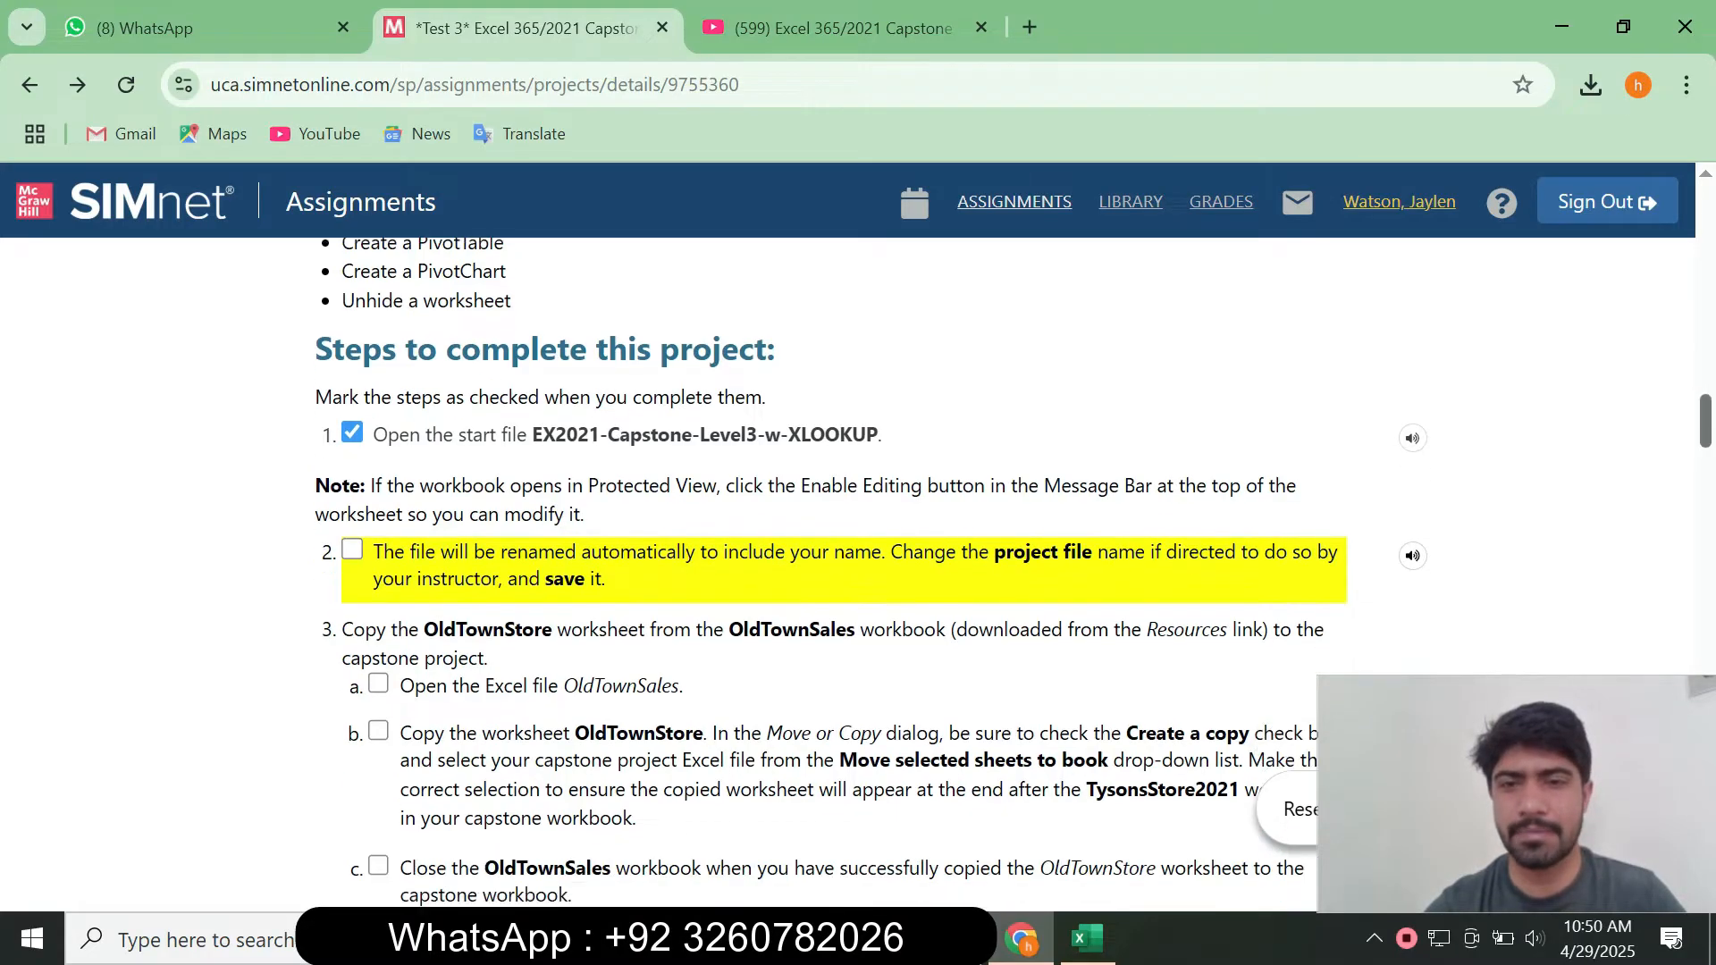
pyautogui.scroll(-2, 831, 573)
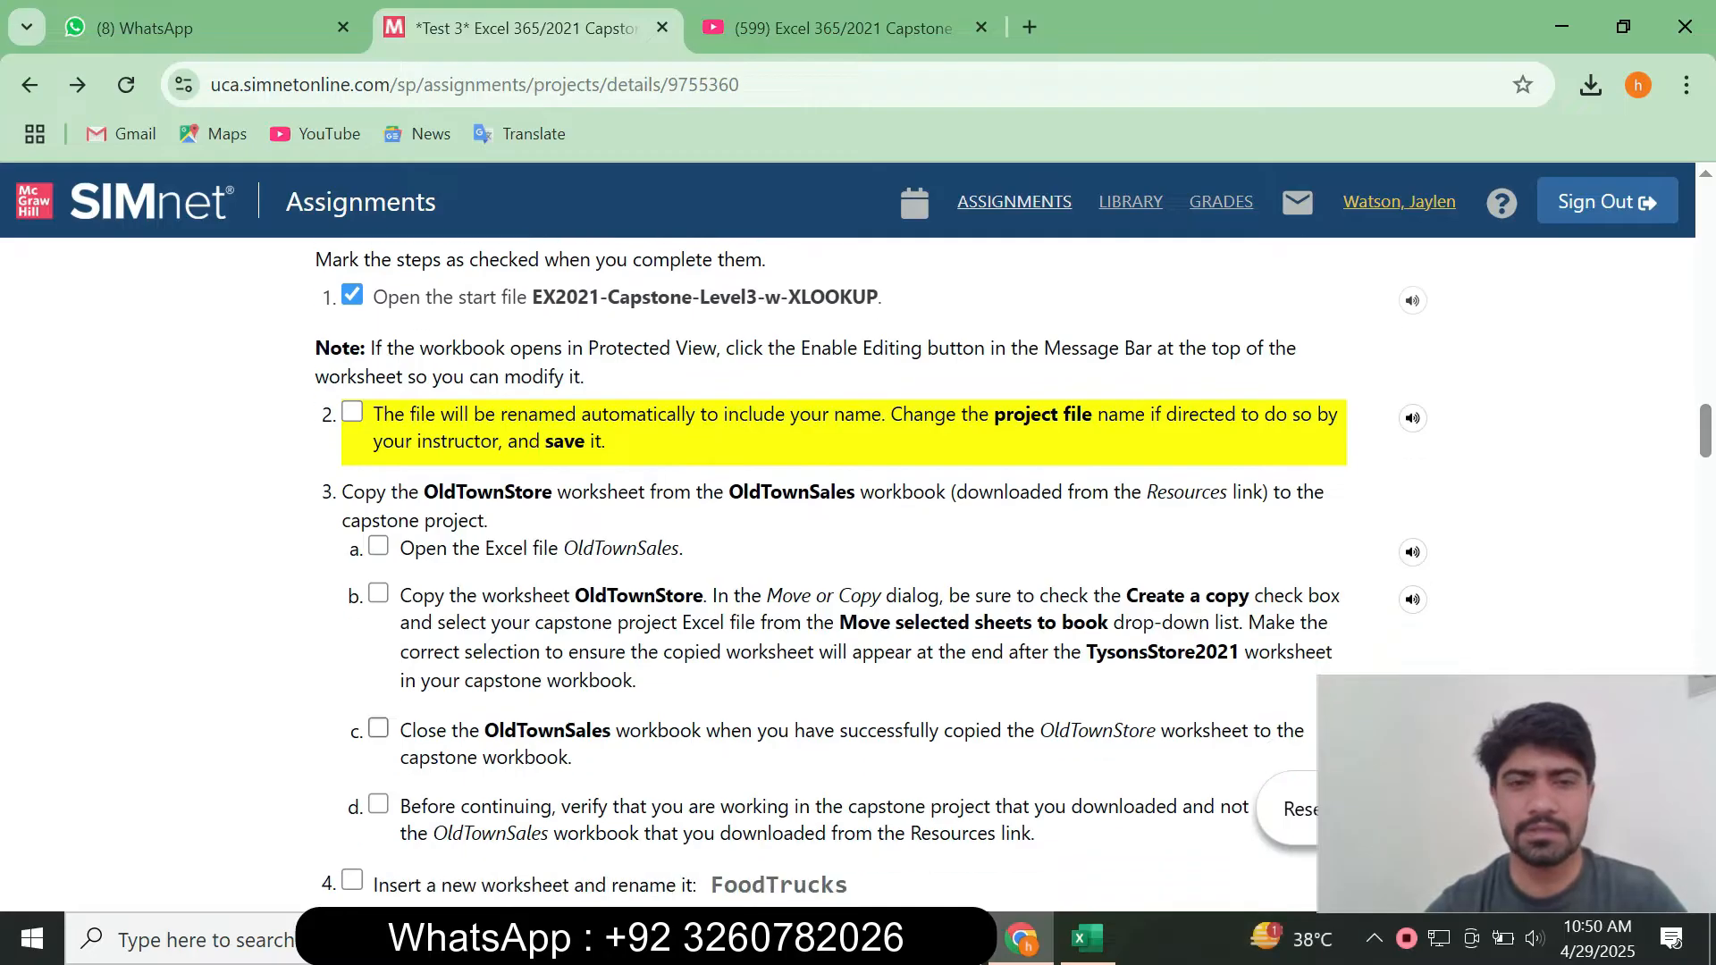
pyautogui.hotkey('alt', 'Tab')
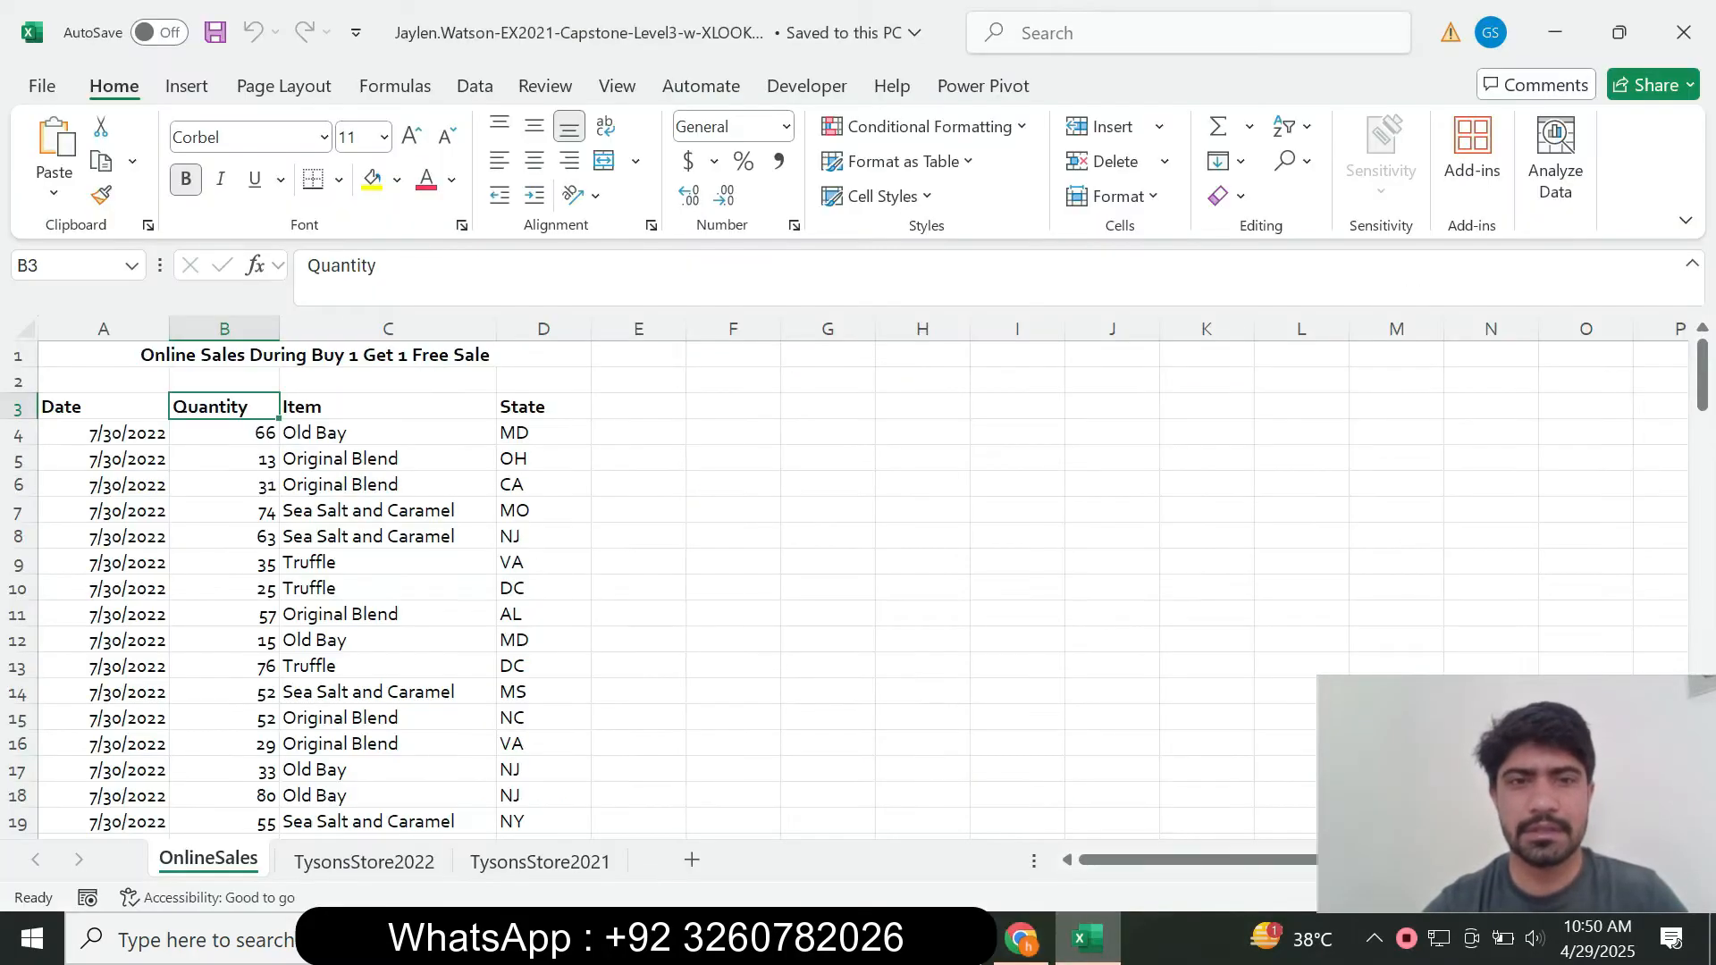
pyautogui.hotkey('alt', 'Tab')
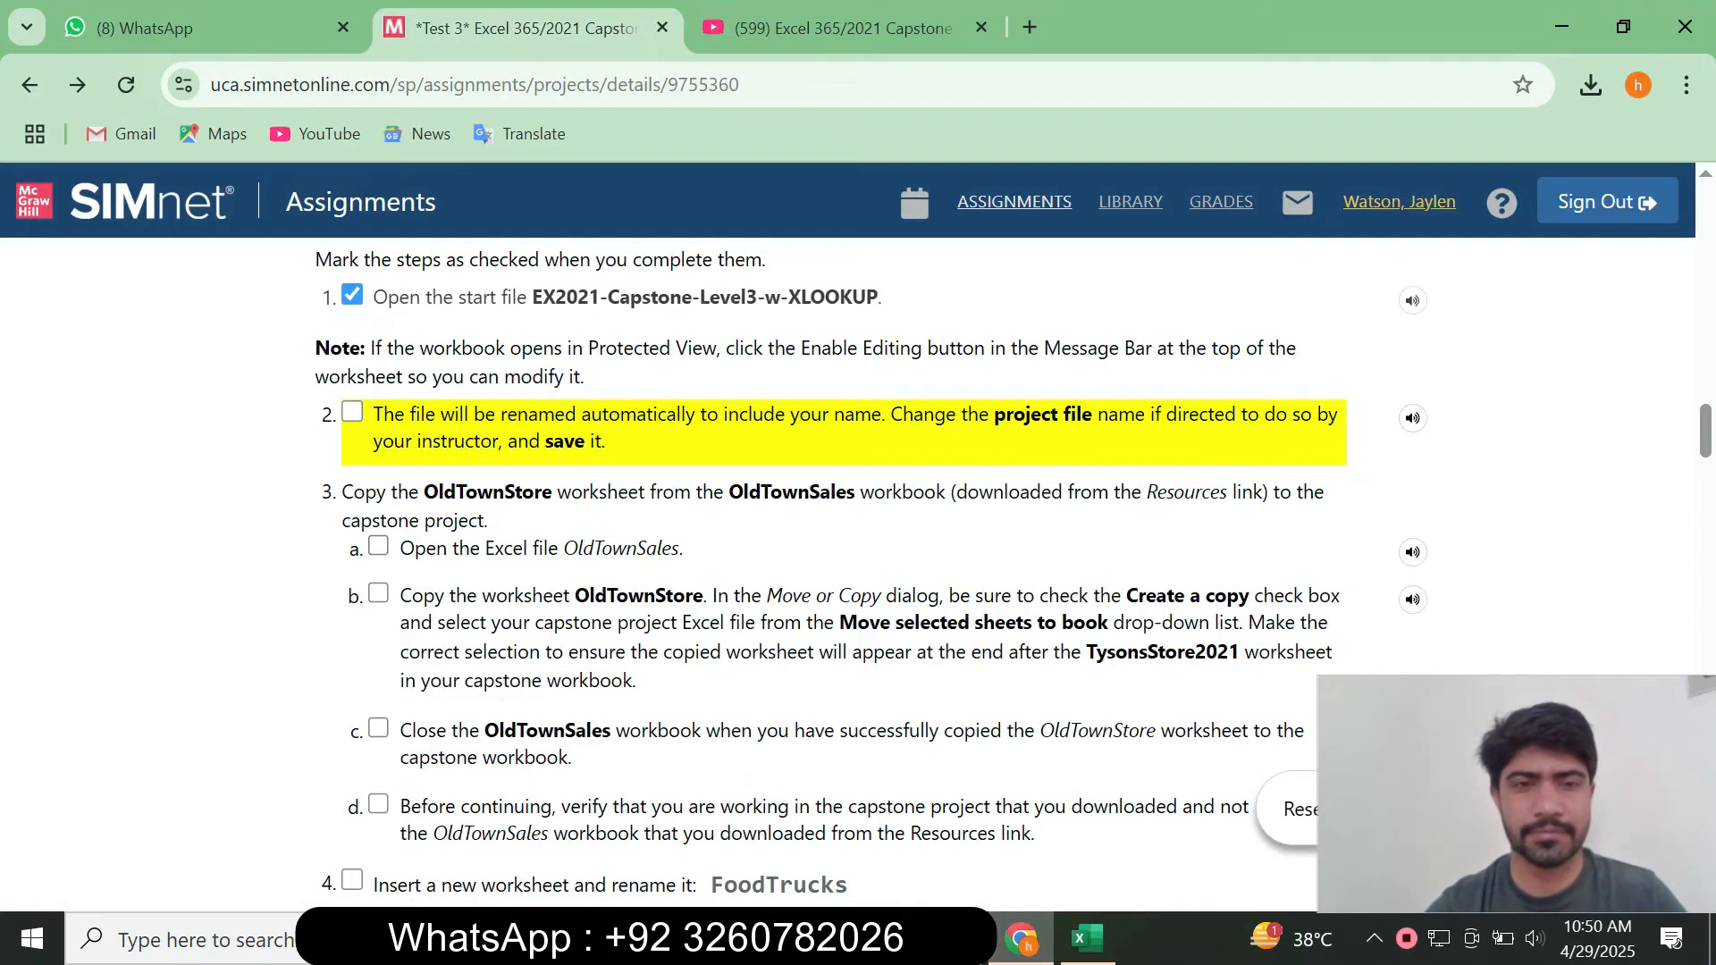
pyautogui.click(378, 546)
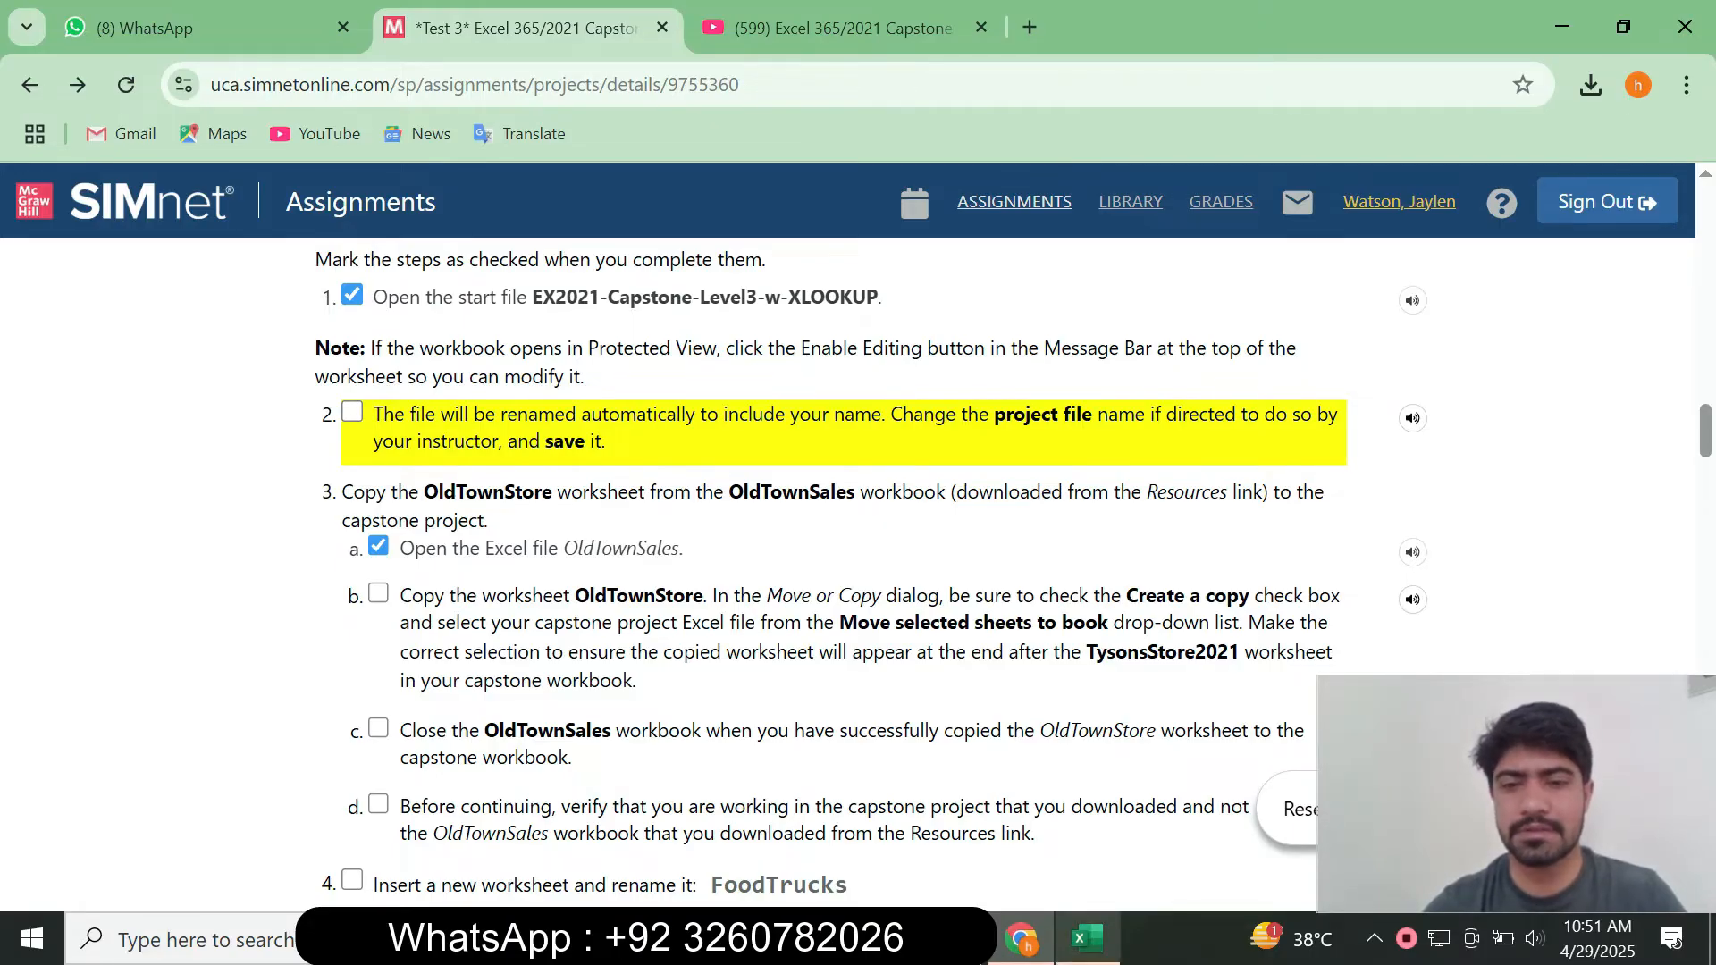
# Open the OldTownSales workbook from the Downloads folder in Excel.
pyautogui.click(1087, 937)
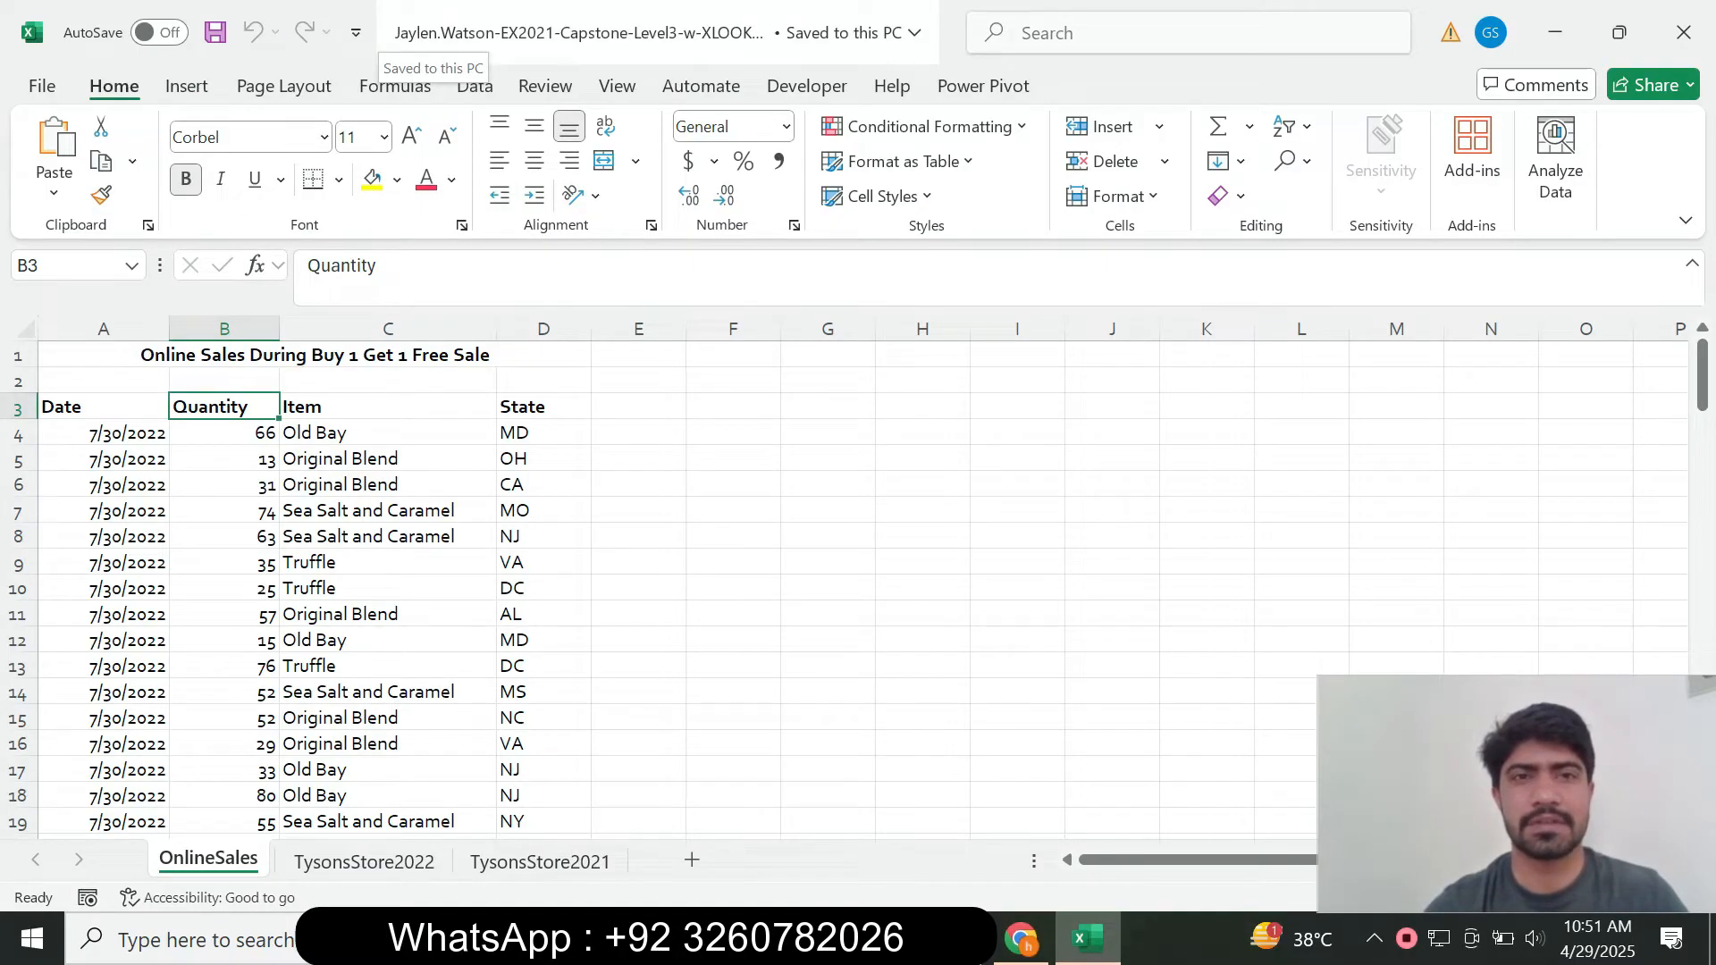
pyautogui.click(1021, 938)
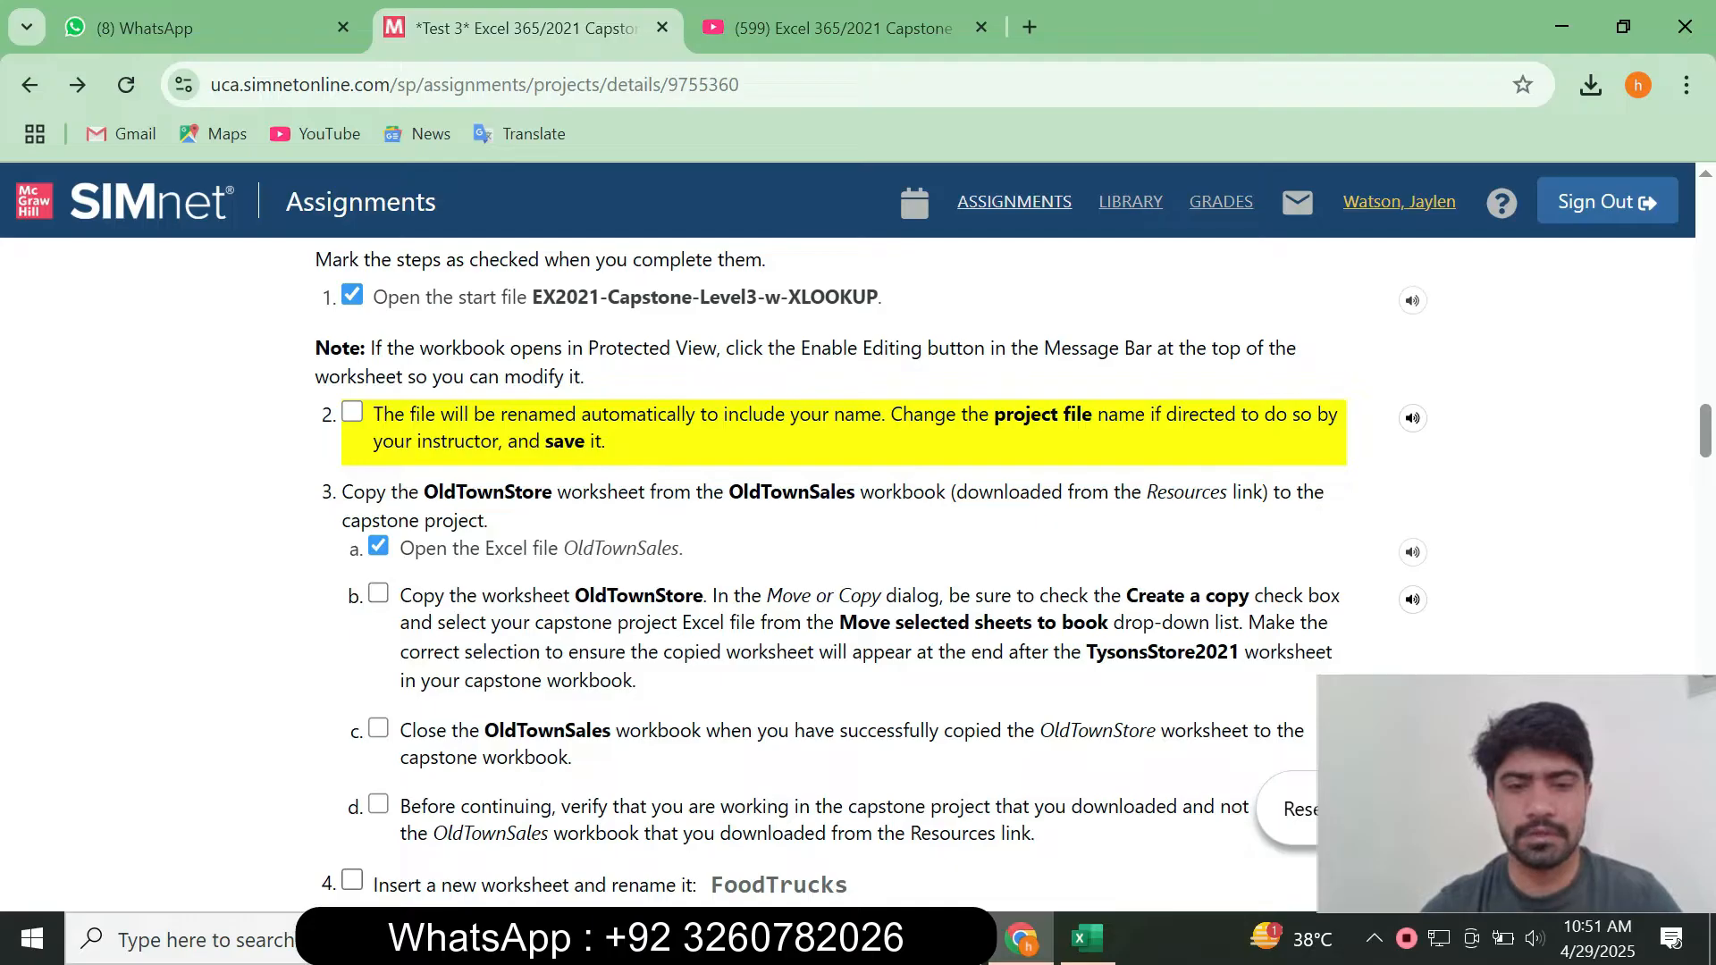
pyautogui.moveTo(753, 939)
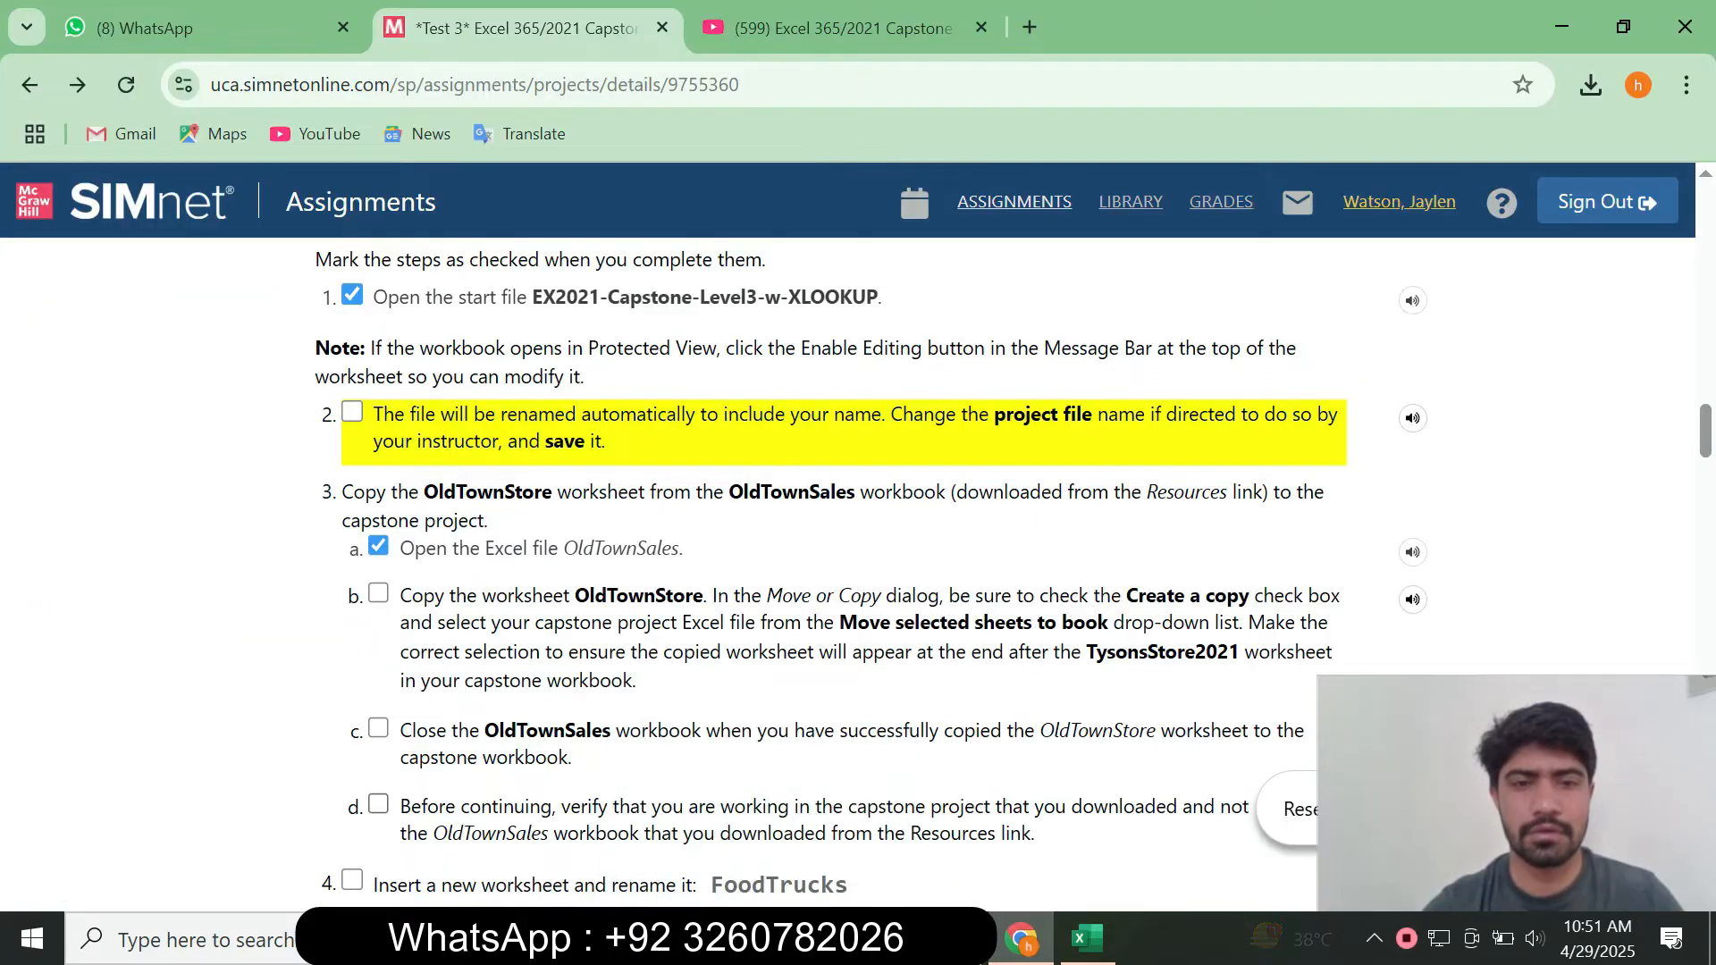
pyautogui.click(753, 938)
pyautogui.doubleClick(357, 382)
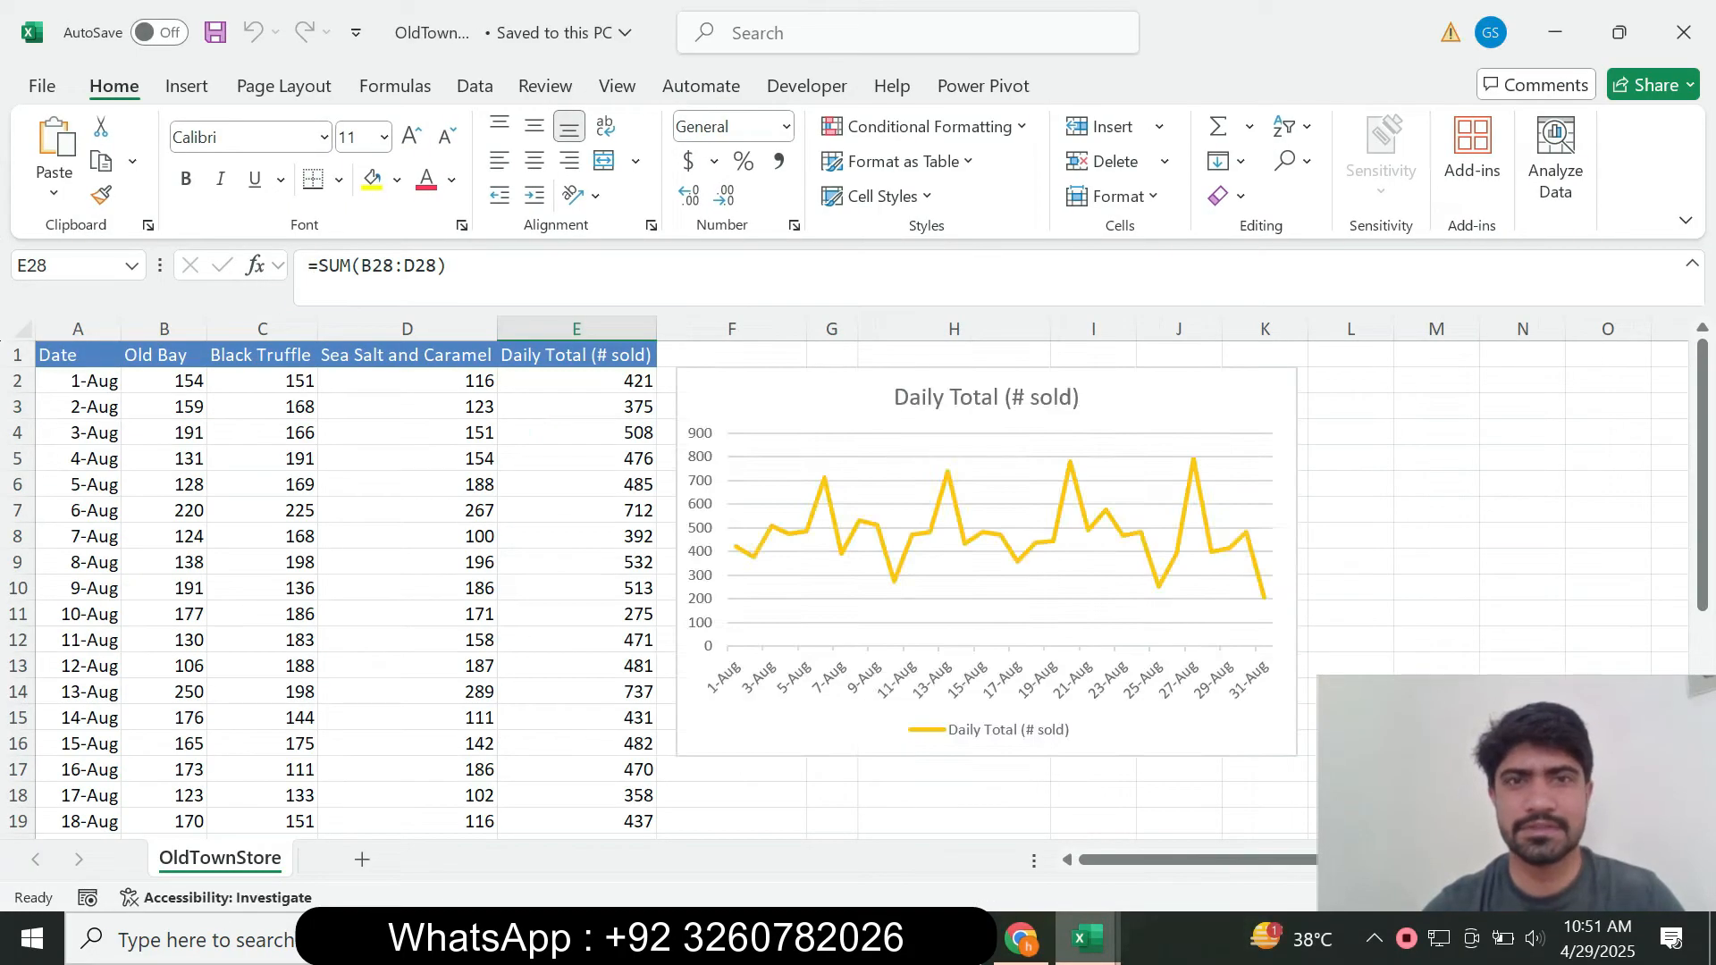
# Return to the SIMnet instructions and check off instruction 3b, copying the OldTownStore worksheet.
pyautogui.click(1021, 939)
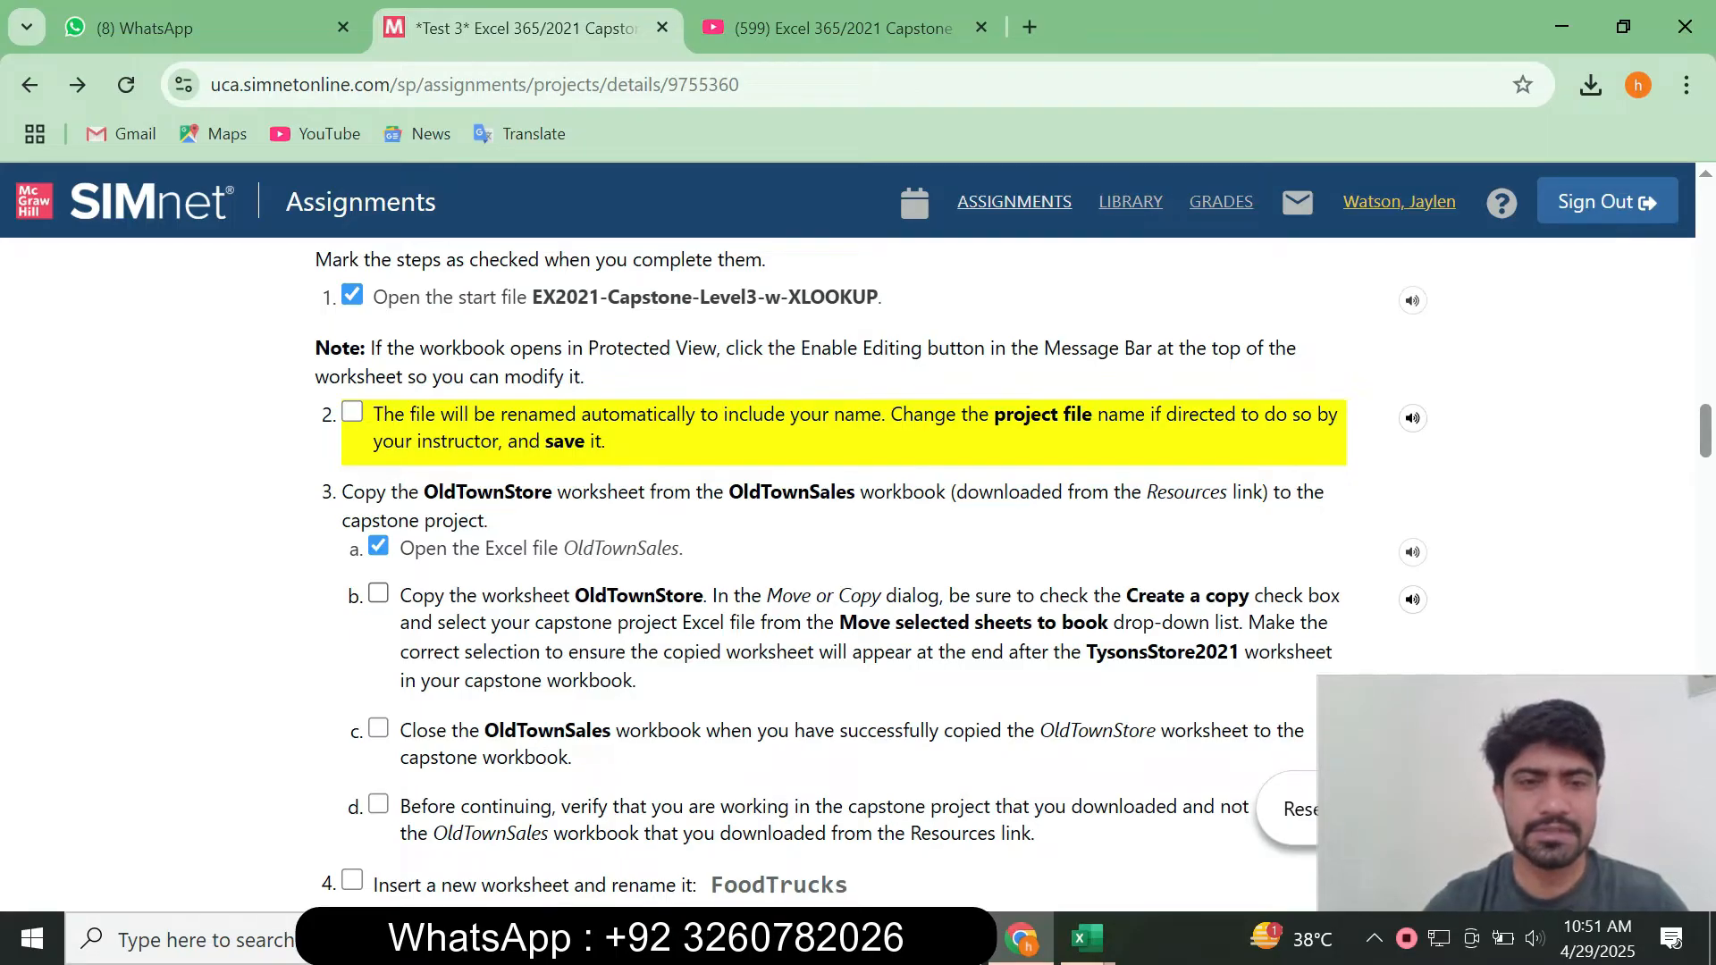
pyautogui.click(379, 594)
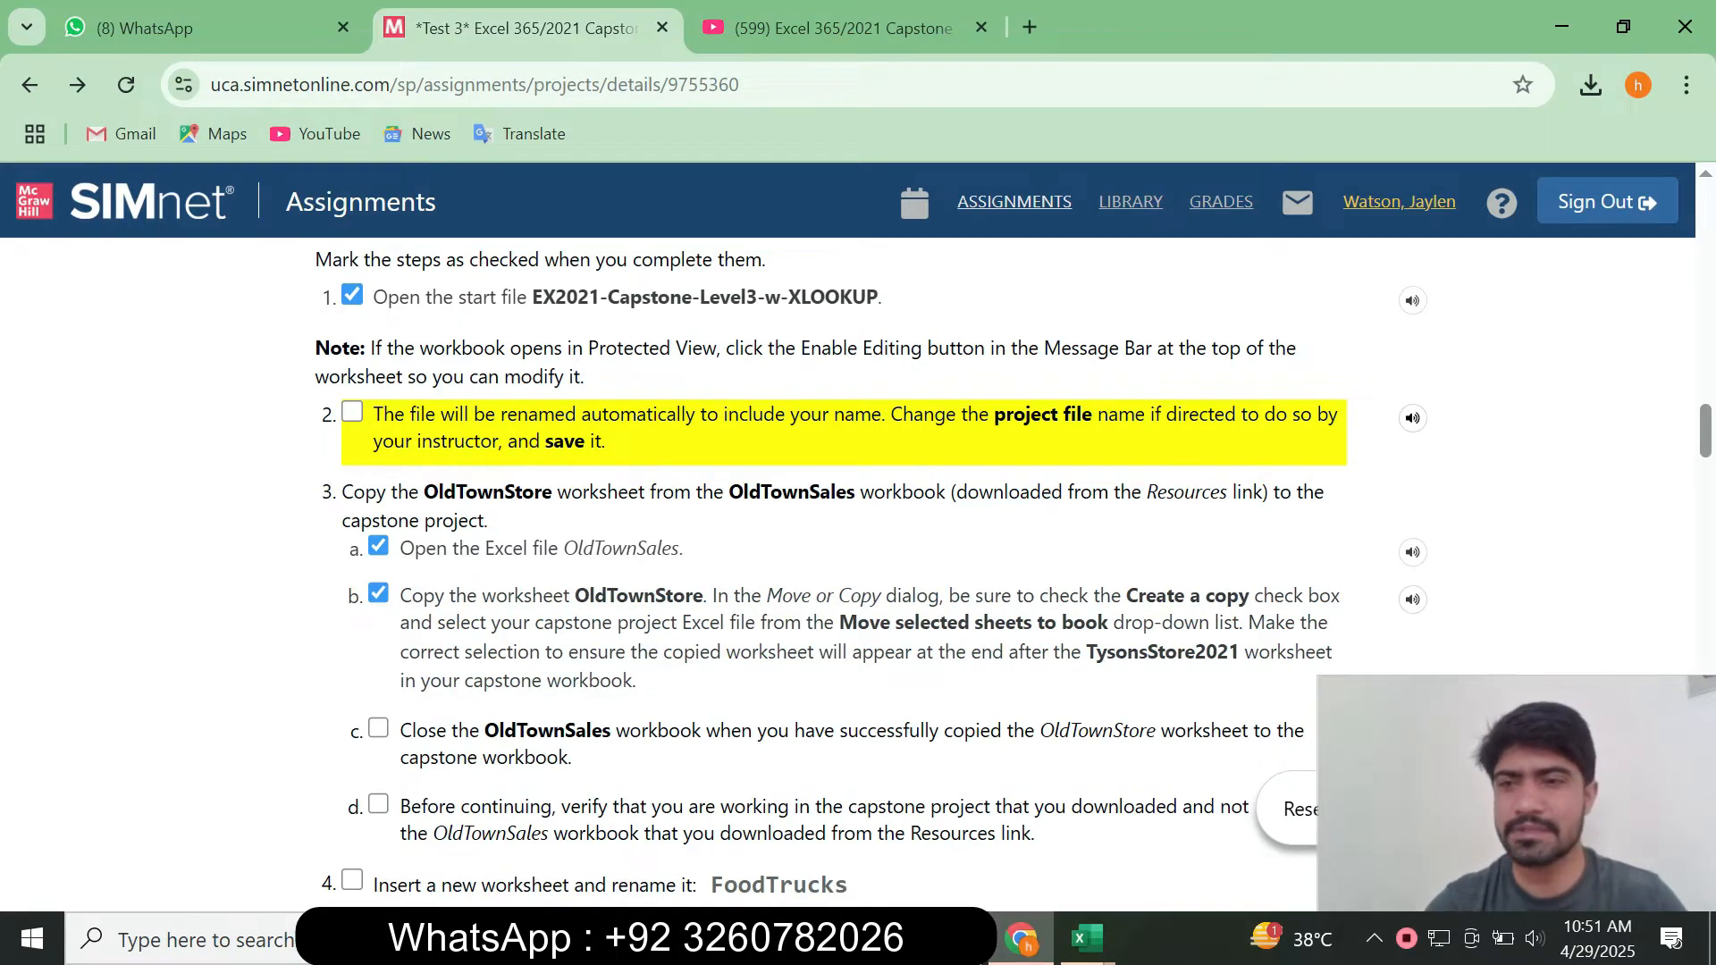
# Switch to the OldTownSales workbook in Excel and copy its OldTownStore worksheet to the end of the EX2021-Capstone-Level3-w-XLOOKUP workbook.
pyautogui.scroll(-3, 858, 572)
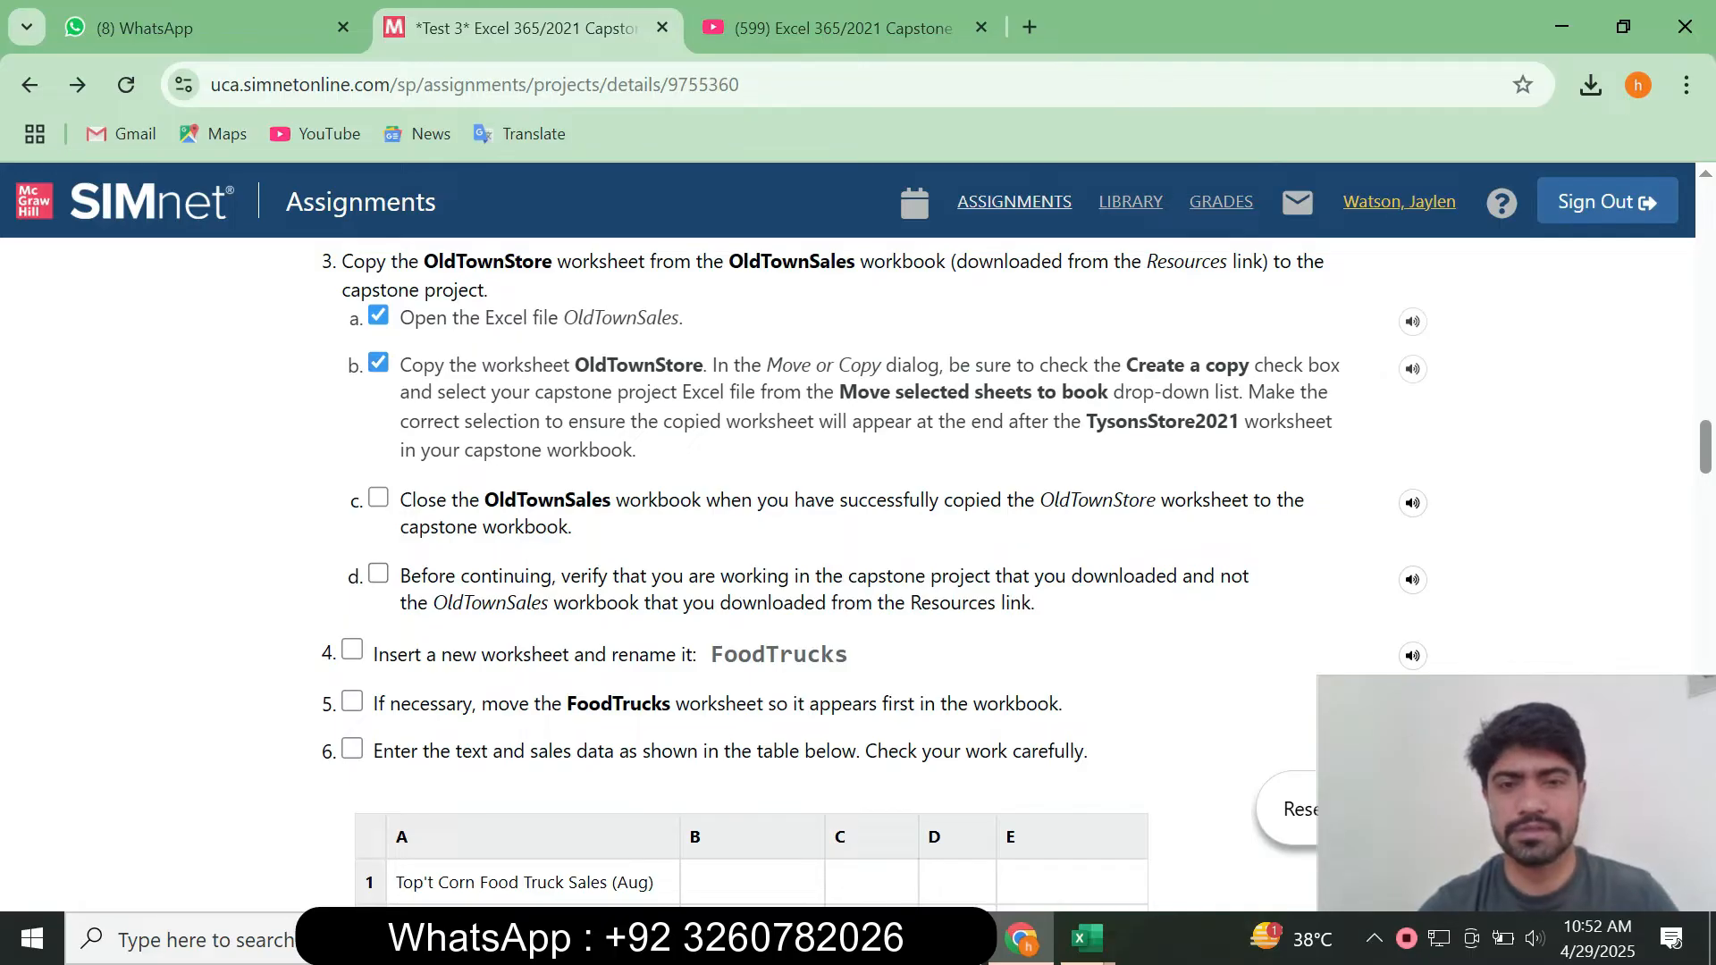
pyautogui.moveTo(1087, 938)
pyautogui.click(1231, 827)
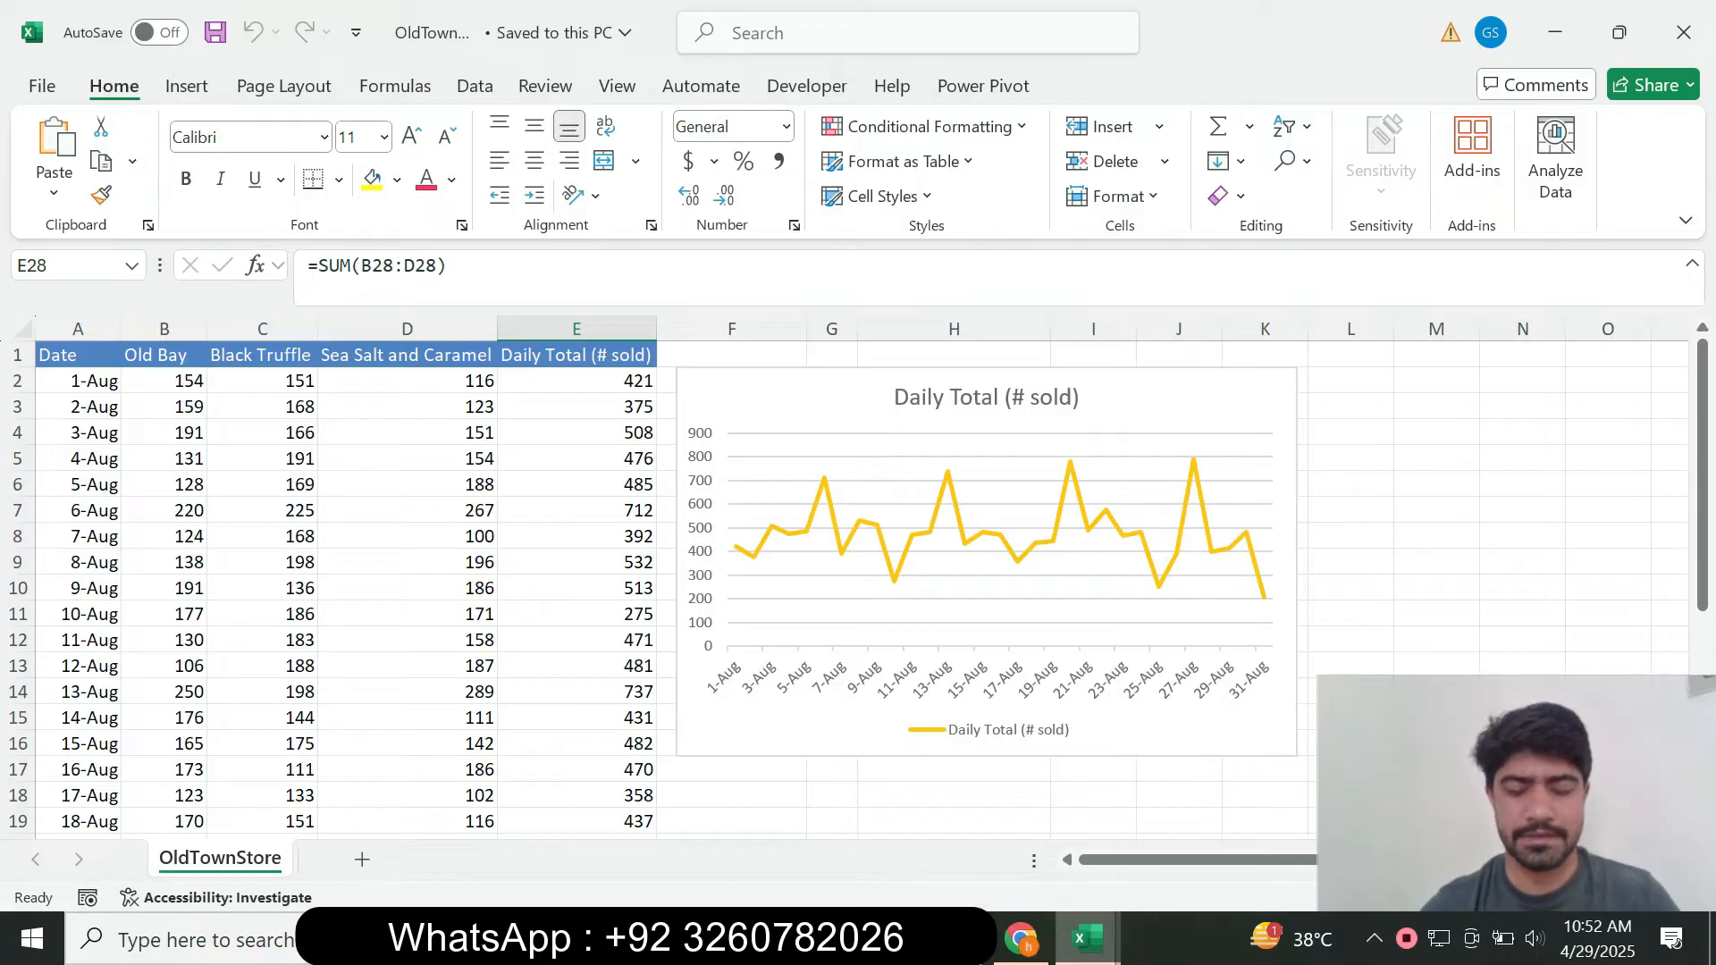
pyautogui.rightClick(227, 860)
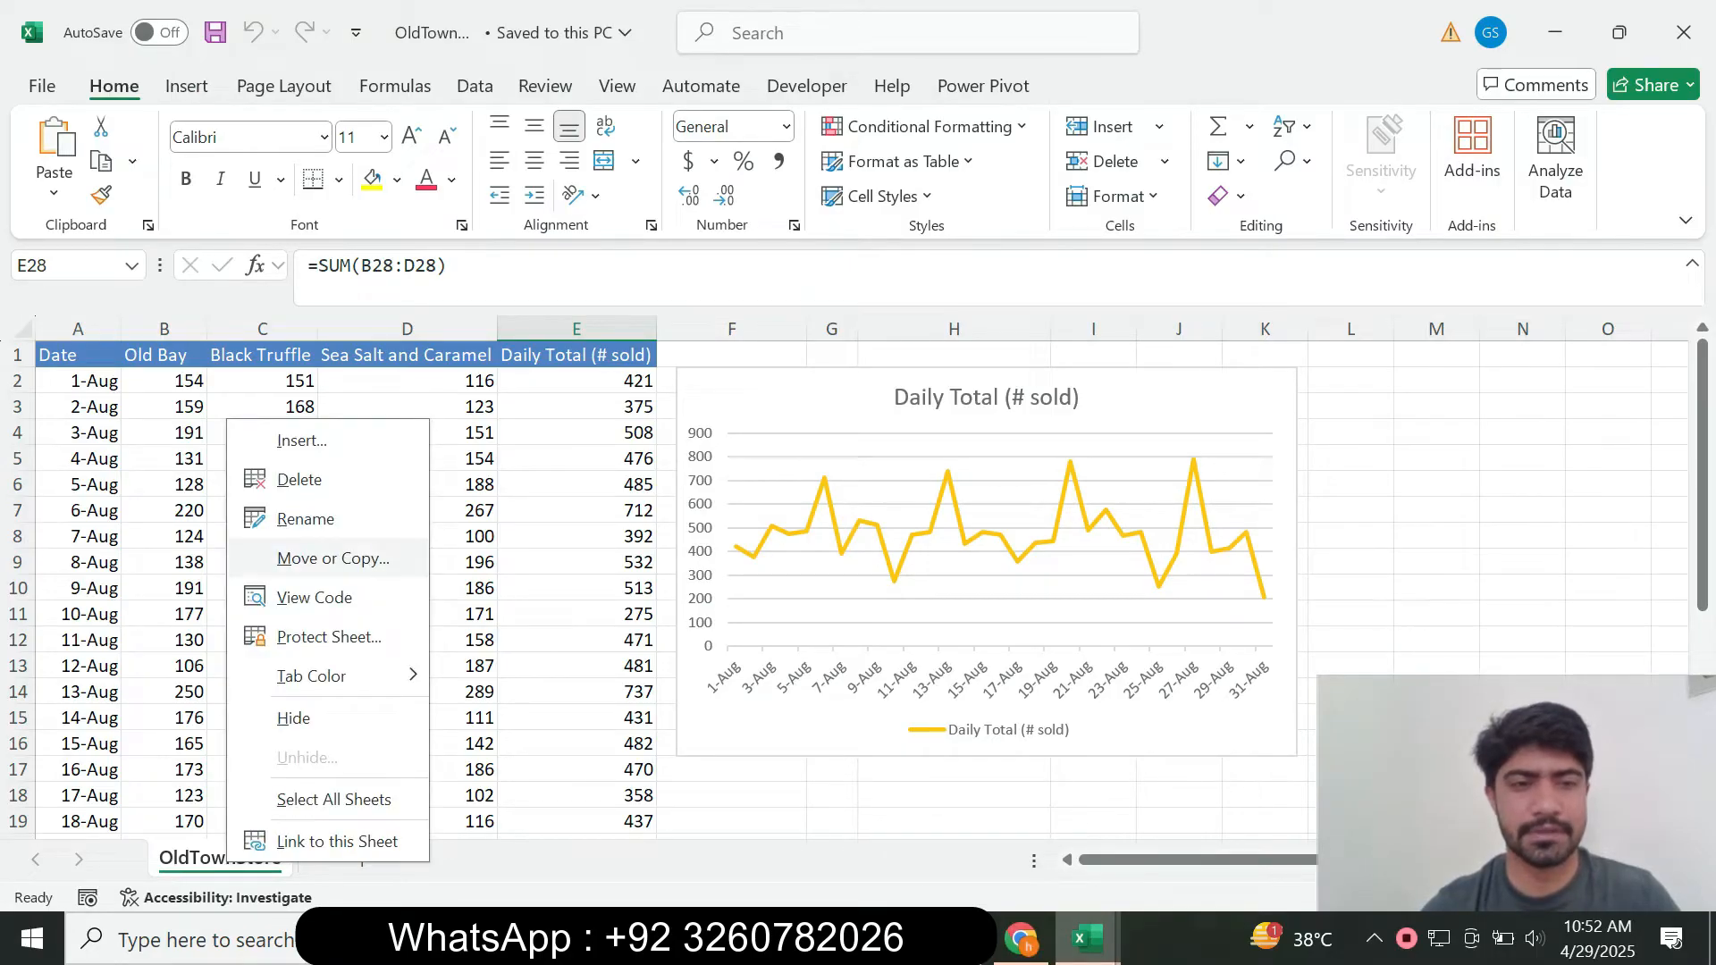
pyautogui.press('Return')
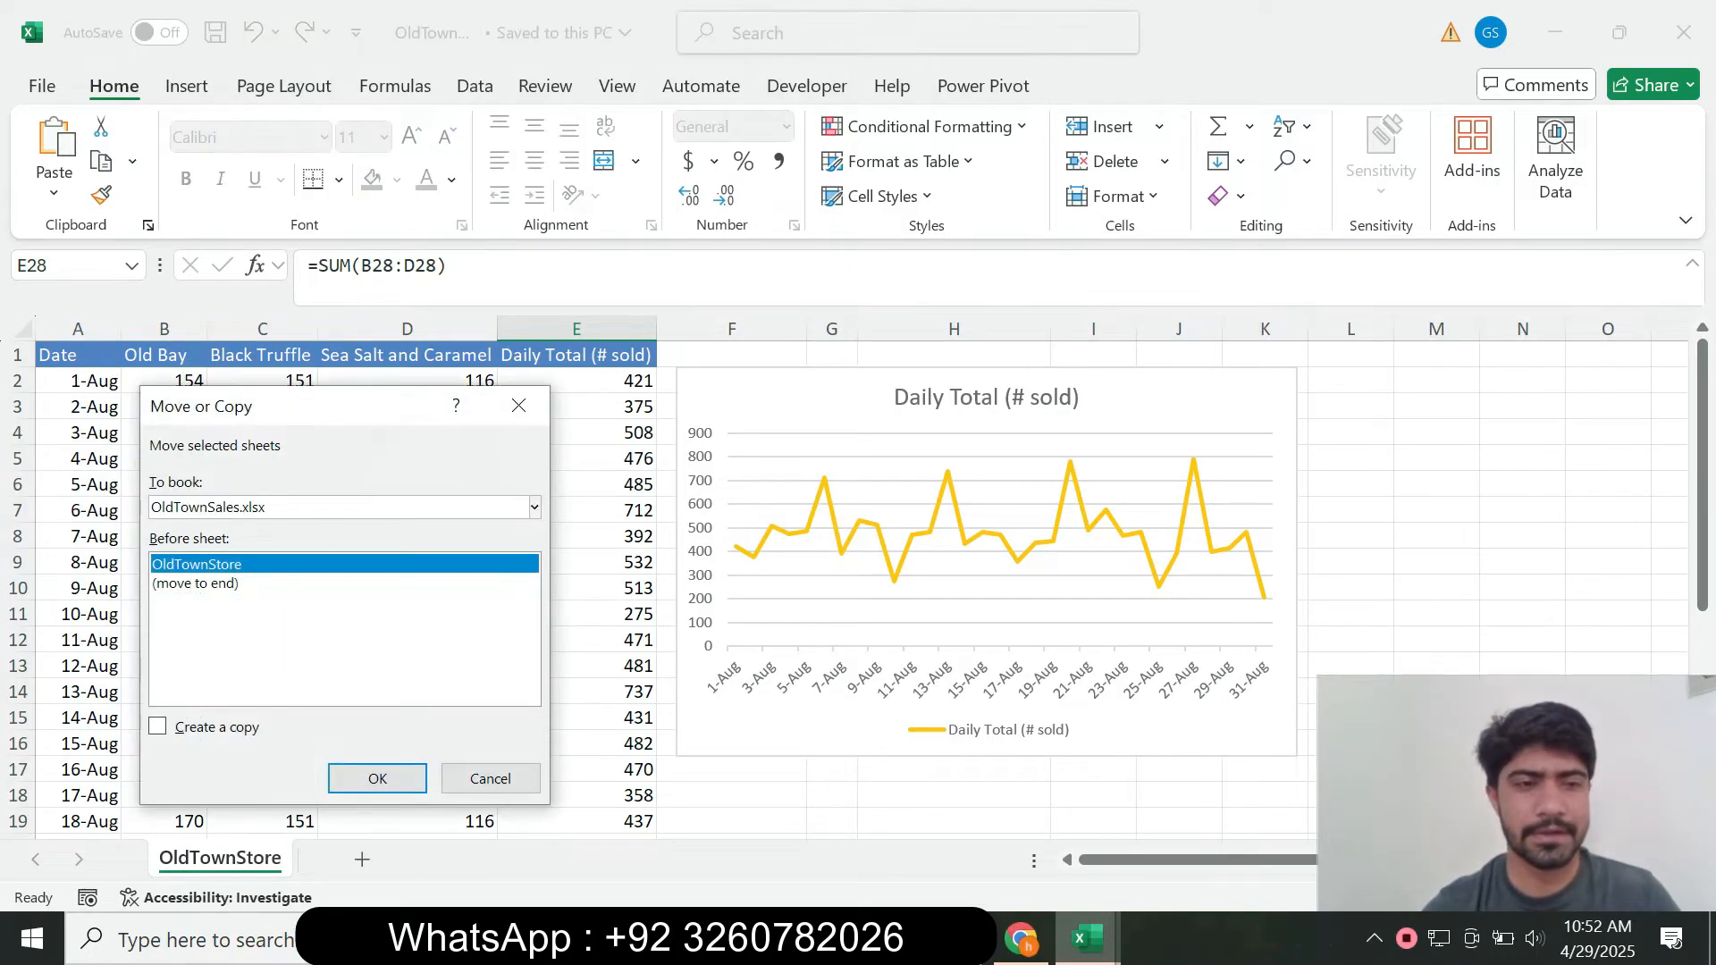
pyautogui.click(157, 726)
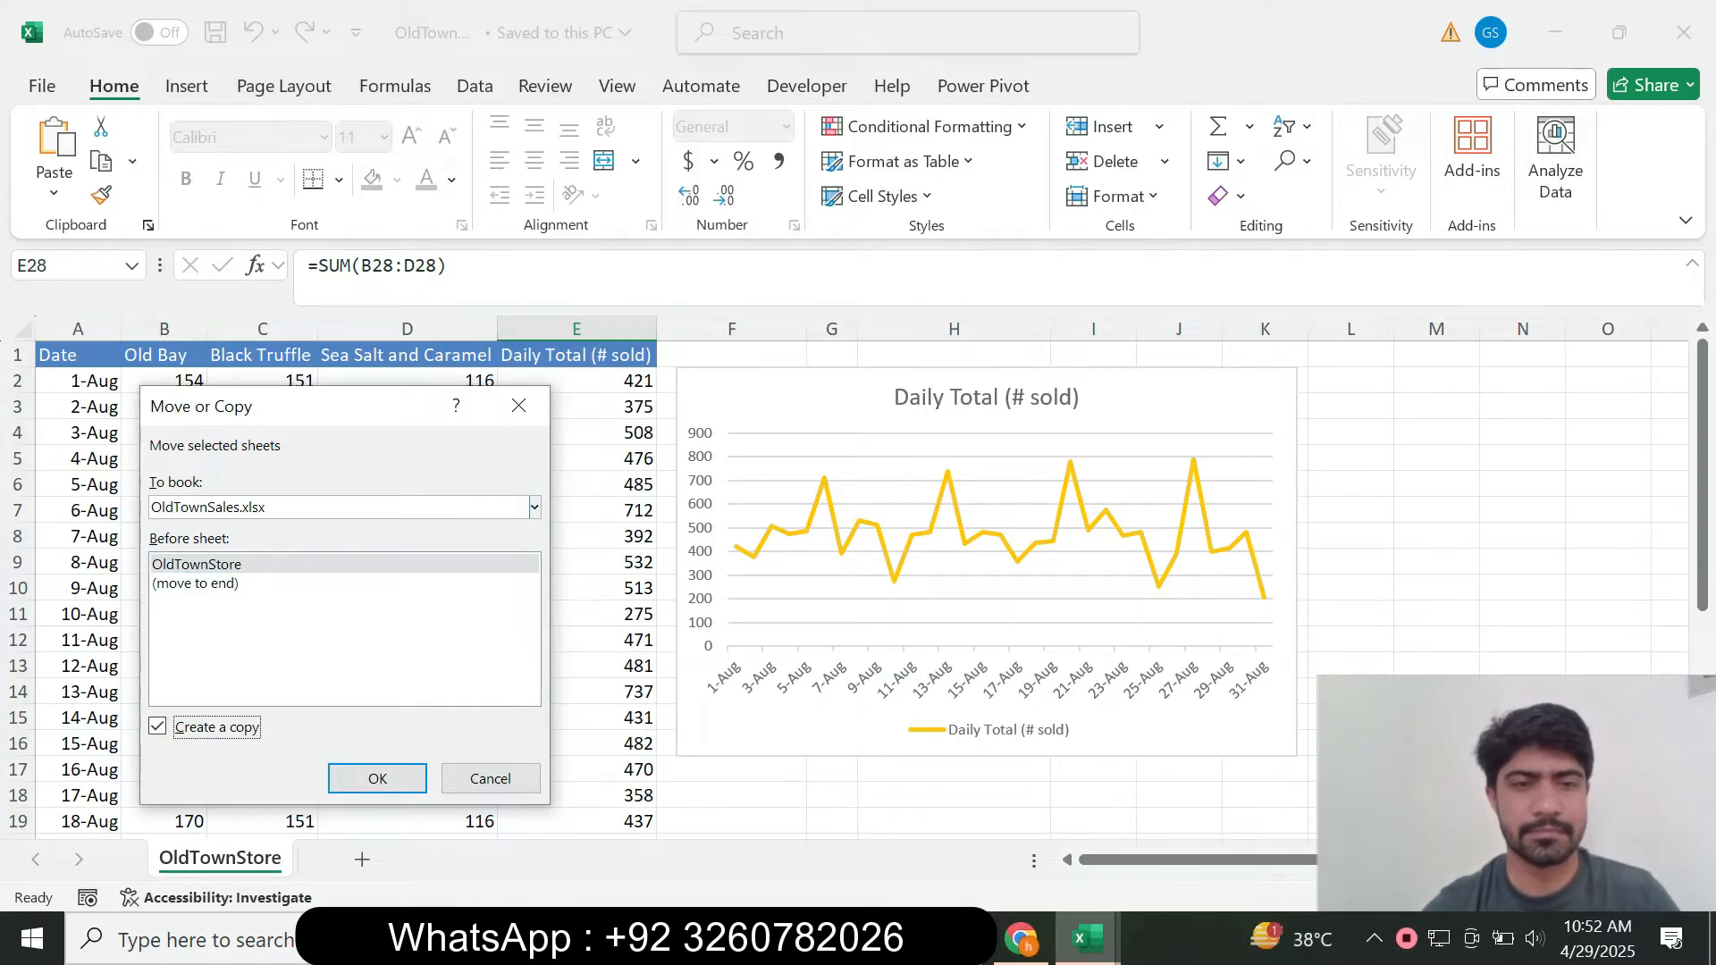
pyautogui.click(534, 508)
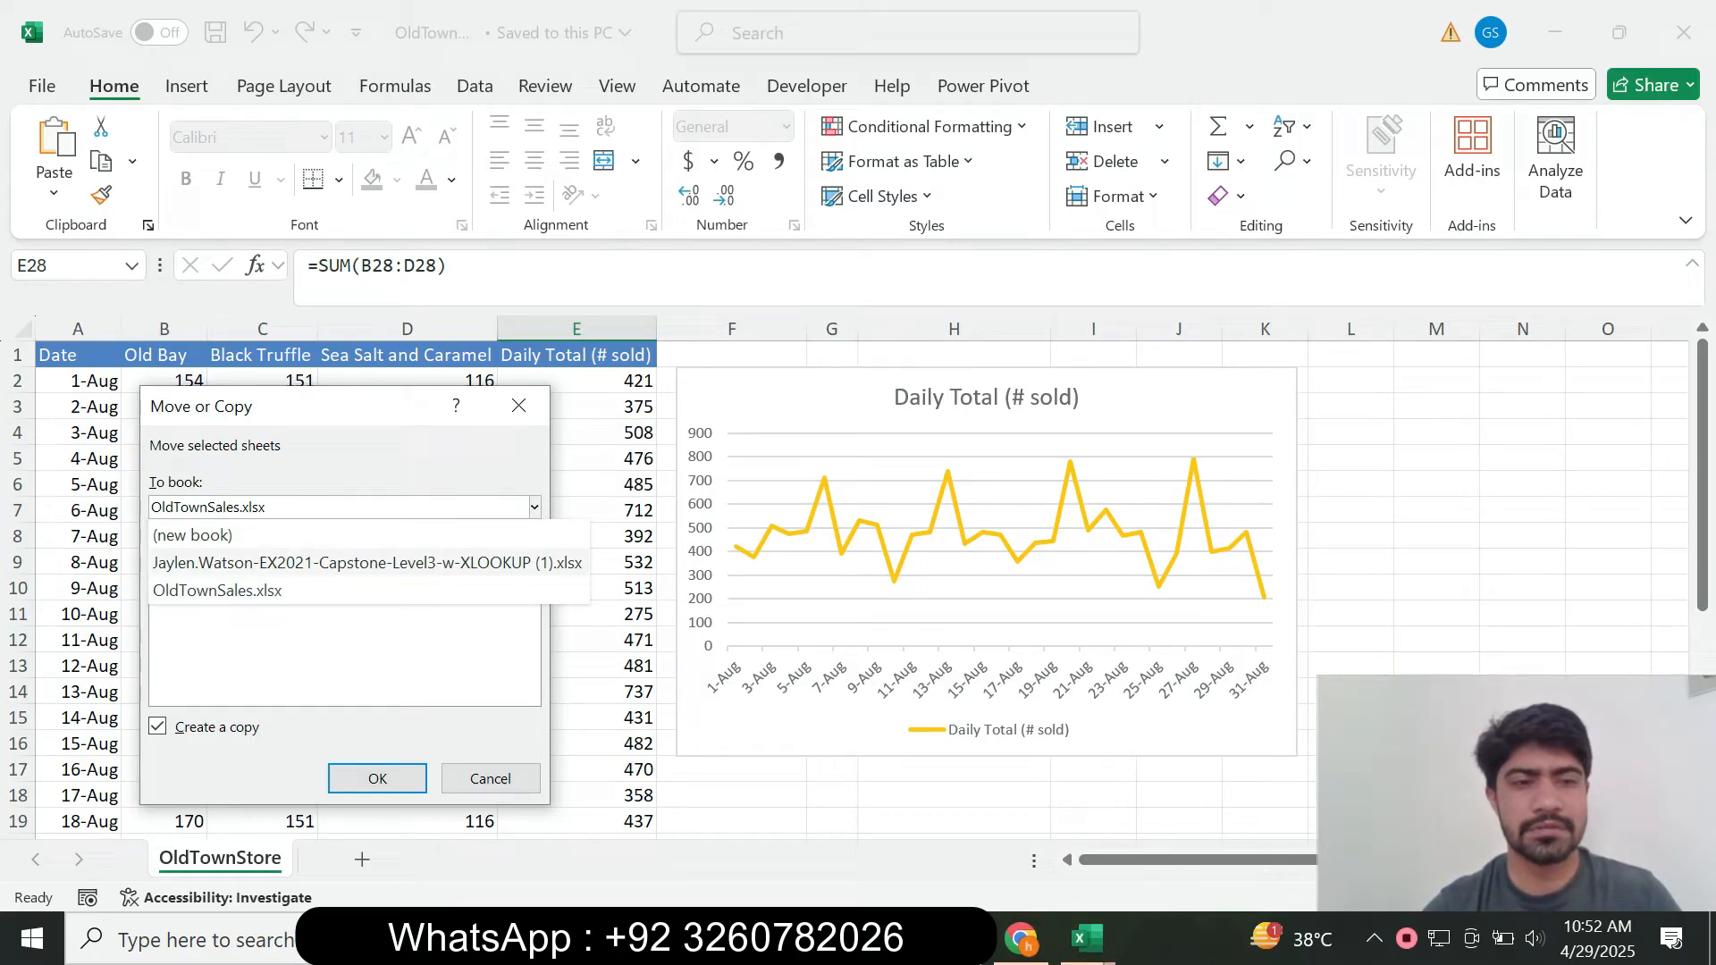
pyautogui.click(367, 563)
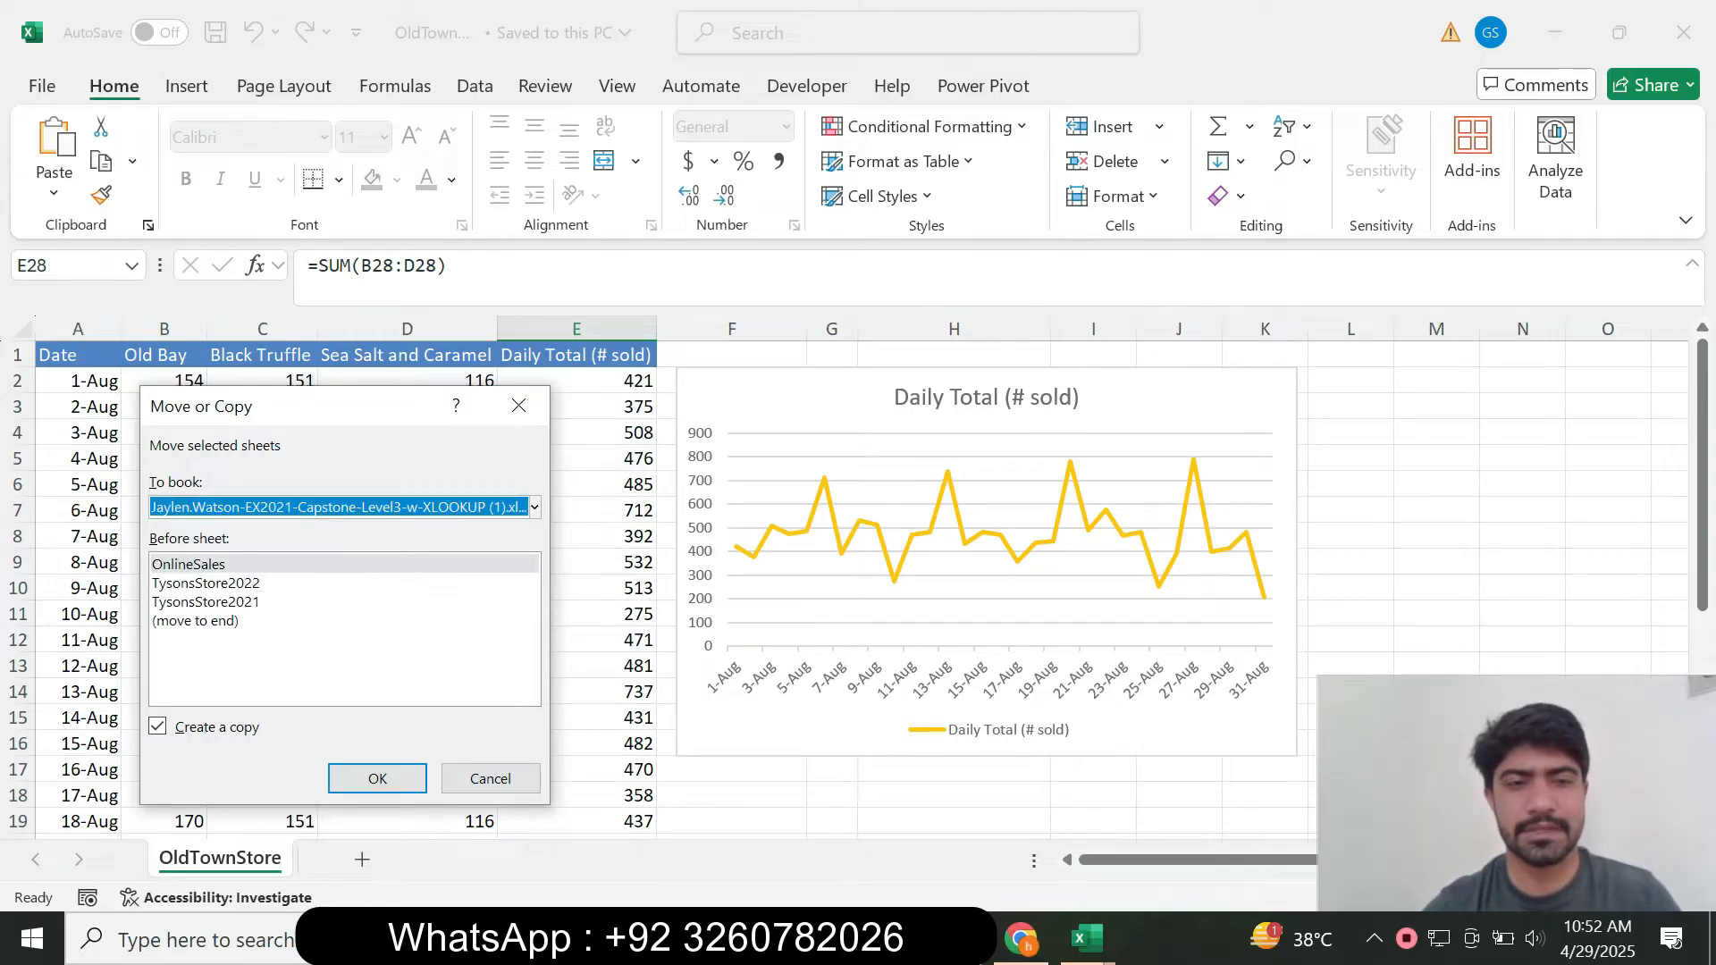
pyautogui.click(234, 621)
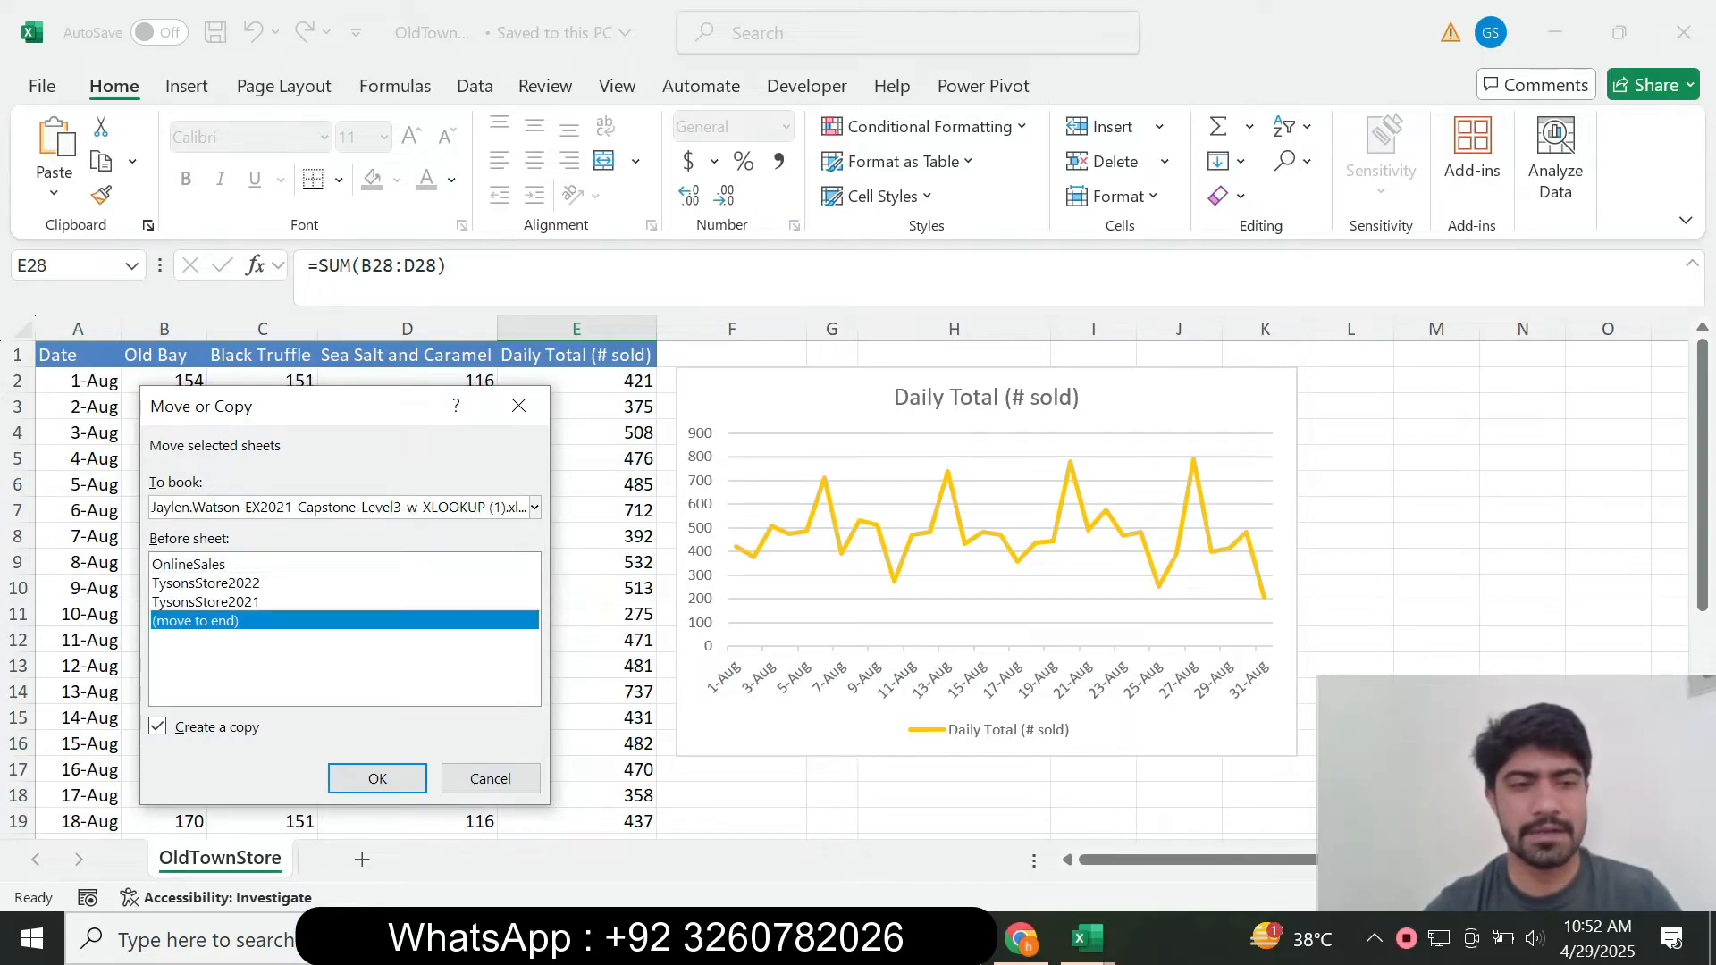
pyautogui.click(377, 779)
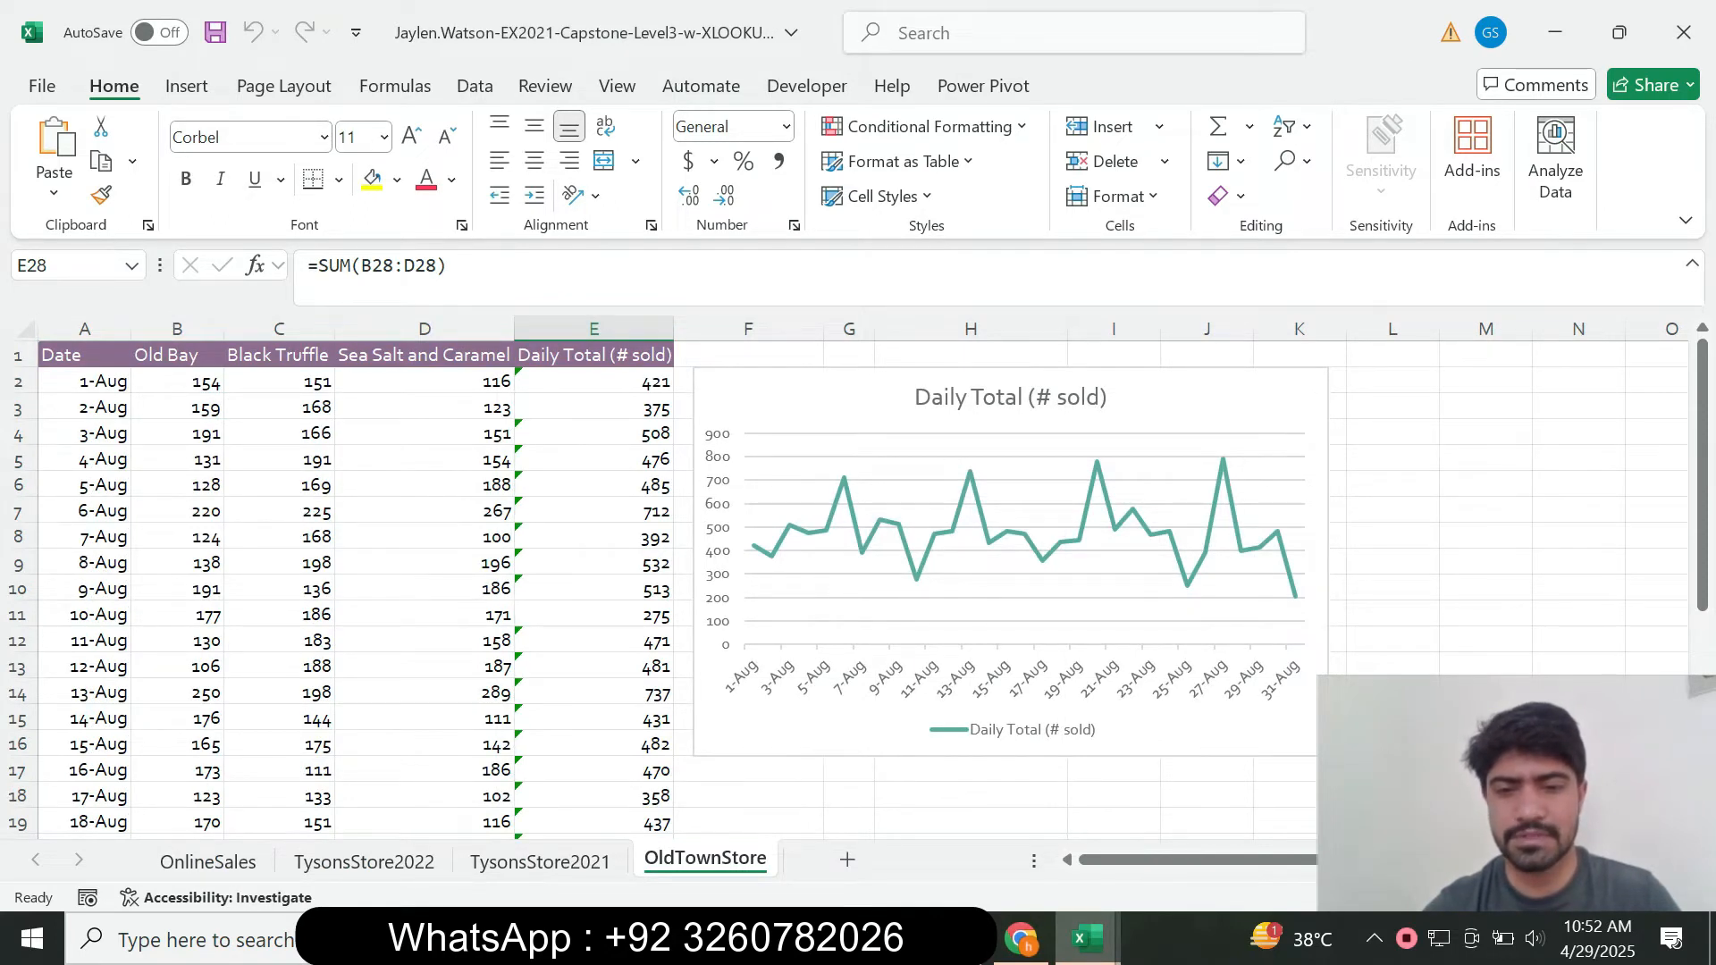
# Check off SIMnet instruction 3c and close the OldTownSales workbook without saving changes.
pyautogui.click(1020, 938)
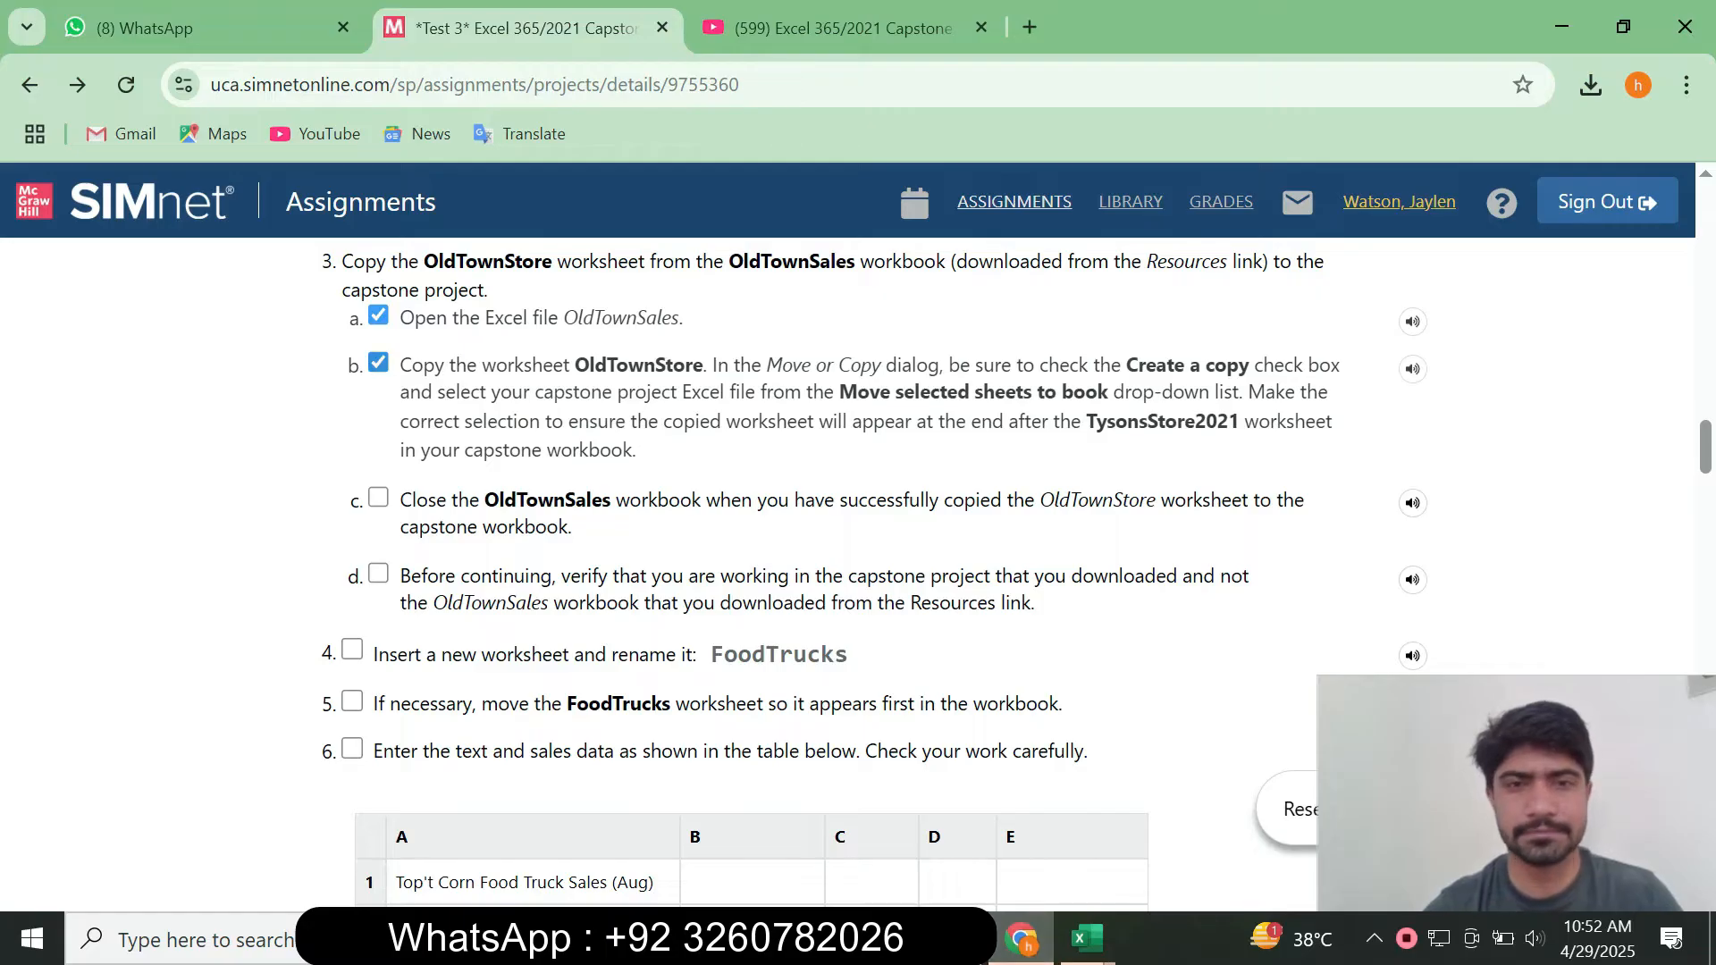
pyautogui.click(378, 497)
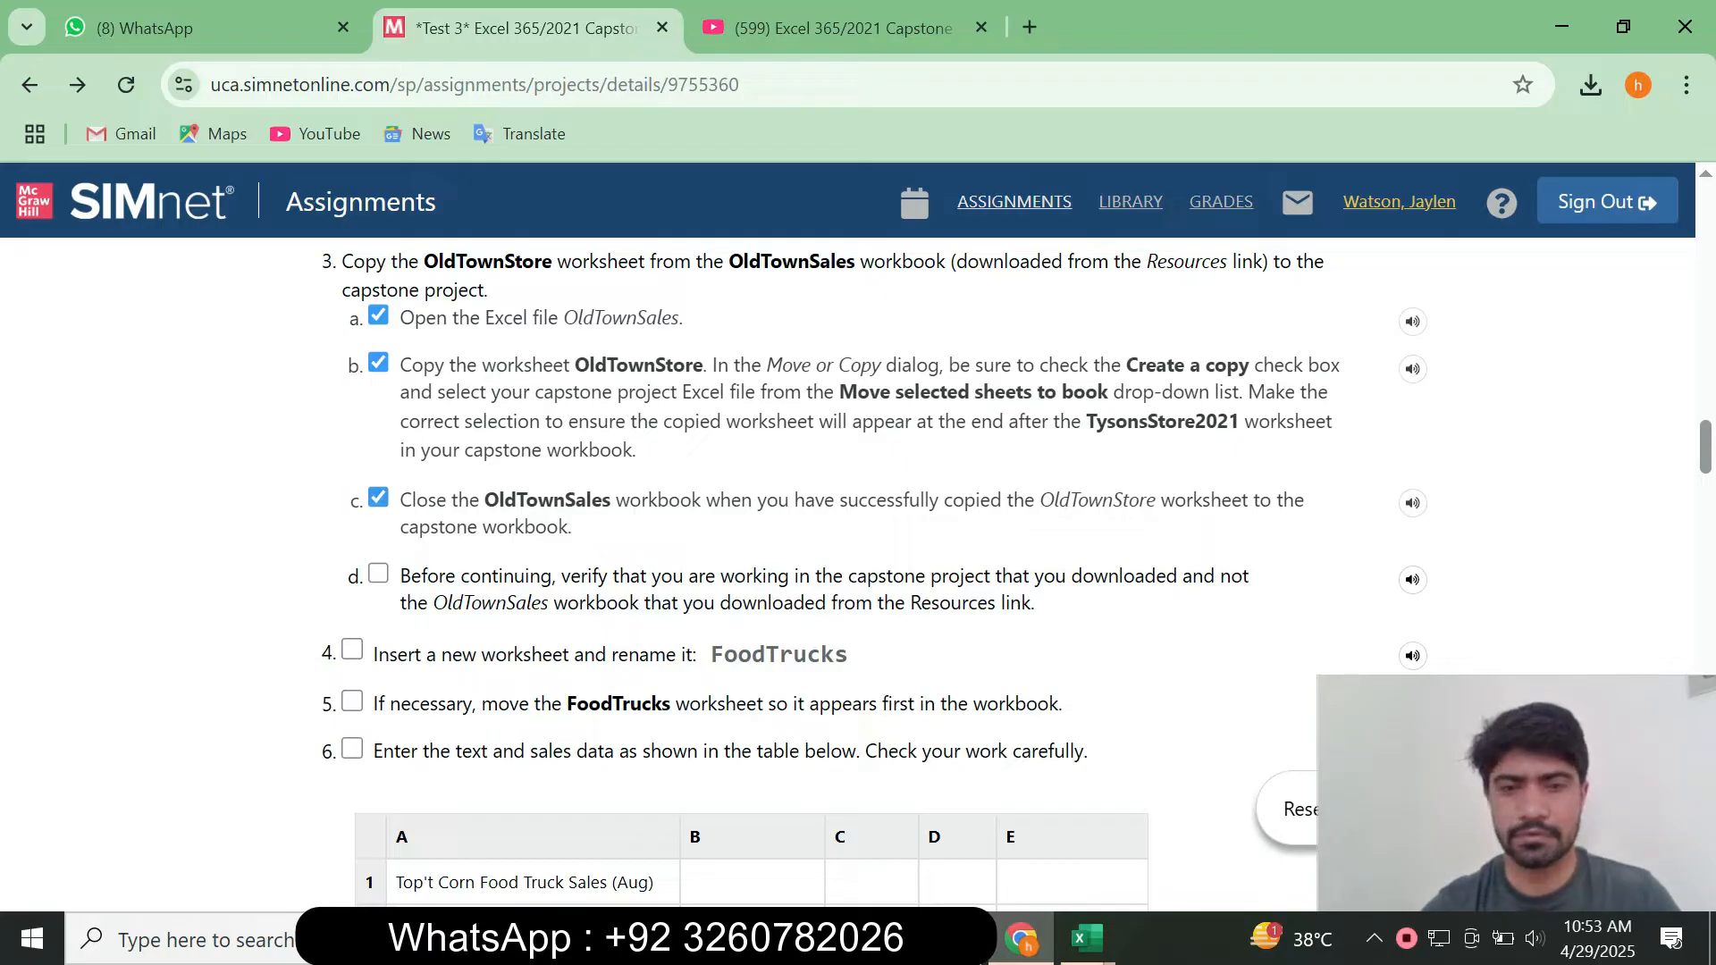
pyautogui.moveTo(1087, 938)
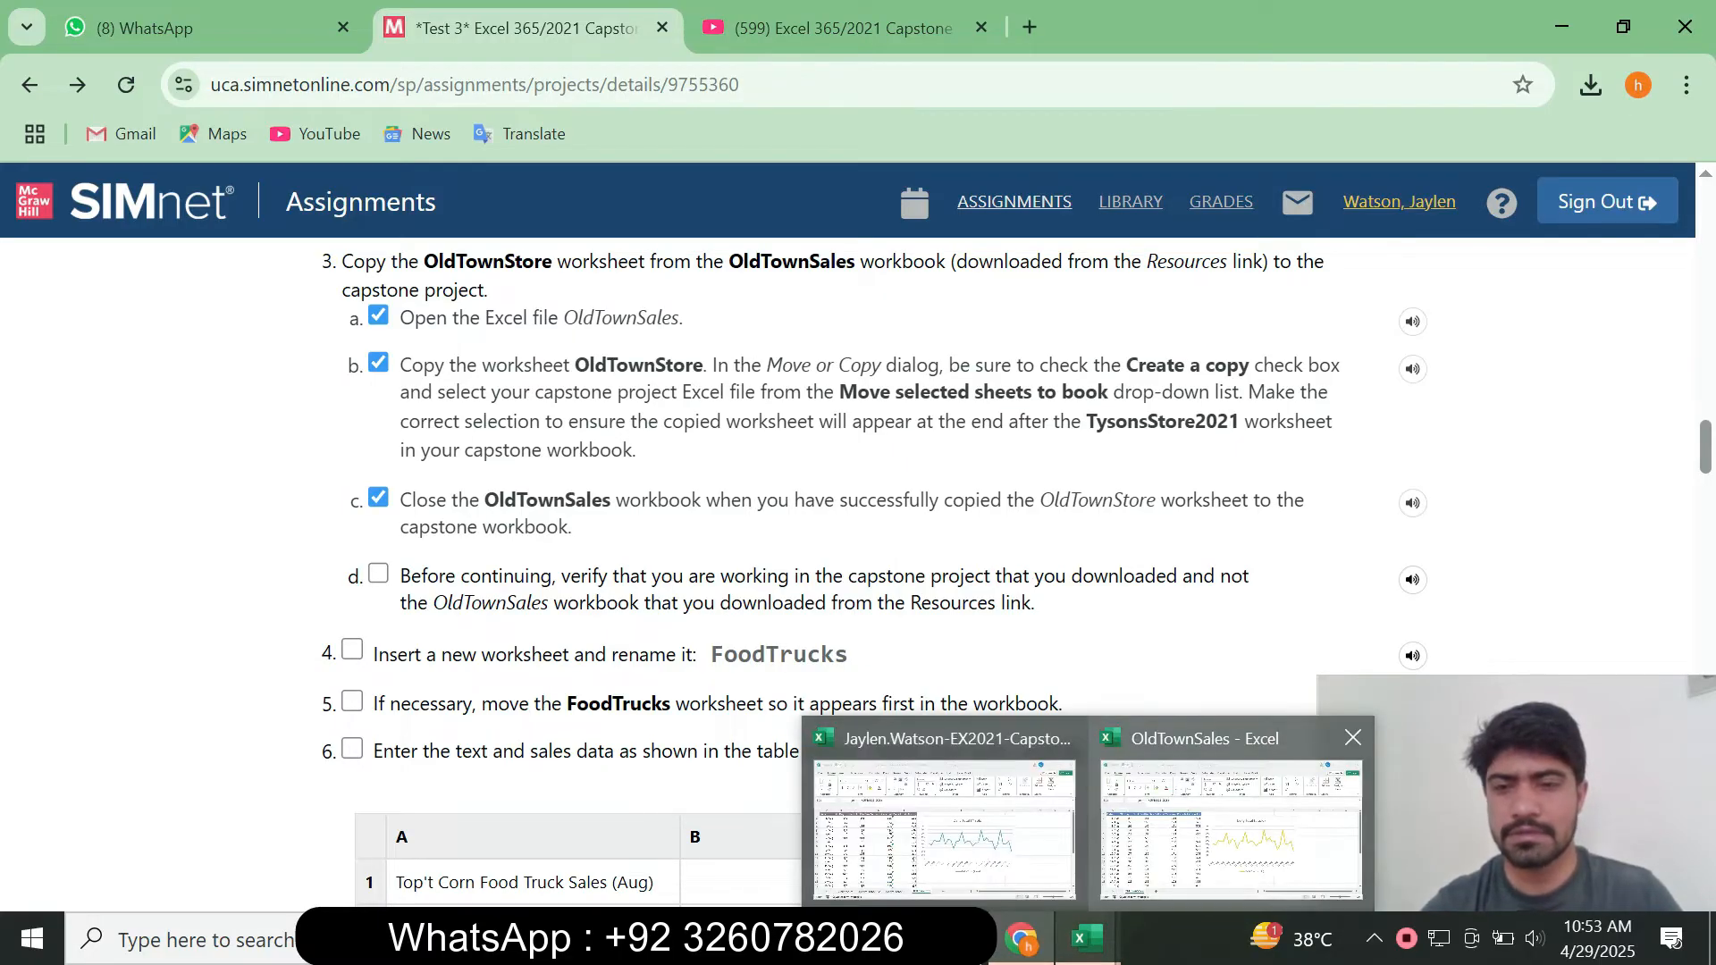
pyautogui.moveTo(1252, 786)
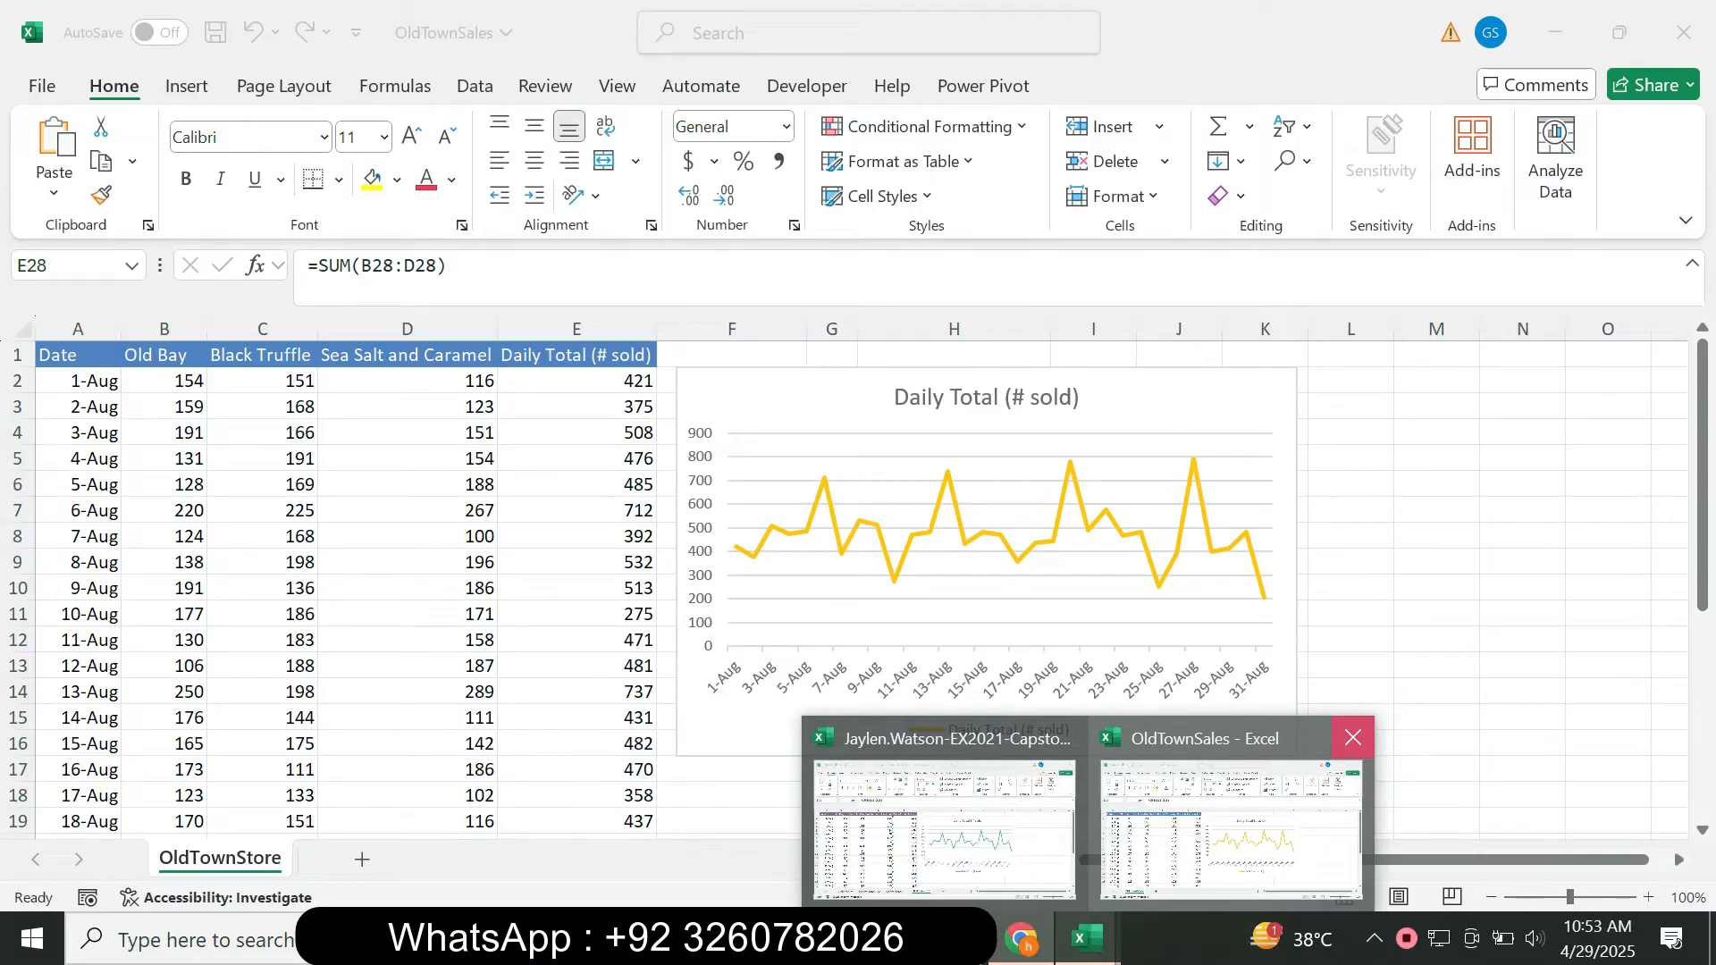
pyautogui.click(1352, 737)
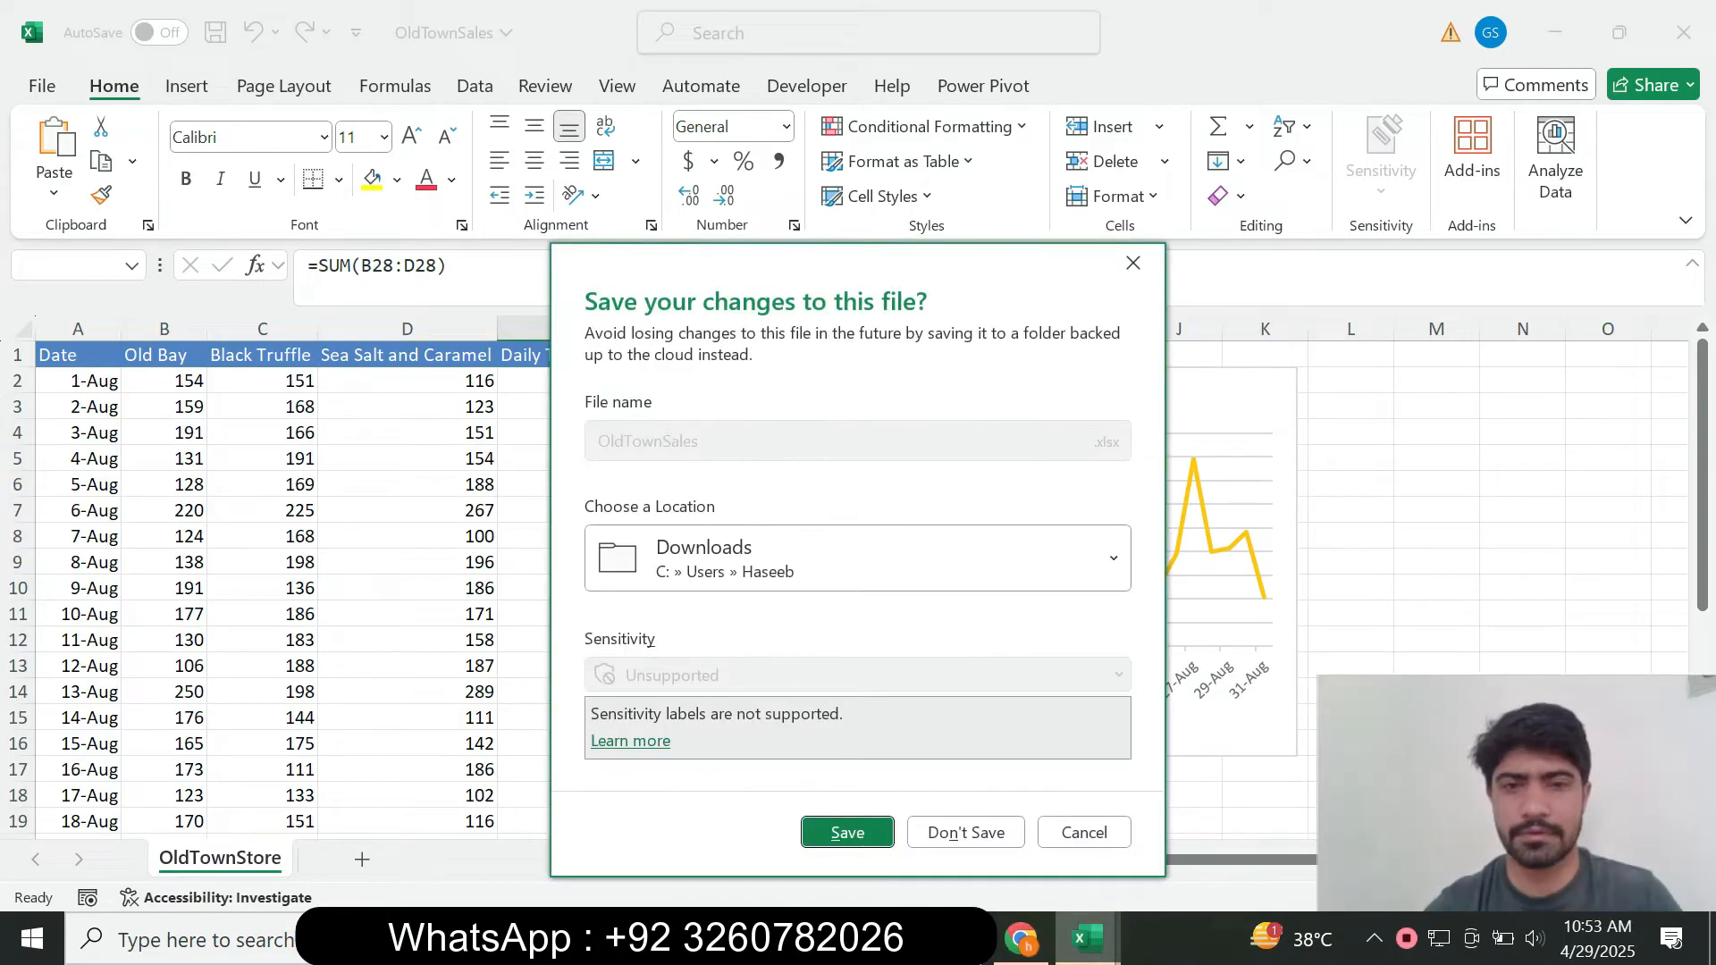
pyautogui.press('n')
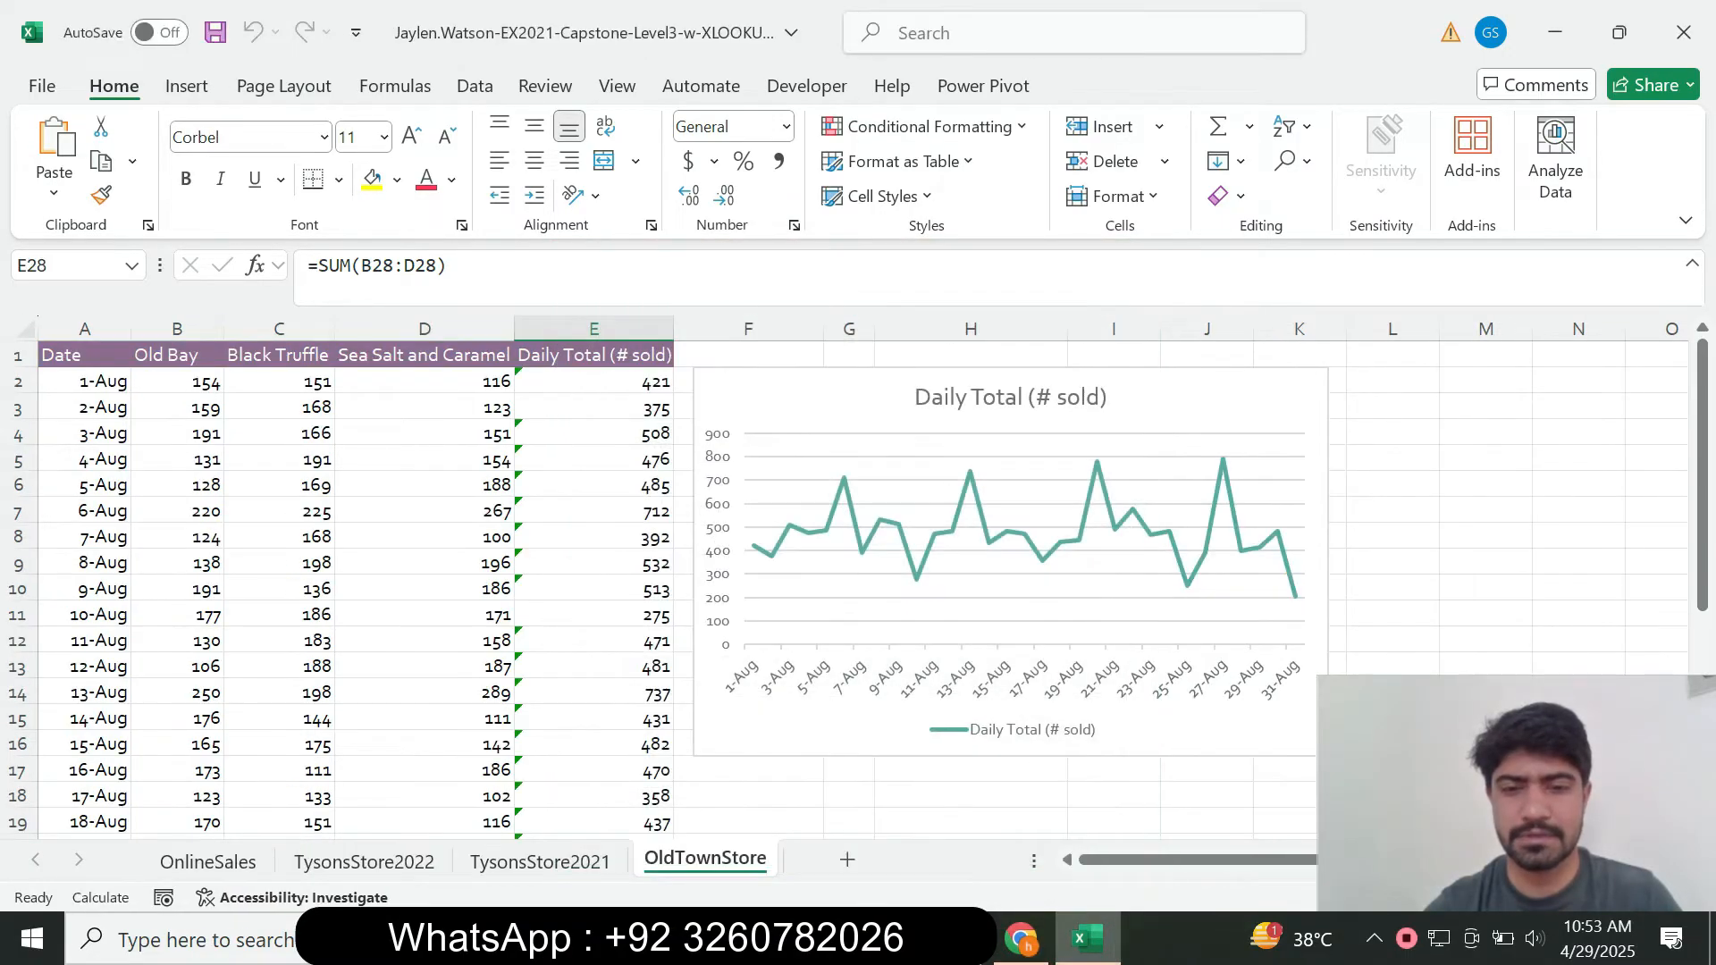
# Return to the SIMnet instructions and check off instructions 3d and 4.
pyautogui.click(1022, 940)
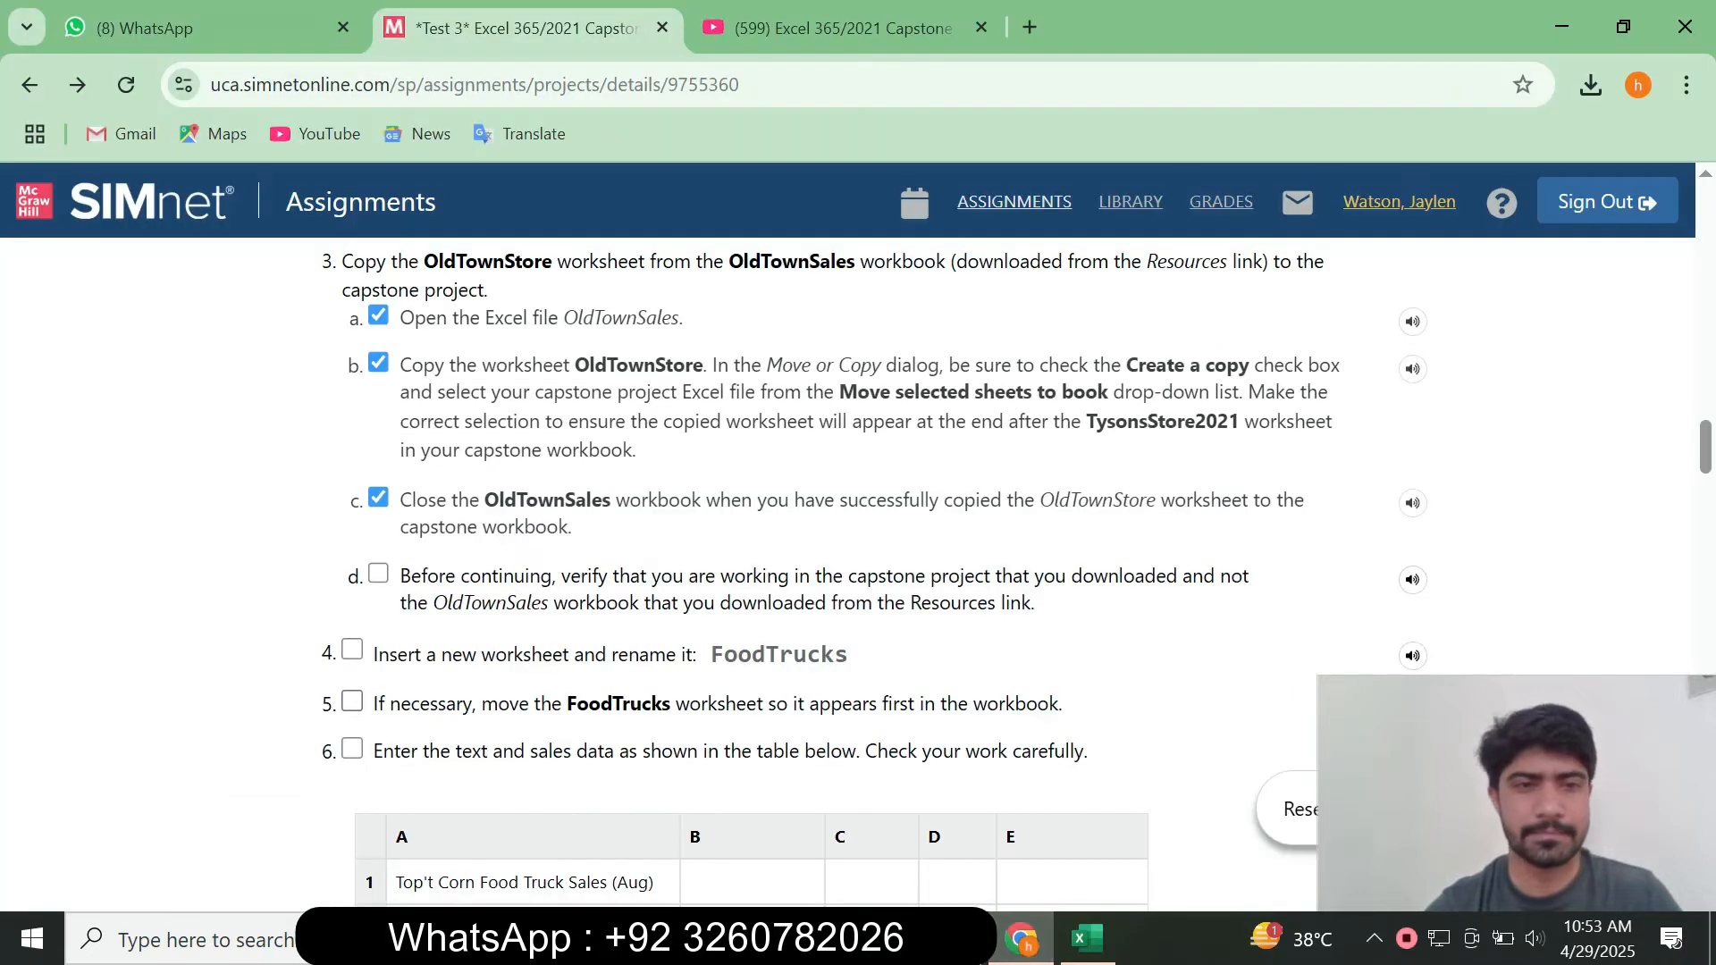
pyautogui.click(378, 573)
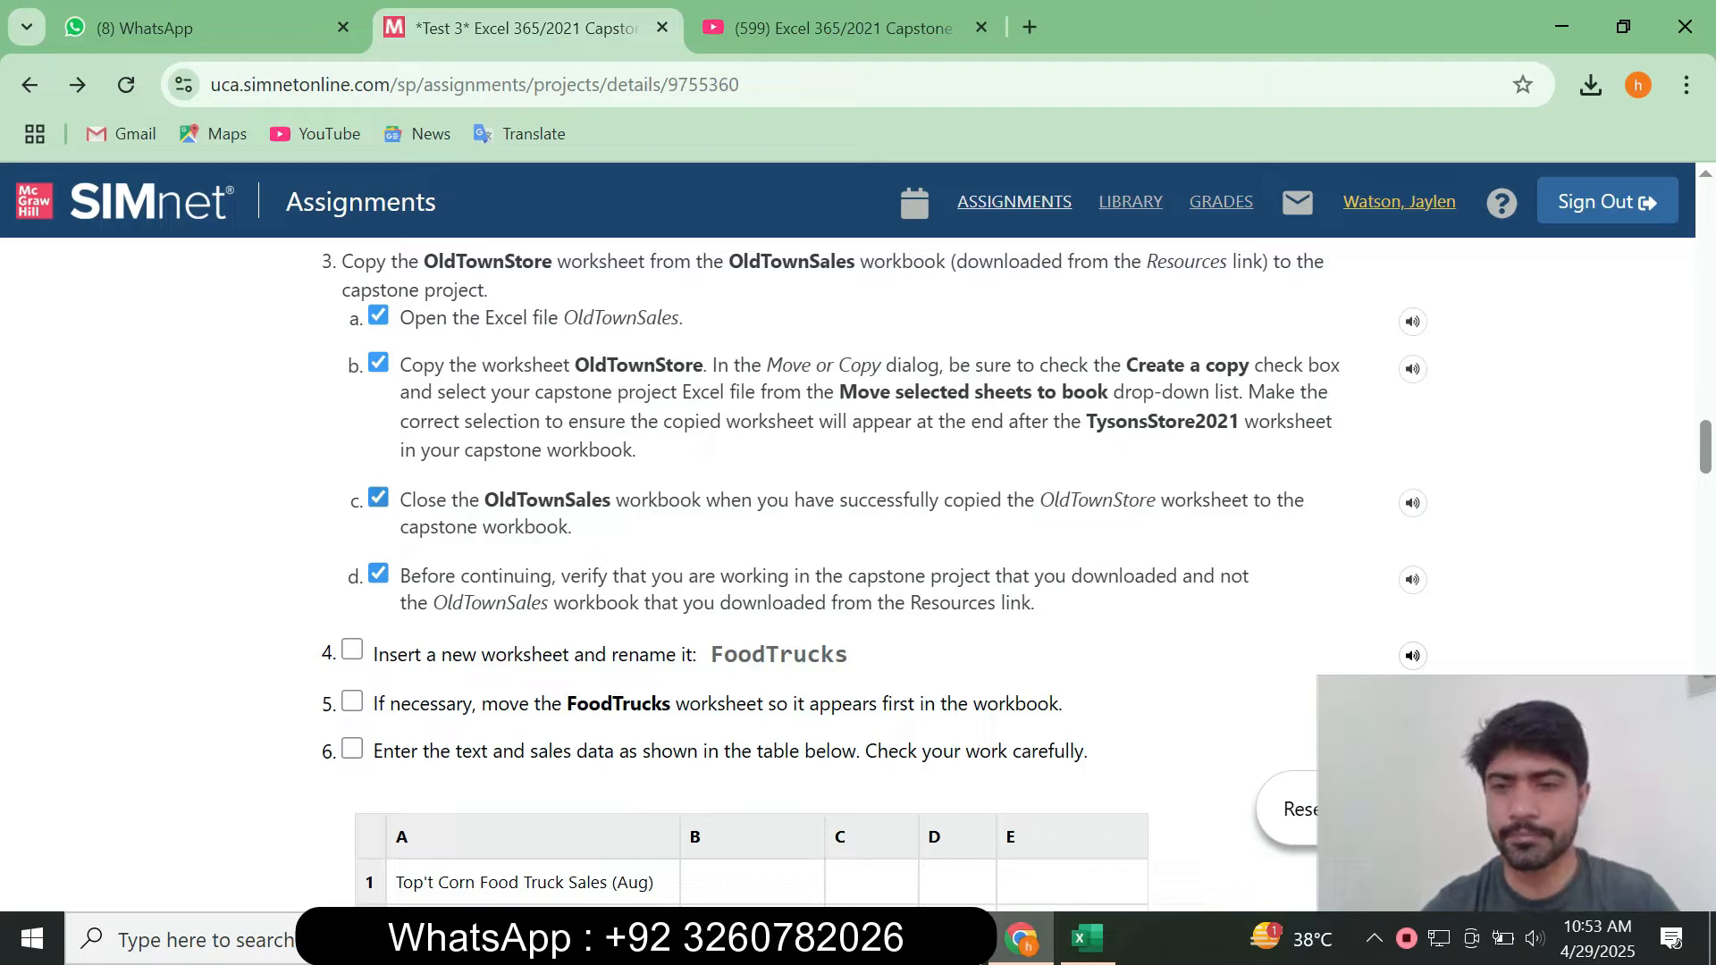
pyautogui.moveTo(1318, 913); pyautogui.dragTo(1369, 883)
pyautogui.moveTo(1543, 779); pyautogui.dragTo(1535, 795)
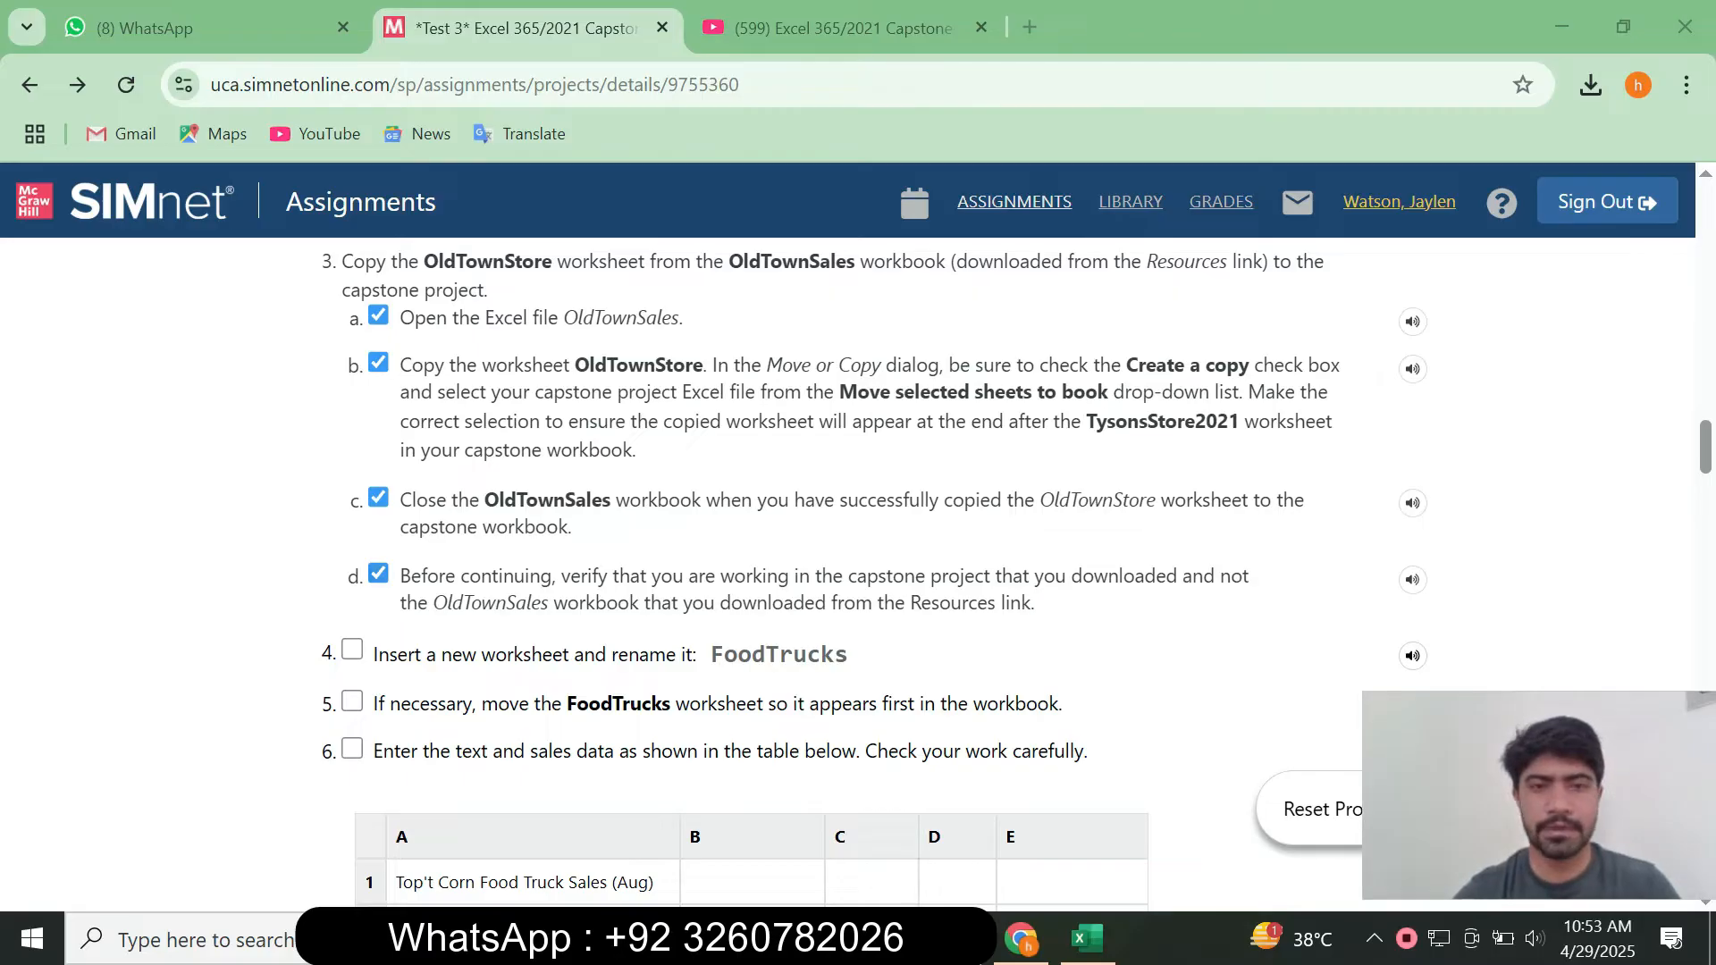
pyautogui.scroll(-2, 1018, 581)
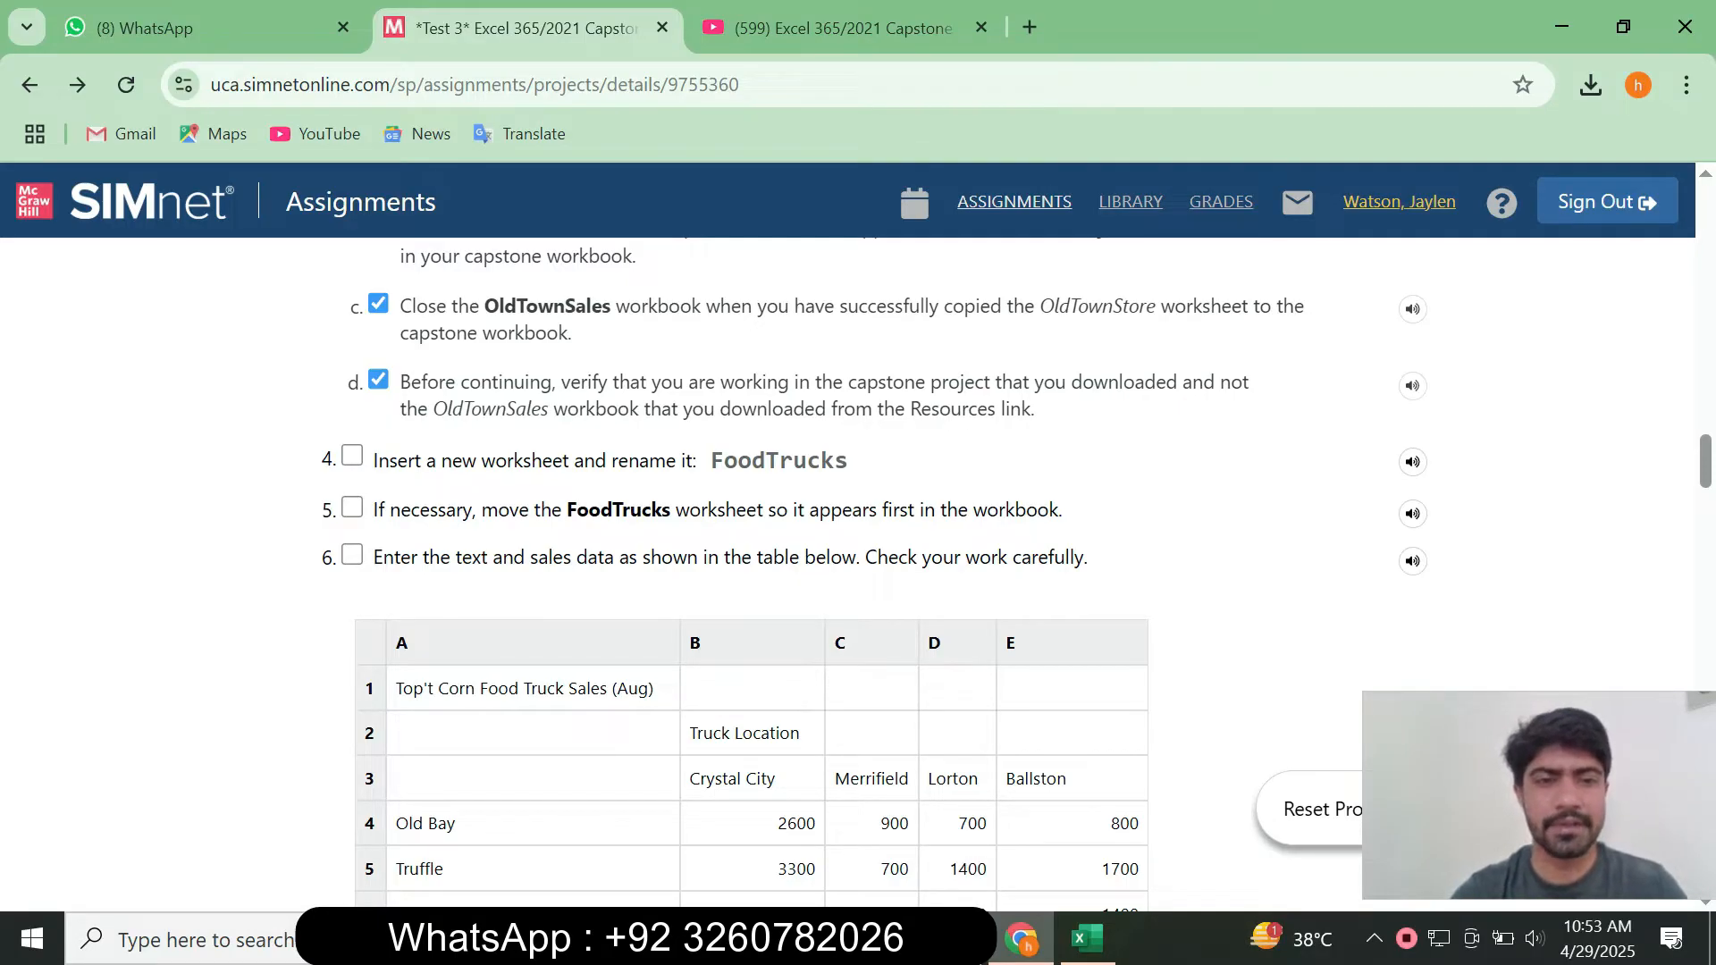
pyautogui.click(352, 456)
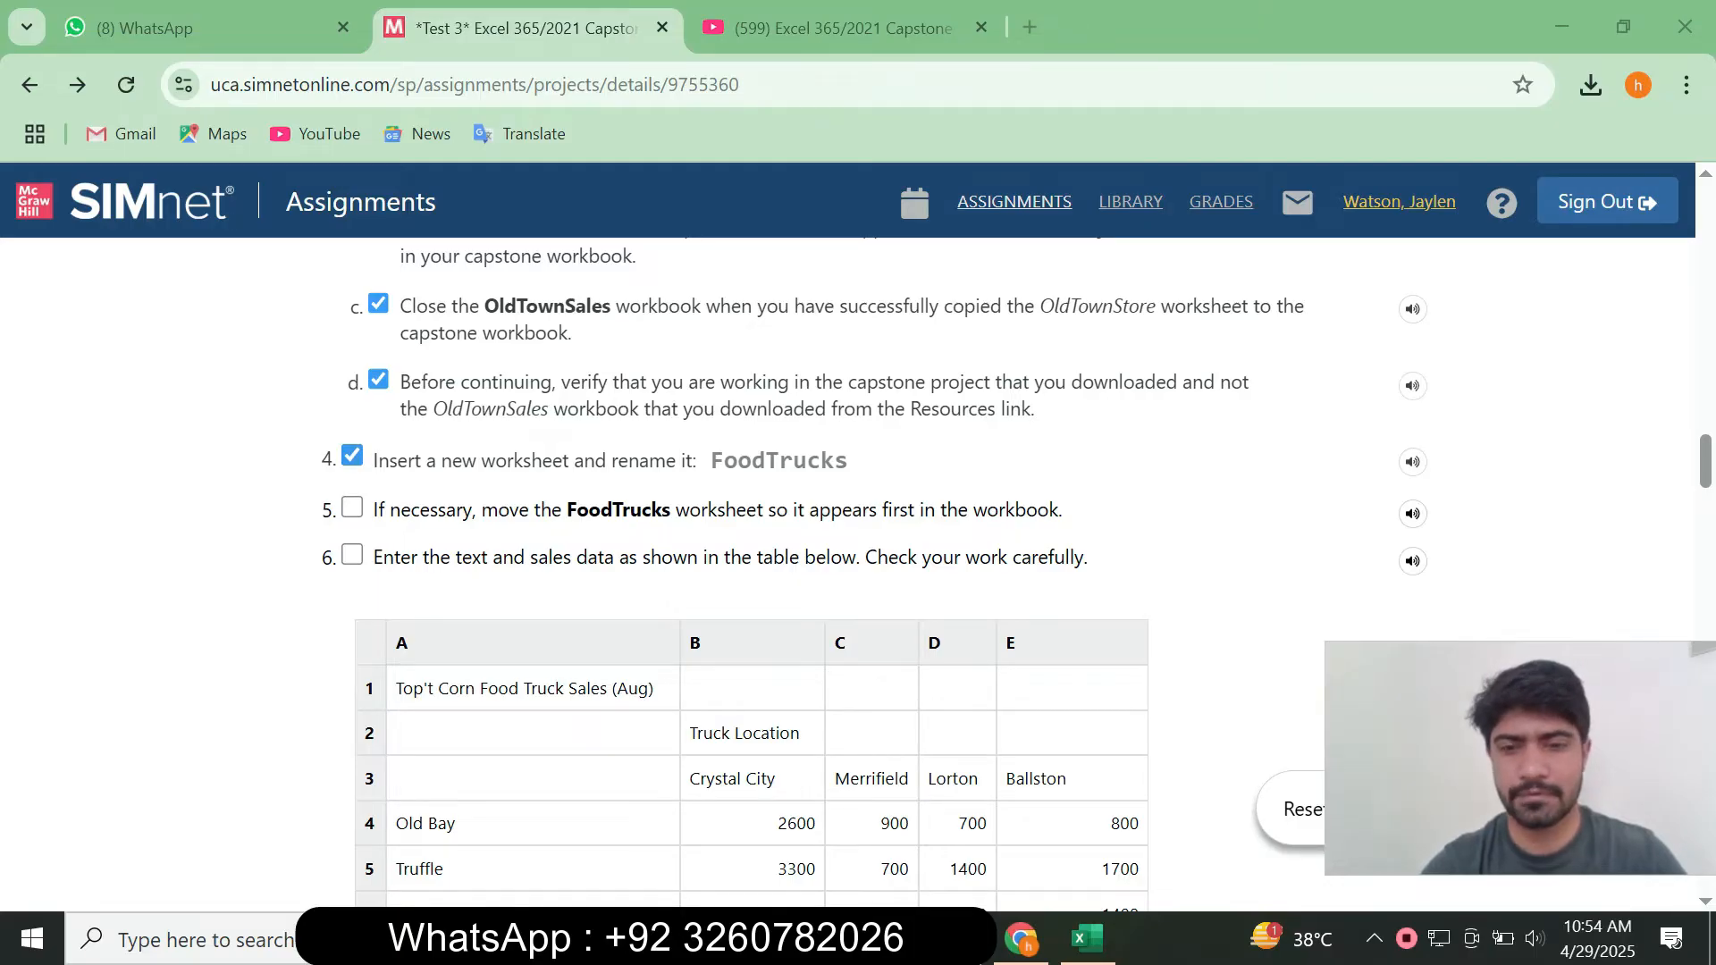
# Insert a new worksheet in the Excel capstone workbook and rename it FoodTrucks, using the name from SIMnet instruction 4.
pyautogui.click(1087, 938)
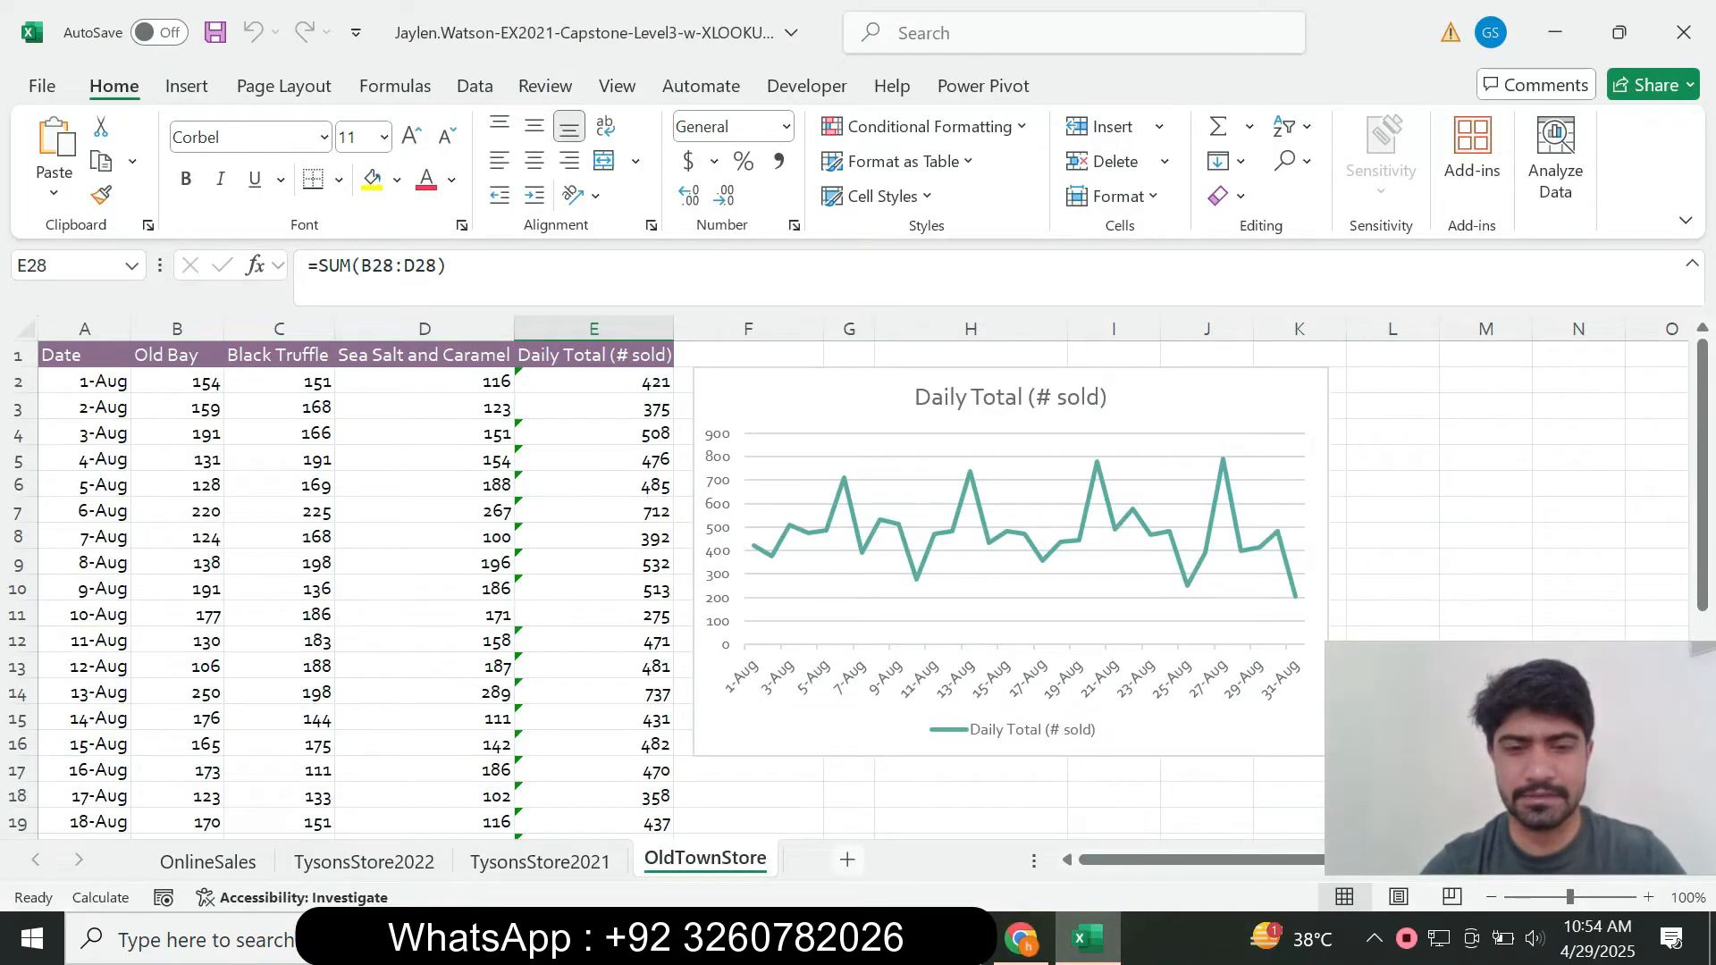
pyautogui.click(847, 860)
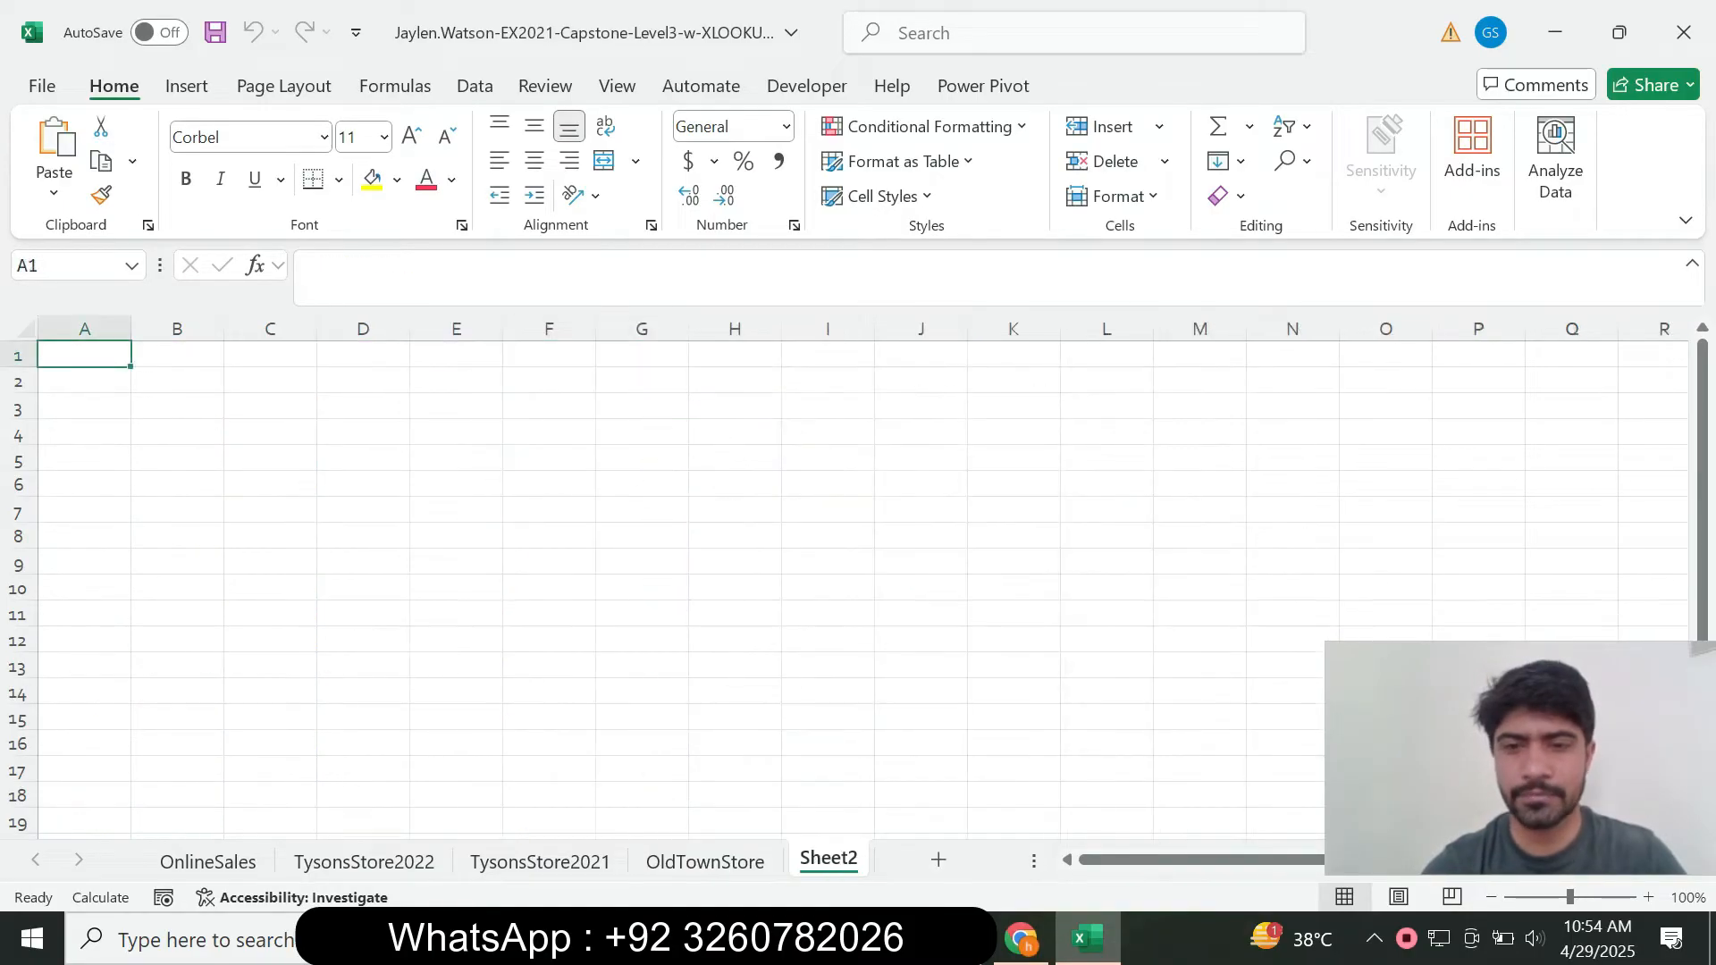
pyautogui.click(1021, 939)
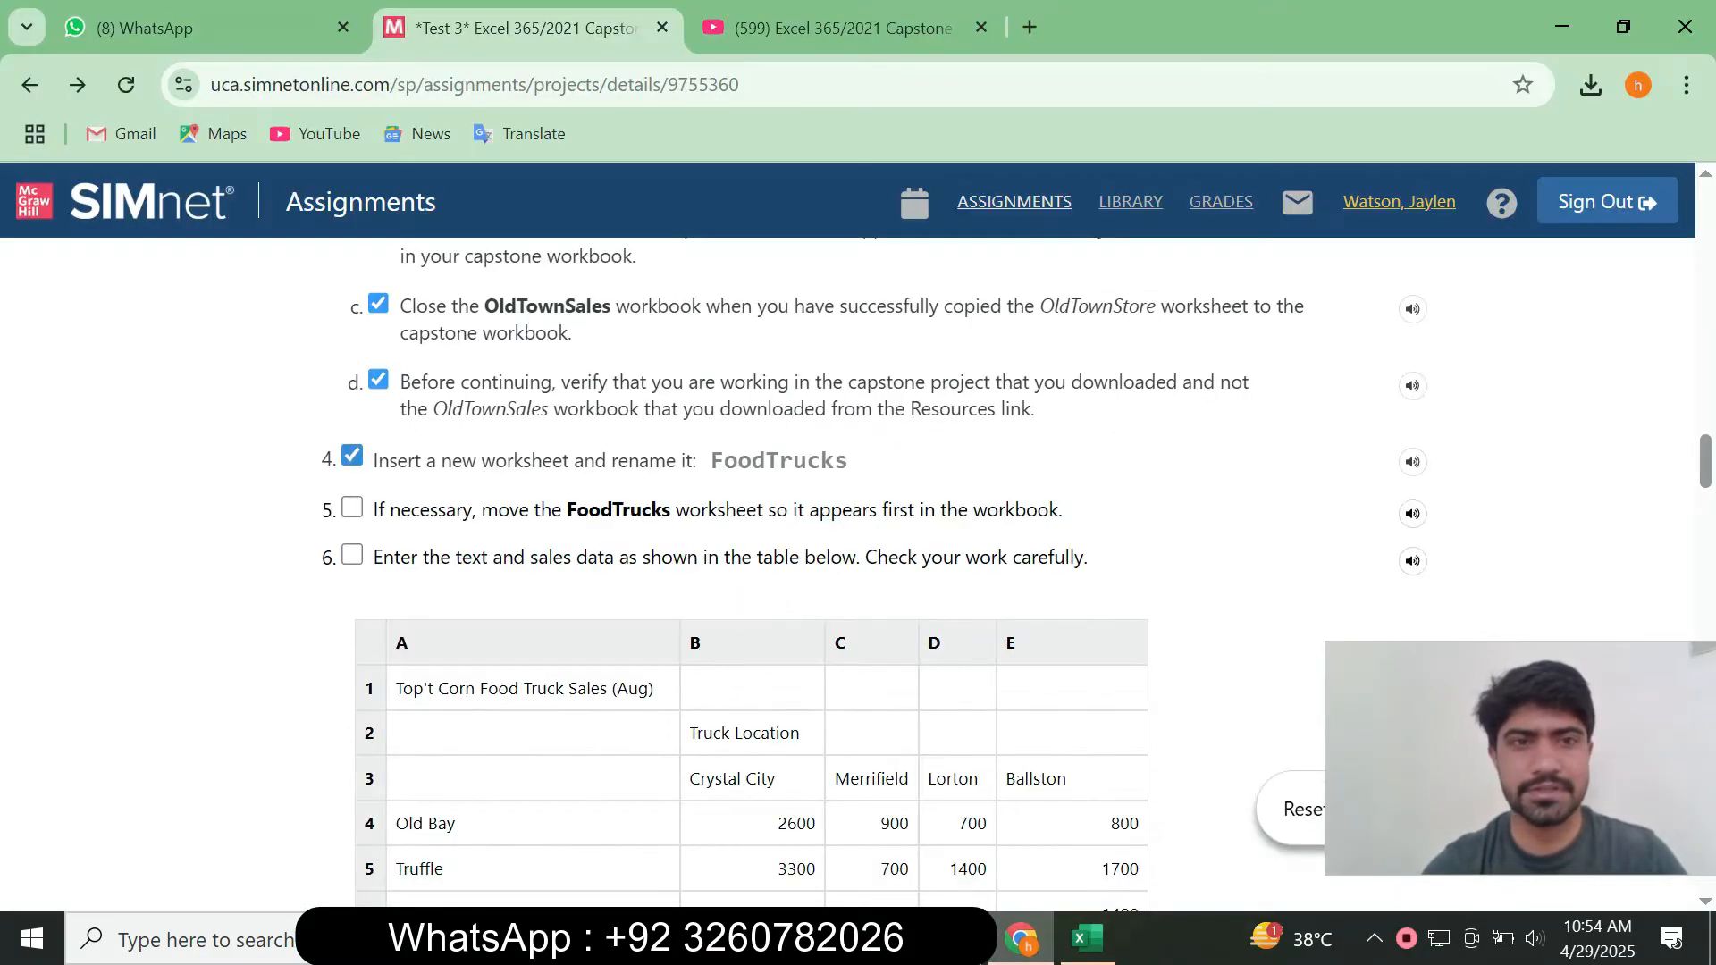
pyautogui.moveTo(711, 461); pyautogui.dragTo(849, 461)
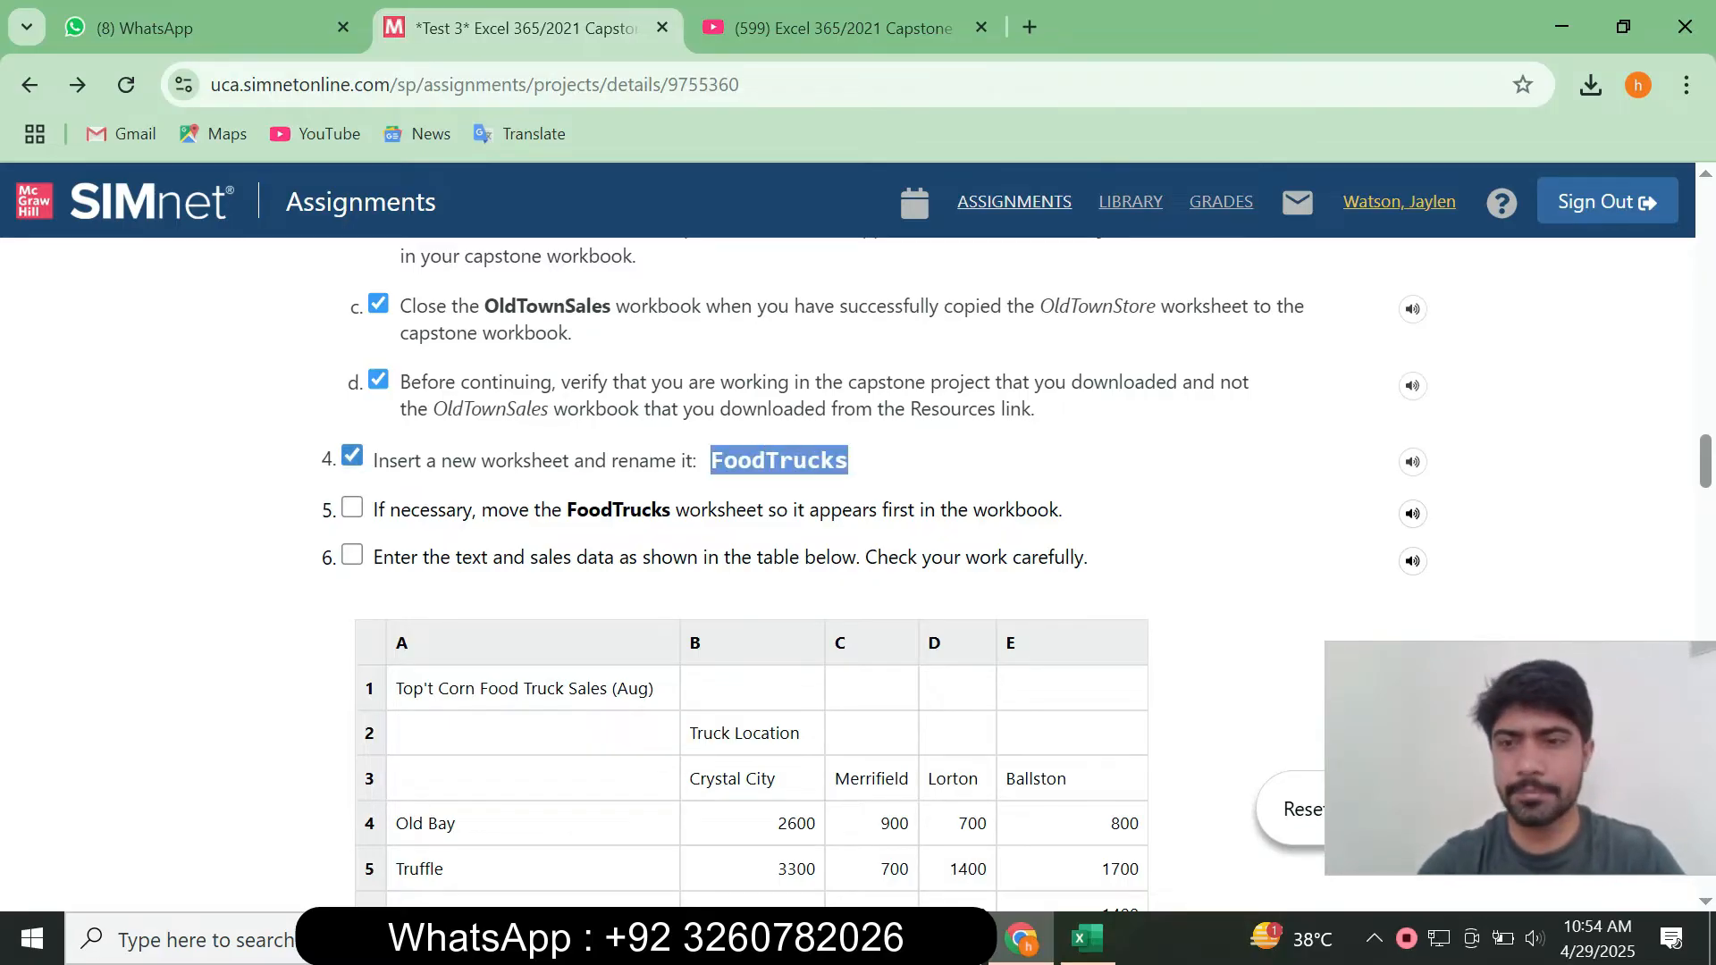
pyautogui.click(1087, 938)
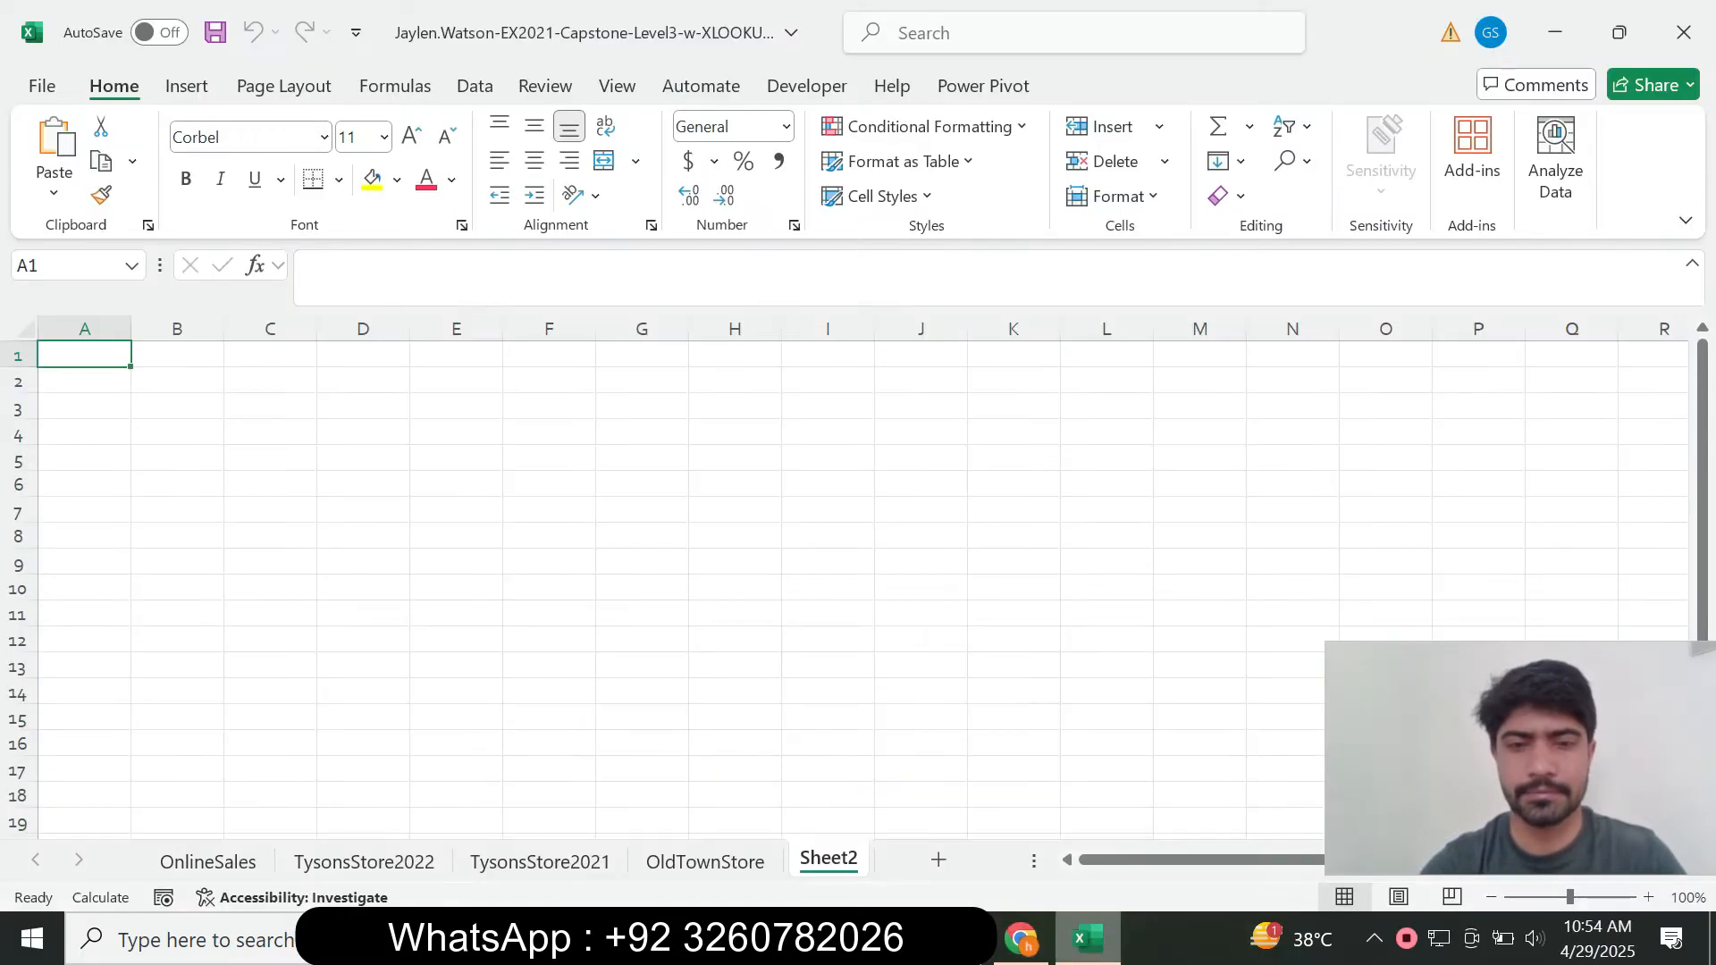
pyautogui.rightClick(840, 860)
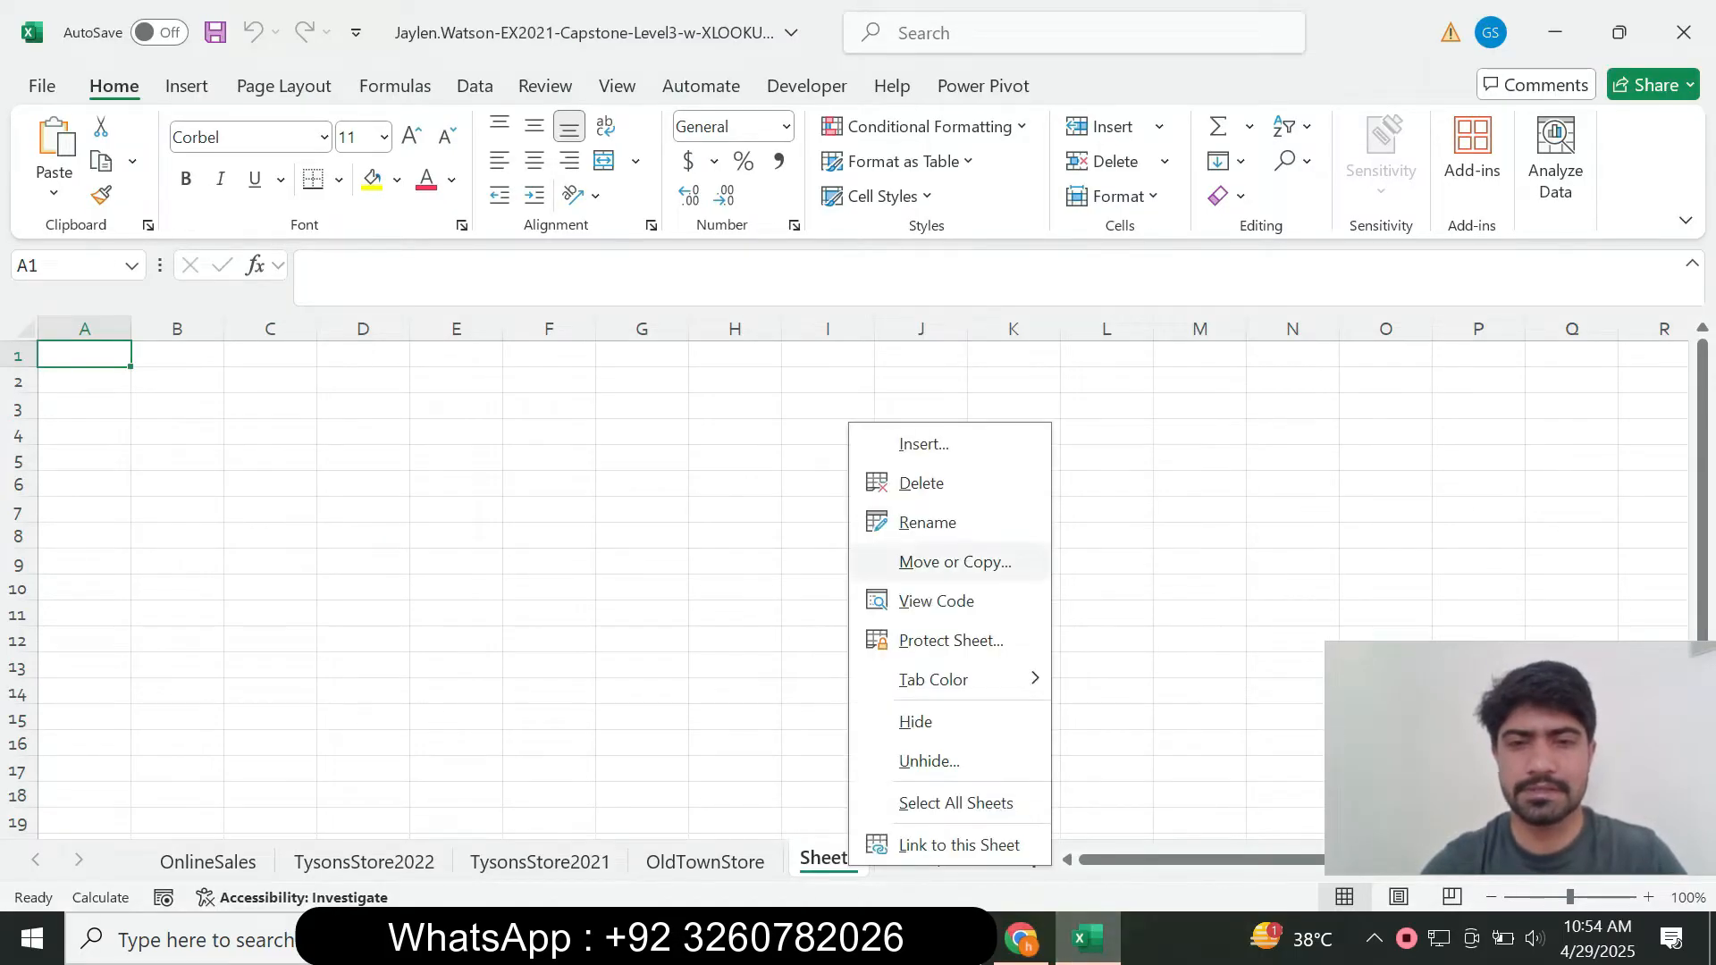
pyautogui.click(920, 522)
pyautogui.hotkey('ctrl', 'v')
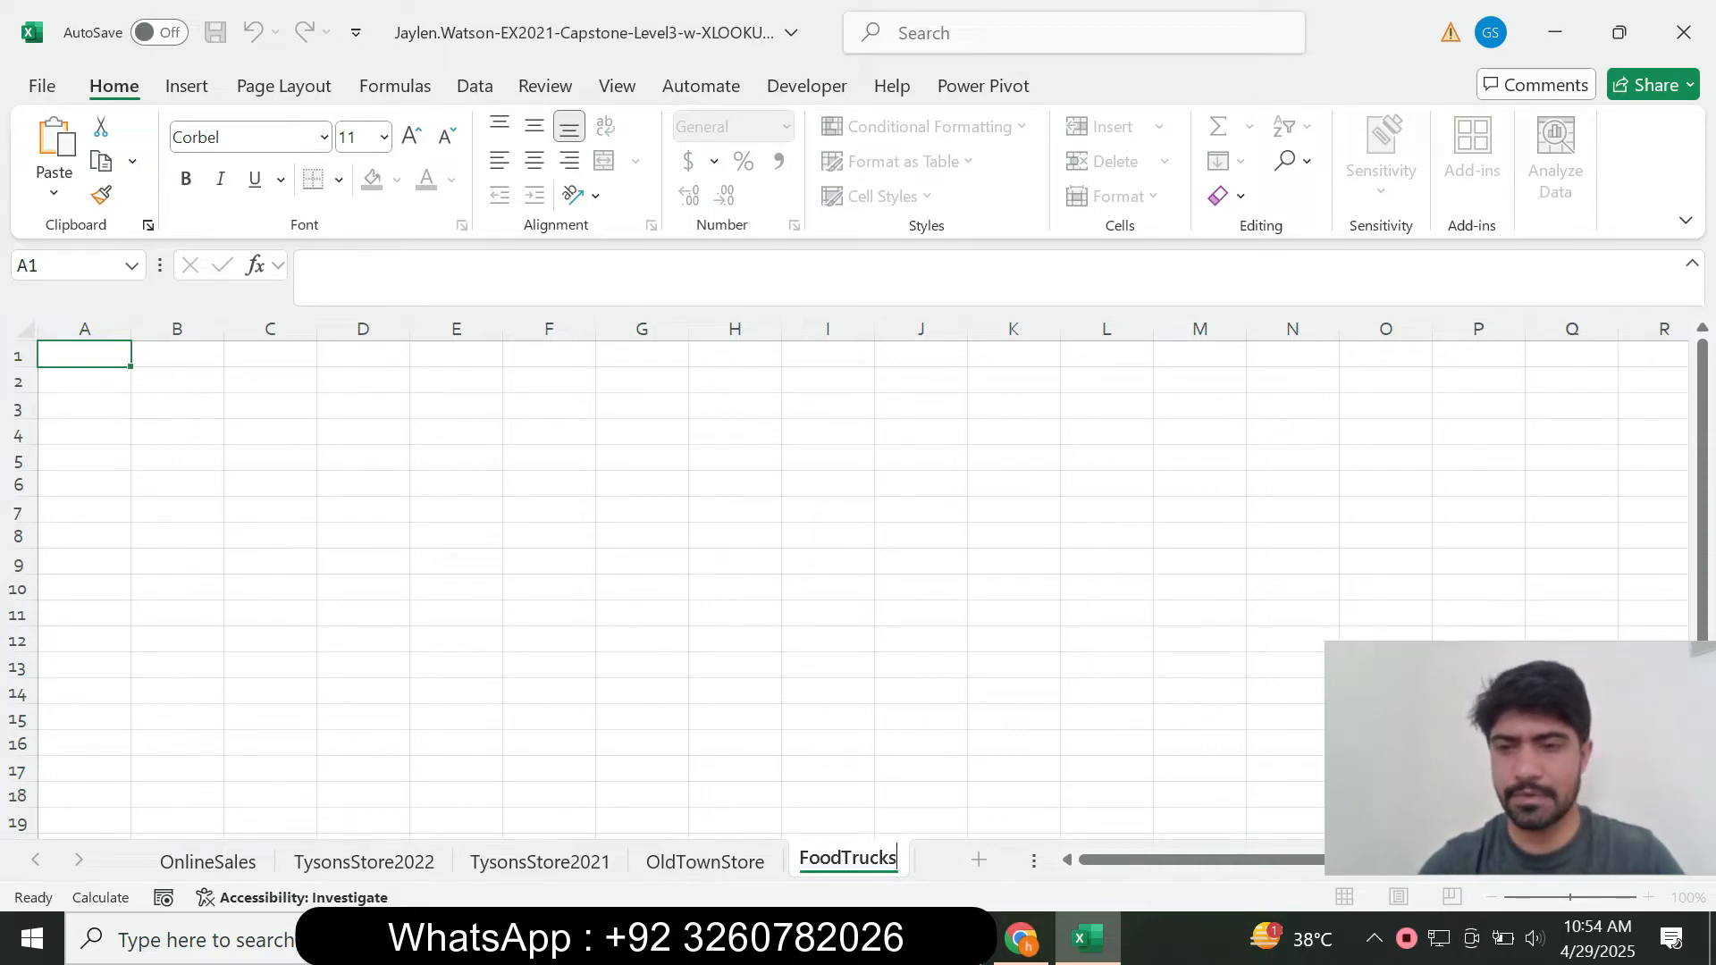
pyautogui.press('Return')
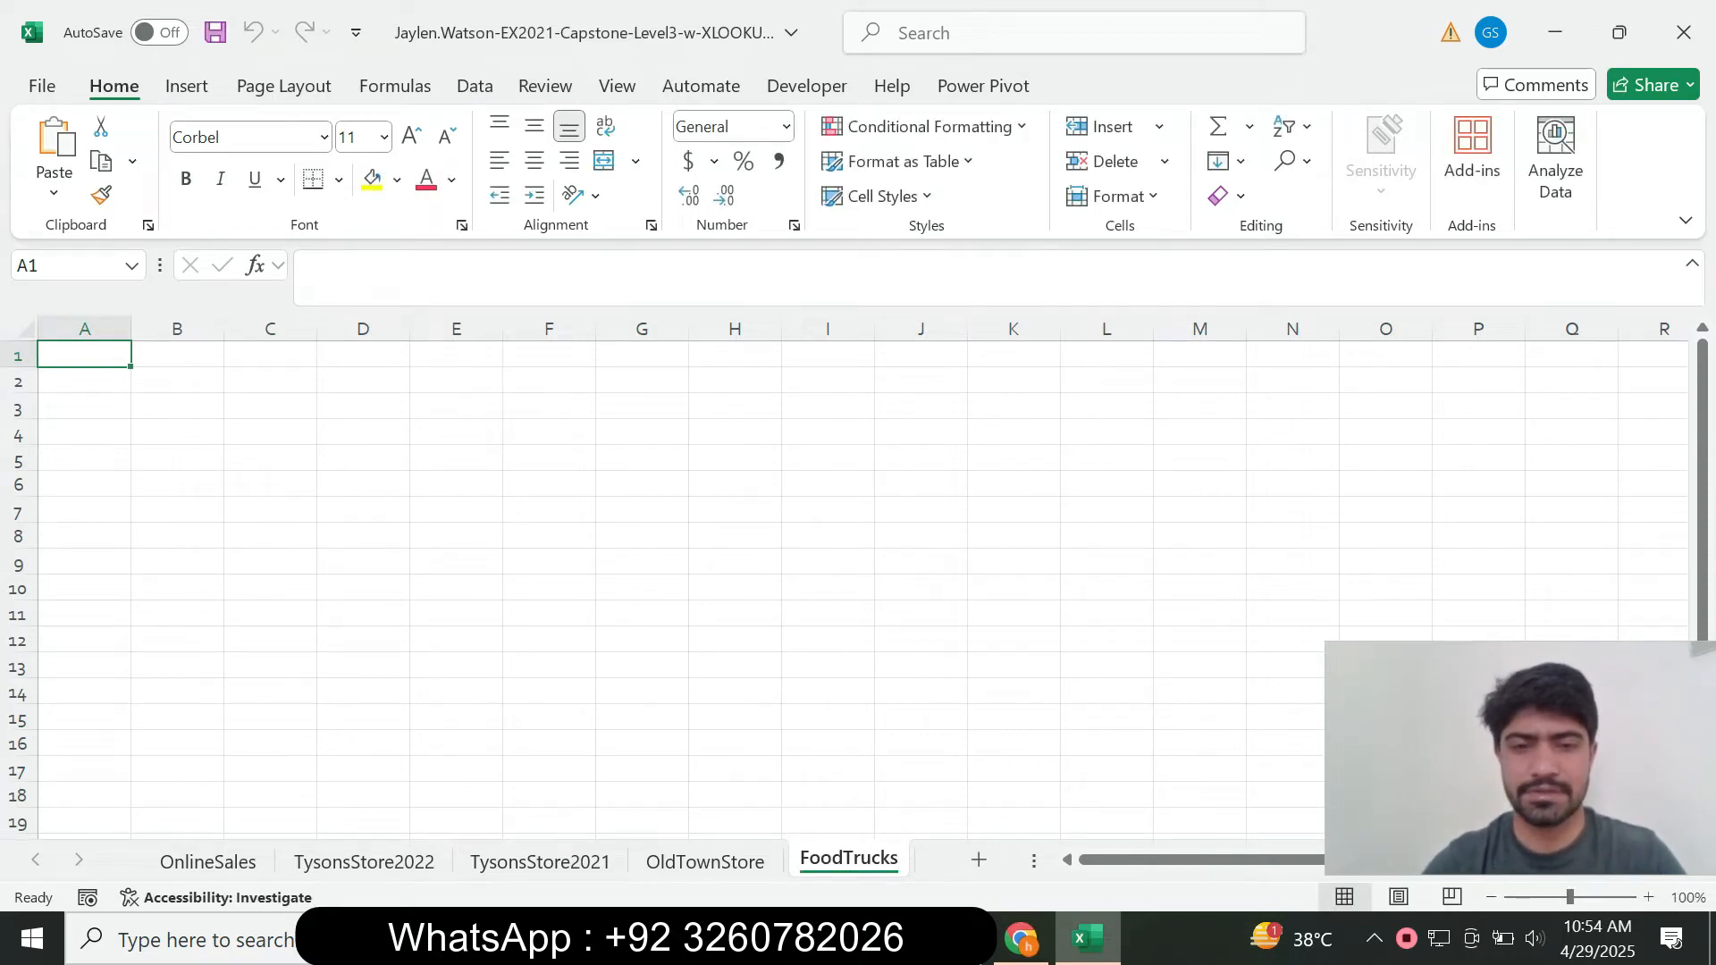
# Check off SIMnet instruction 5 and move the FoodTrucks worksheet to first place in the Excel capstone workbook.
pyautogui.click(1021, 939)
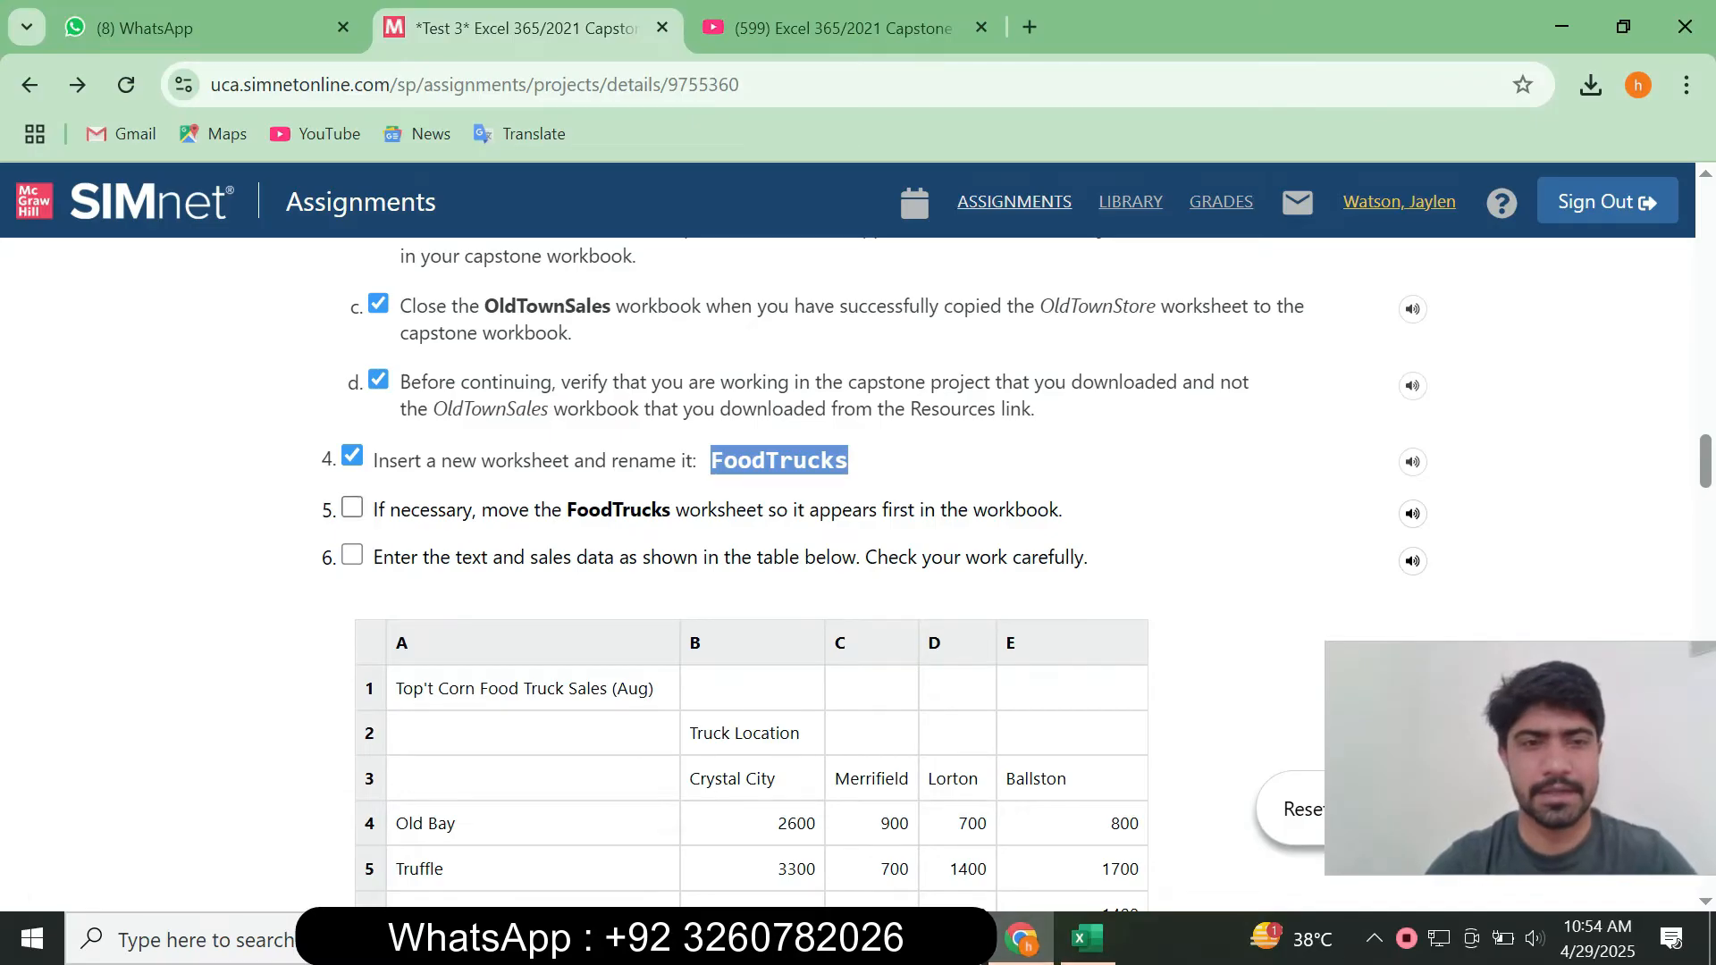
pyautogui.click(352, 507)
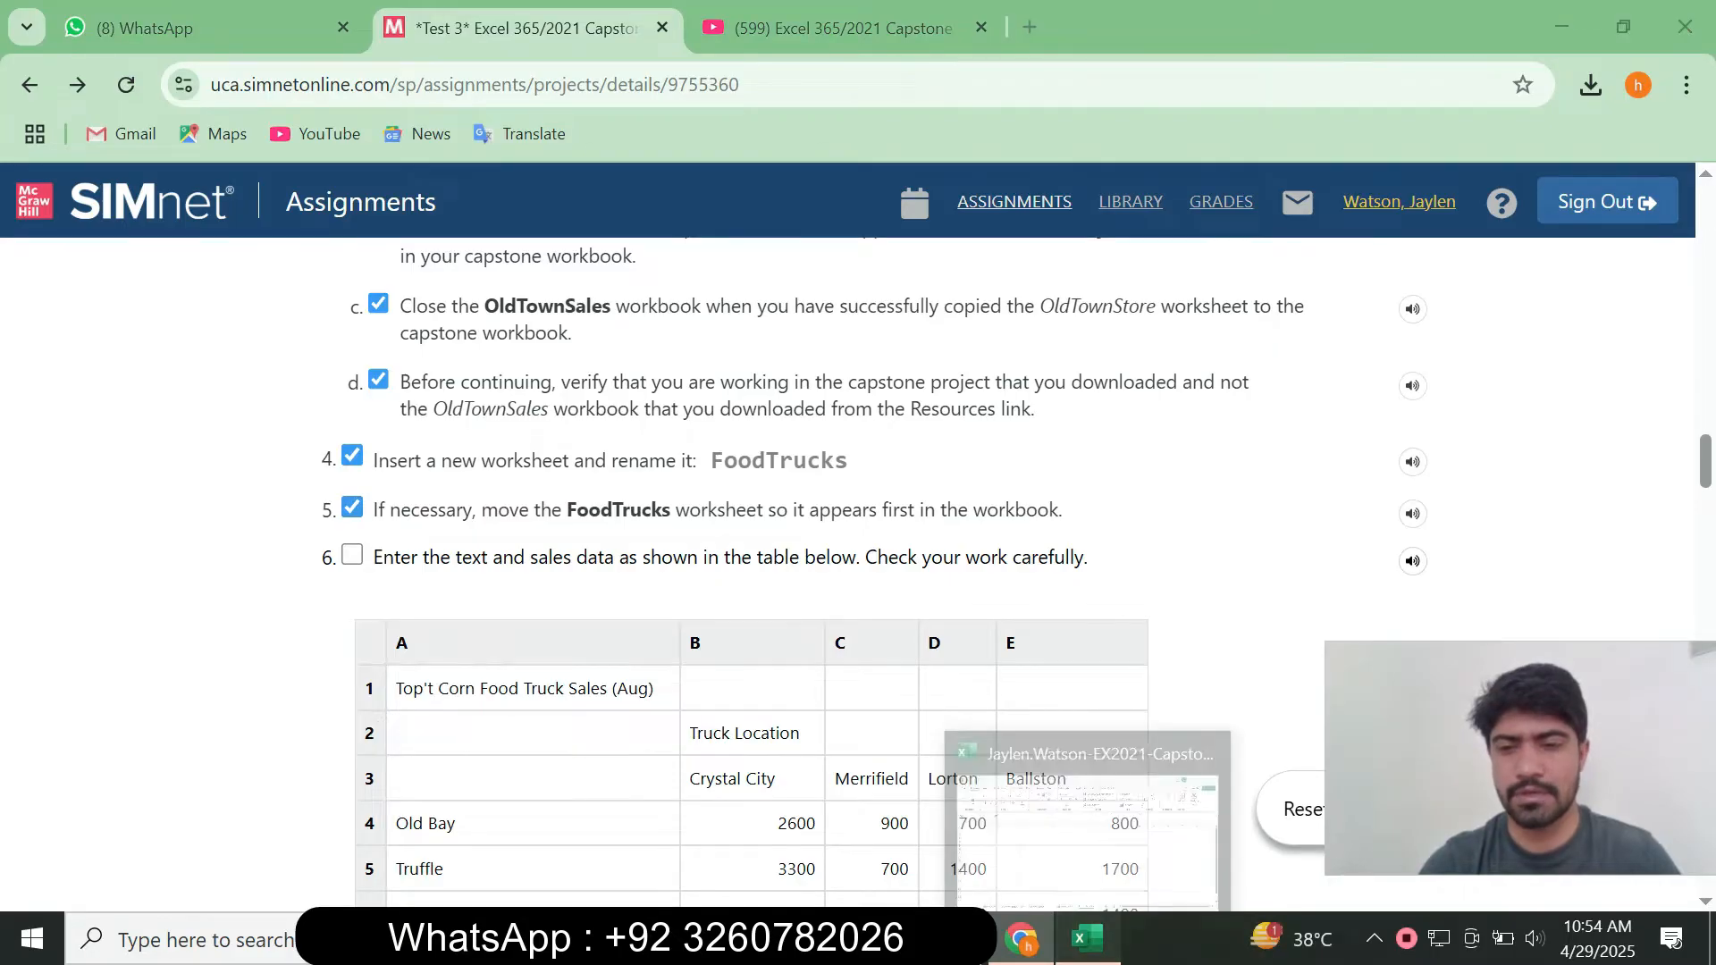
pyautogui.click(1087, 938)
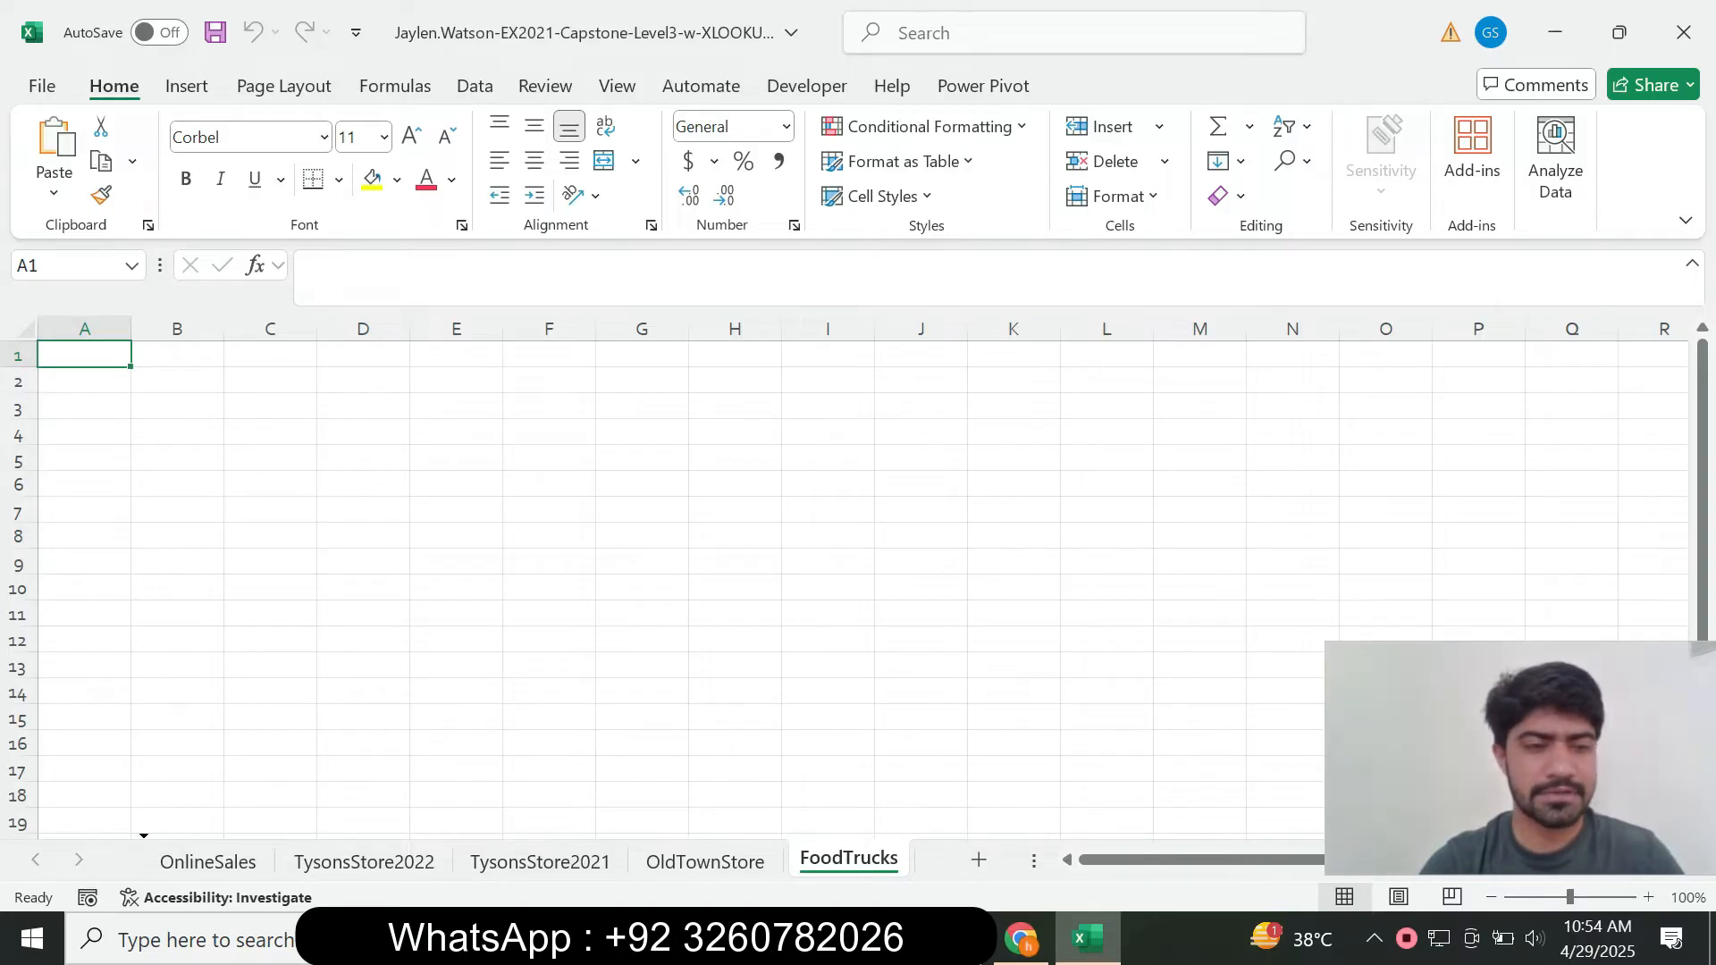
pyautogui.moveTo(849, 859); pyautogui.dragTo(164, 861)
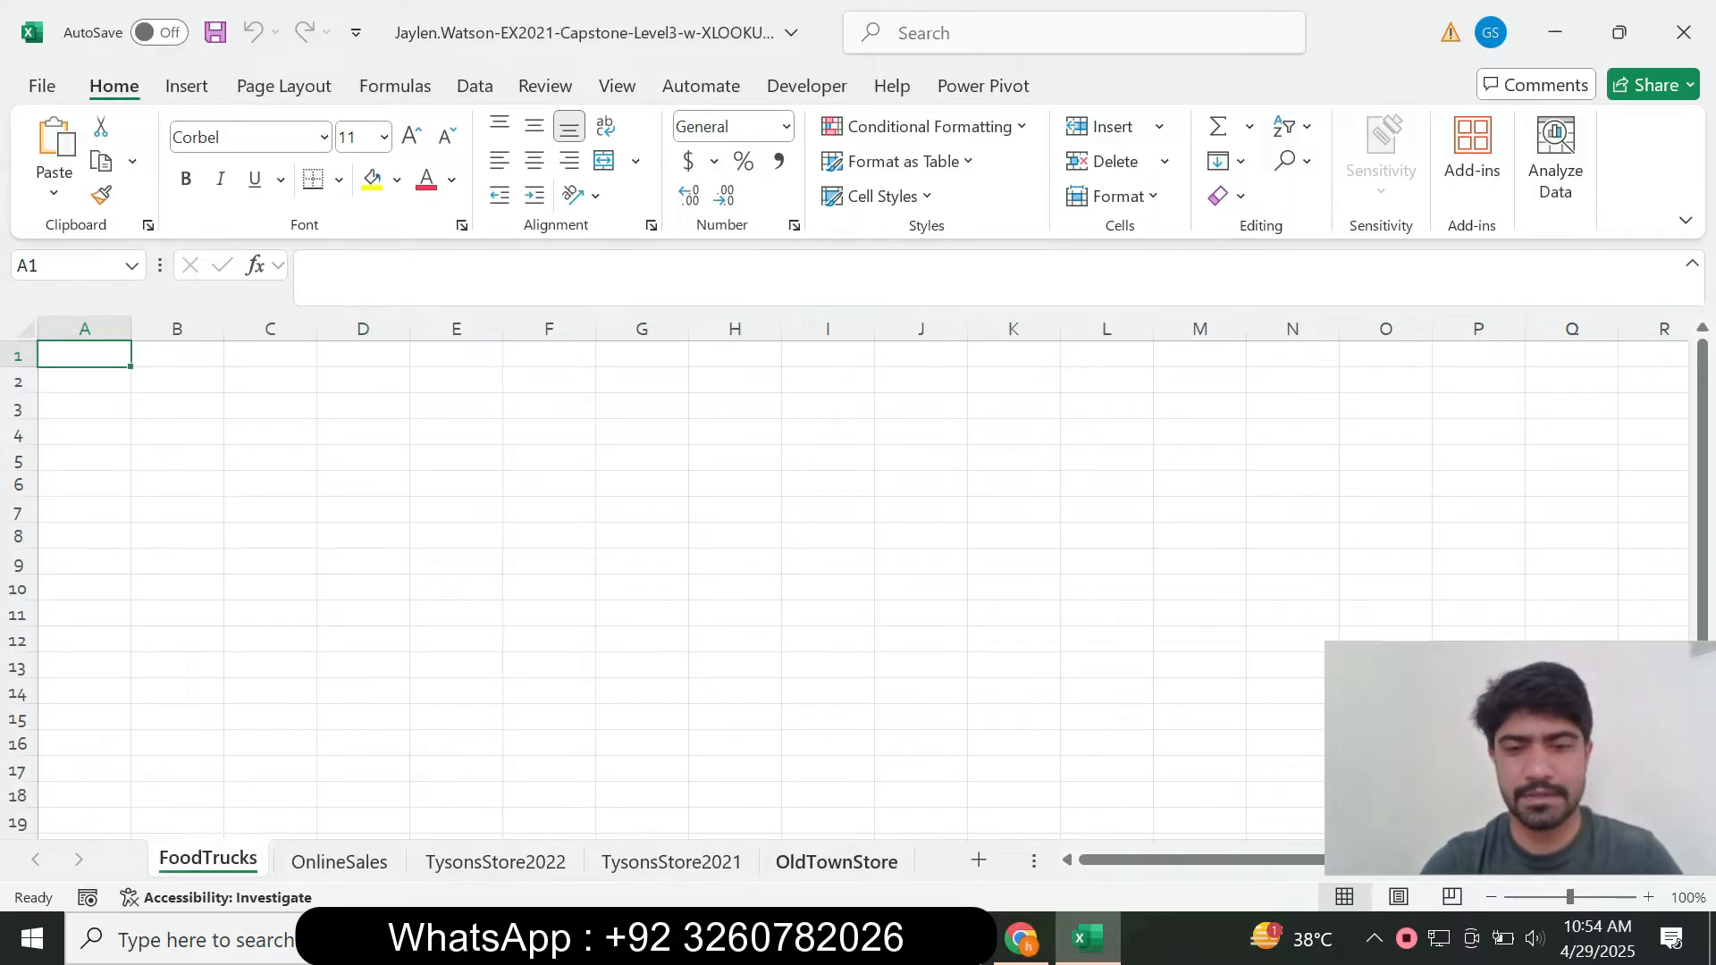
# Return to the SIMnet page, check off instruction 6 and bring up its food truck sales data table.
pyautogui.click(1021, 939)
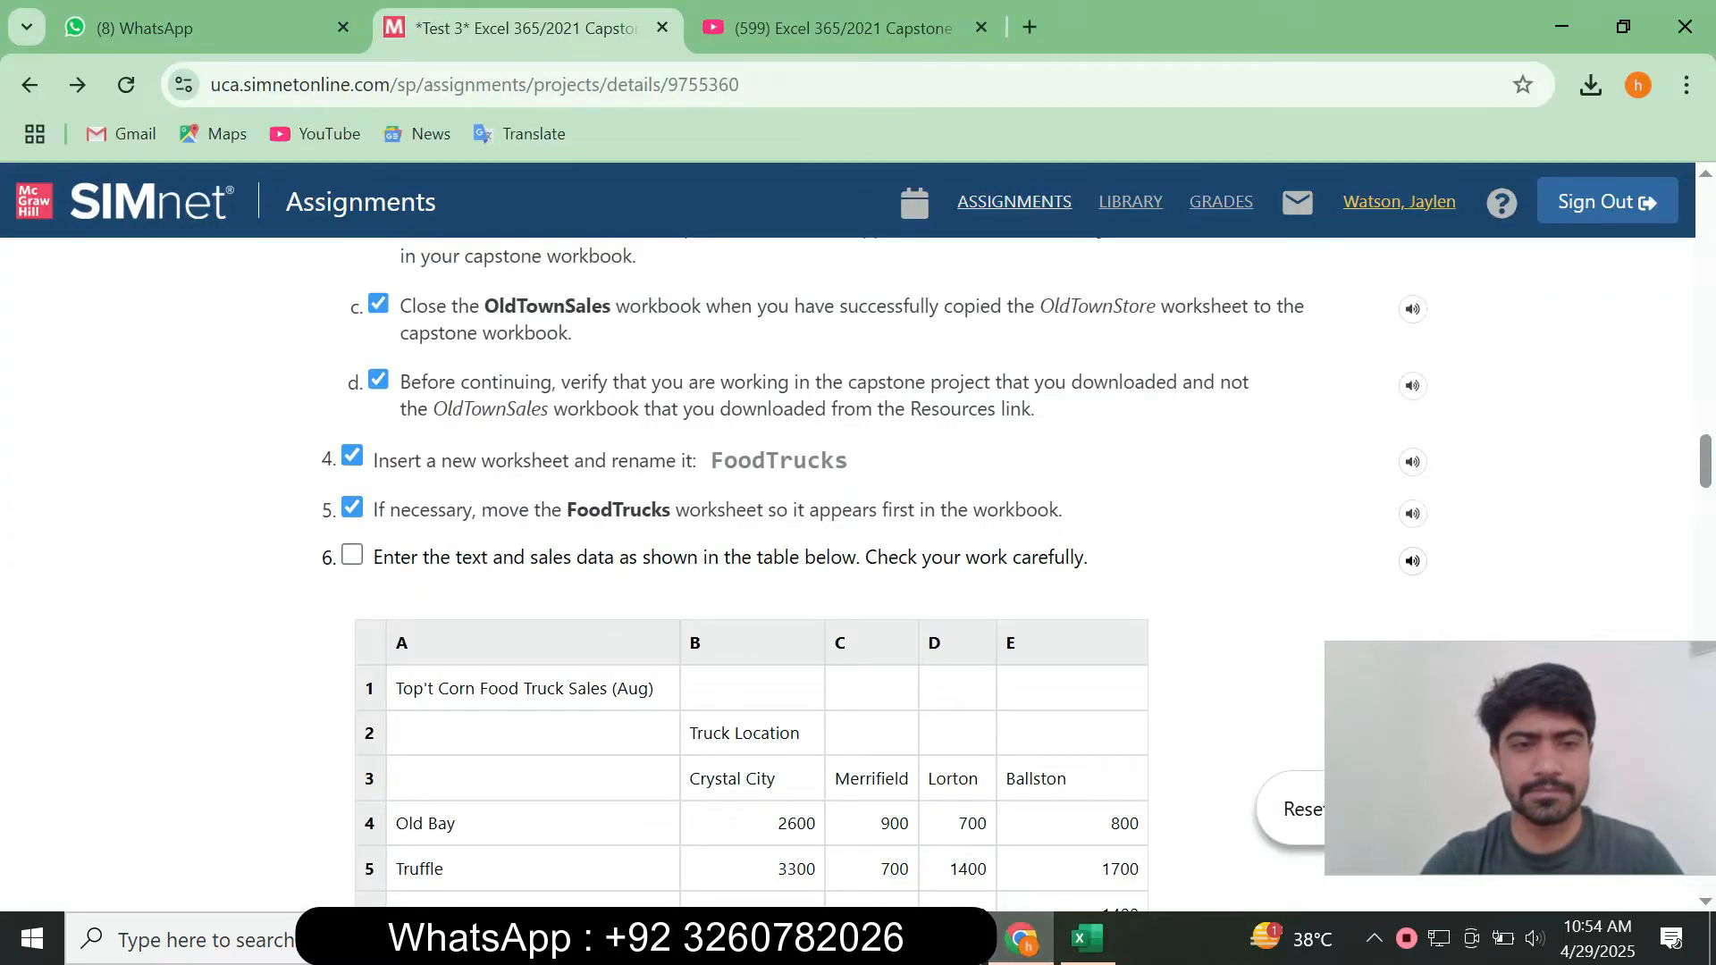
pyautogui.click(352, 555)
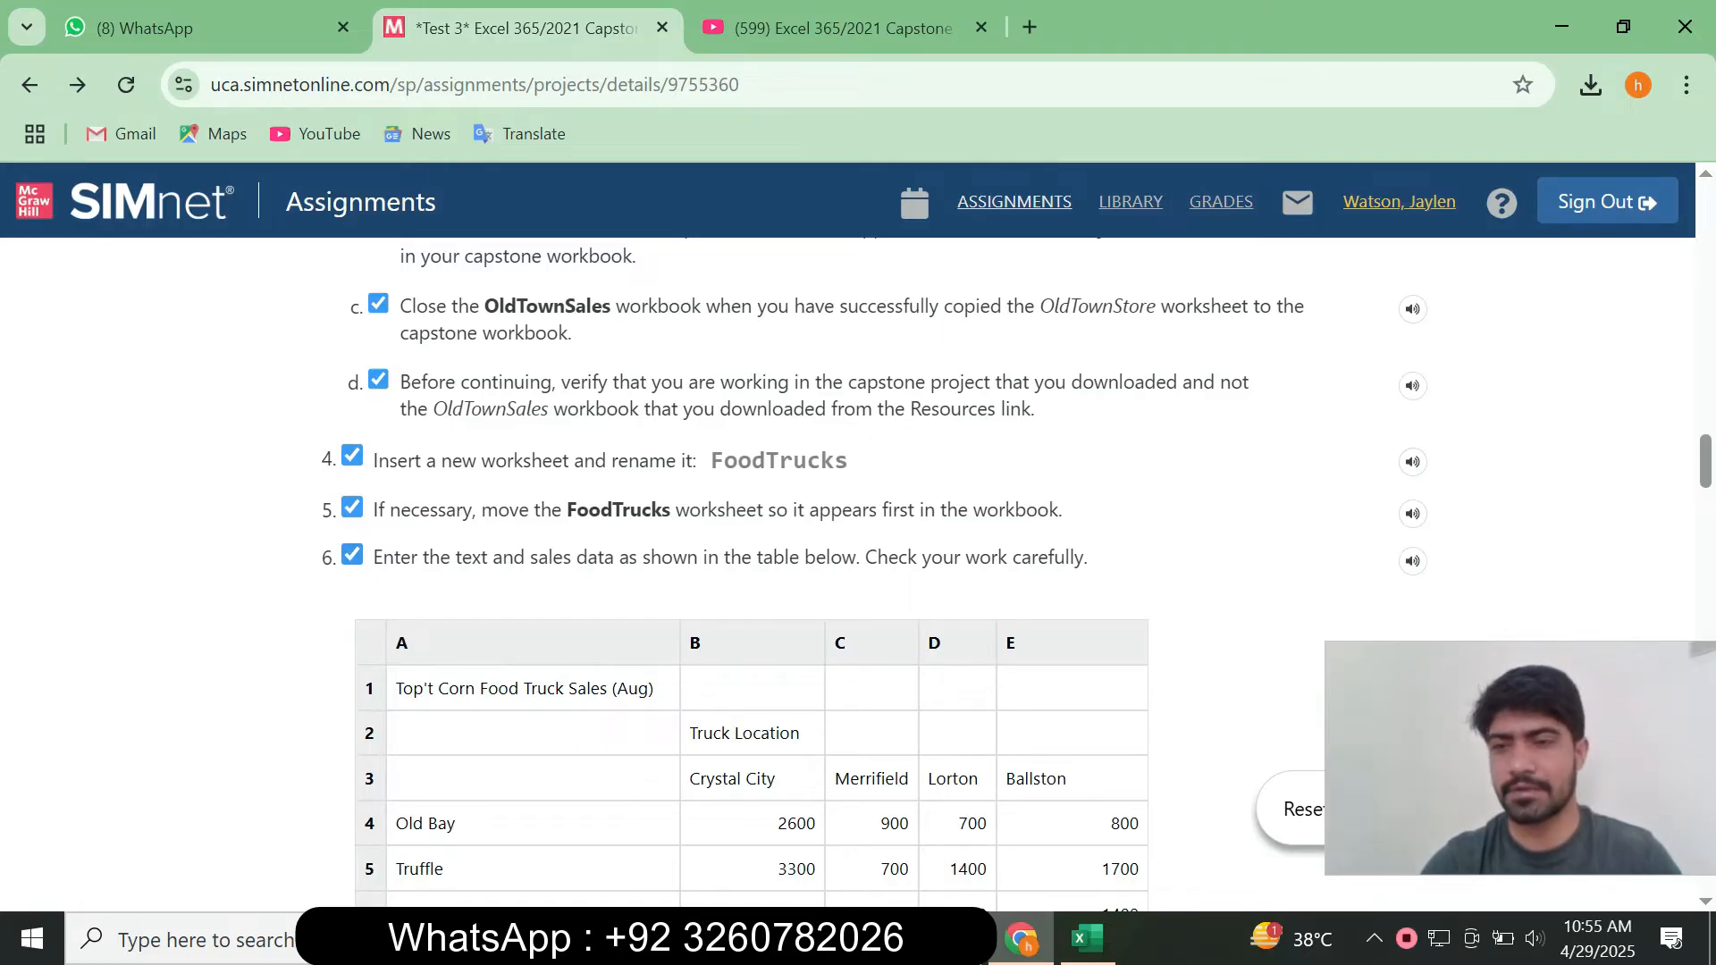
pyautogui.scroll(-2, 858, 572)
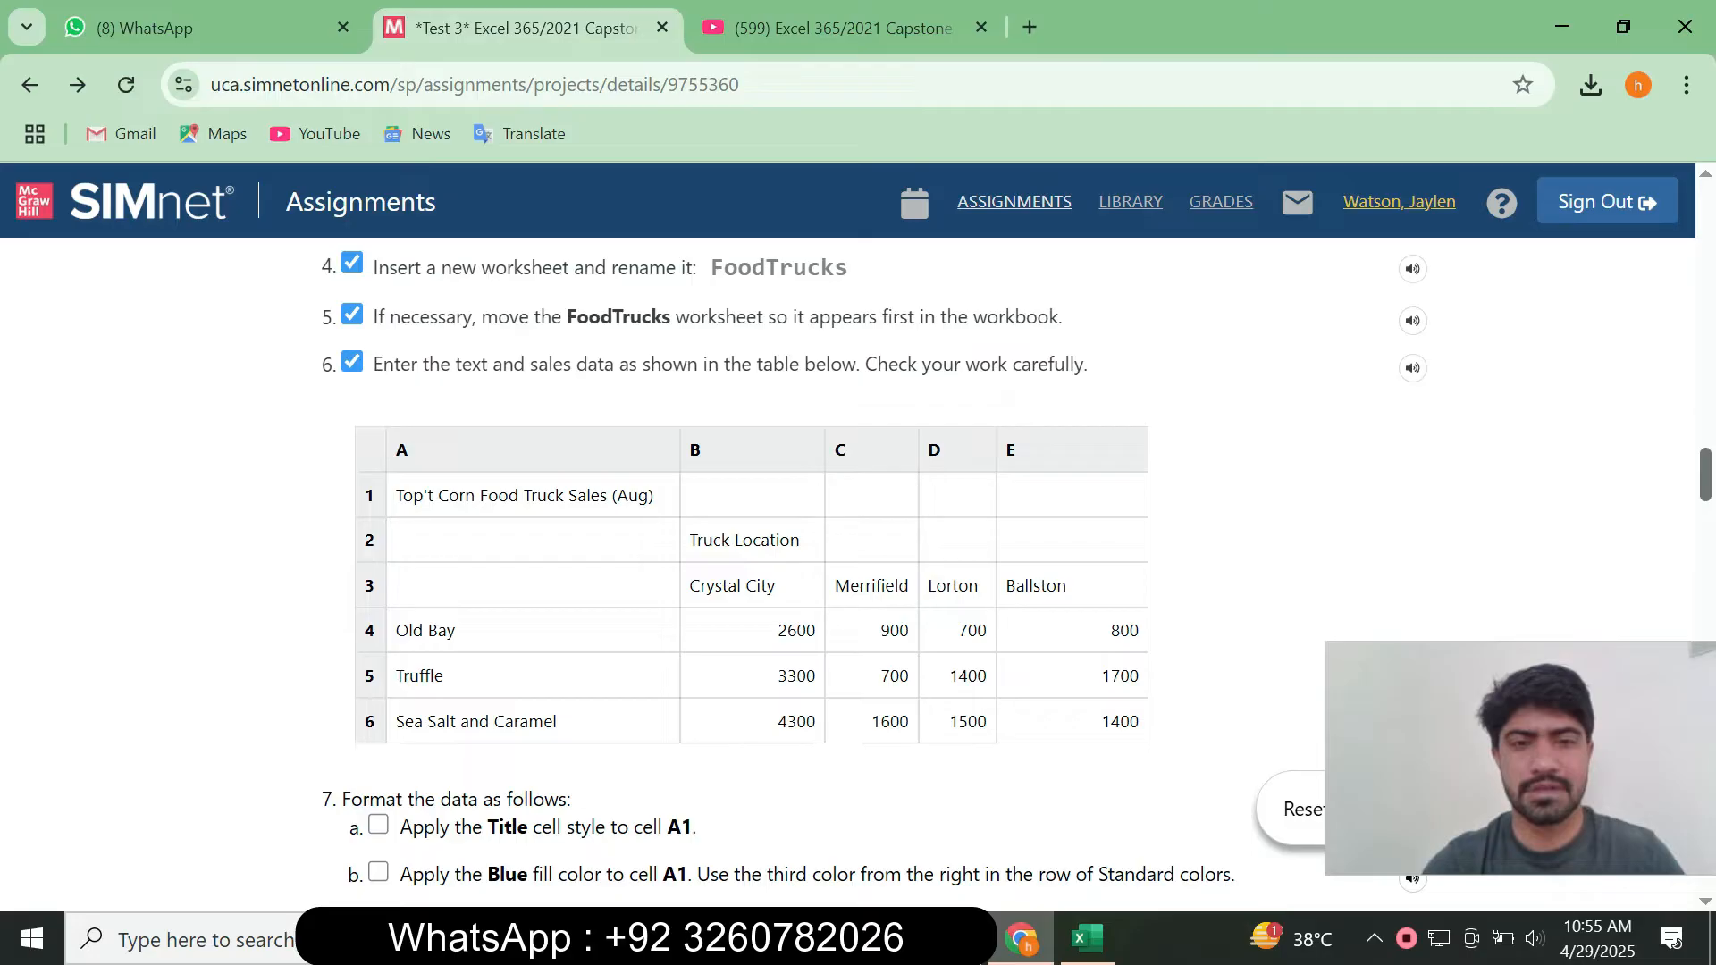
# Copy the title "Top't Corn Food Truck Sales (Aug)" from the SIMnet table into cell A1 of the FoodTrucks worksheet in Excel.
pyautogui.moveTo(655, 495); pyautogui.dragTo(394, 495)
pyautogui.hotkey('ctrl', 'c')
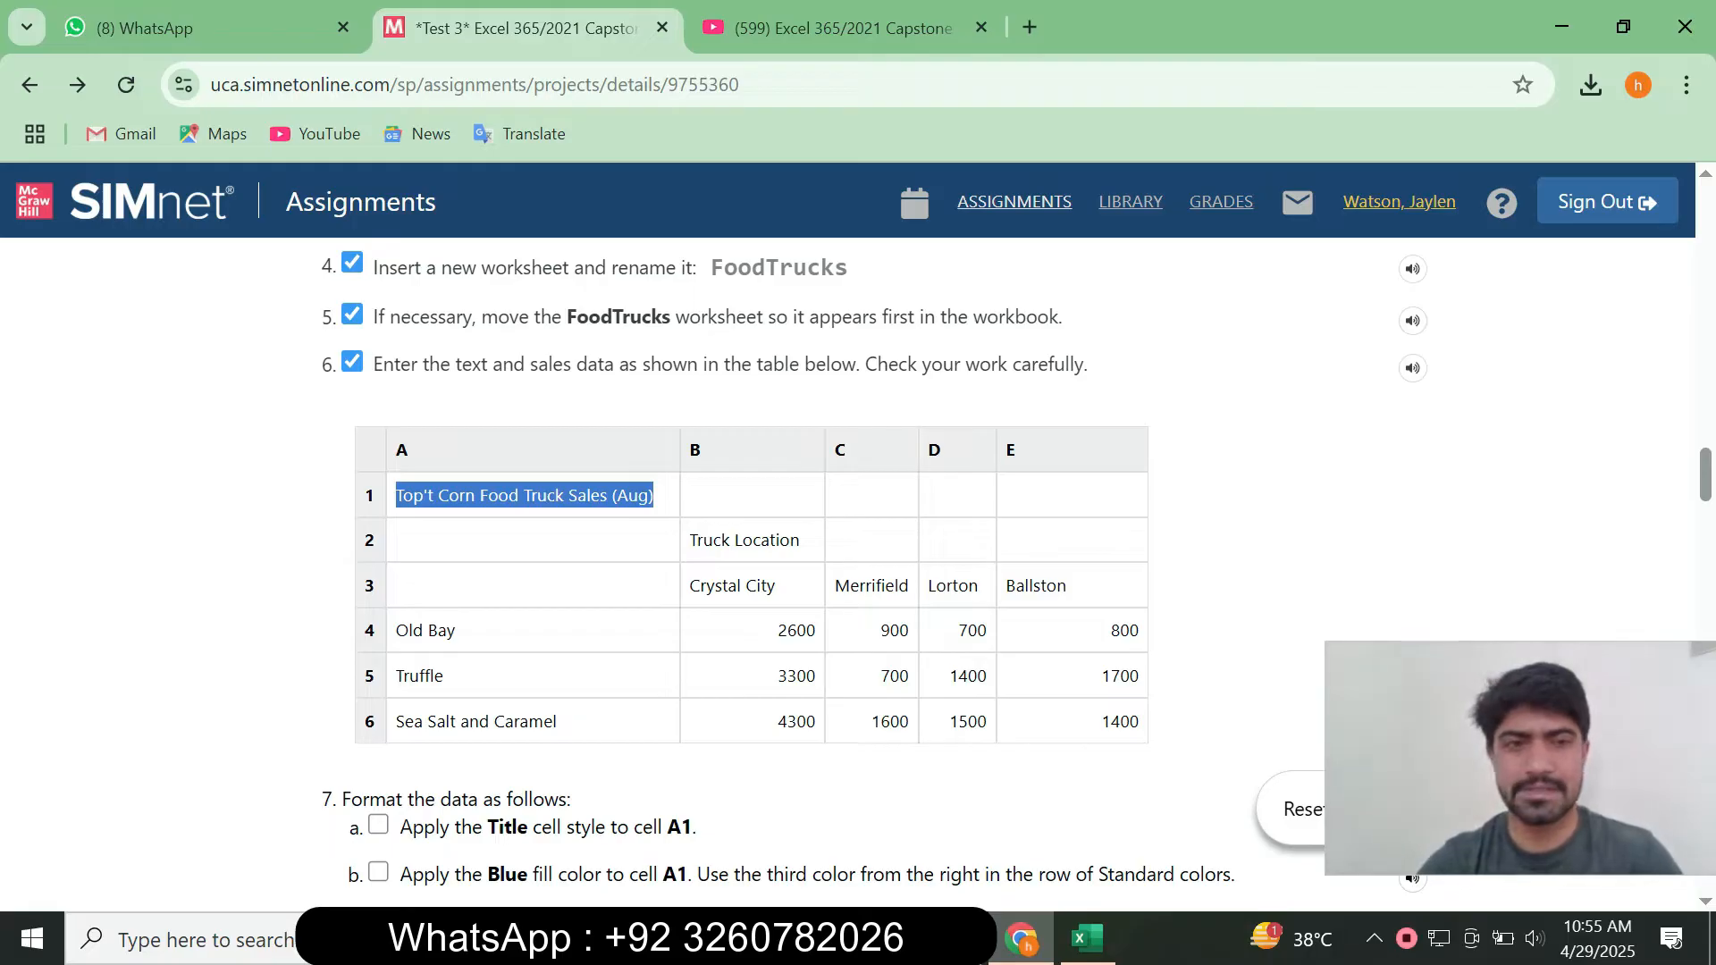
pyautogui.click(1087, 938)
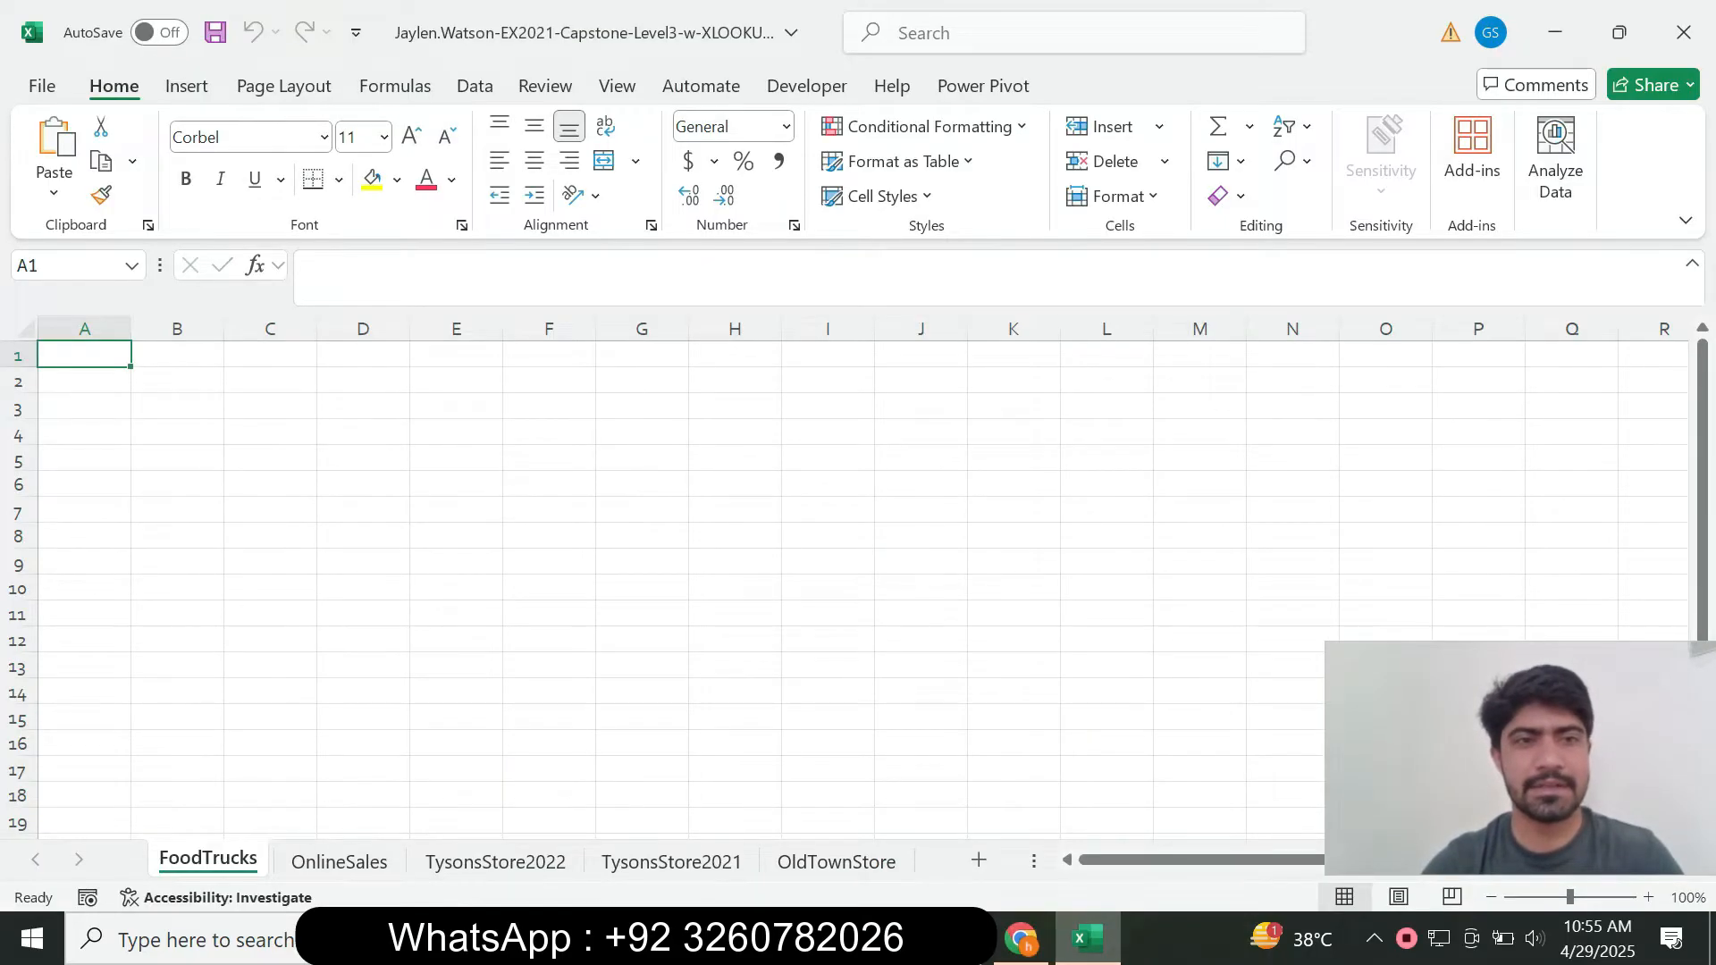
pyautogui.press('F2')
pyautogui.hotkey('ctrl', 'v')
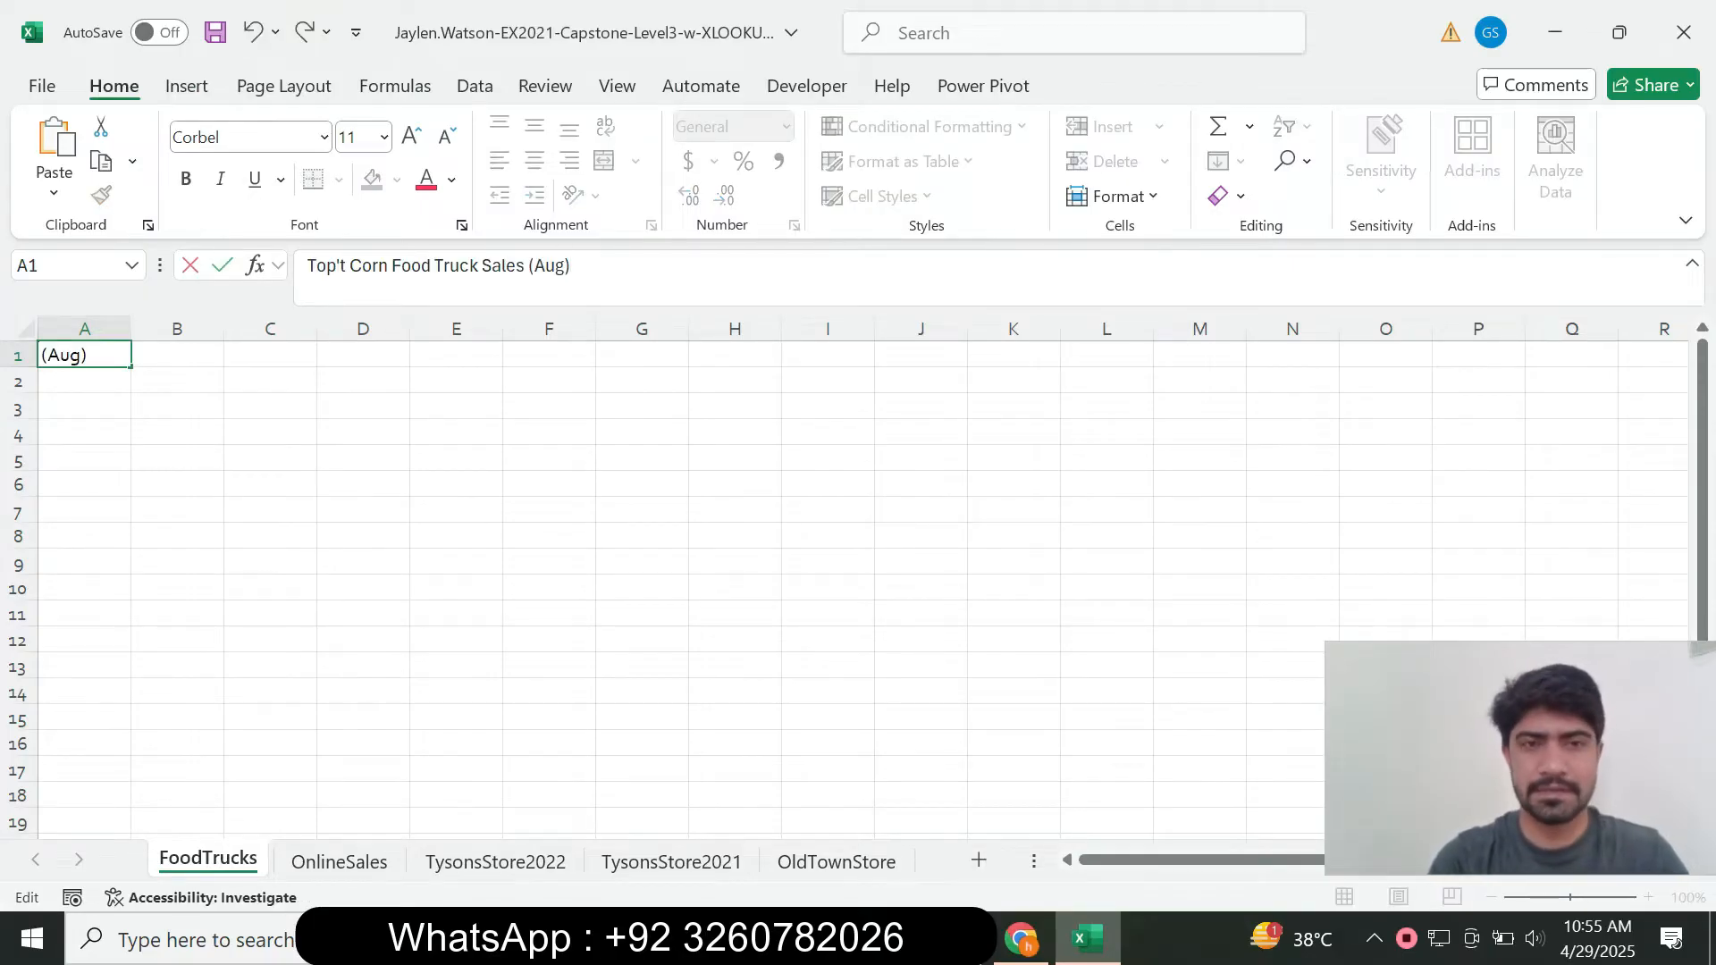
pyautogui.press('Return')
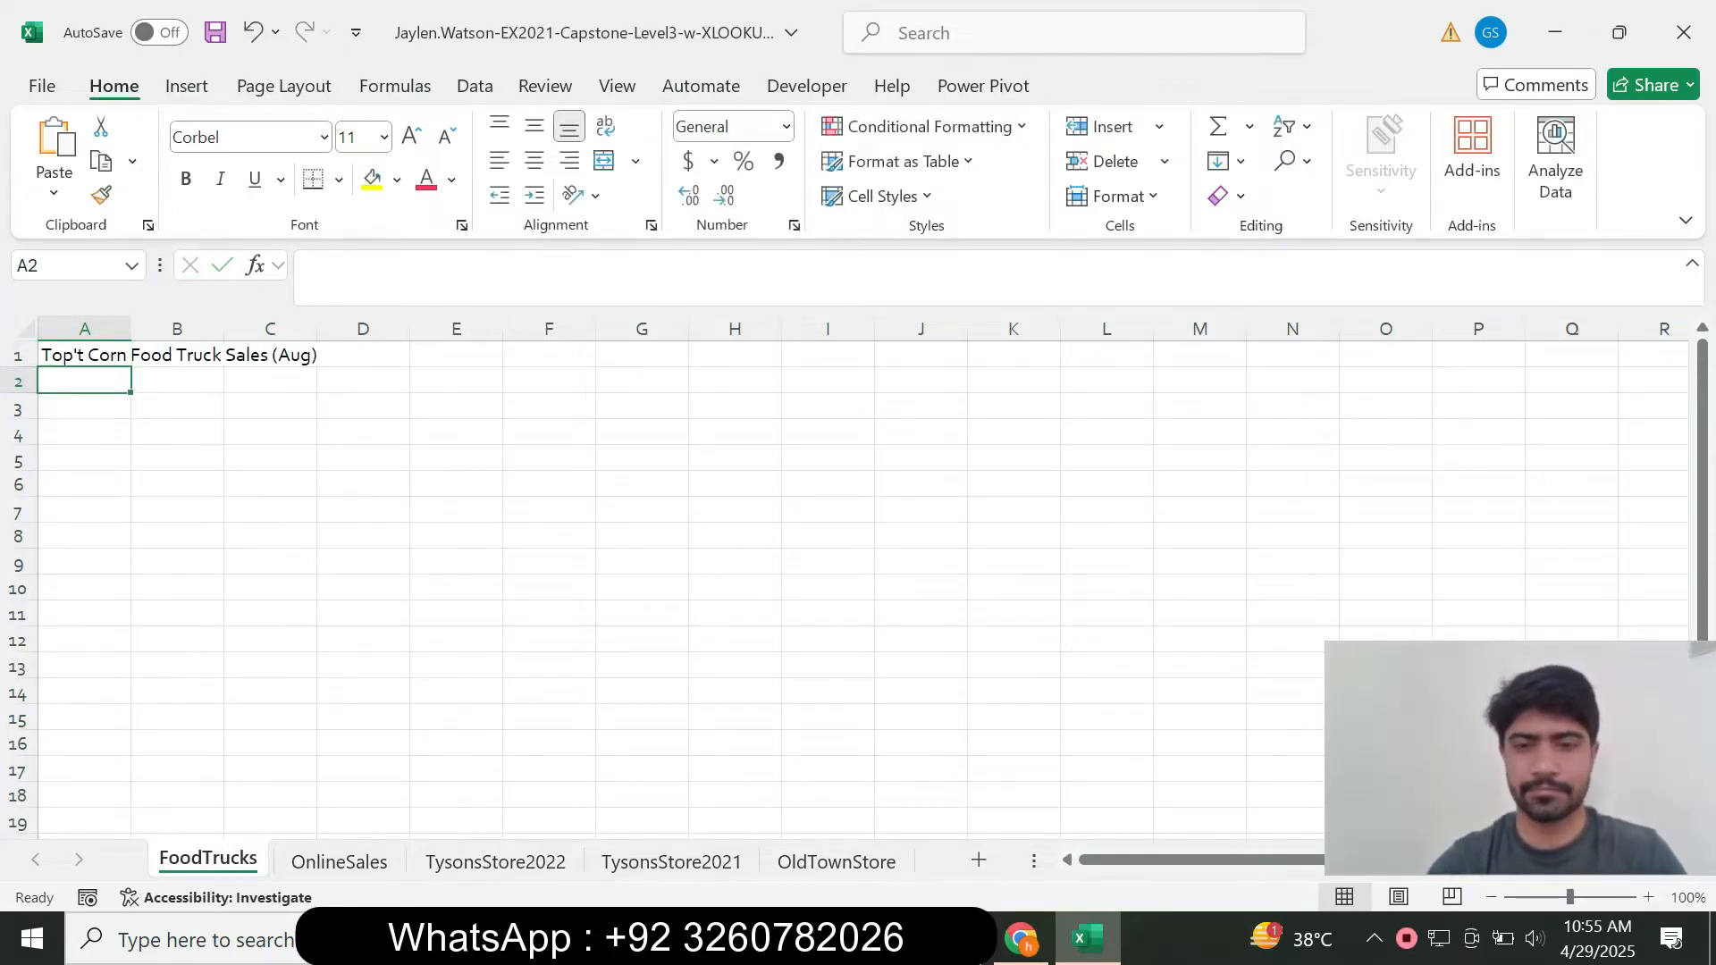
# Transfer the heading "Truck Location" from the SIMnet table into cell B2 of the Excel FoodTrucks worksheet.
pyautogui.click(1021, 938)
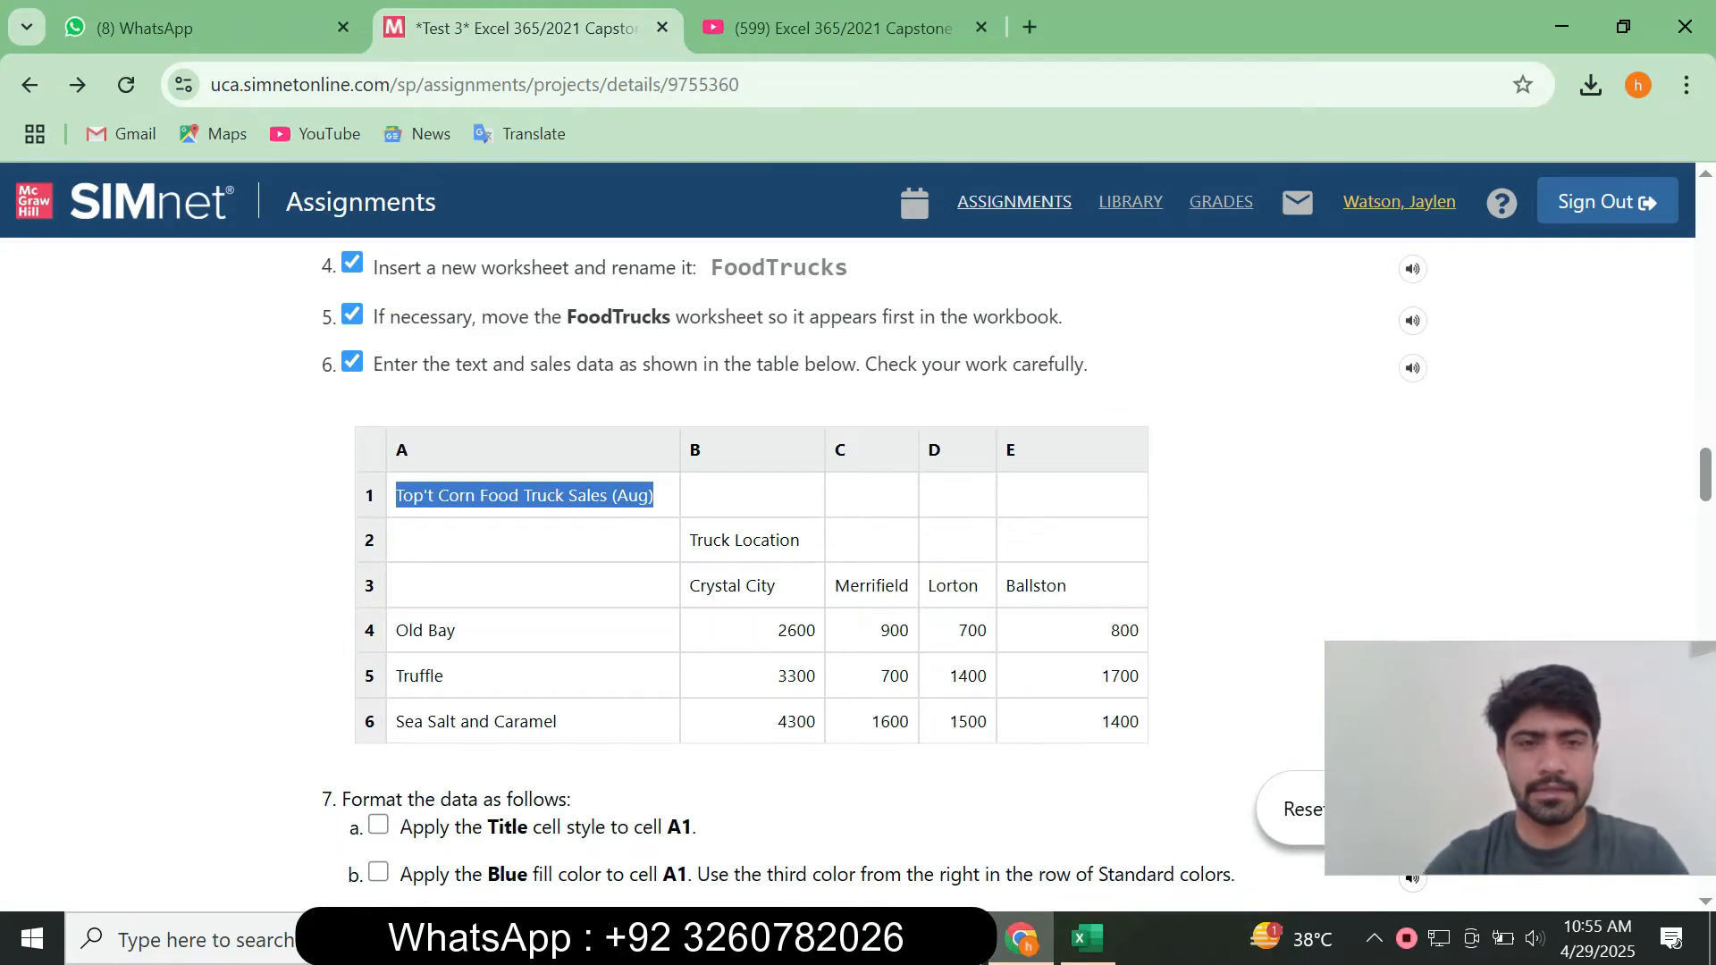
pyautogui.moveTo(802, 540); pyautogui.dragTo(689, 540)
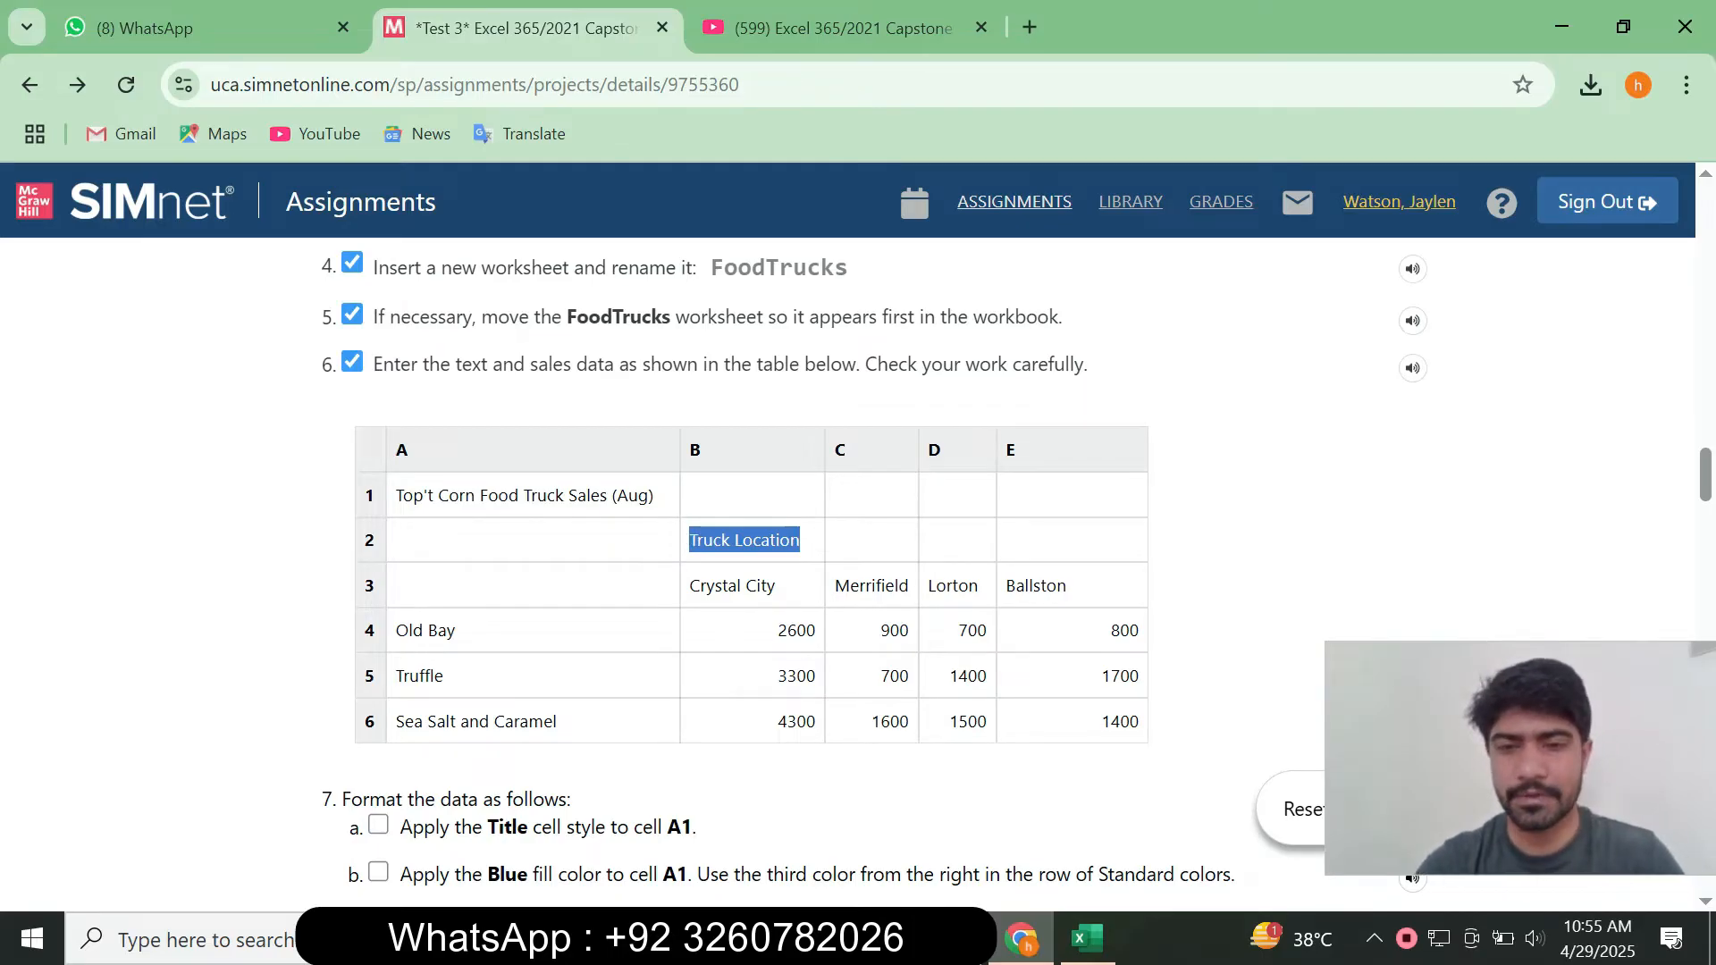
pyautogui.click(1087, 939)
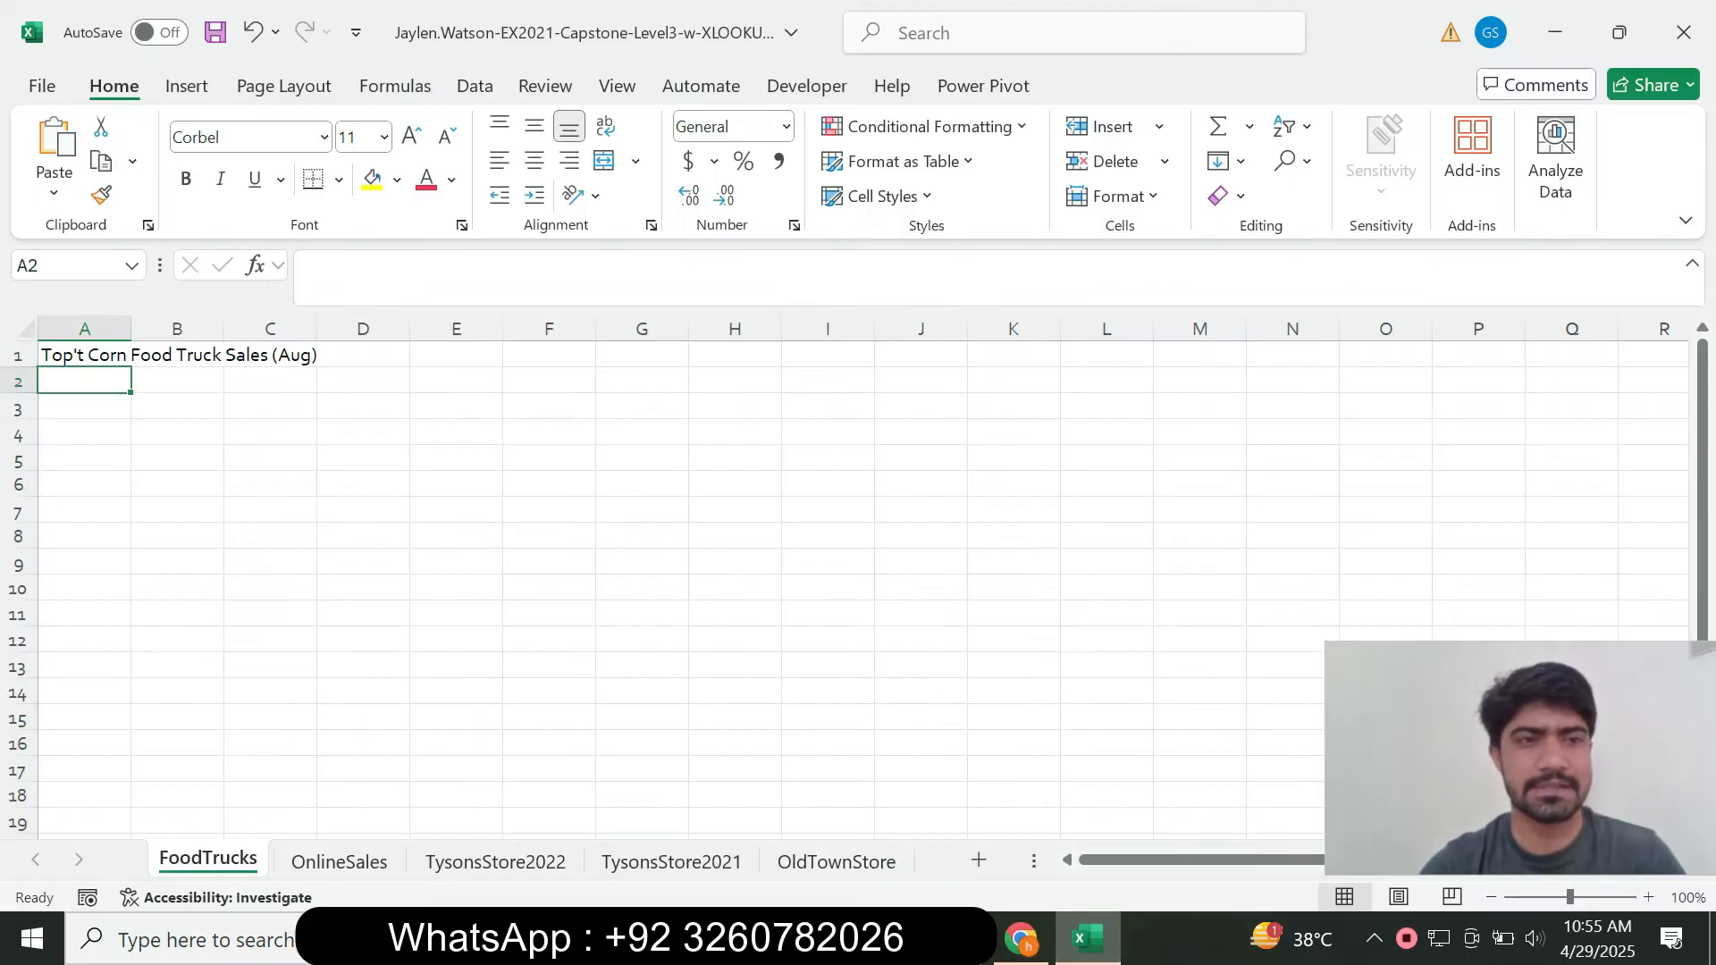
pyautogui.click(177, 380)
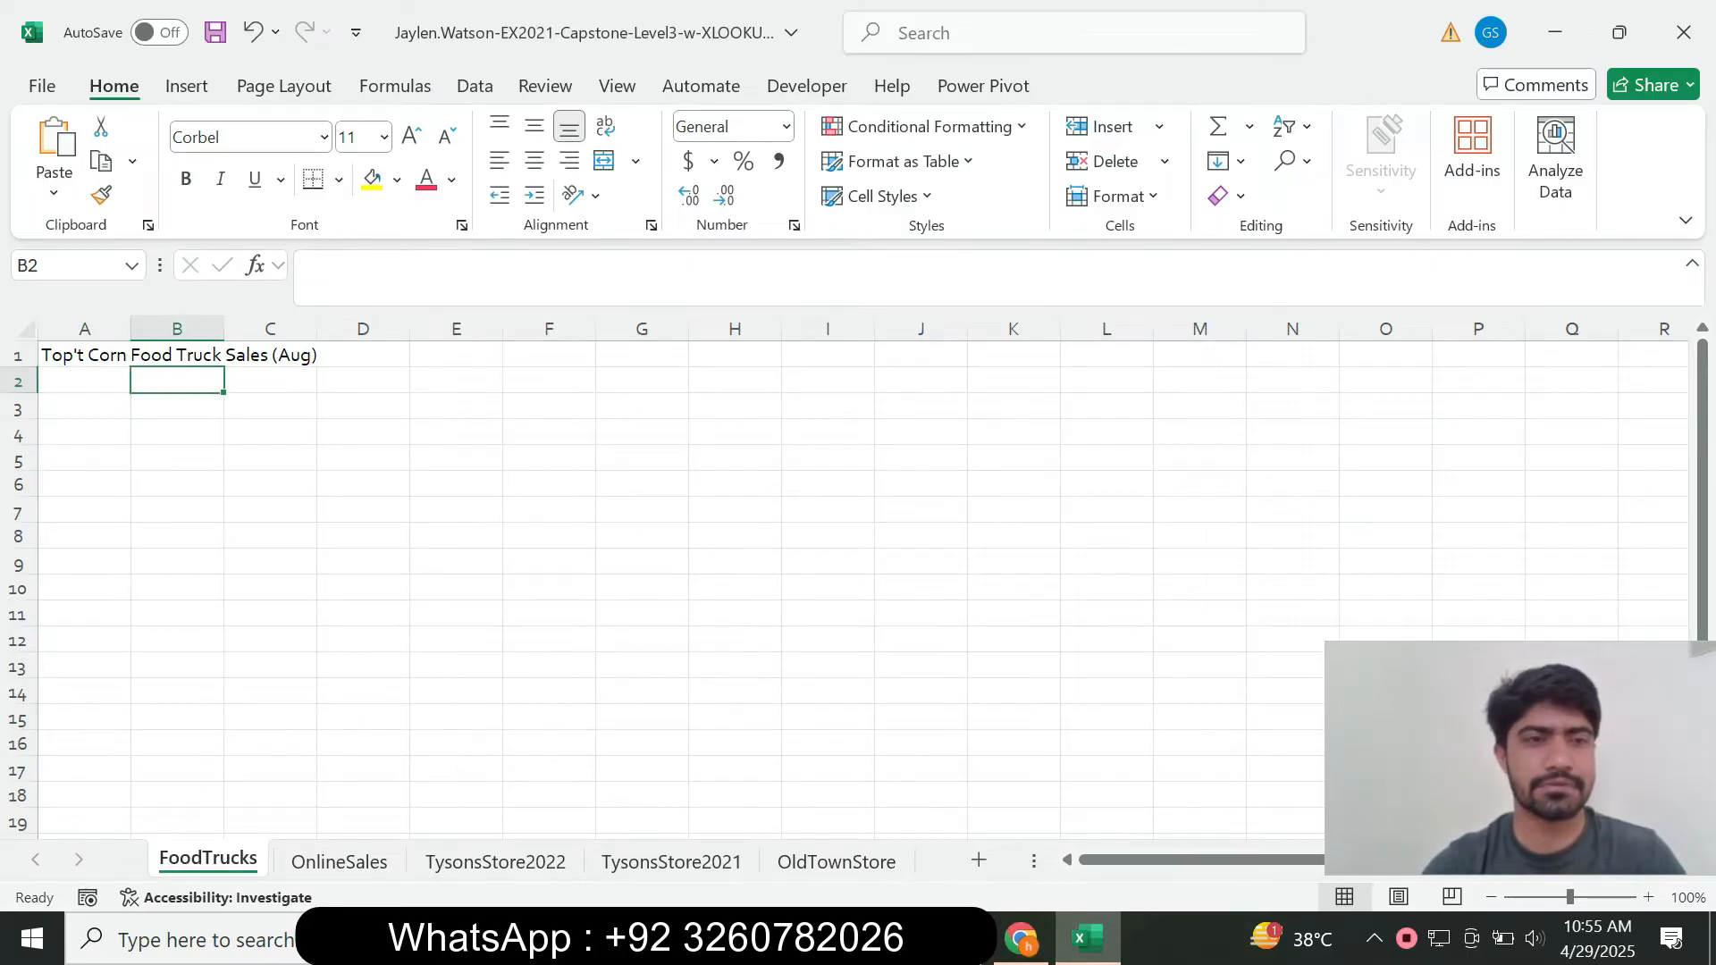
pyautogui.click(308, 265)
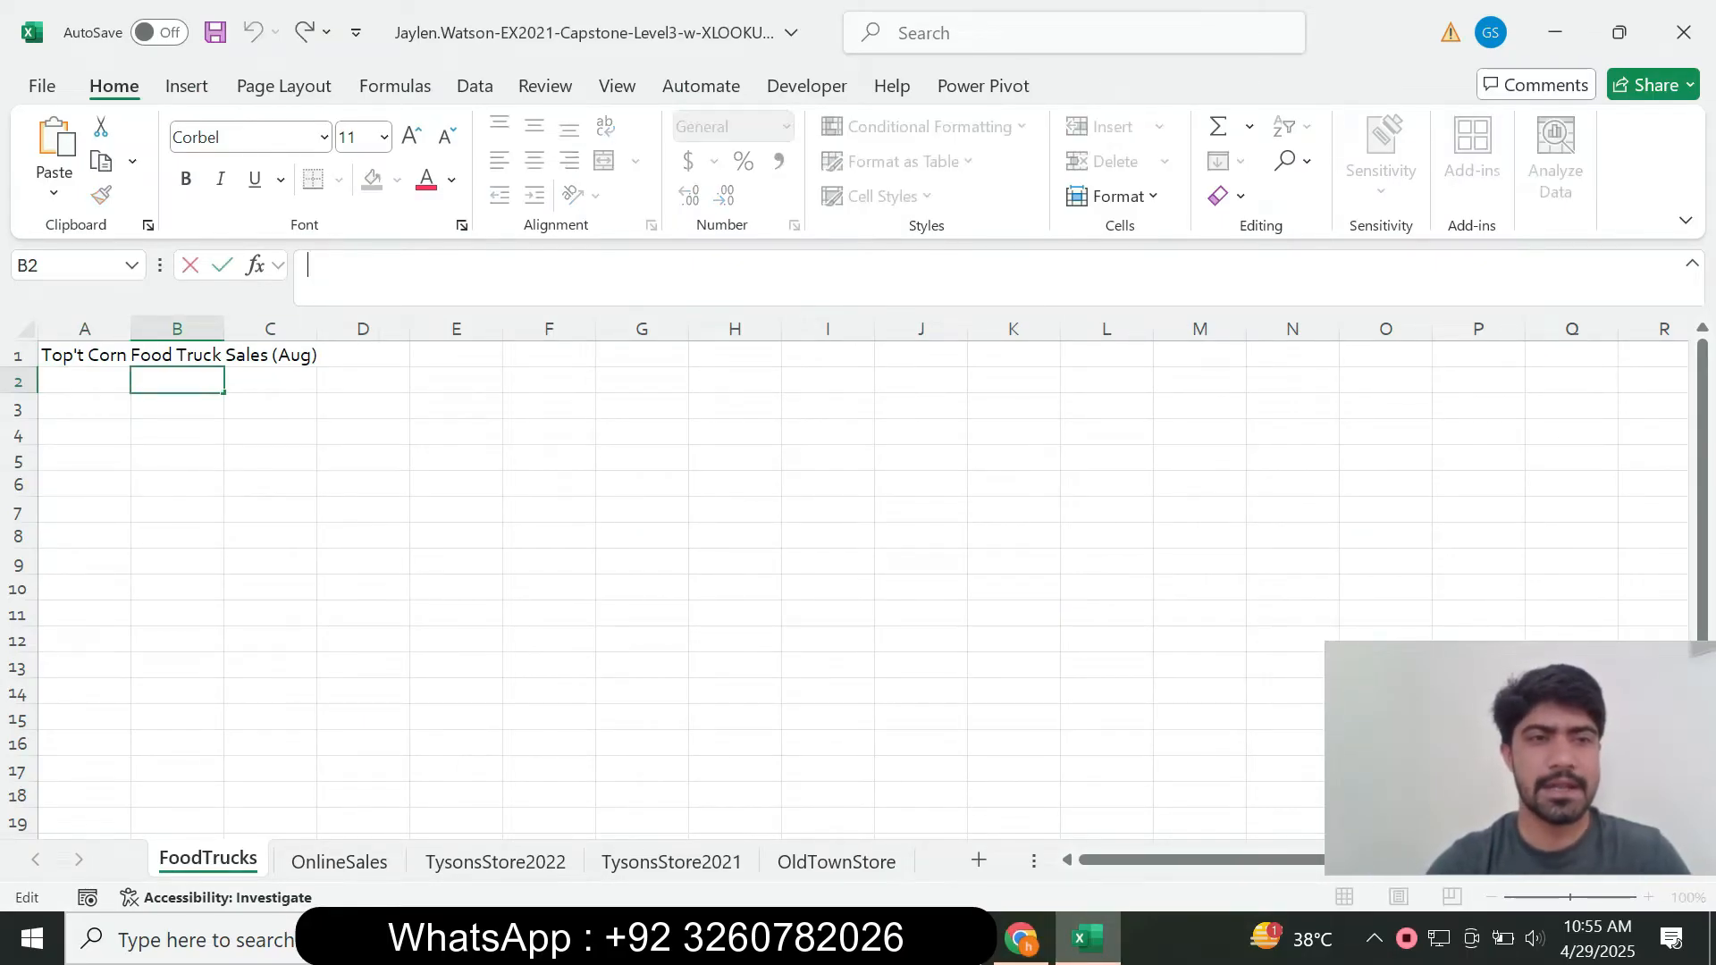
pyautogui.write('Truck Location')
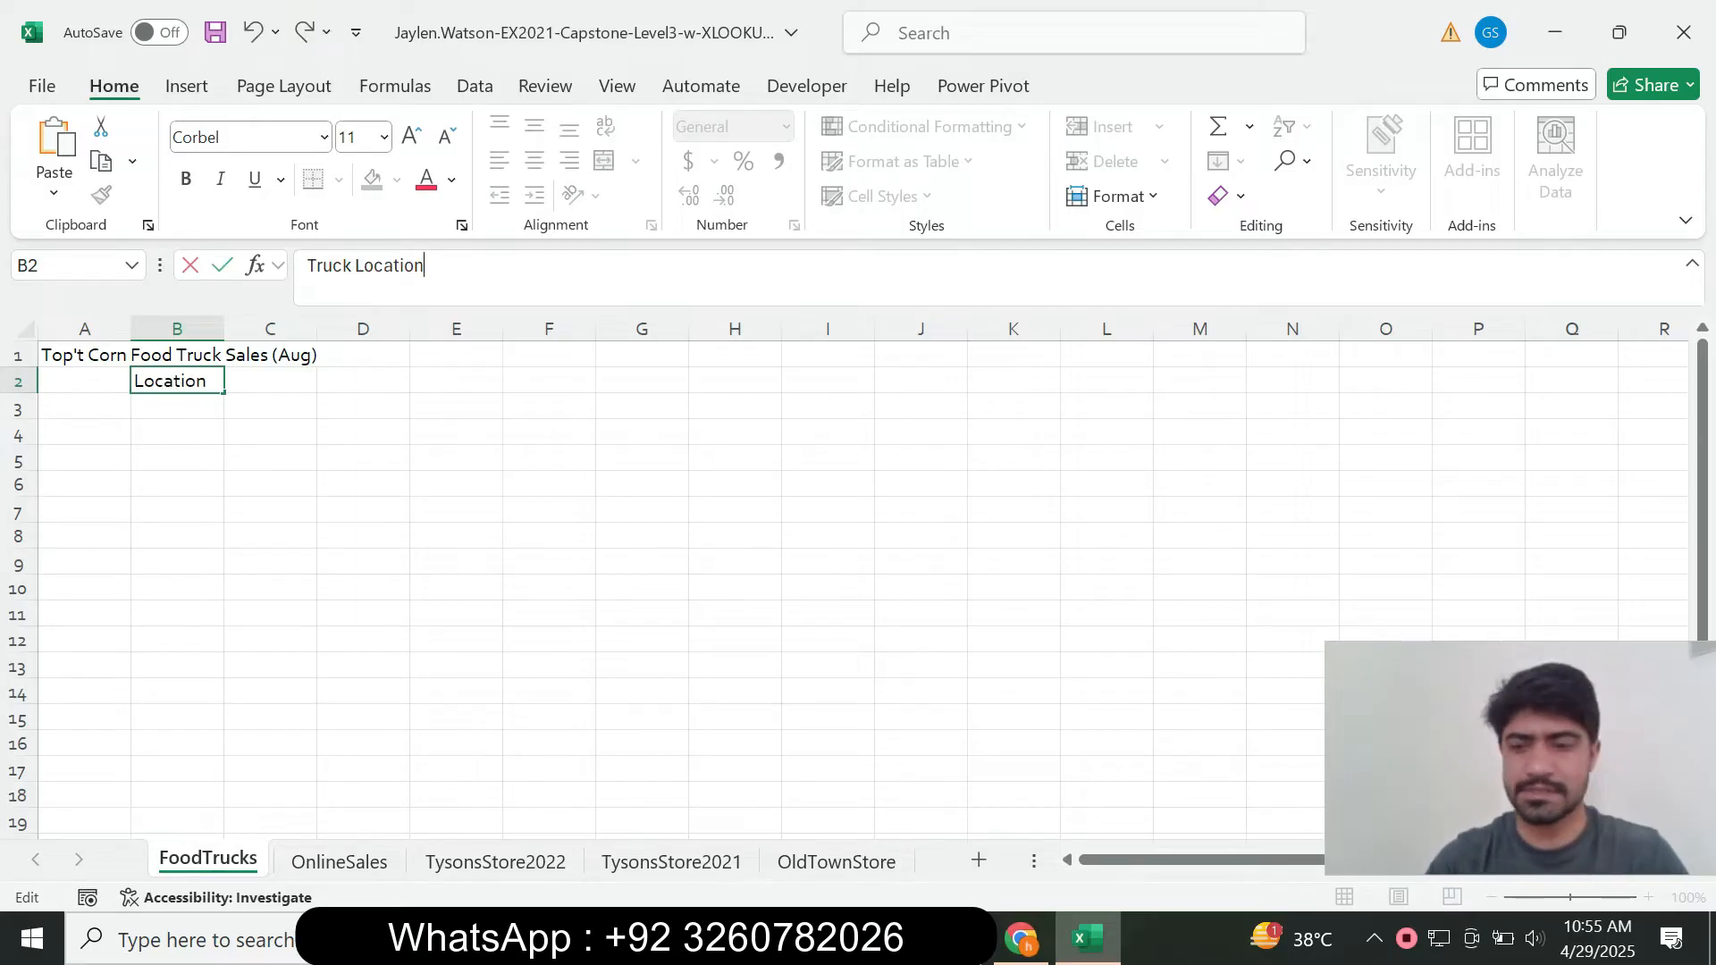
pyautogui.press('Return')
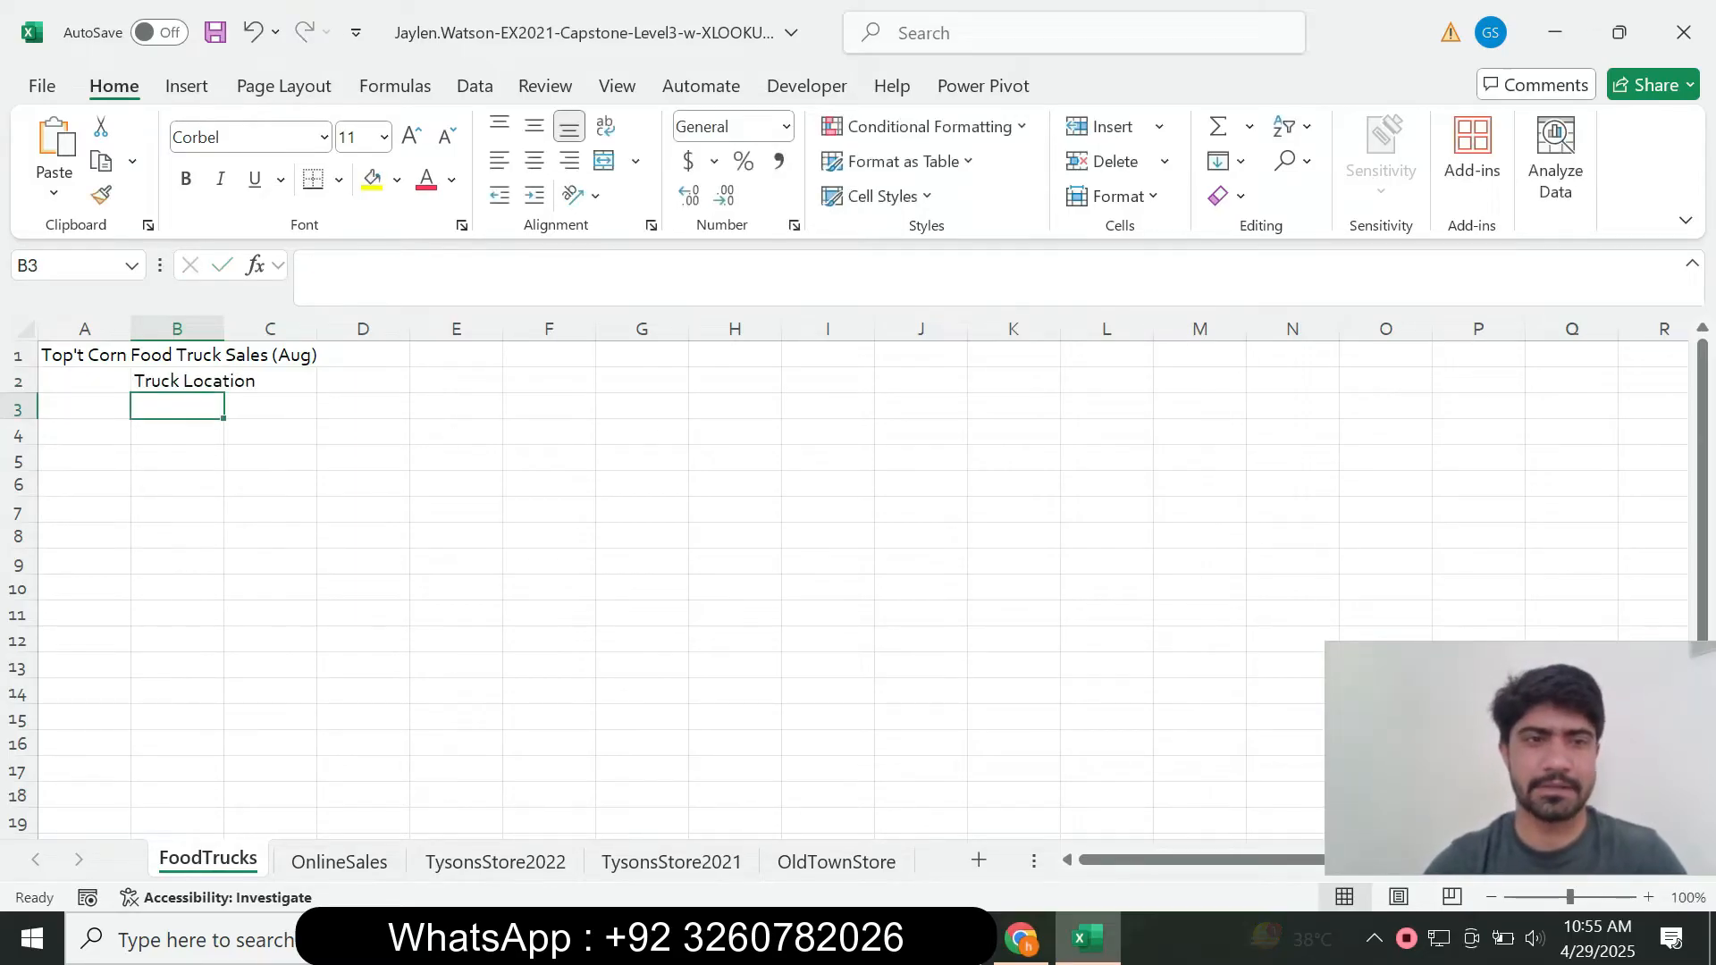
# Copy "Crystal City" from the SIMnet table into cell B3 of the Excel FoodTrucks worksheet.
pyautogui.hotkey('alt', 'Tab')
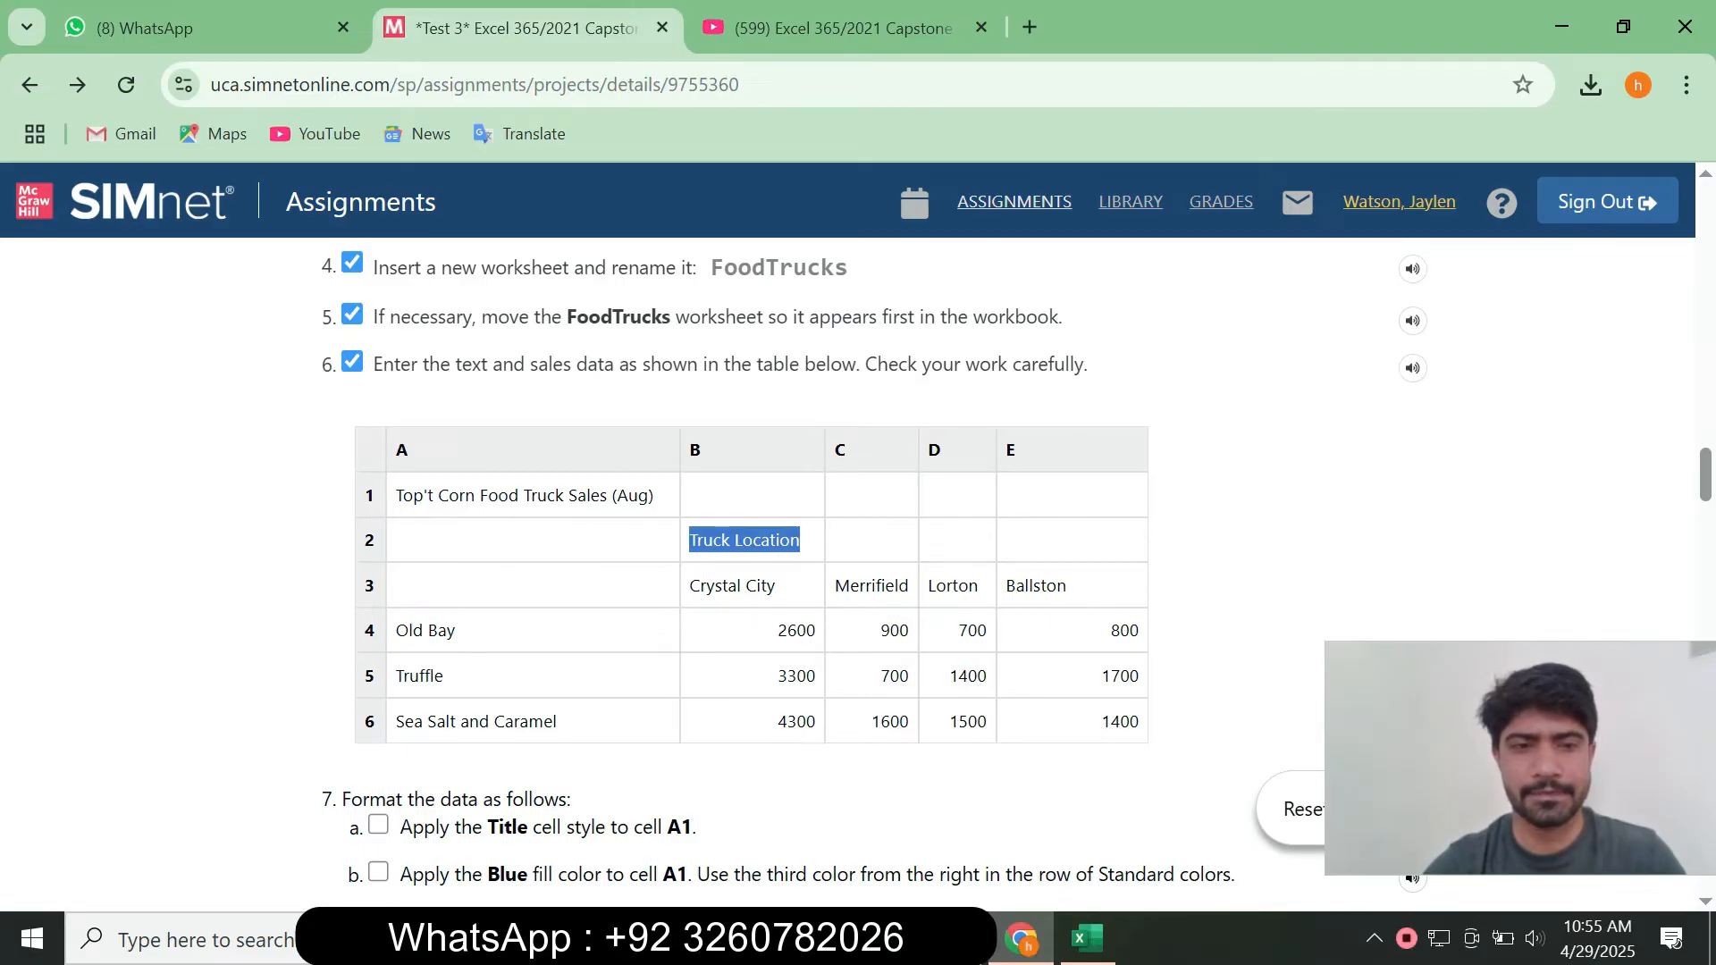
pyautogui.moveTo(780, 586); pyautogui.dragTo(687, 586)
pyautogui.hotkey('ctrl', 'c')
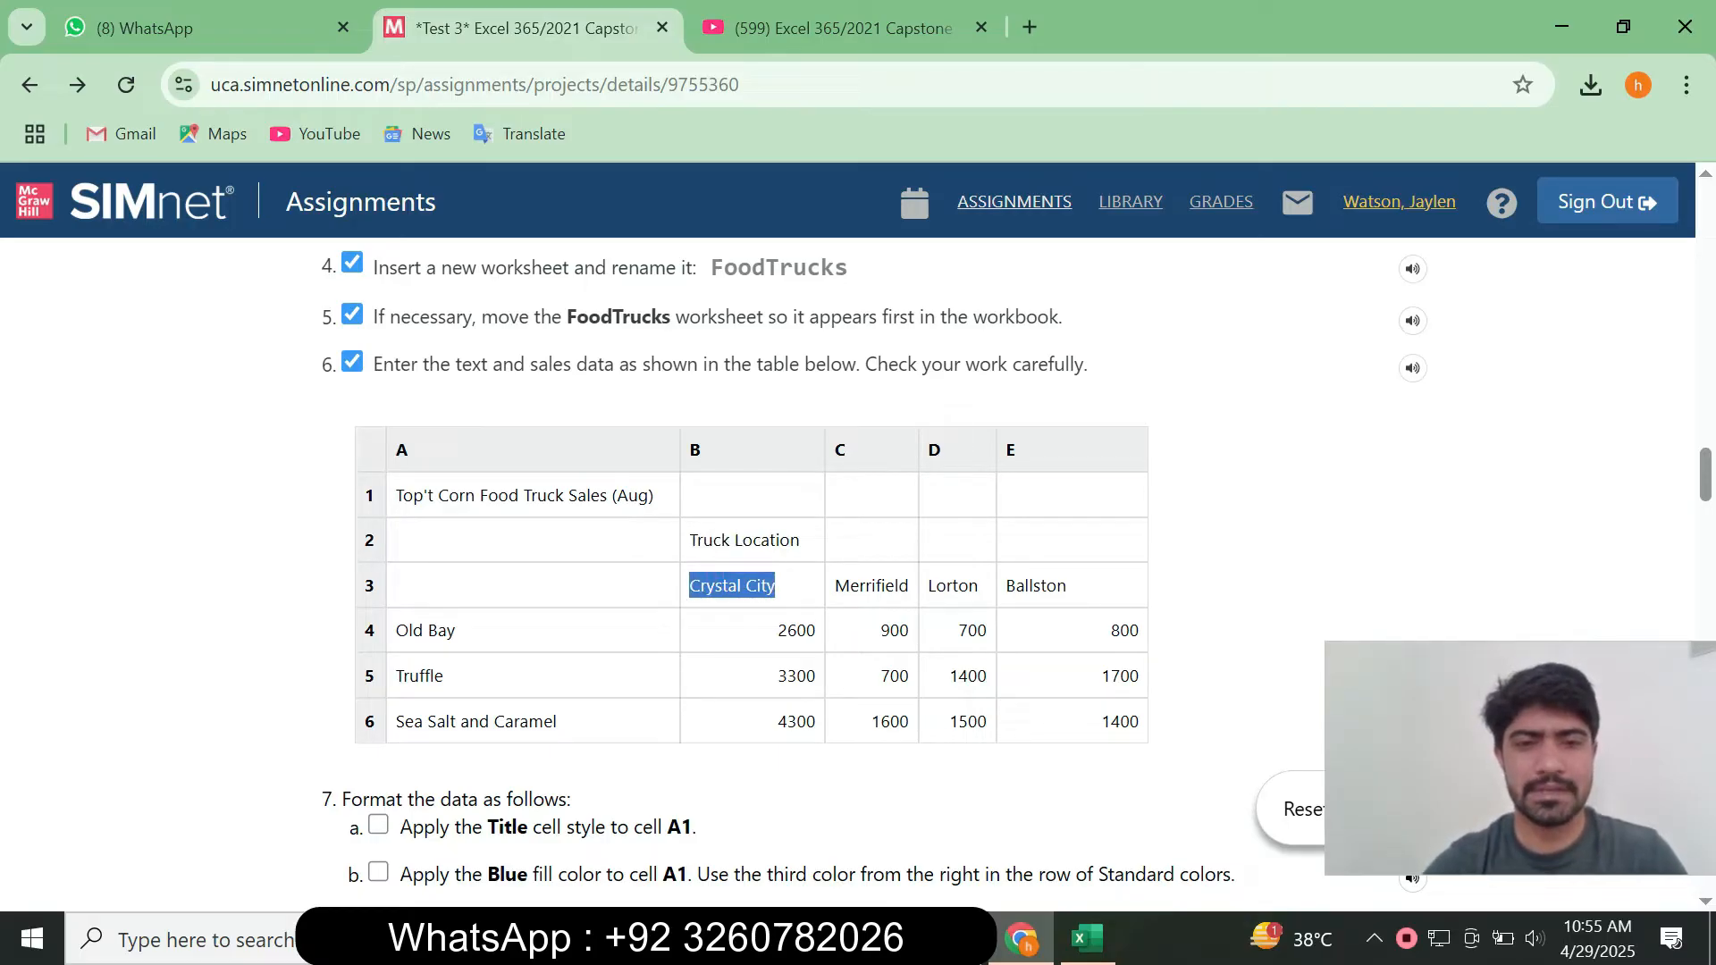
pyautogui.click(1087, 938)
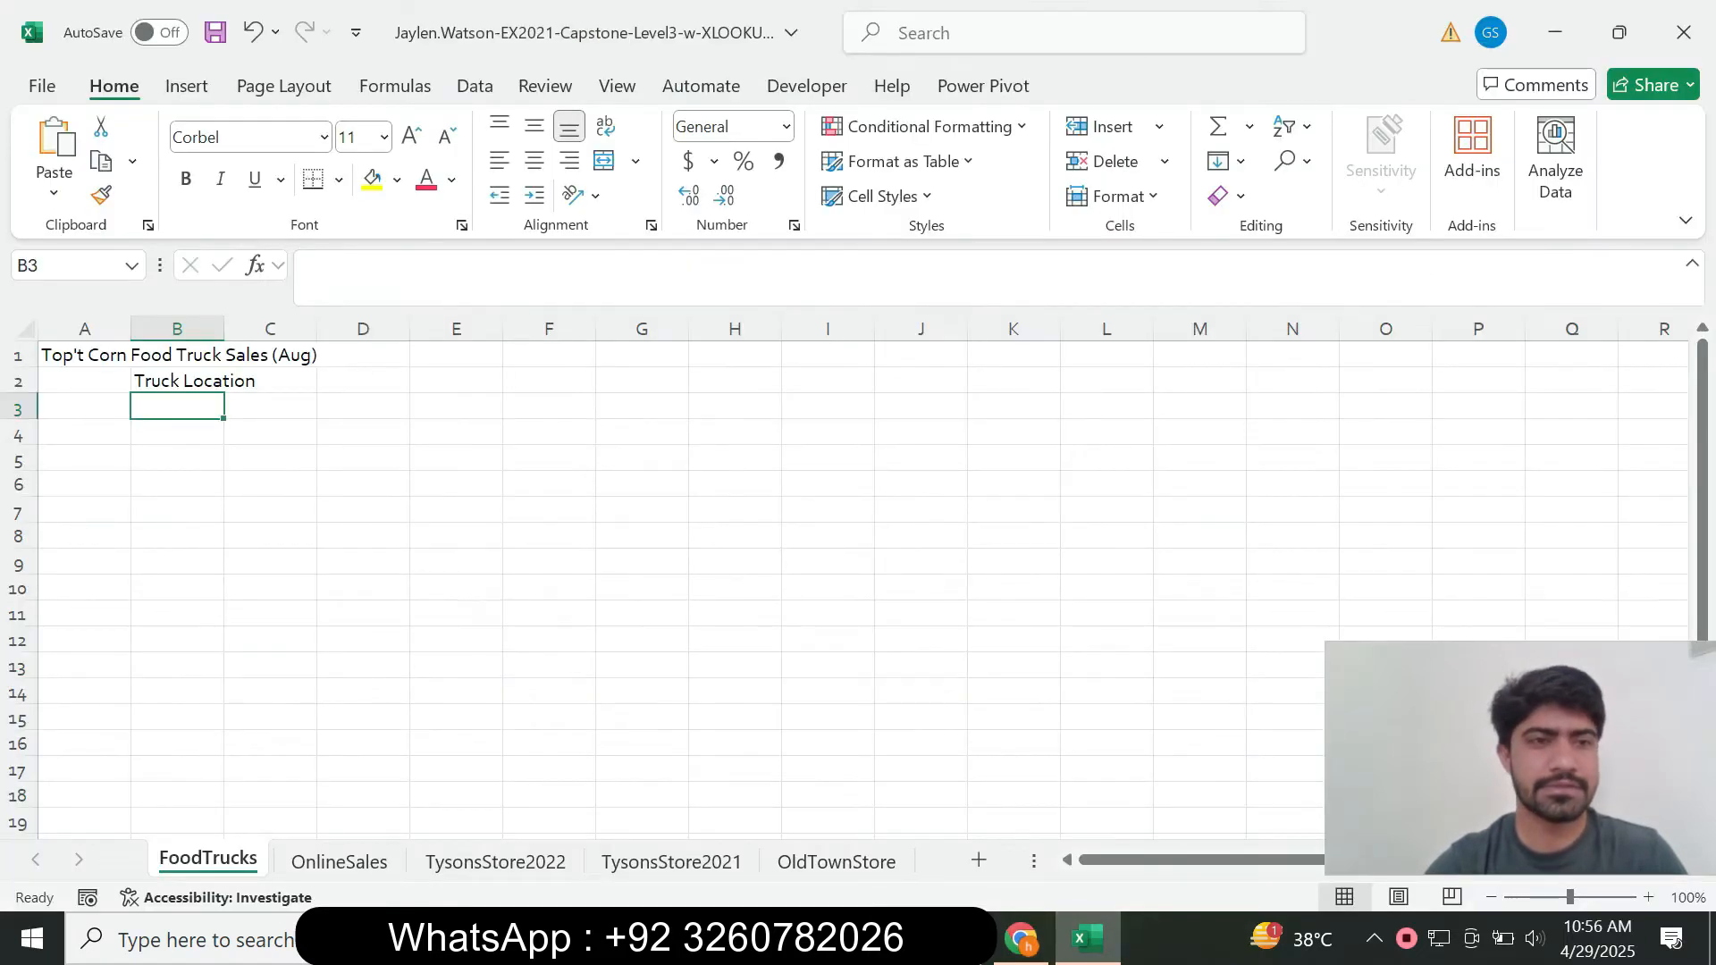
pyautogui.click(327, 284)
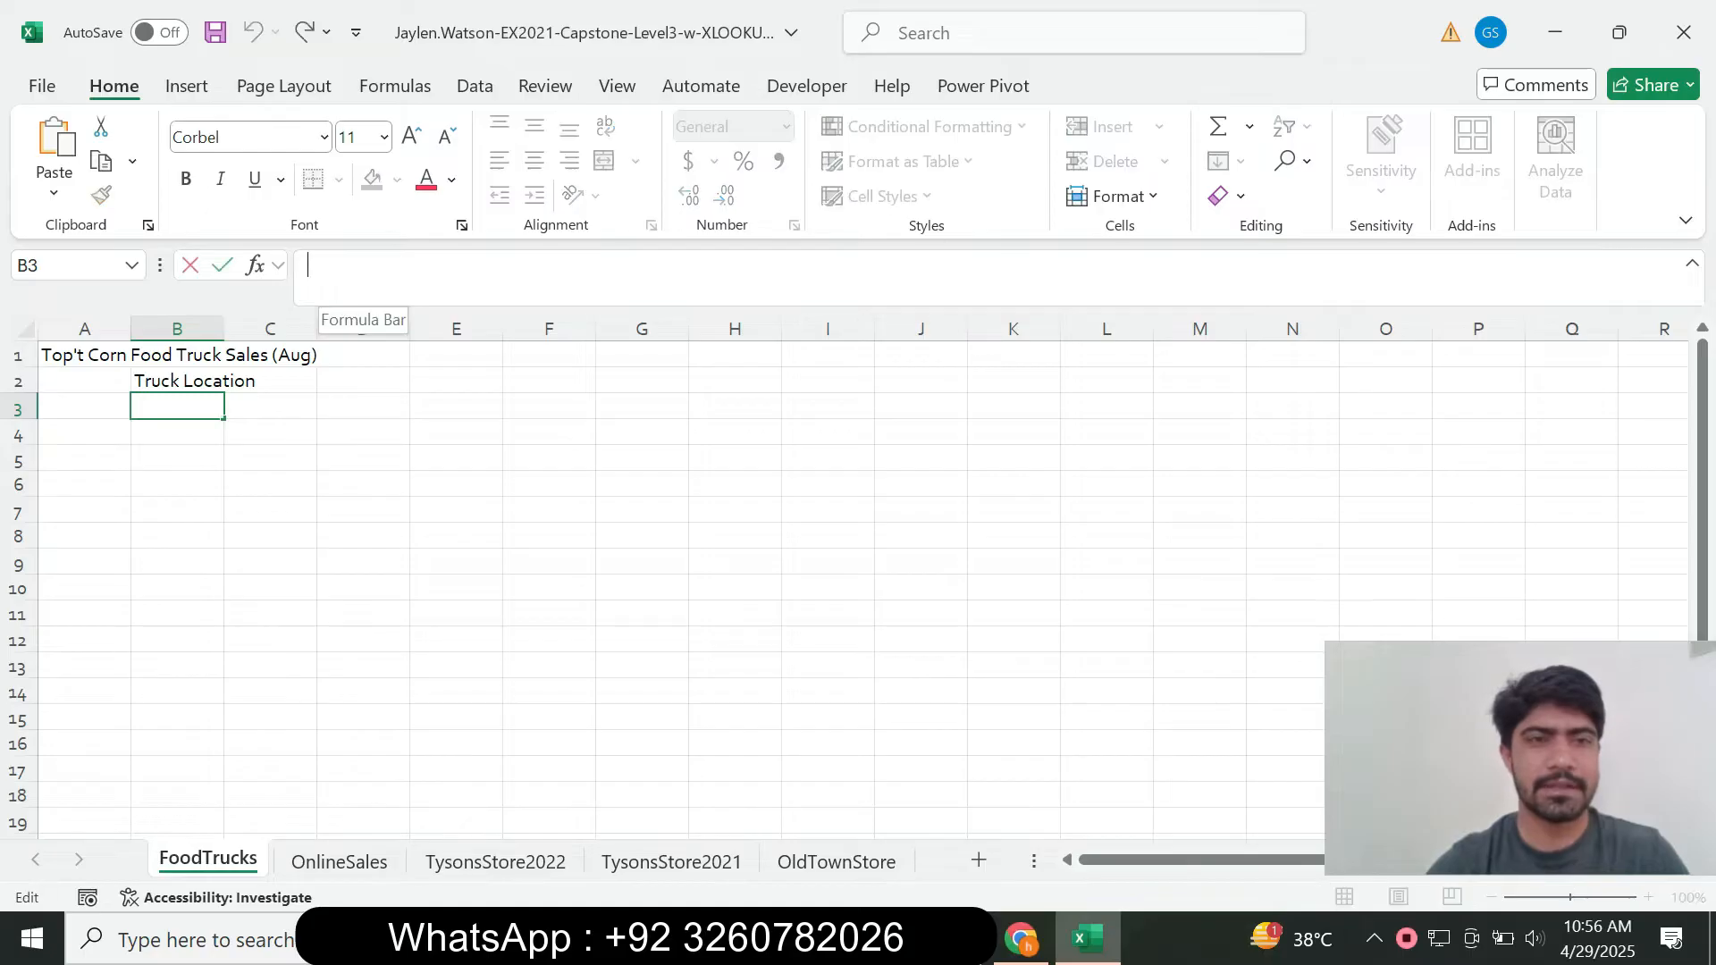
pyautogui.hotkey('ctrl', 'v')
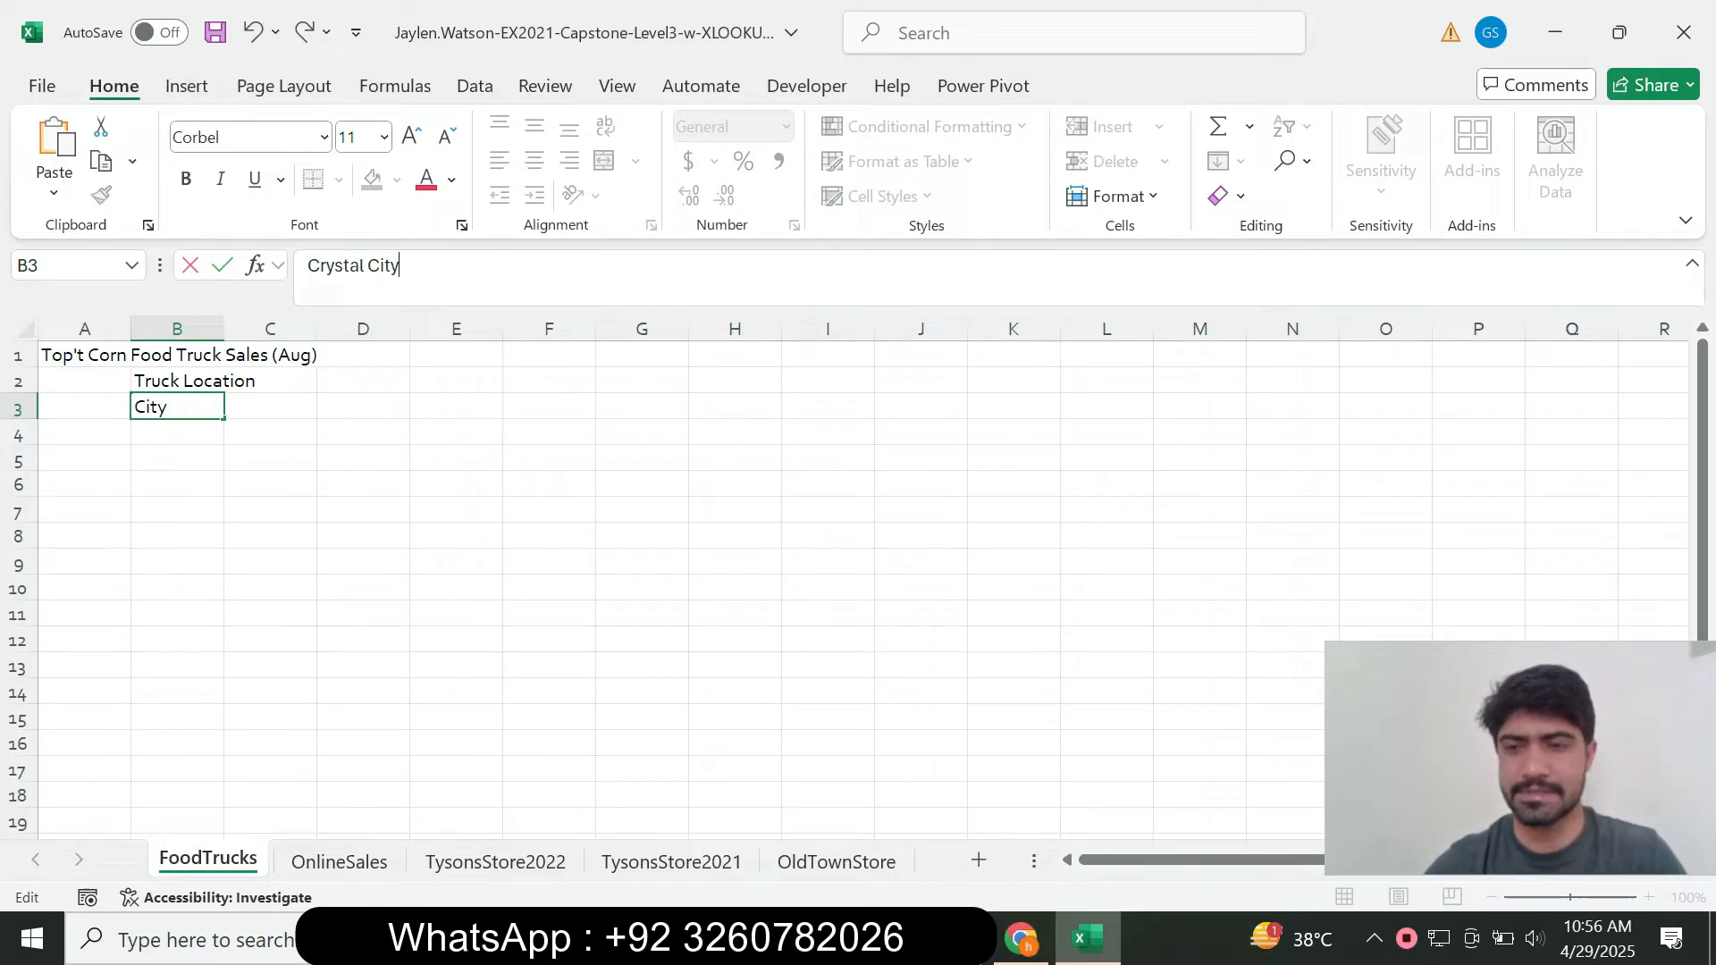
pyautogui.press('Return')
# Copy "Merrifield" from the SIMnet table into cell C3 of the Excel FoodTrucks worksheet.
pyautogui.hotkey('alt', 'Tab')
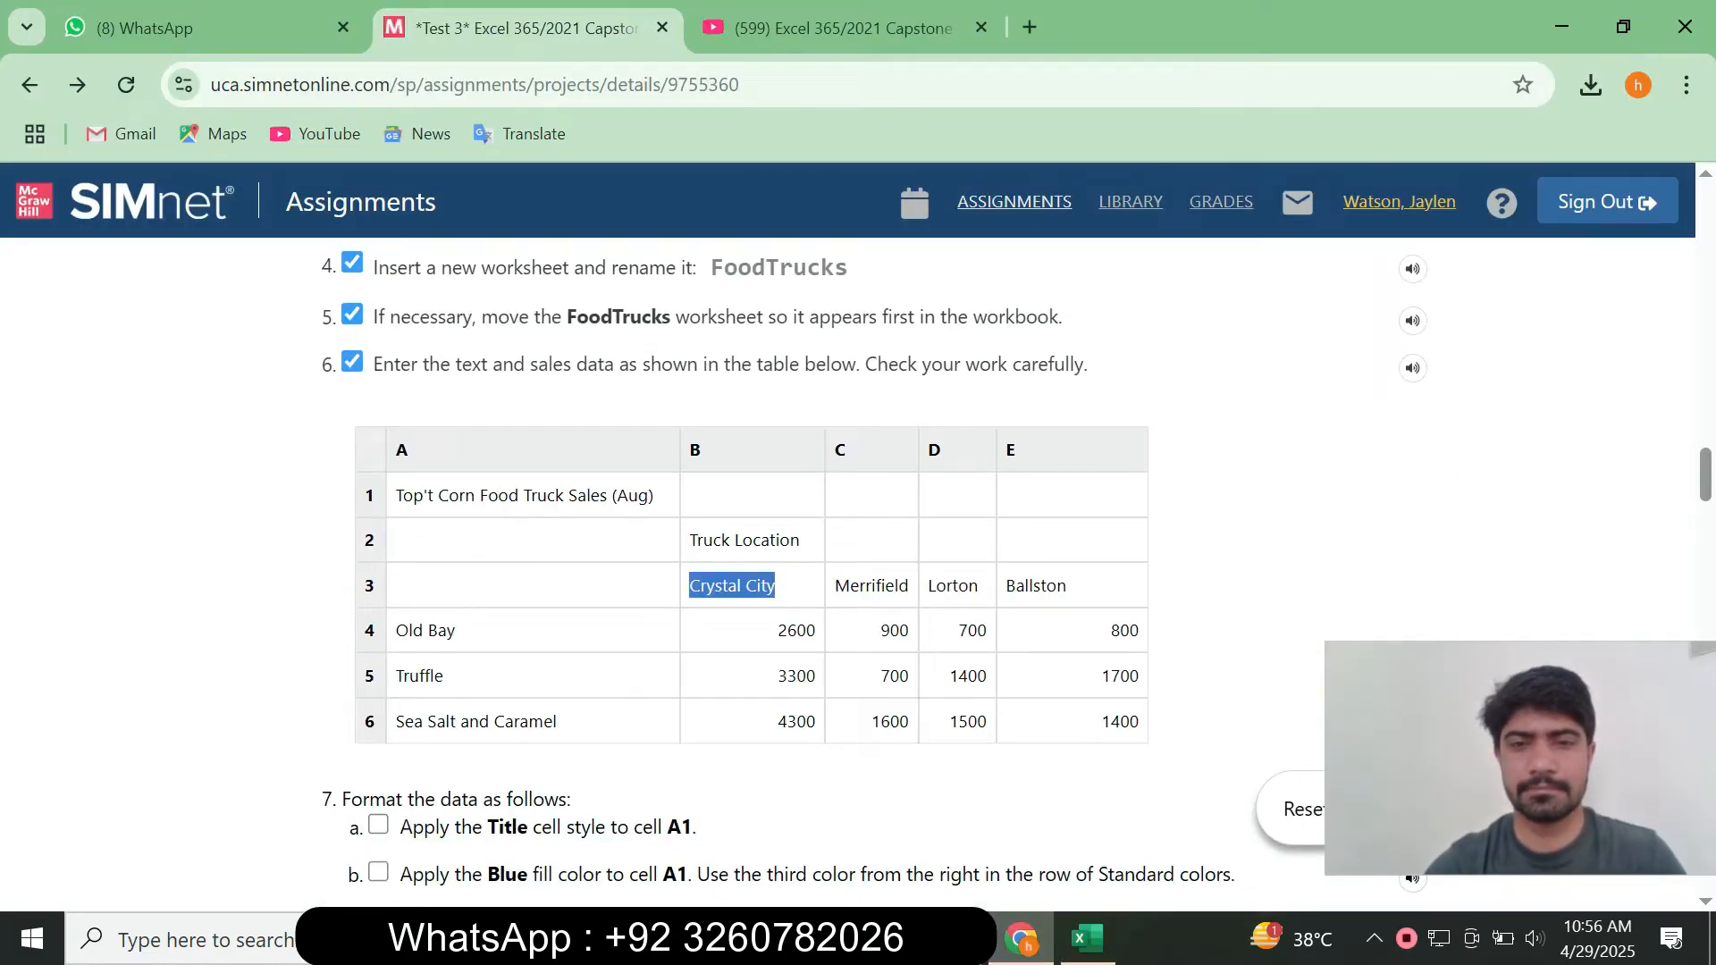
pyautogui.moveTo(835, 585); pyautogui.dragTo(909, 585)
pyautogui.hotkey('ctrl', 'c')
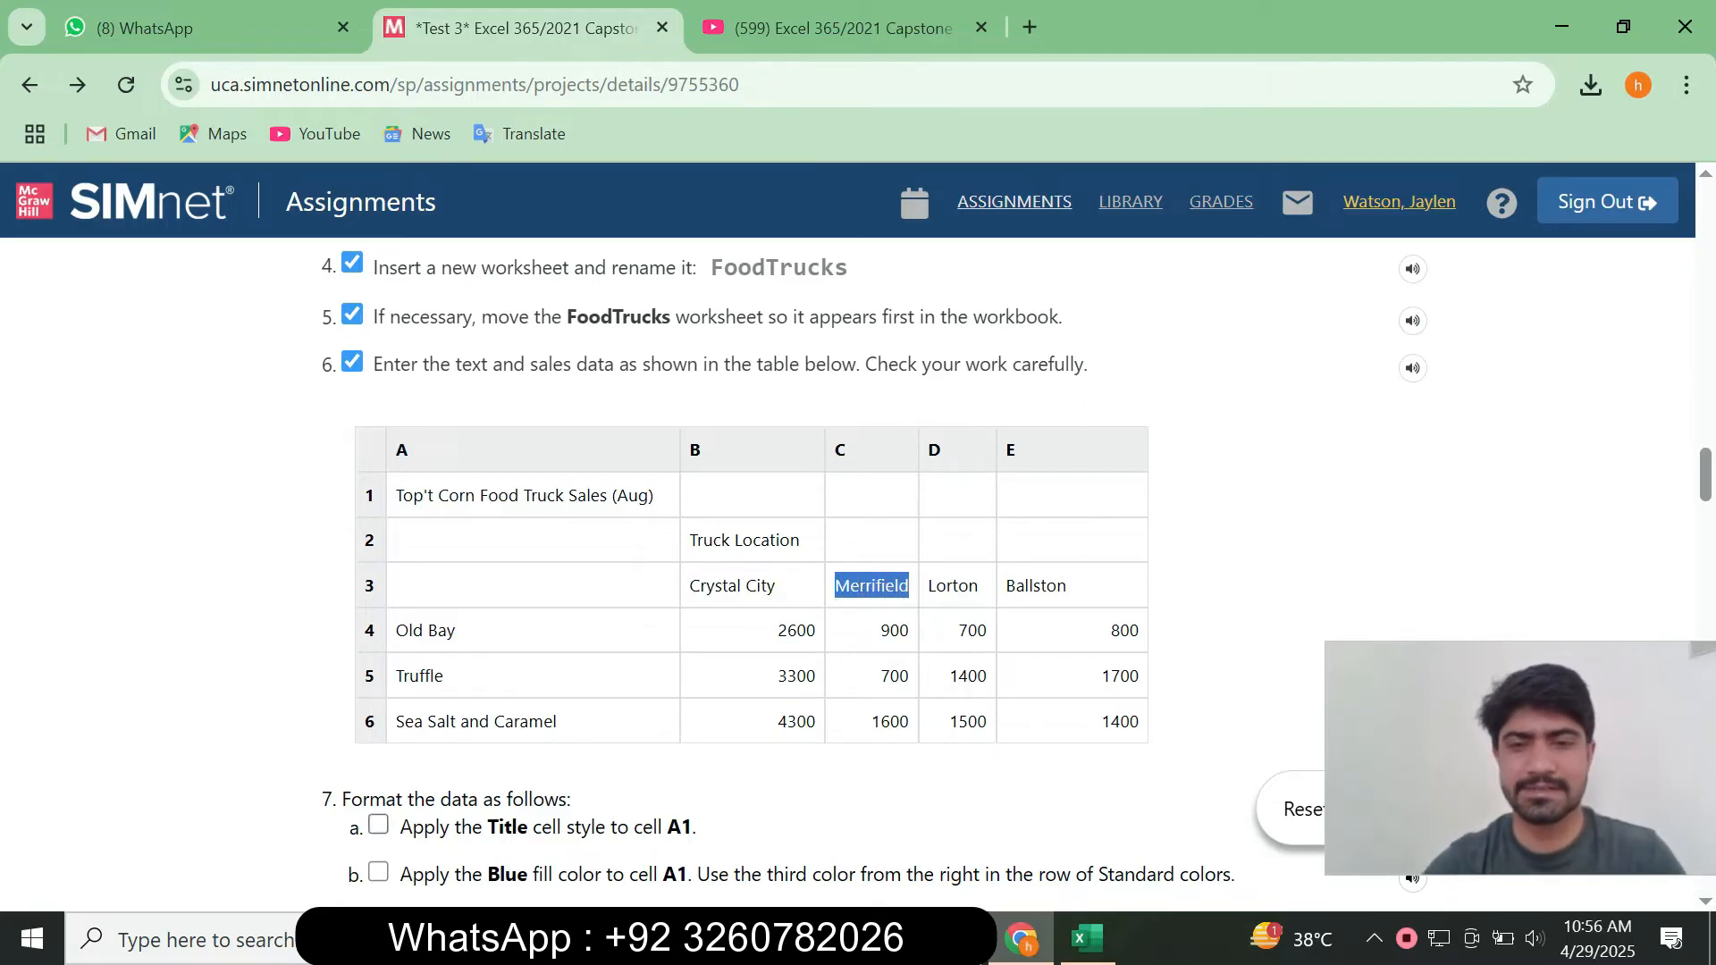
pyautogui.hotkey('alt', 'Tab')
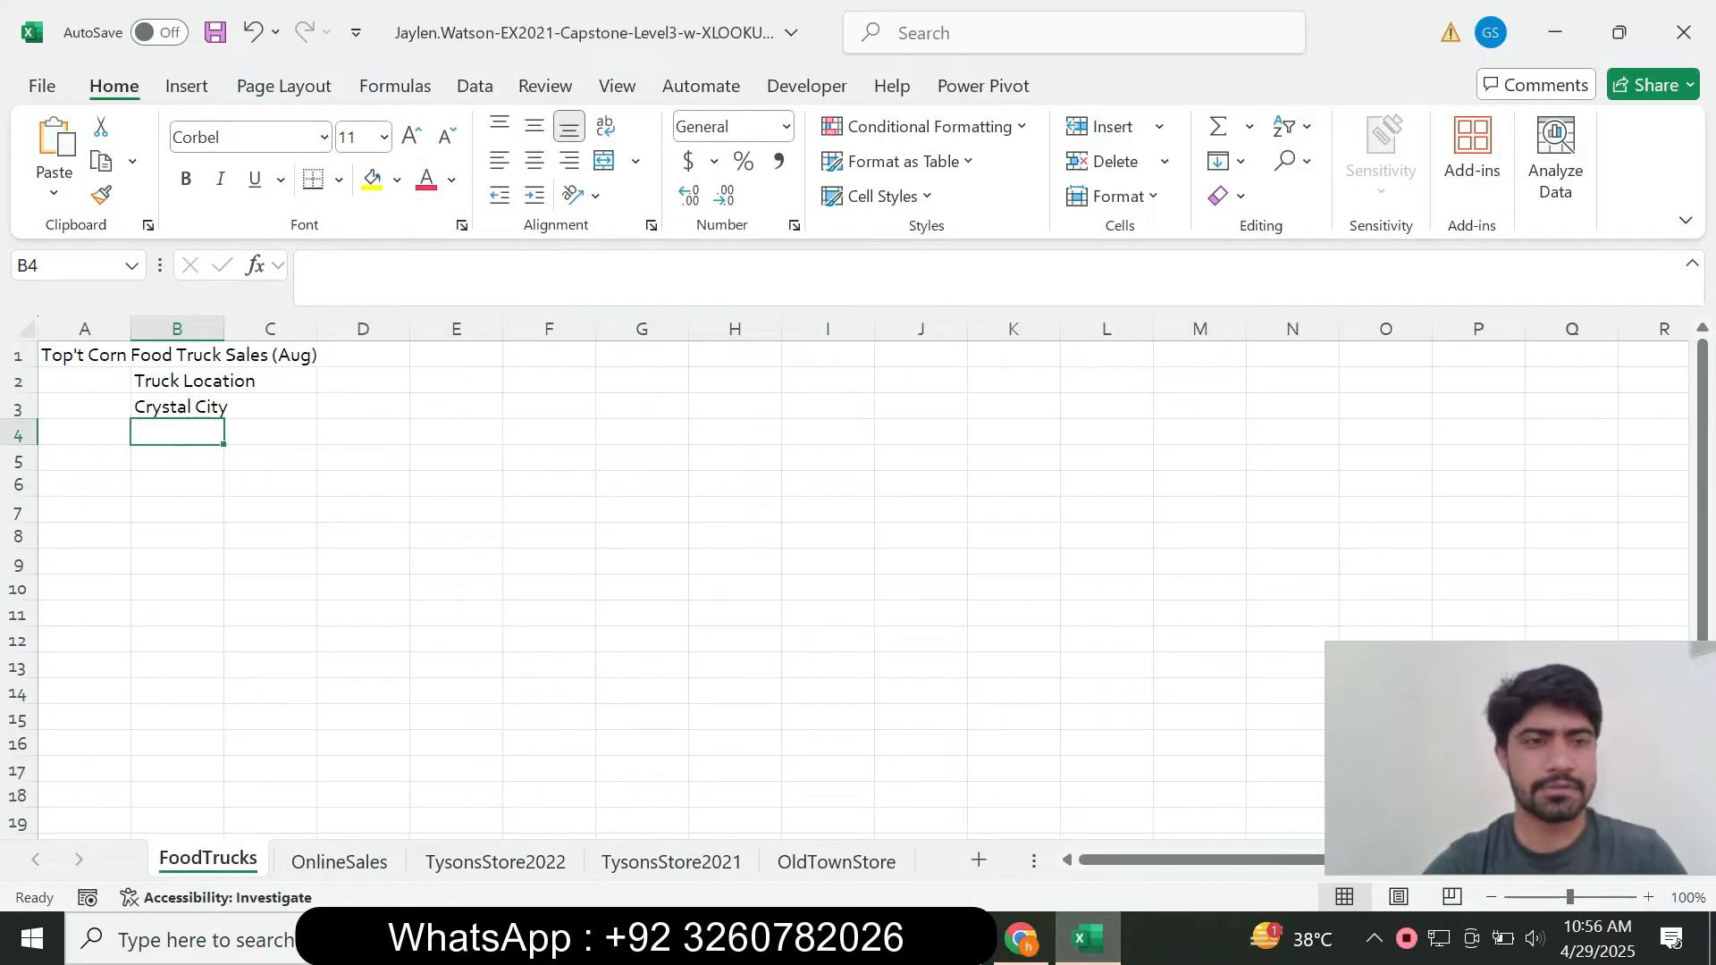
pyautogui.click(270, 407)
pyautogui.click(309, 265)
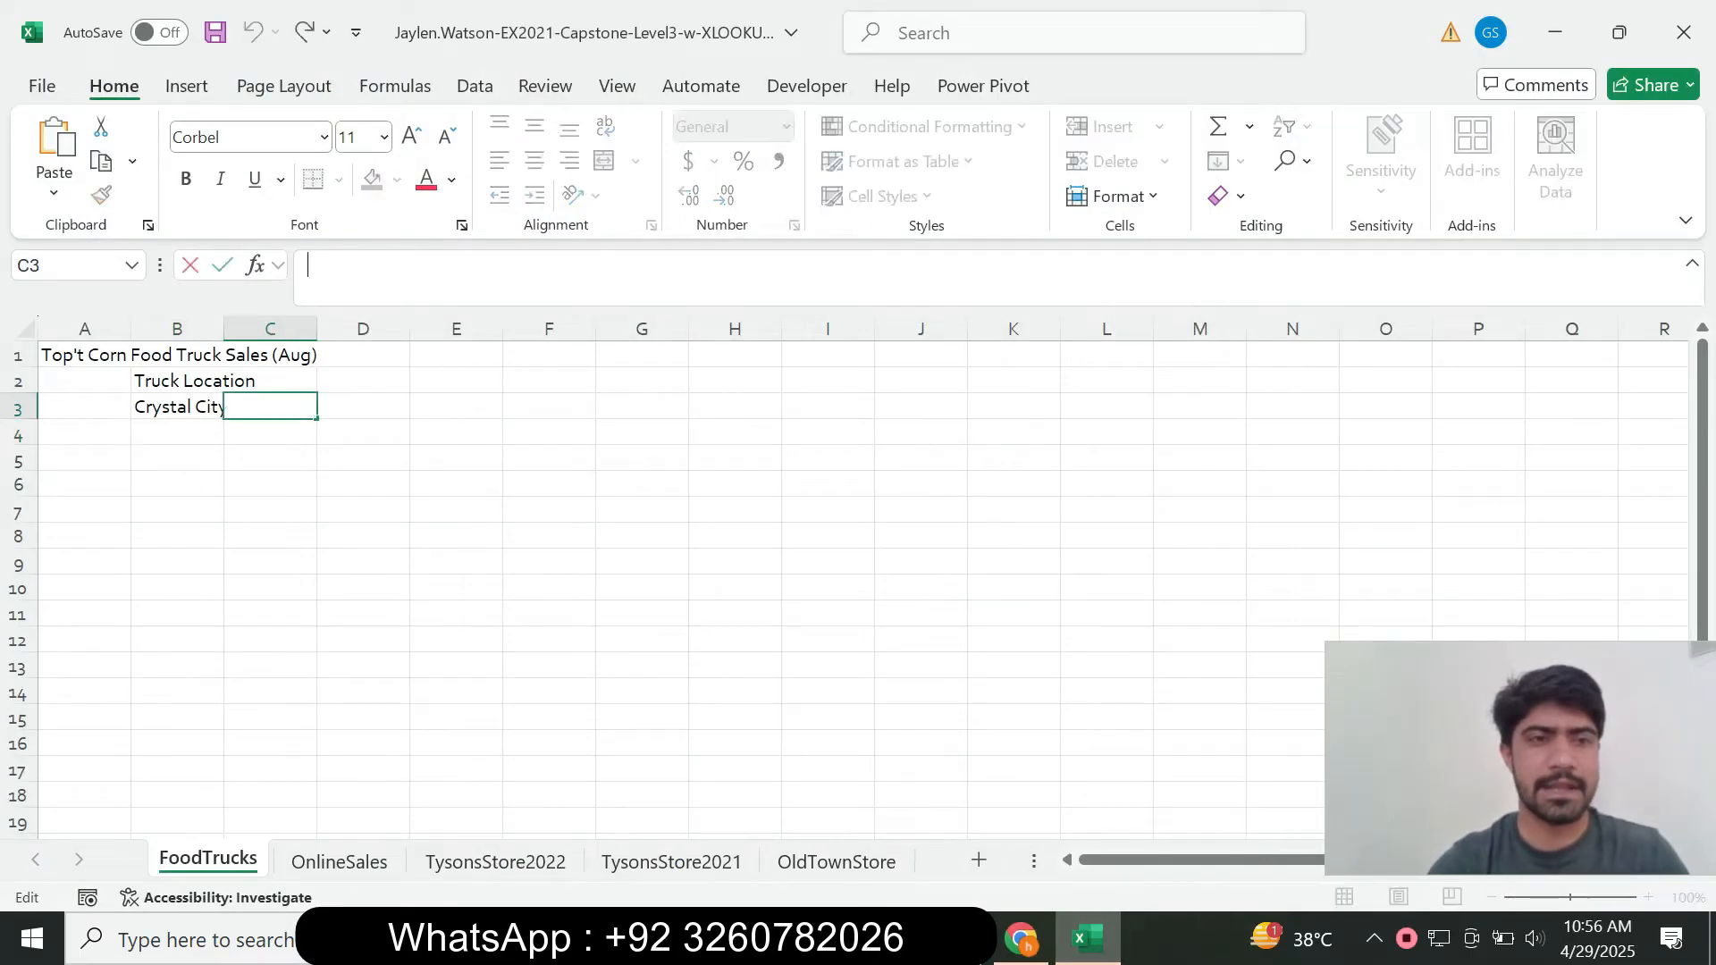
pyautogui.hotkey('ctrl', 'v')
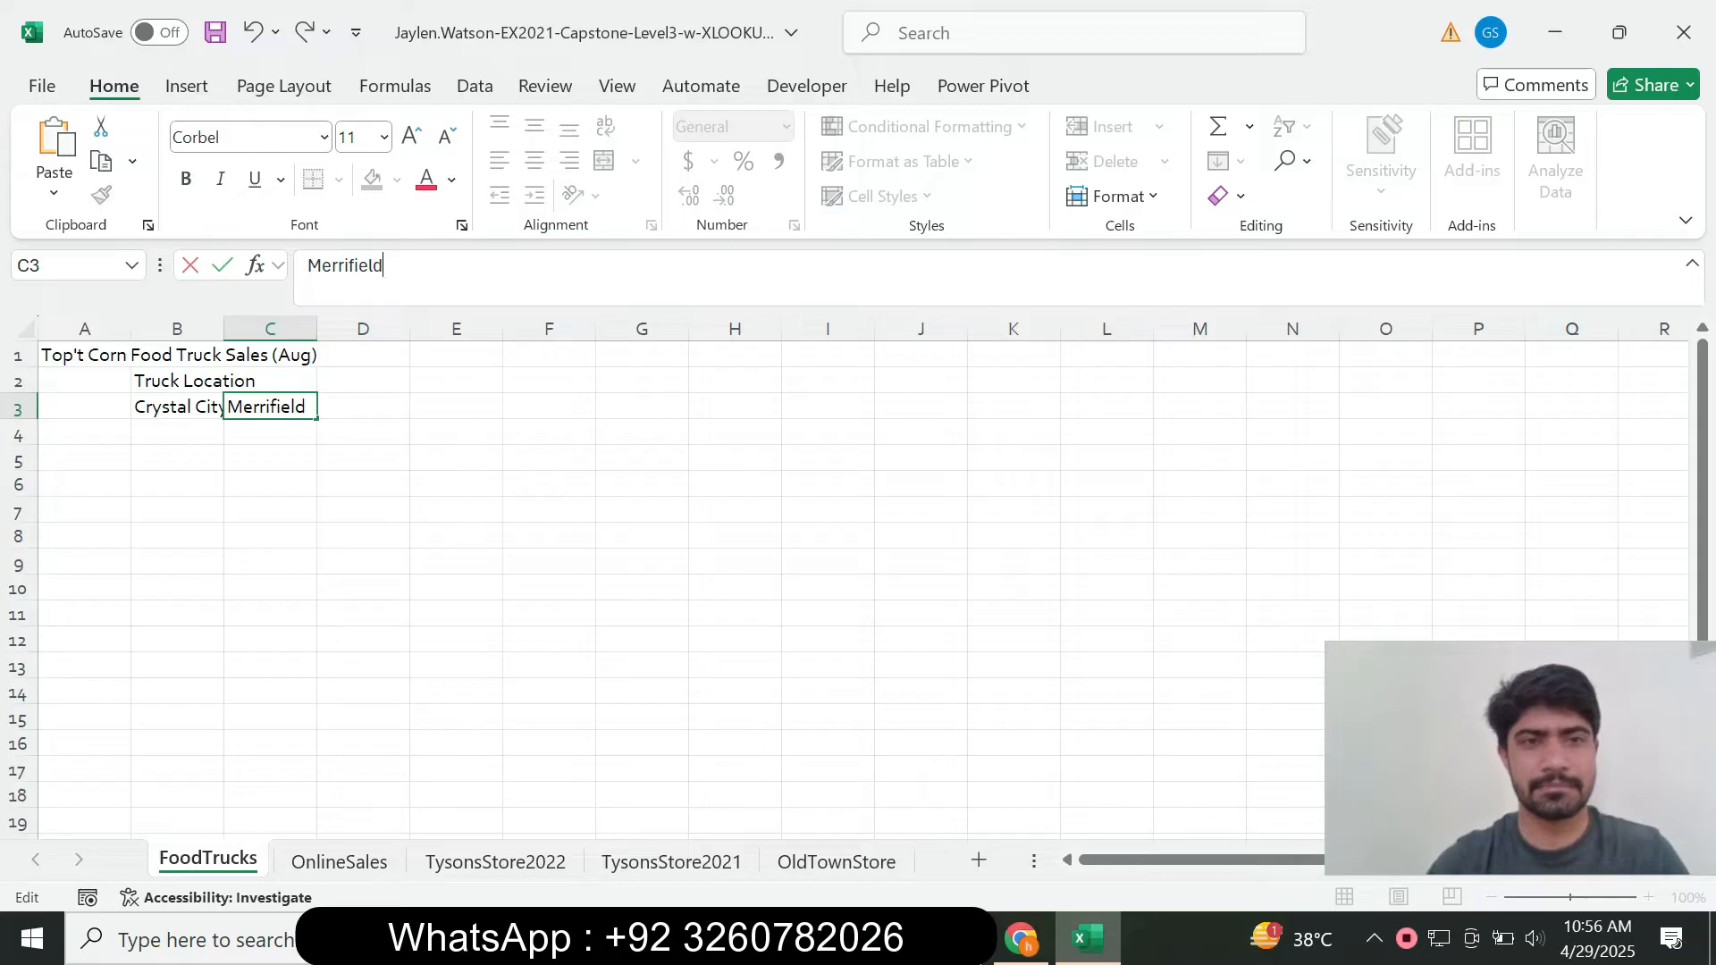
pyautogui.press('Return')
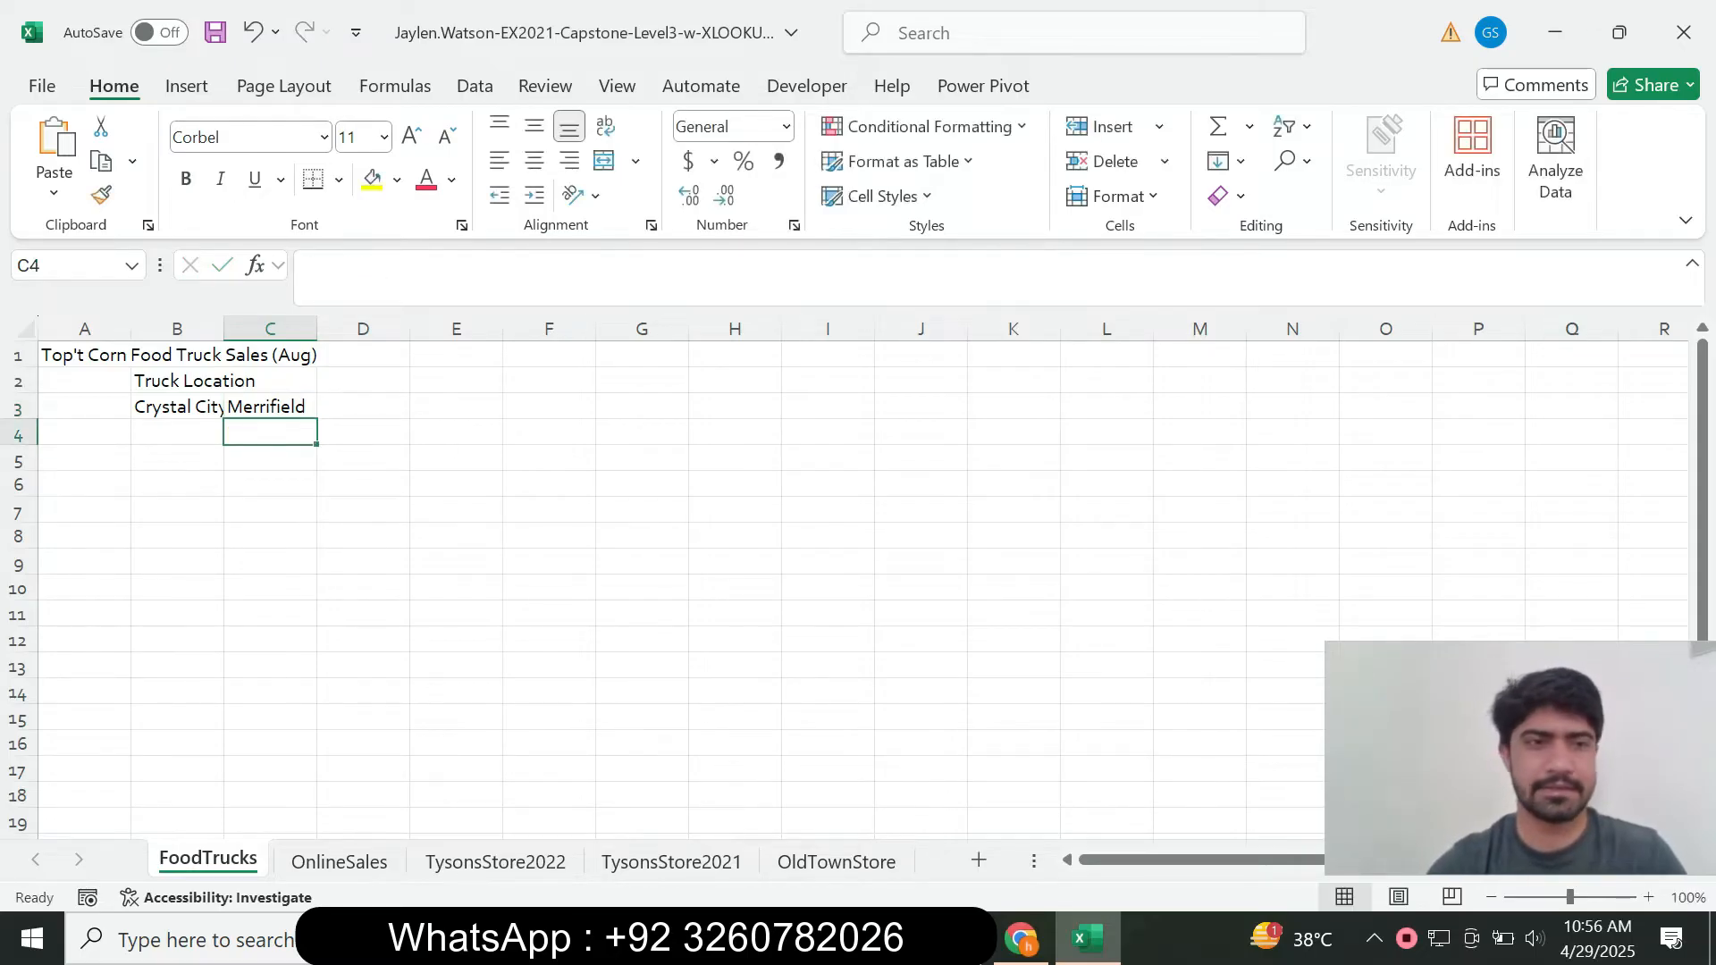
# Transfer the location "Lorton" from the SIMnet table into cell D3 of the Excel FoodTrucks worksheet.
pyautogui.click(1021, 938)
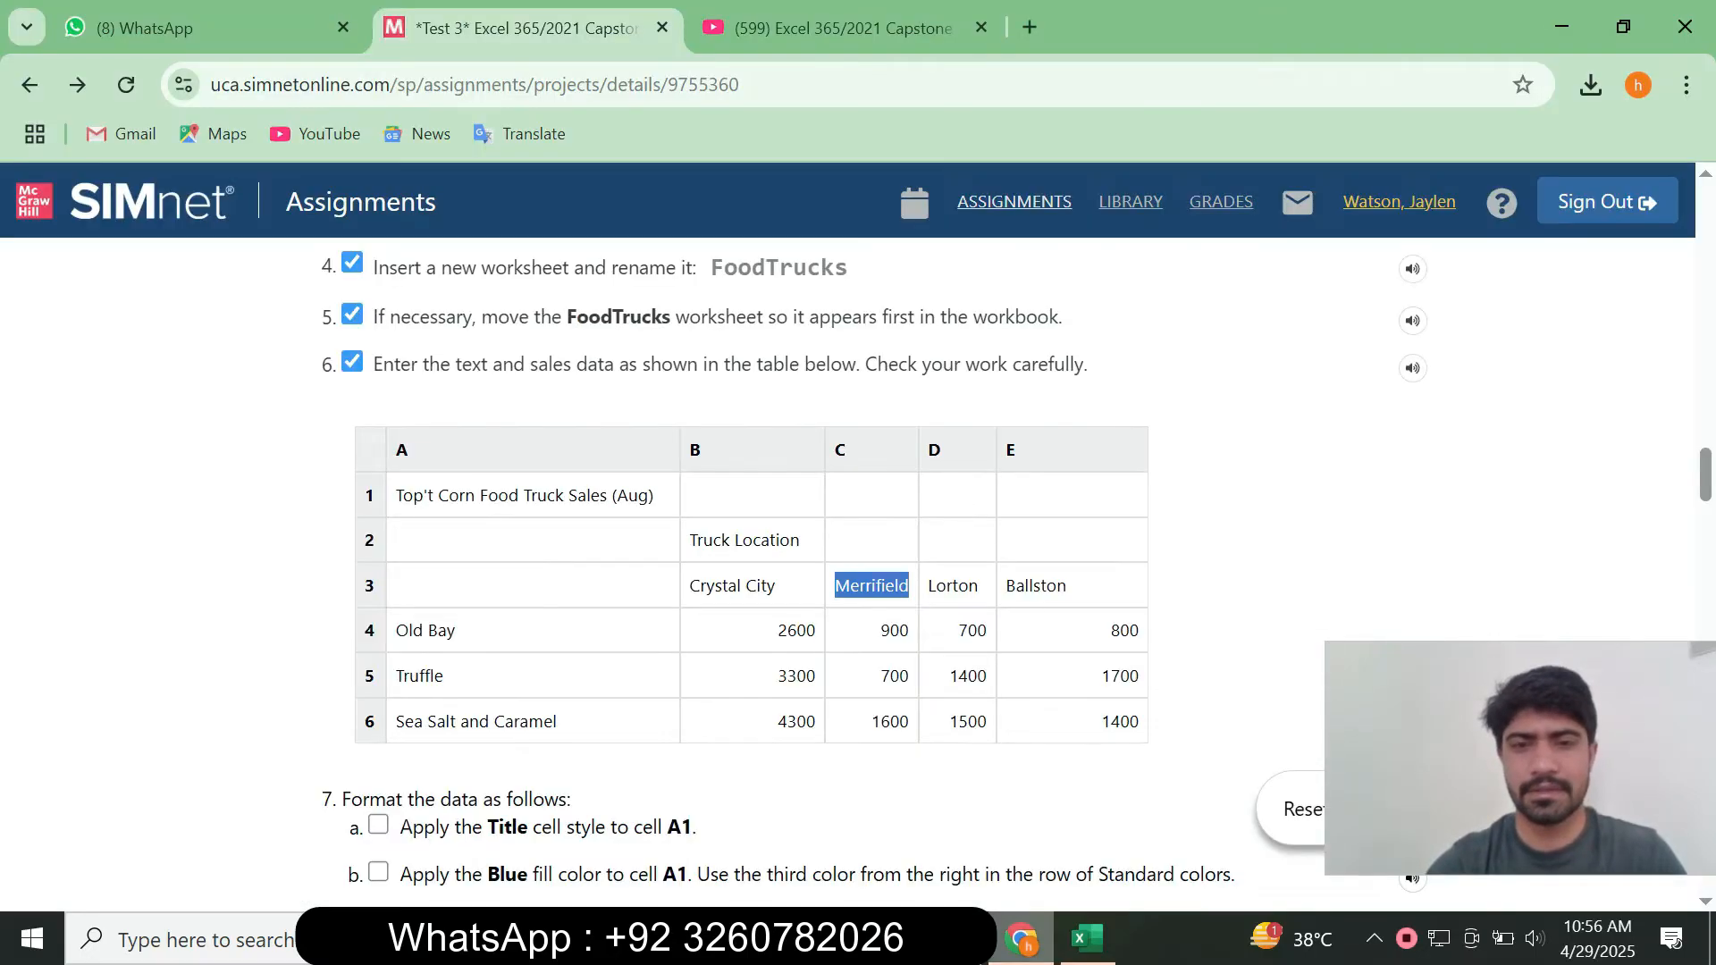
pyautogui.moveTo(980, 586); pyautogui.dragTo(927, 586)
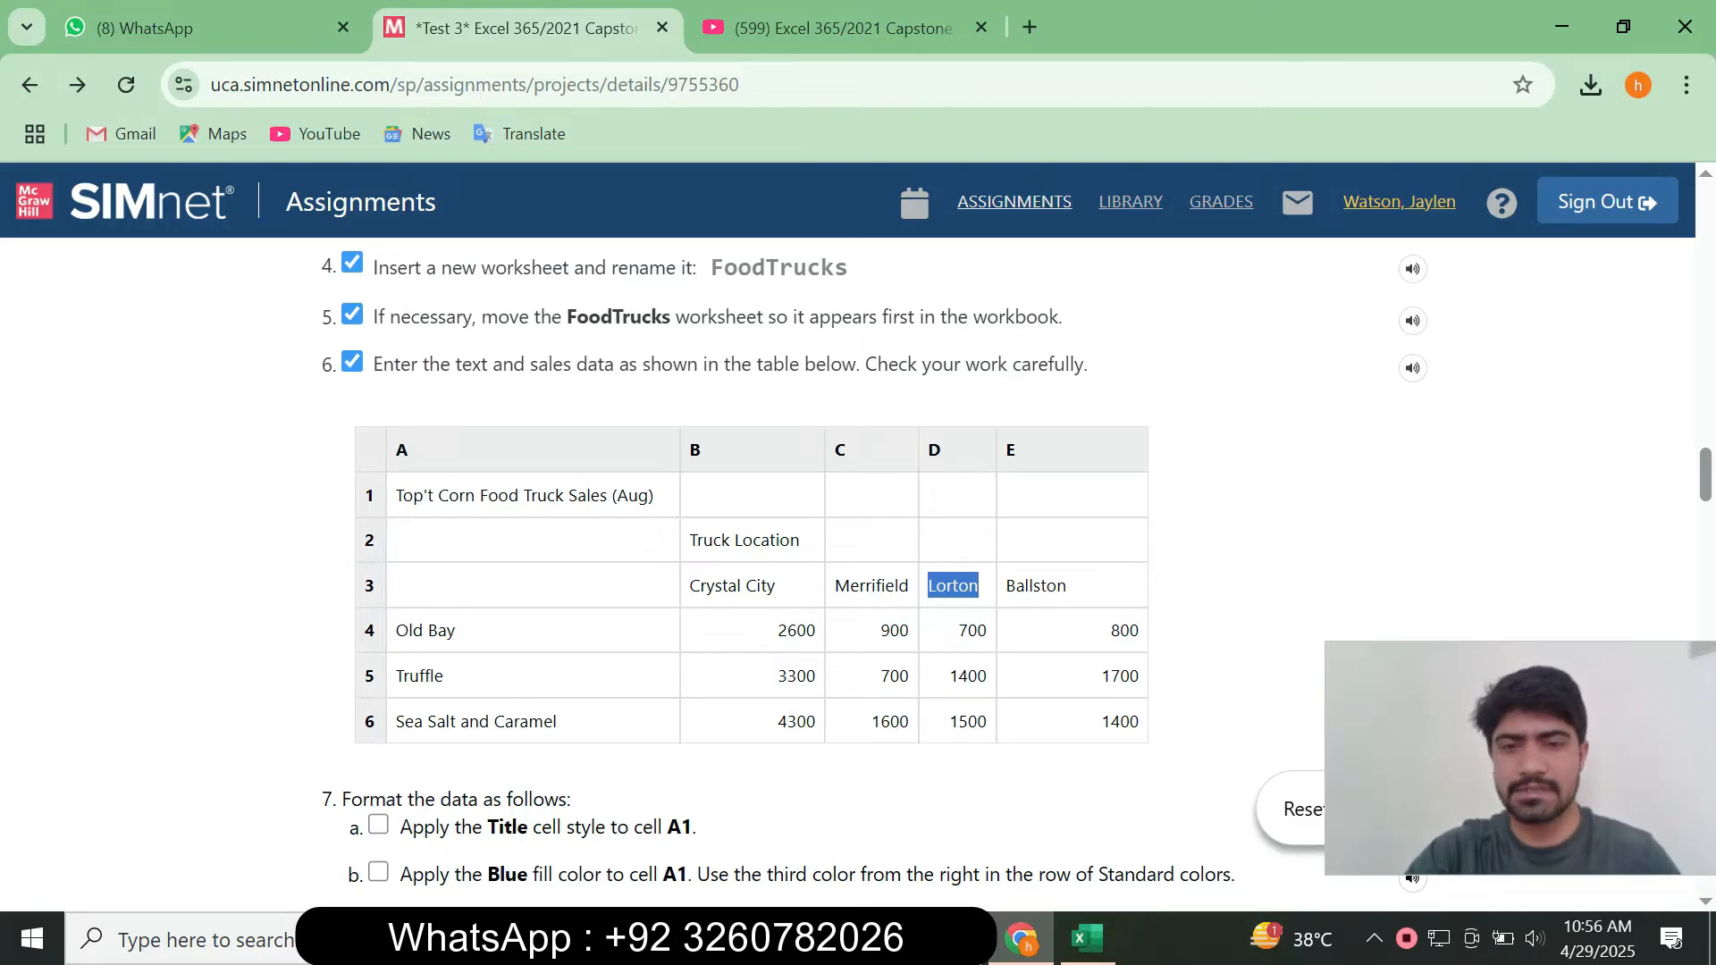
pyautogui.click(1087, 937)
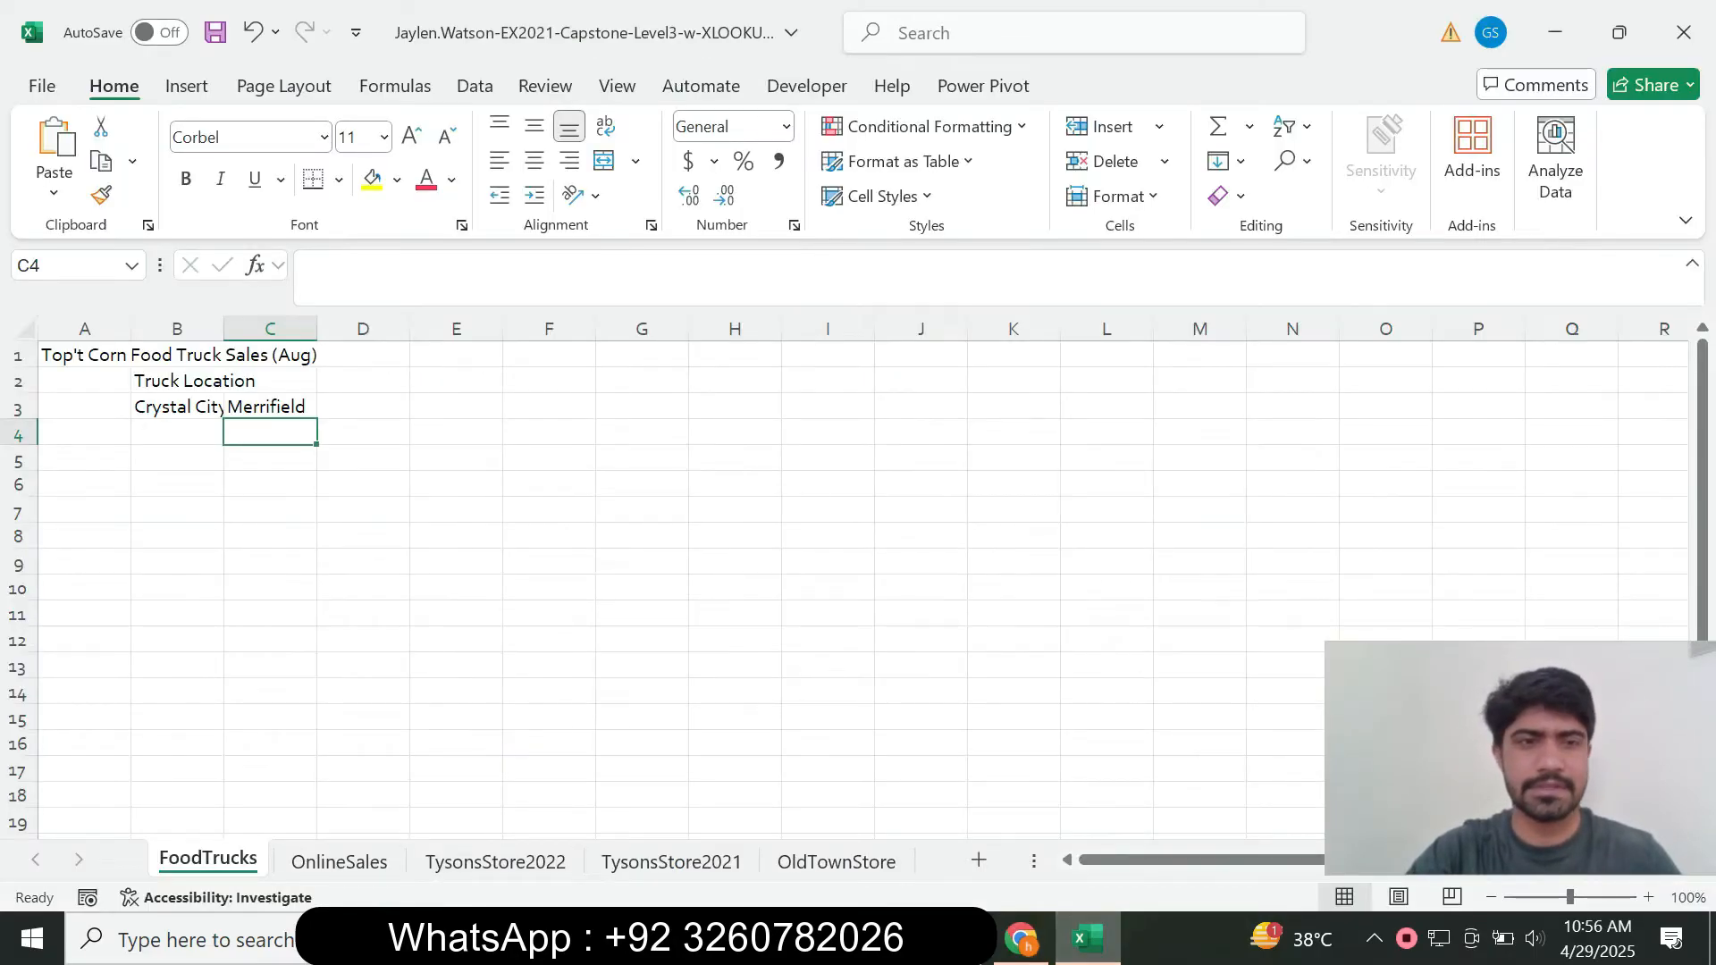
pyautogui.click(363, 406)
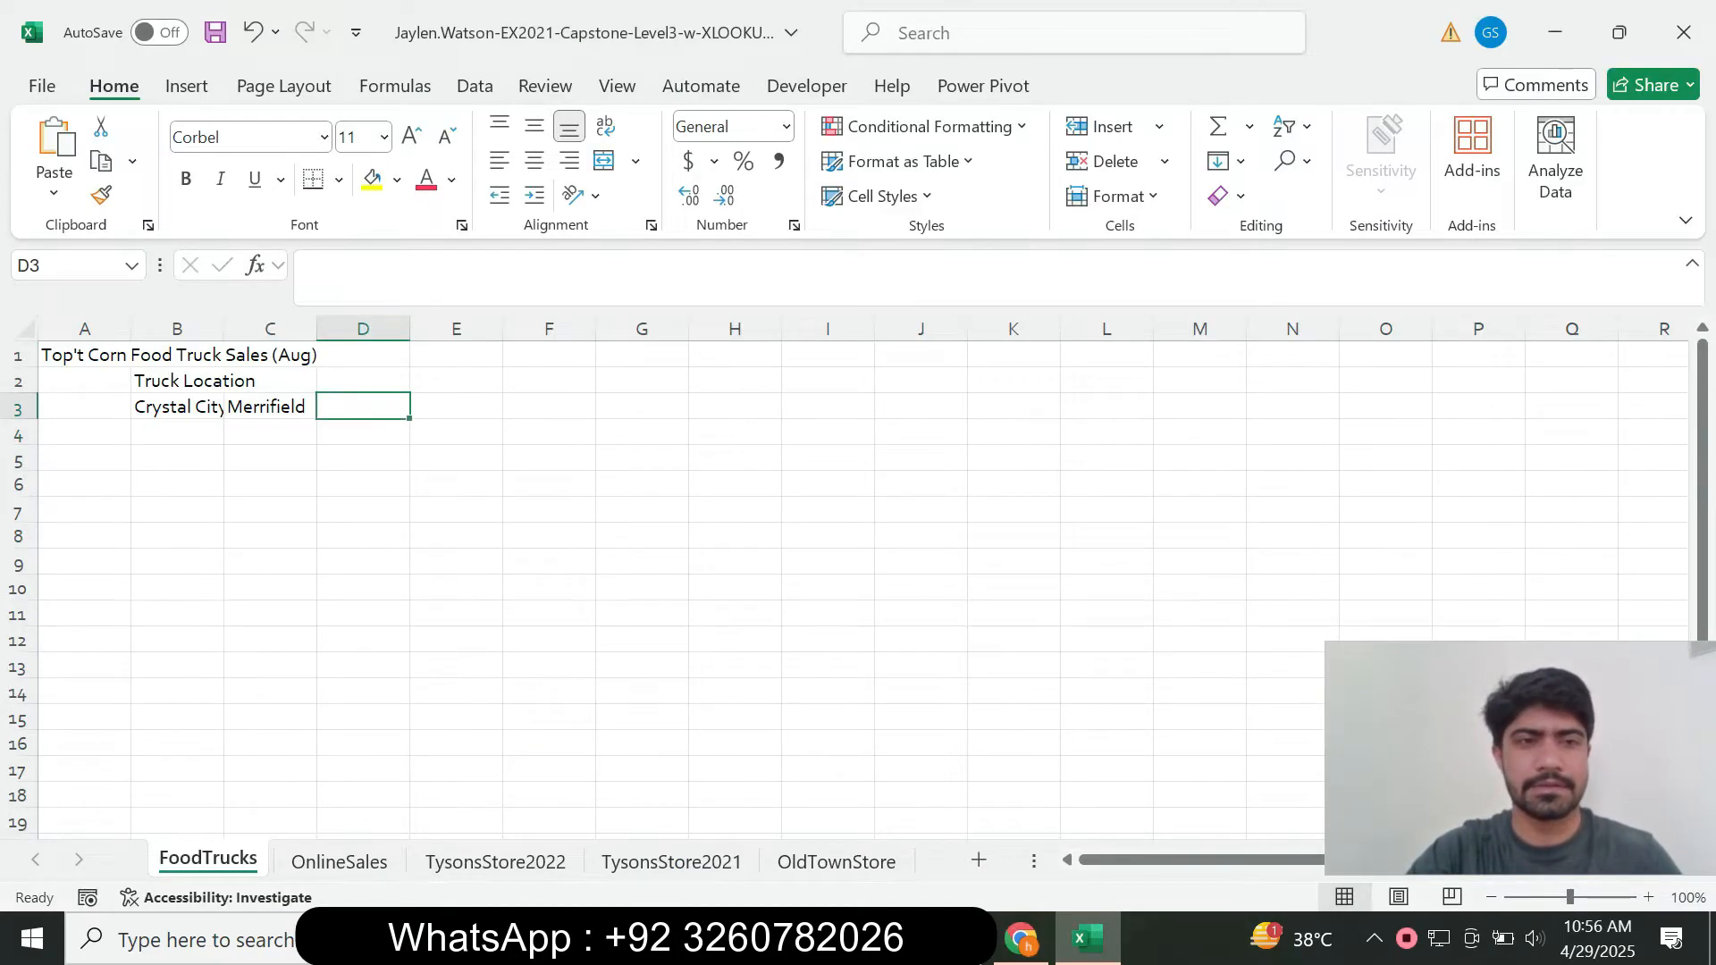
pyautogui.click(308, 266)
pyautogui.write('Lorton')
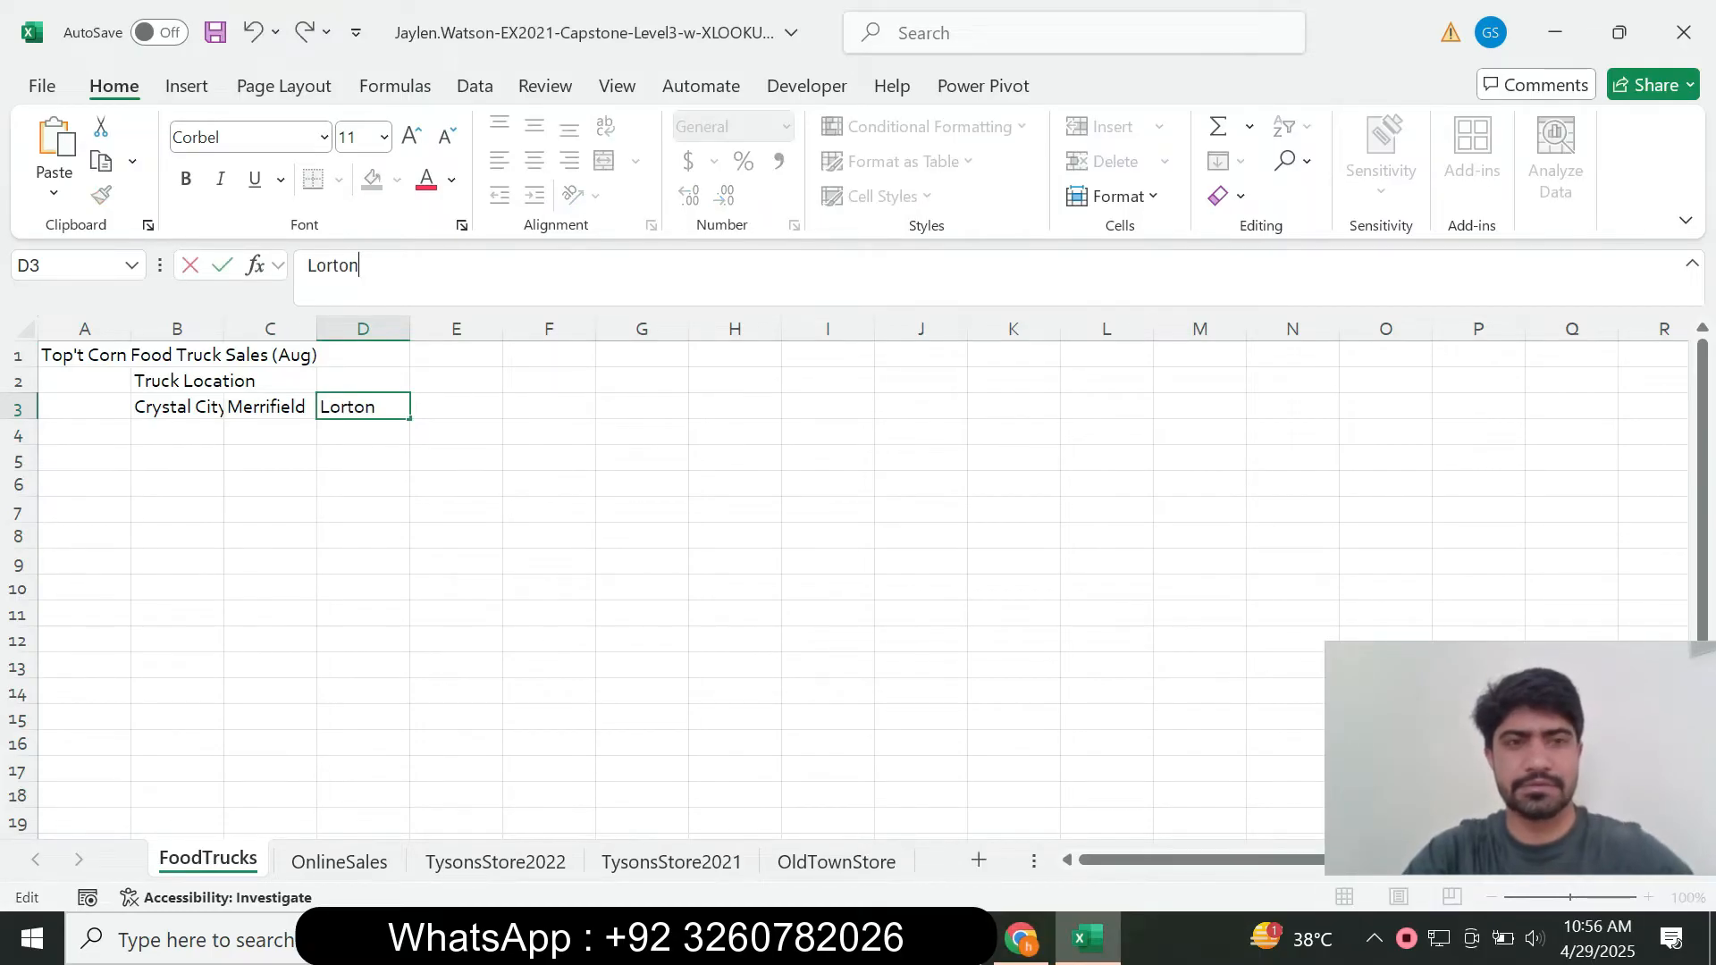
pyautogui.press('Return')
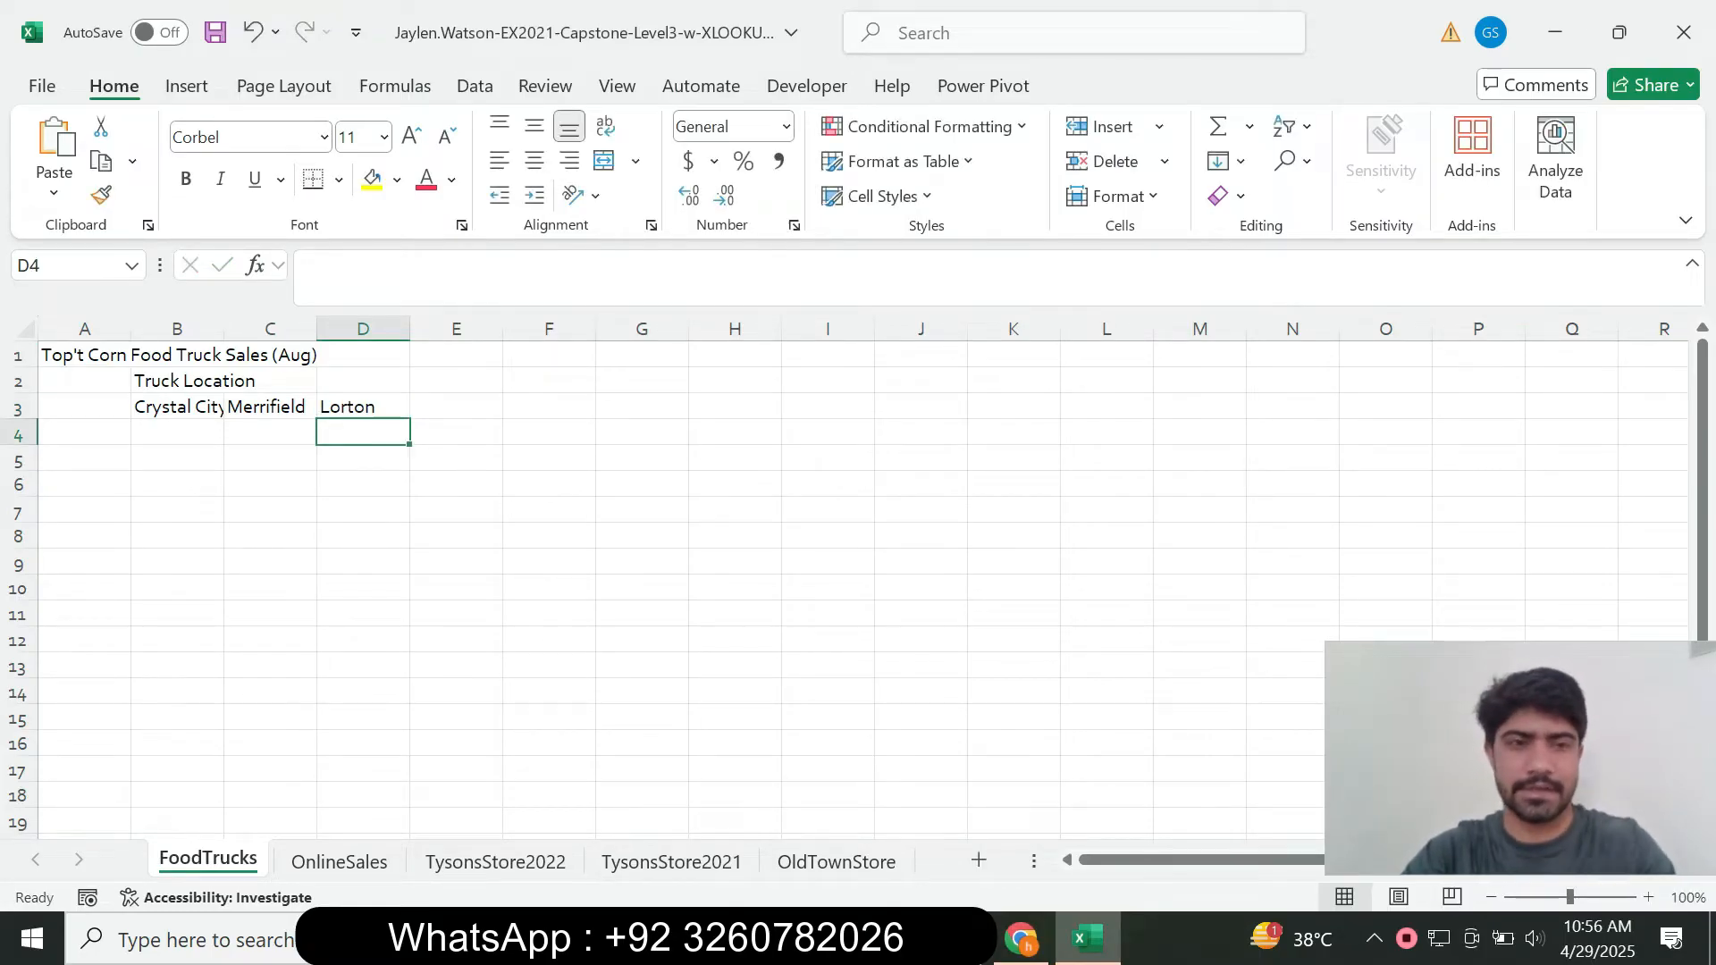
# Copy "Ballston" from the SIMnet table into cell E3 of the Excel FoodTrucks worksheet.
pyautogui.hotkey('alt', 'Tab')
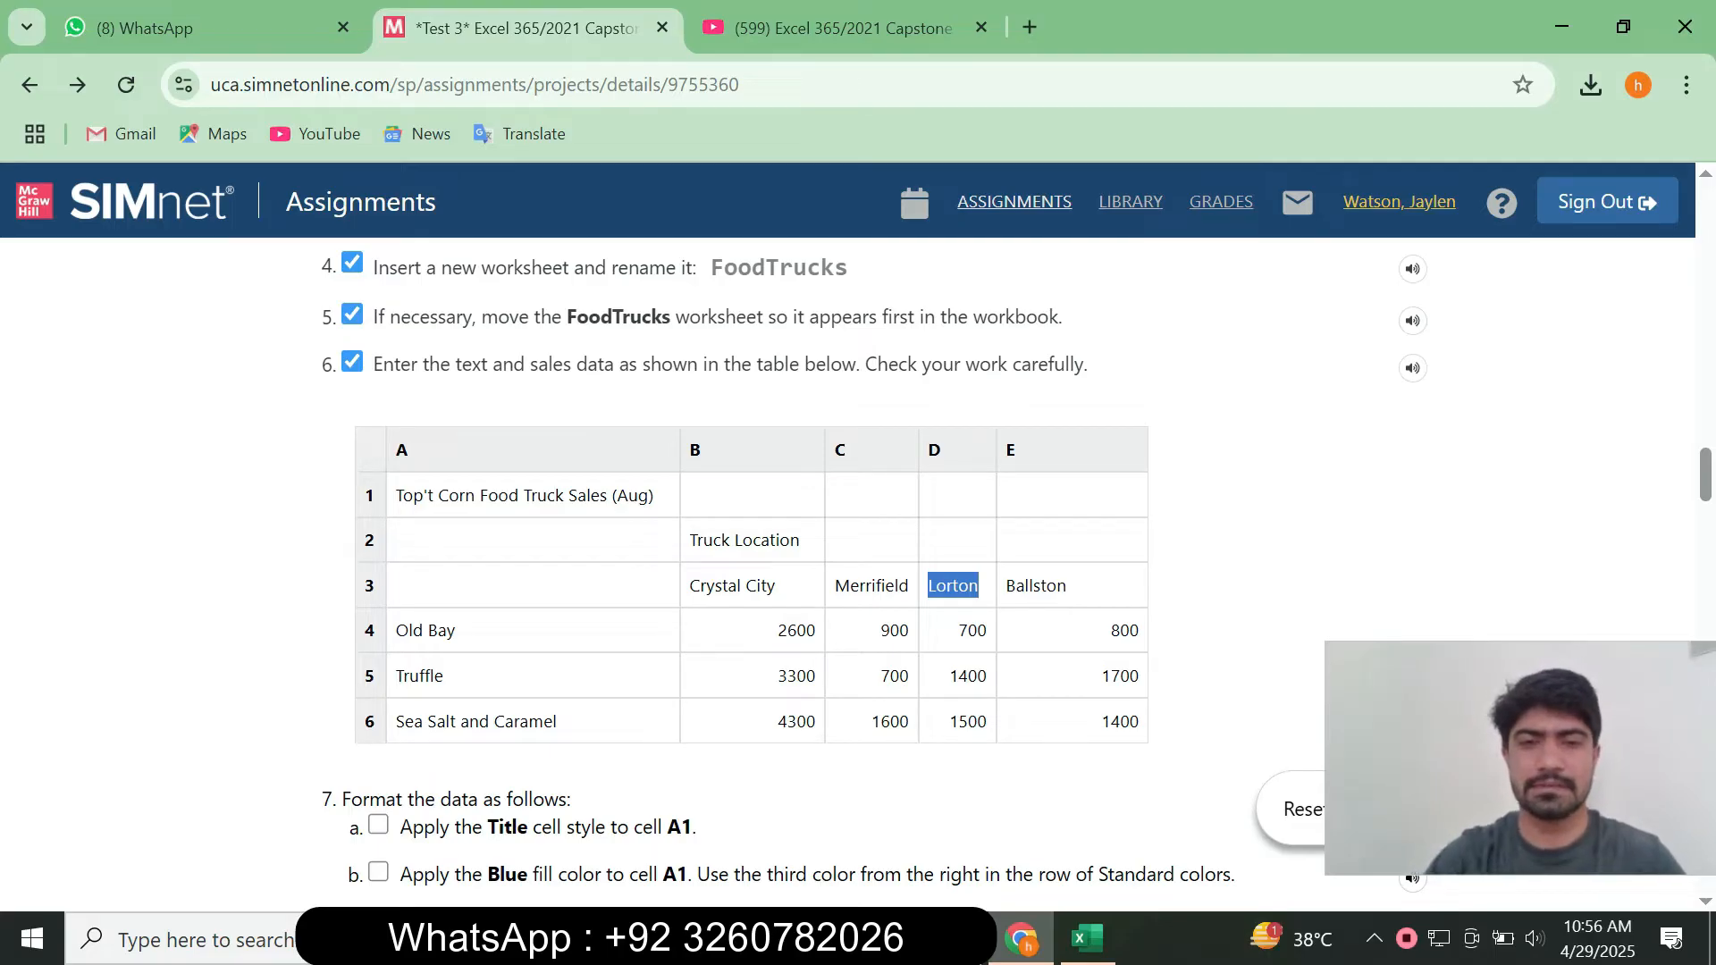
pyautogui.moveTo(1076, 586); pyautogui.dragTo(1005, 587)
pyautogui.hotkey('ctrl', 'c')
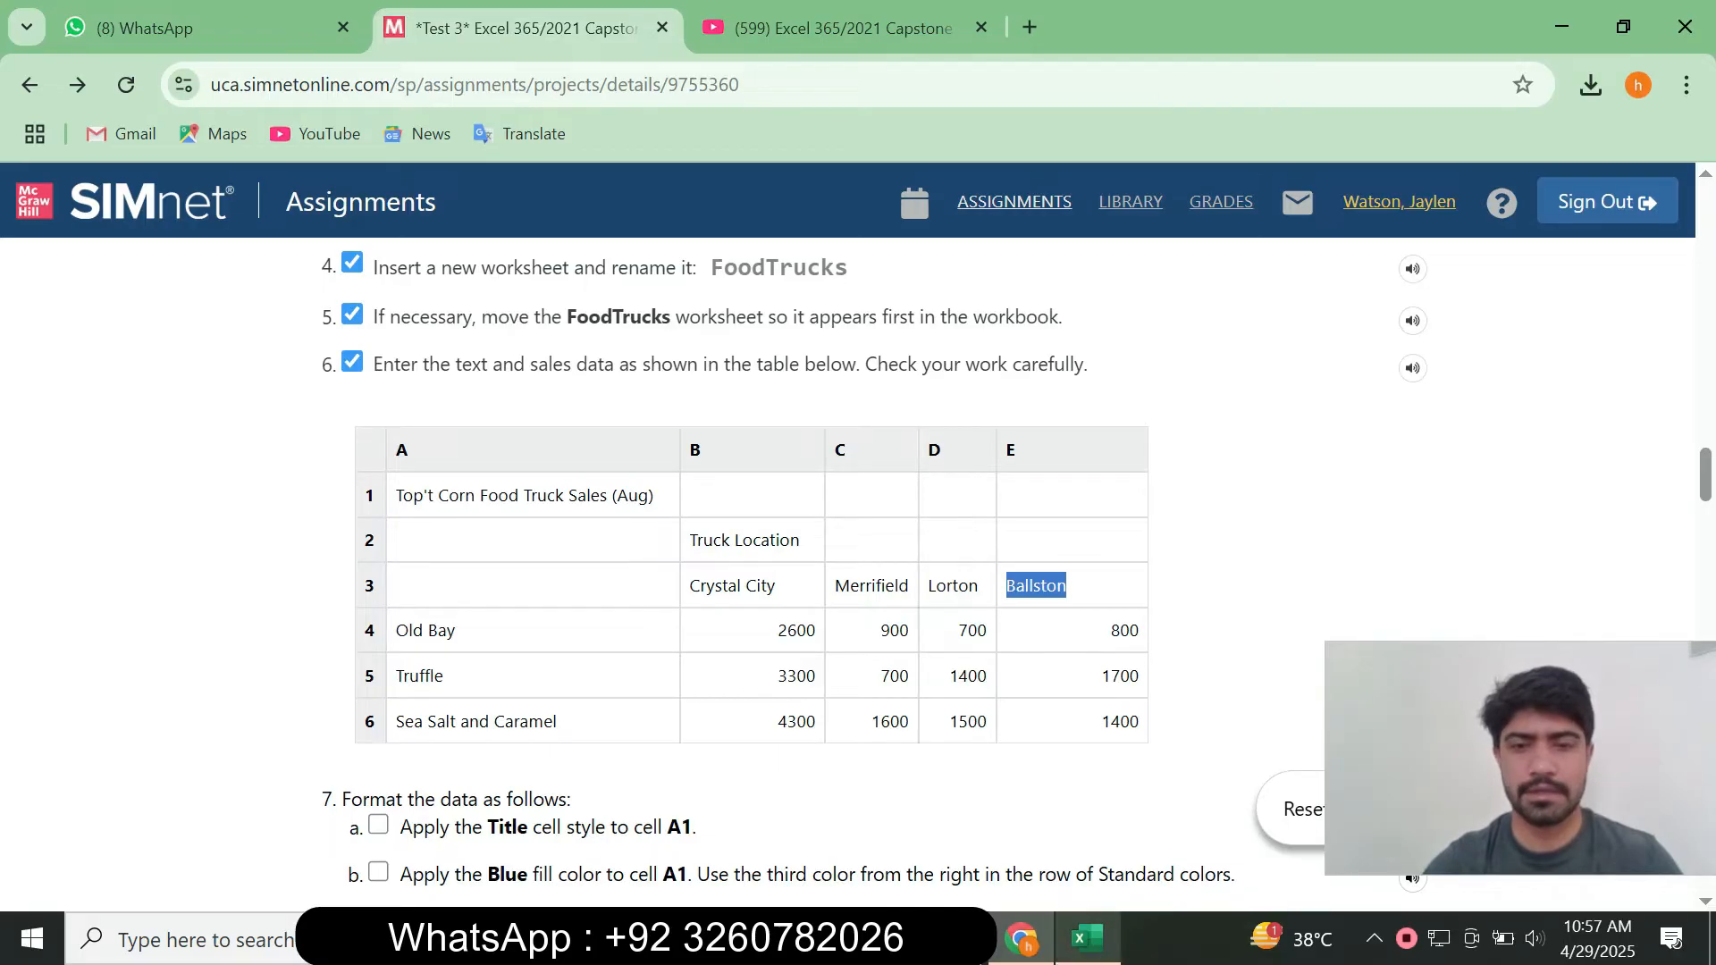
pyautogui.click(1088, 939)
pyautogui.click(456, 407)
pyautogui.click(344, 268)
pyautogui.hotkey('ctrl', 'v')
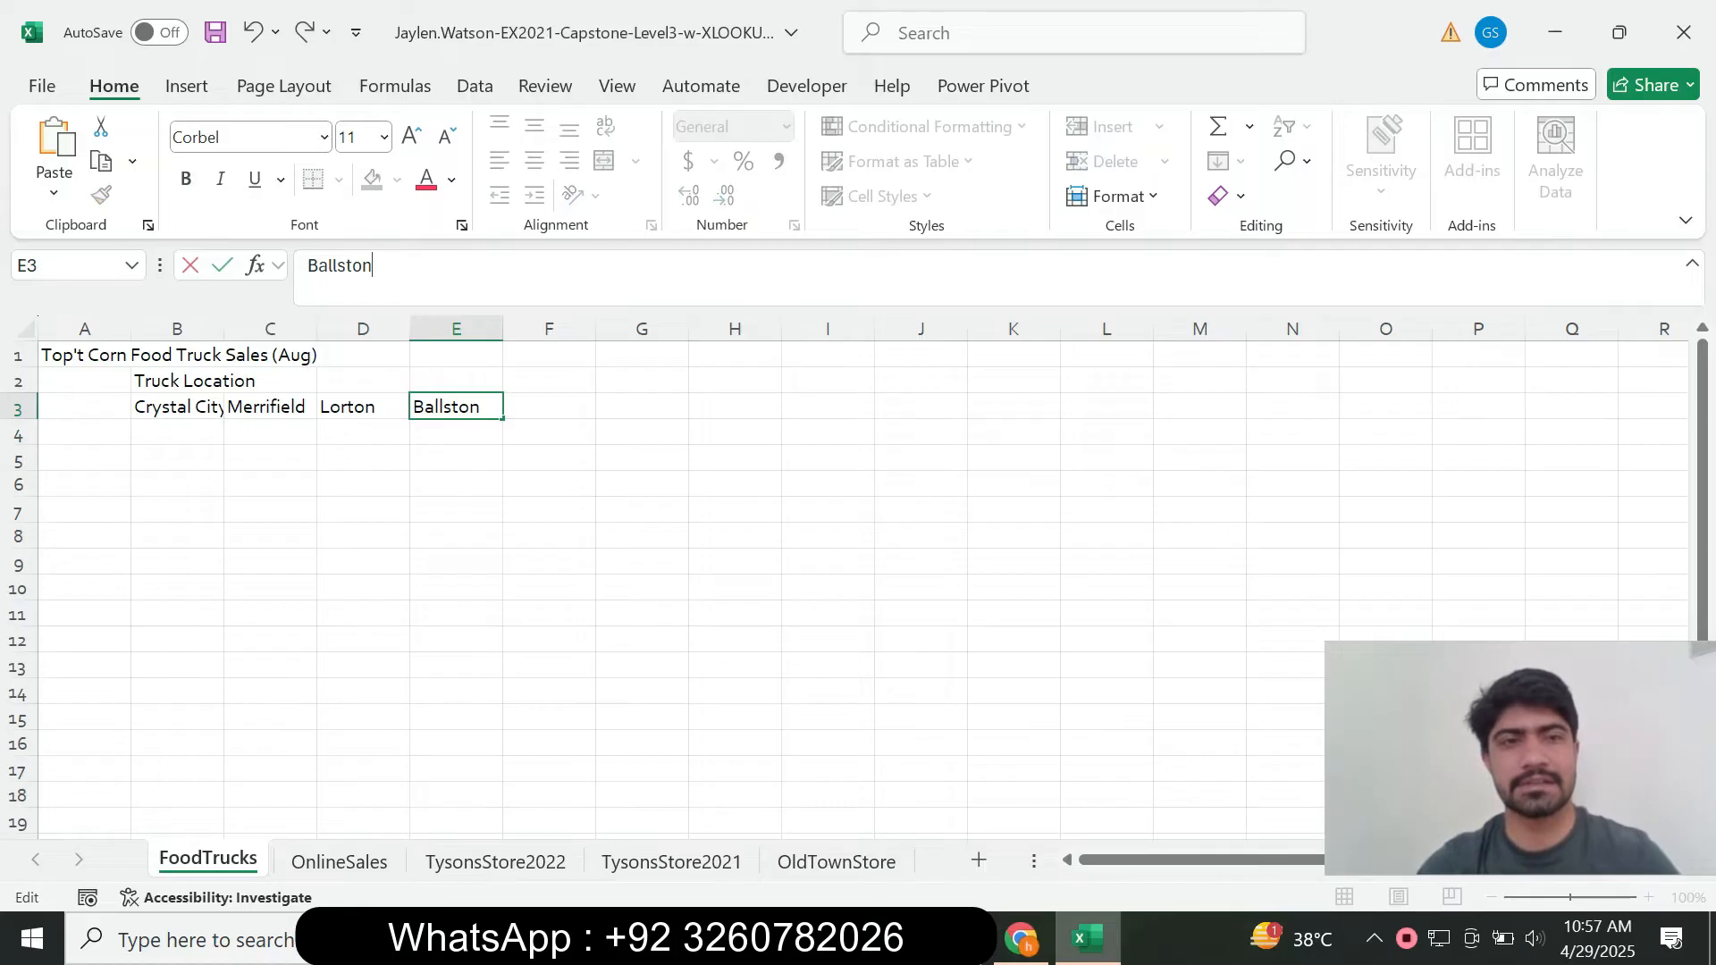
pyautogui.press('Return')
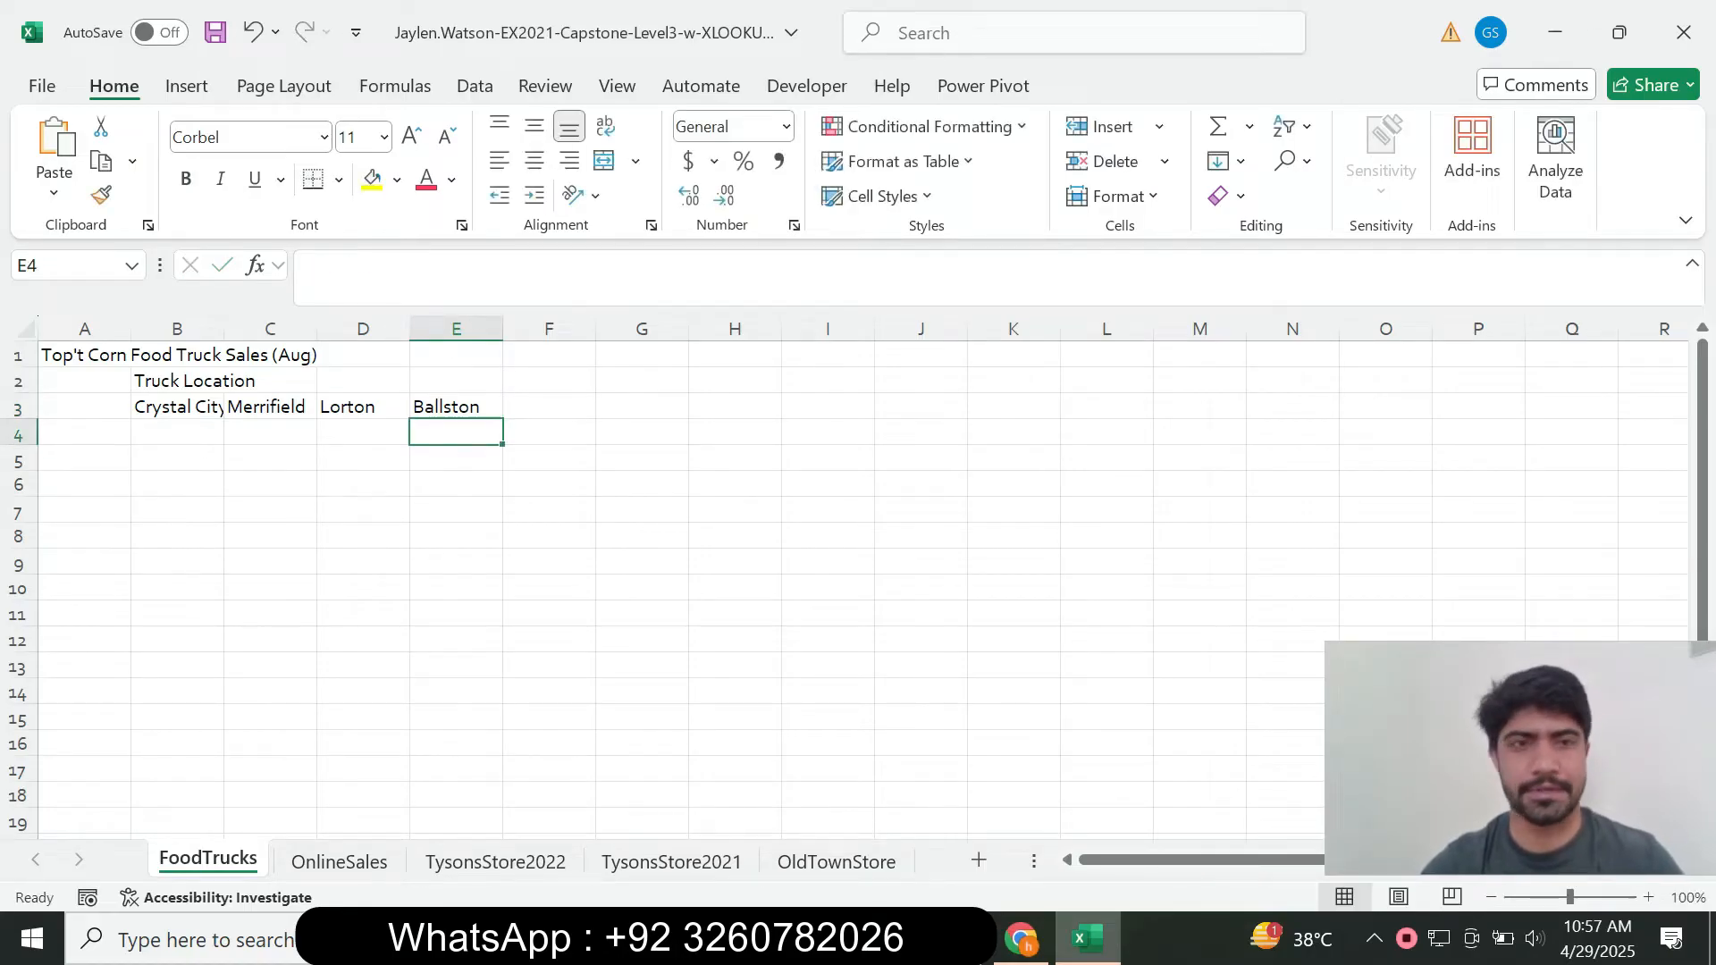
# Copy the flavor name "Old Bay" from the SIMnet table into cell A4 of the Excel FoodTrucks worksheet.
pyautogui.click(1021, 939)
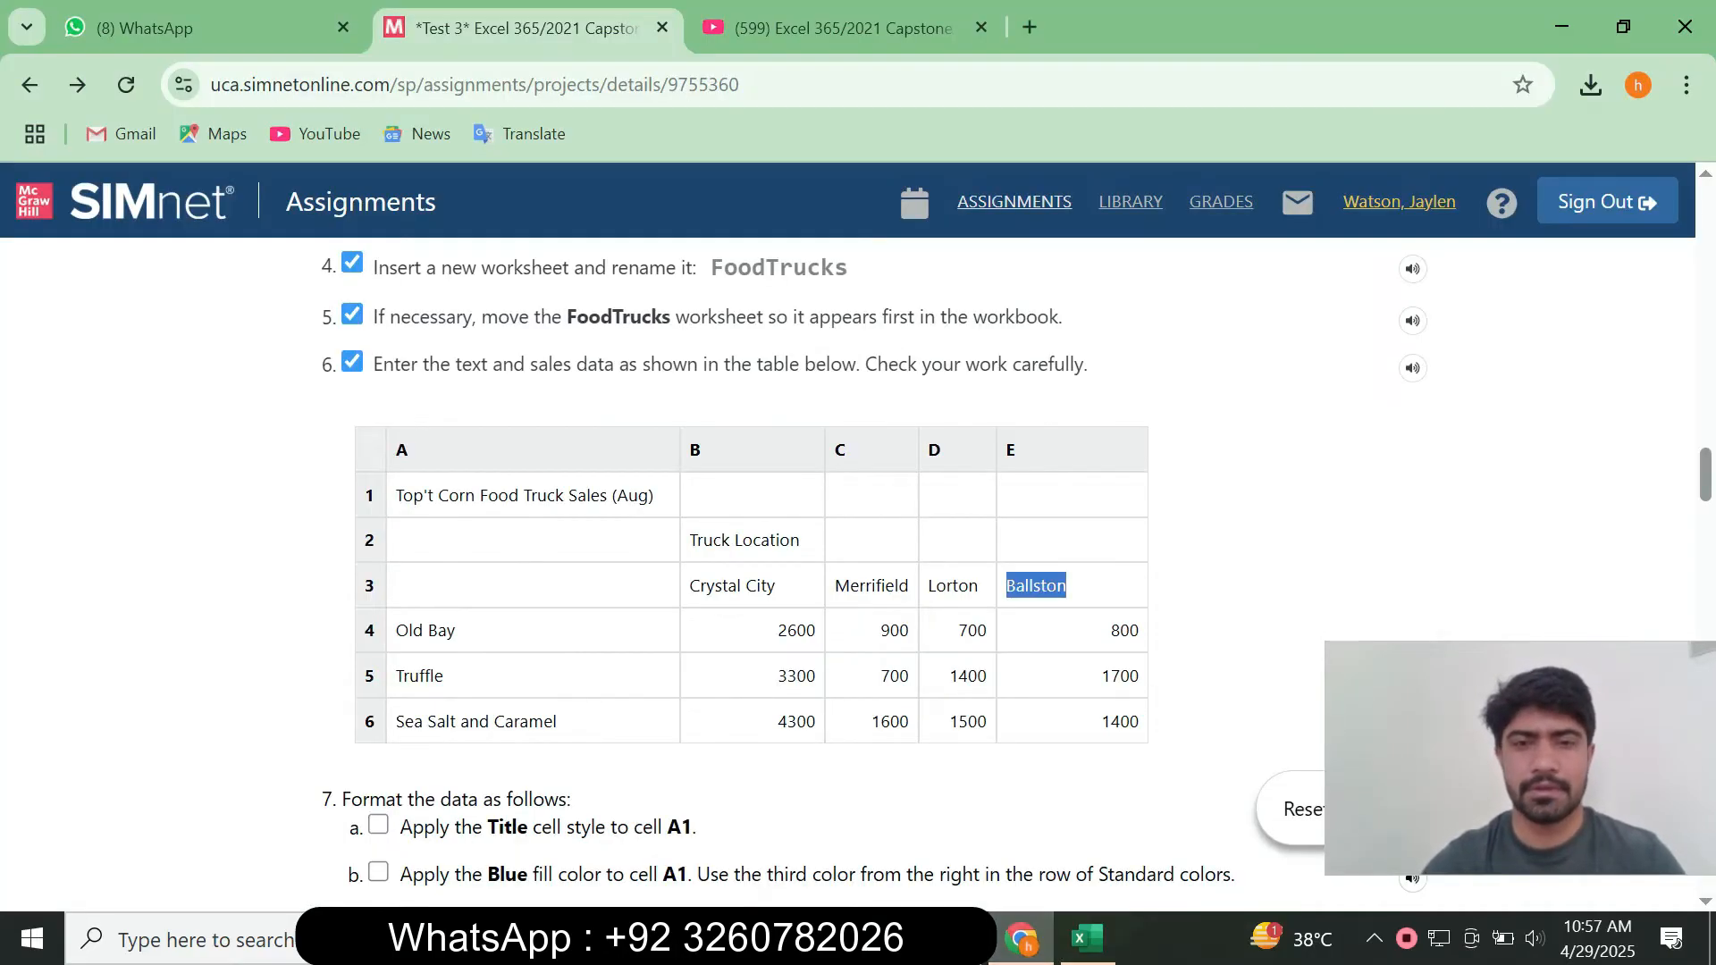
pyautogui.moveTo(455, 630); pyautogui.dragTo(396, 630)
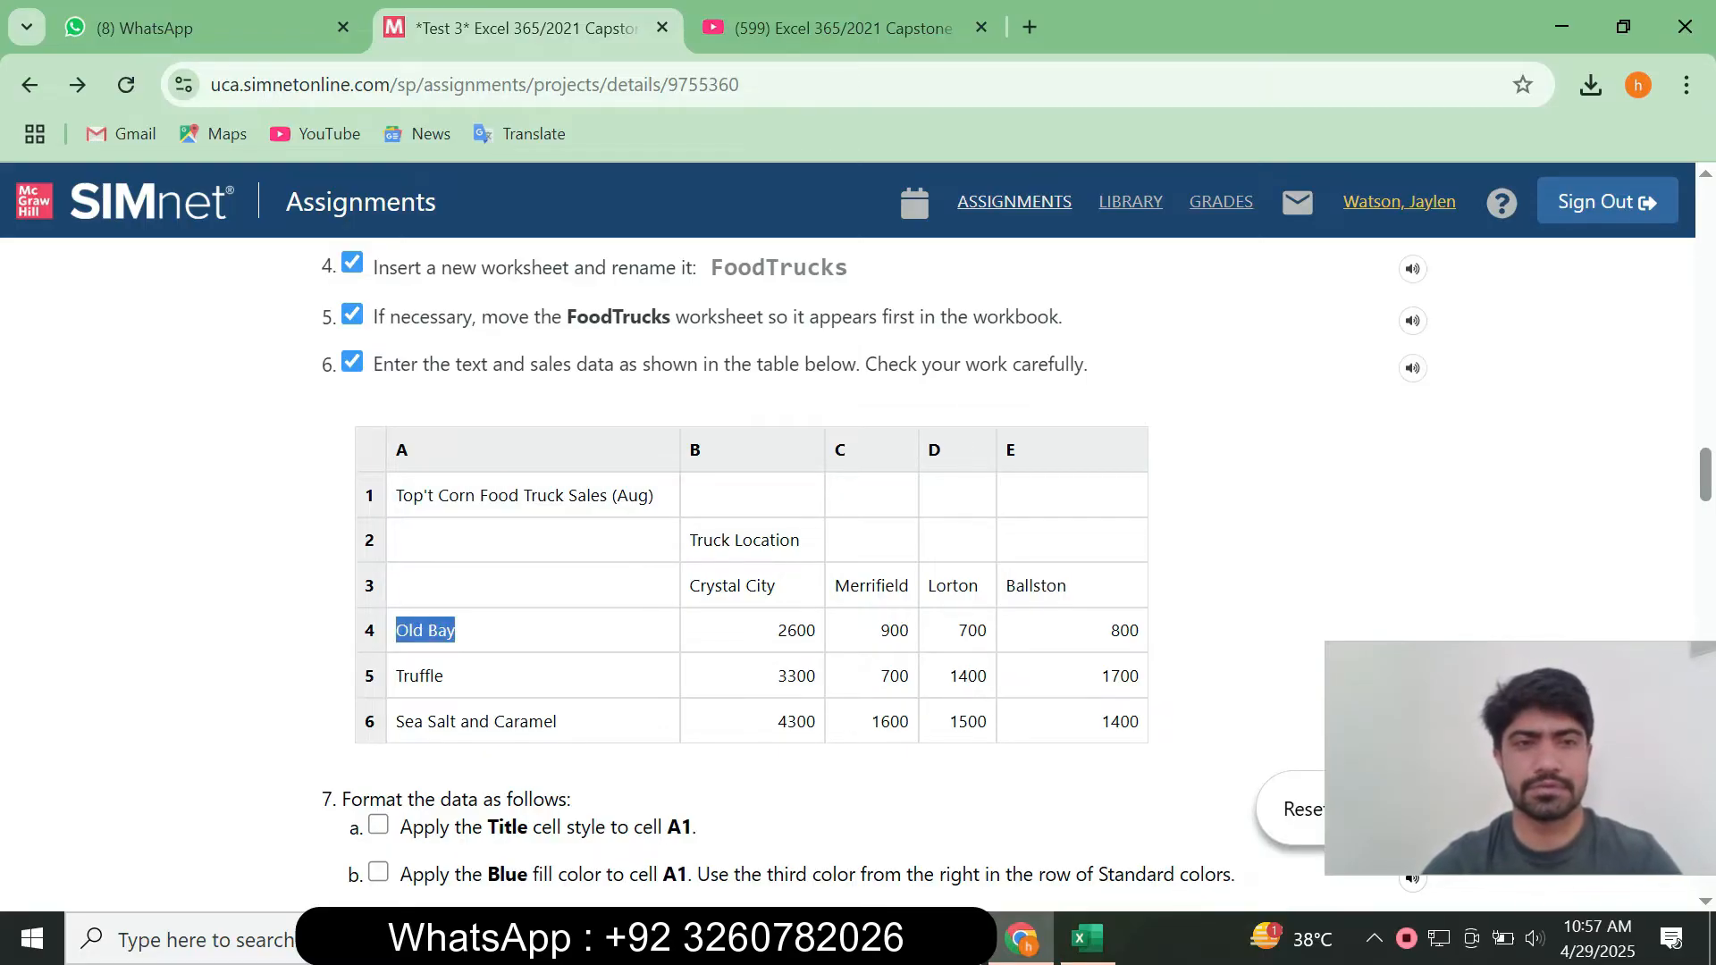
pyautogui.click(1087, 938)
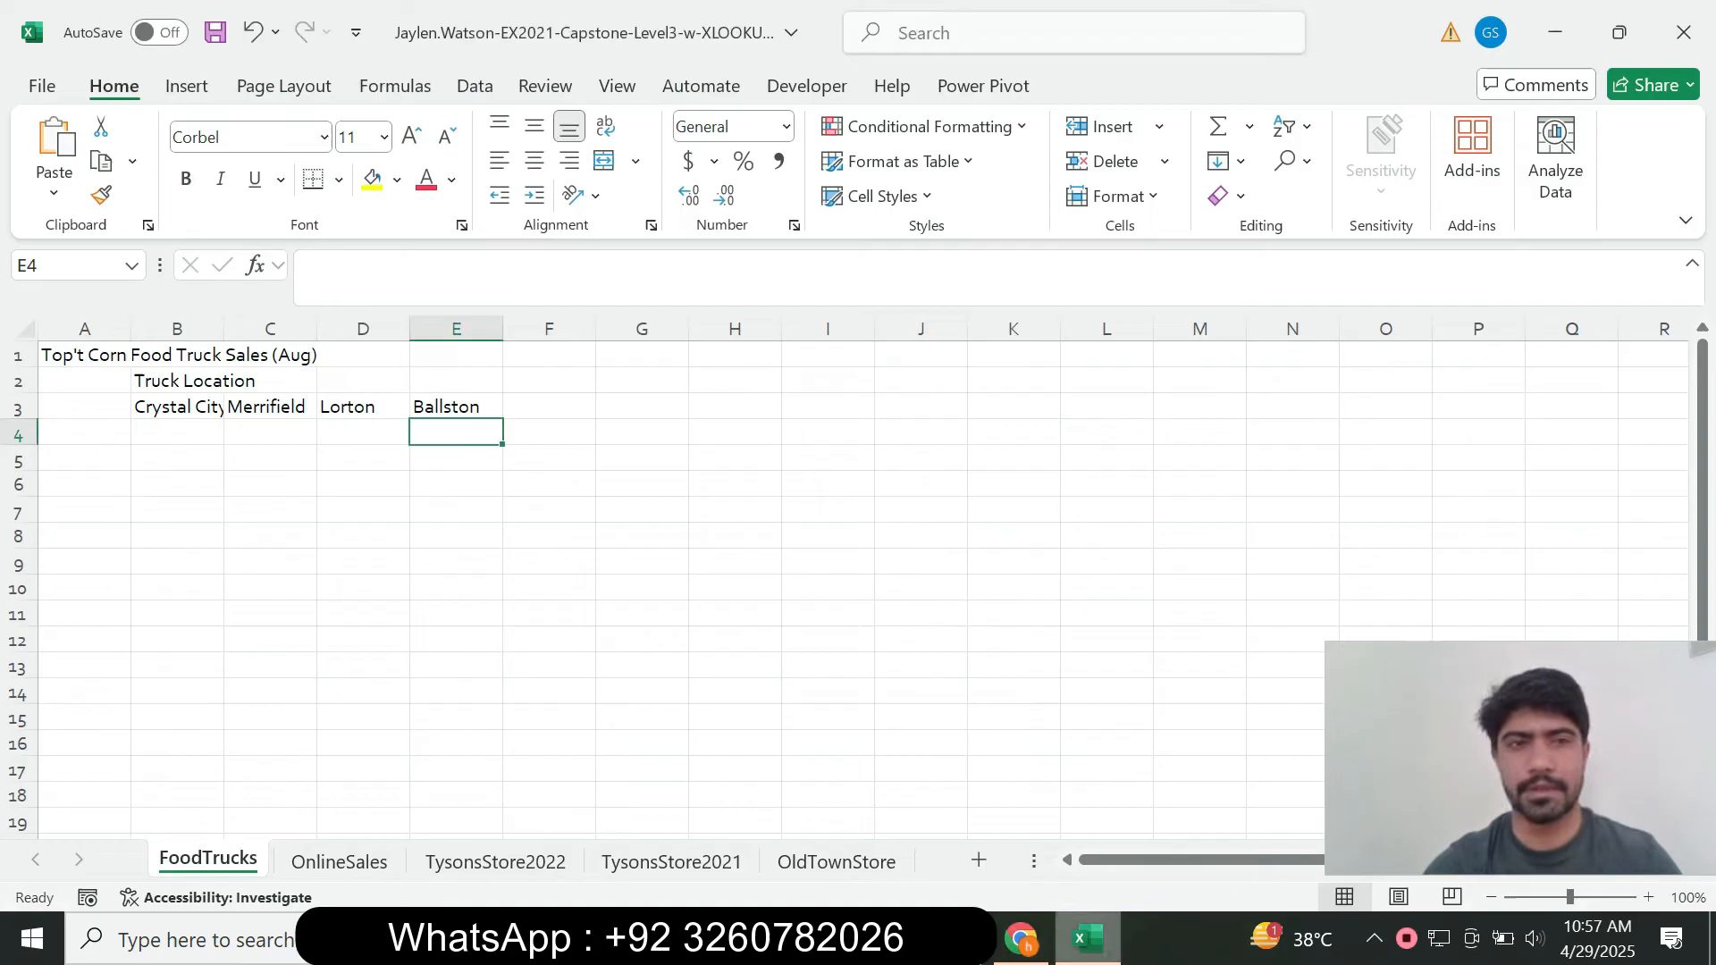
pyautogui.click(85, 433)
pyautogui.write('Old Bay')
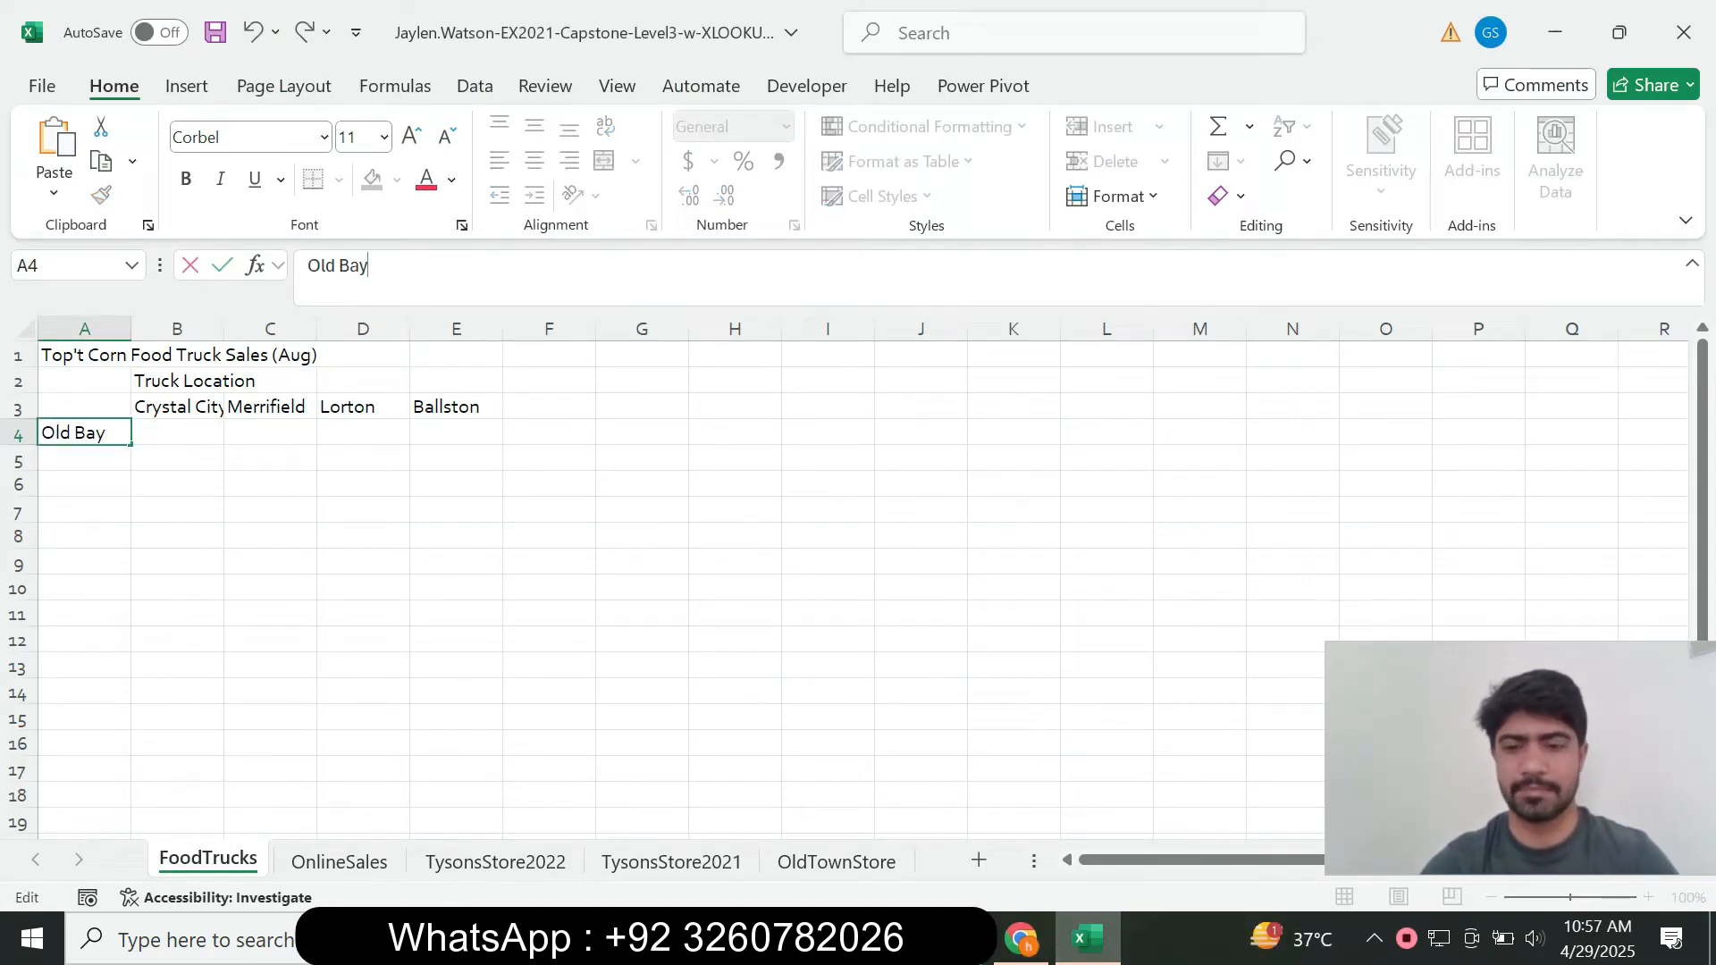
pyautogui.press('Return')
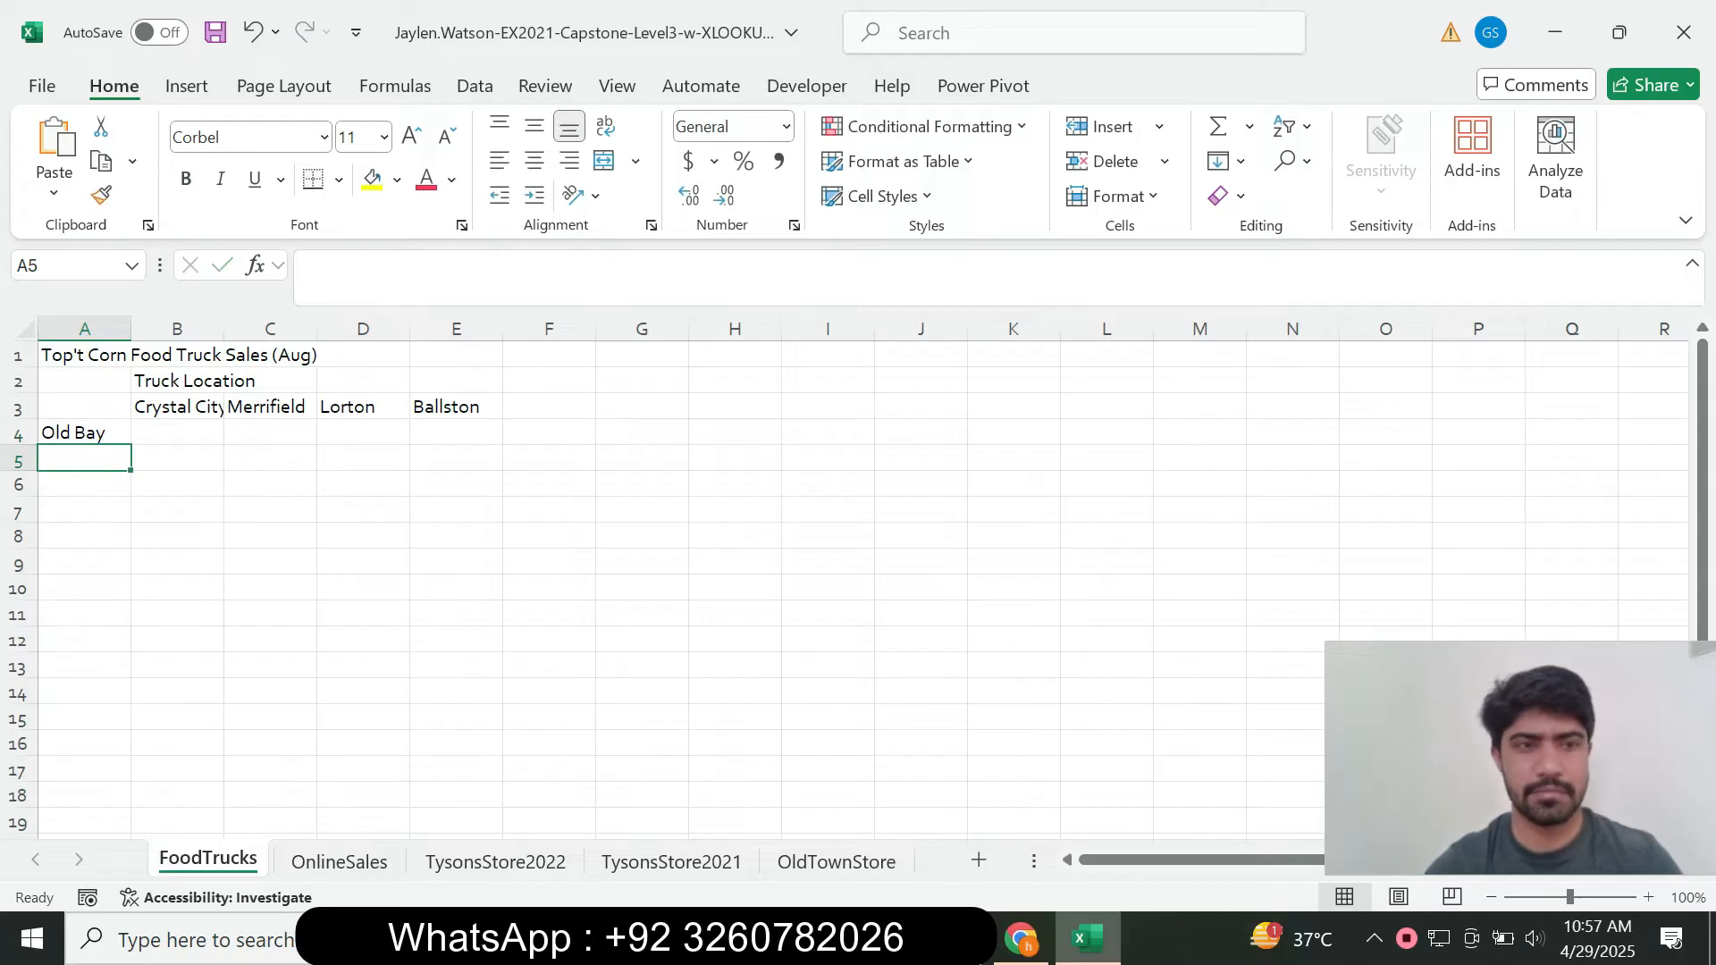
# Copy the Old Bay sales value 2600 for Crystal City from the SIMnet table into cell B4 of the Excel FoodTrucks worksheet.
pyautogui.click(1020, 939)
pyautogui.moveTo(776, 631); pyautogui.dragTo(815, 631)
pyautogui.hotkey('ctrl', 'c')
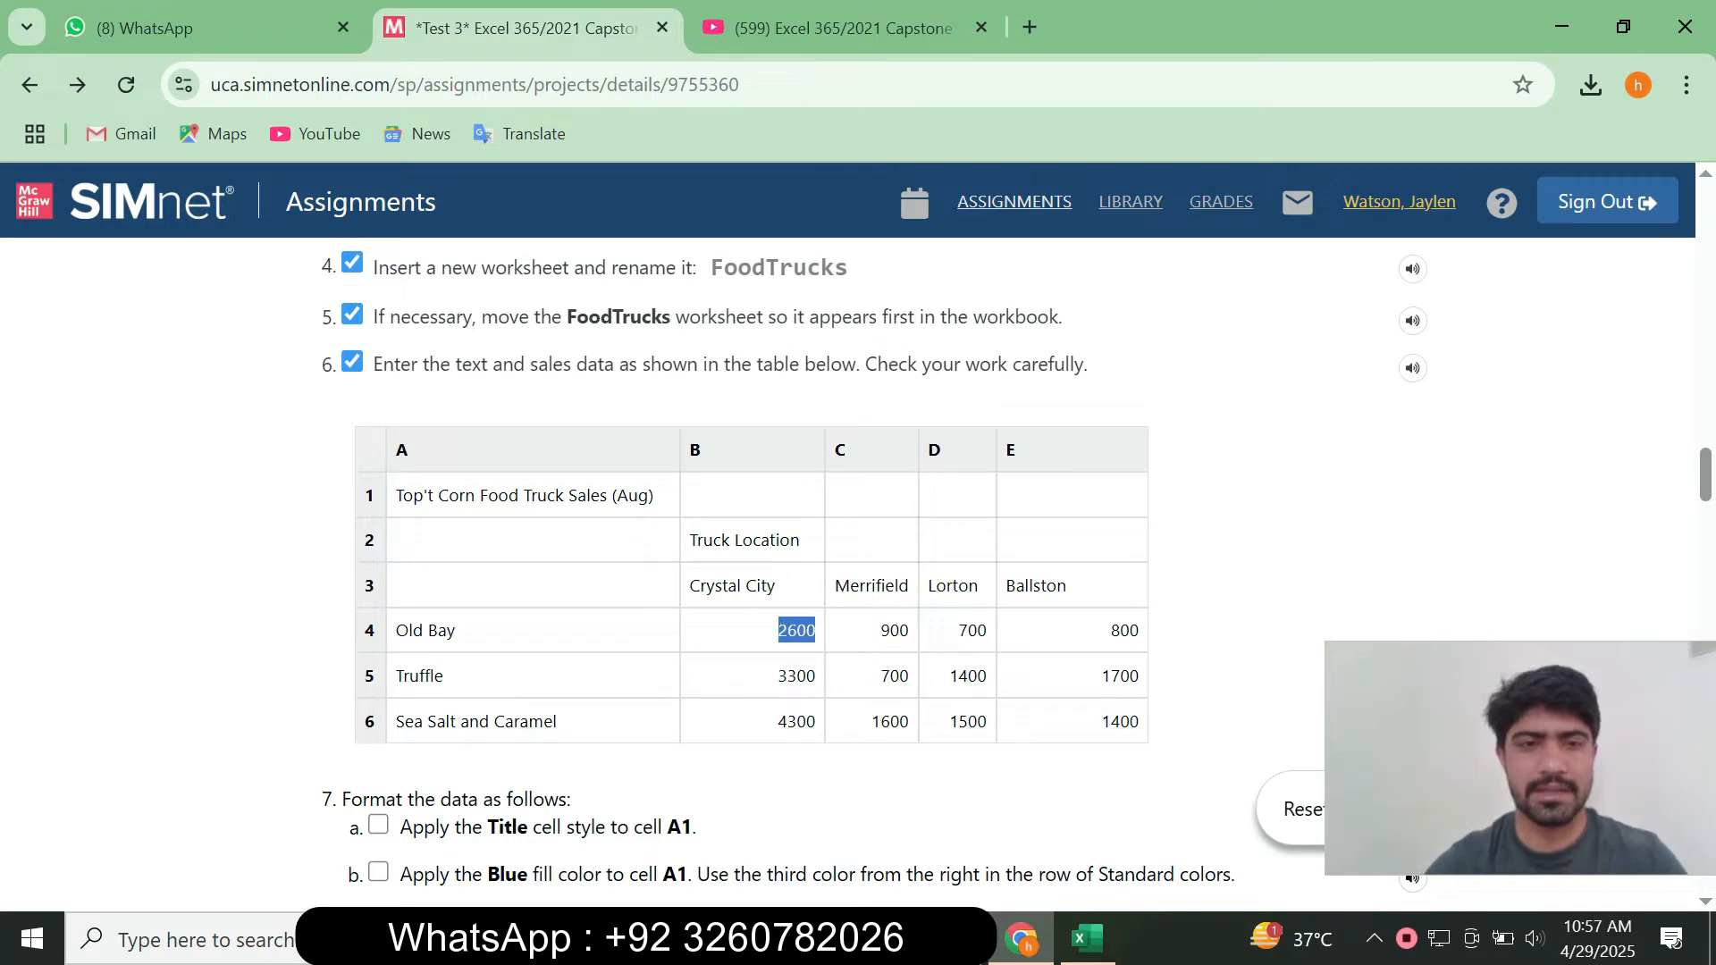
pyautogui.click(1087, 939)
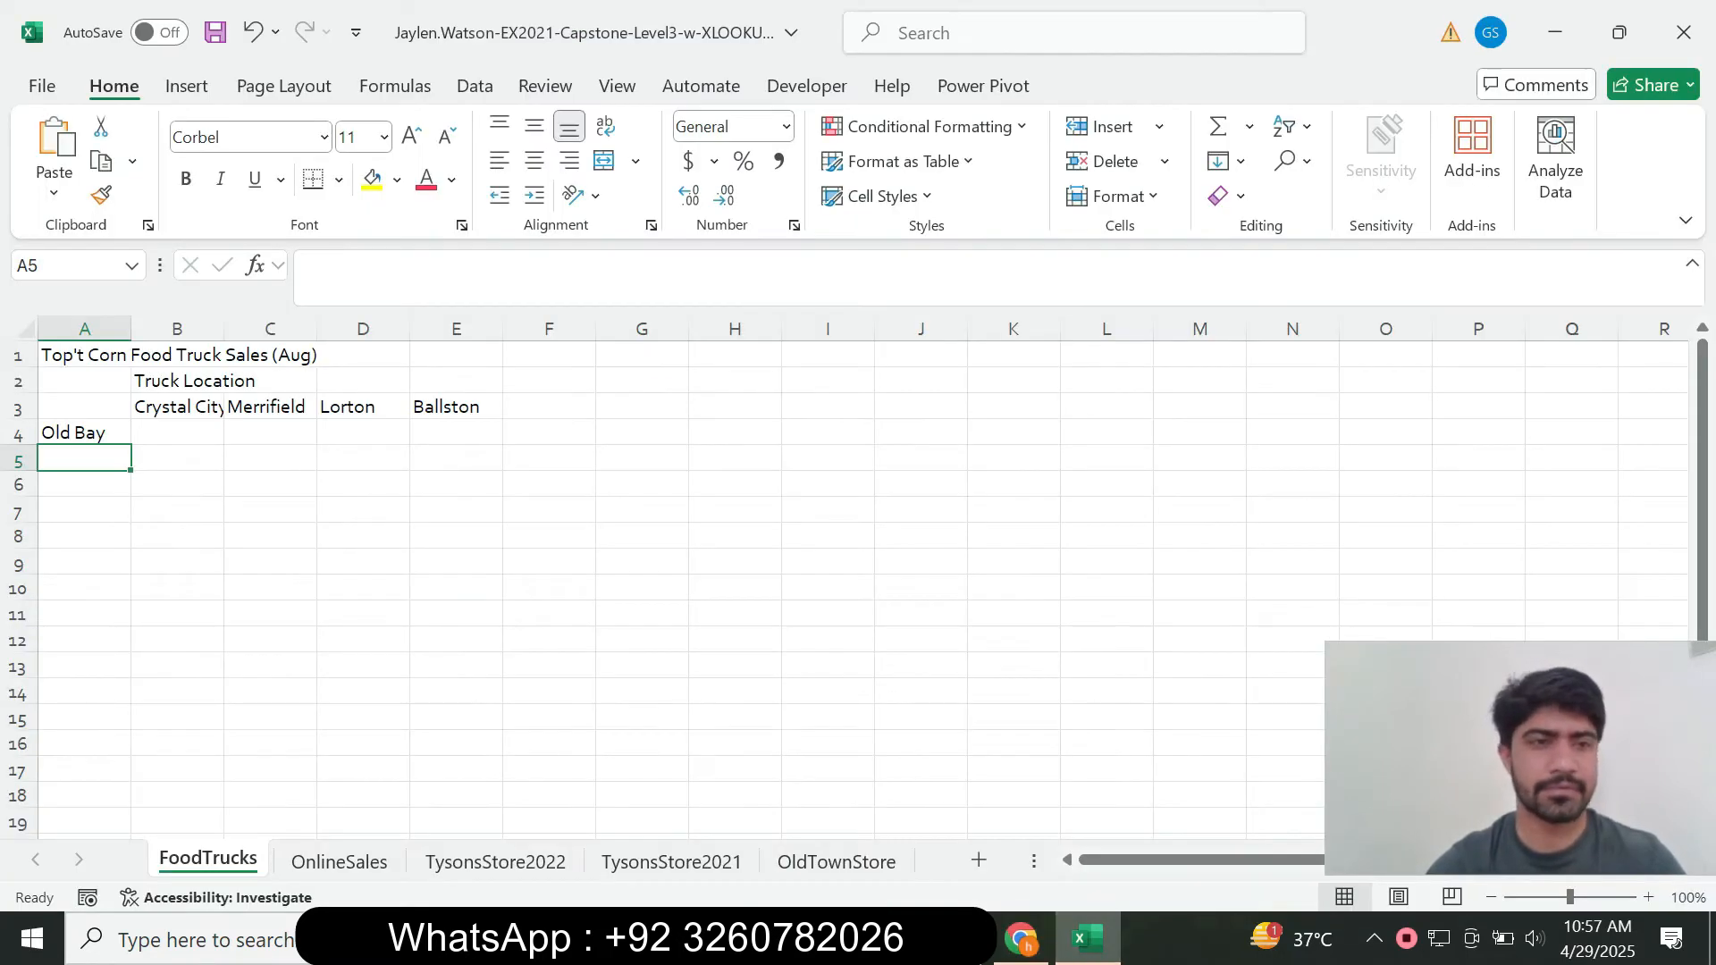
pyautogui.click(177, 432)
pyautogui.press('F2')
pyautogui.hotkey('ctrl', 'v')
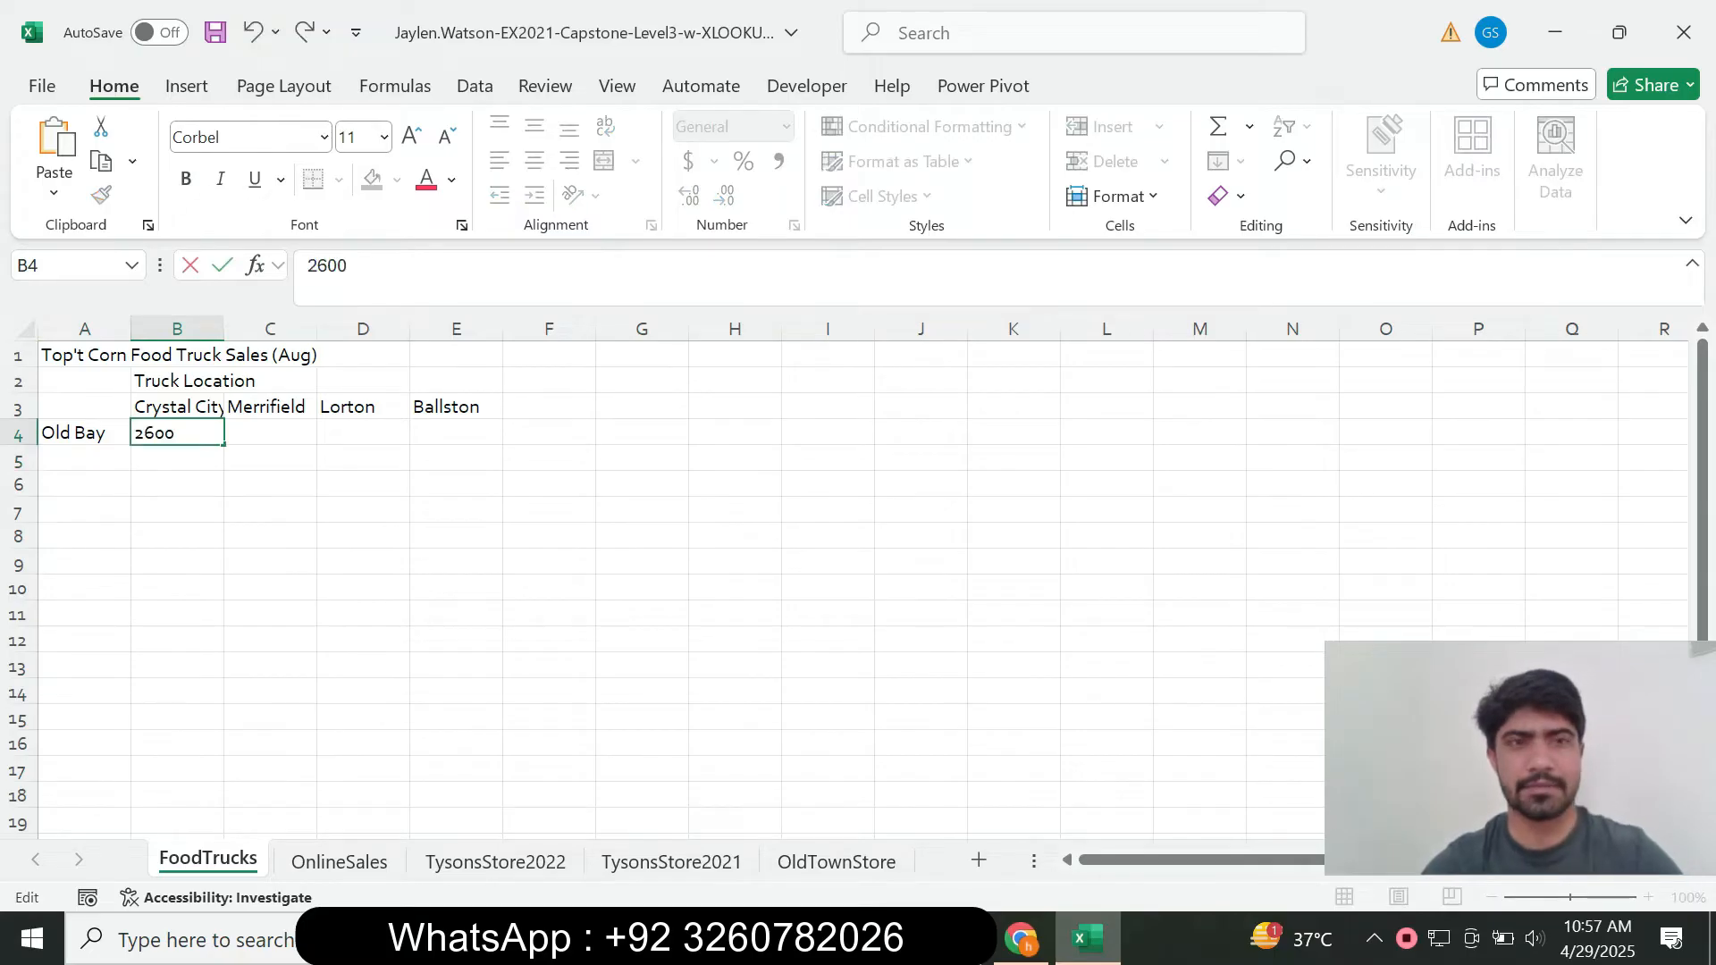
pyautogui.press('Return')
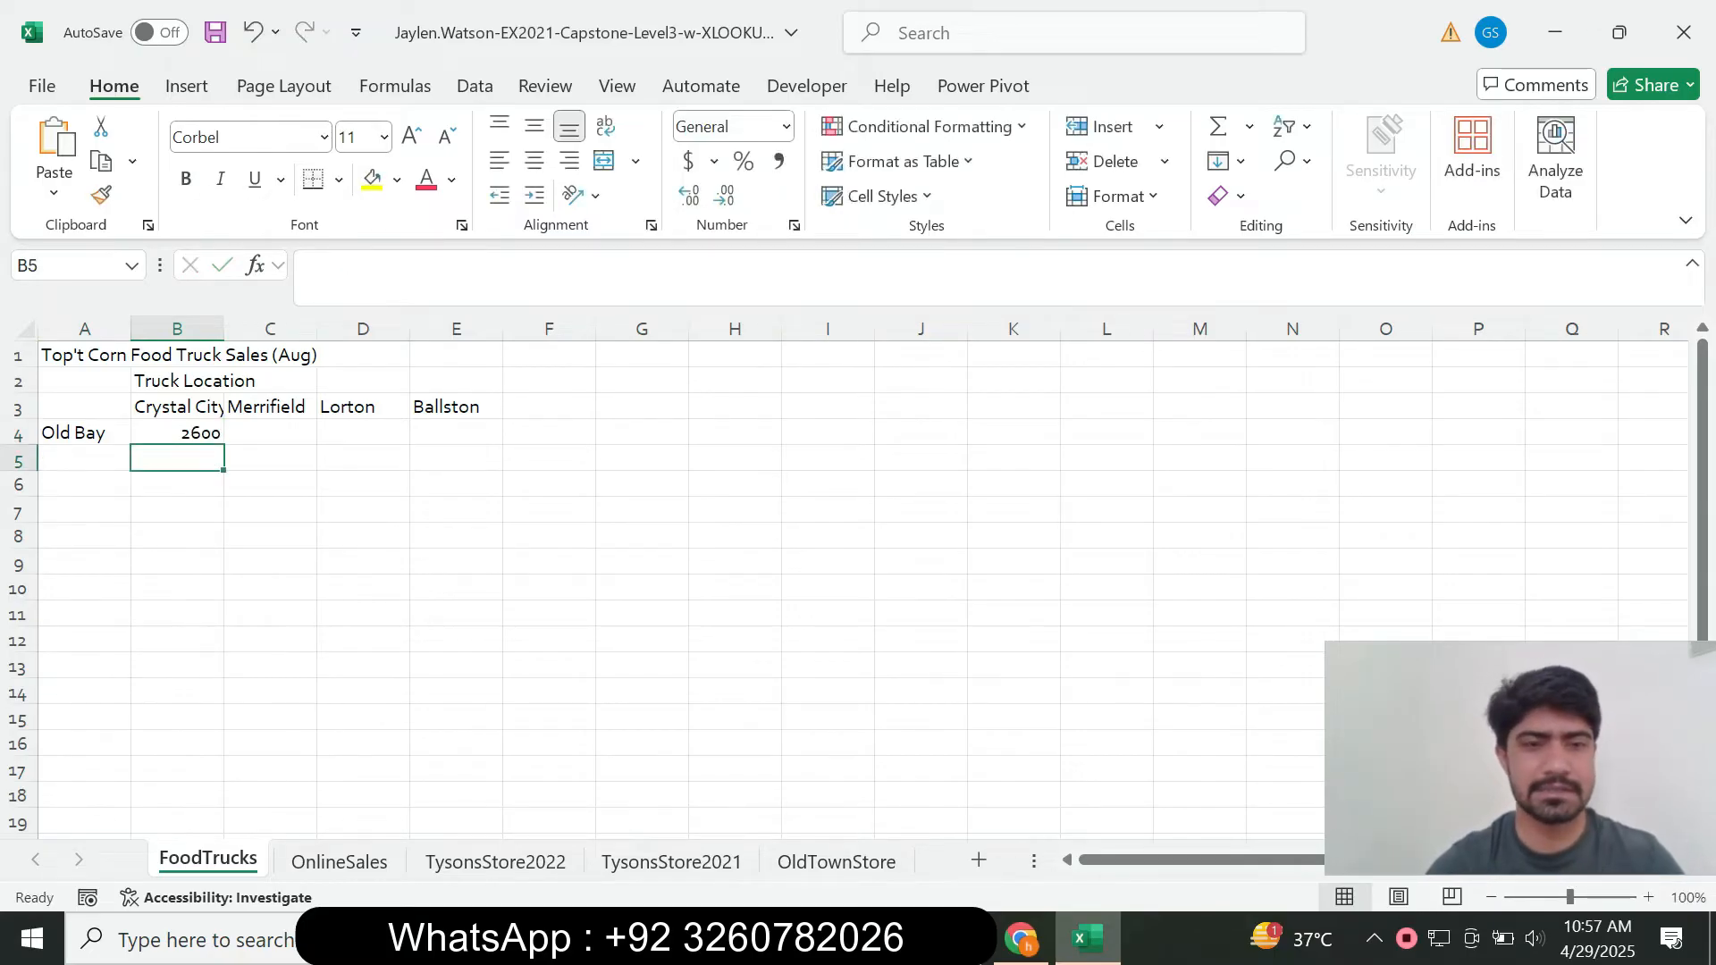
# Copy the Old Bay sales value 900 for Merrifield from the SIMnet table into cell C4 of the Excel FoodTrucks worksheet.
pyautogui.click(1021, 939)
pyautogui.moveTo(879, 630); pyautogui.dragTo(909, 631)
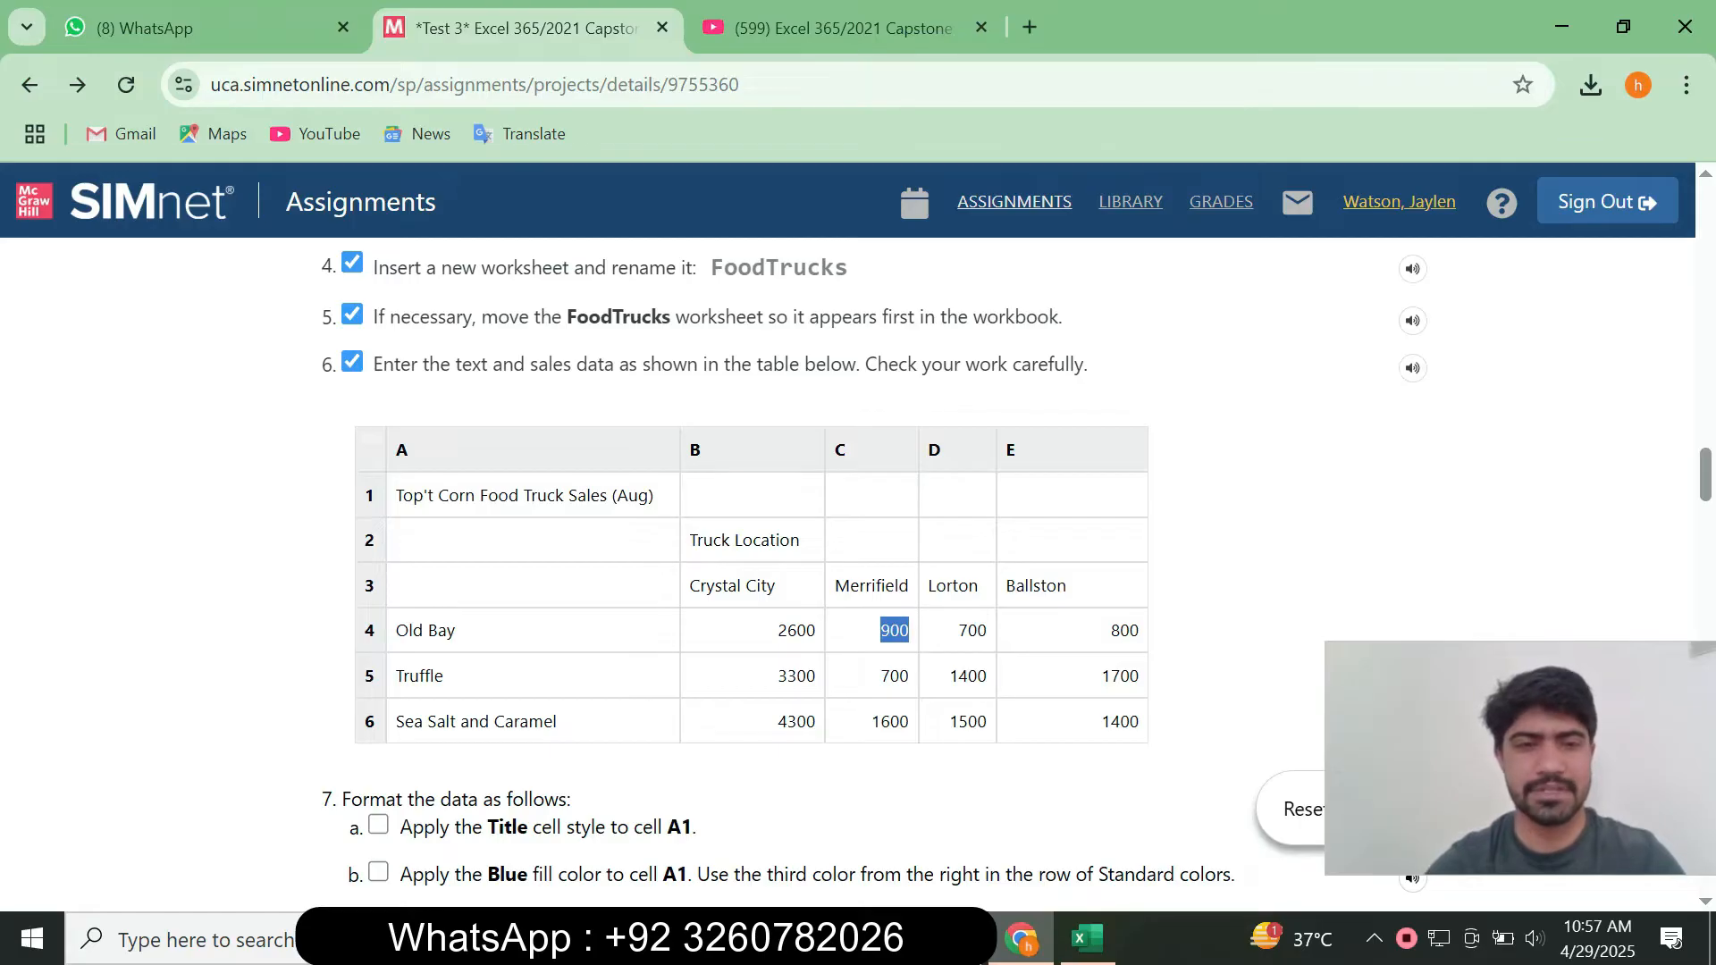
pyautogui.click(1087, 939)
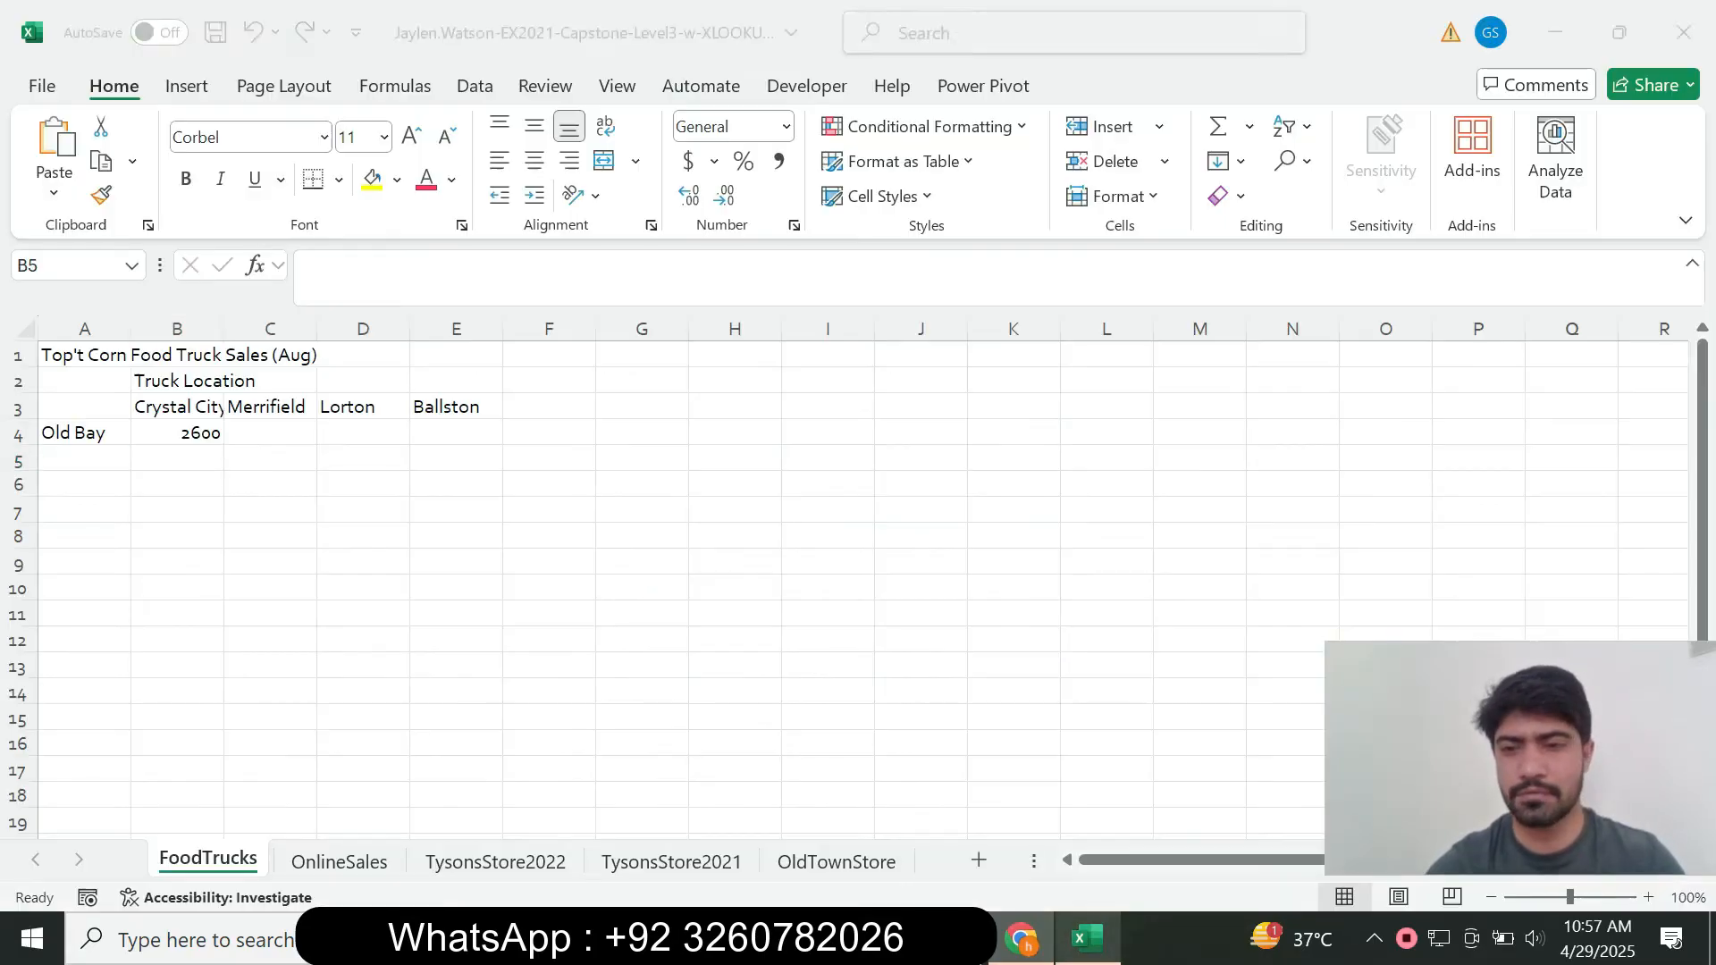
pyautogui.click(270, 433)
pyautogui.write('900')
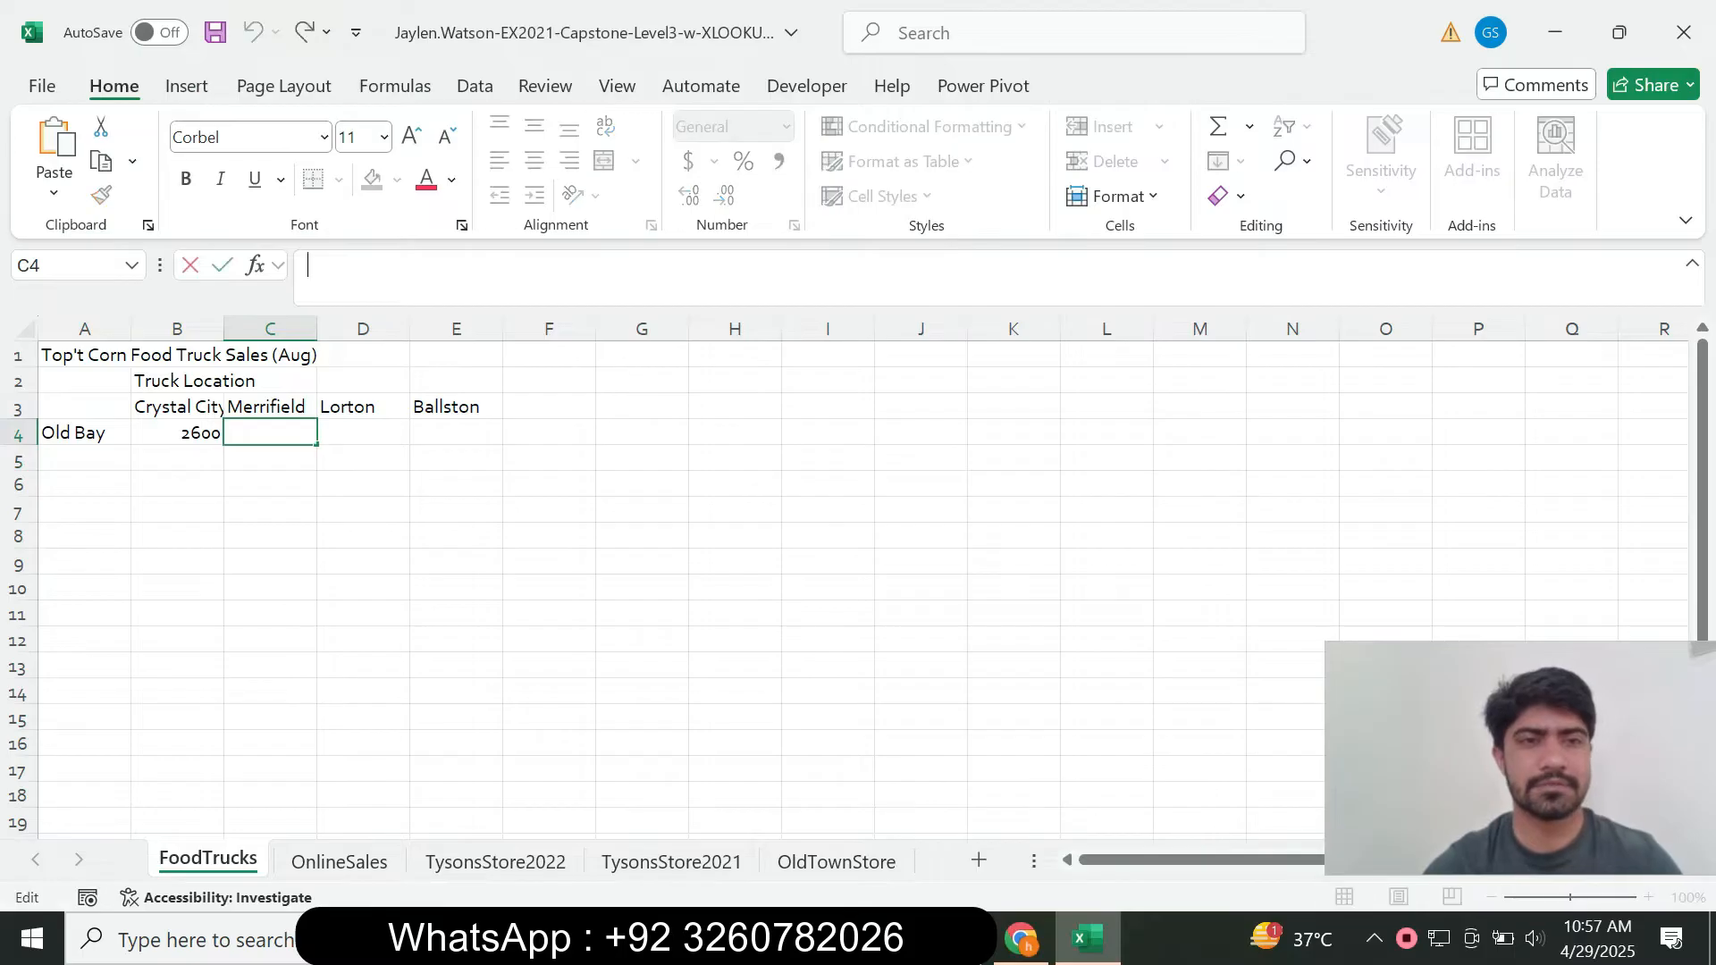
pyautogui.press('Return')
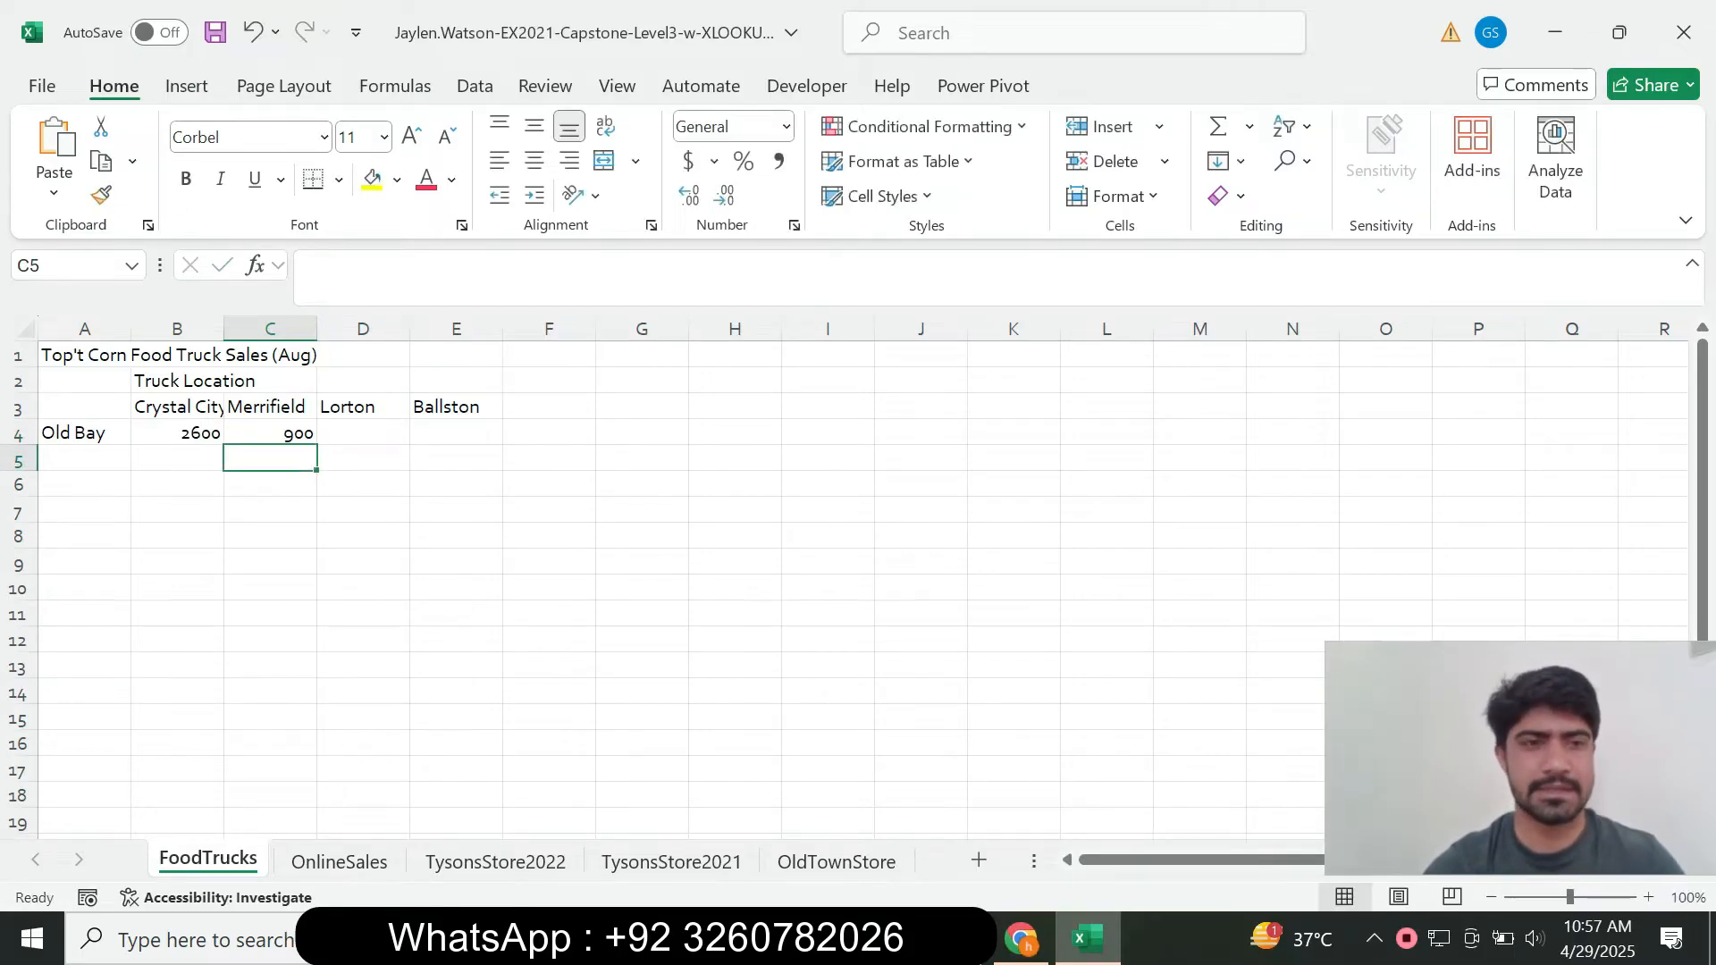
# Transfer the Old Bay sales value 700 for Lorton from the SIMnet table into cell D4 of the Excel FoodTrucks worksheet.
pyautogui.click(1021, 938)
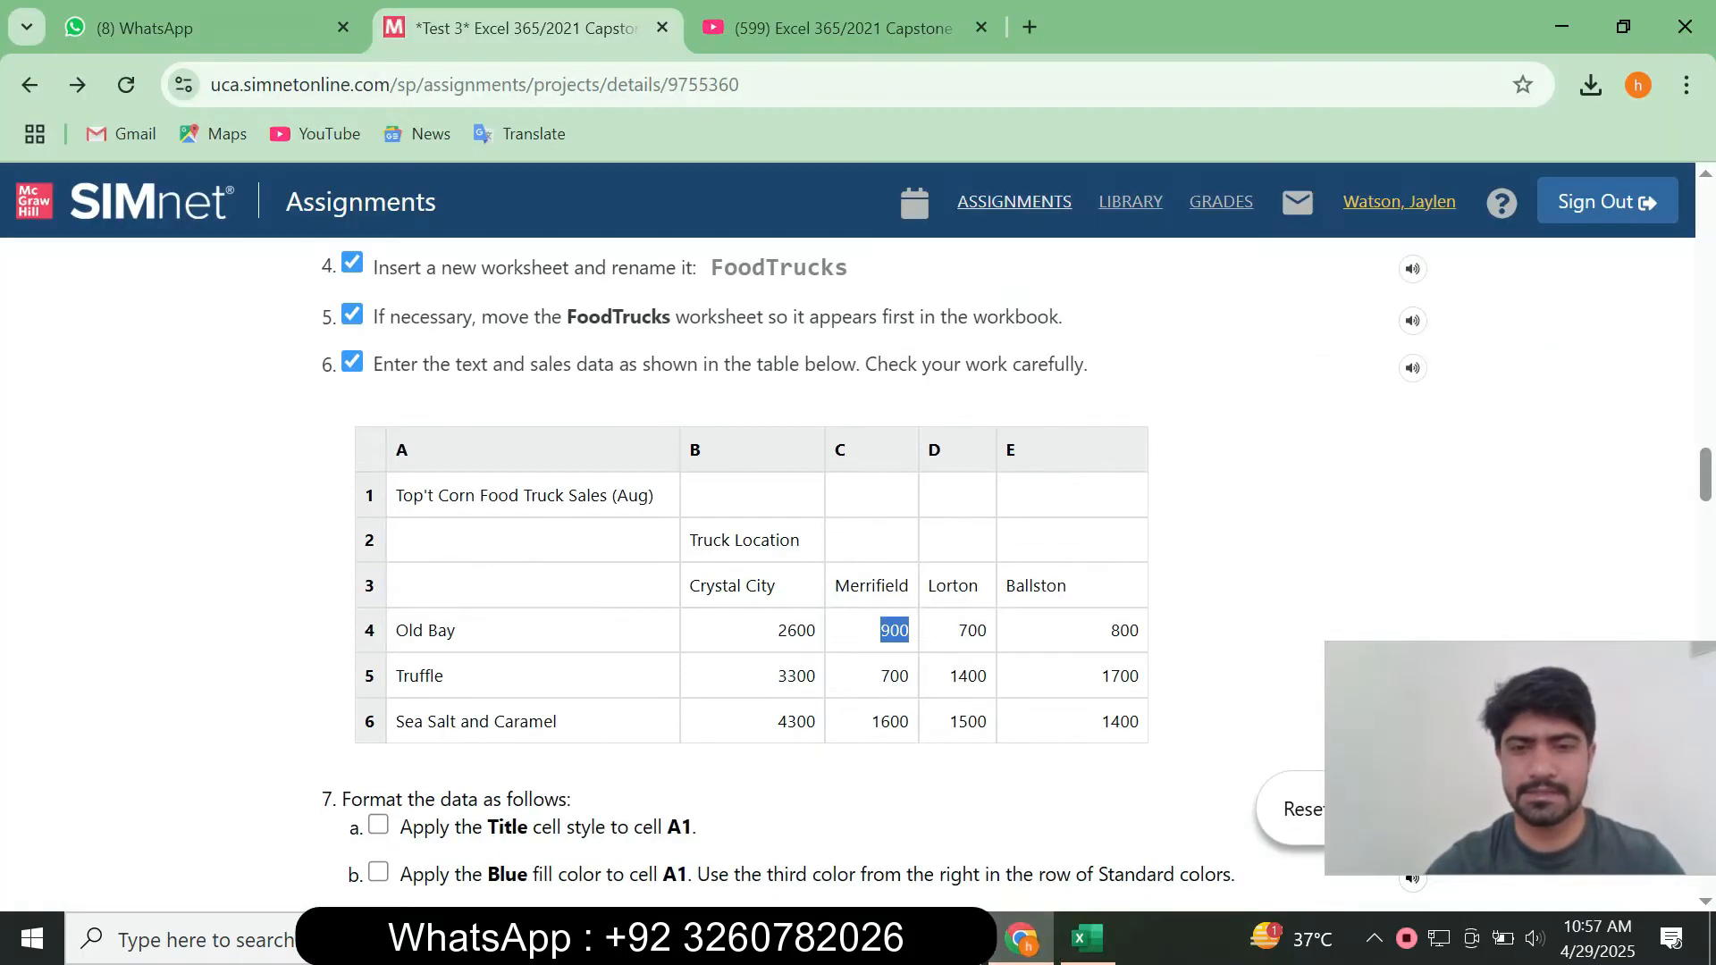
pyautogui.moveTo(954, 631); pyautogui.dragTo(987, 631)
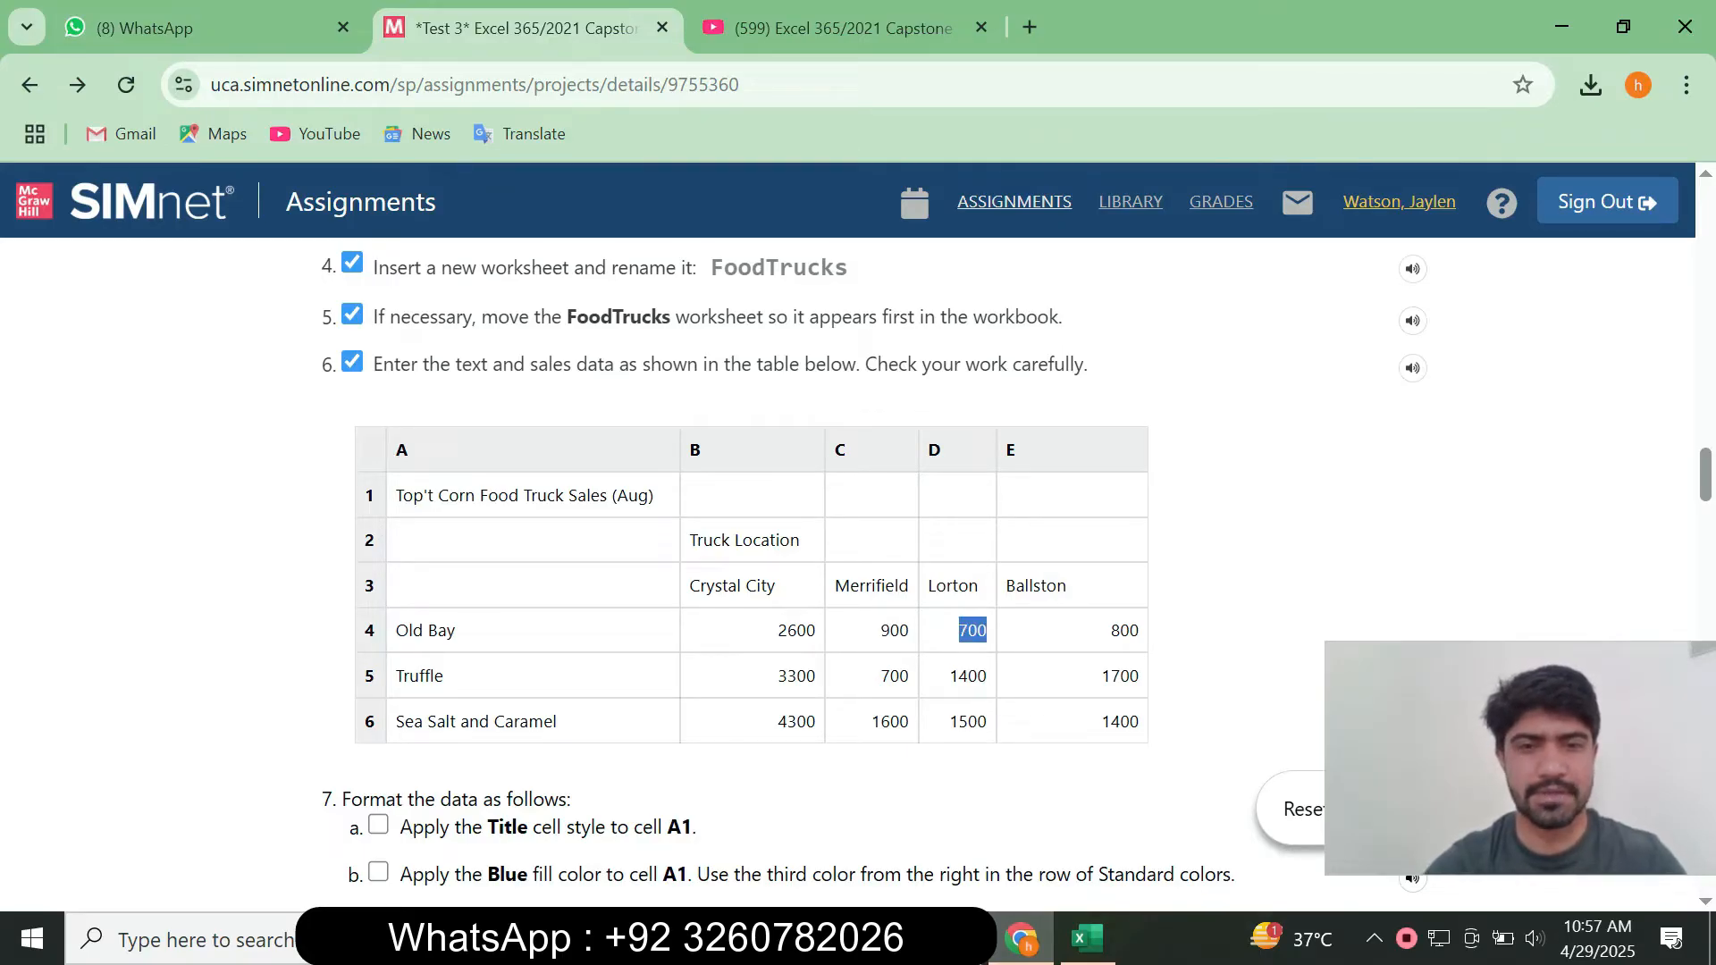
pyautogui.click(1087, 939)
pyautogui.click(363, 432)
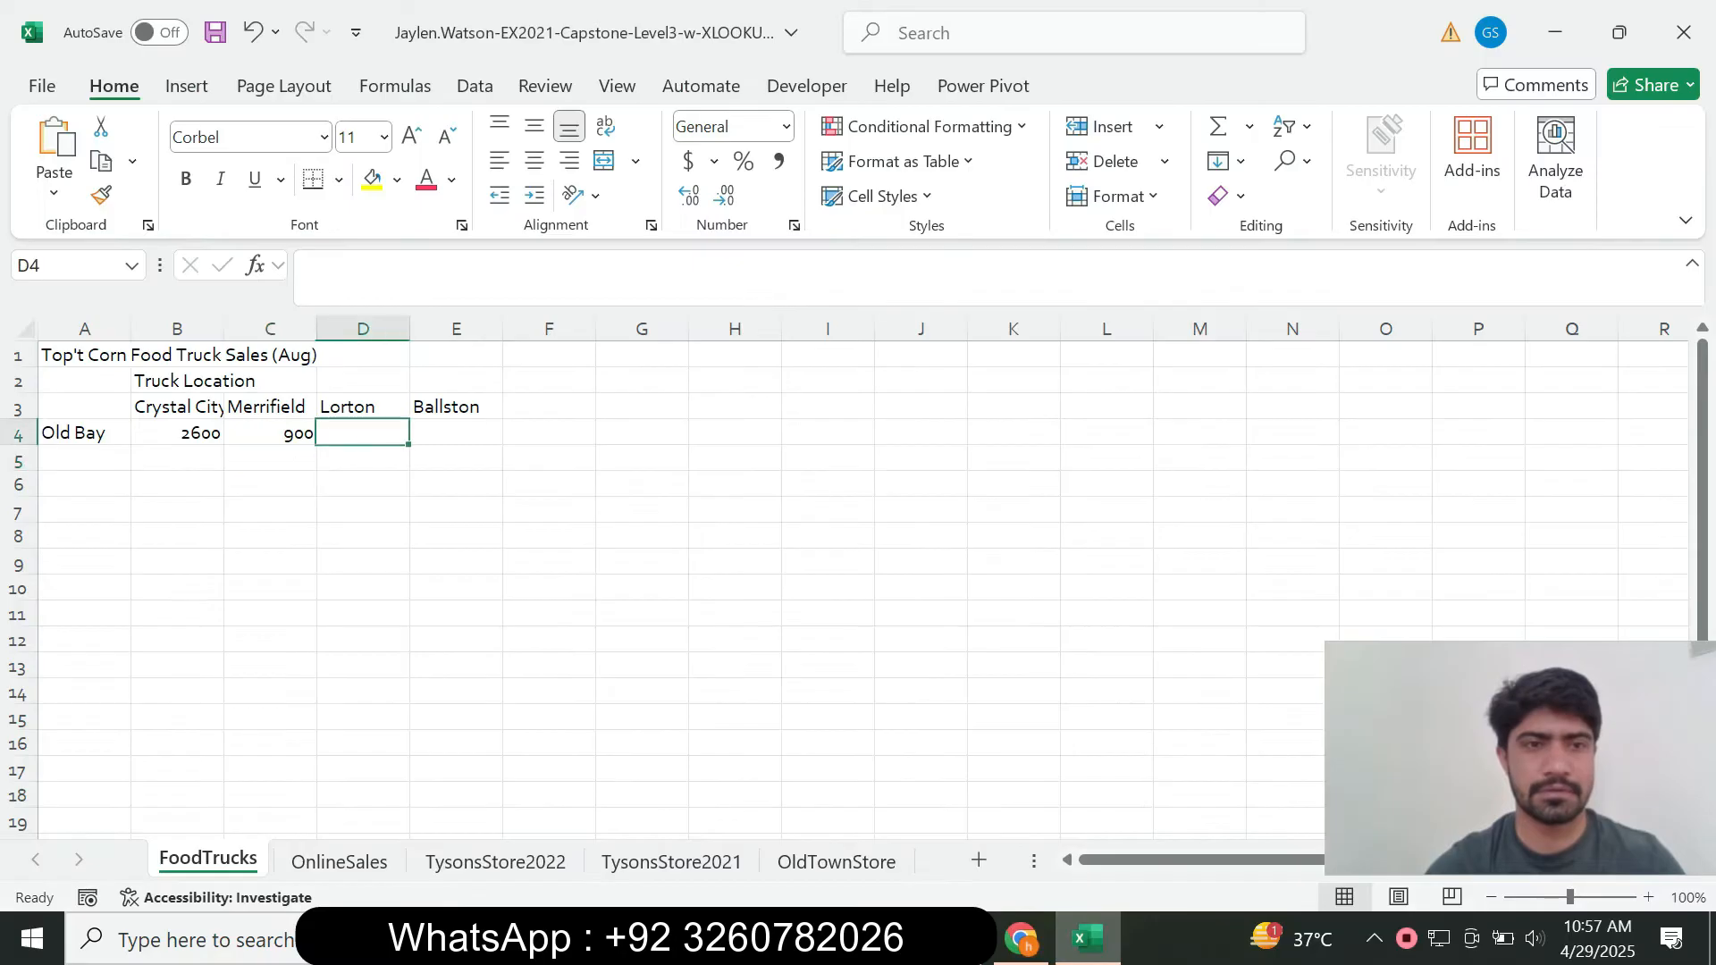
pyautogui.click(1020, 938)
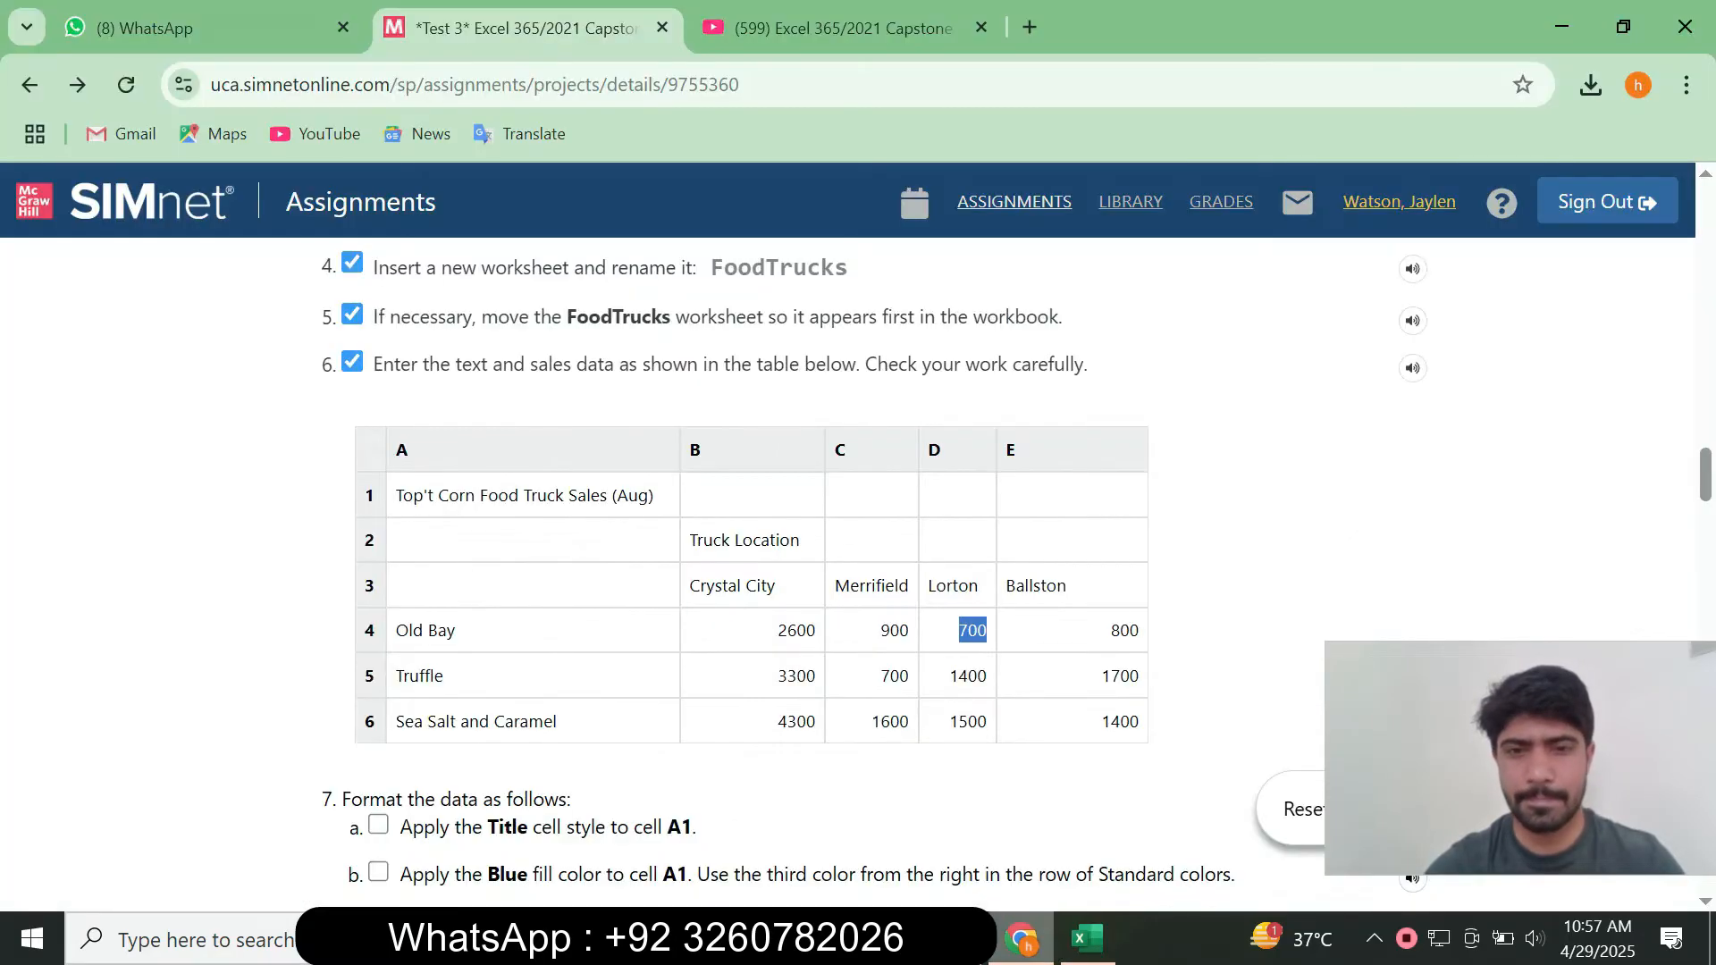
pyautogui.hotkey('alt', 'Tab')
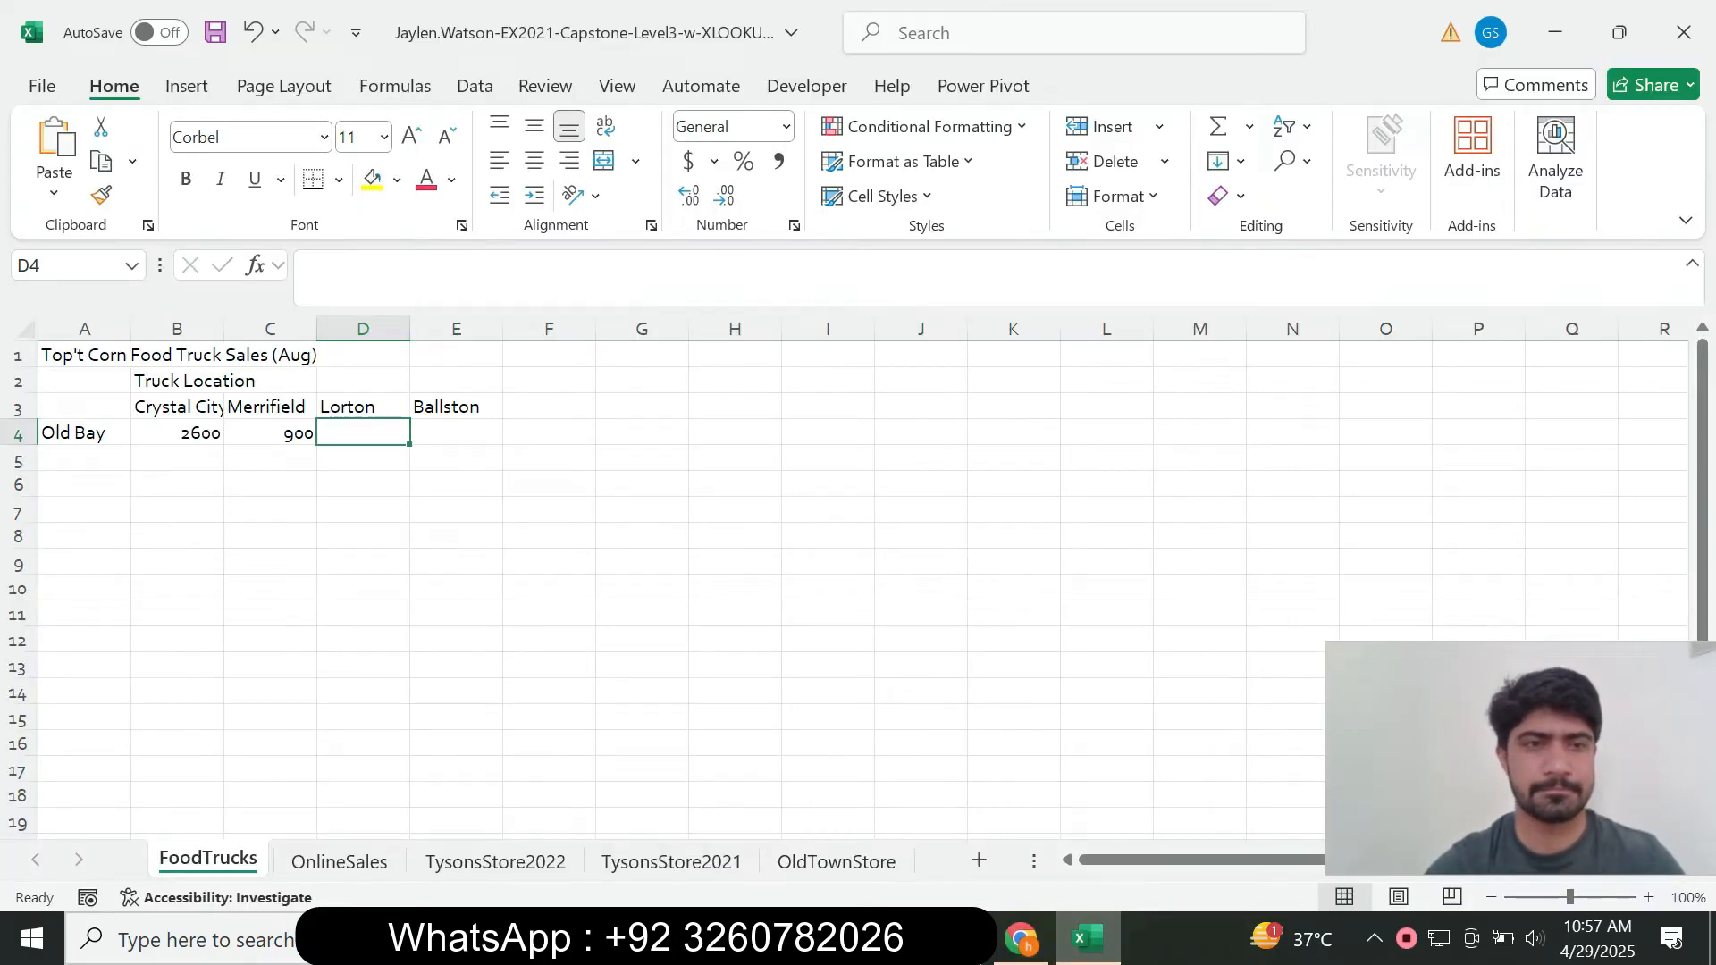
pyautogui.write('700')
pyautogui.press('Return')
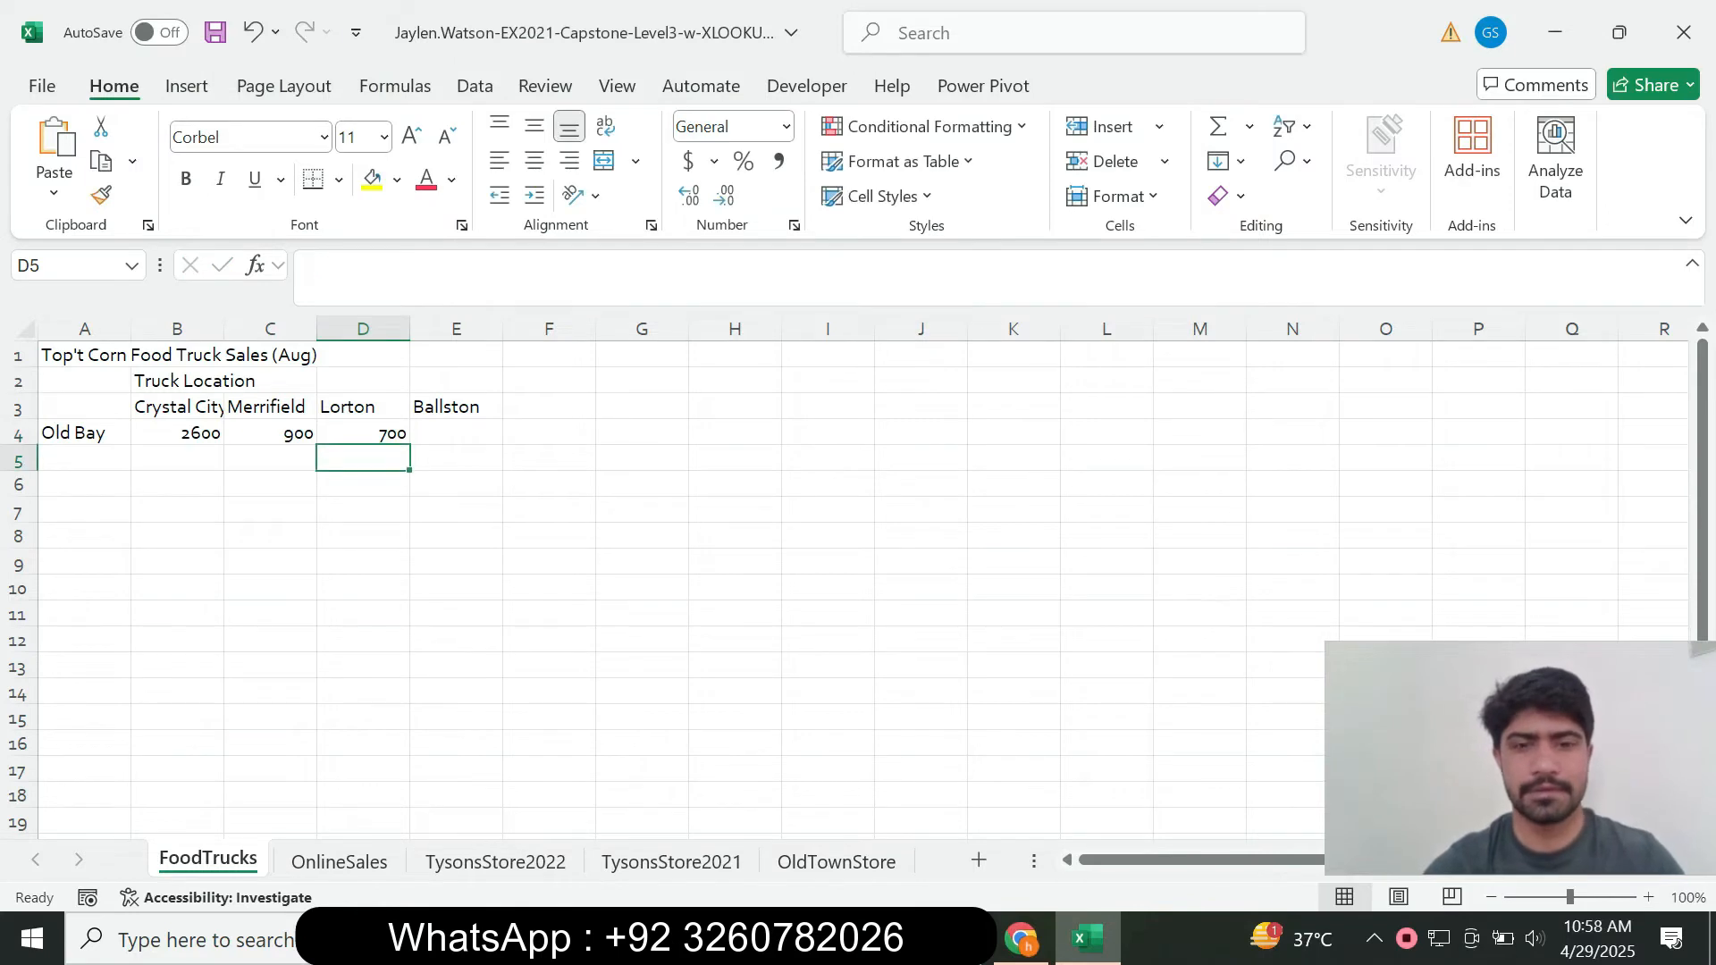
# Copy the Old Bay sales value 800 for Ballston from the SIMnet table into cell E4 of the Excel FoodTrucks worksheet.
pyautogui.hotkey('alt', 'Tab')
pyautogui.moveTo(1110, 630); pyautogui.dragTo(1140, 630)
pyautogui.click(1087, 939)
pyautogui.click(456, 434)
pyautogui.write('800')
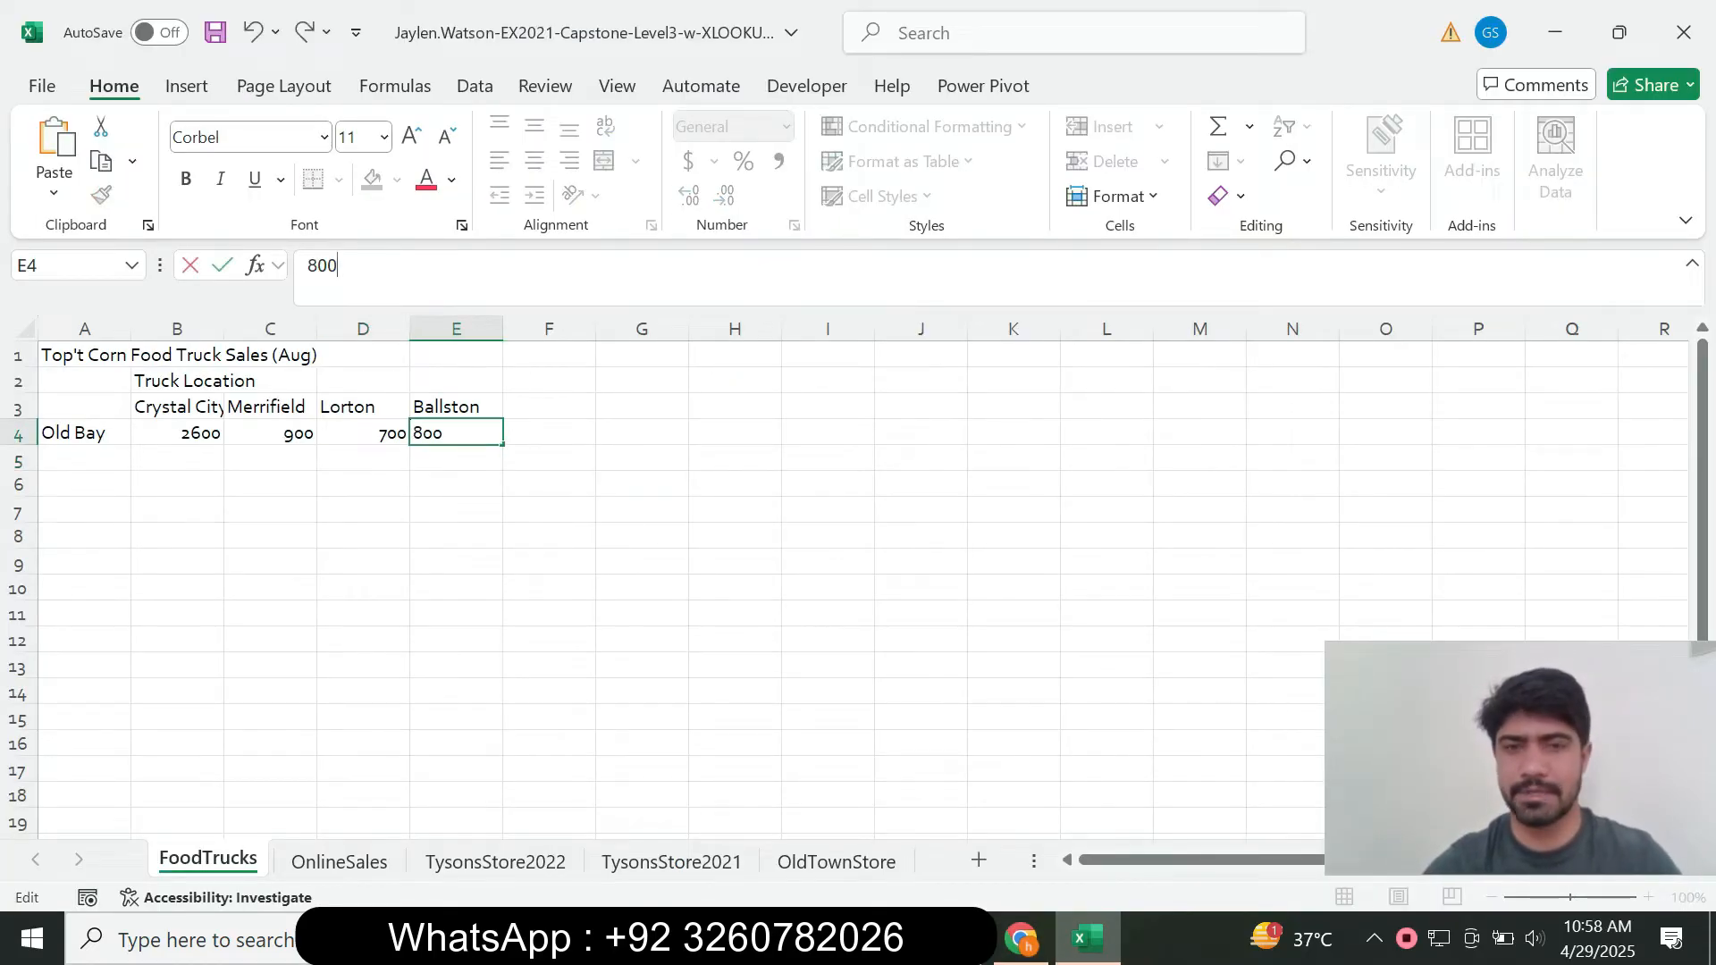
pyautogui.press('Return')
# Copy the flavor name "Truffle" from the SIMnet table into cell A5 of the Excel FoodTrucks worksheet.
pyautogui.hotkey('alt', 'Tab')
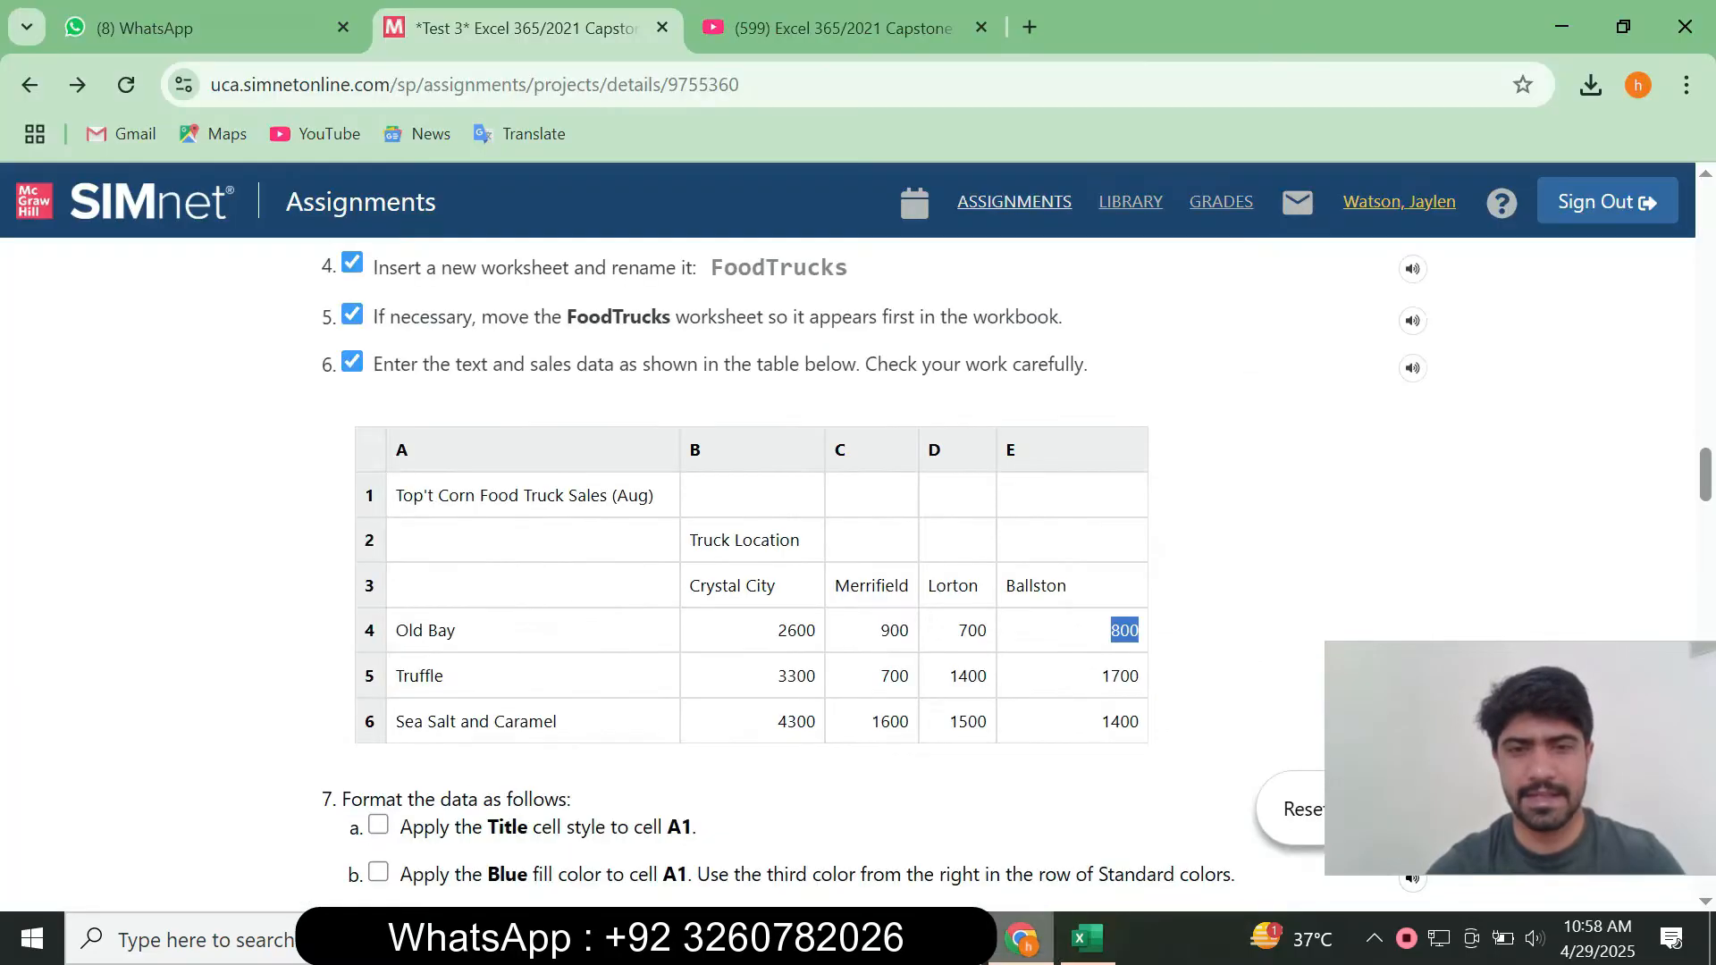
pyautogui.moveTo(447, 676); pyautogui.dragTo(395, 676)
pyautogui.hotkey('ctrl', 'c')
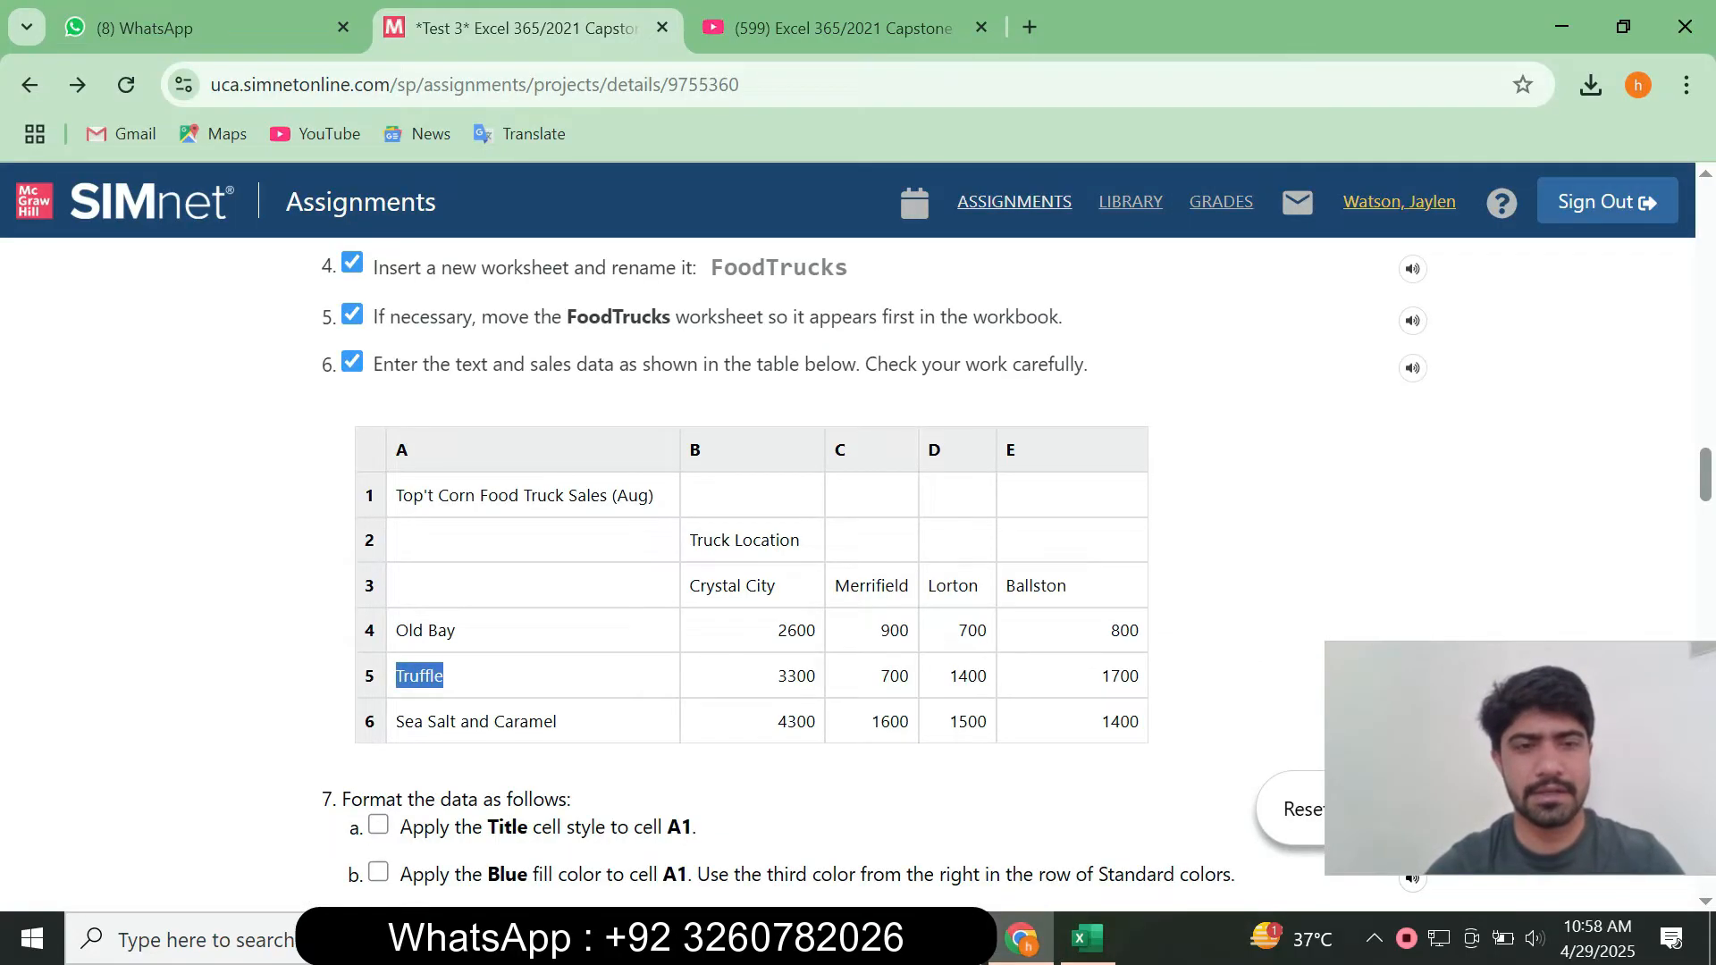
pyautogui.click(1087, 939)
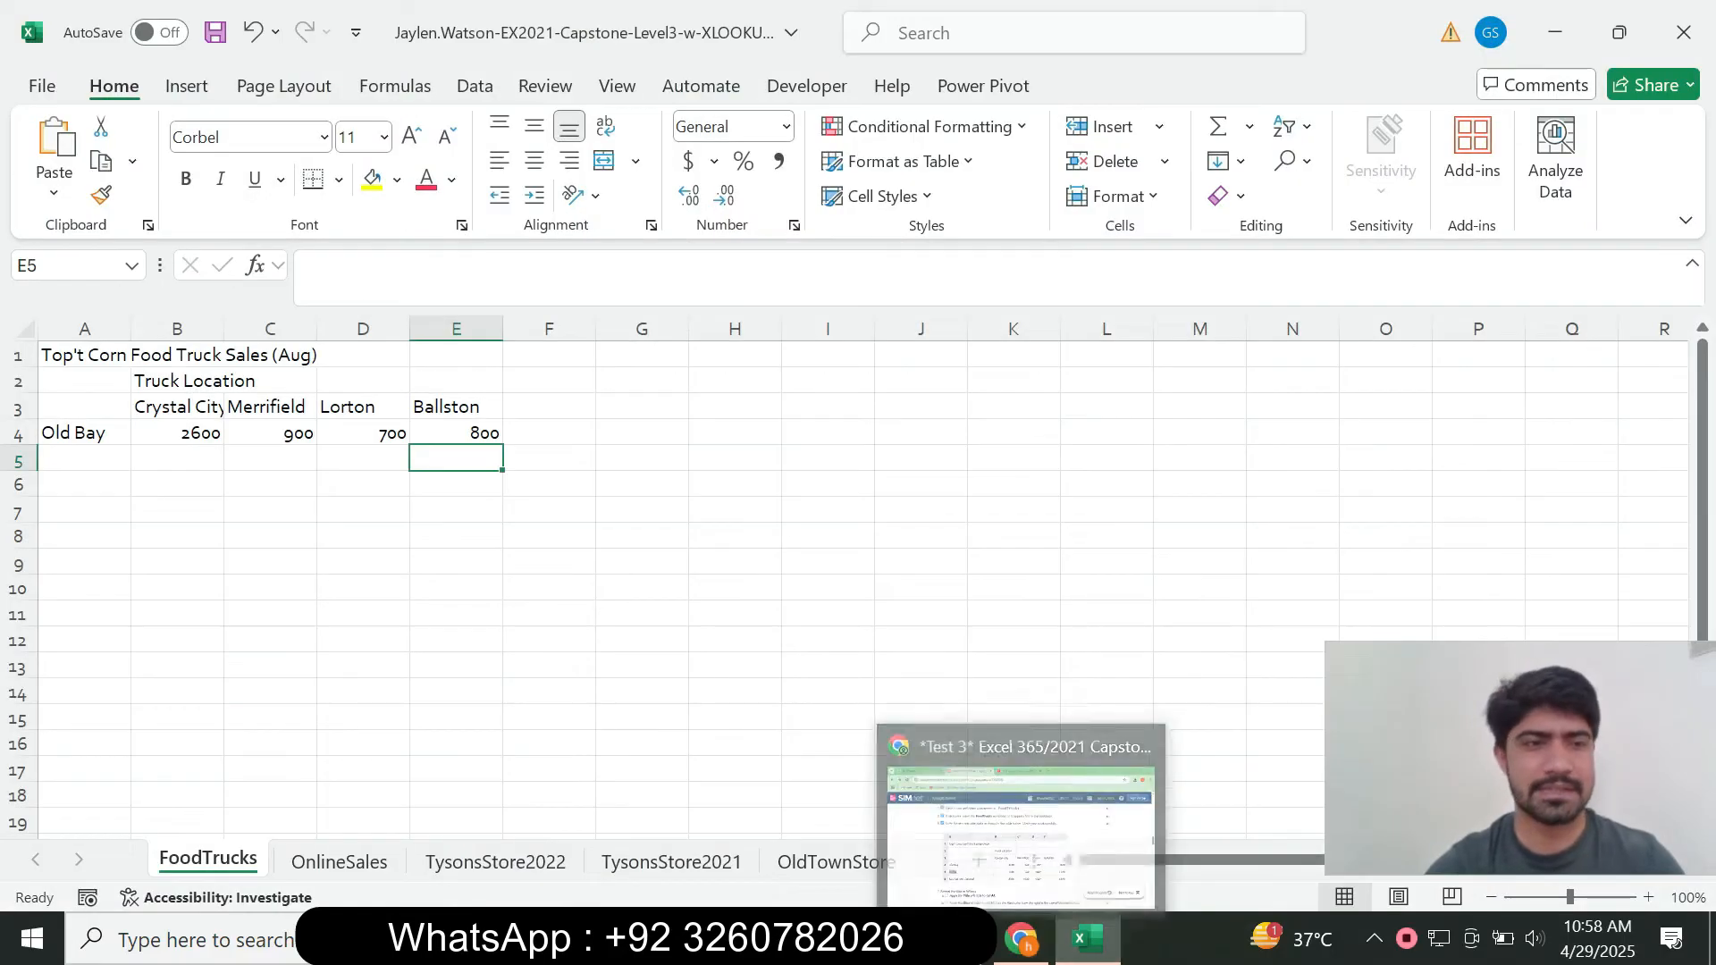
pyautogui.click(85, 459)
pyautogui.press('F2')
pyautogui.hotkey('ctrl', 'v')
pyautogui.press('Return')
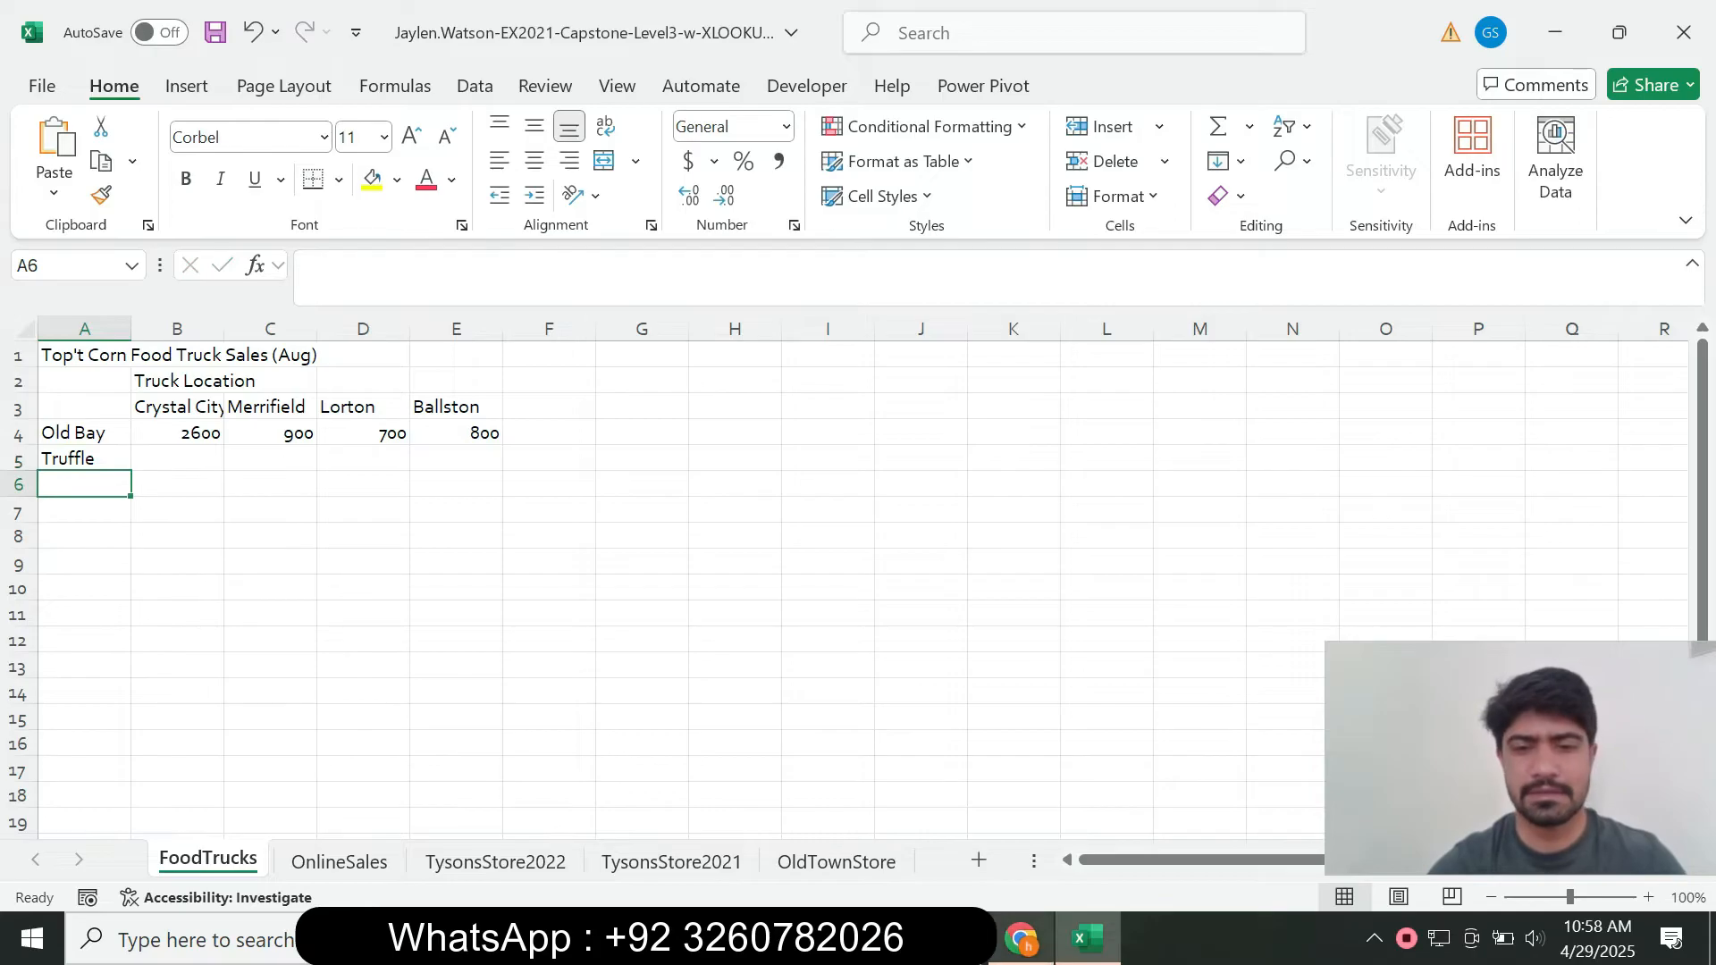
# Transfer the Truffle sales value 3300 for Crystal City from the SIMnet table into cell B5 of the Excel FoodTrucks worksheet.
pyautogui.click(1021, 938)
pyautogui.doubleClick(797, 676)
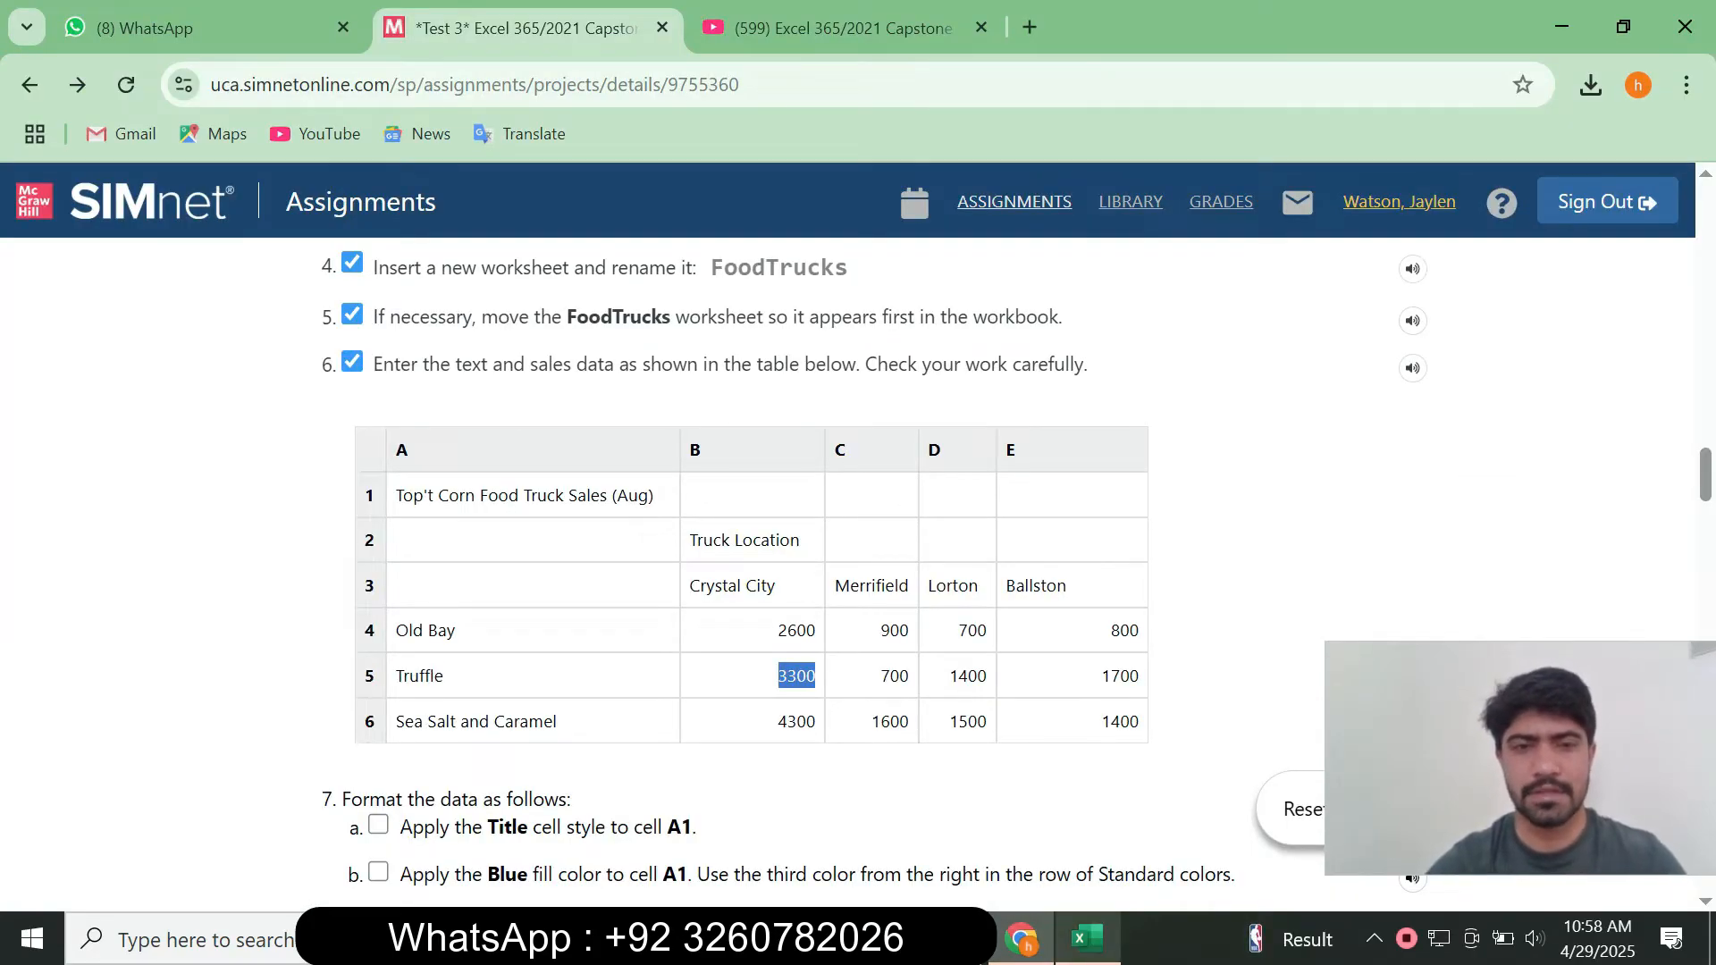
pyautogui.moveTo(1087, 938)
pyautogui.click(1088, 938)
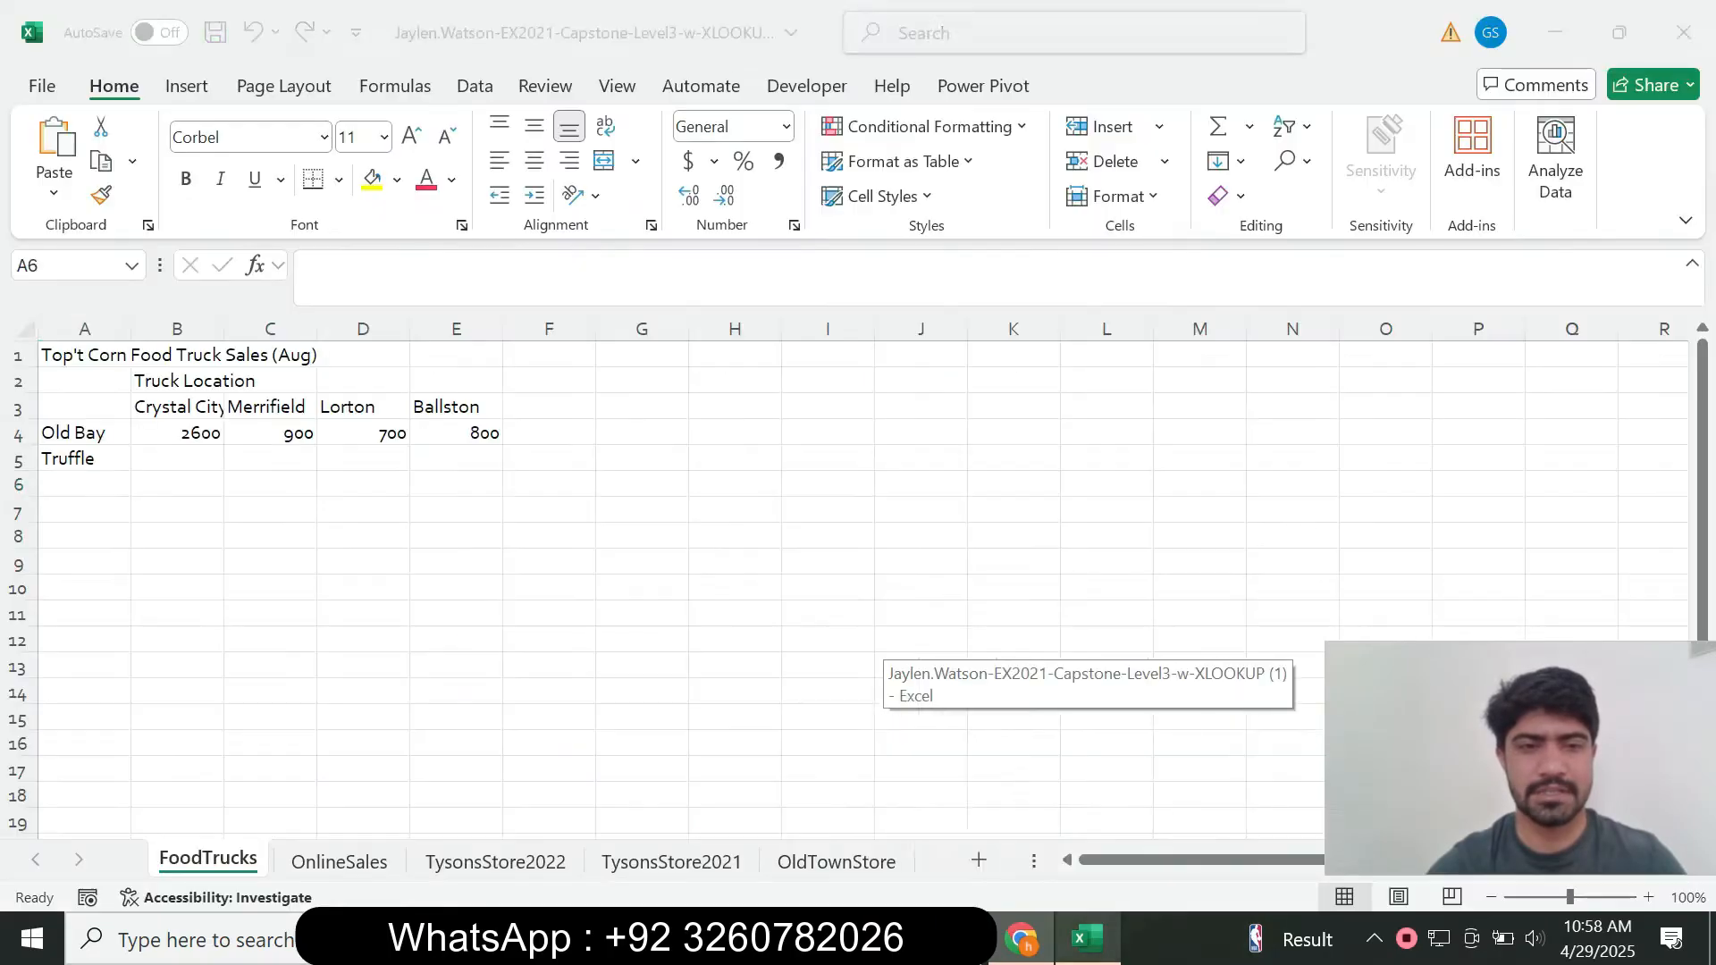
pyautogui.click(177, 459)
pyautogui.write('3300')
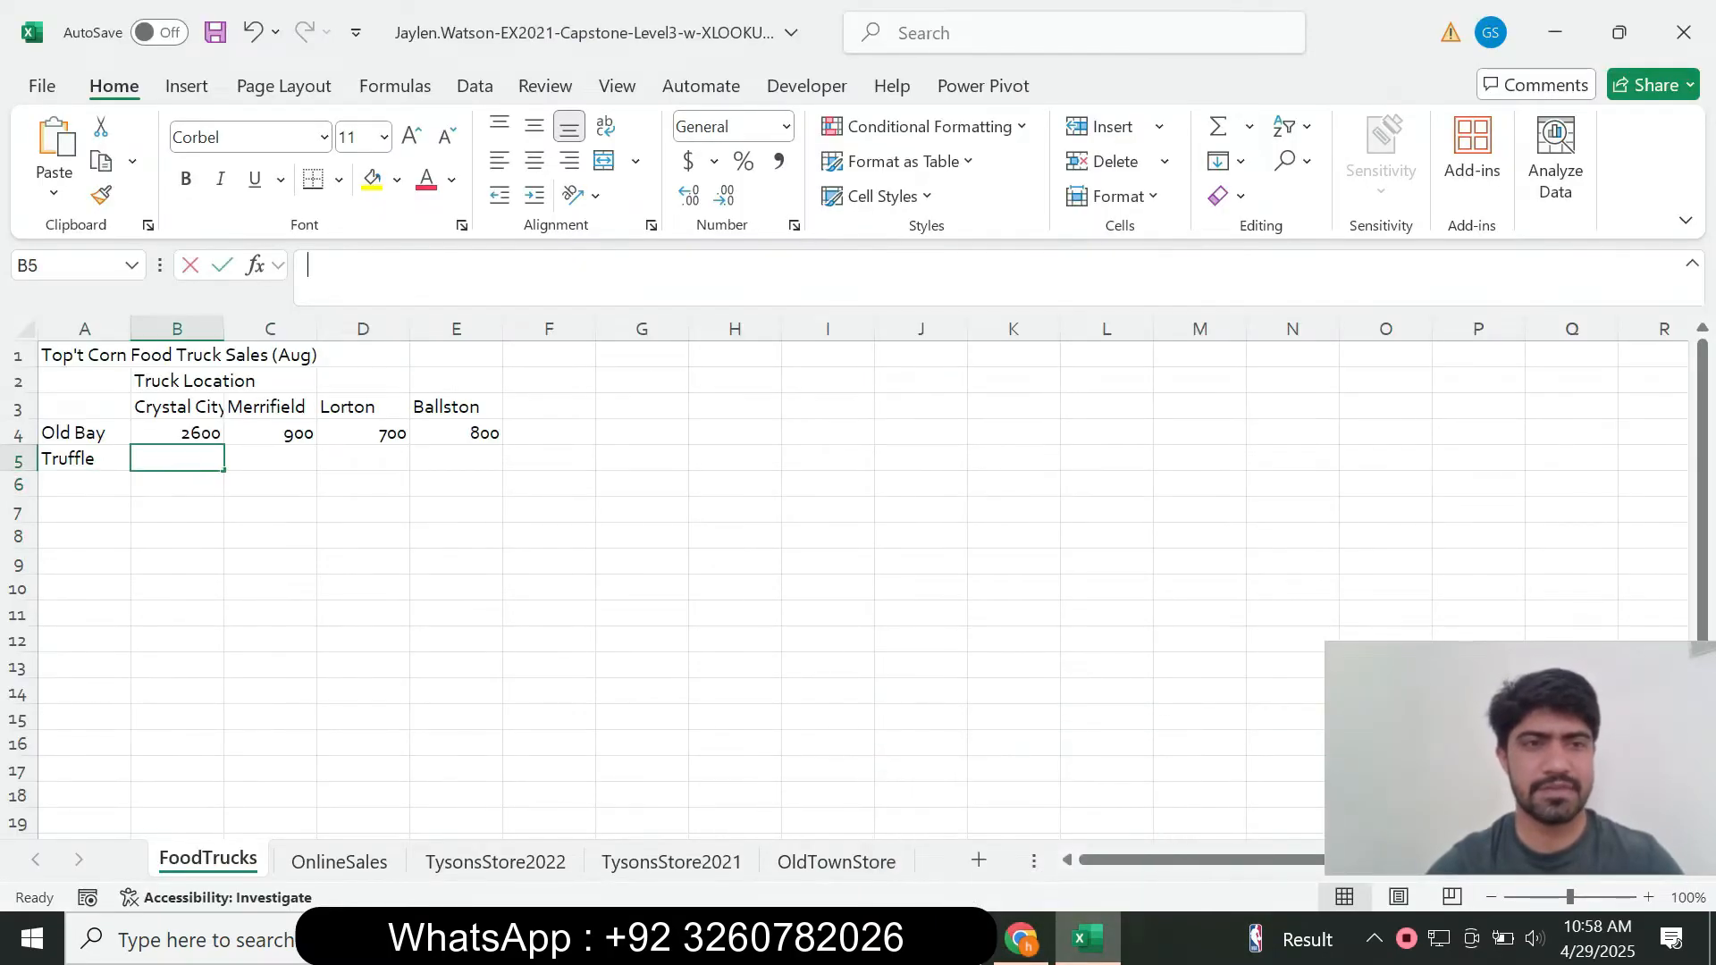
pyautogui.press('Return')
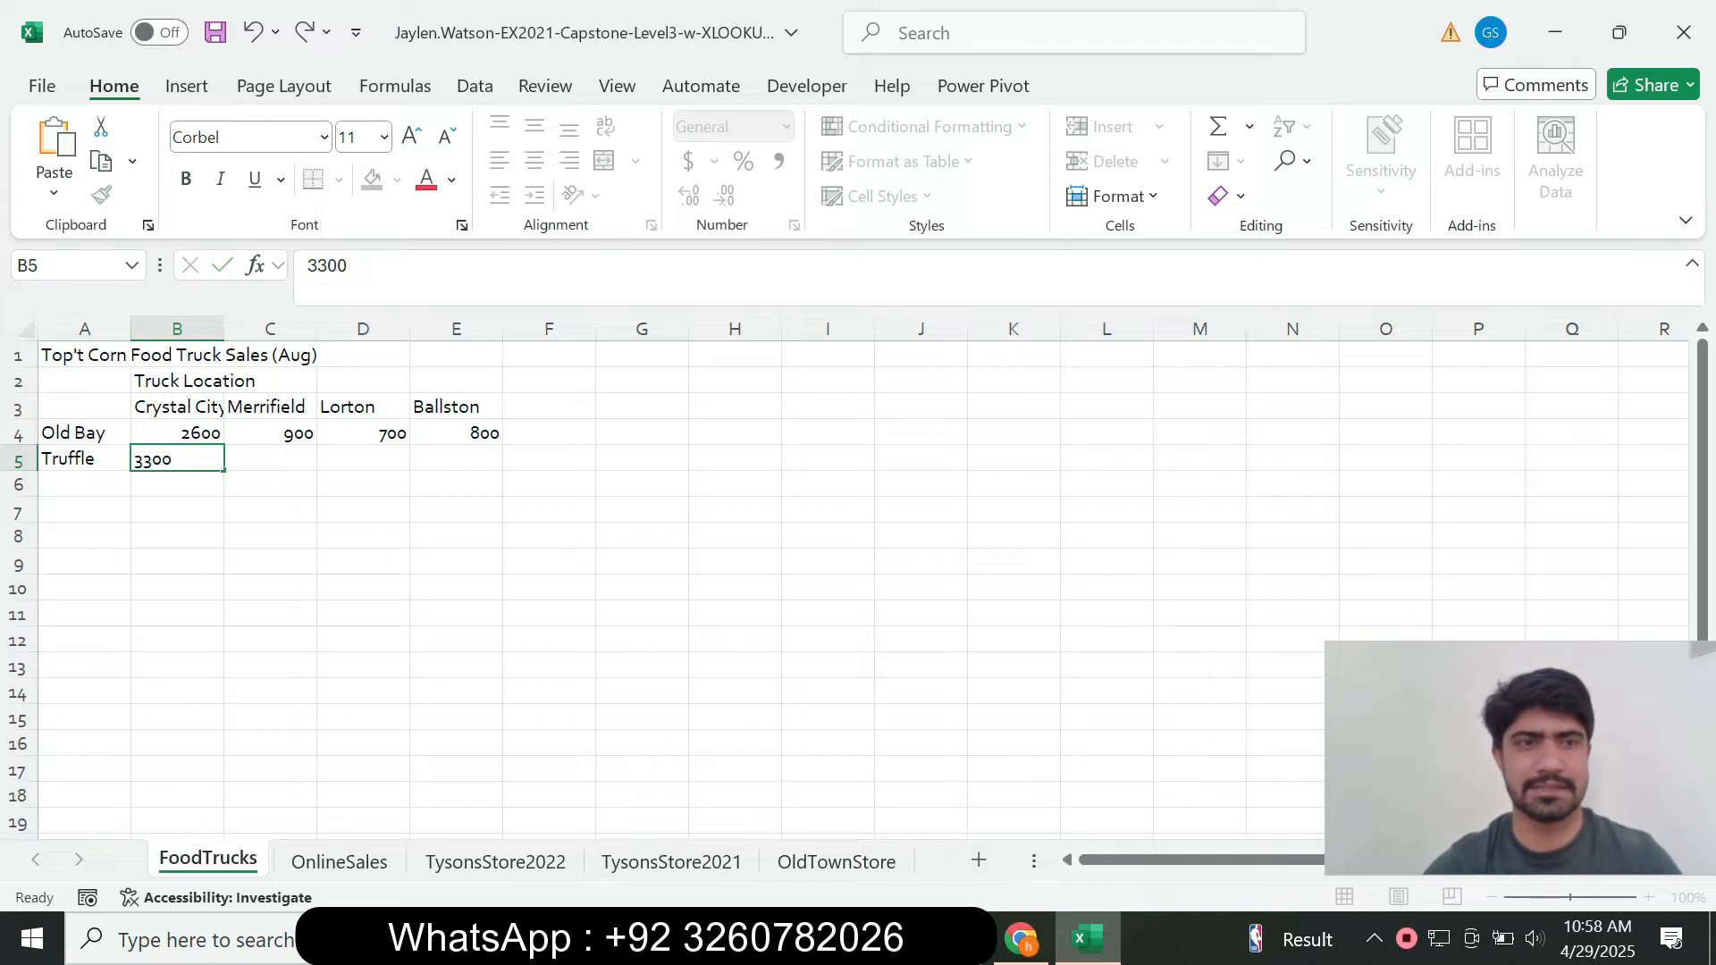
# Copy the Truffle sales value 700 for Merrifield from the SIMnet table into cell C5 of the Excel FoodTrucks worksheet.
pyautogui.click(1021, 939)
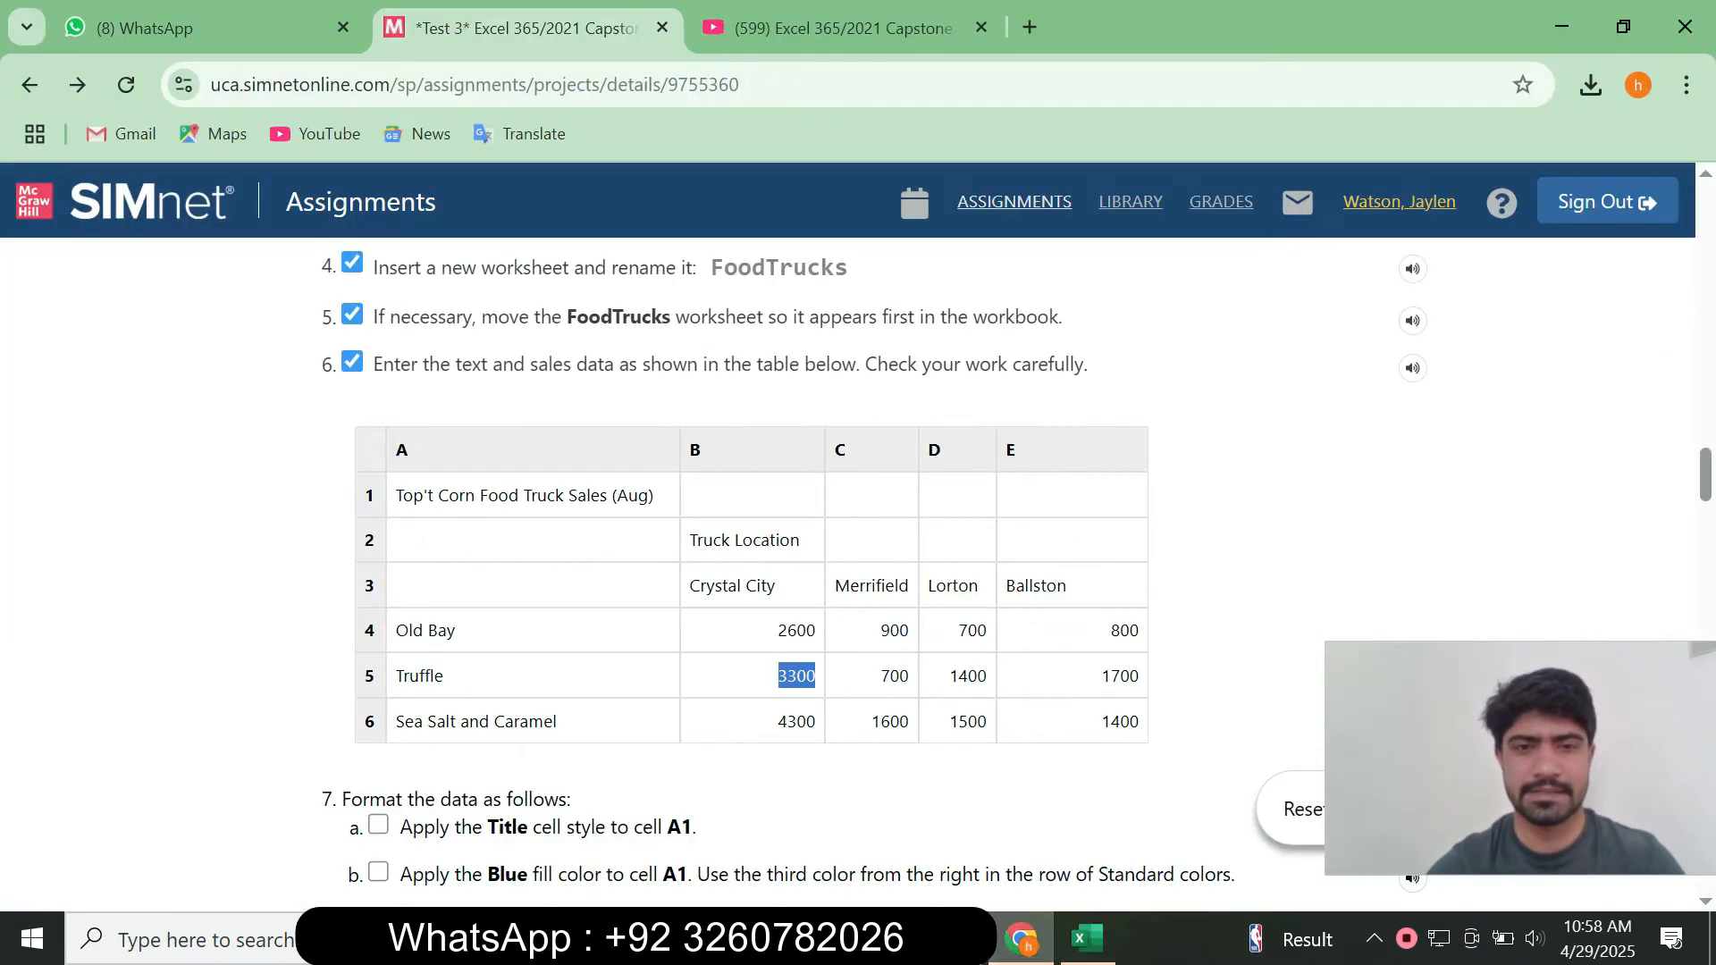
pyautogui.click(865, 682)
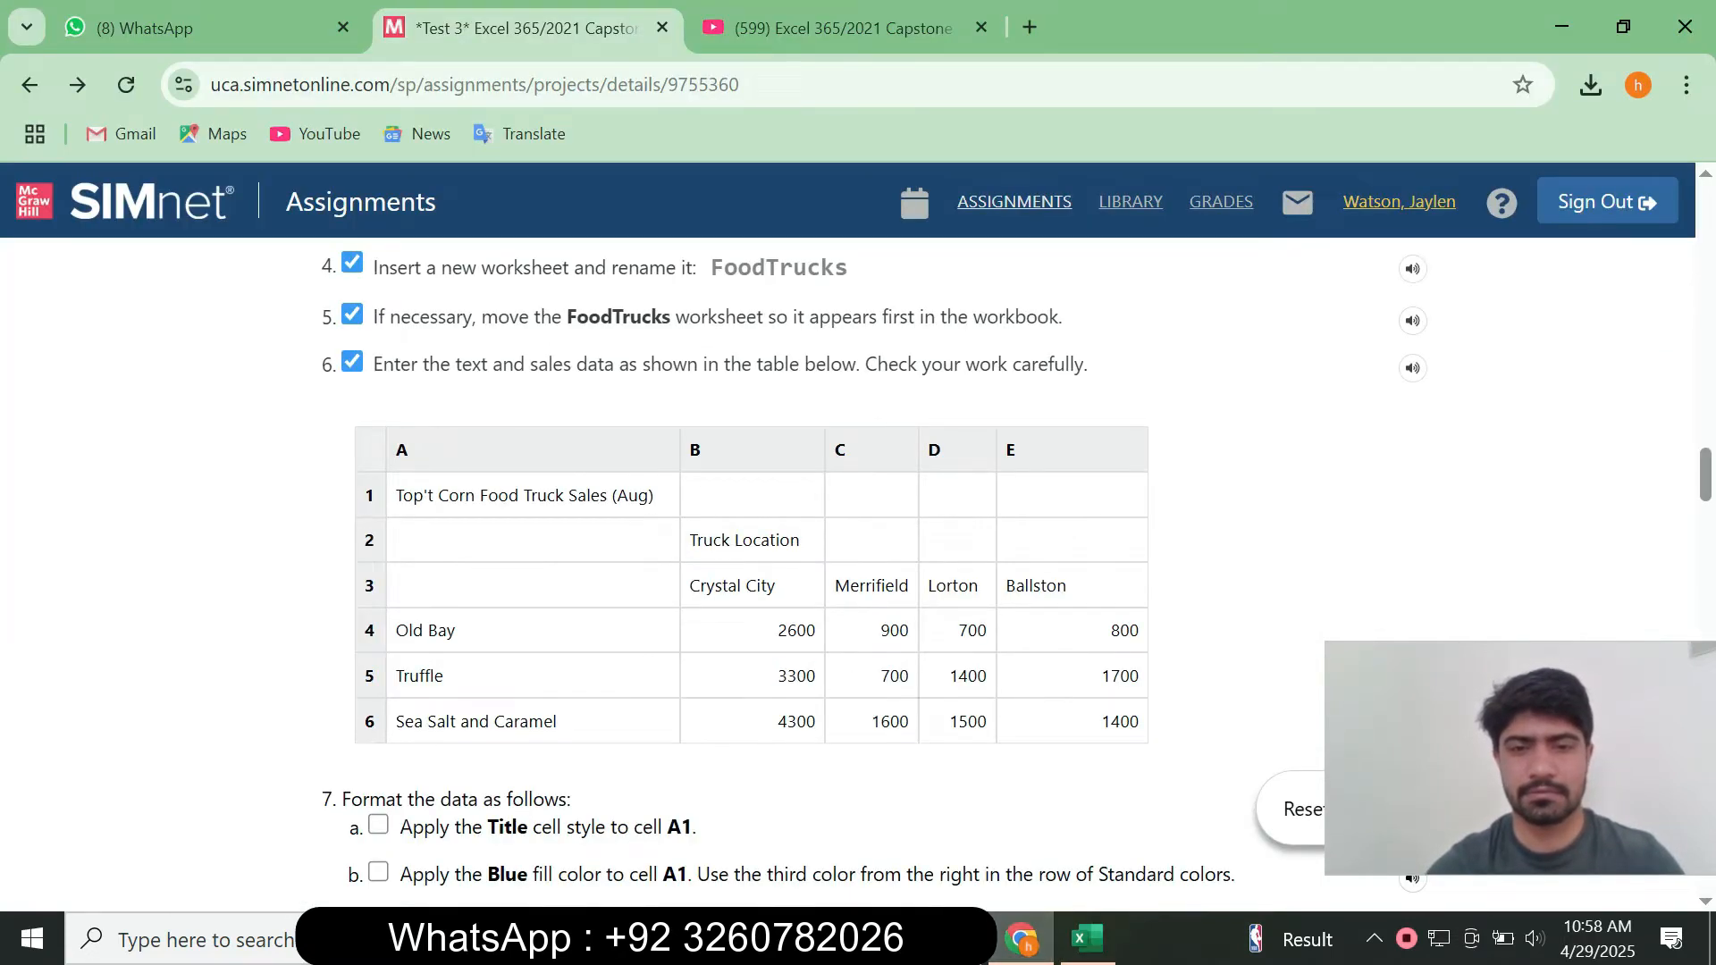
pyautogui.moveTo(879, 677); pyautogui.dragTo(910, 676)
pyautogui.hotkey('ctrl', 'c')
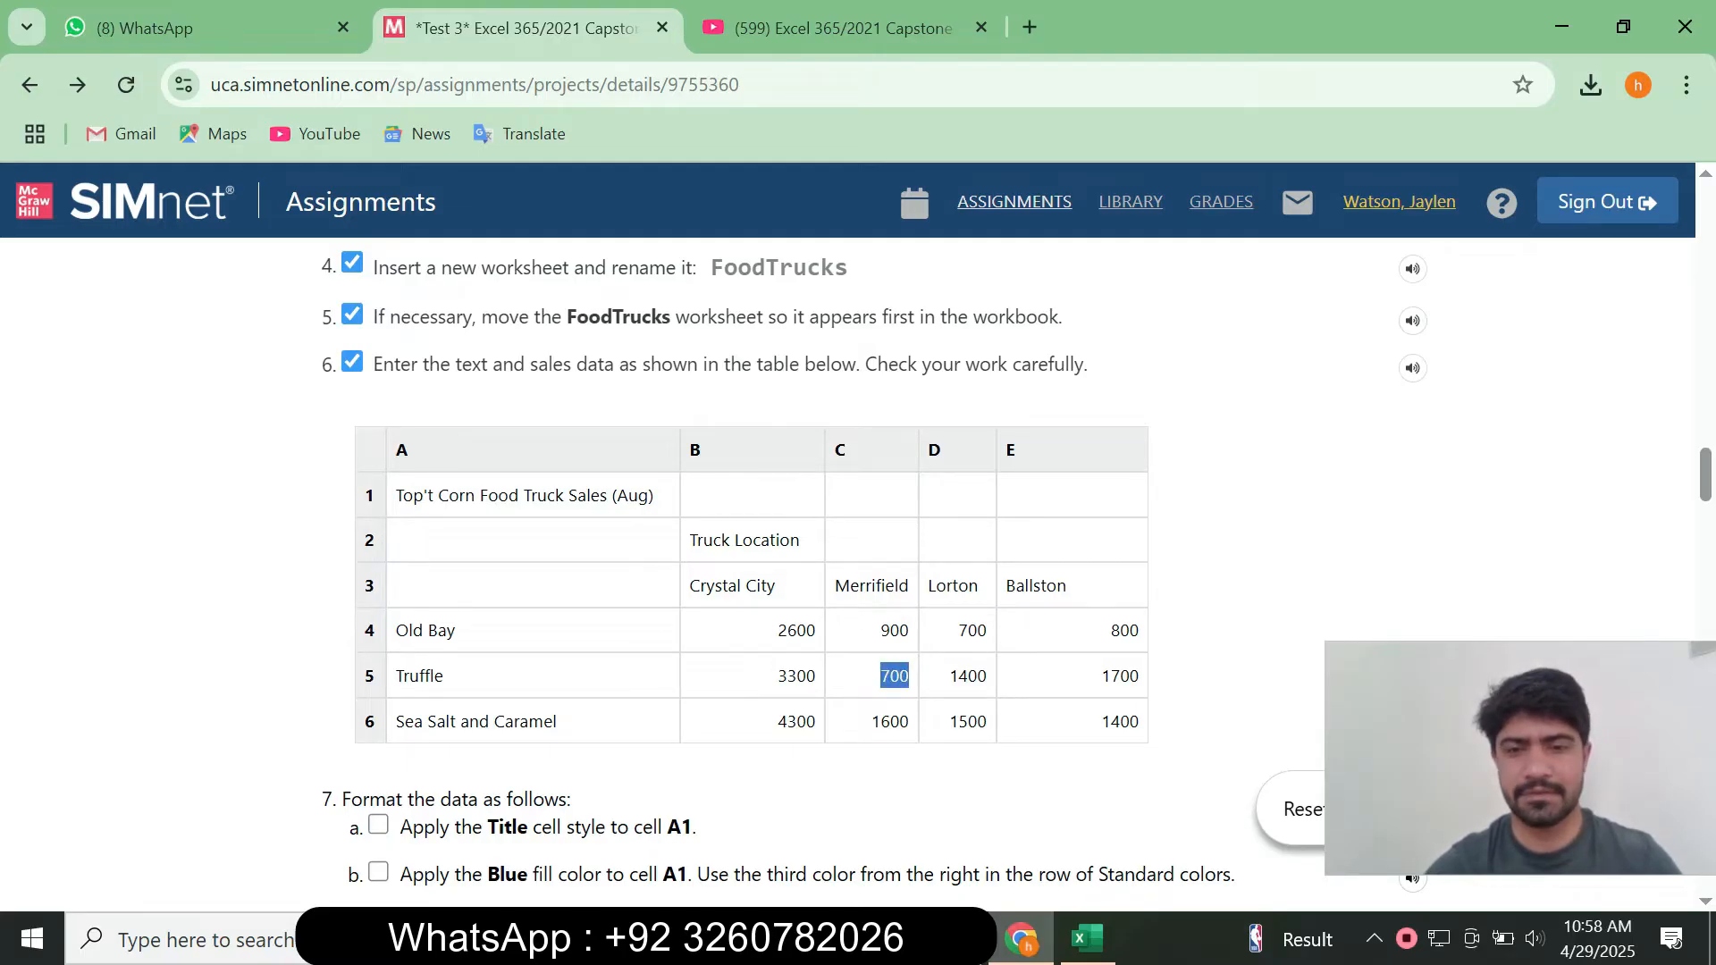
pyautogui.click(1087, 939)
pyautogui.click(270, 458)
pyautogui.click(341, 267)
pyautogui.hotkey('ctrl', 'v')
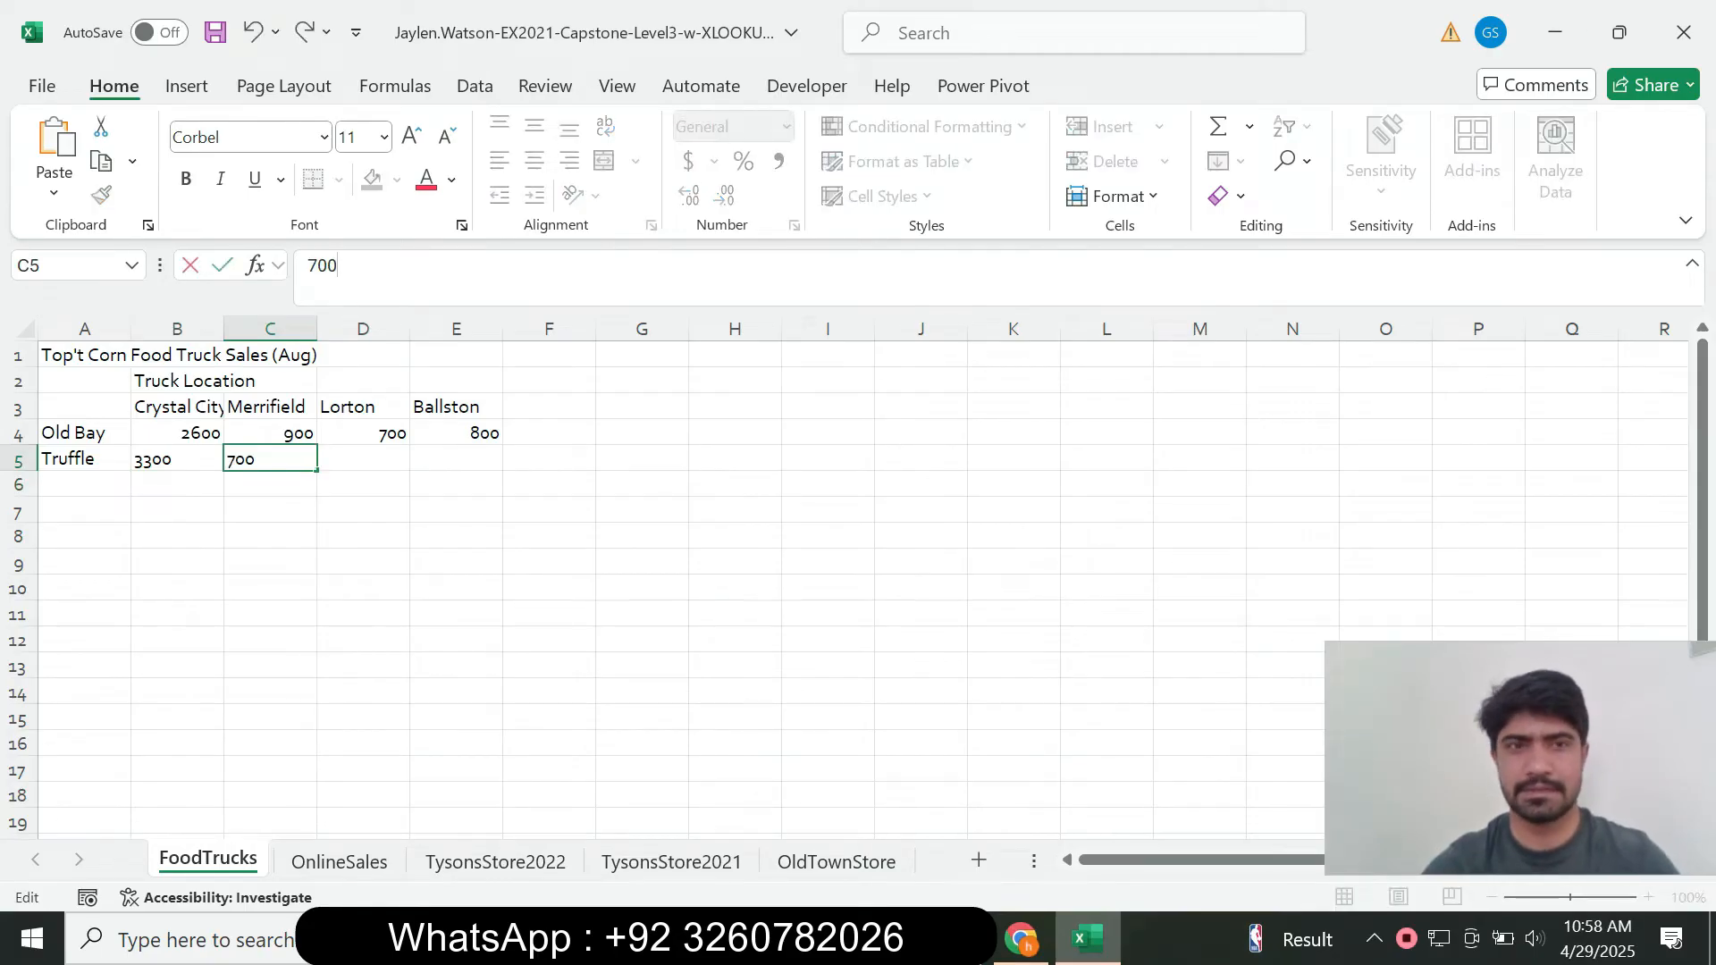
pyautogui.press('Return')
# Copy the Truffle sales value 1400 for Lorton from the SIMnet table into cell D5 of the Excel FoodTrucks worksheet.
pyautogui.click(1022, 938)
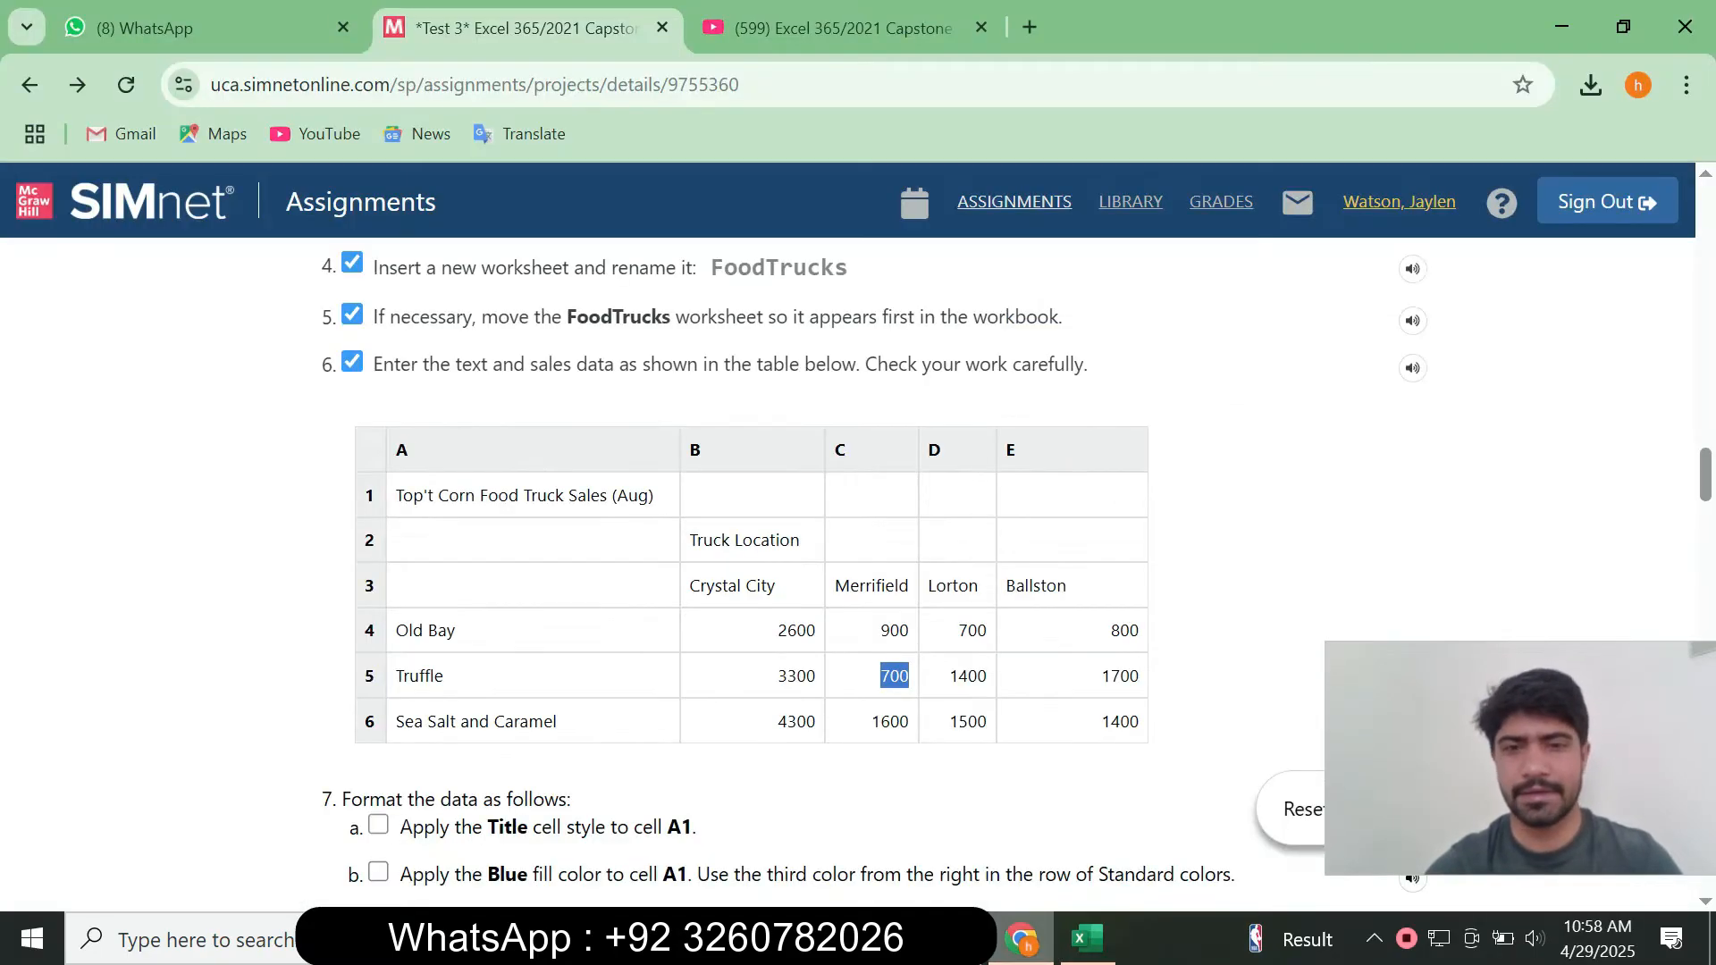
pyautogui.moveTo(949, 675); pyautogui.dragTo(987, 676)
pyautogui.hotkey('ctrl', 'c')
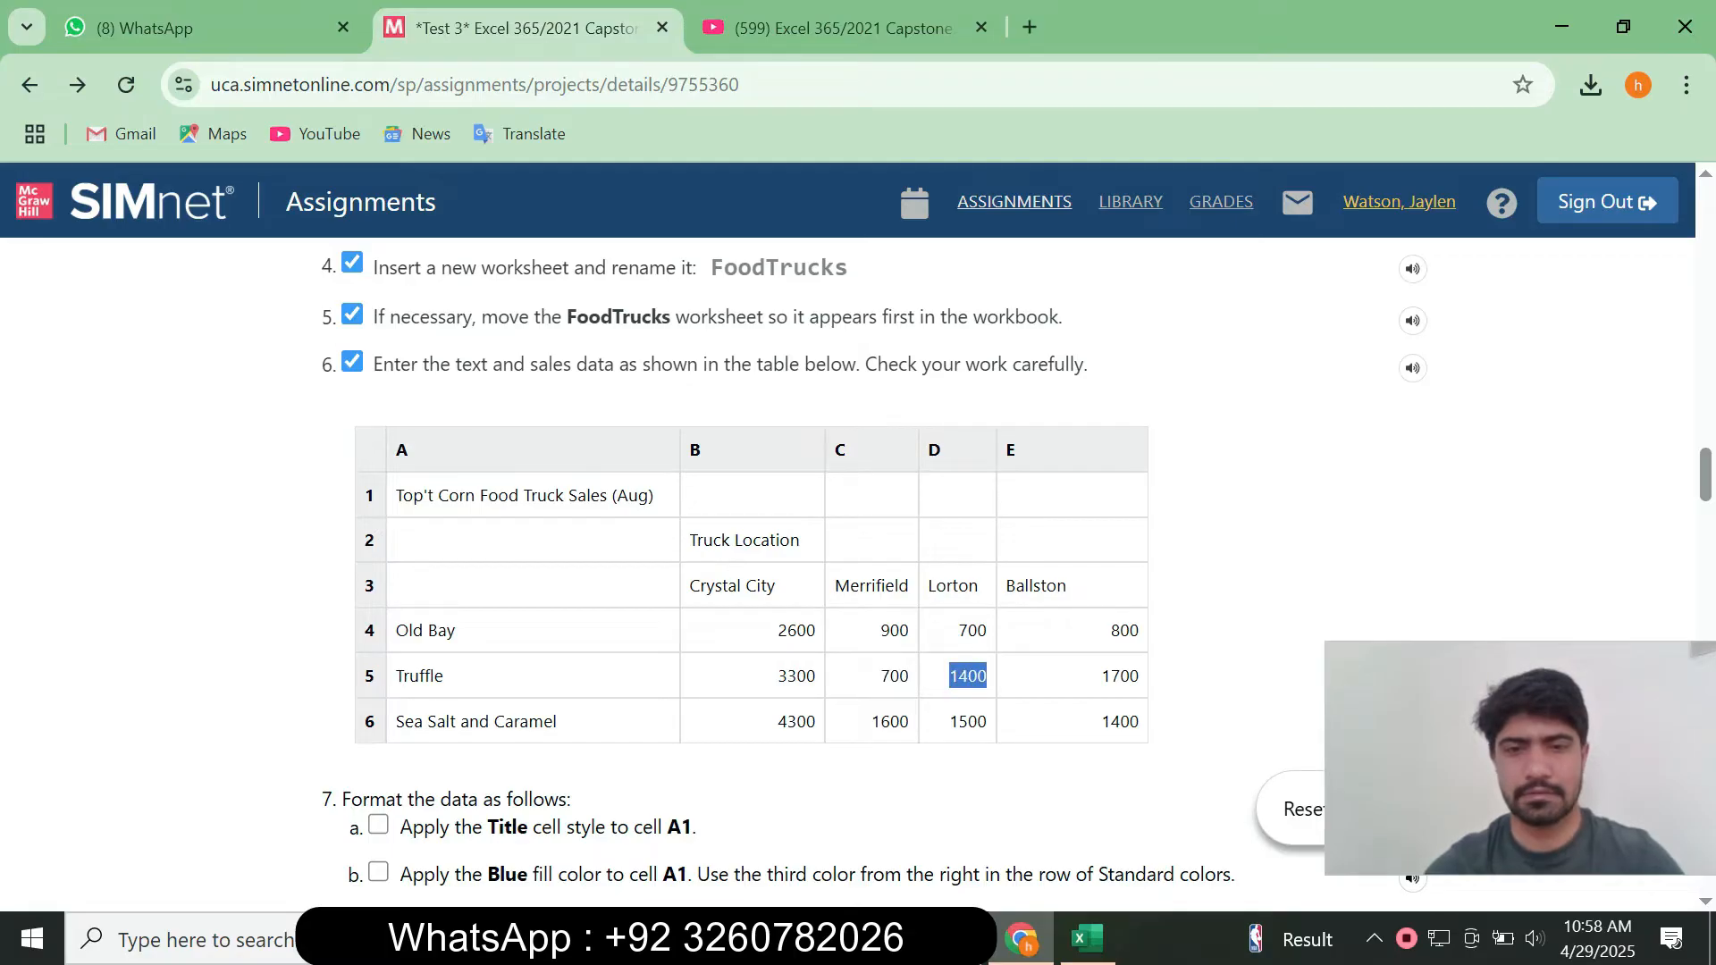
pyautogui.click(1087, 938)
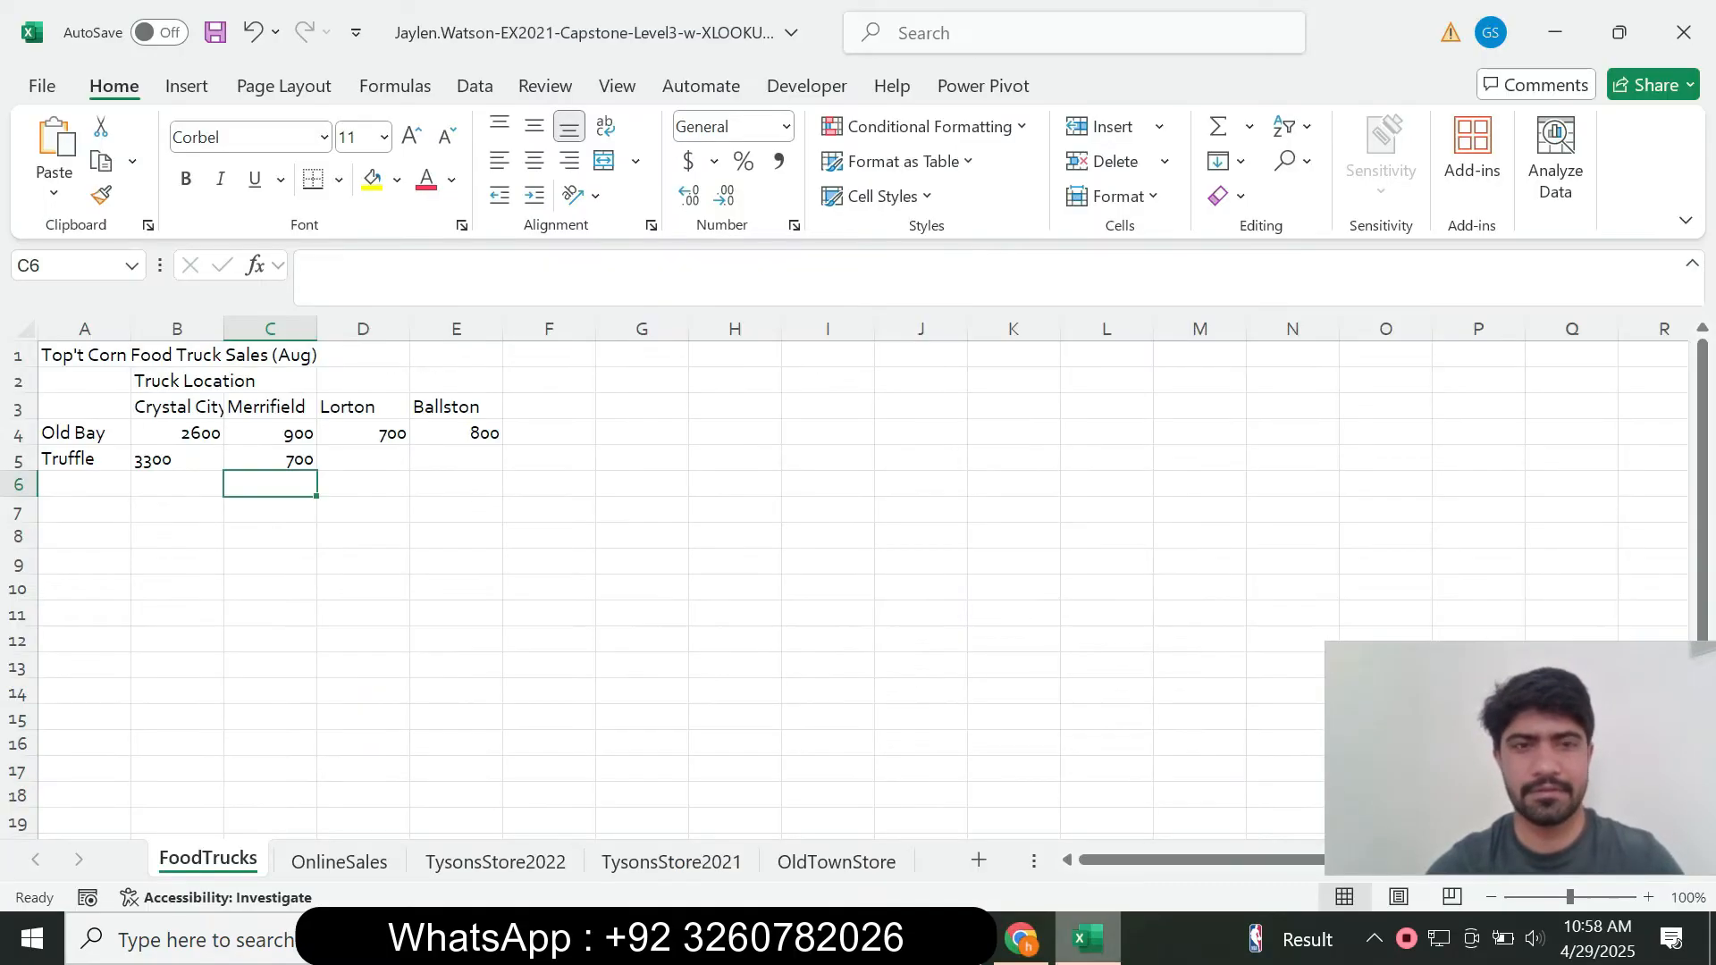
pyautogui.click(363, 458)
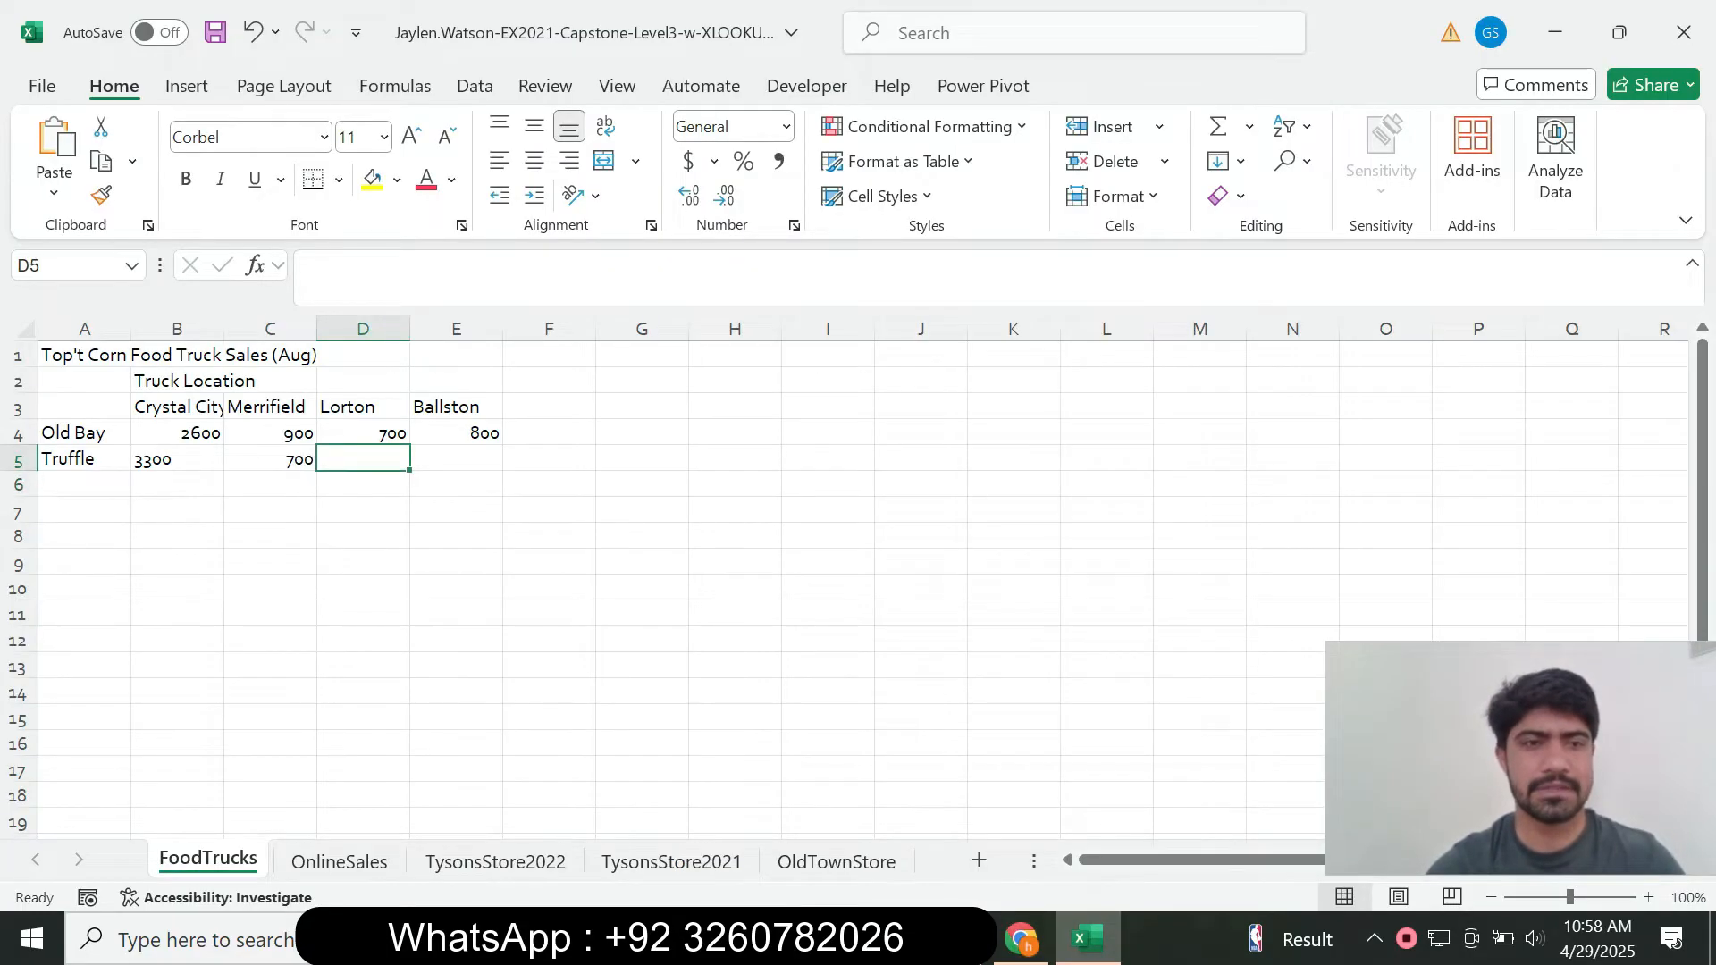
pyautogui.press('F2')
pyautogui.hotkey('ctrl', 'v')
pyautogui.press('Return')
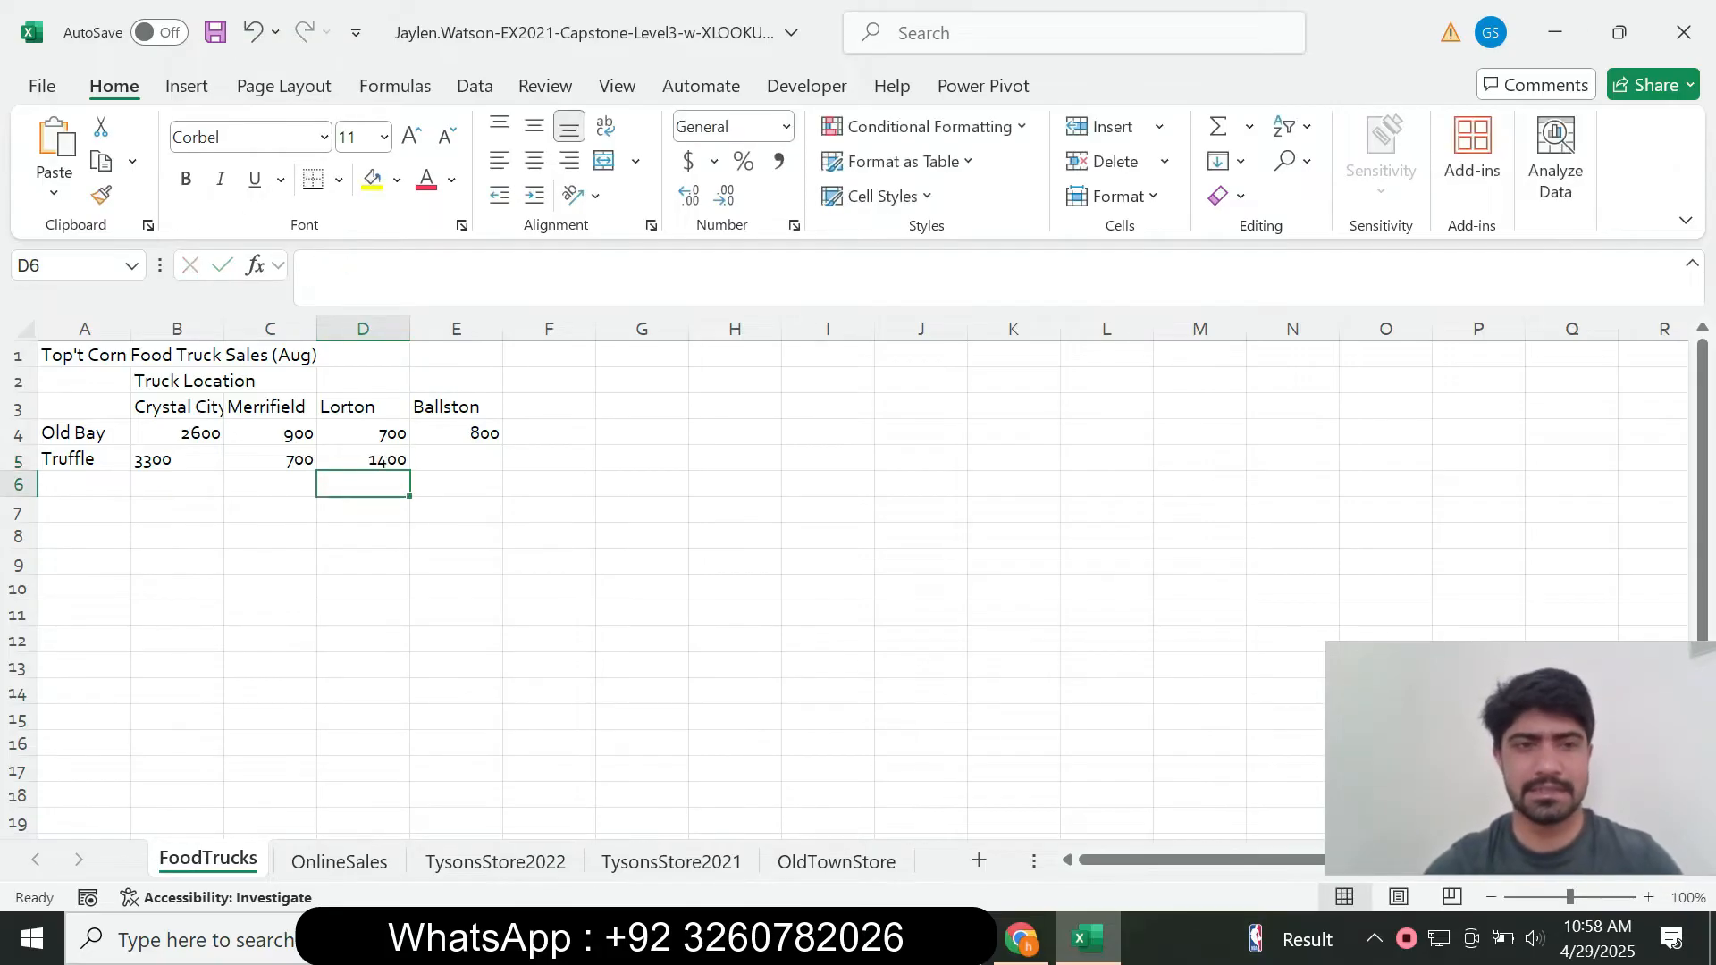
# Transfer the Truffle sales value 1700 for Ballston from the SIMnet table into cell E5 of the Excel FoodTrucks worksheet.
pyautogui.click(1021, 938)
pyautogui.click(1120, 677)
pyautogui.moveTo(1101, 677); pyautogui.dragTo(1141, 677)
pyautogui.hotkey('ctrl', 'c')
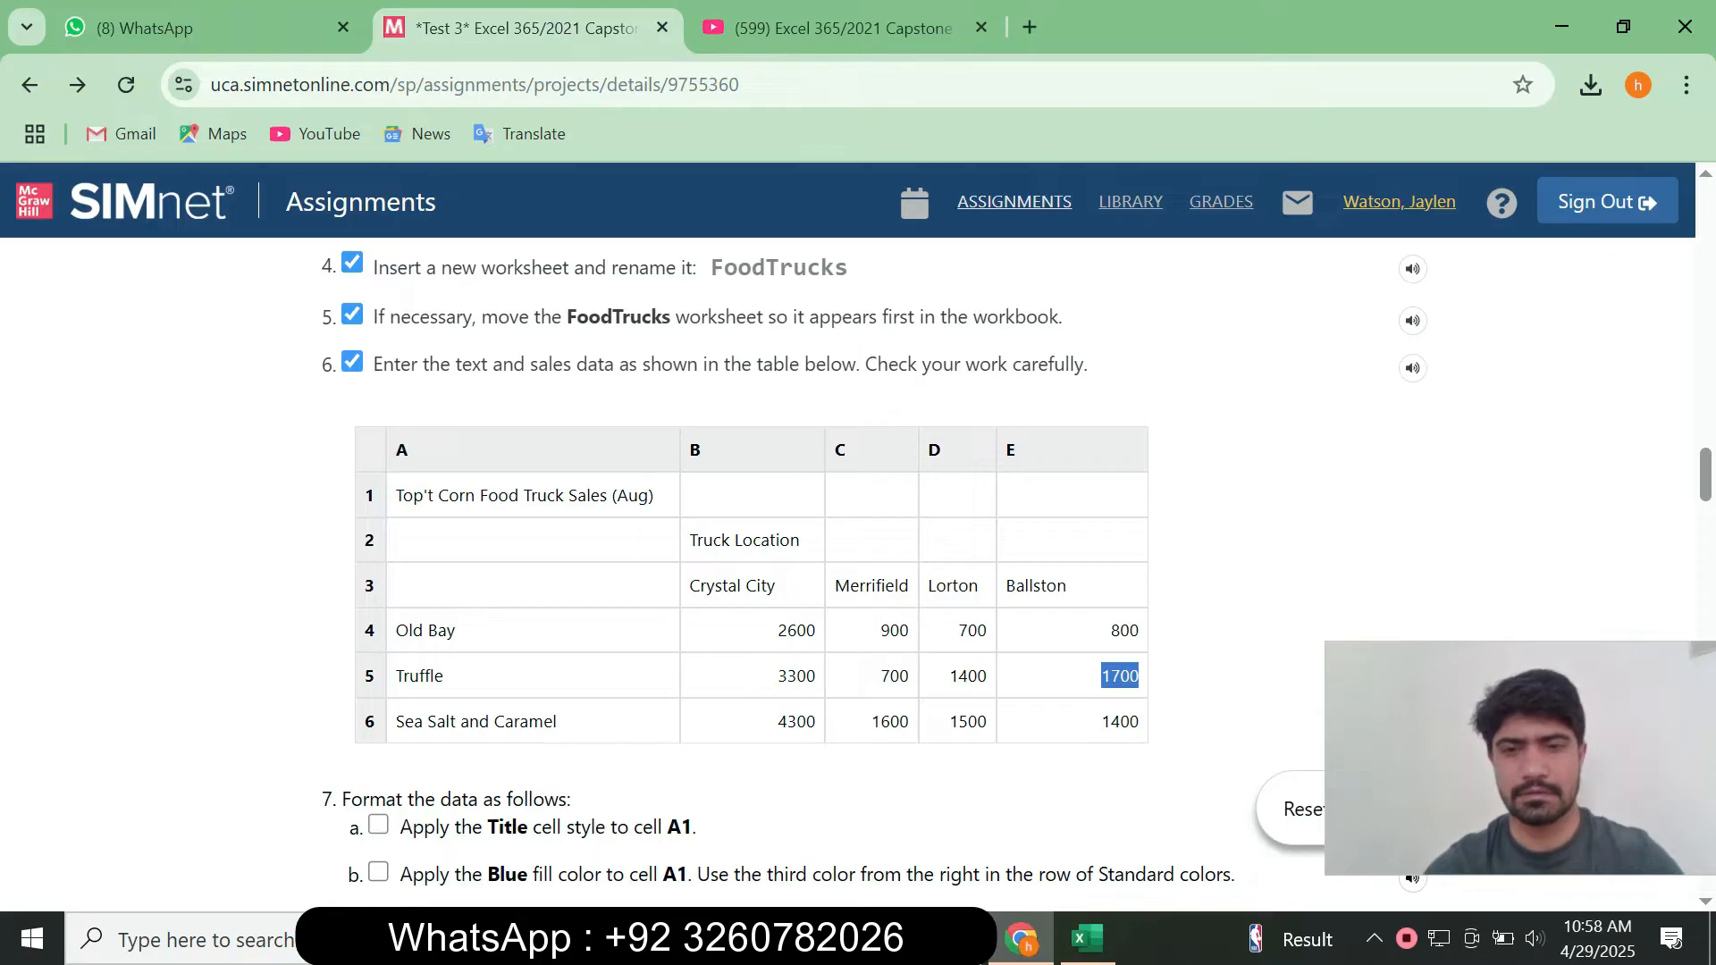
pyautogui.click(1088, 939)
pyautogui.click(456, 459)
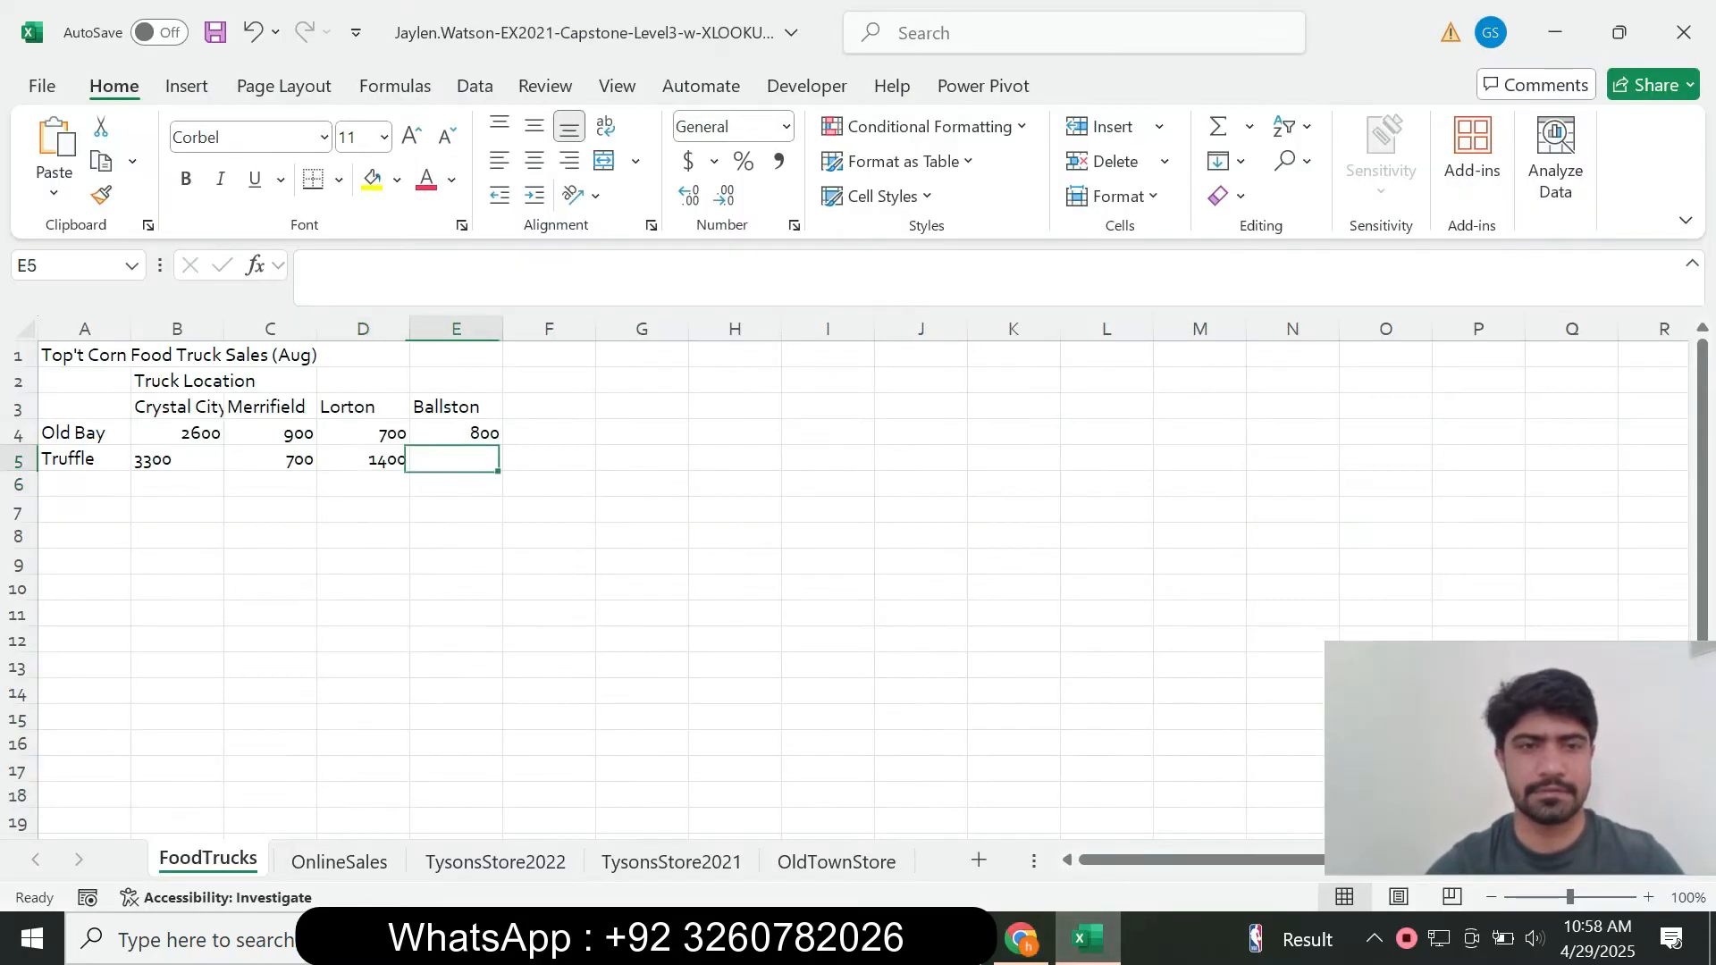
pyautogui.click(402, 265)
pyautogui.hotkey('ctrl', 'v')
pyautogui.press('Return')
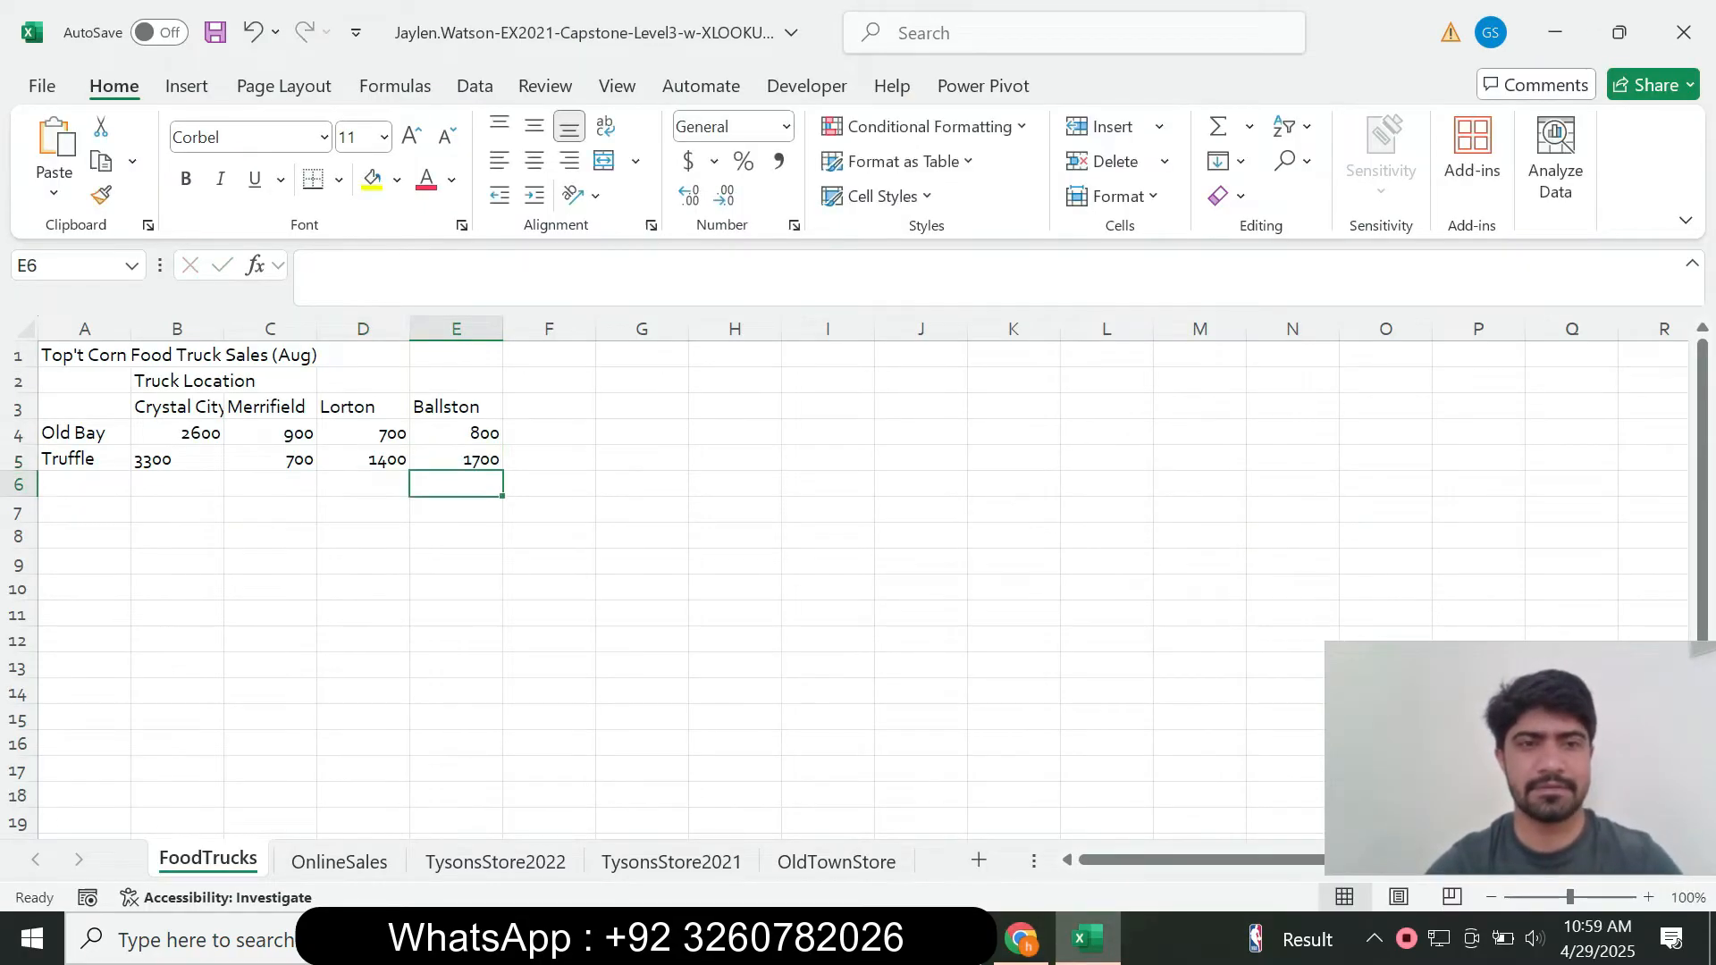
# Copy the flavor name "Sea Salt and Caramel" from the SIMnet table into cell A6 of the Excel FoodTrucks worksheet.
pyautogui.click(1021, 938)
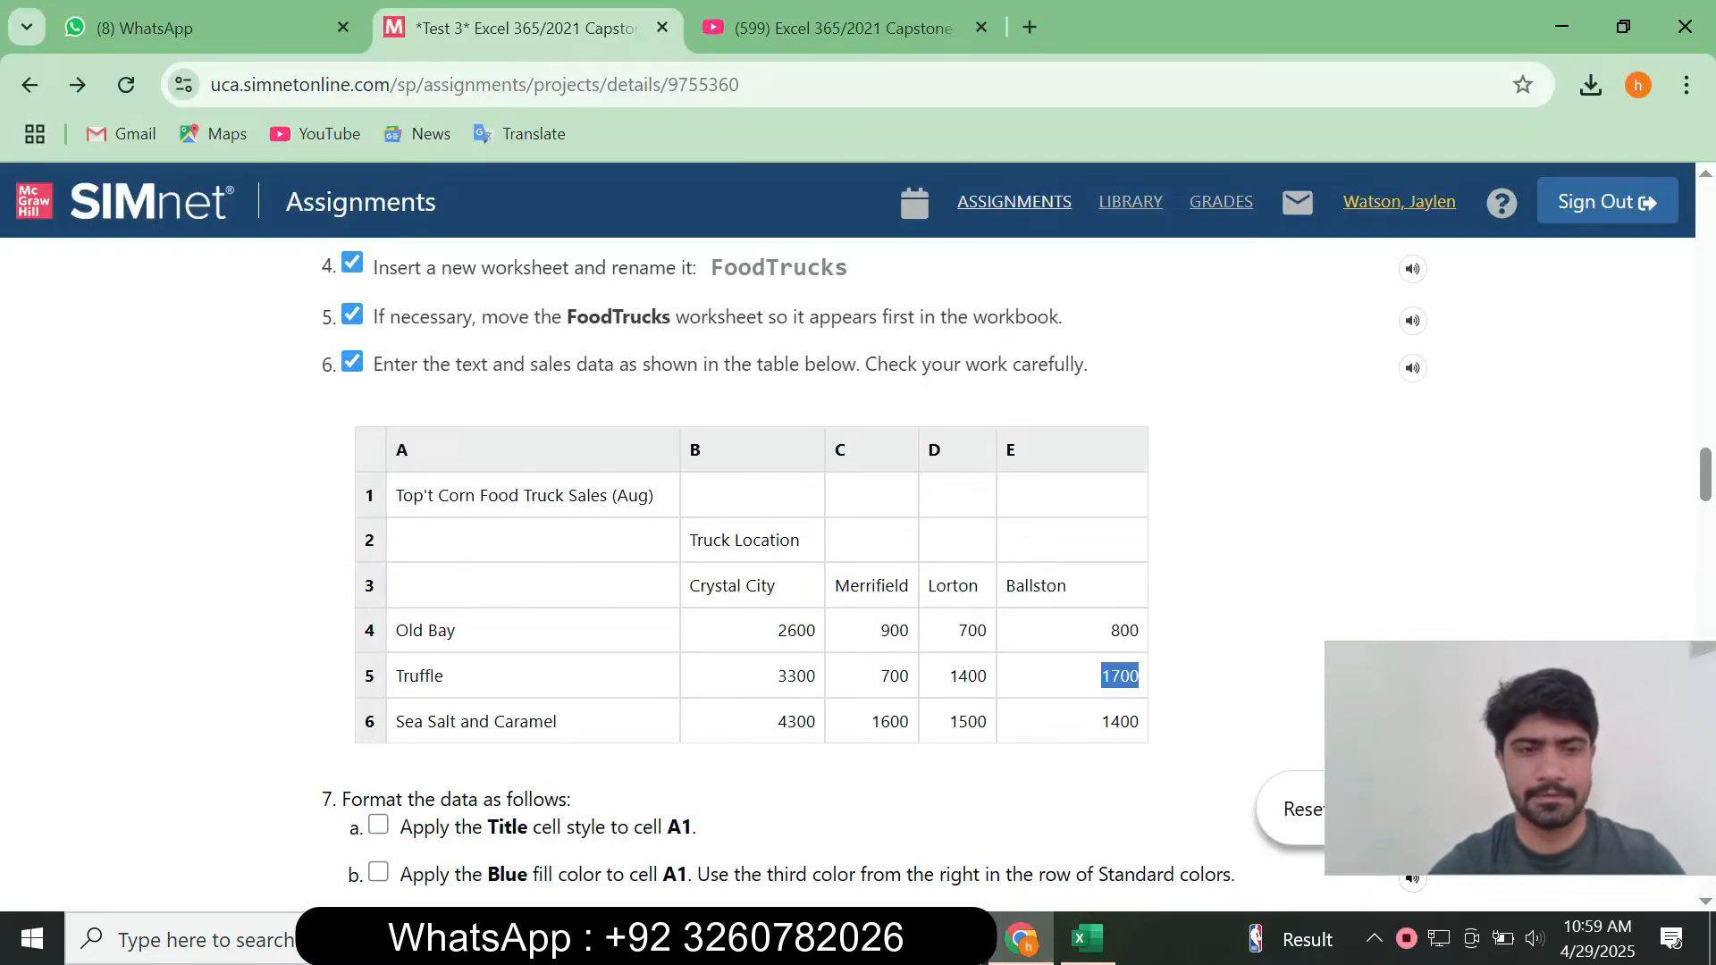
pyautogui.moveTo(557, 721); pyautogui.dragTo(396, 721)
pyautogui.hotkey('ctrl', 'c')
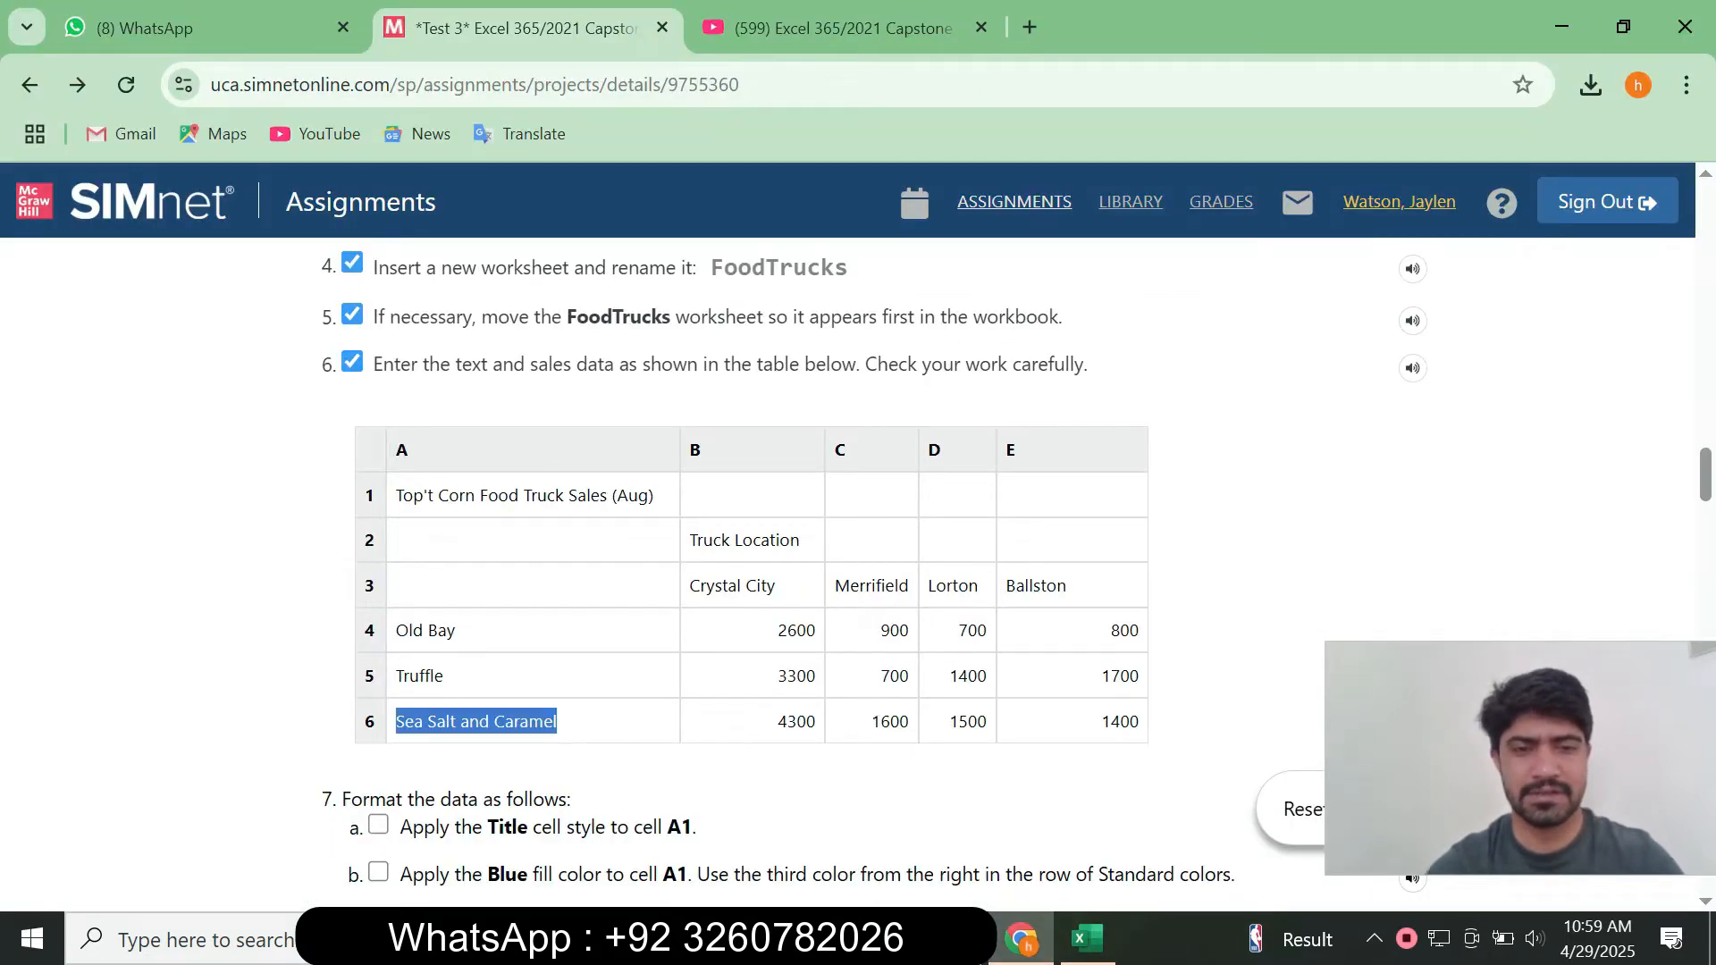
pyautogui.click(1087, 939)
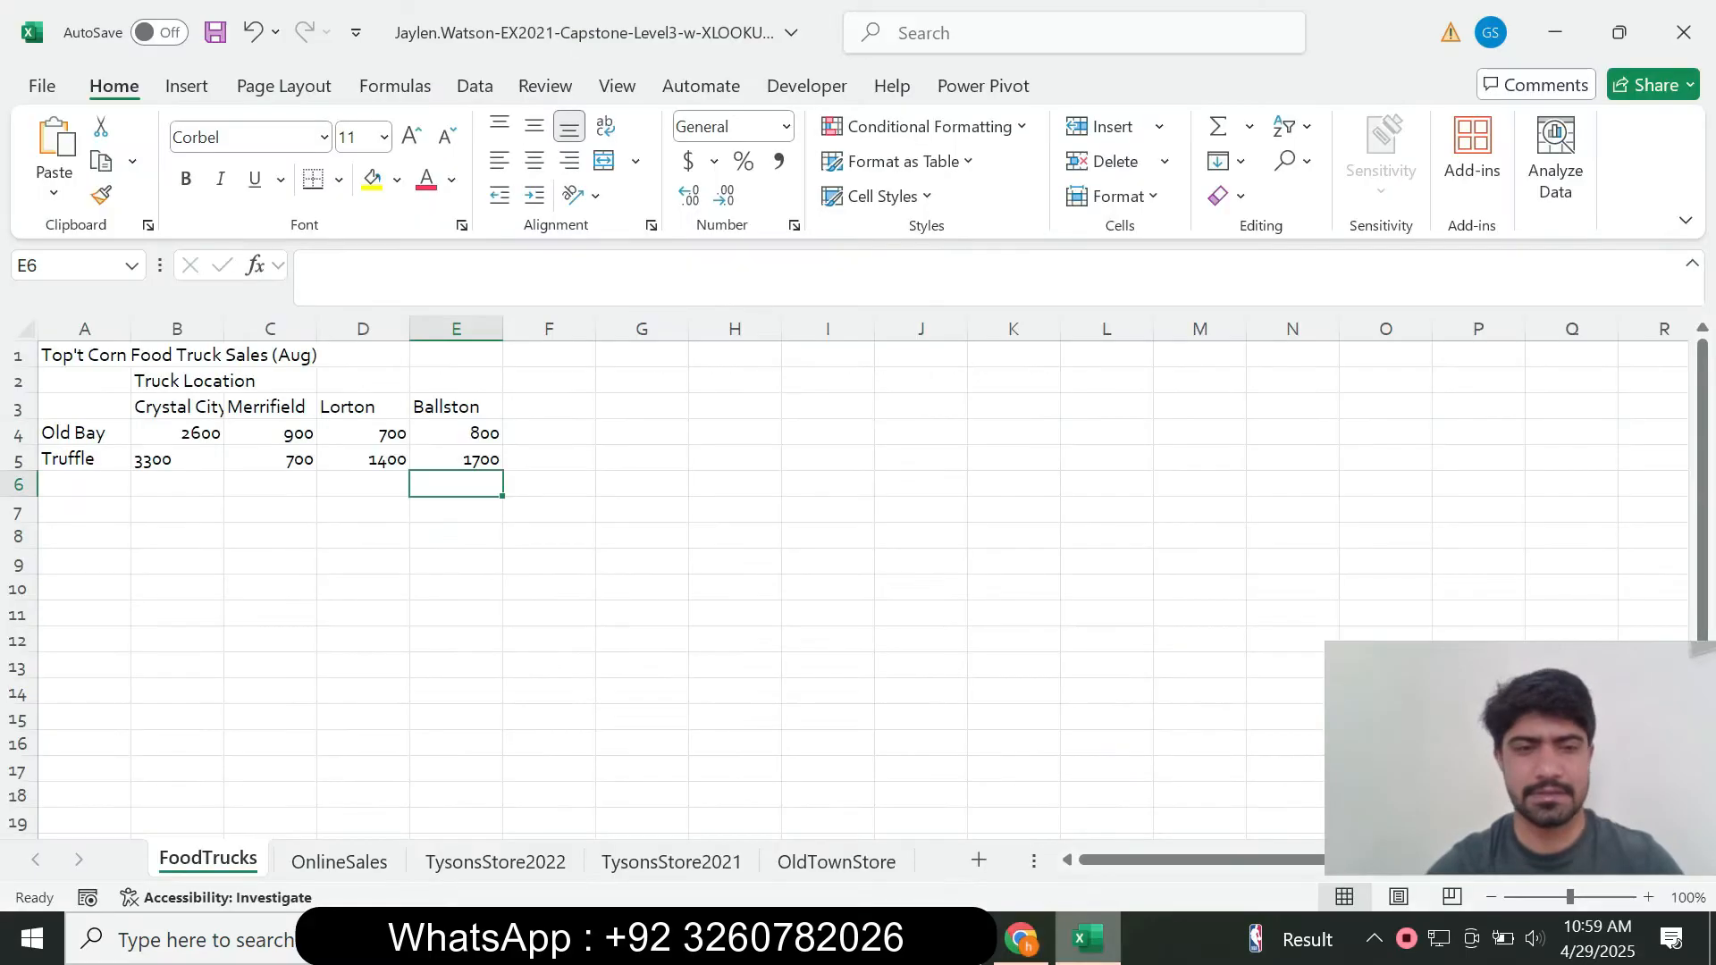
pyautogui.click(84, 484)
pyautogui.press('F2')
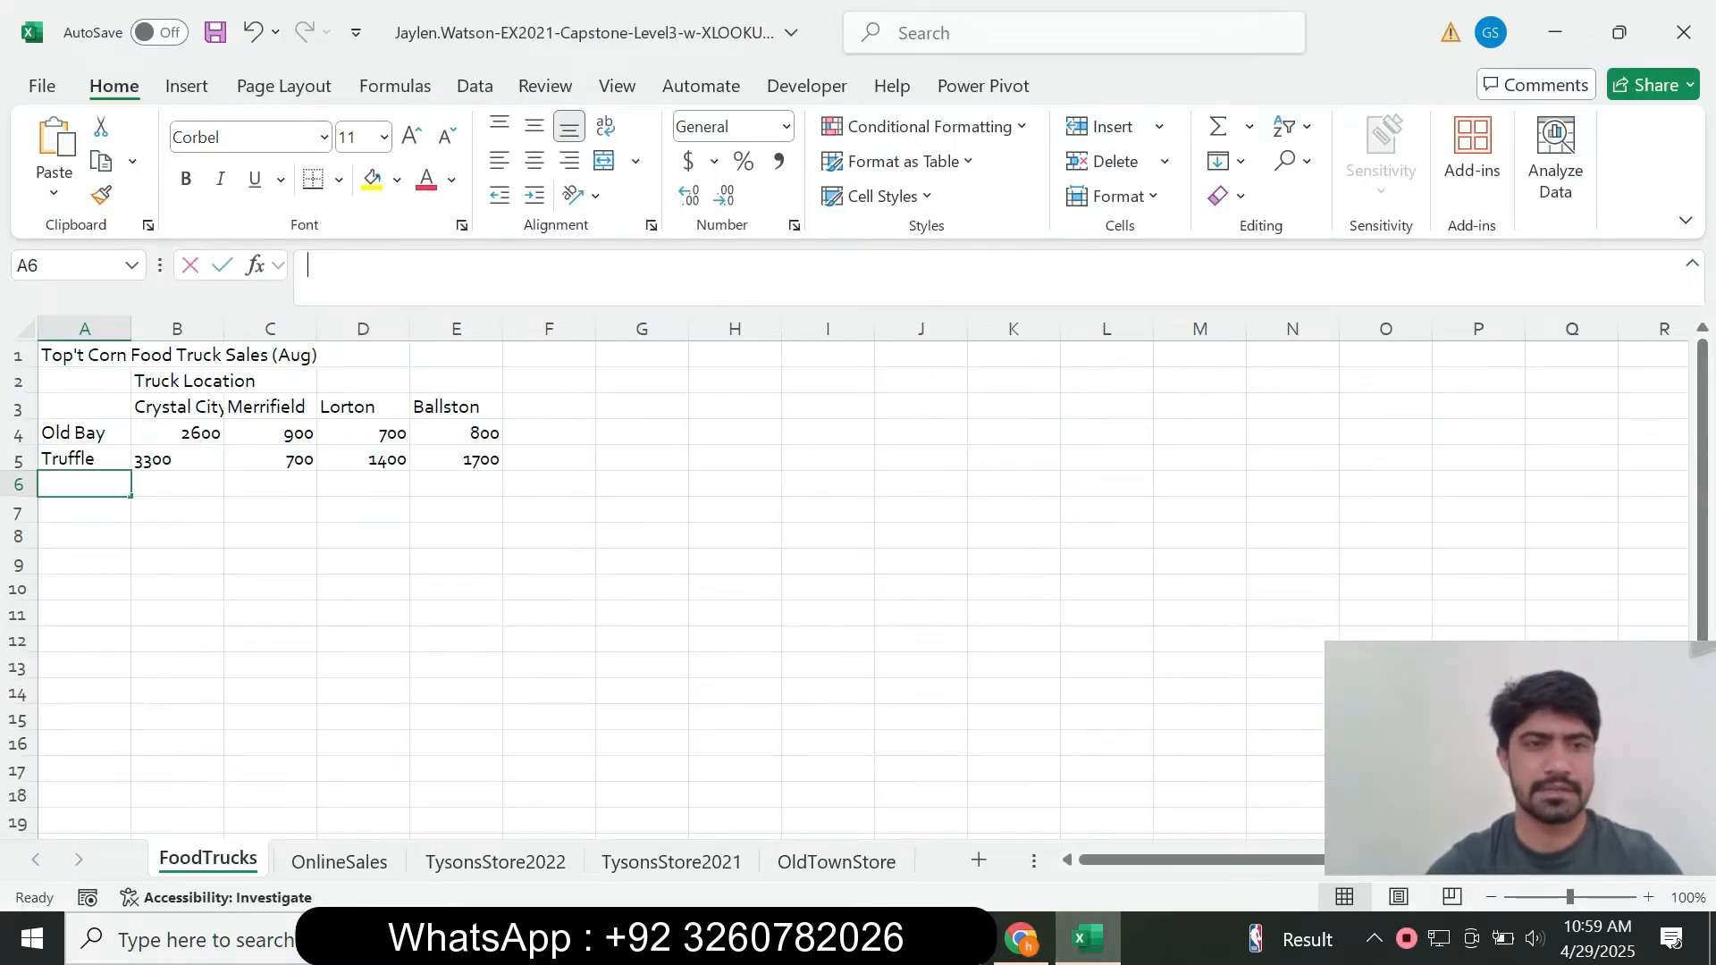
pyautogui.hotkey('ctrl', 'v')
pyautogui.press('Return')
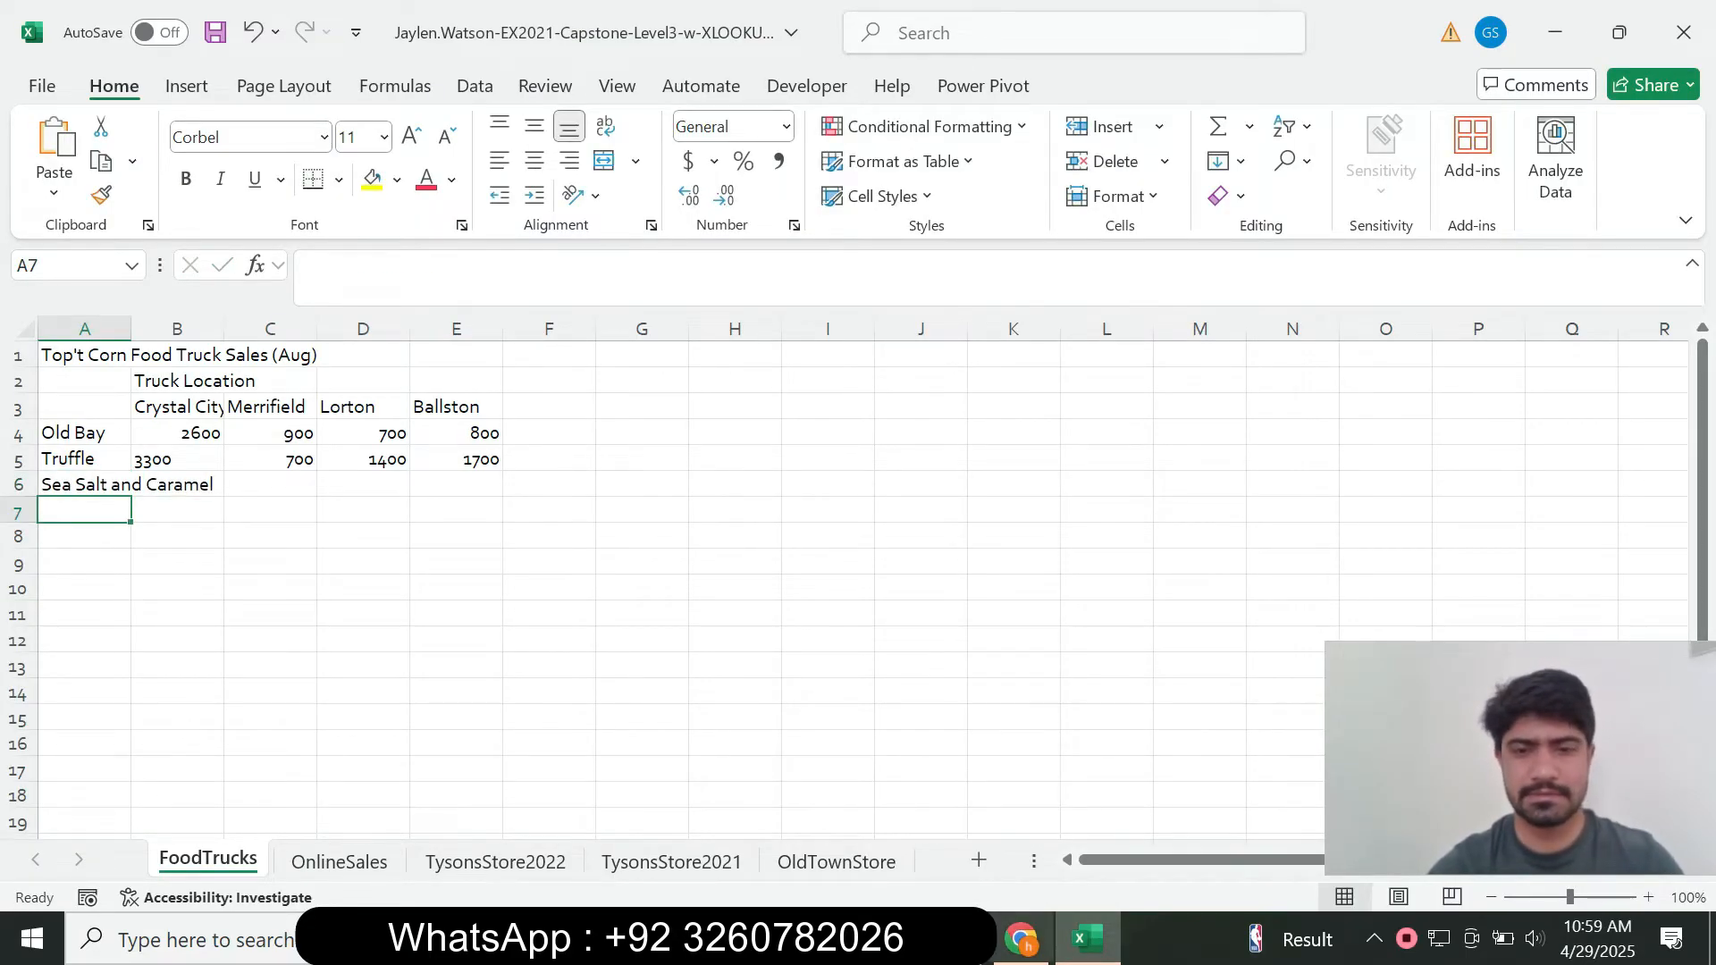
# Copy the Sea Salt and Caramel sales value 4300 for Crystal City from the SIMnet table into cell B6 in Excel.
pyautogui.click(1022, 939)
pyautogui.moveTo(773, 723); pyautogui.dragTo(817, 722)
pyautogui.hotkey('ctrl', 'c')
pyautogui.click(1087, 938)
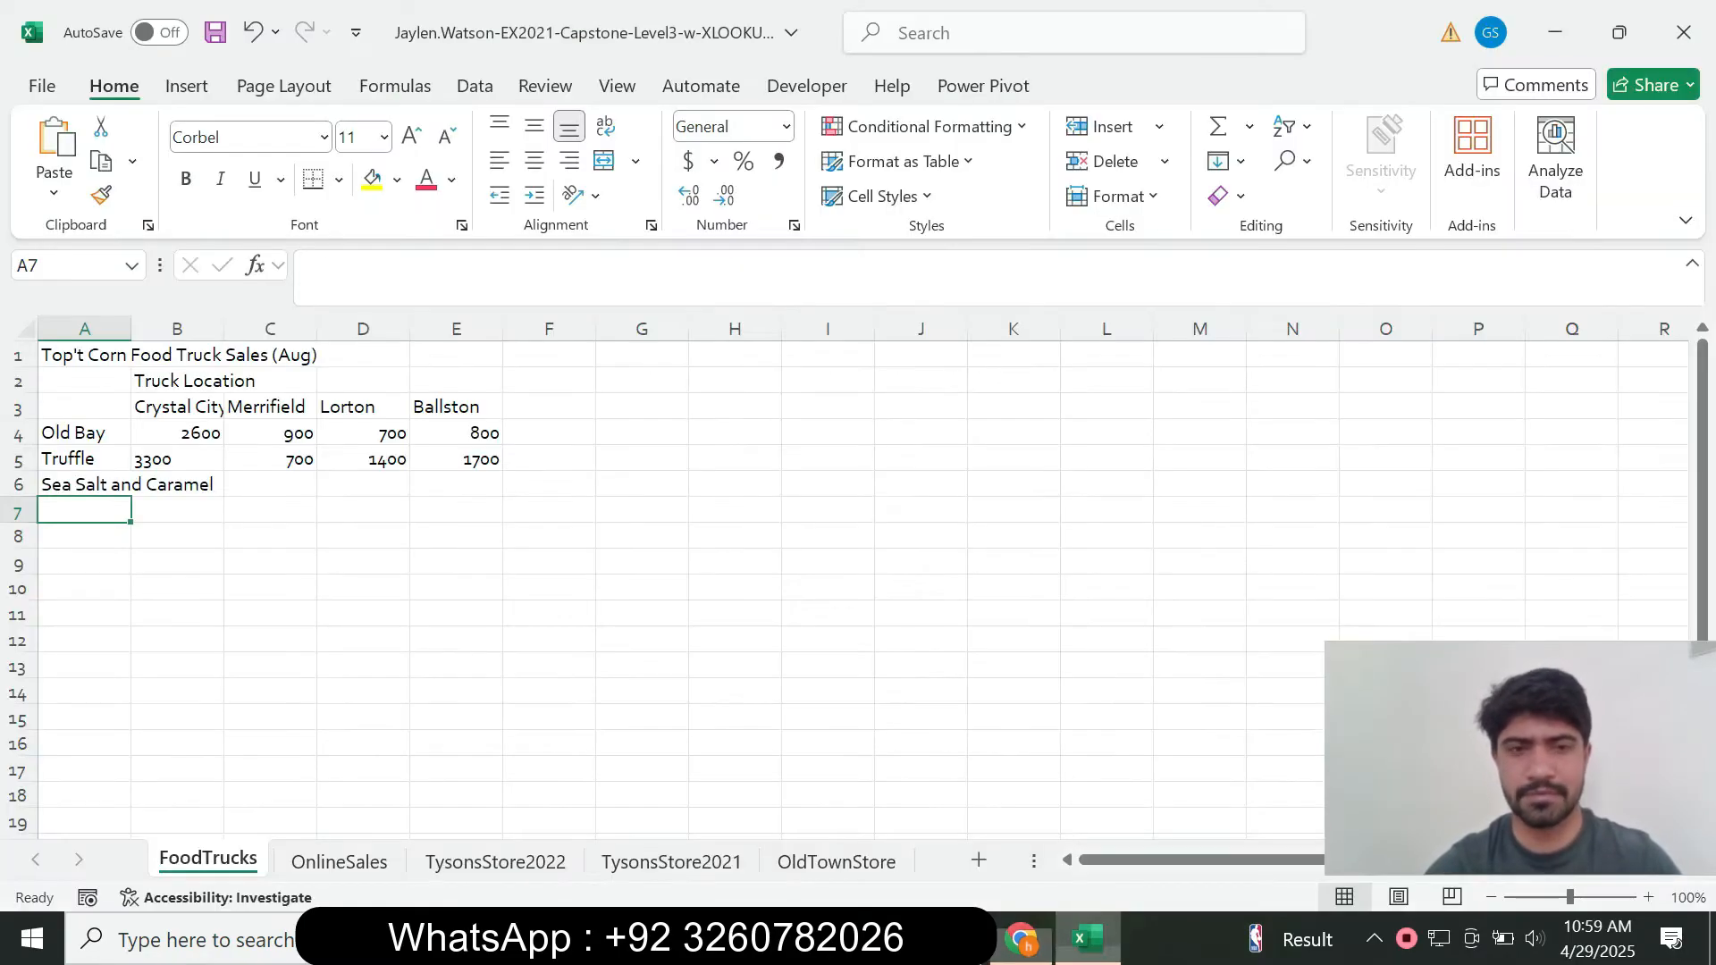
pyautogui.click(177, 484)
pyautogui.click(402, 268)
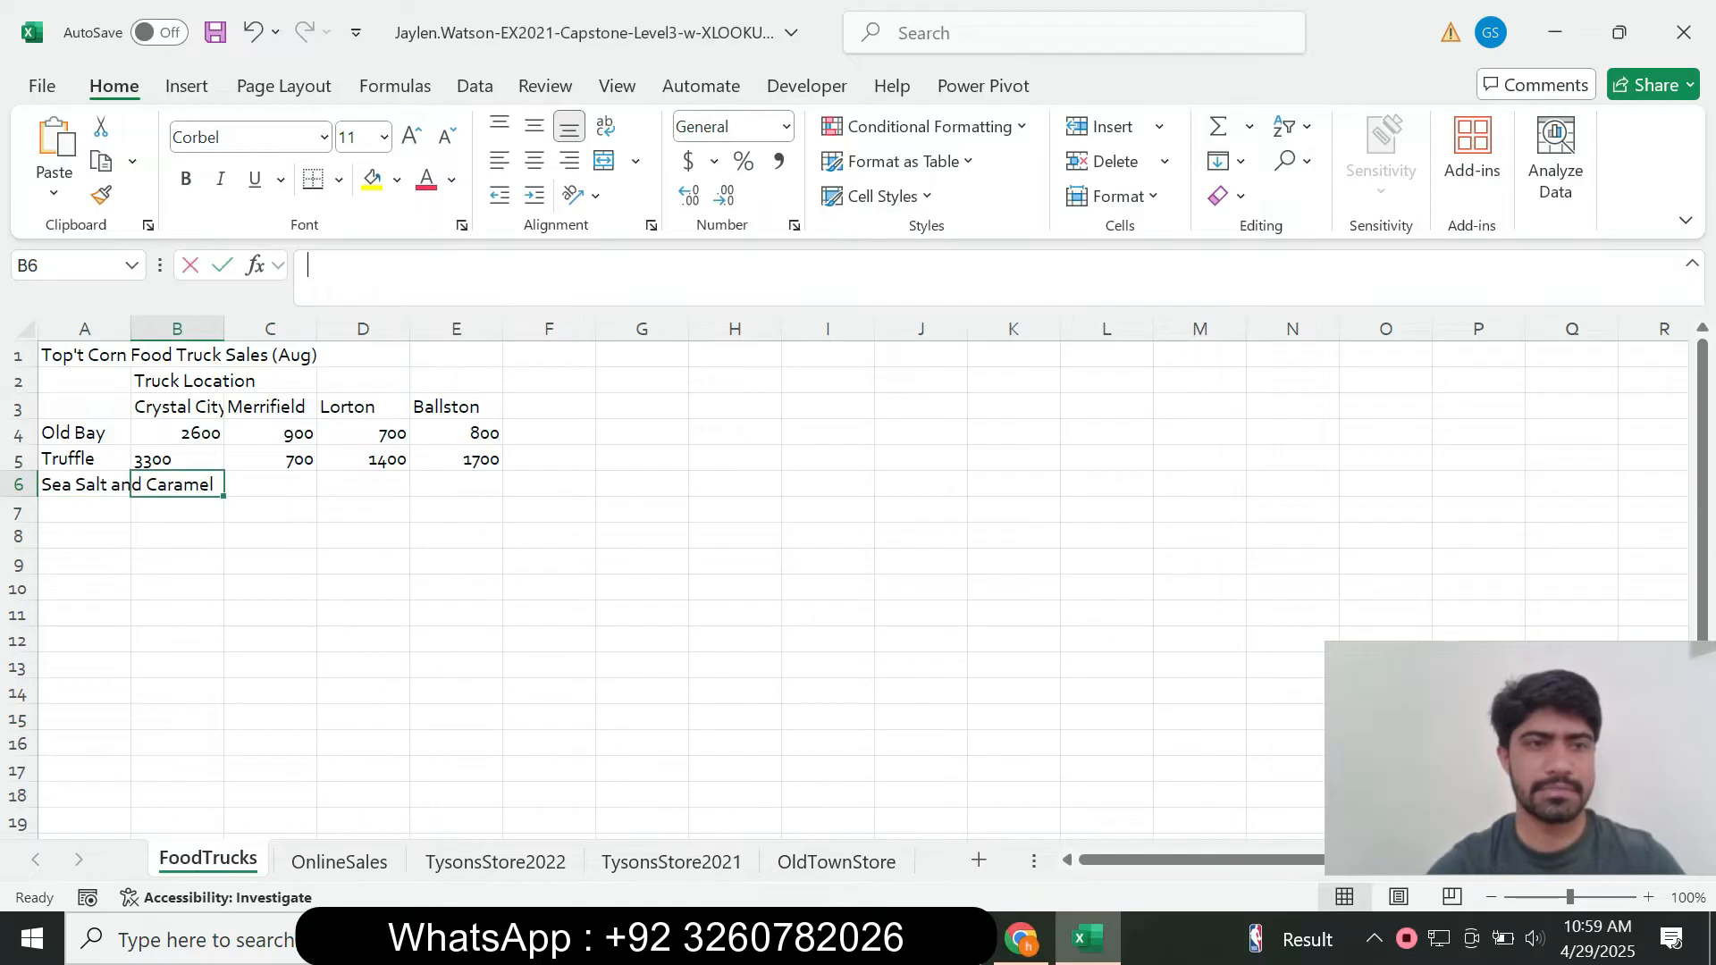
pyautogui.hotkey('ctrl', 'v')
pyautogui.press('Return')
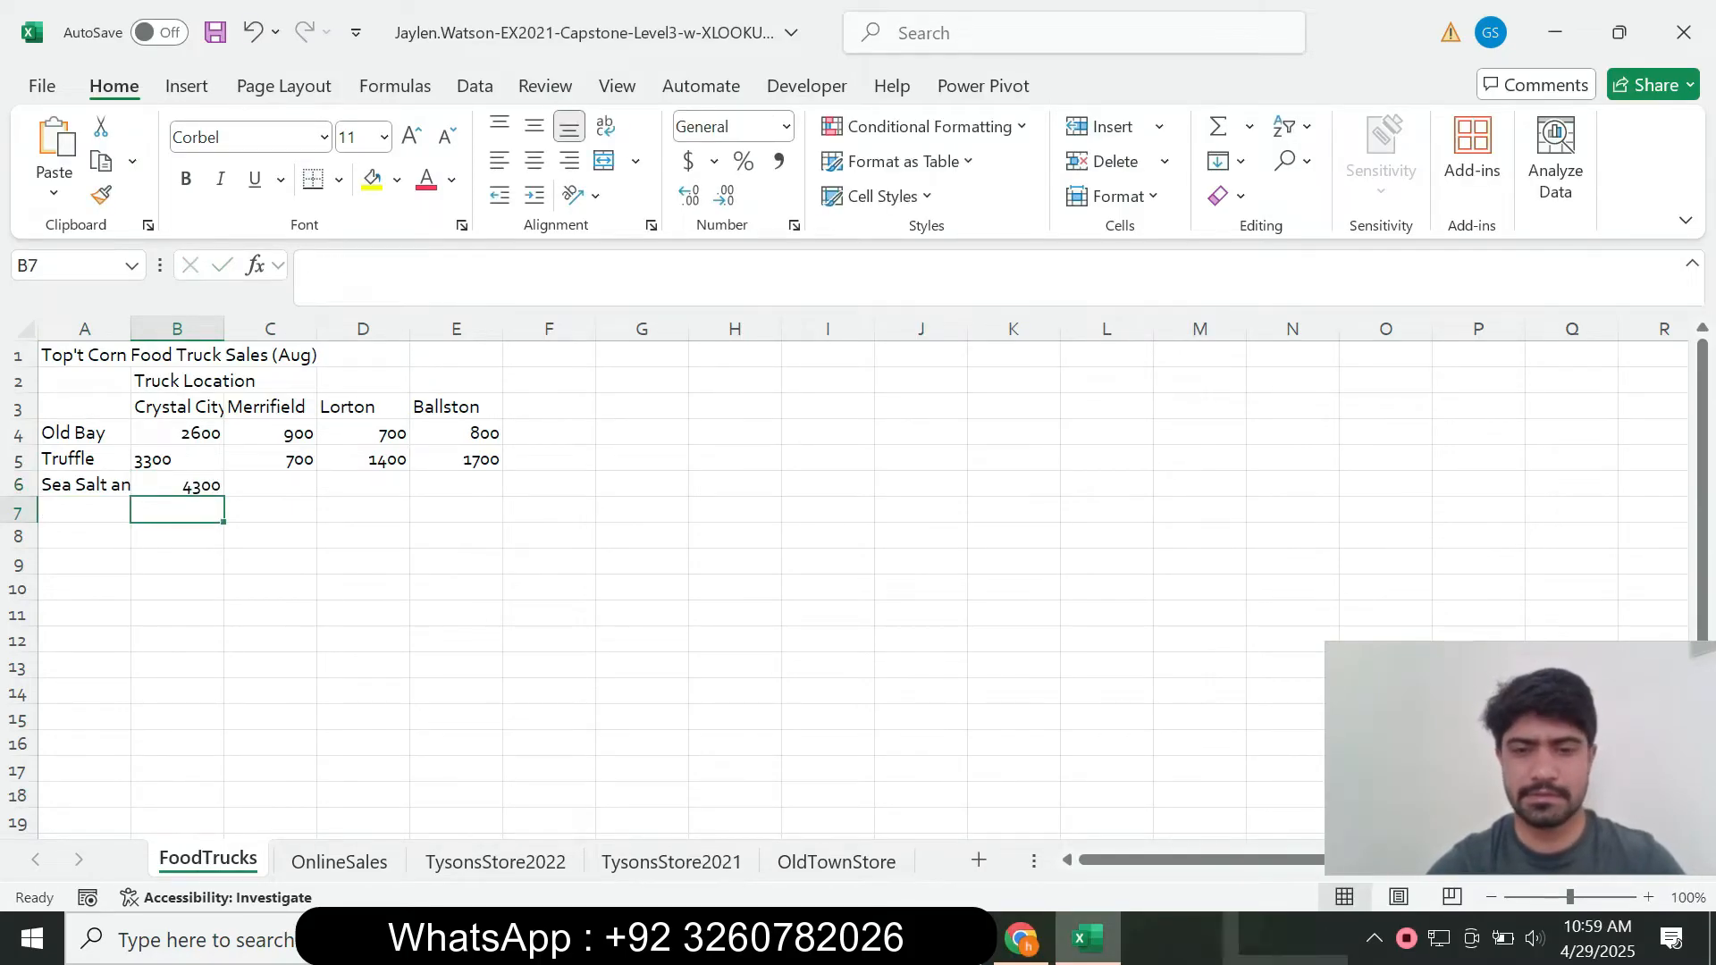
# Transfer the Sea Salt and Caramel sales value 1600 for Merrifield from the SIMnet table into cell C6 in Excel.
pyautogui.click(1022, 939)
pyautogui.moveTo(871, 722); pyautogui.dragTo(909, 721)
pyautogui.hotkey('ctrl', 'c')
pyautogui.click(1086, 939)
pyautogui.click(270, 485)
pyautogui.hotkey('ctrl', 'v')
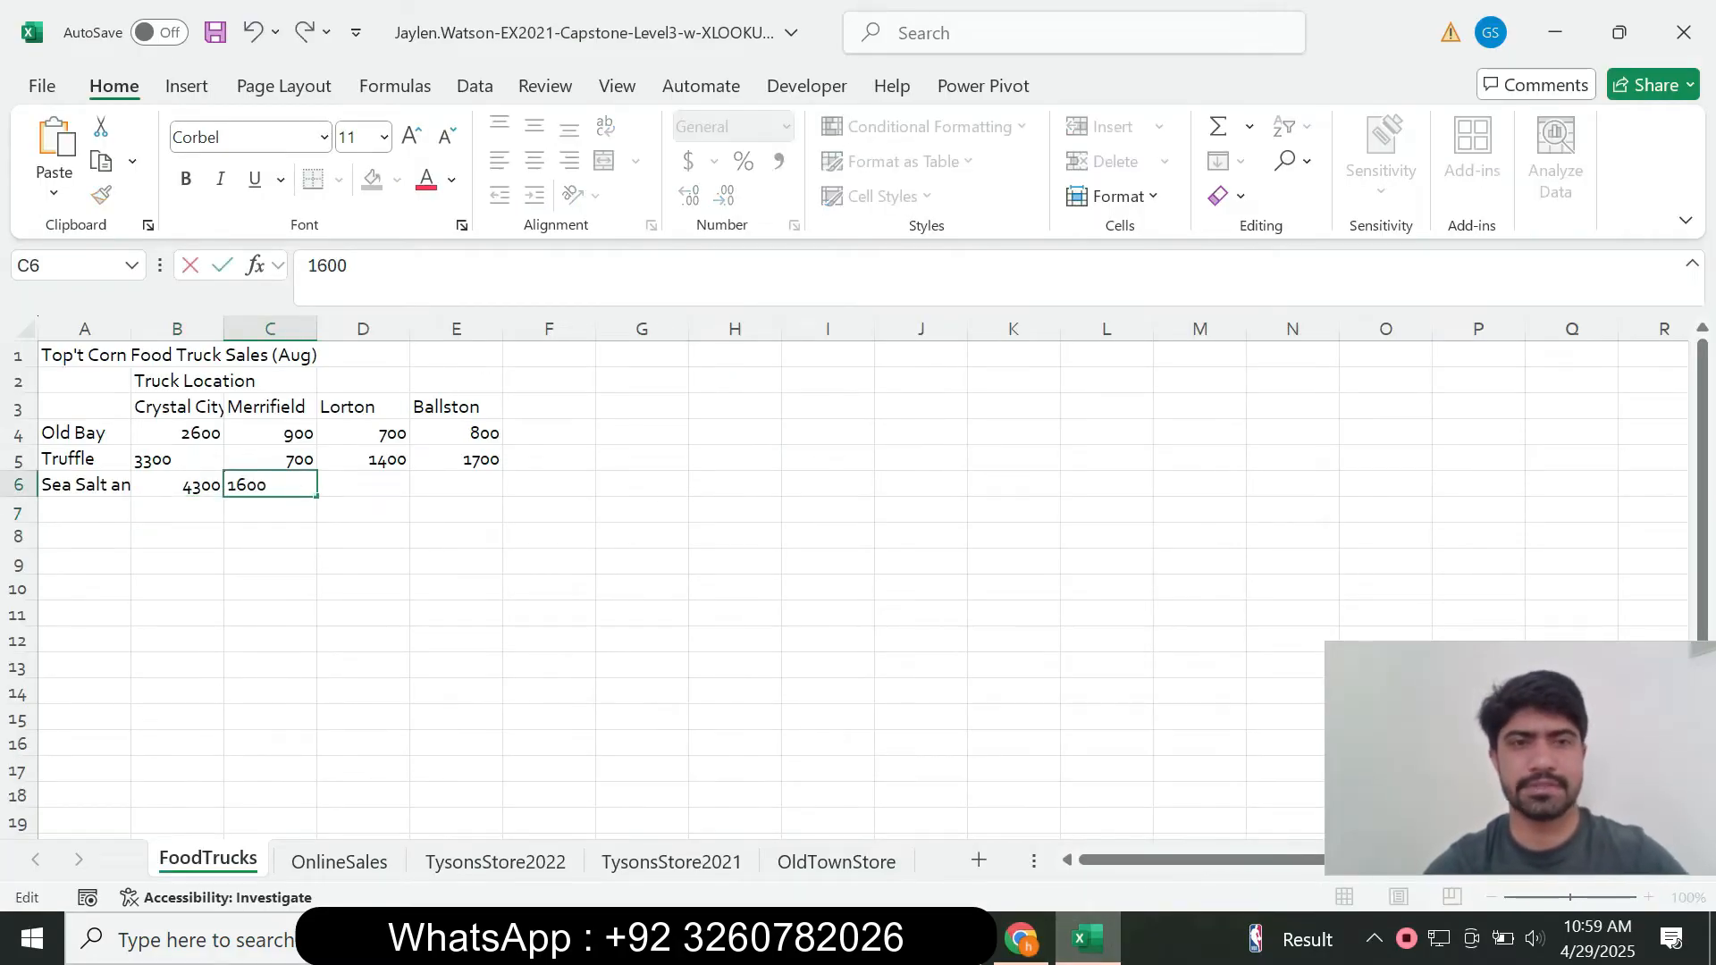
pyautogui.press('Return')
# Copy the Sea Salt and Caramel sales value 1500 for Lorton from the SIMnet table into cell D6 in Excel.
pyautogui.click(1020, 938)
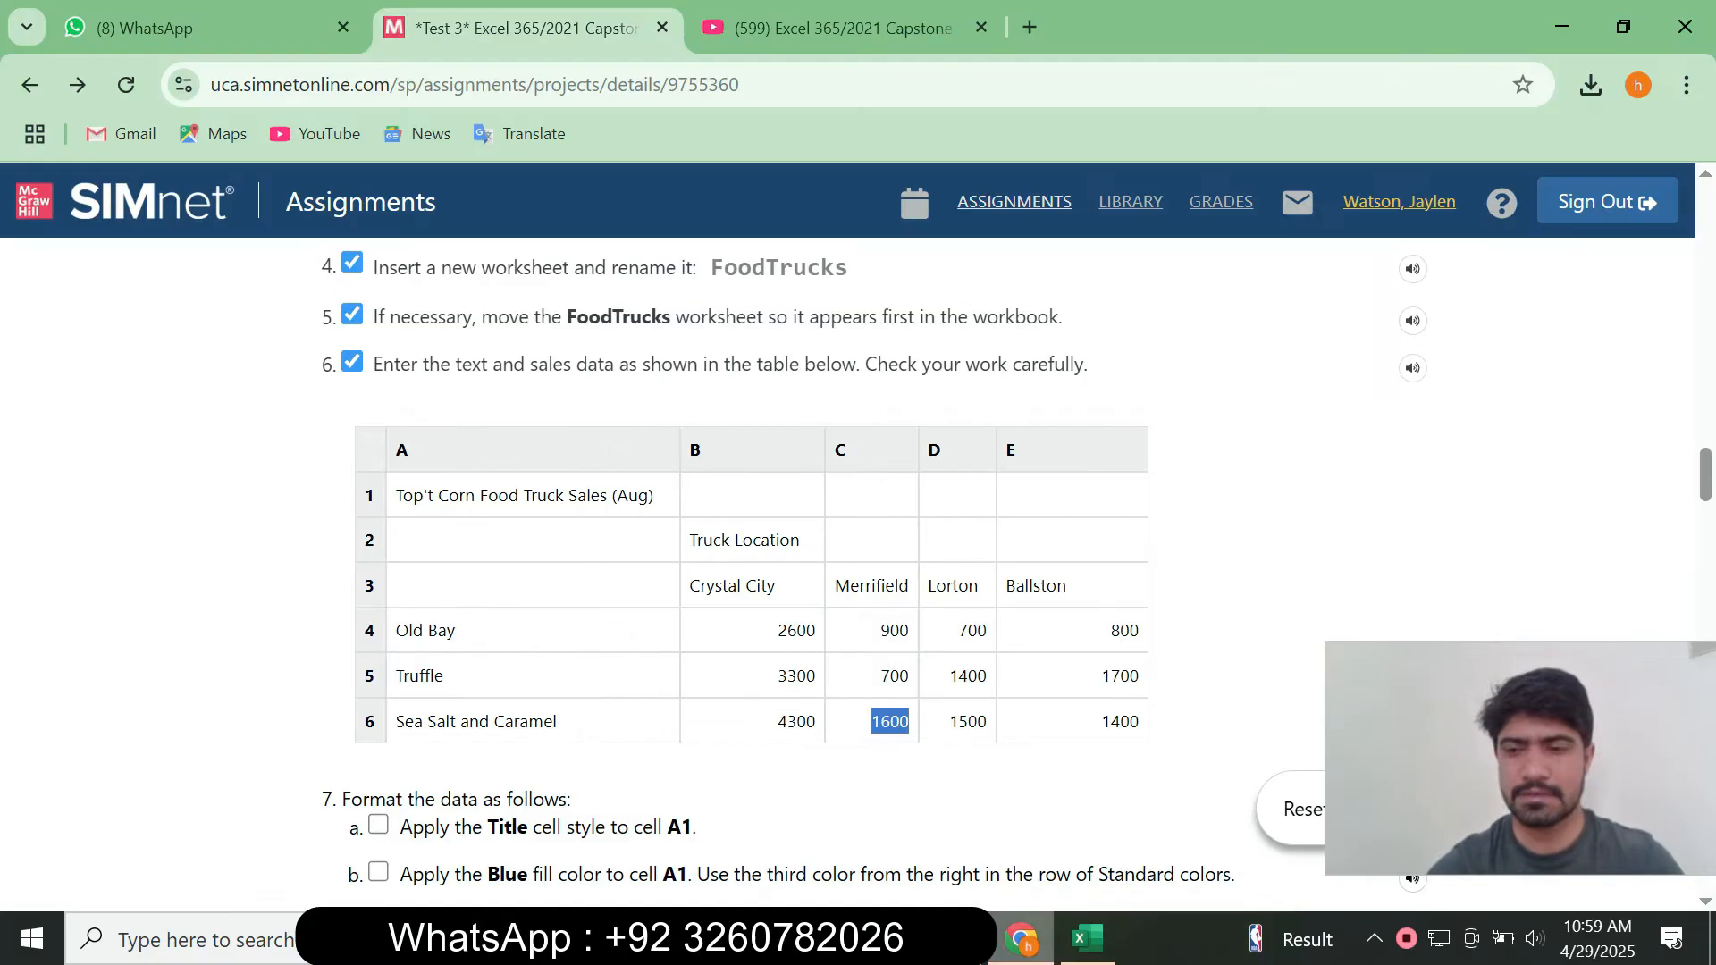
pyautogui.moveTo(948, 722); pyautogui.dragTo(986, 722)
pyautogui.hotkey('ctrl', 'c')
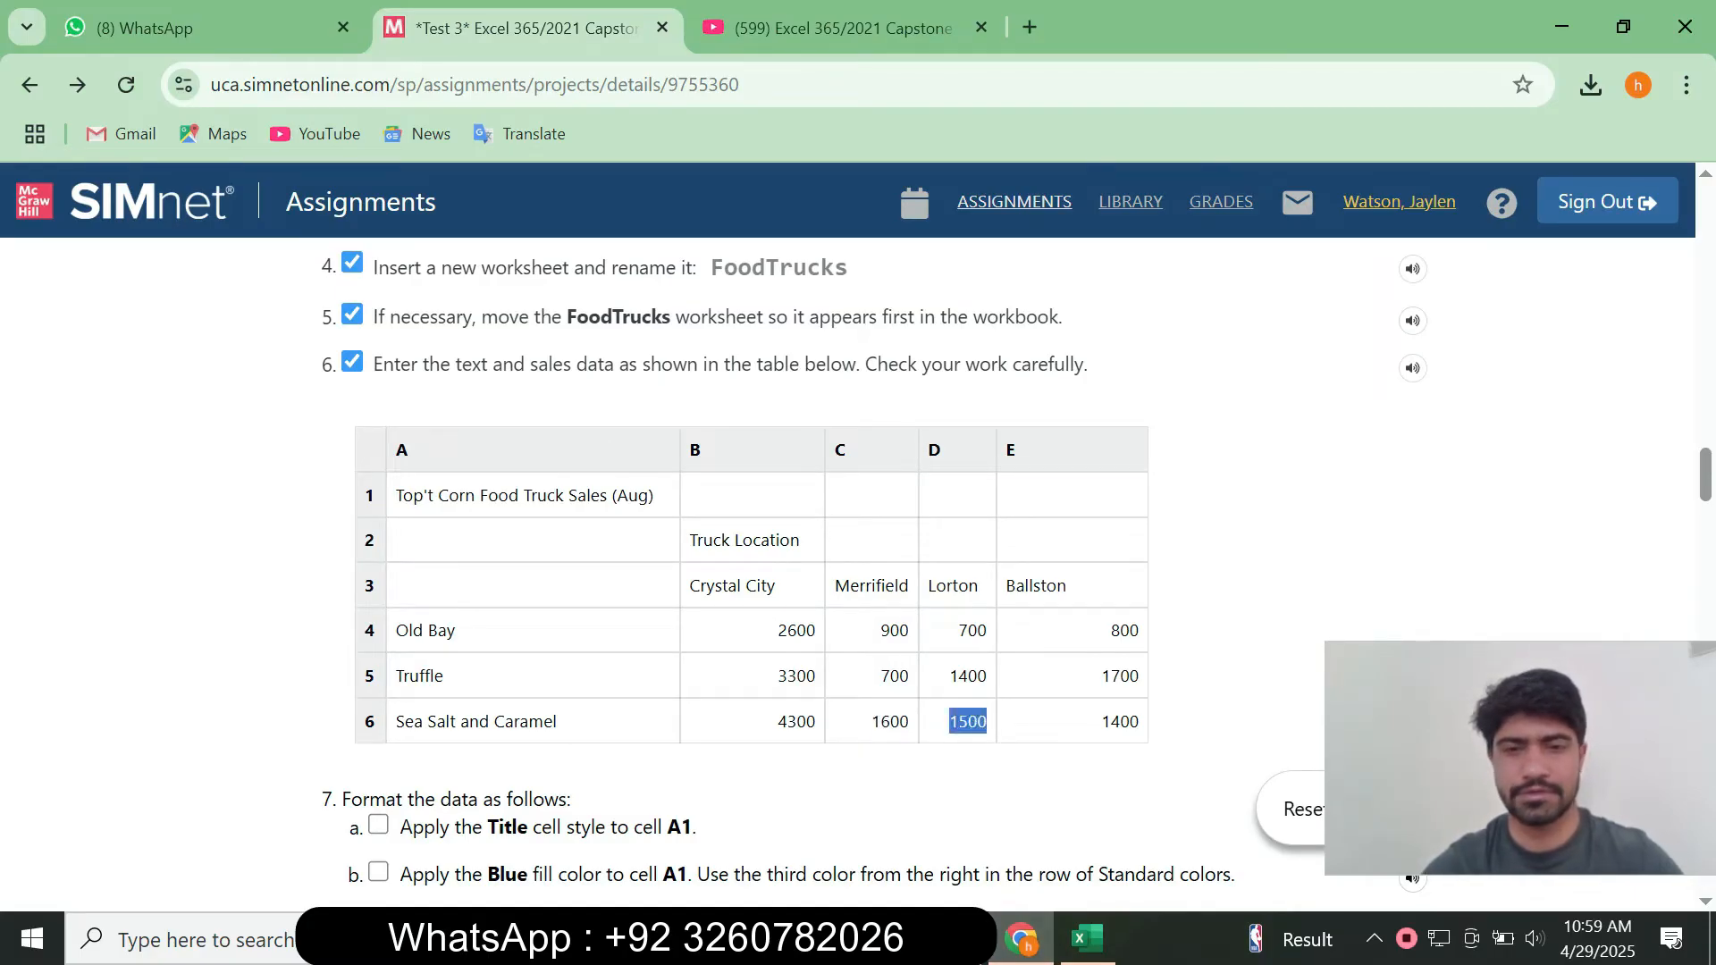
pyautogui.click(1087, 938)
pyautogui.click(363, 483)
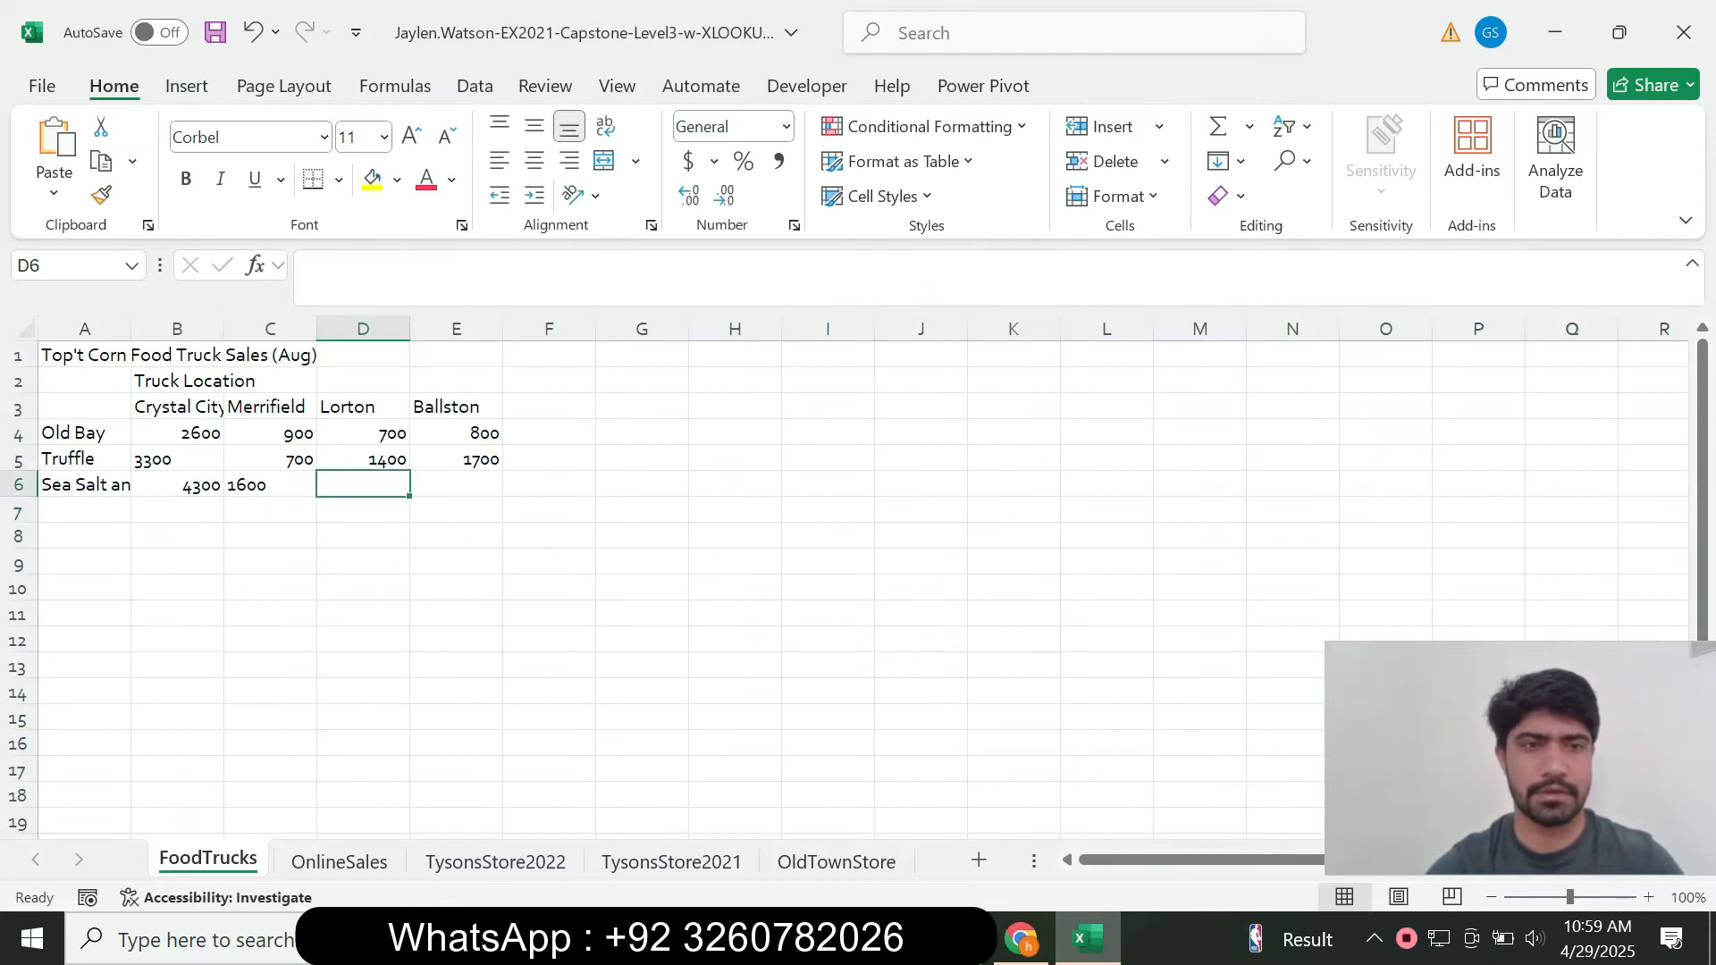
pyautogui.click(339, 266)
pyautogui.hotkey('ctrl', 'v')
pyautogui.press('Return')
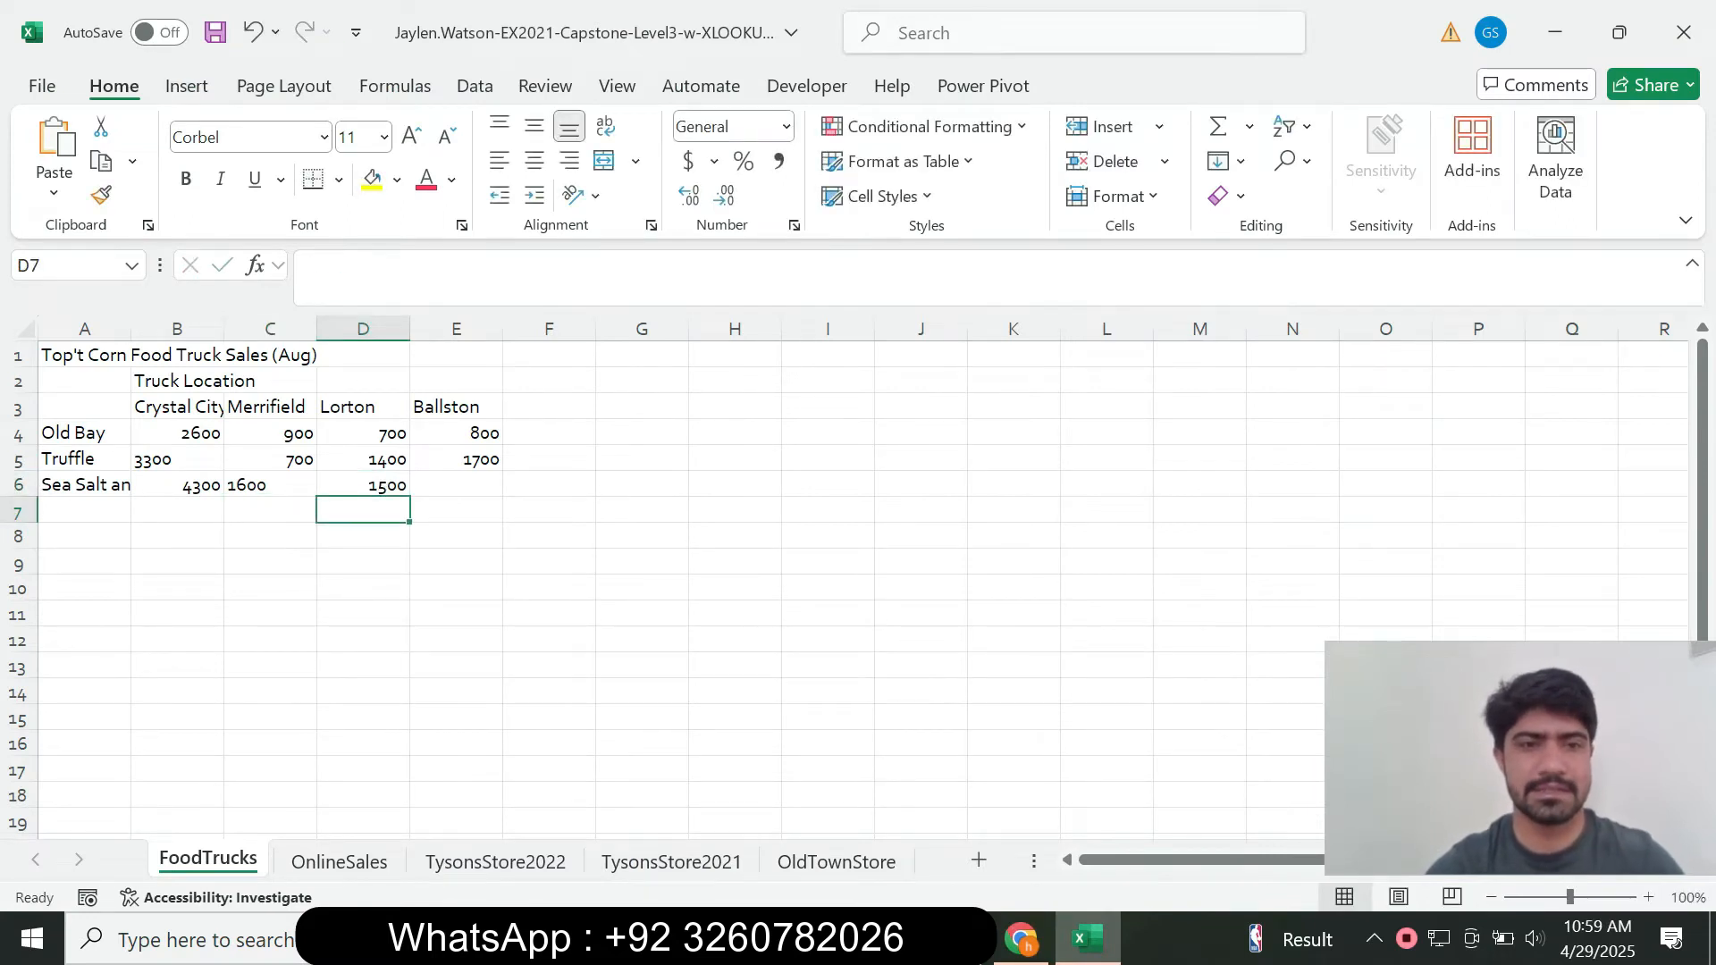
# Enter the Sea Salt and Caramel sales value 1400 for Ballston from the SIMnet table into cell E6 in Excel.
pyautogui.click(1022, 938)
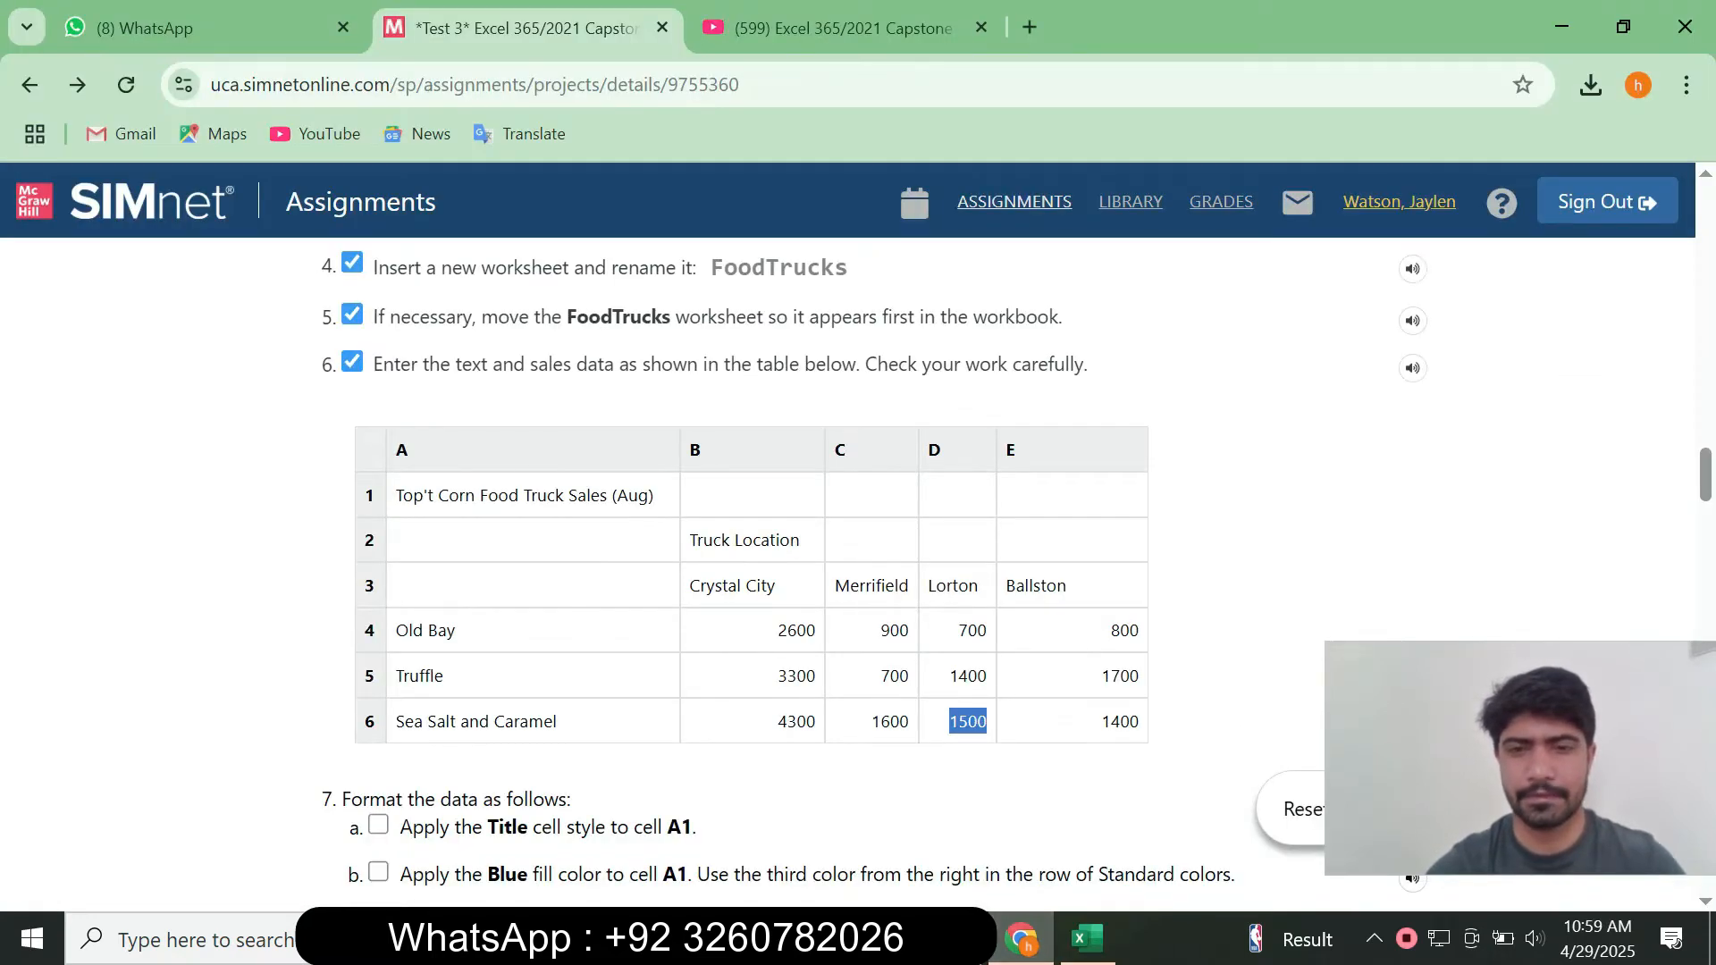
pyautogui.doubleClick(1120, 721)
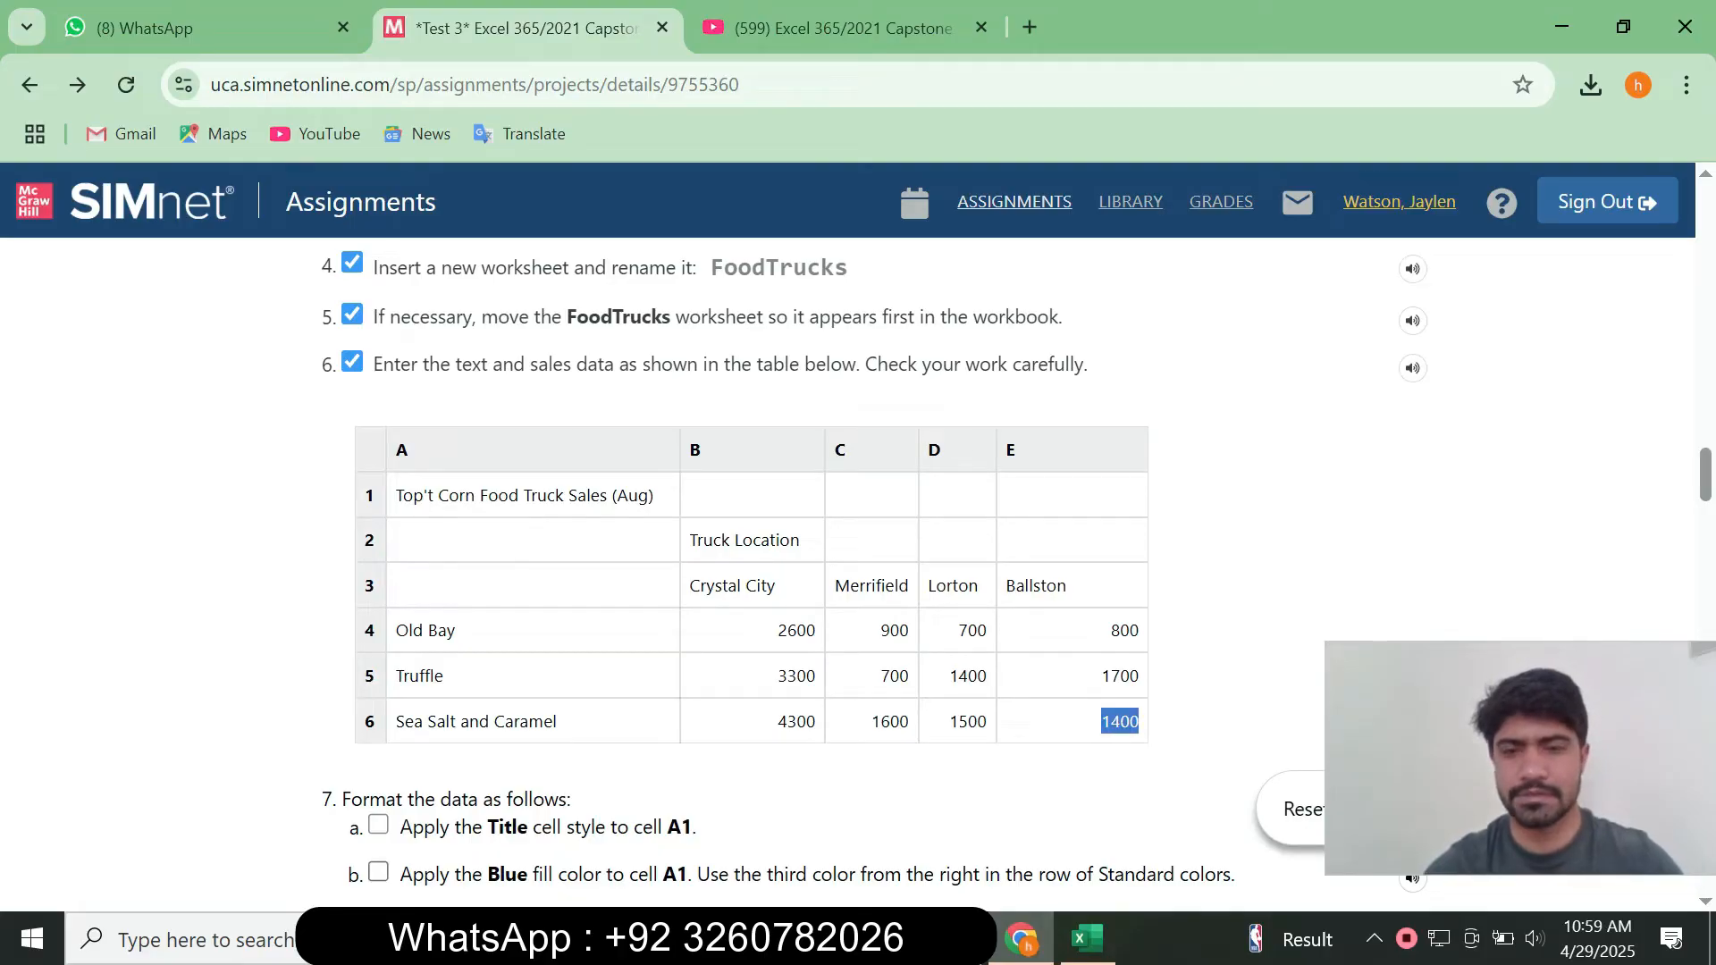
pyautogui.click(1087, 938)
pyautogui.click(456, 484)
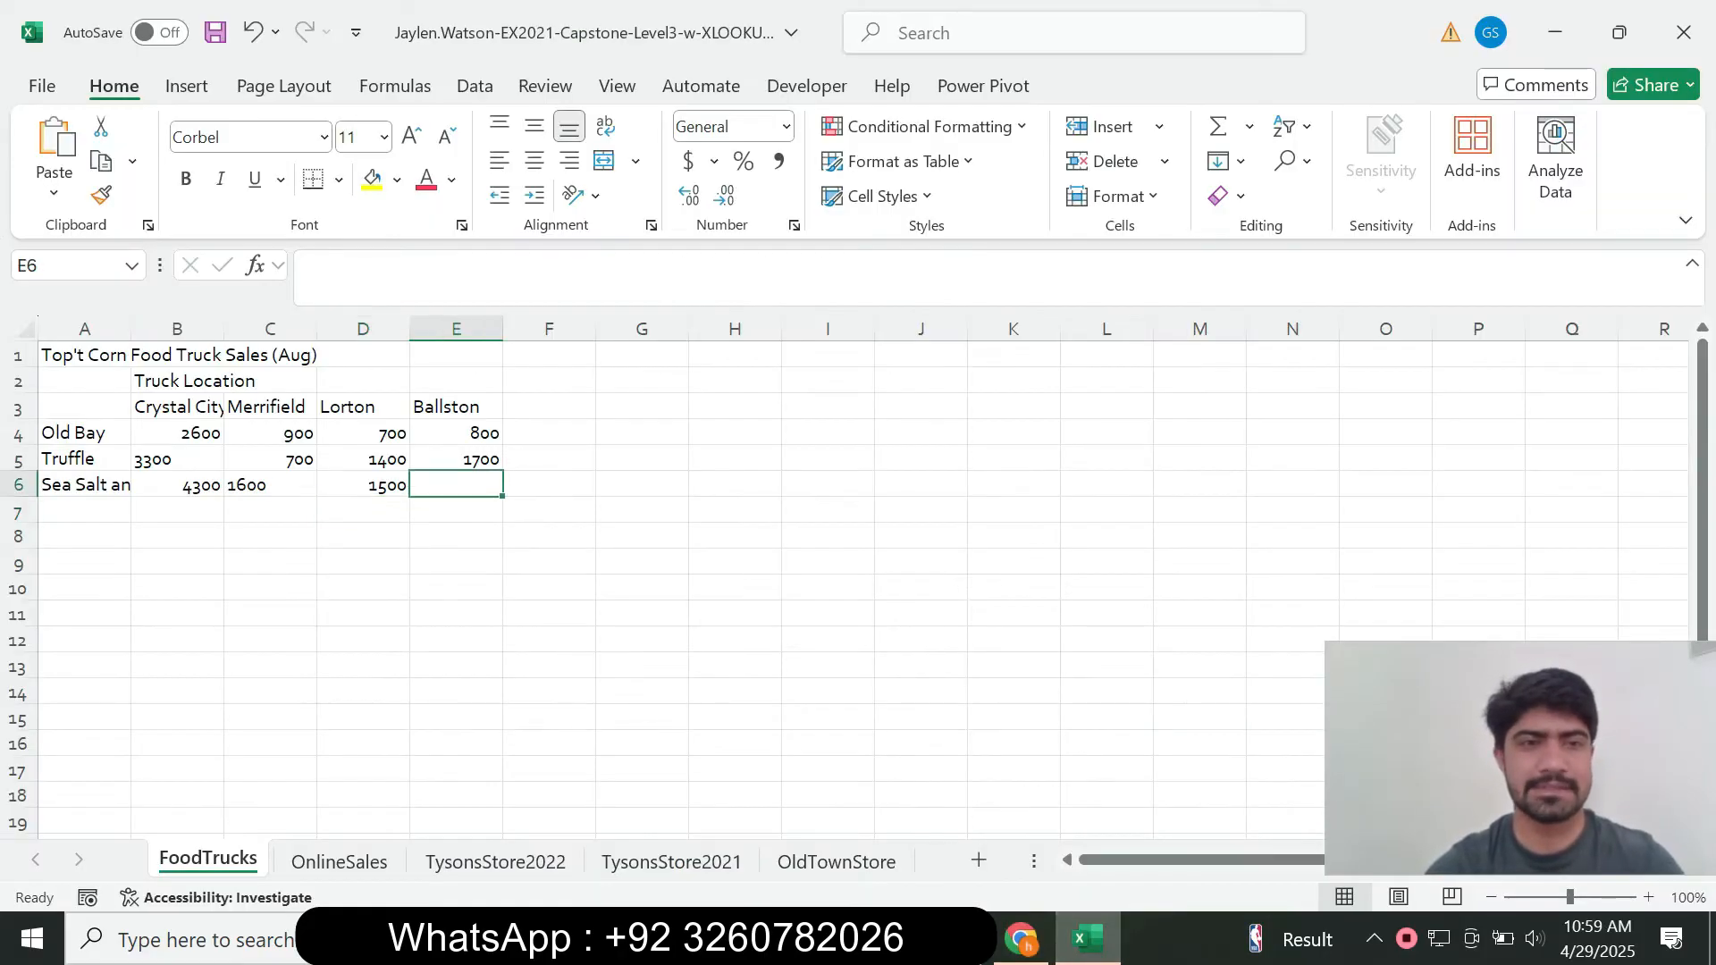
pyautogui.write('1400')
pyautogui.press('Return')
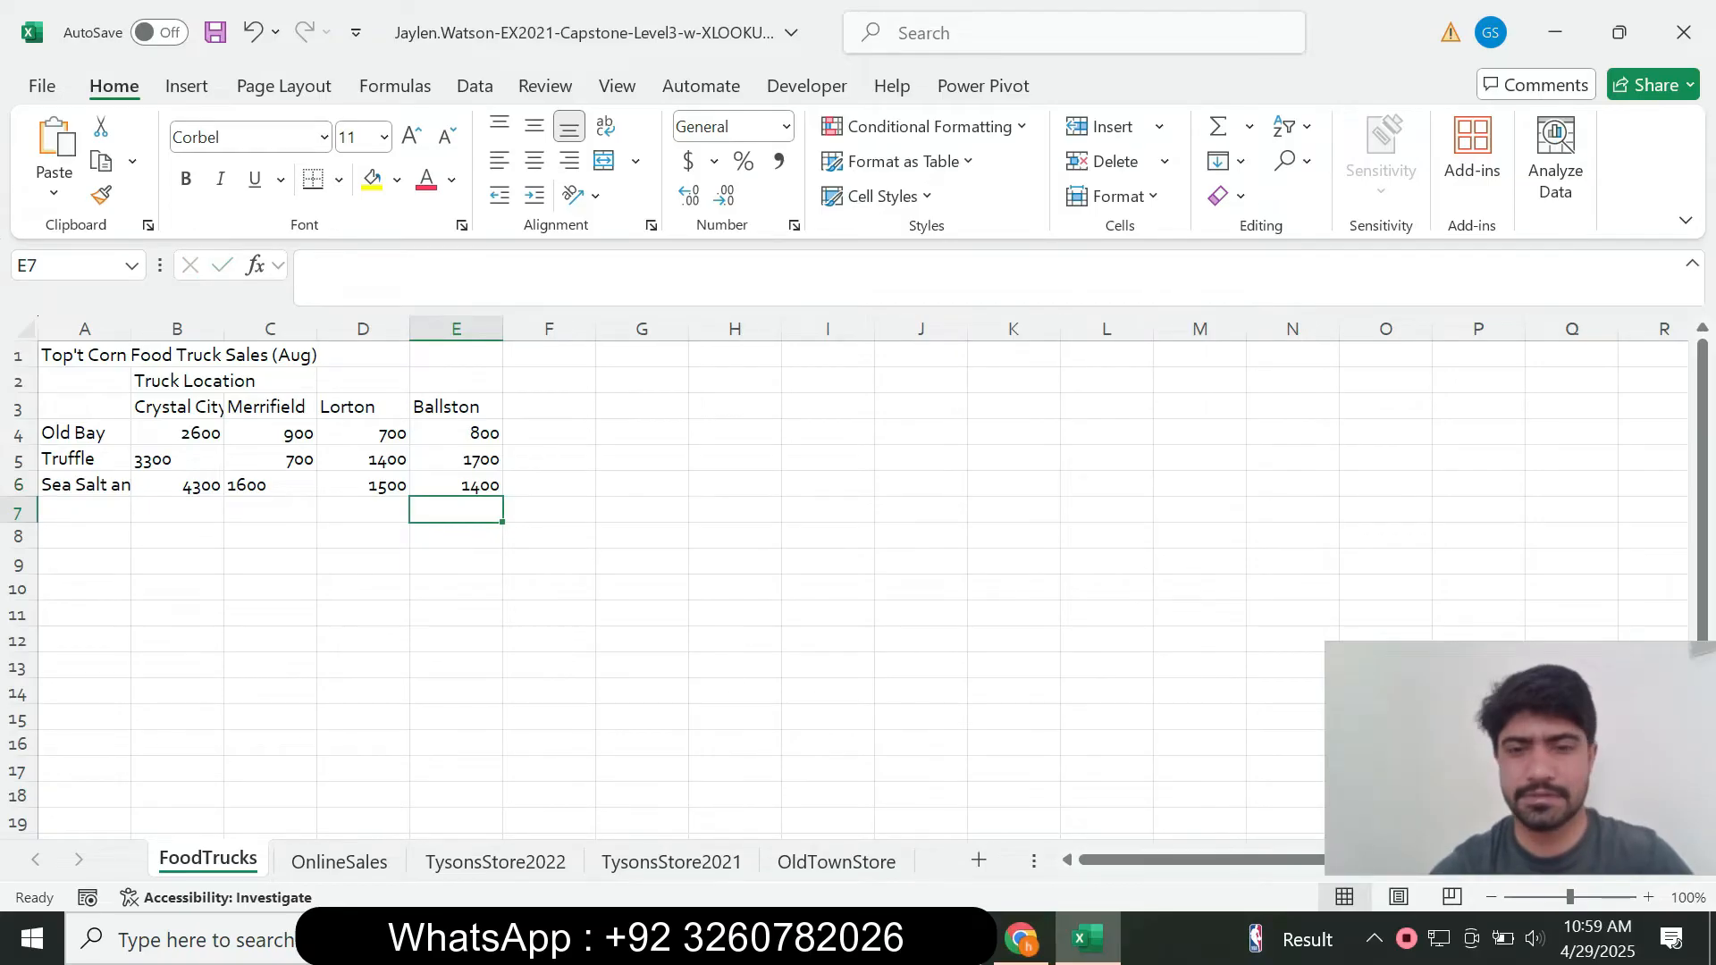
# Switch to the SIMnet instructions and check off item 7a about applying the Title cell style to cell A1.
pyautogui.click(1022, 939)
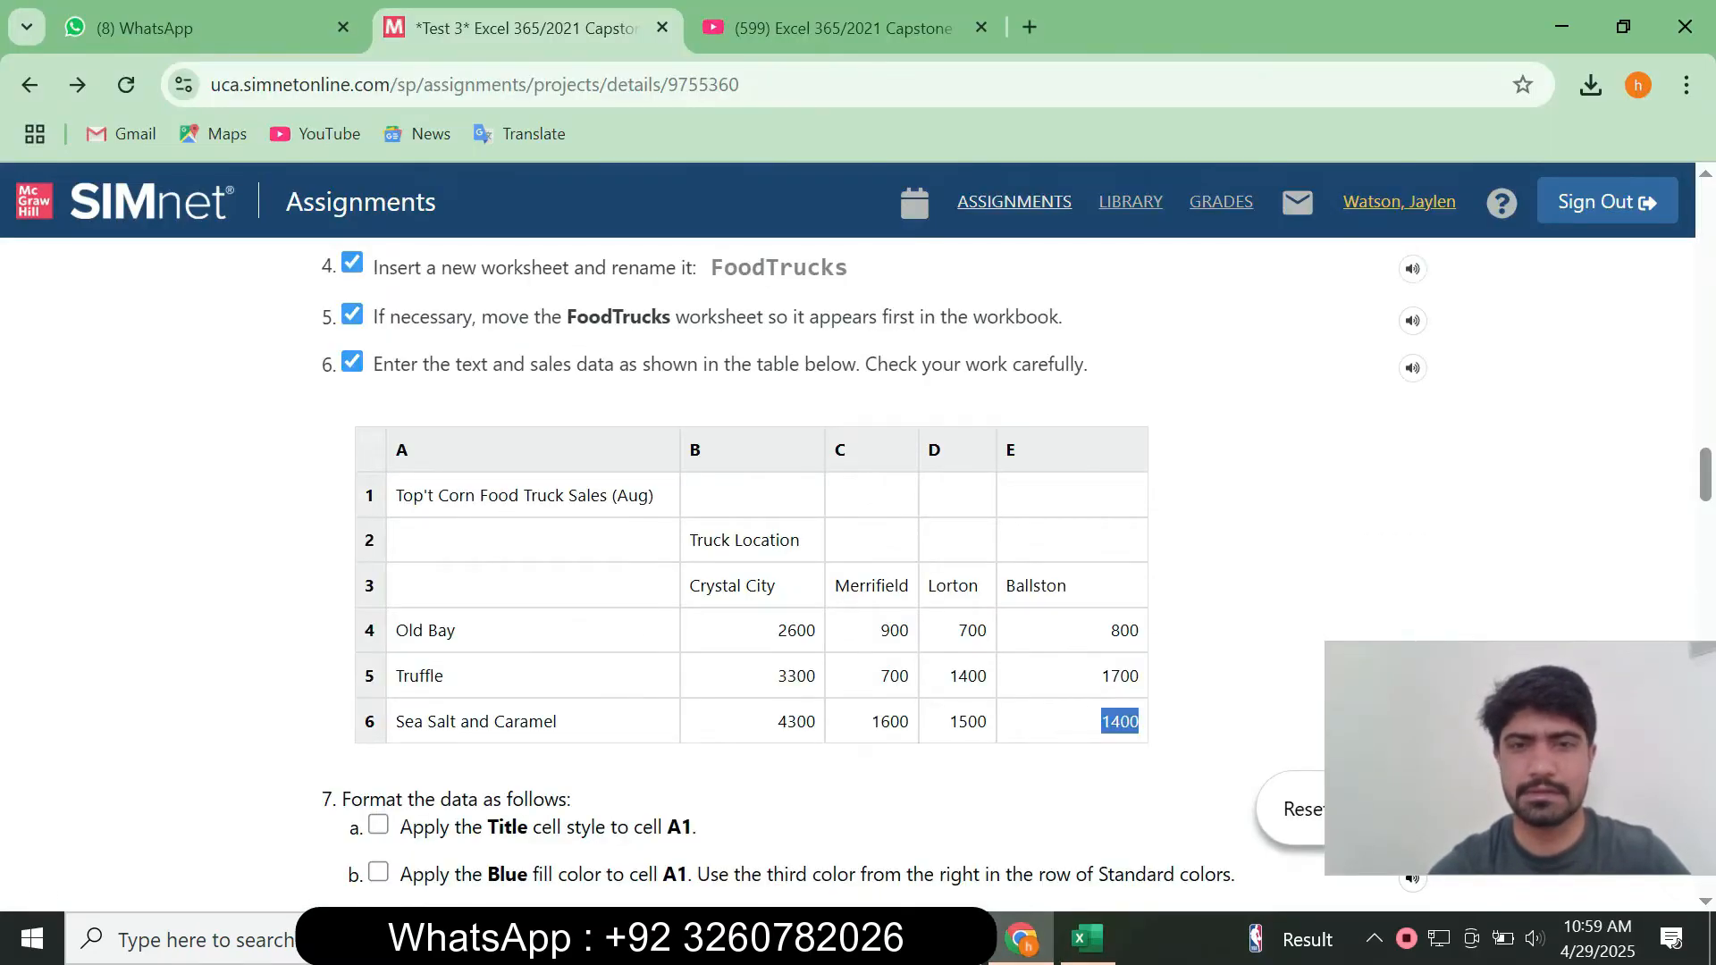
pyautogui.scroll(-4, 750, 572)
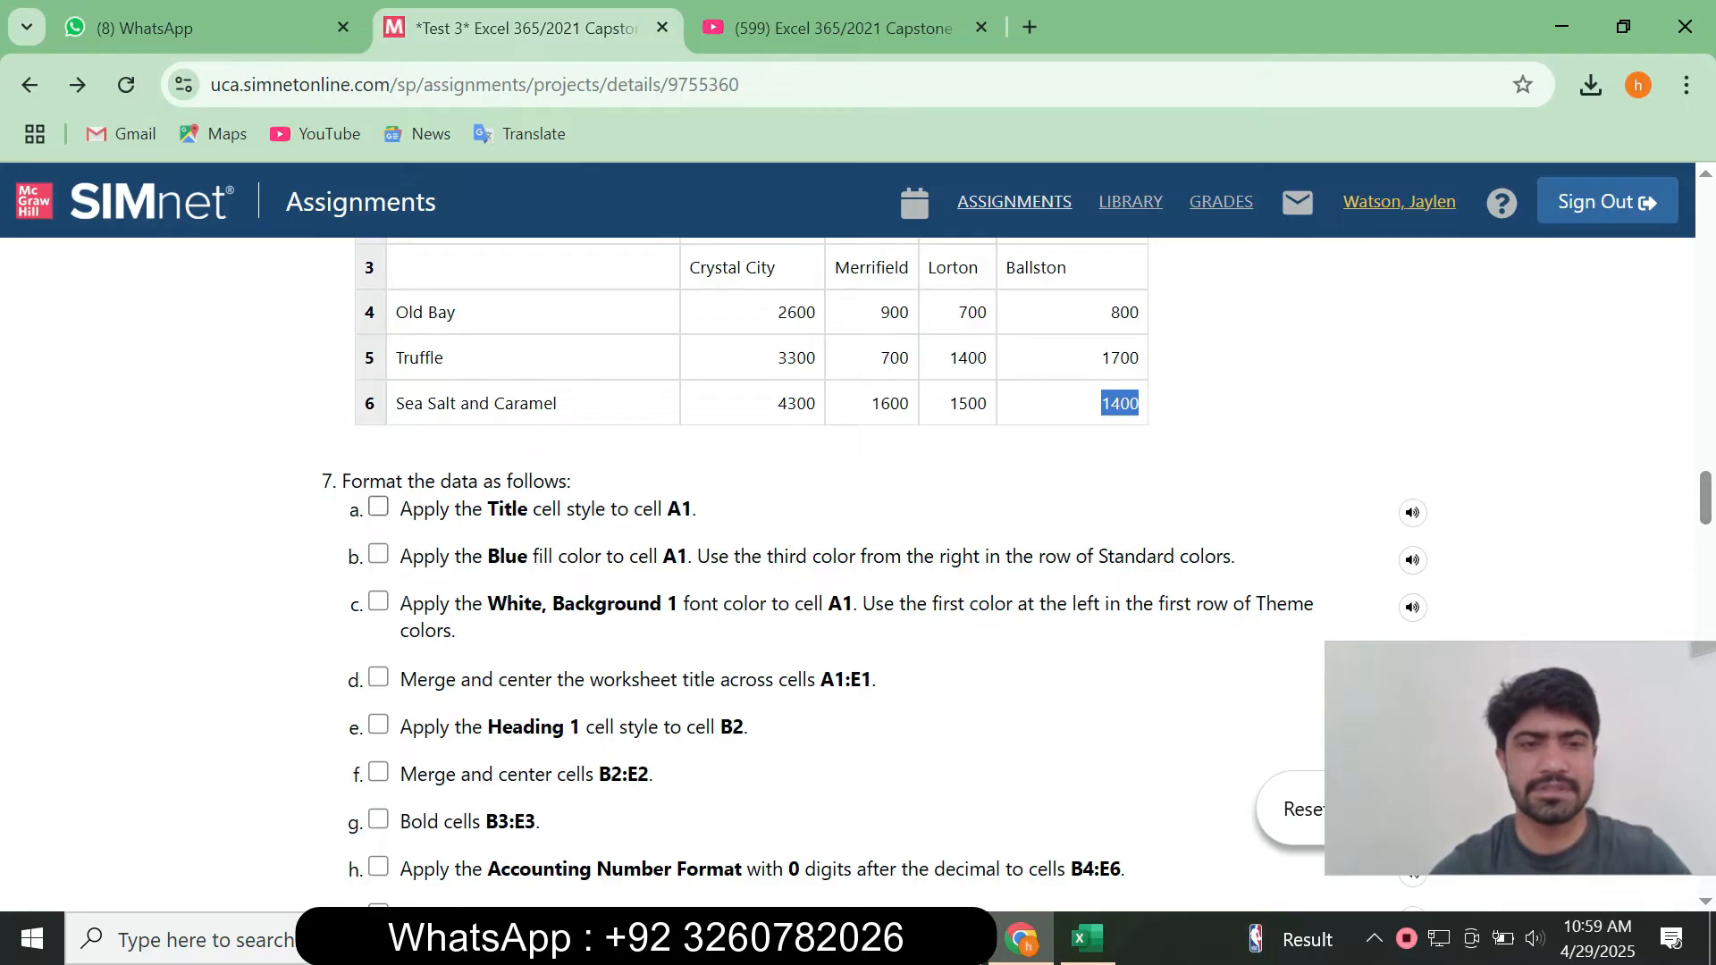
pyautogui.click(378, 507)
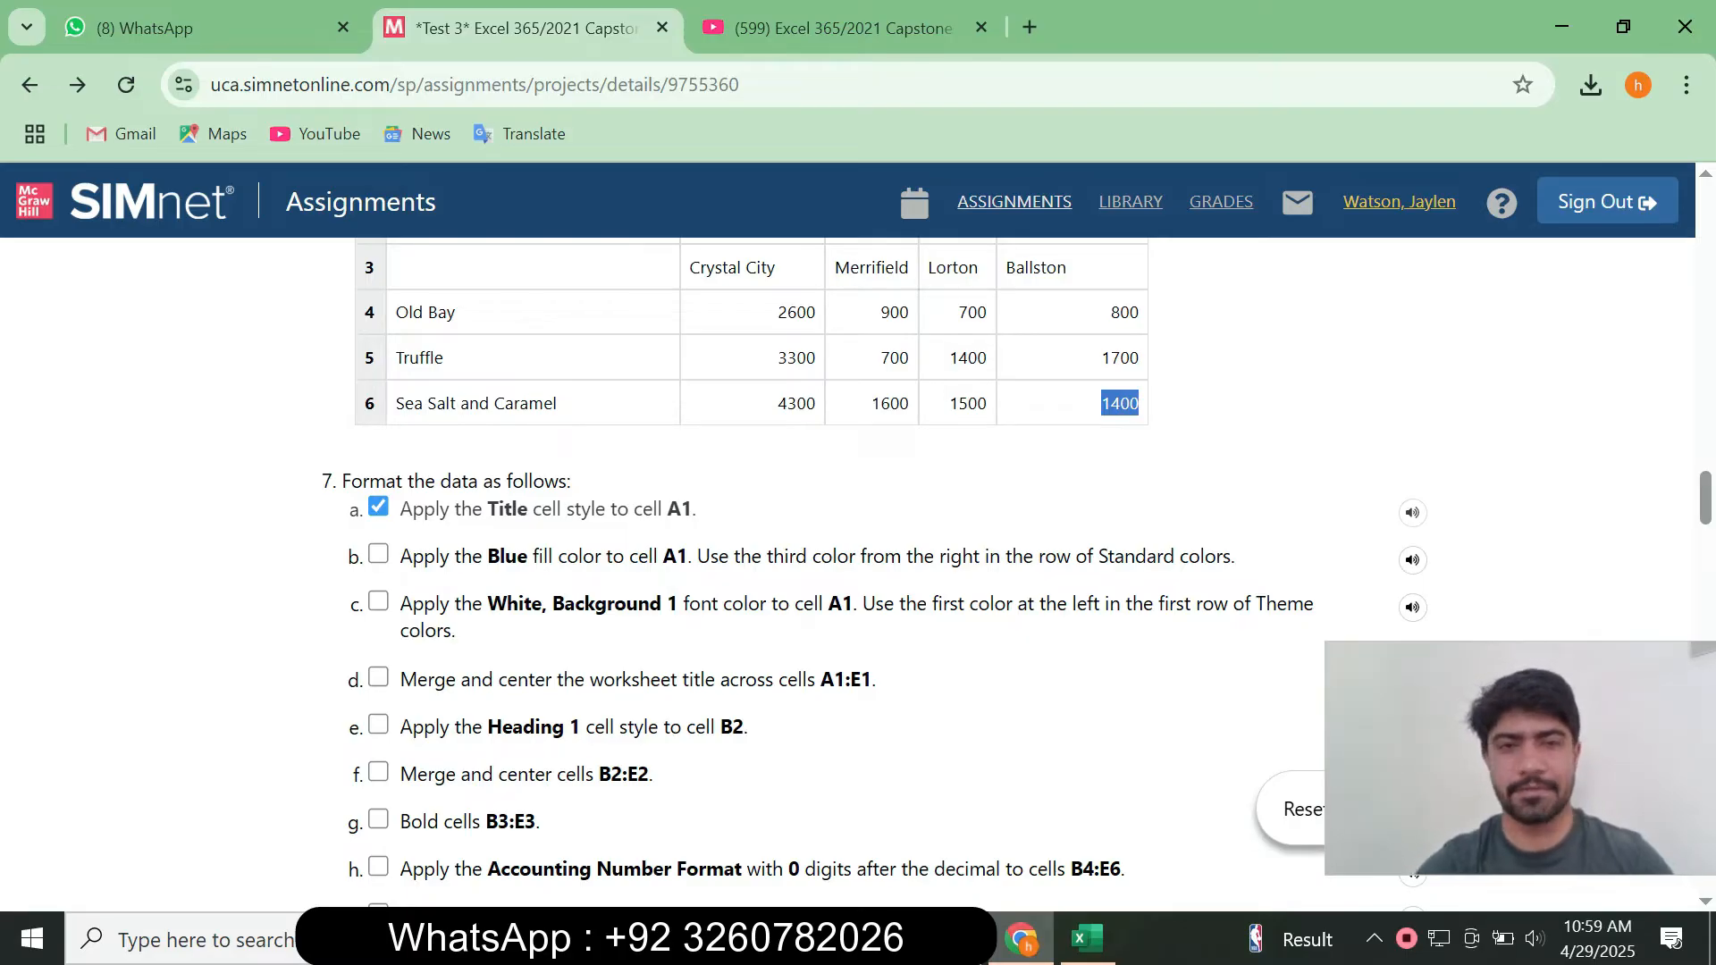
# Apply the Title cell style to the heading in cell A1 of the Excel FoodTrucks worksheet.
pyautogui.click(1087, 938)
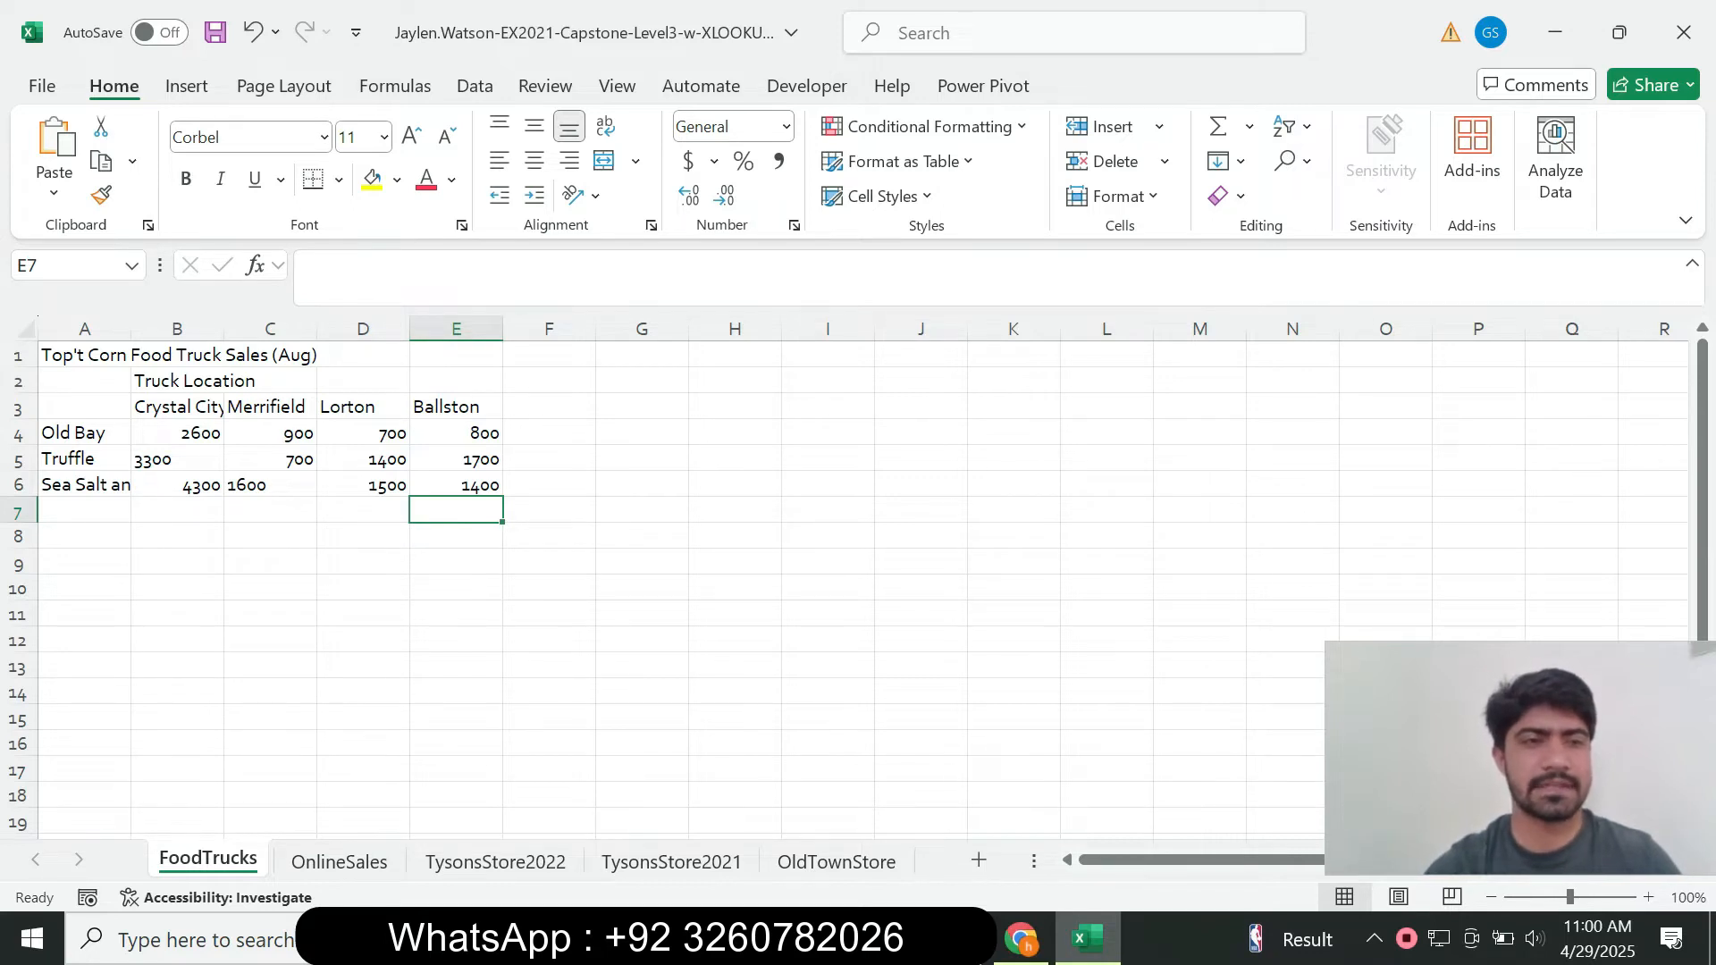
pyautogui.click(84, 355)
pyautogui.click(1022, 939)
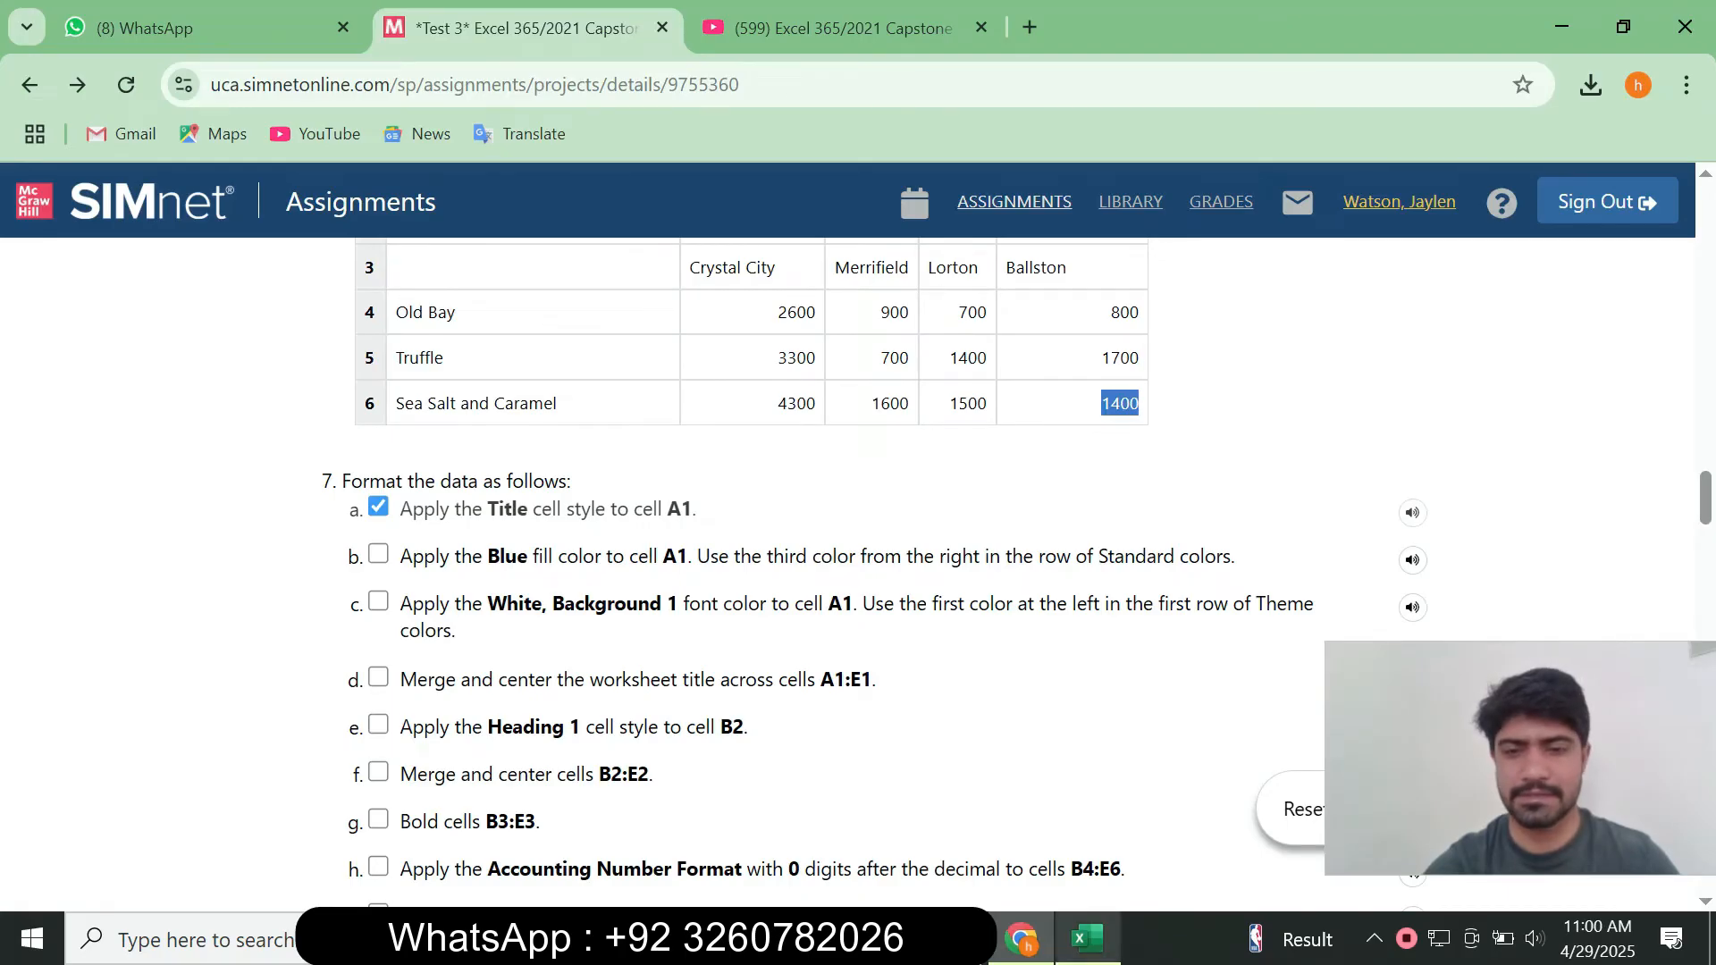
pyautogui.click(1087, 939)
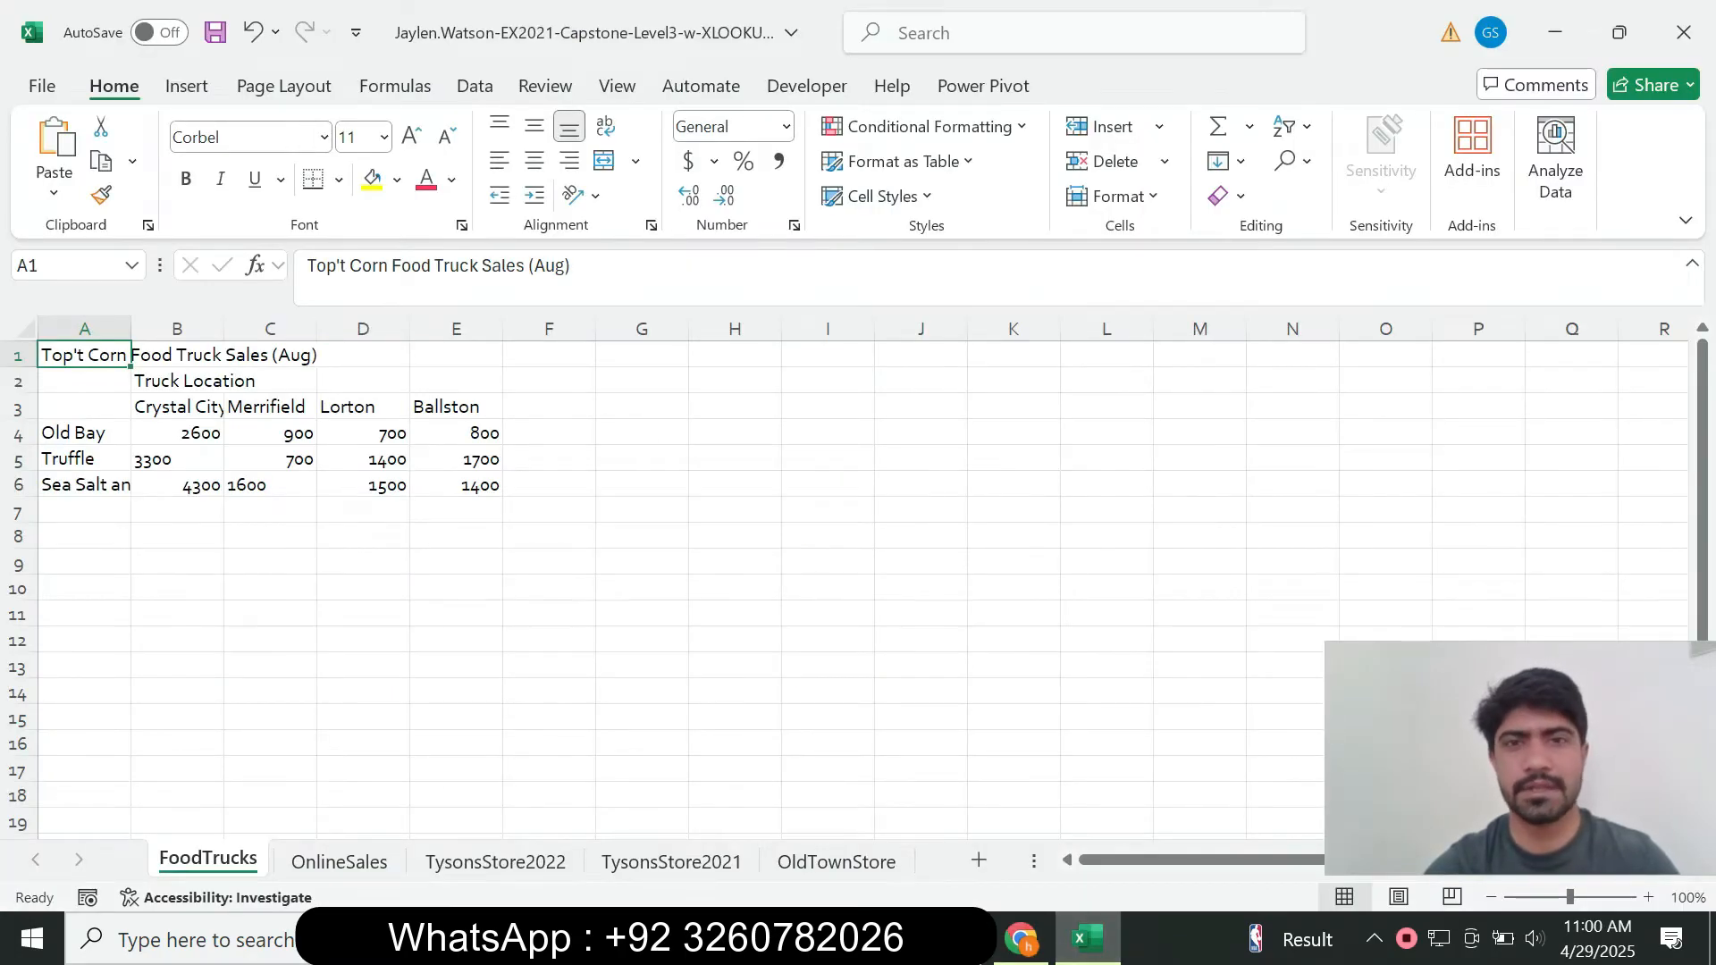
pyautogui.click(882, 196)
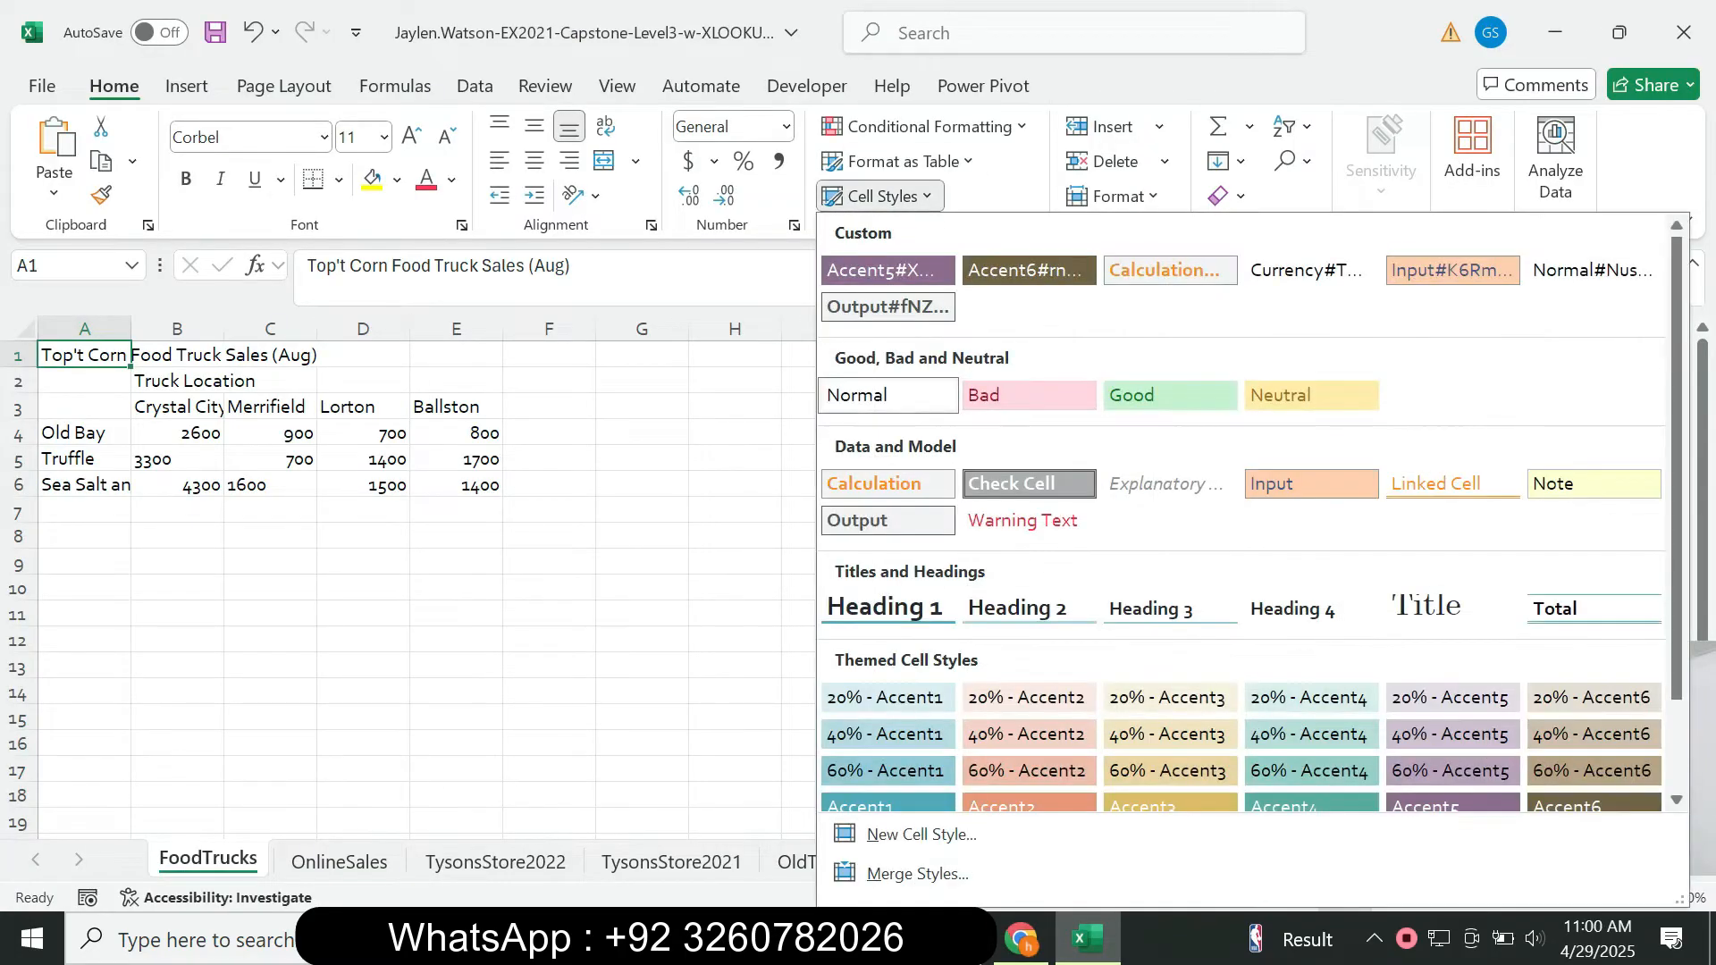
pyautogui.click(1427, 606)
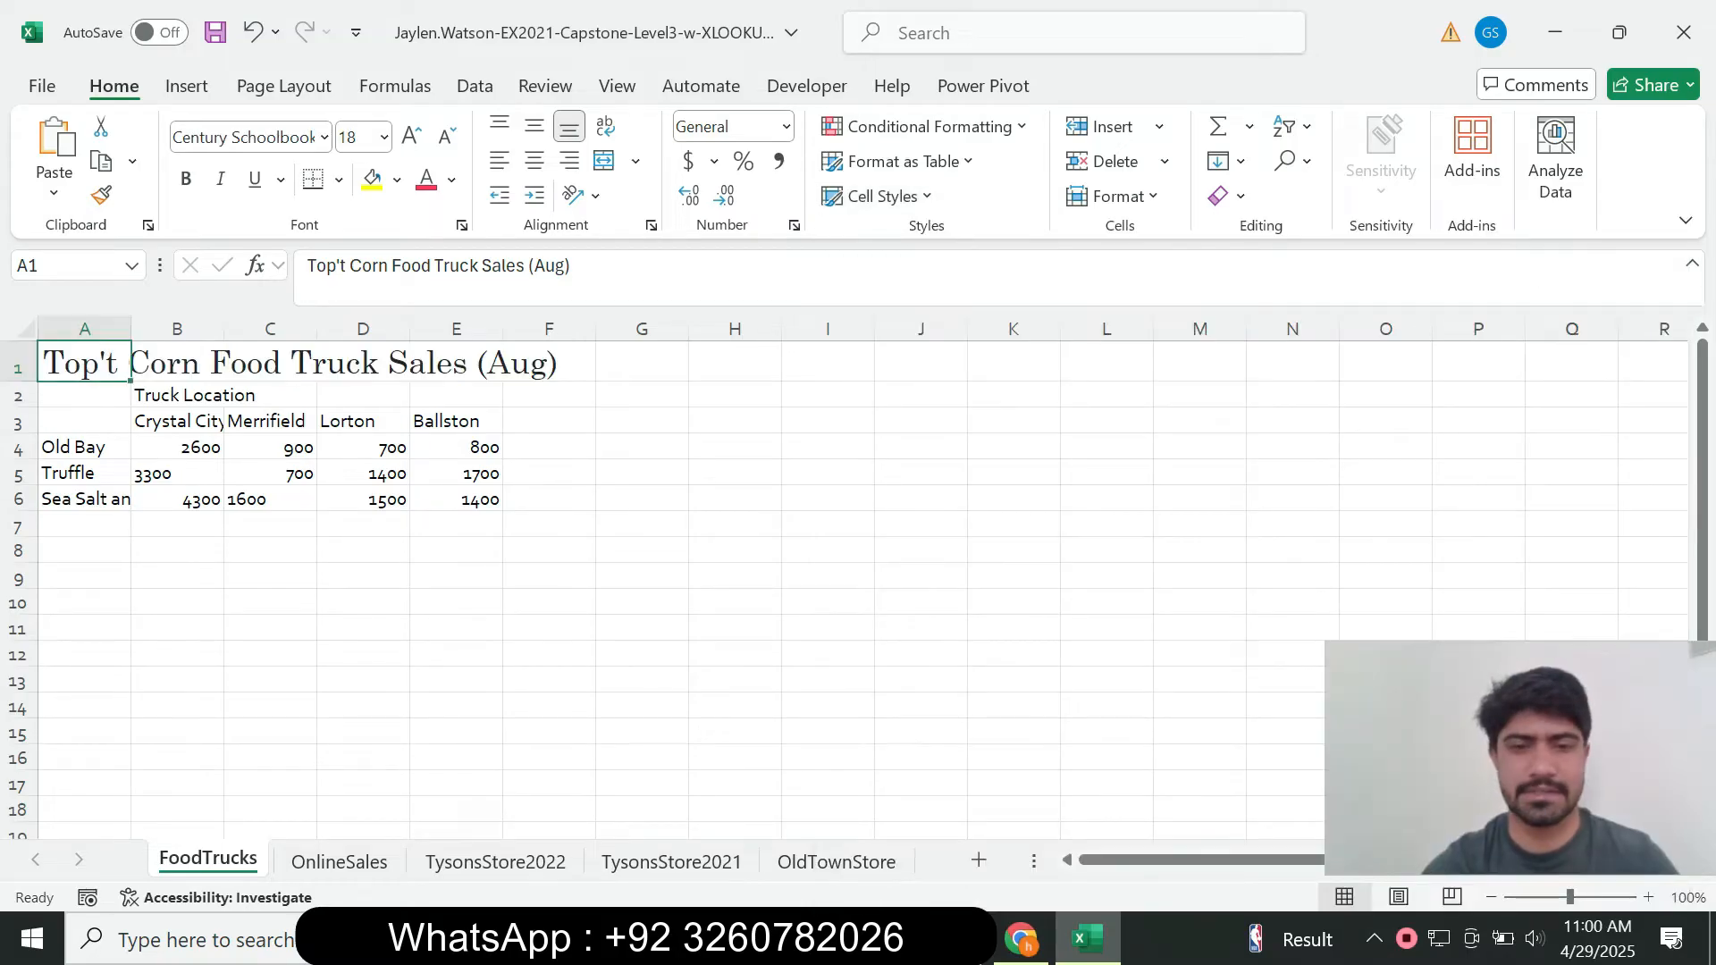
# Return to the SIMnet instructions and check off item 7b about applying the Blue fill color to cell A1.
pyautogui.click(1020, 939)
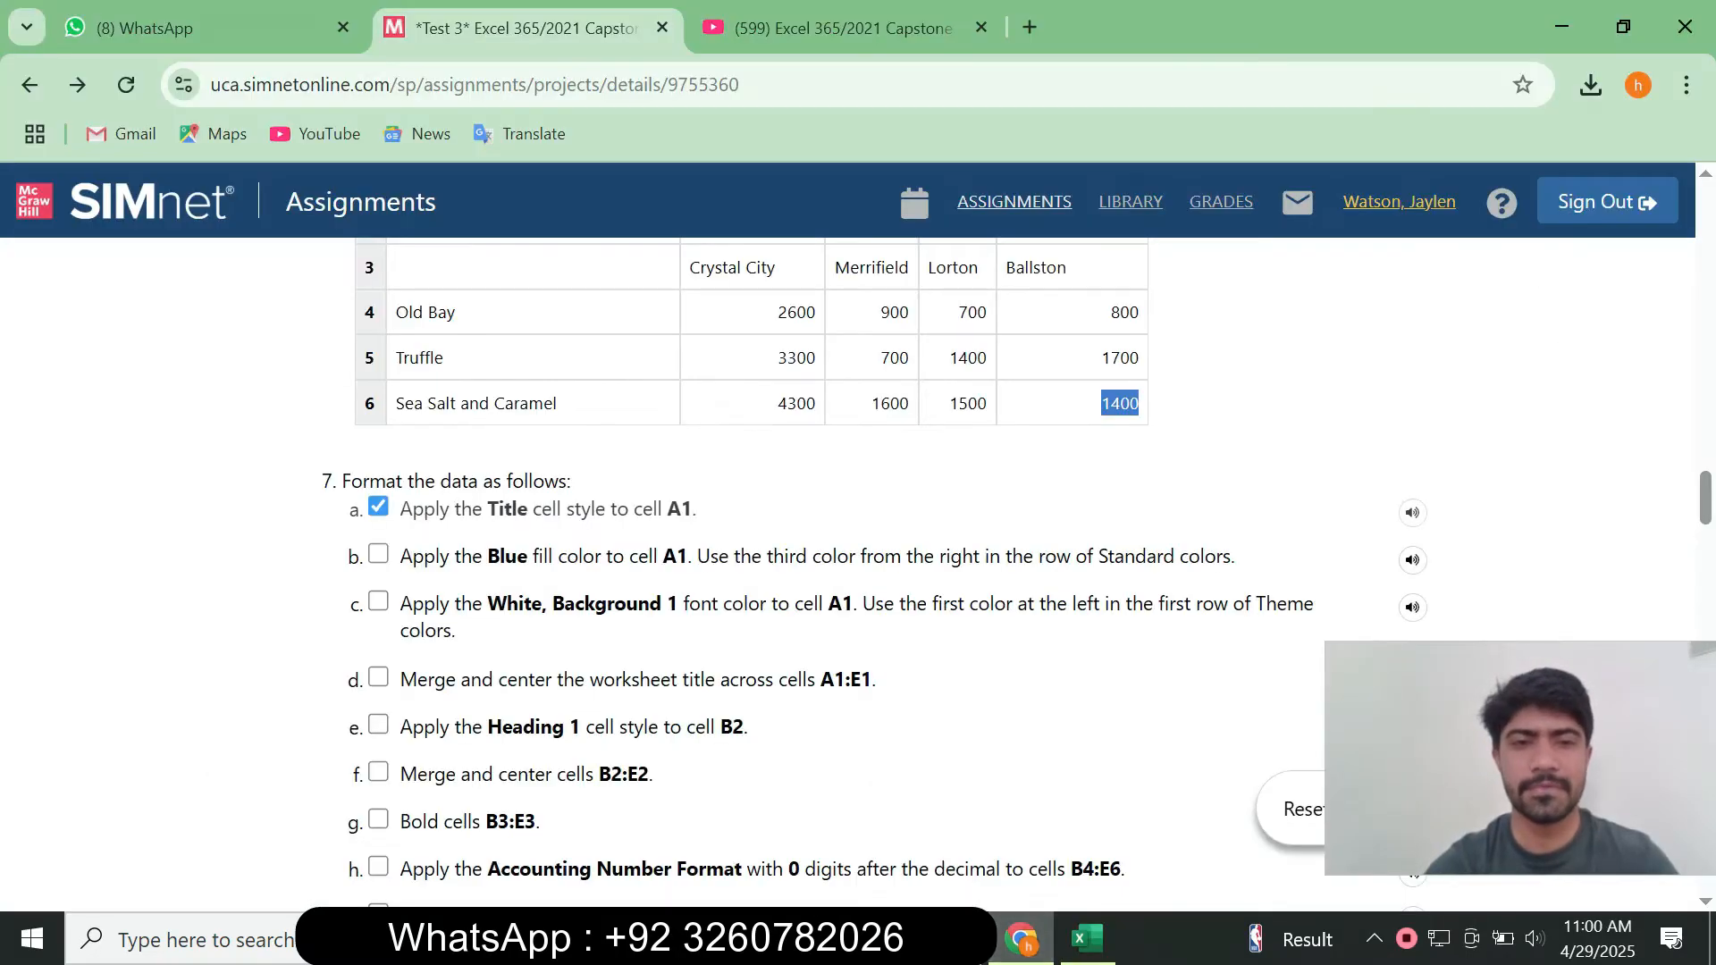
pyautogui.click(379, 554)
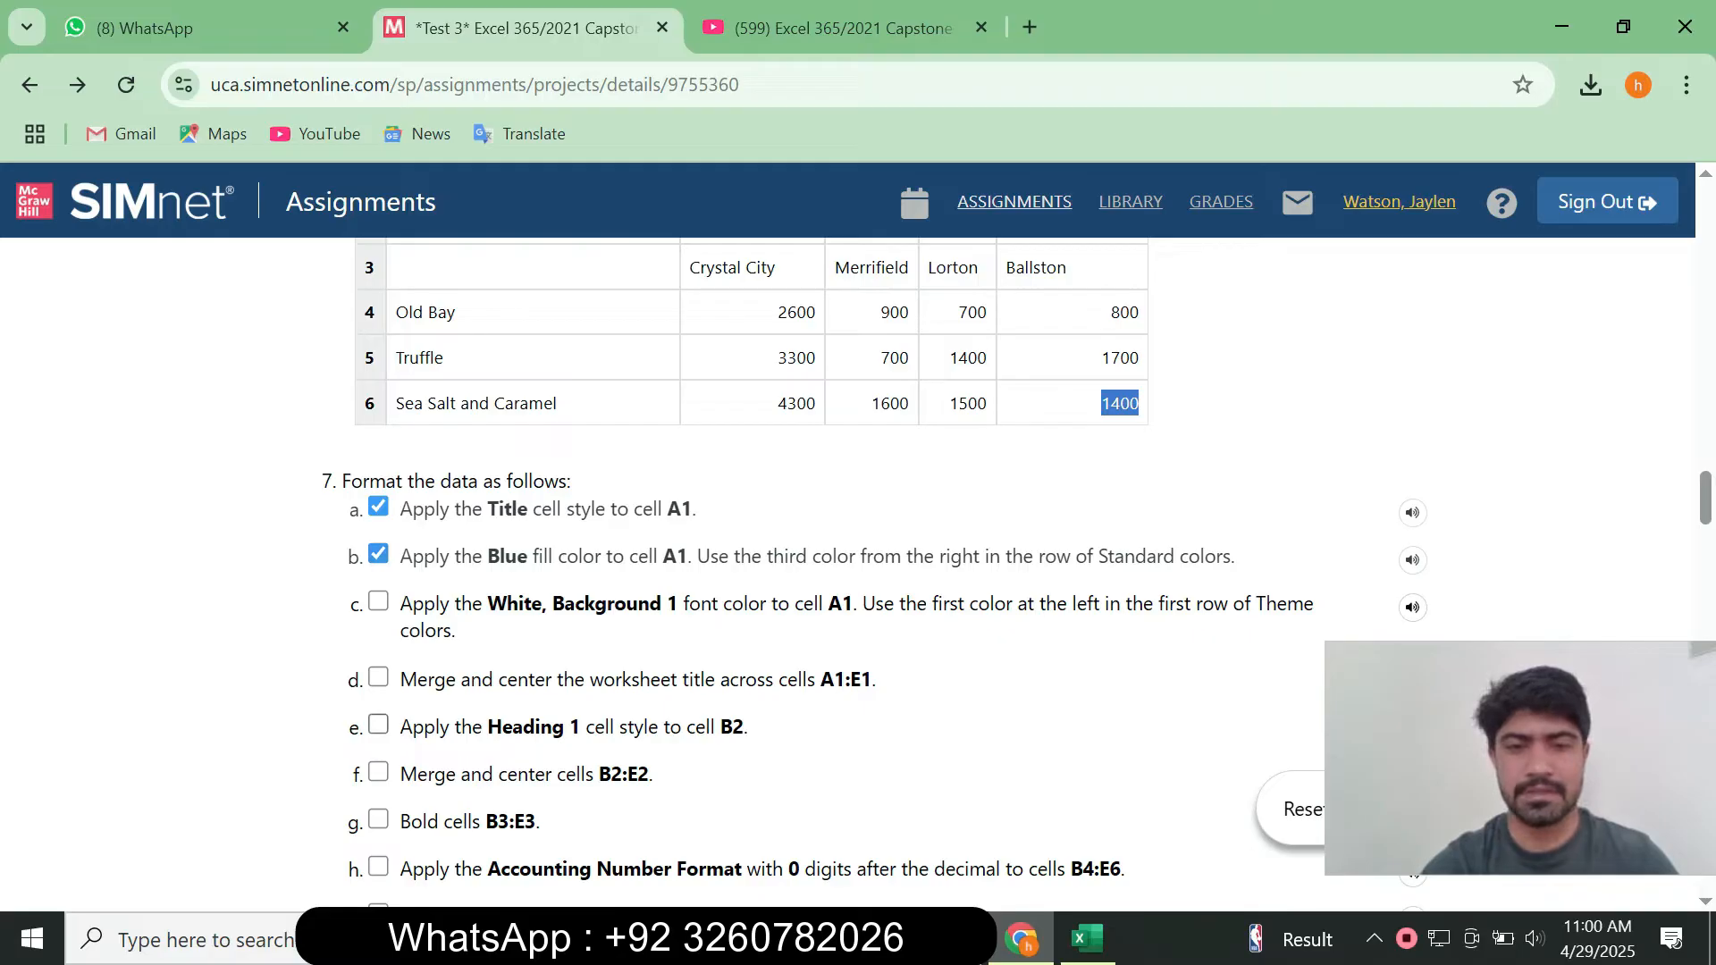
# Switch to Excel and apply the standard Blue fill color to cell A1 of the FoodTrucks worksheet.
pyautogui.hotkey('alt', 'Tab')
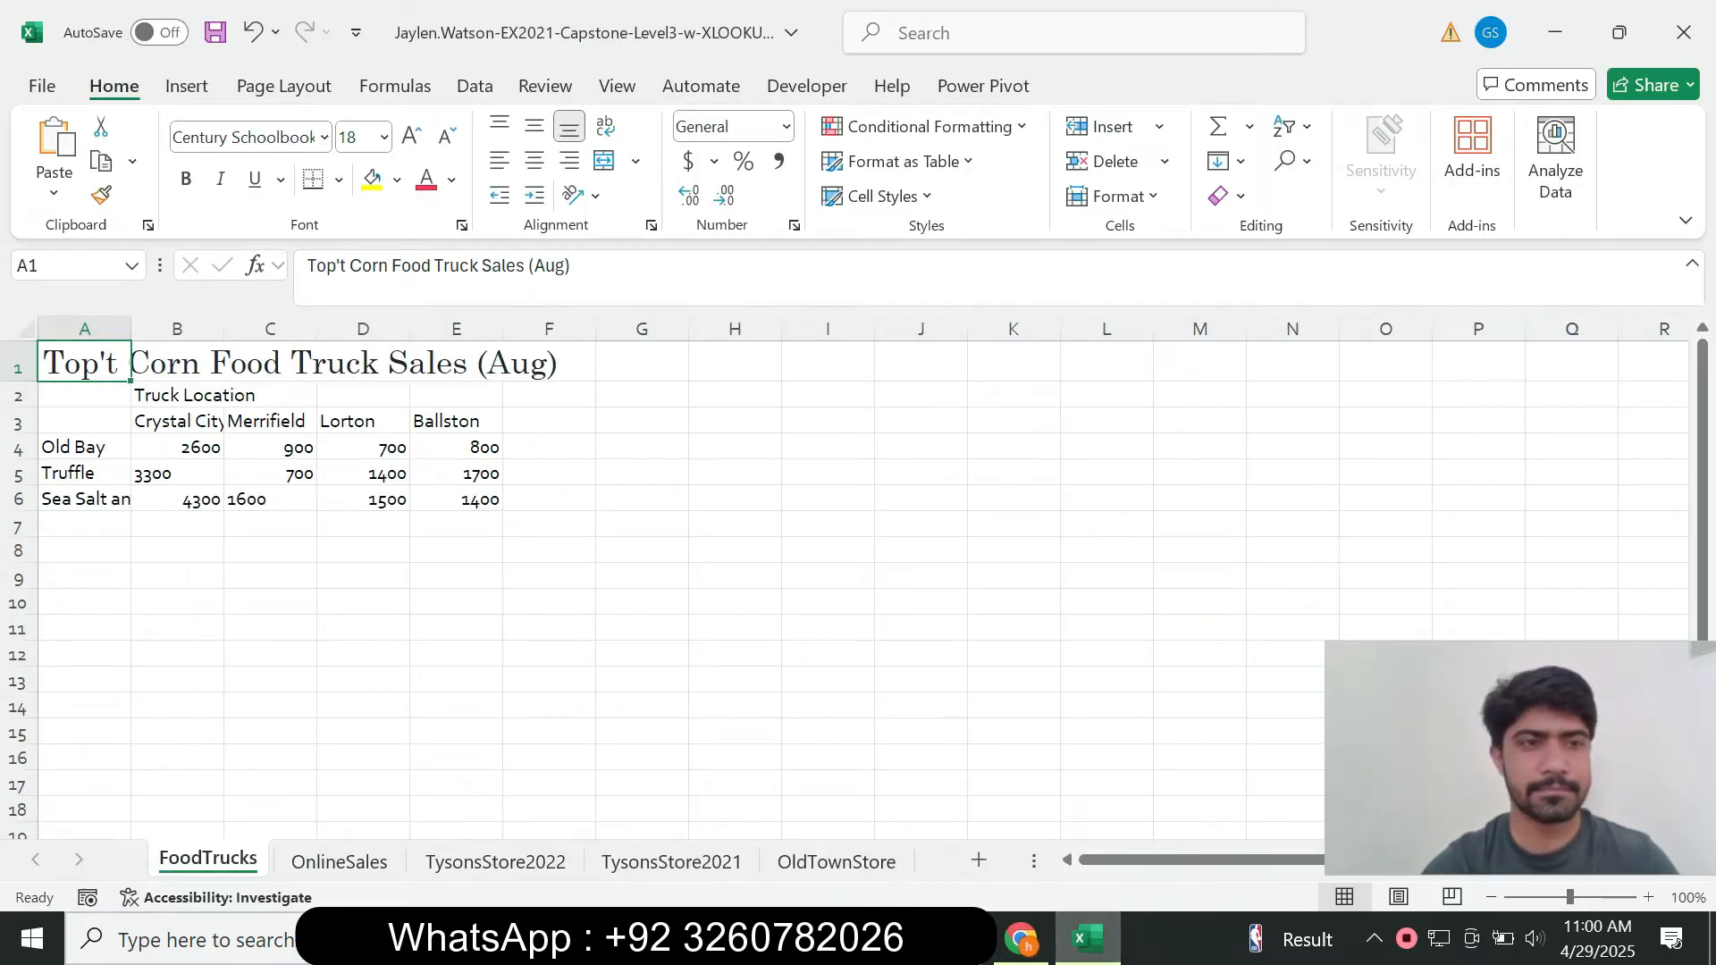
pyautogui.click(1021, 939)
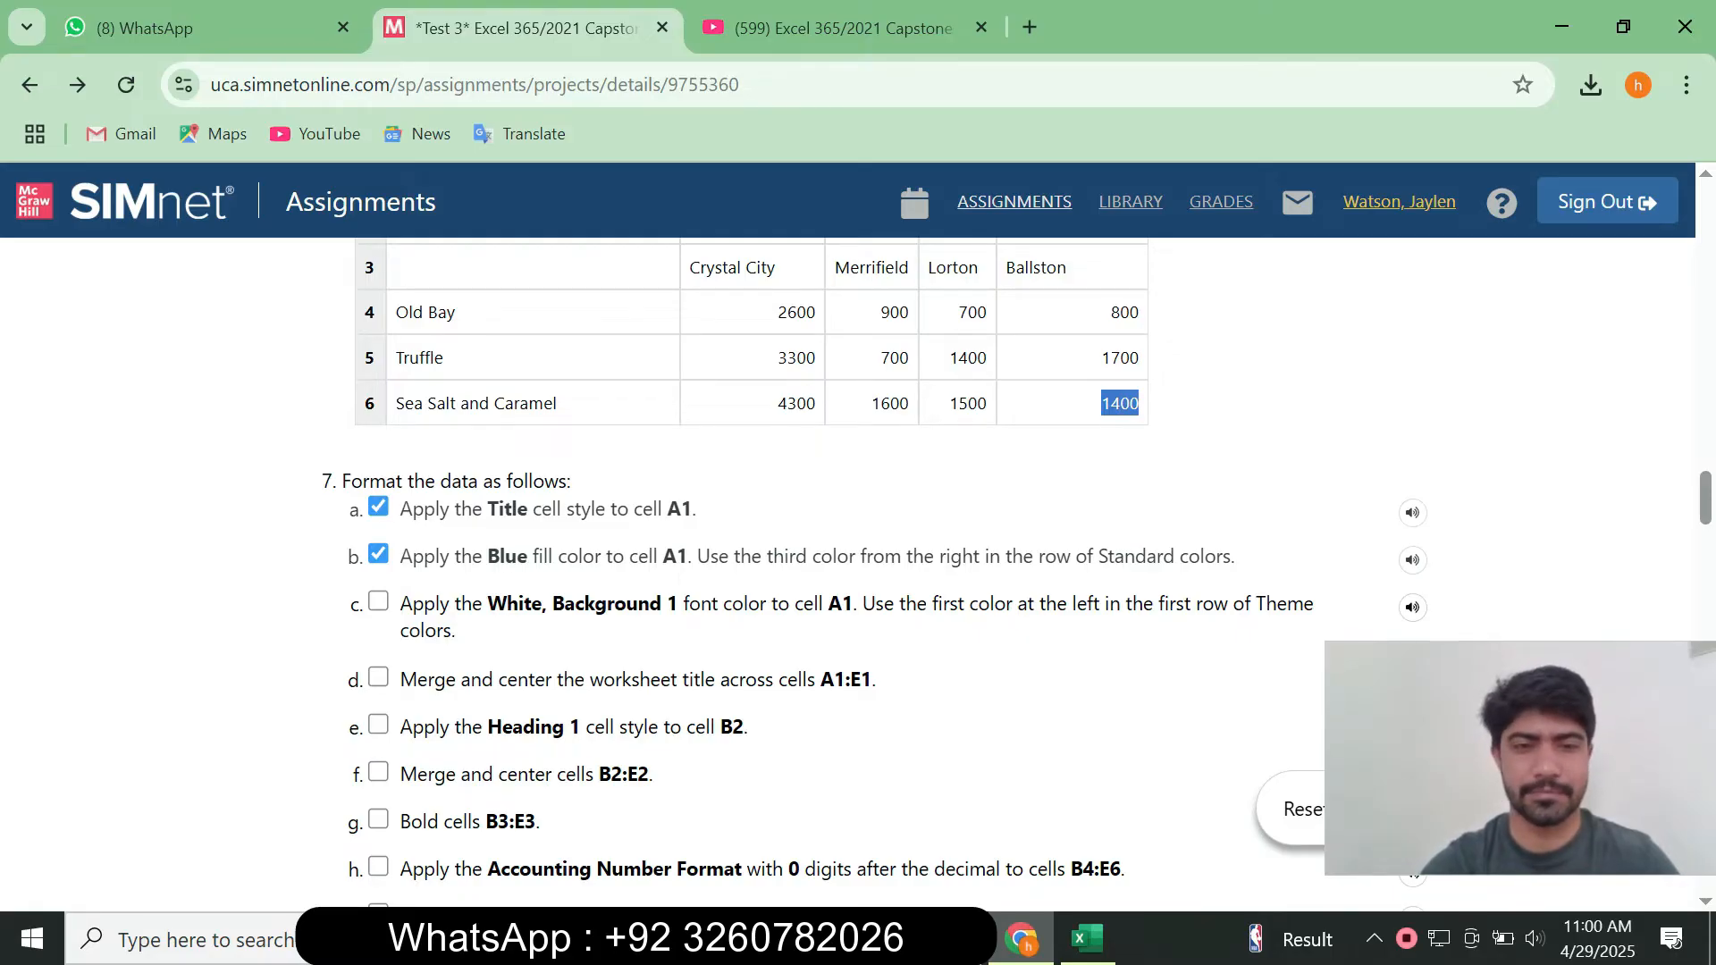
pyautogui.click(1087, 939)
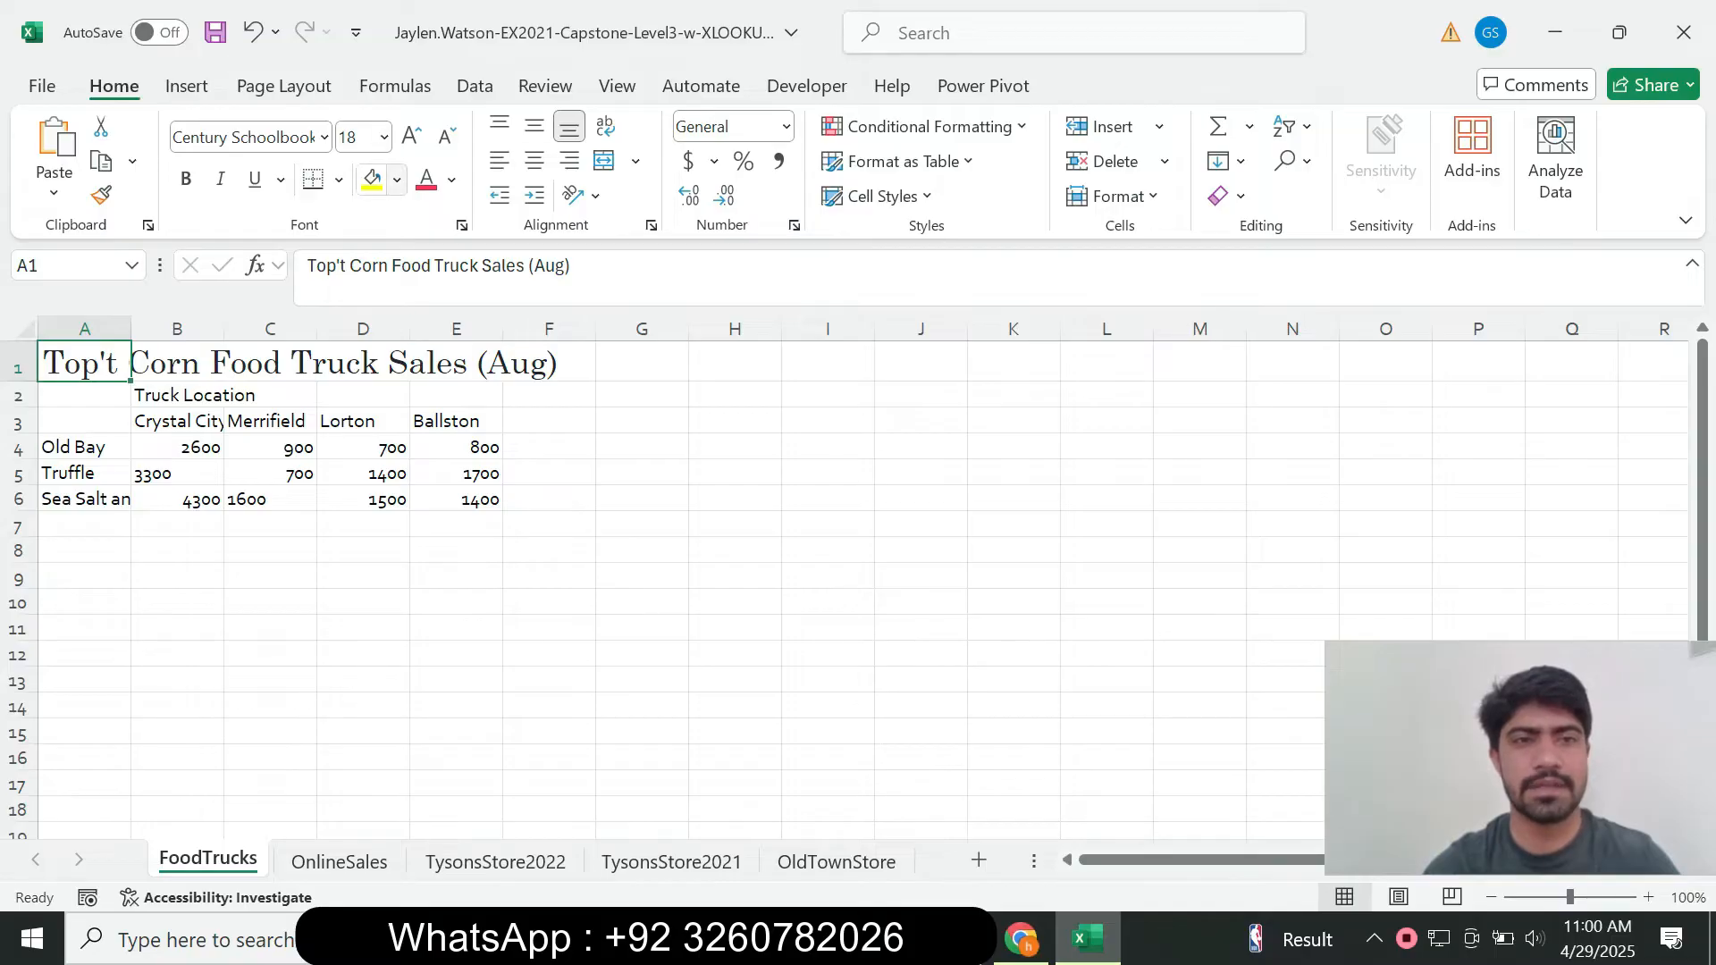
pyautogui.click(397, 180)
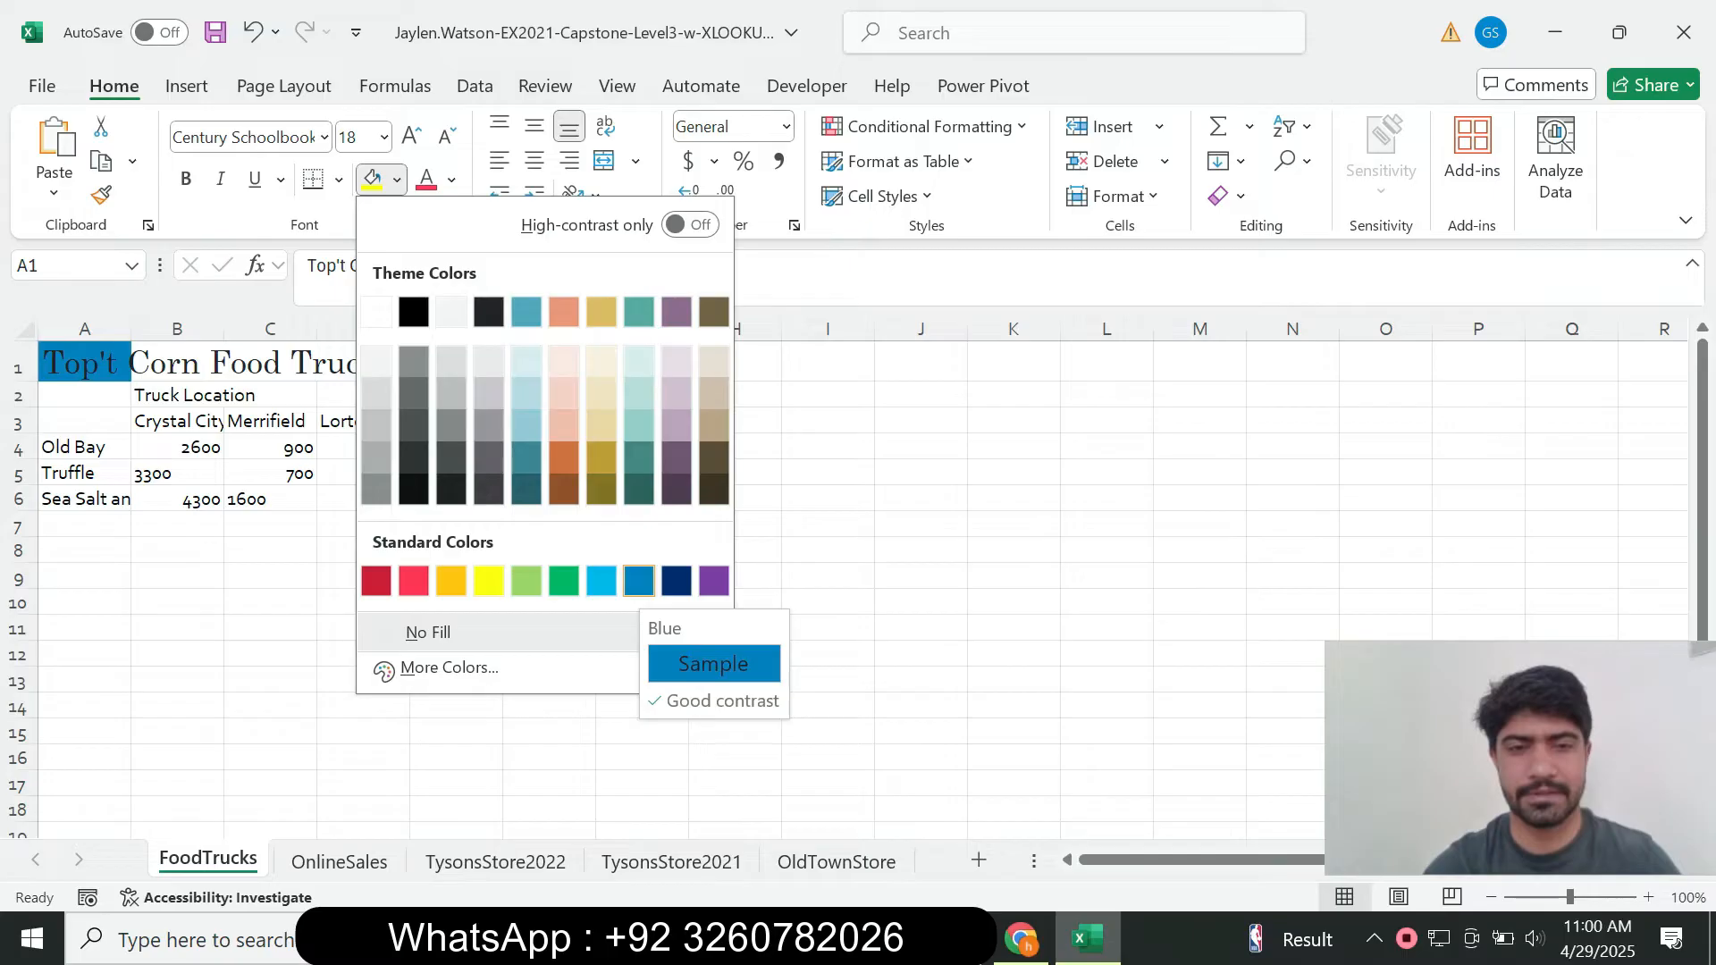
pyautogui.click(638, 580)
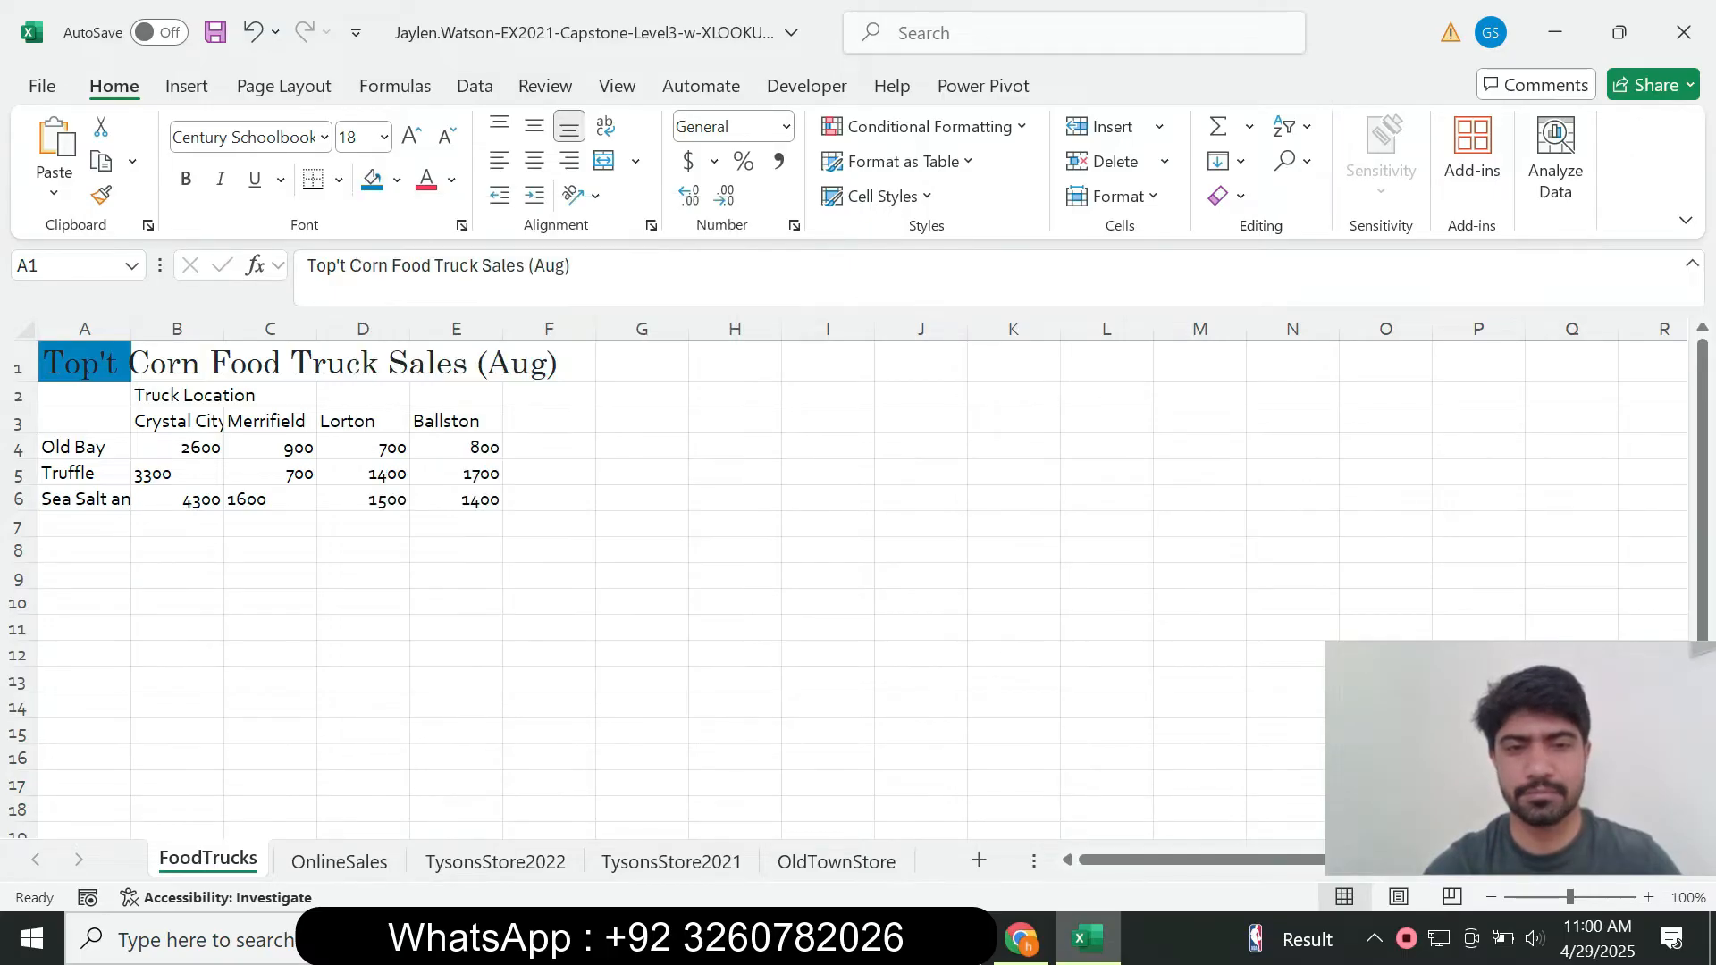
# Switch to the SIMnet instructions and check off item 7c about the White, Background 1 font color for cell A1.
pyautogui.click(1021, 939)
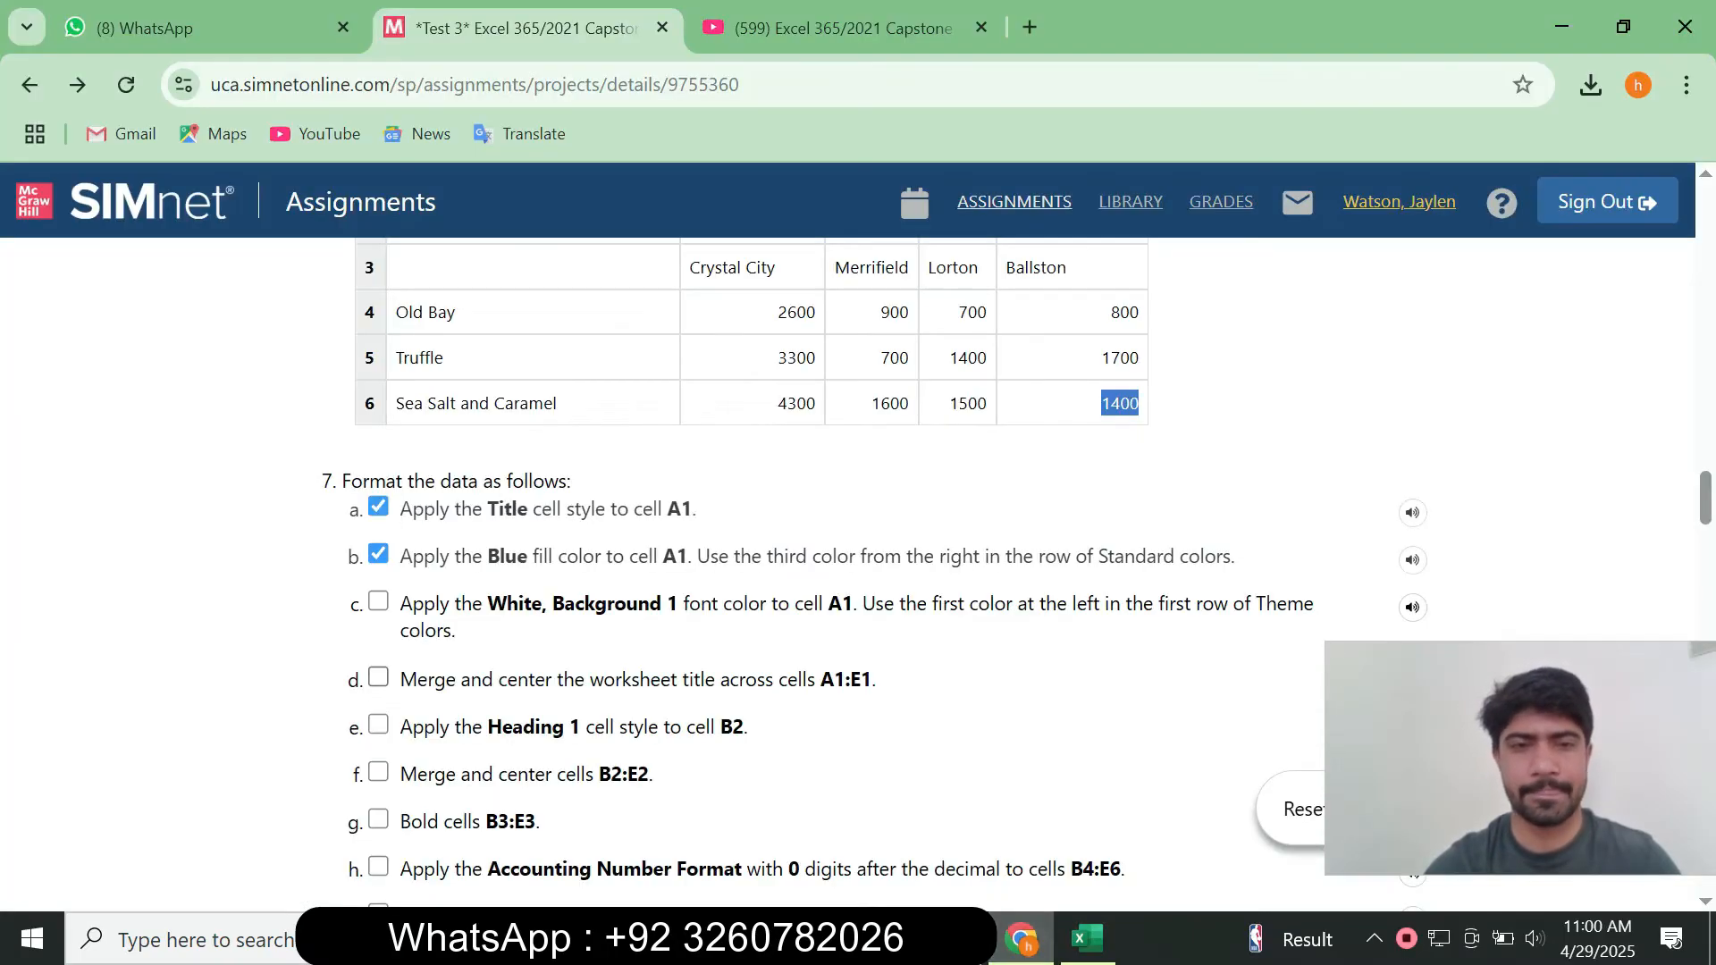
pyautogui.click(378, 602)
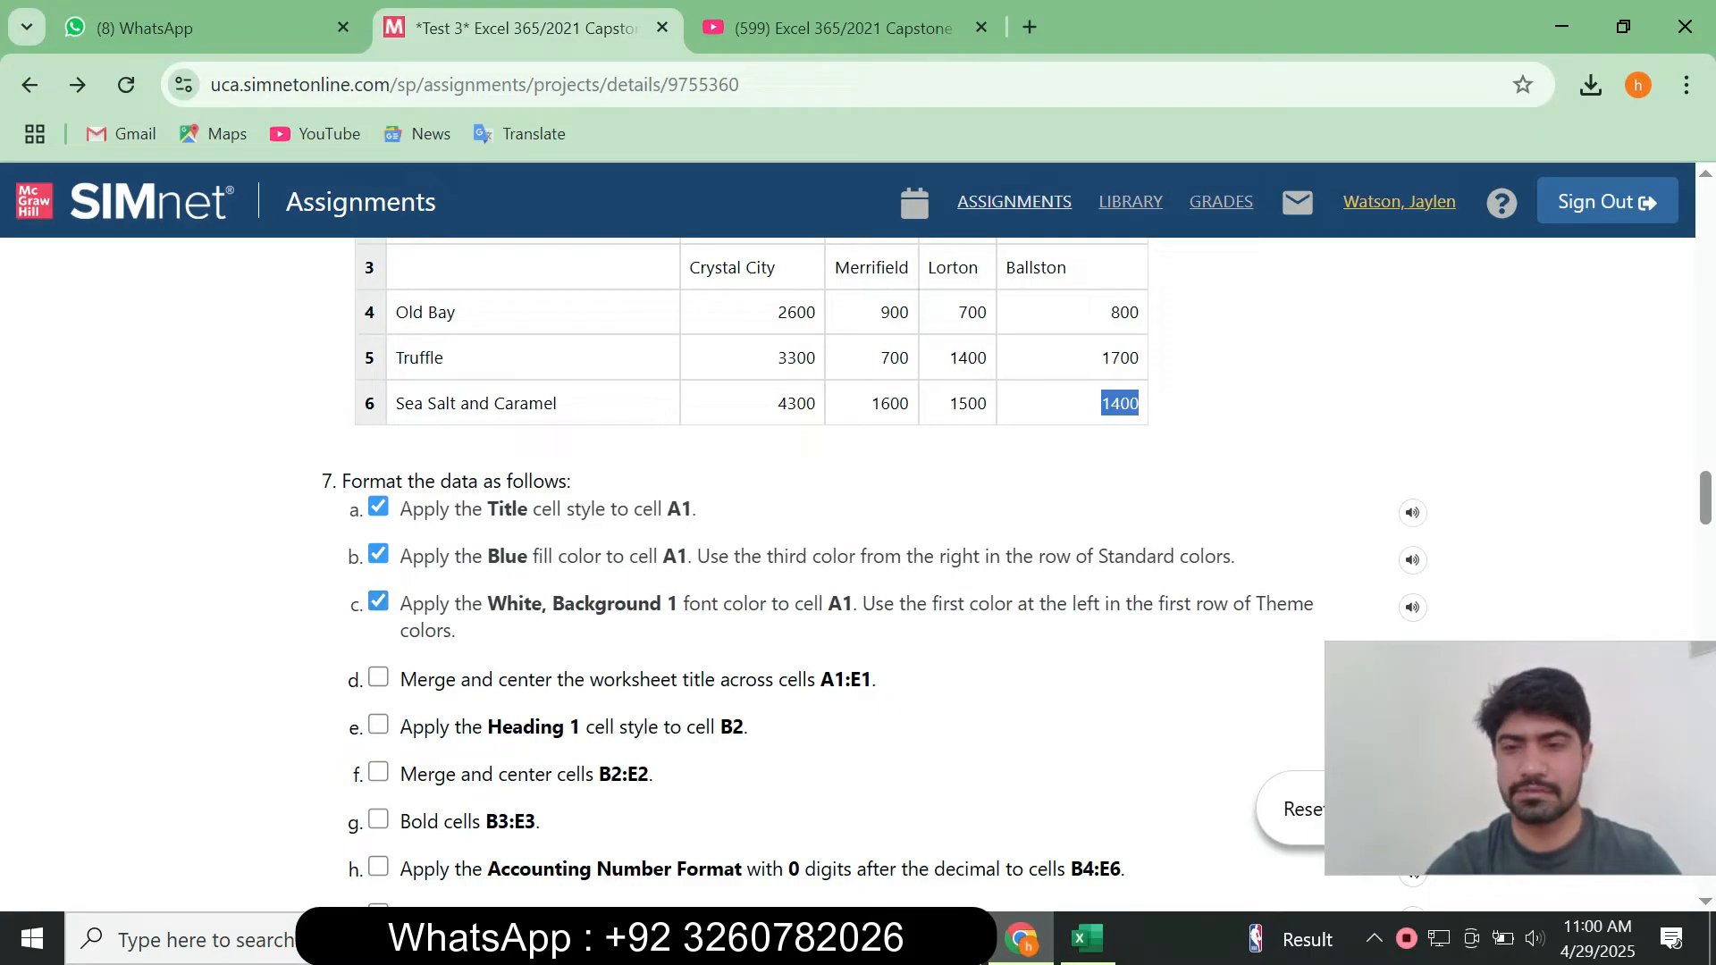
pyautogui.scroll(-1, 858, 537)
pyautogui.scroll(-1, 858, 537)
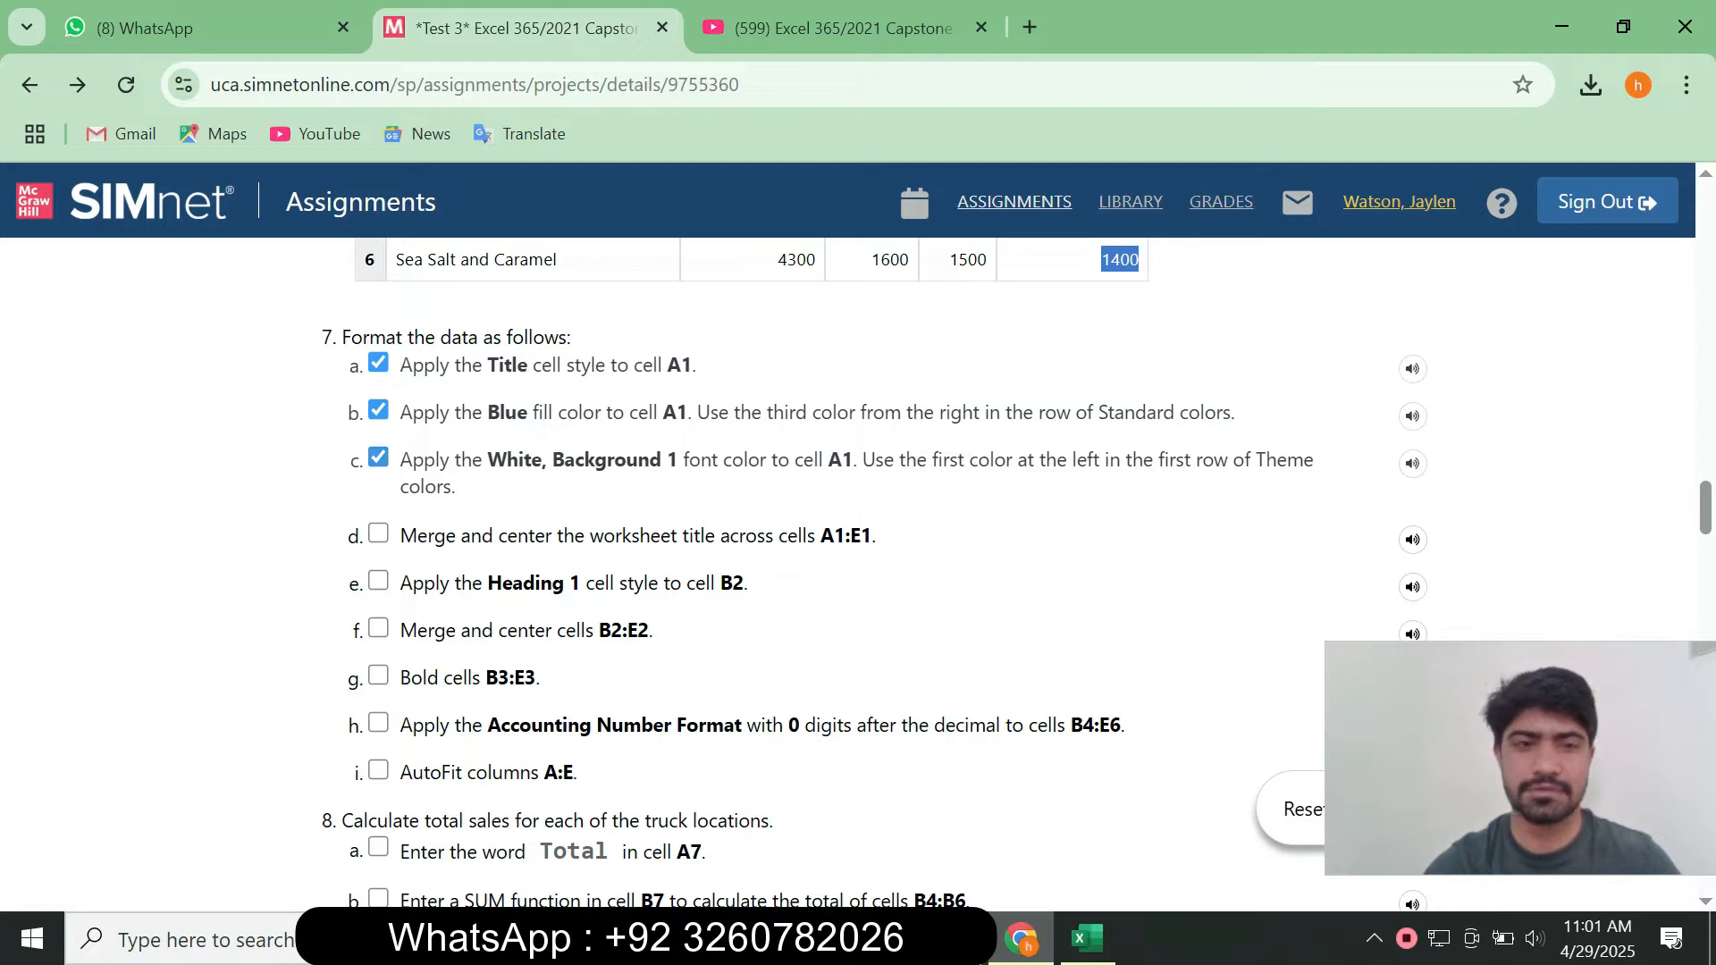
# Apply the White, Background 1 font color to the title in cell A1 of the Excel FoodTrucks worksheet.
pyautogui.click(1086, 938)
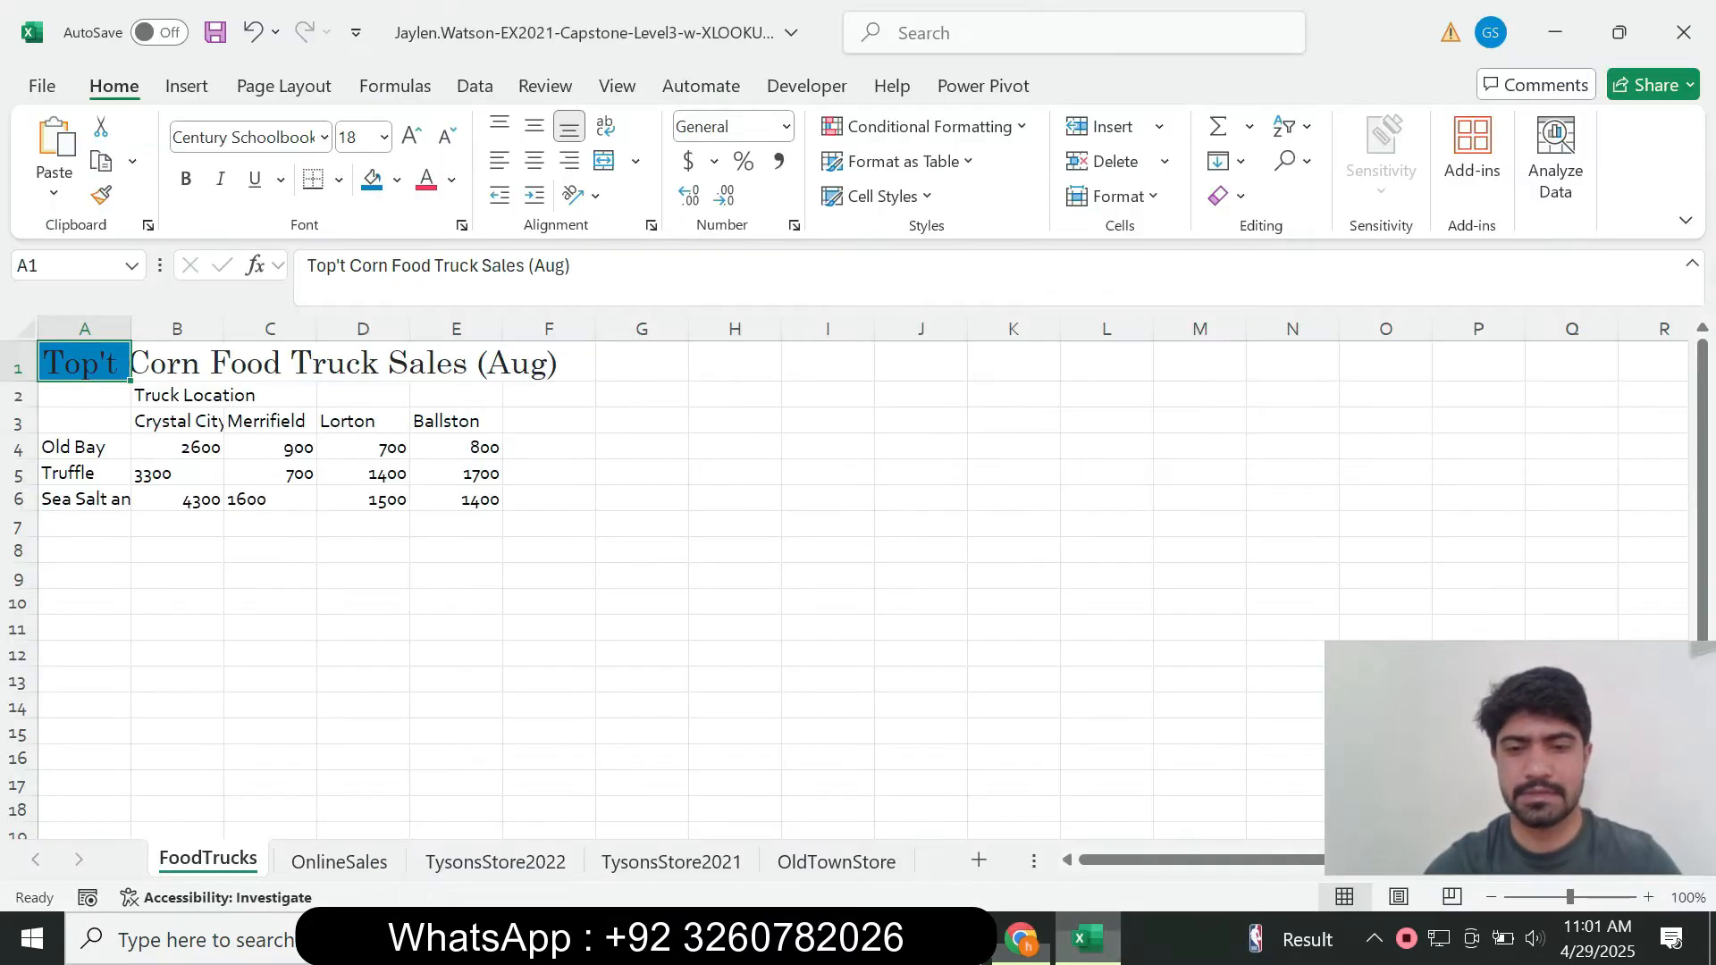
pyautogui.click(1022, 938)
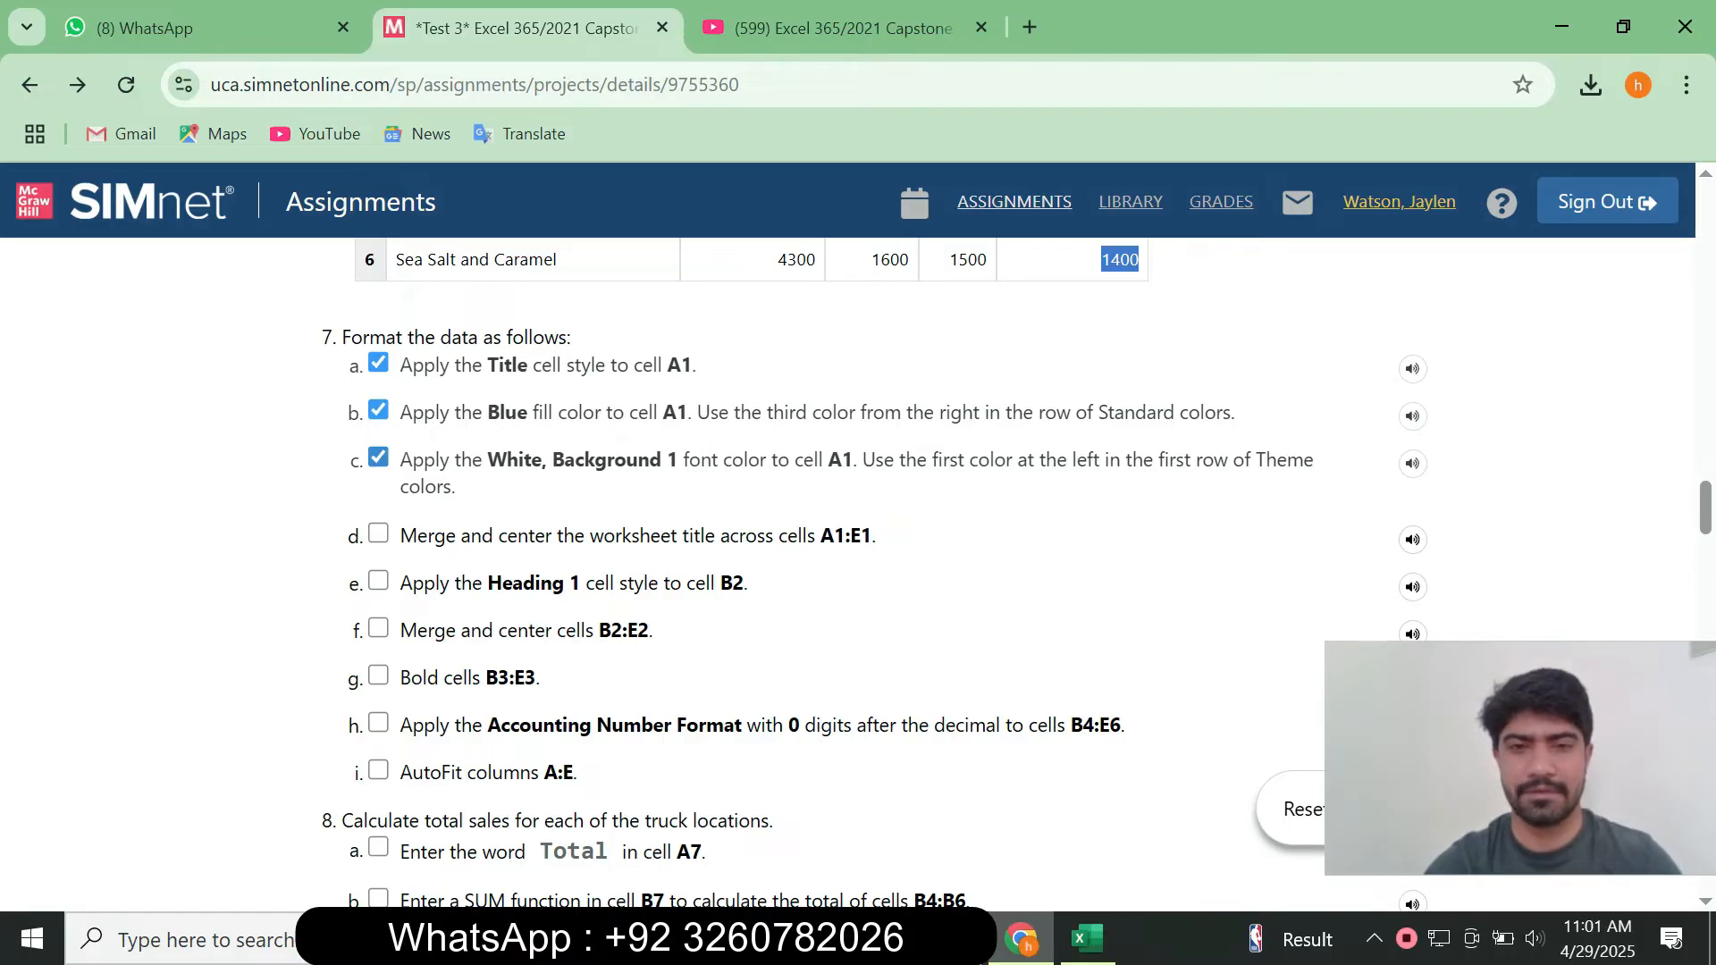
pyautogui.click(1087, 938)
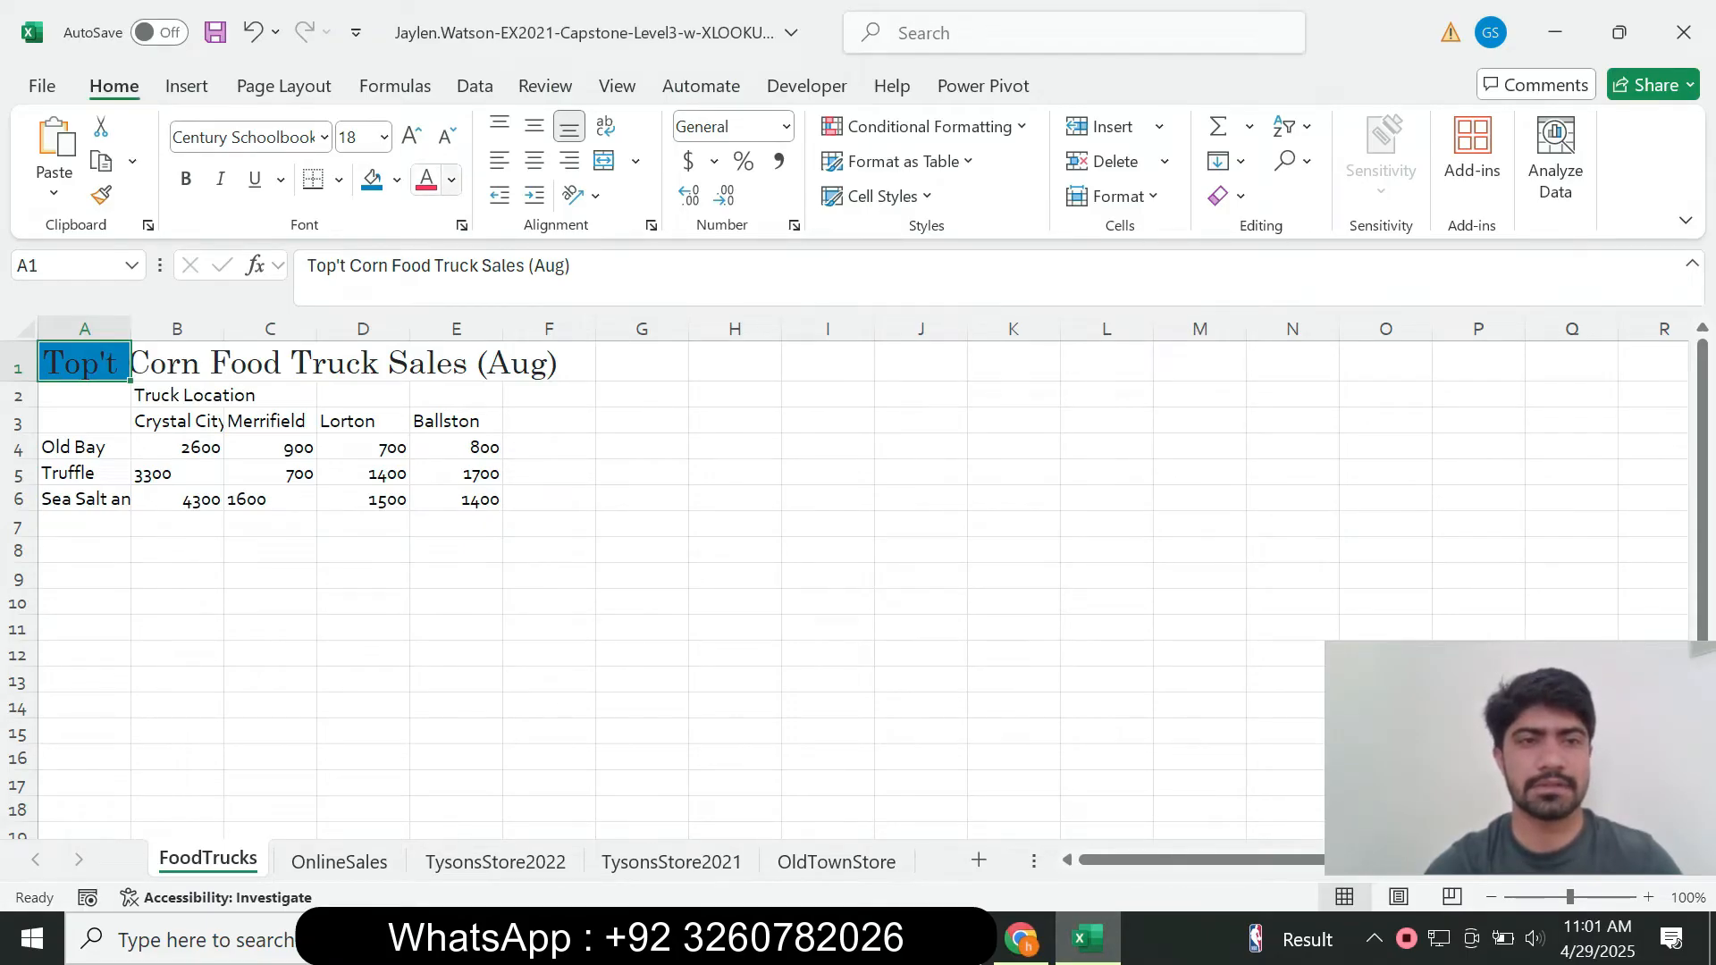
pyautogui.click(452, 178)
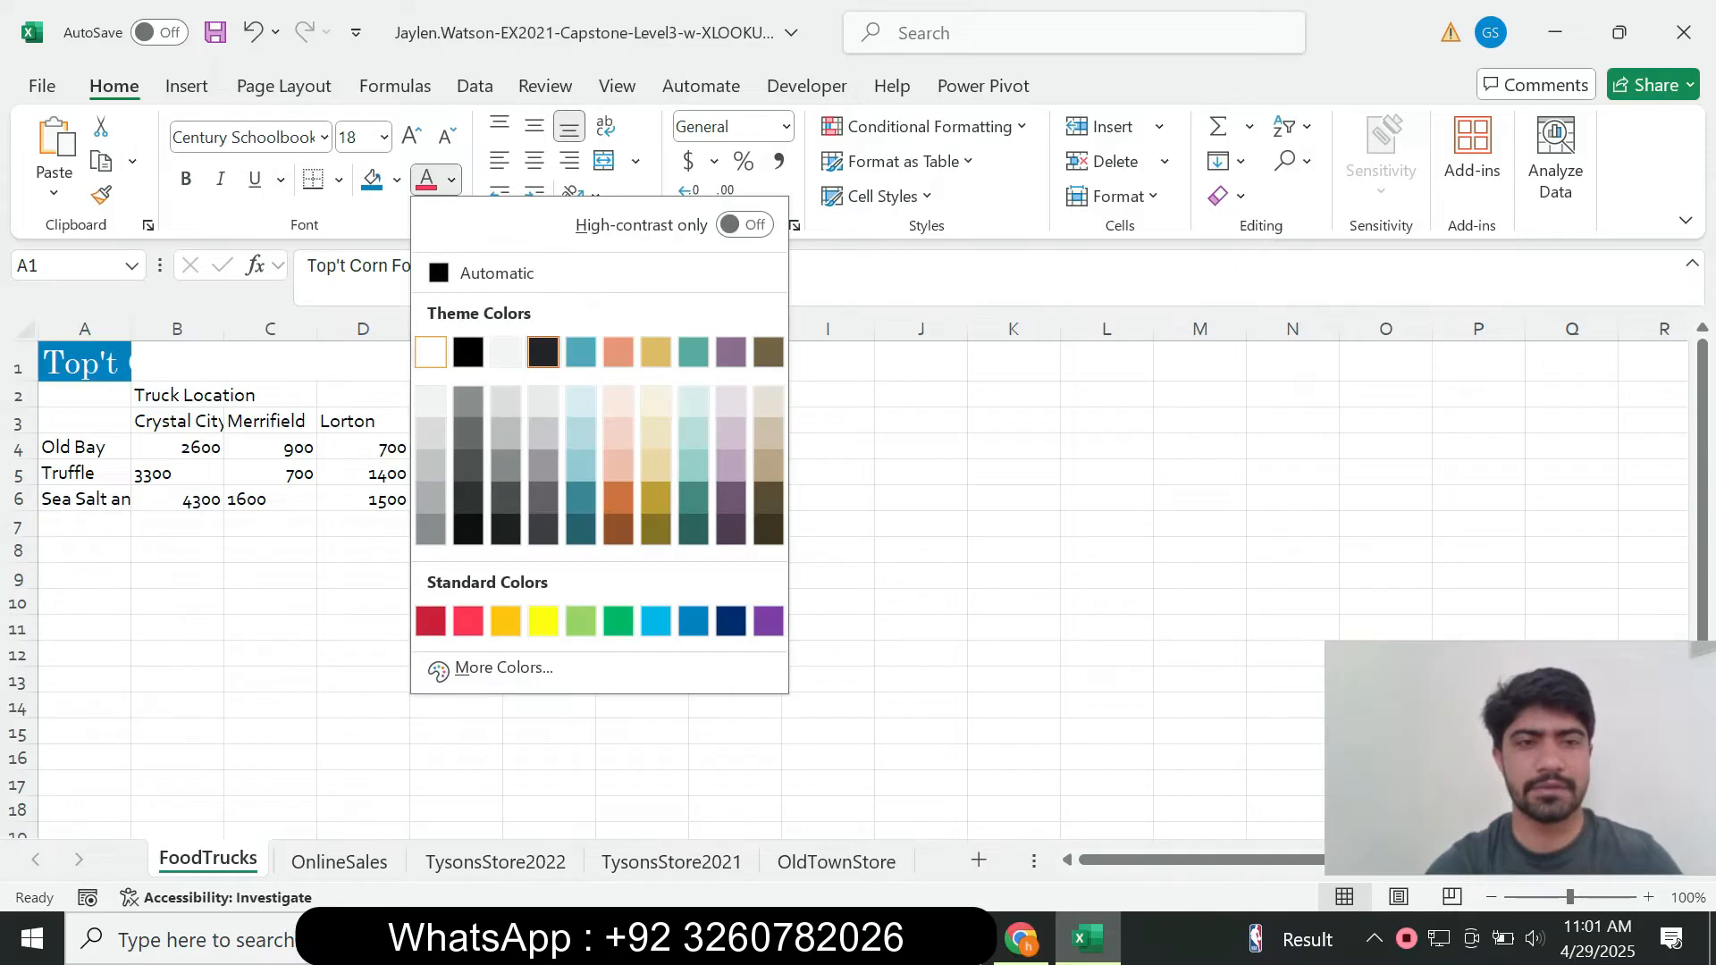
pyautogui.click(430, 352)
# Return to the SIMnet instructions, check off item 7d about merging the worksheet title, and highlight its range A1:E1.
pyautogui.click(1021, 938)
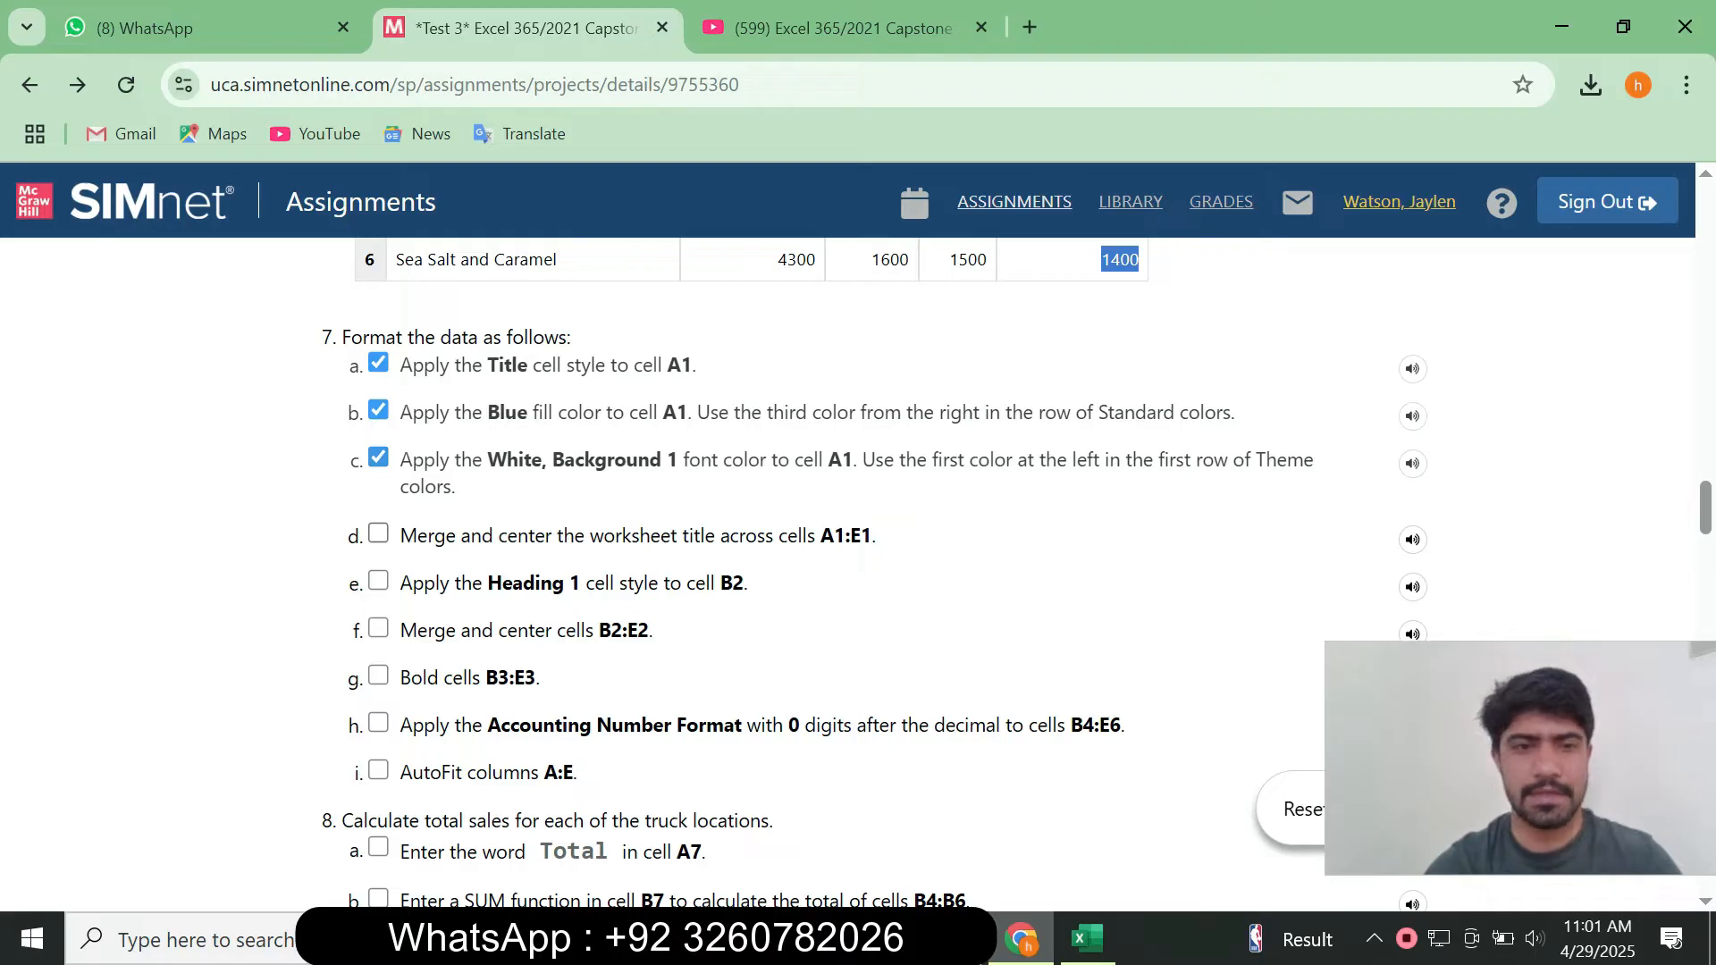
pyautogui.click(378, 534)
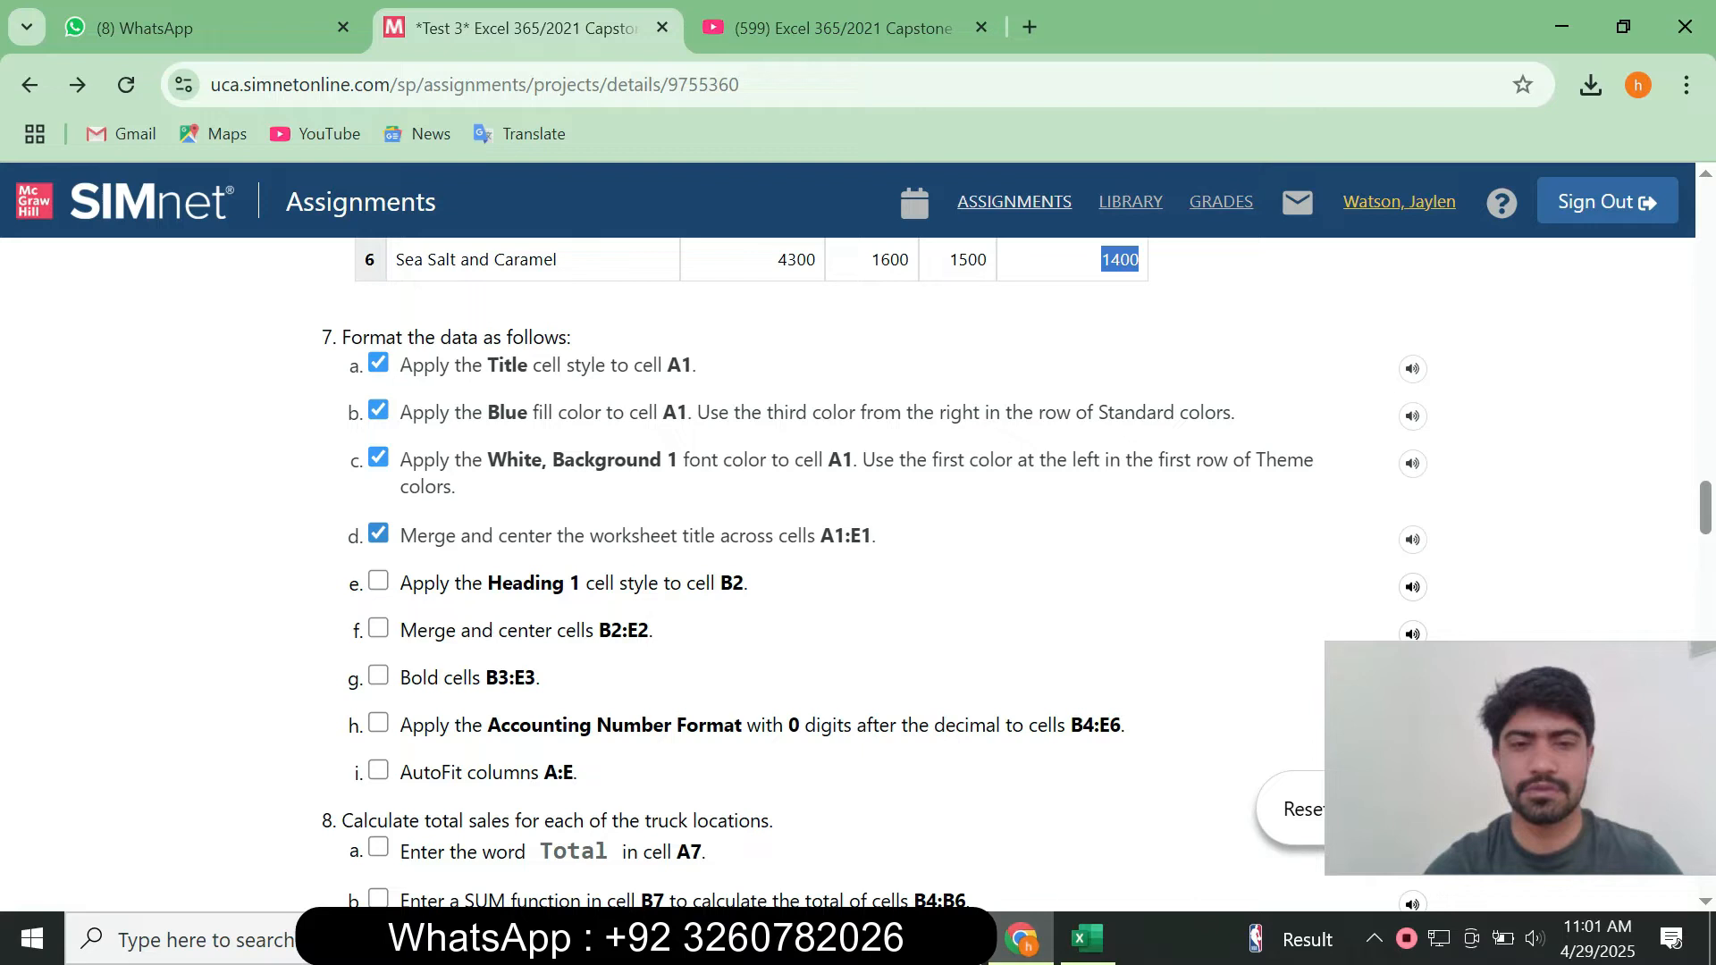
pyautogui.moveTo(820, 535); pyautogui.dragTo(871, 536)
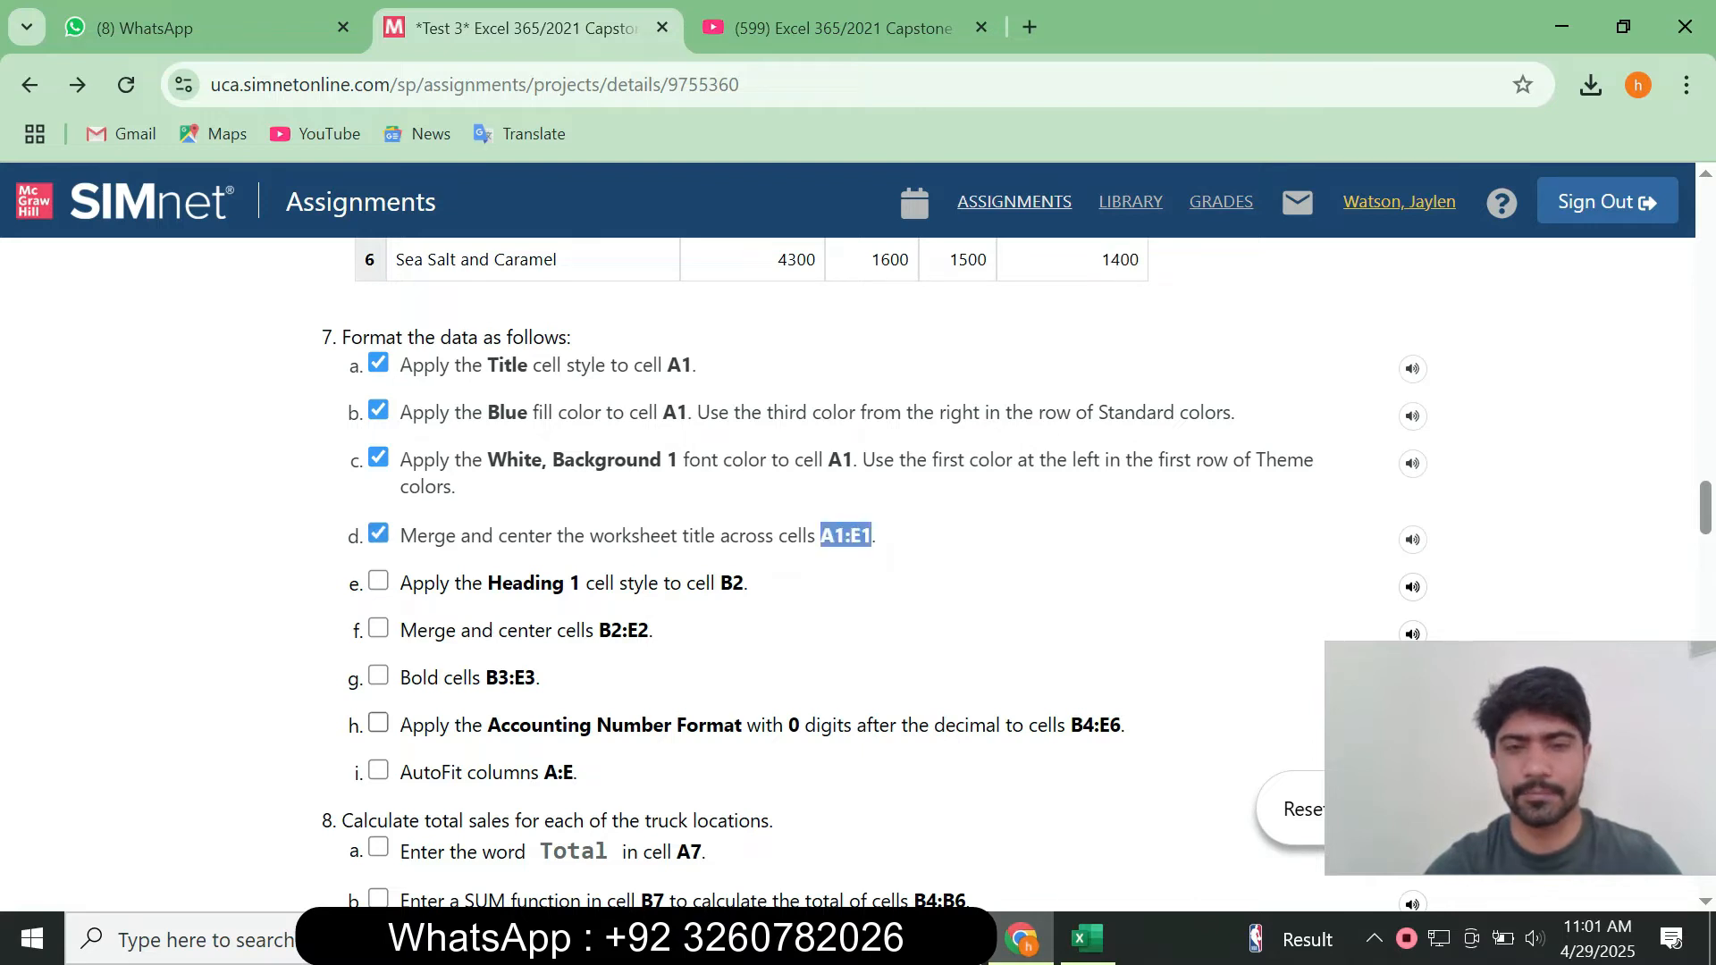
# Merge and center the worksheet title across cells A1:E1 in the Excel FoodTrucks worksheet.
pyautogui.click(1088, 938)
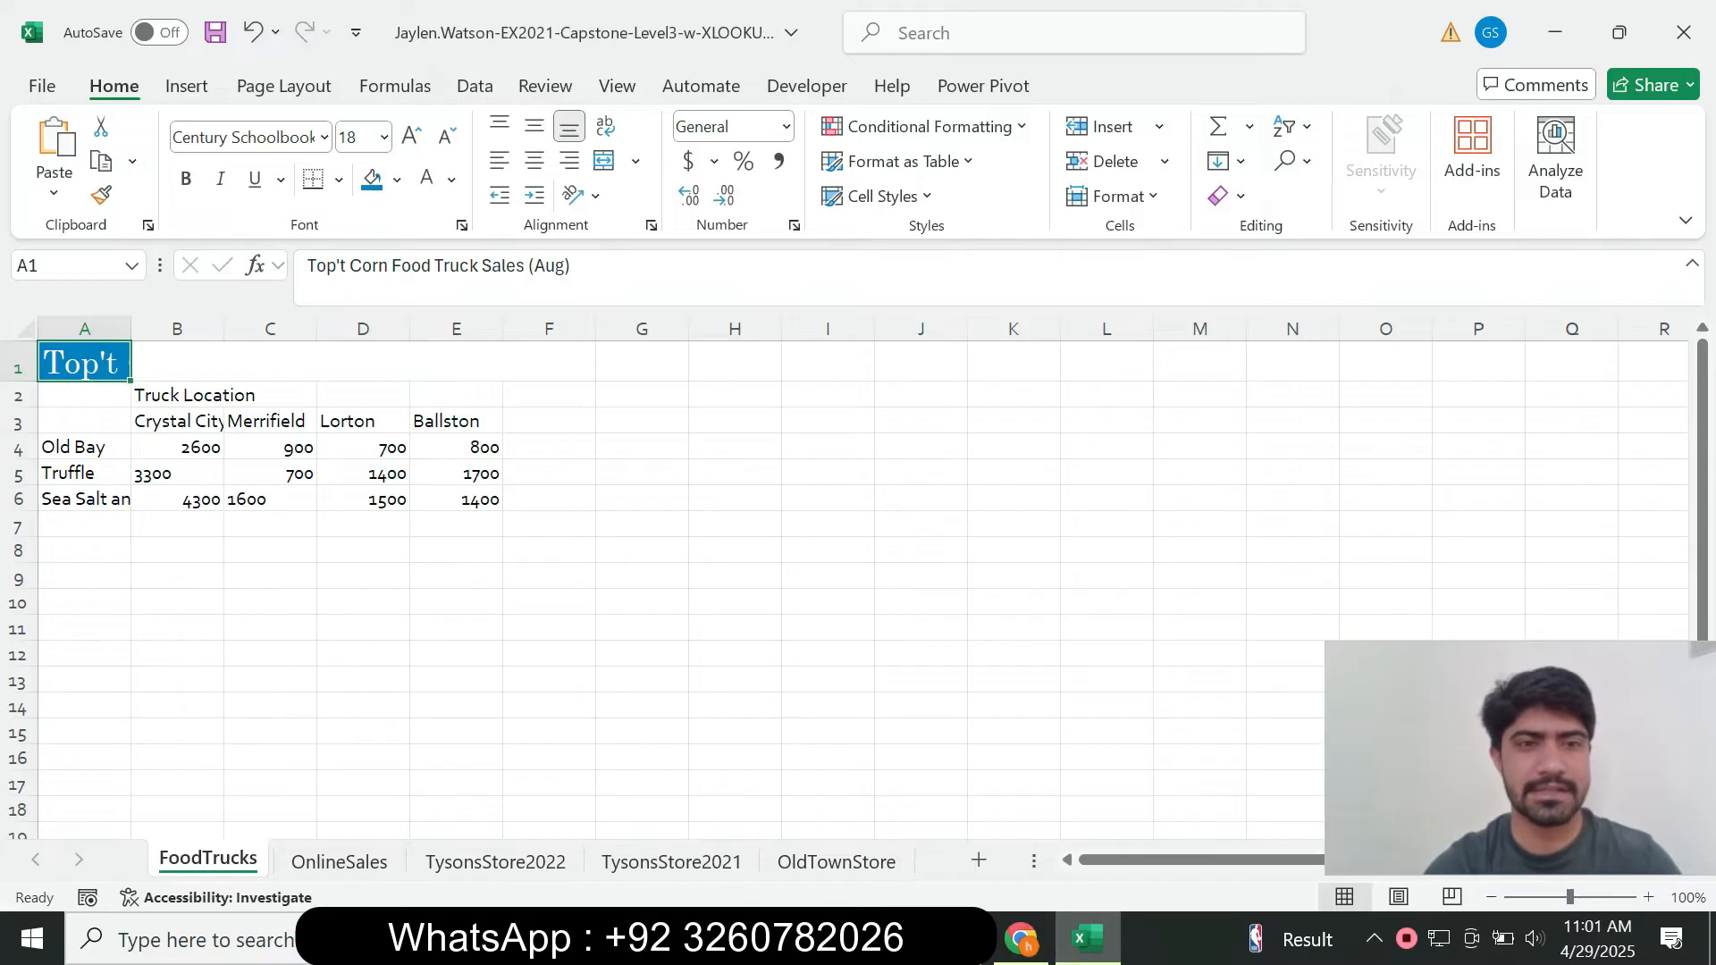
pyautogui.moveTo(84, 362); pyautogui.dragTo(456, 362)
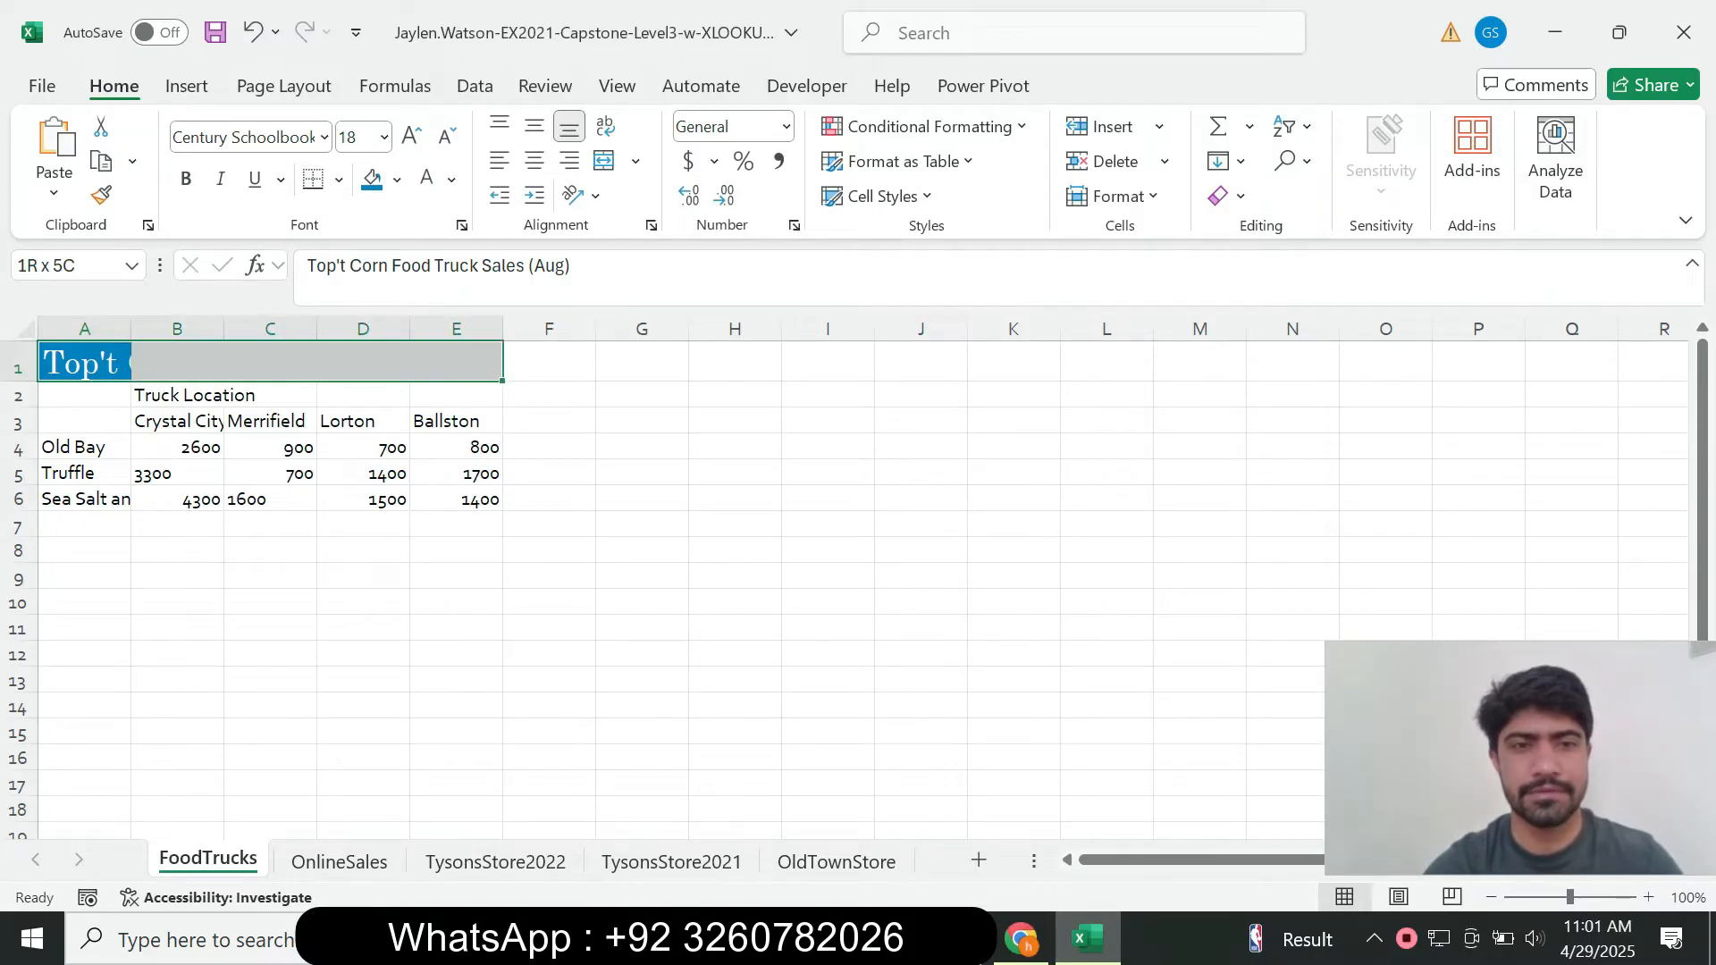
pyautogui.click(1020, 938)
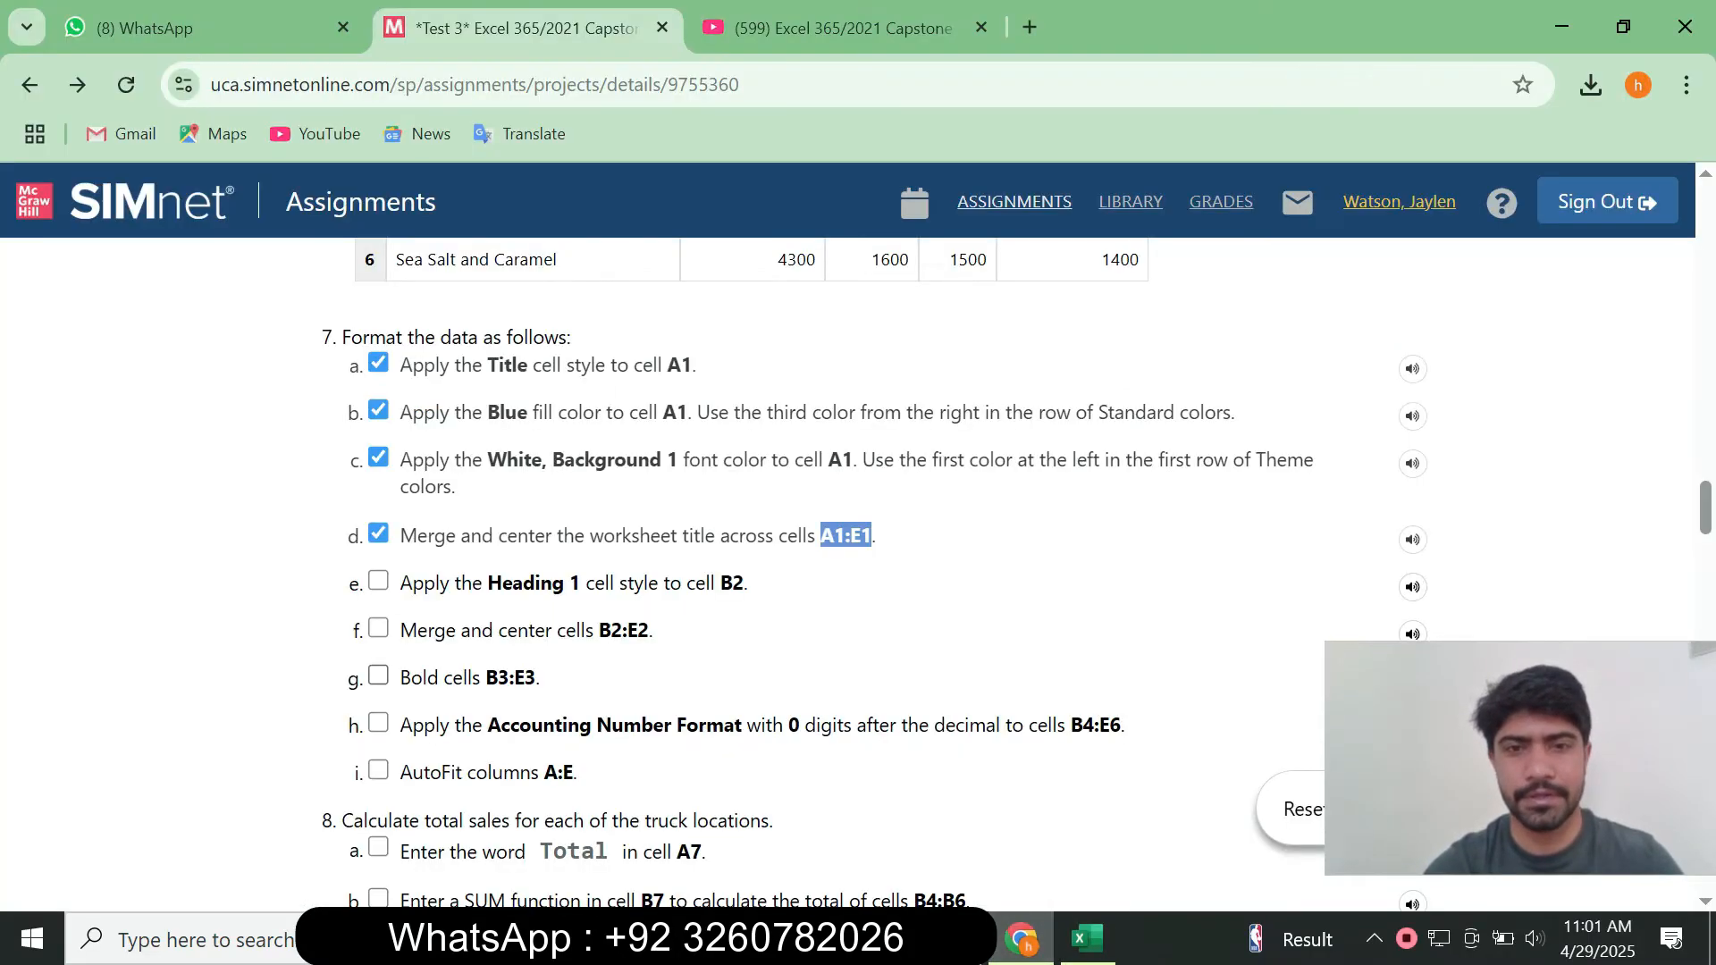
pyautogui.moveTo(1087, 938)
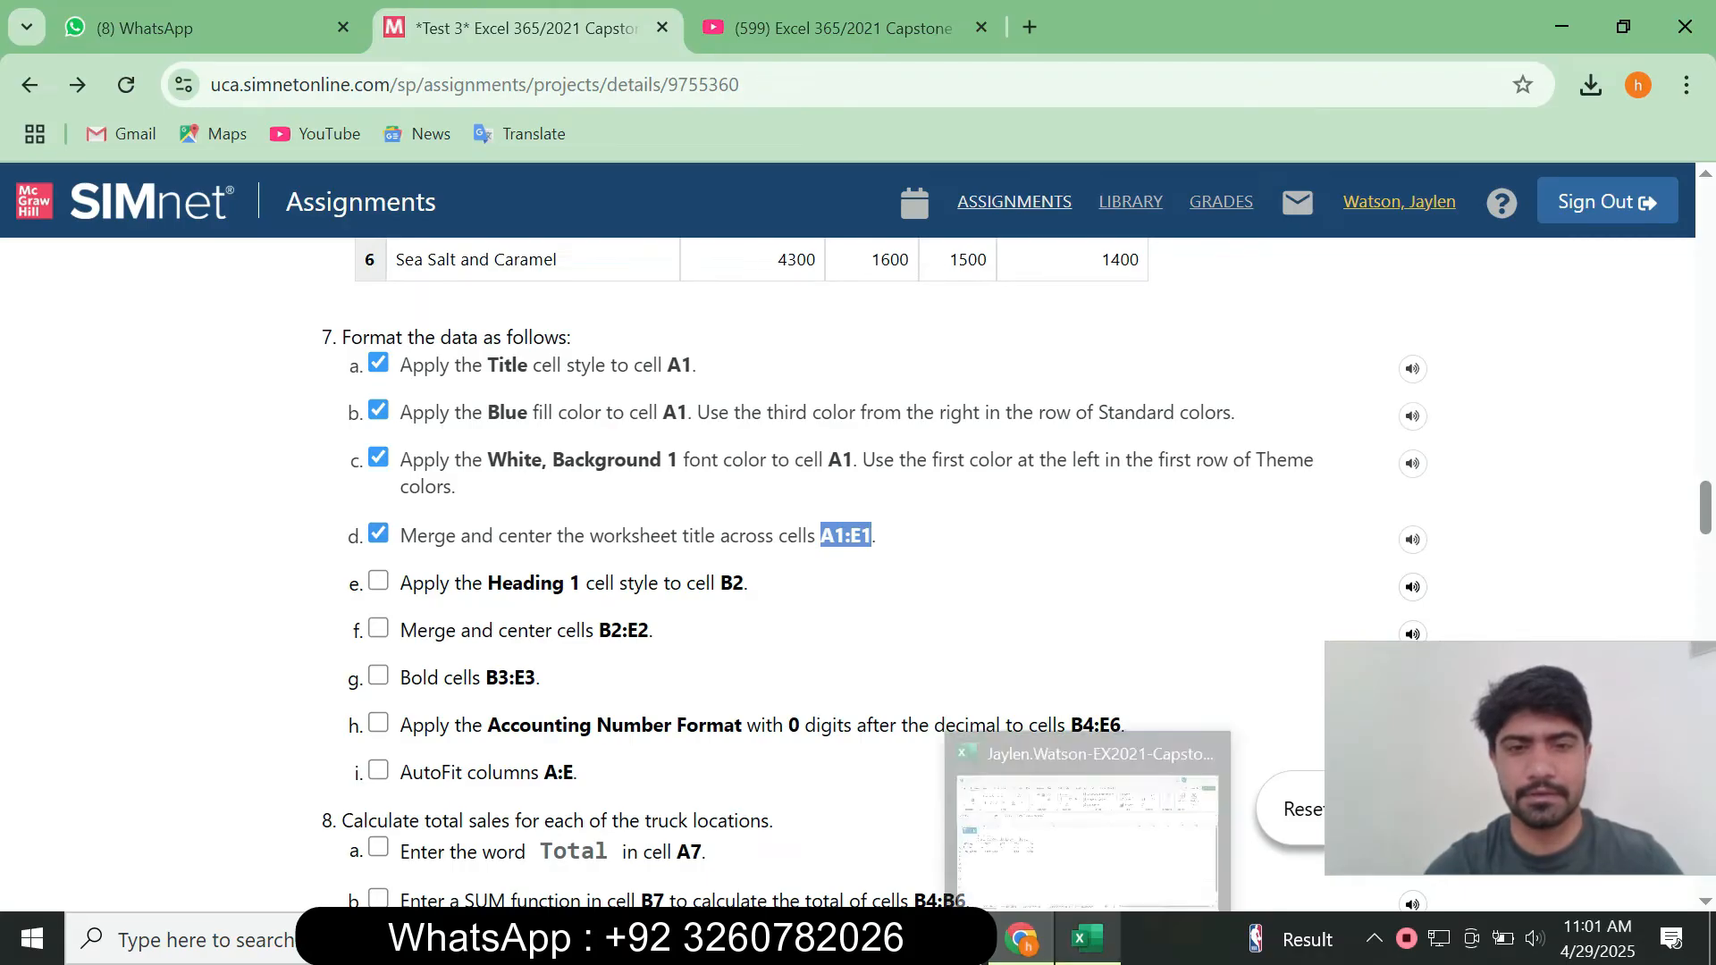
pyautogui.click(1087, 939)
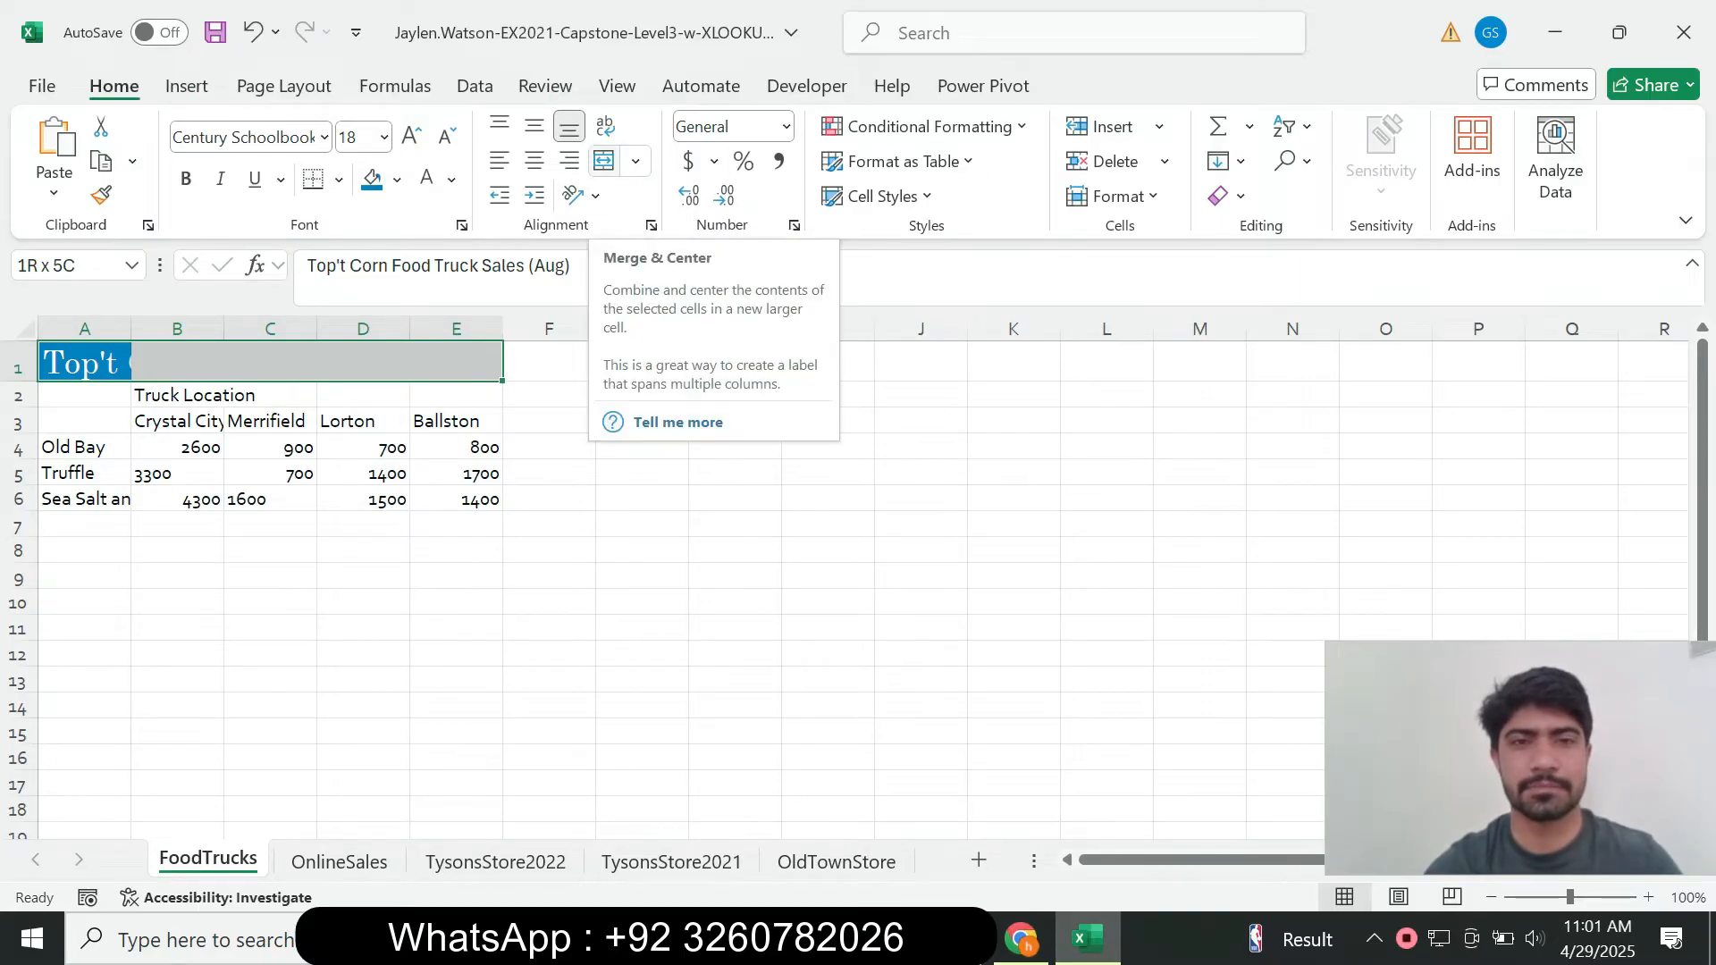
pyautogui.click(604, 160)
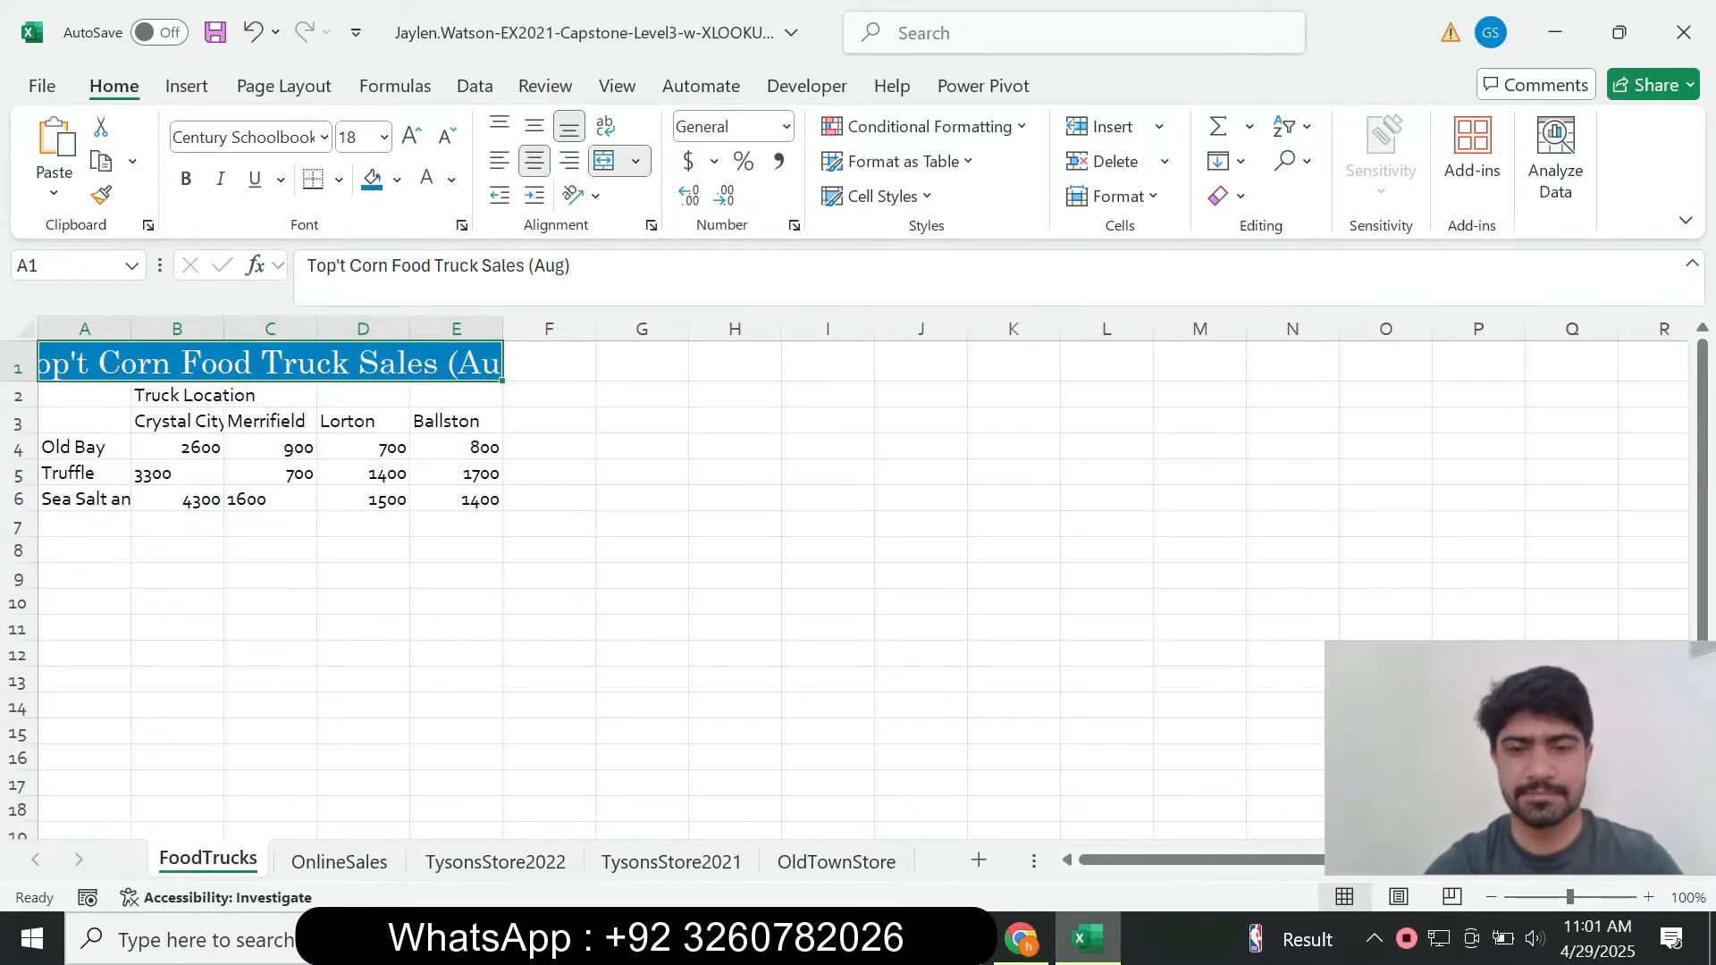
# Check off item 7e in SIMnet and apply the Heading 1 cell style to Truck Location in cell B2 in Excel.
pyautogui.click(1020, 939)
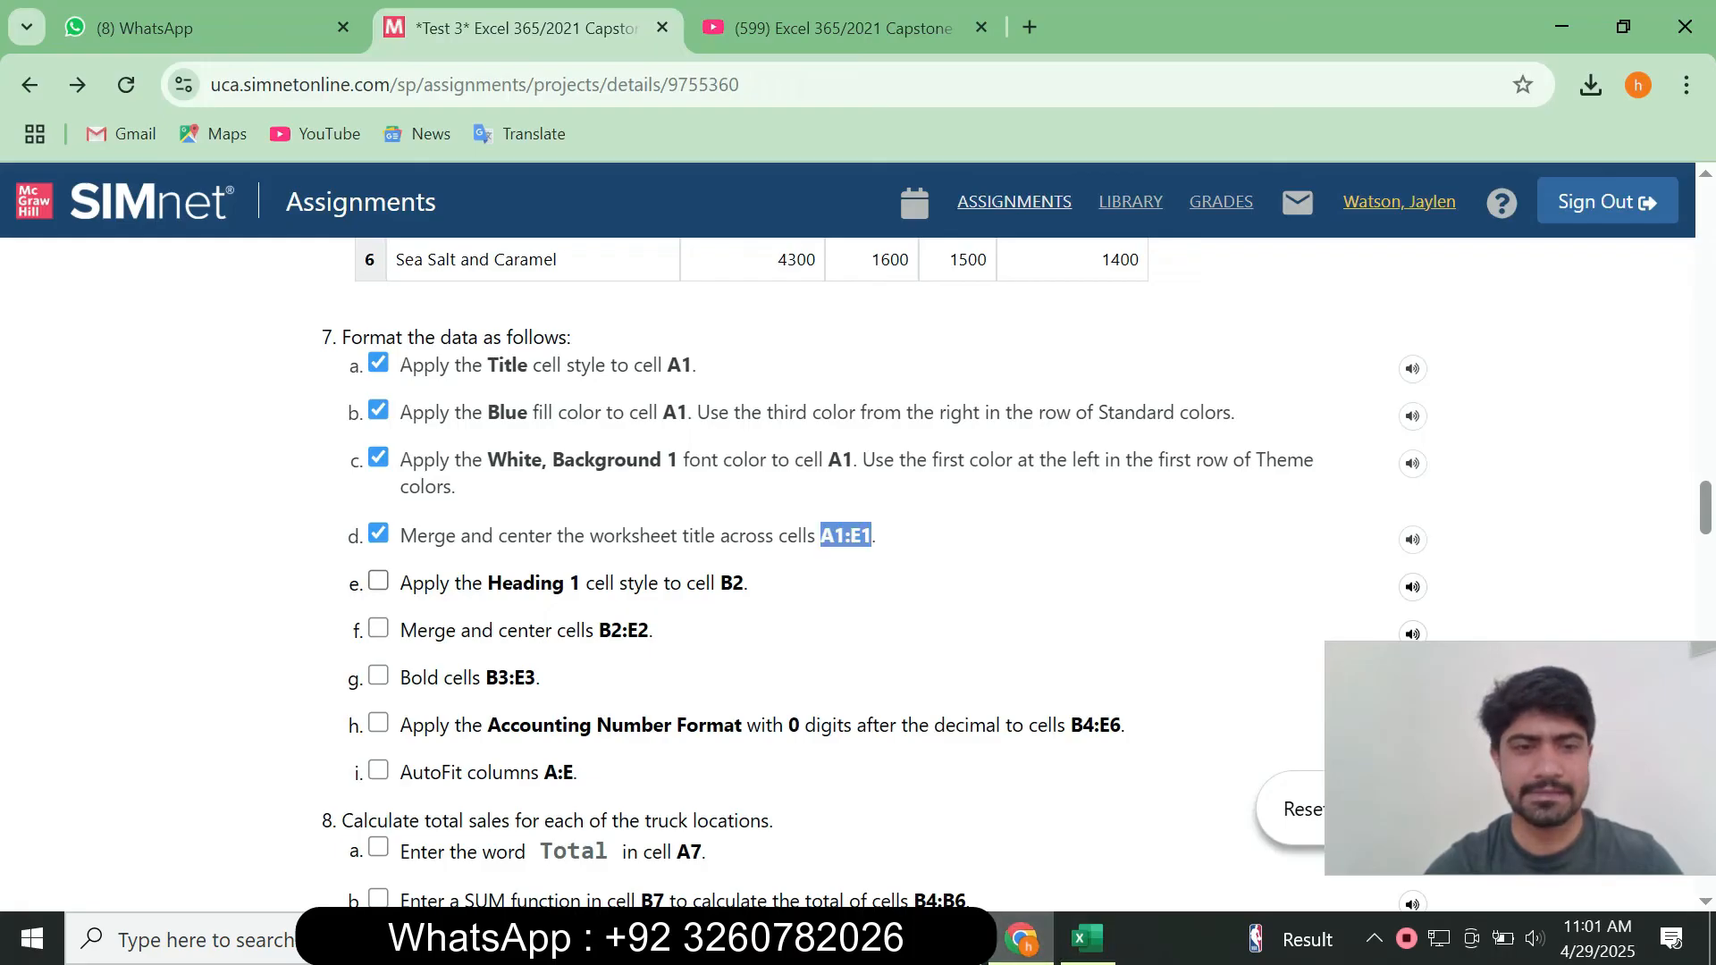
pyautogui.click(378, 581)
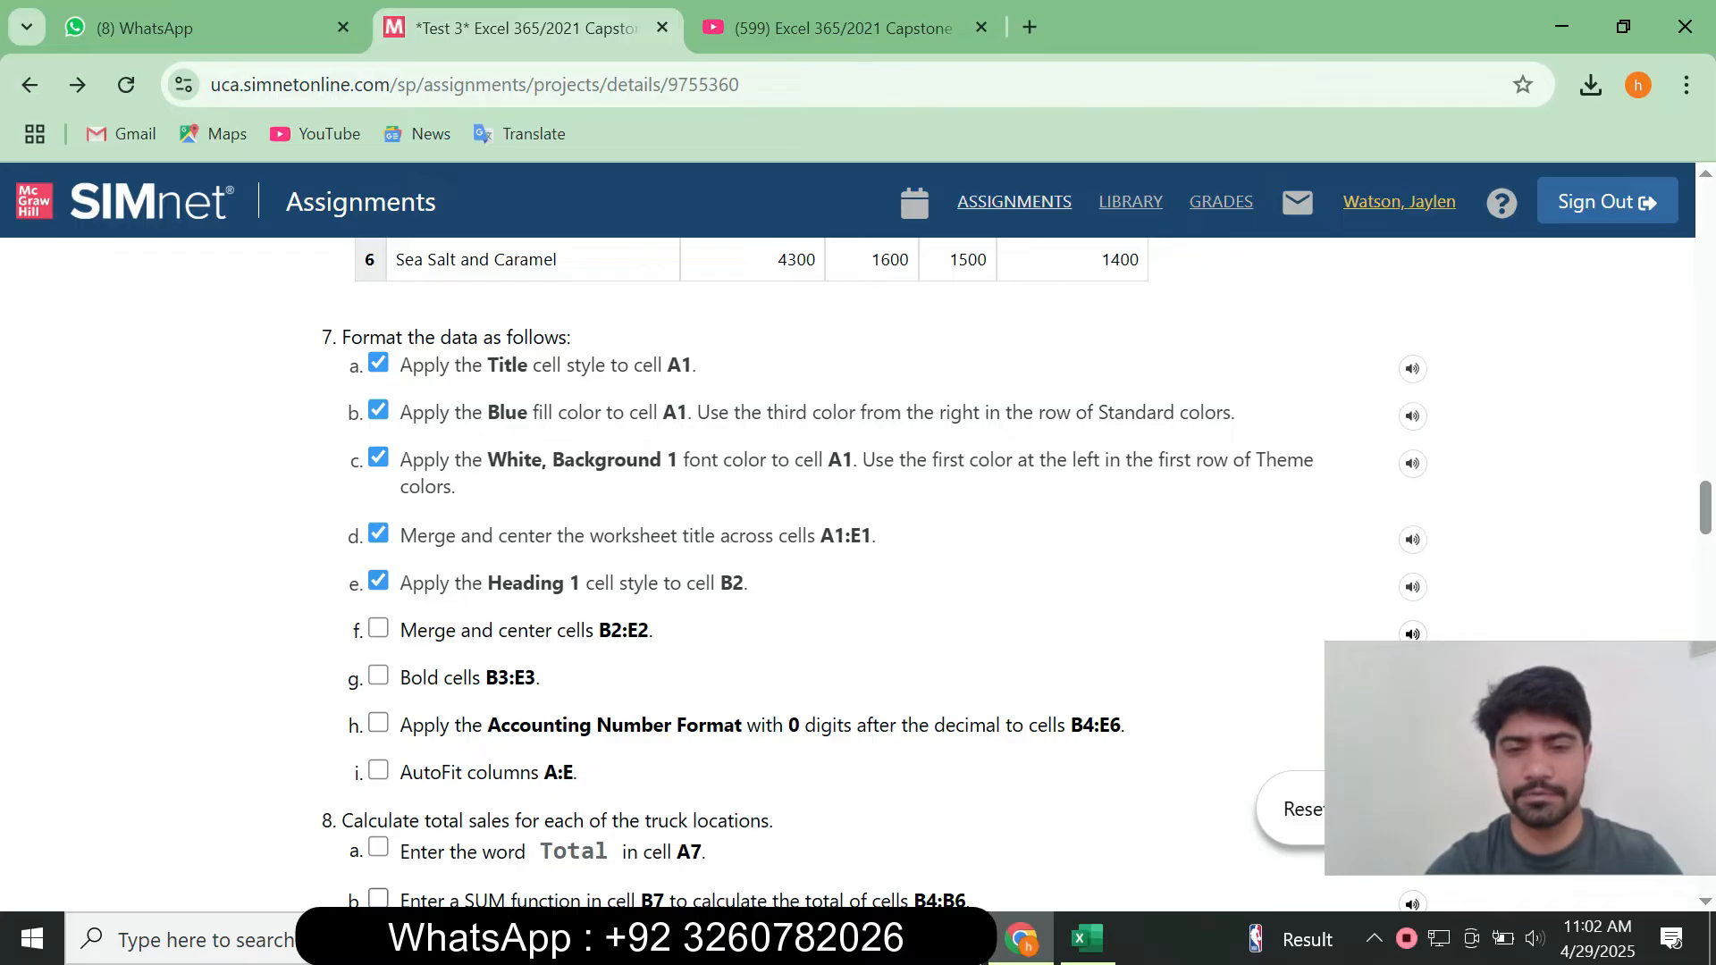
pyautogui.click(1087, 939)
pyautogui.click(219, 396)
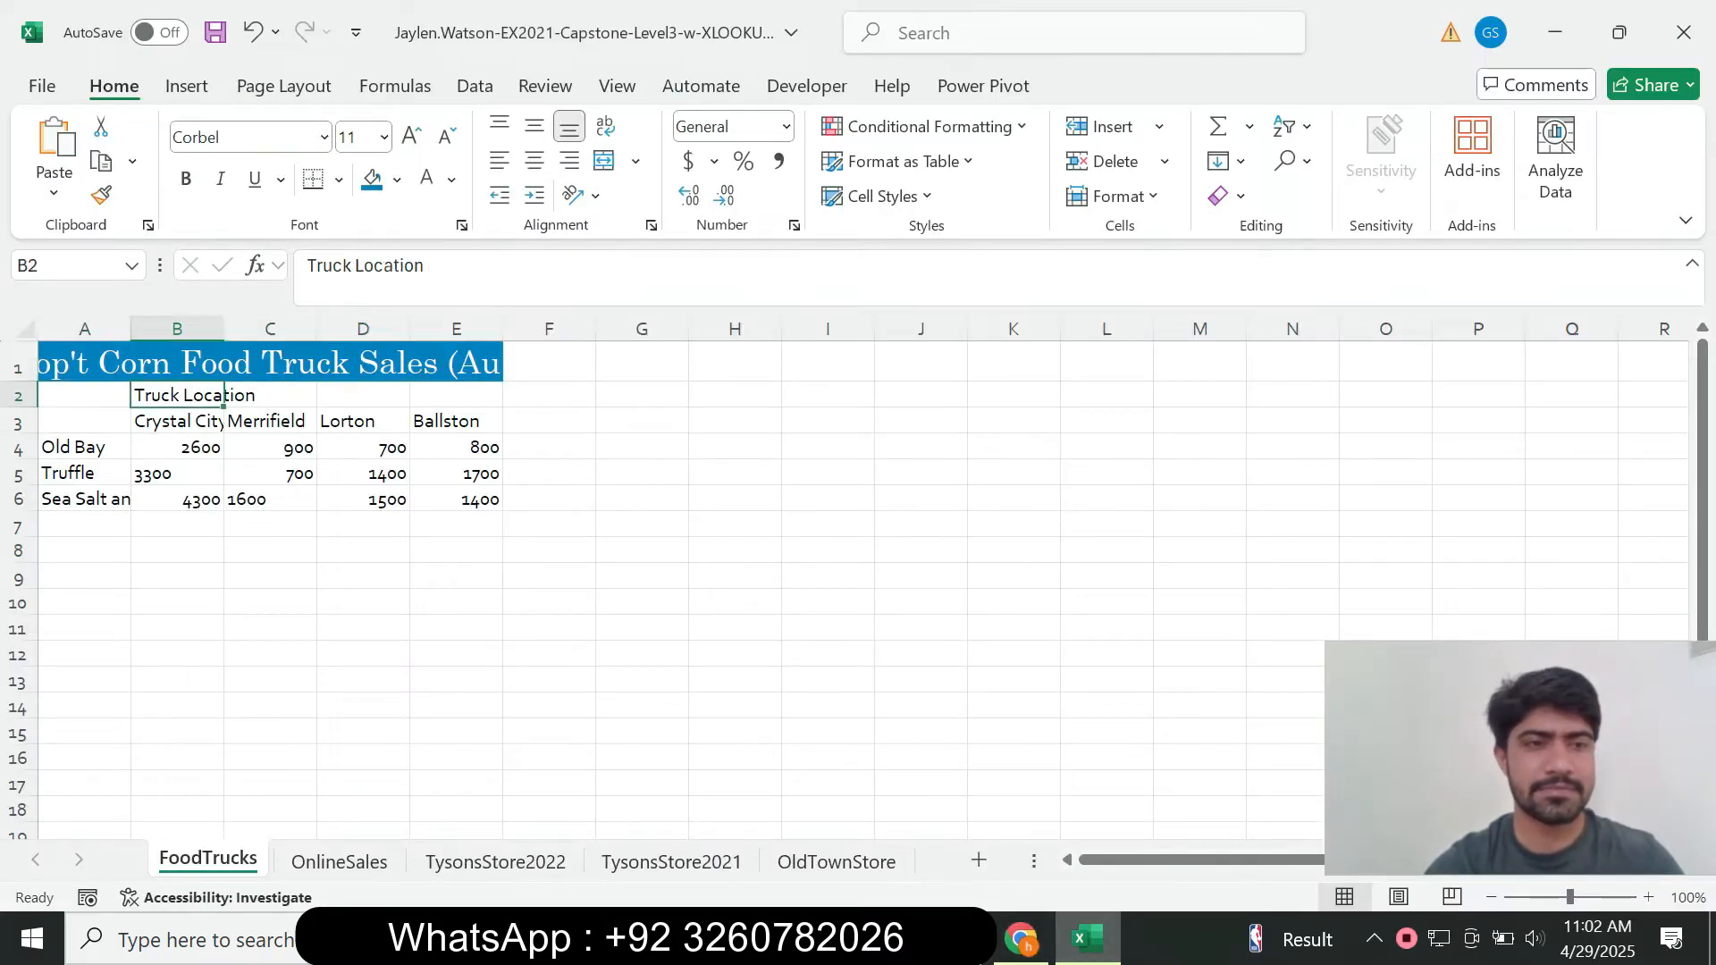
pyautogui.click(1021, 938)
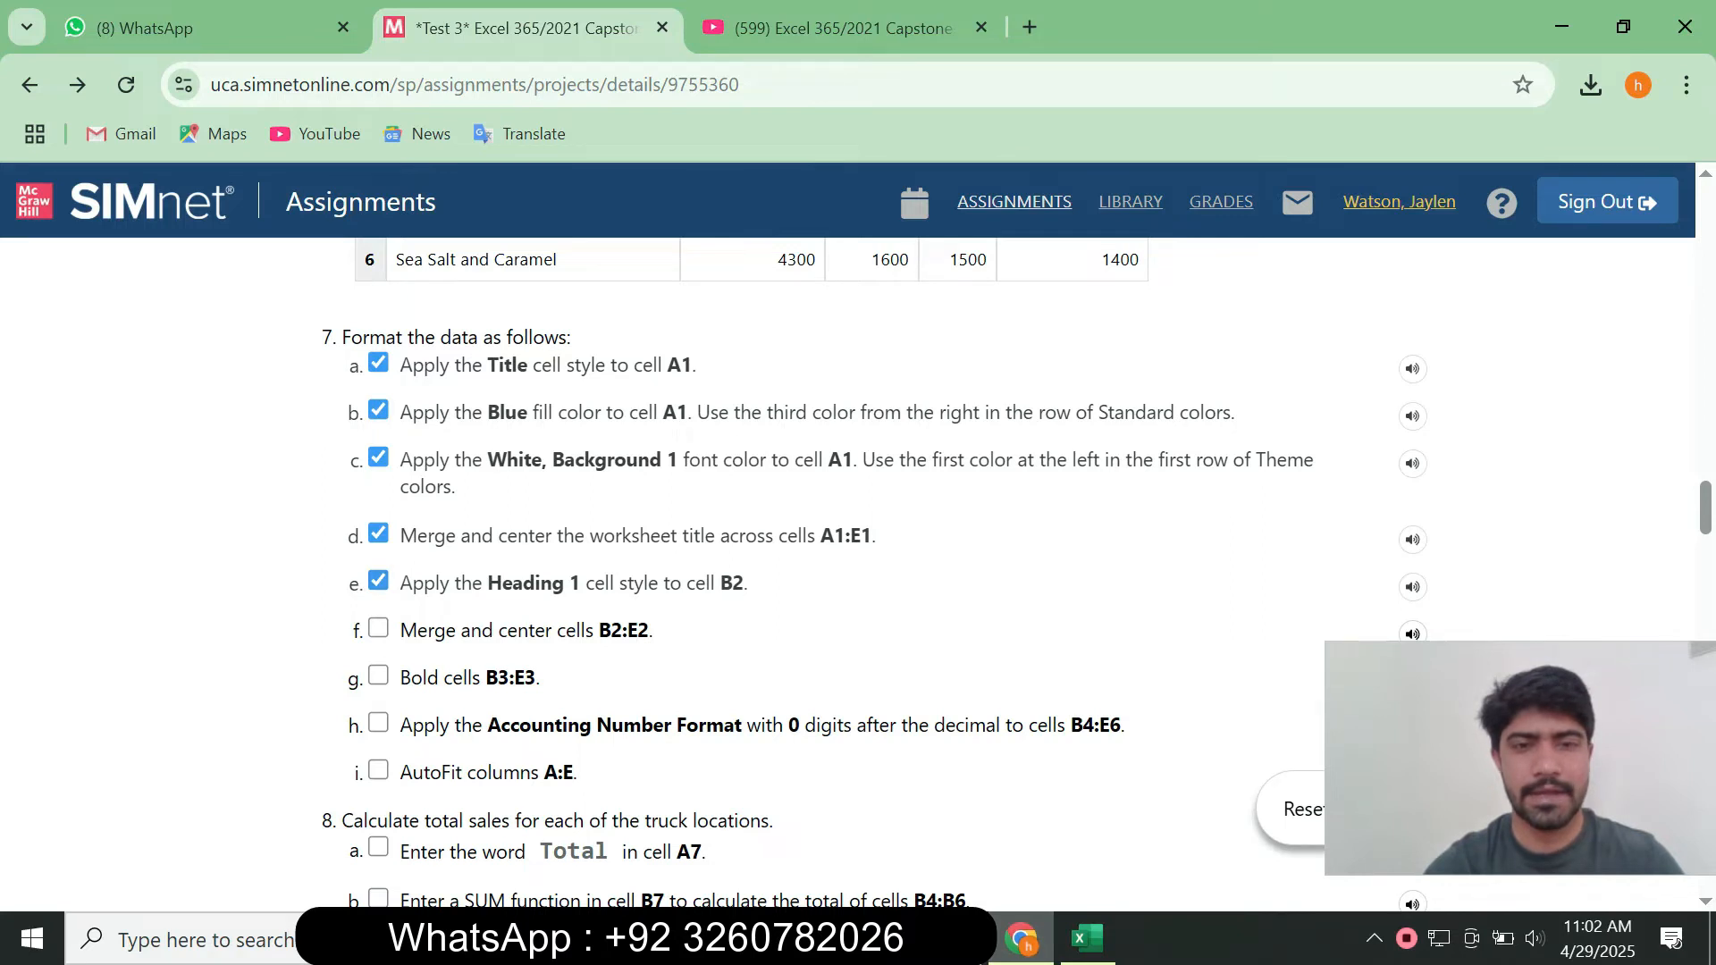
pyautogui.click(1087, 938)
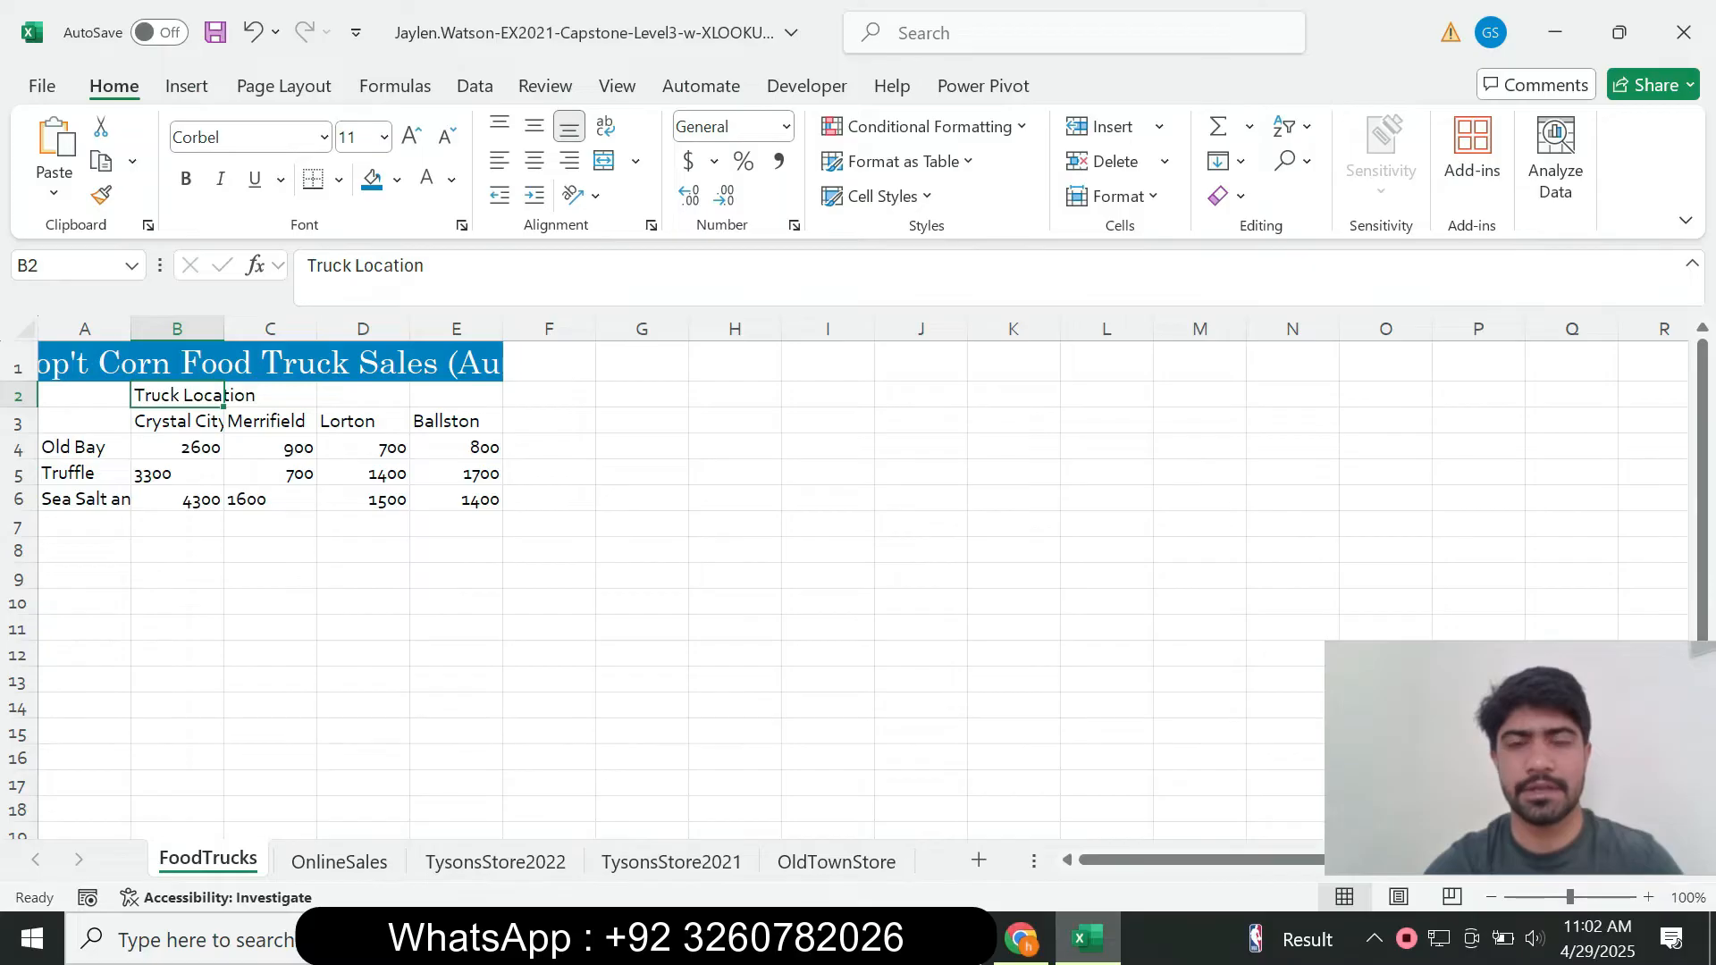
pyautogui.click(881, 196)
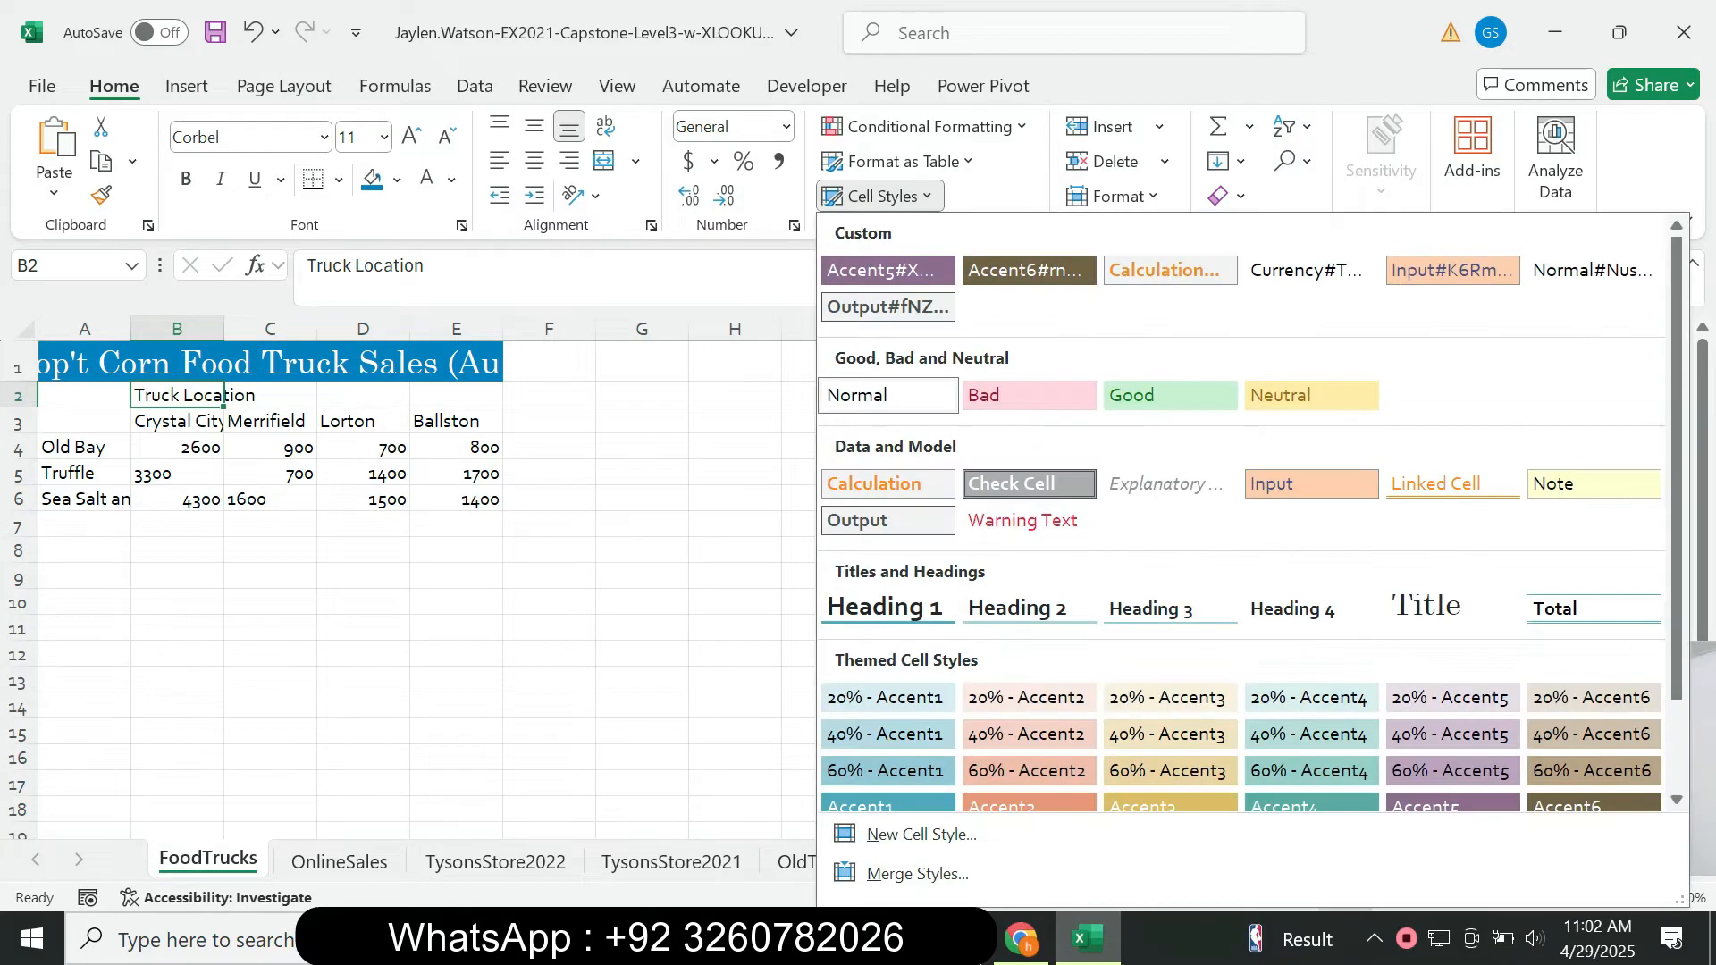
pyautogui.click(884, 608)
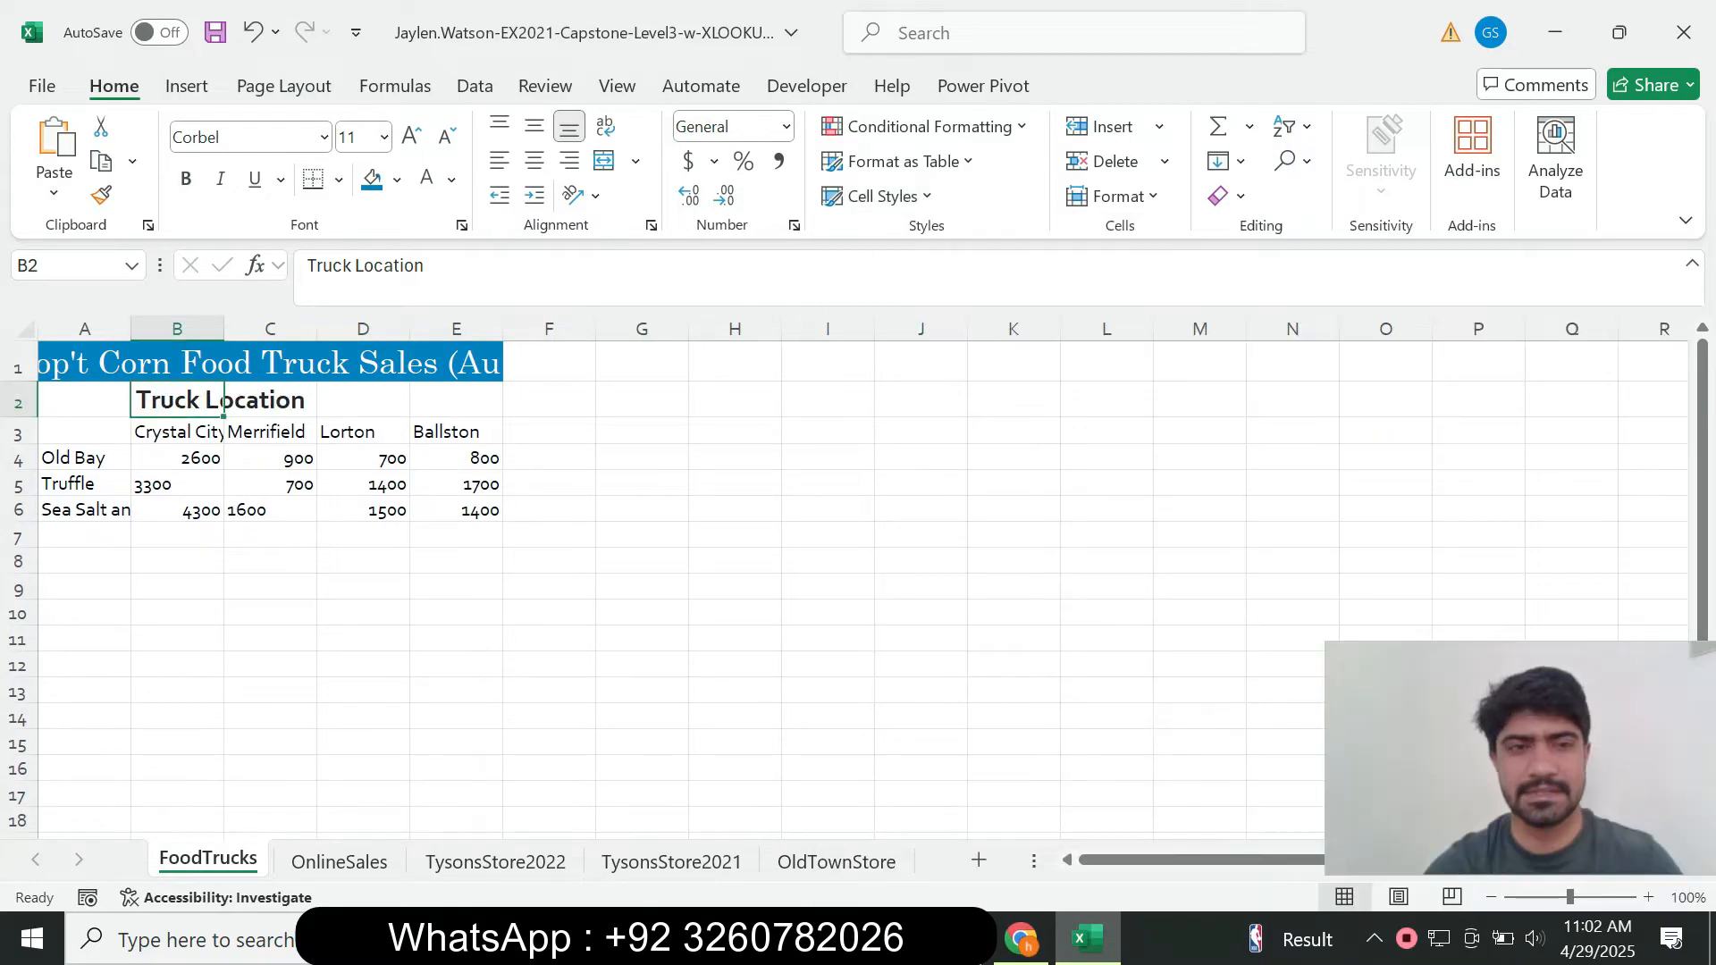
# Return to the SIMnet instructions, check off item 7f about merging and centering cells, and highlight its range B2:E2.
pyautogui.click(1022, 938)
pyautogui.click(379, 581)
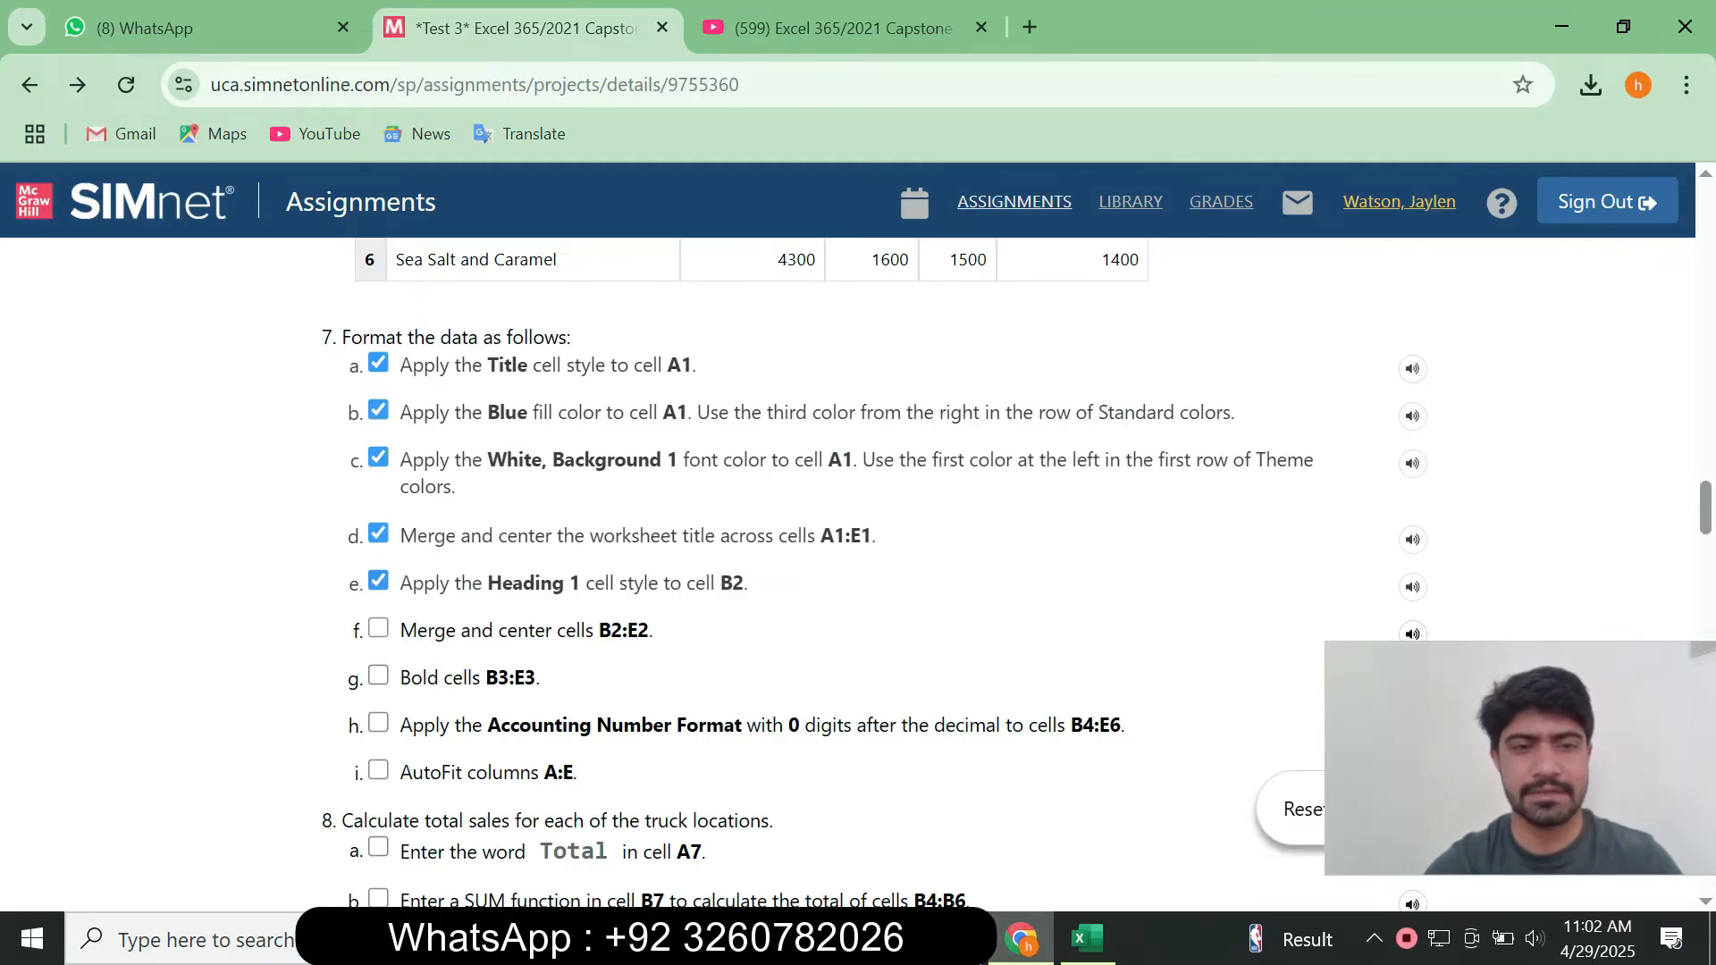
pyautogui.click(378, 629)
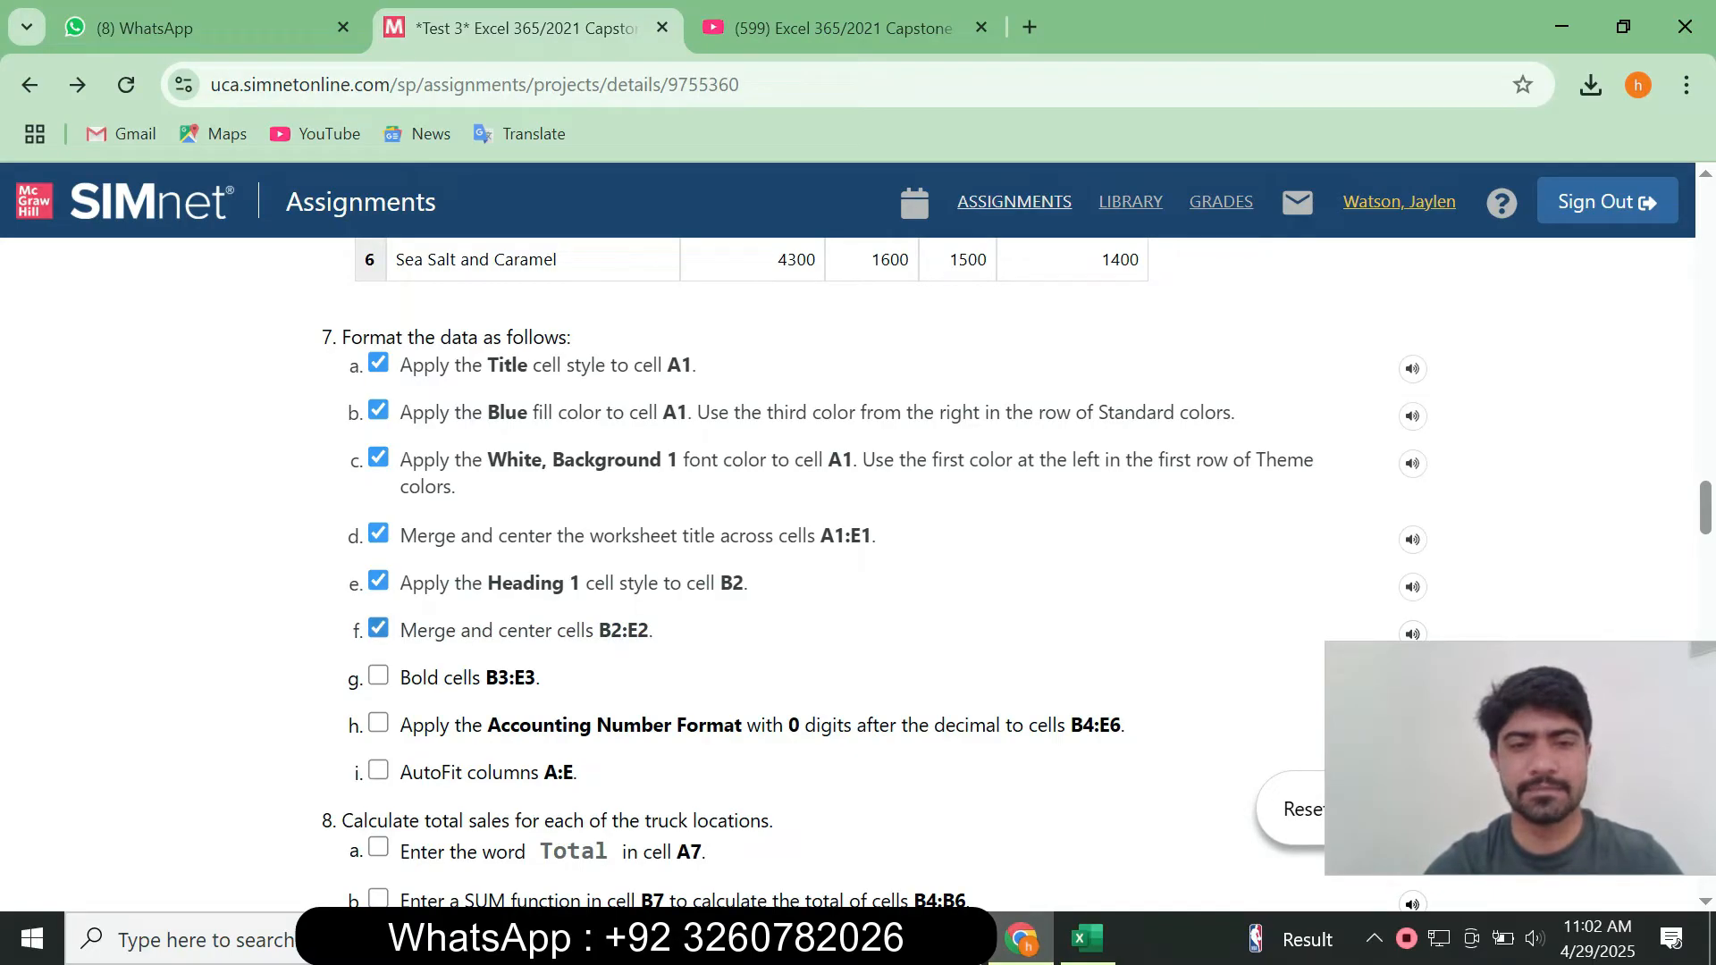
pyautogui.moveTo(599, 631); pyautogui.dragTo(653, 630)
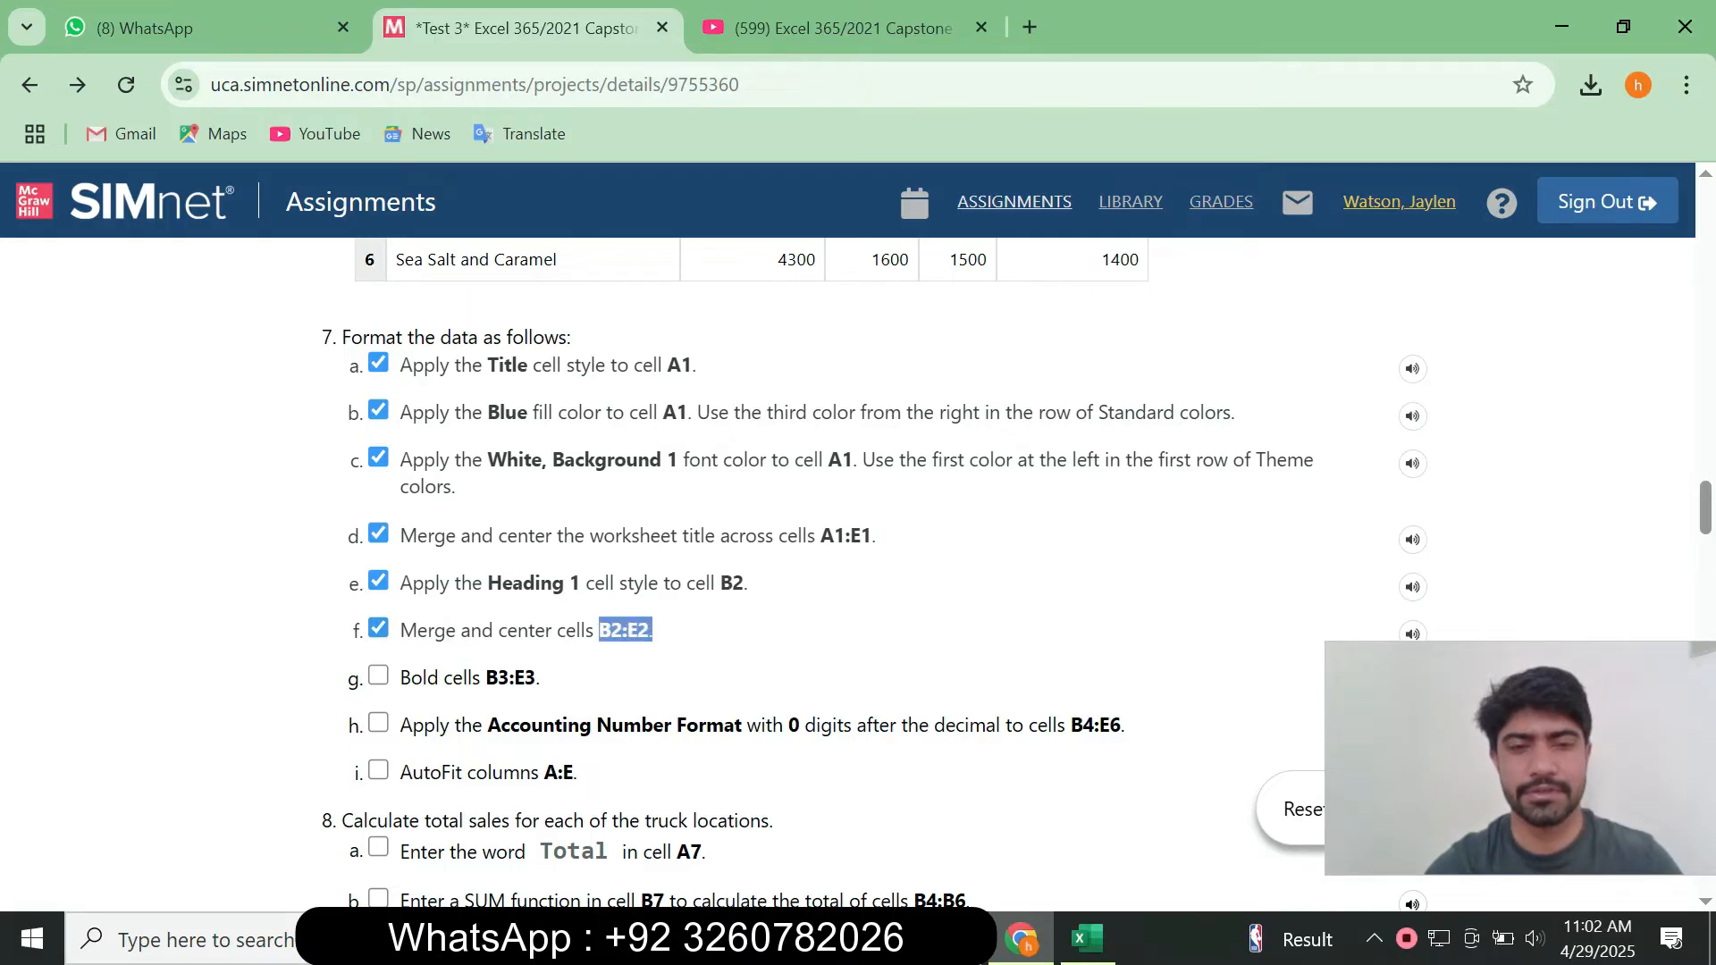
# Merge and center the Truck Location heading across cells B2:E2 in Excel and return to the SIMnet instructions.
pyautogui.click(1087, 939)
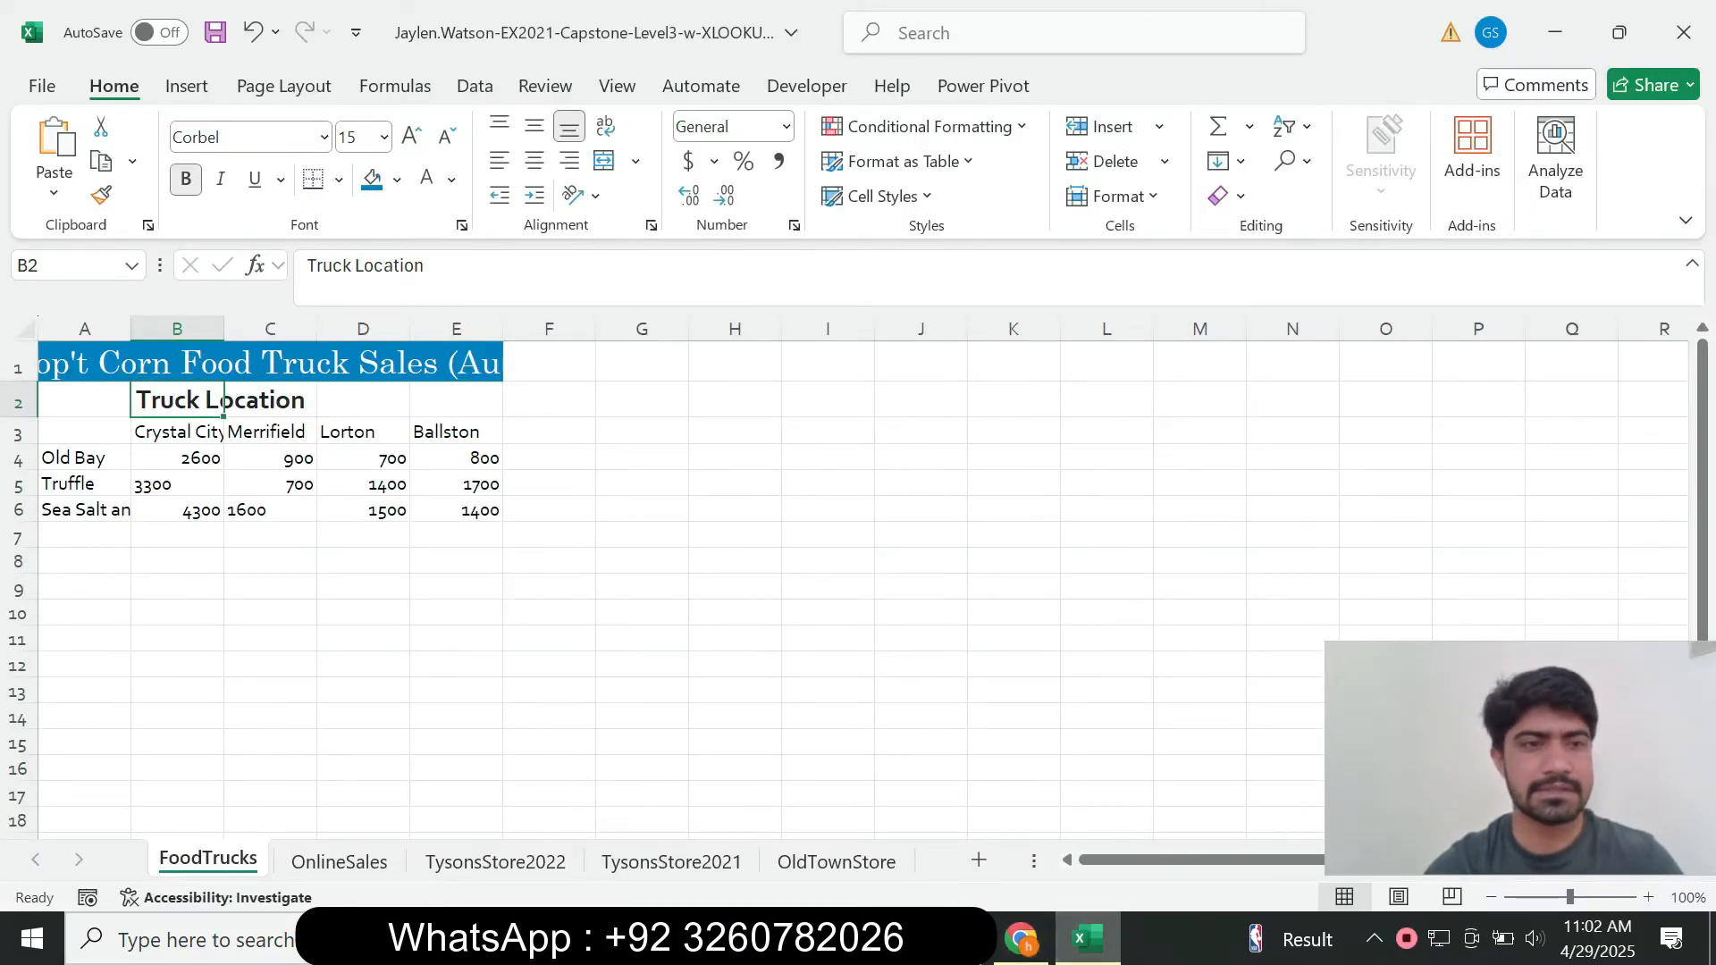
pyautogui.moveTo(220, 400); pyautogui.dragTo(461, 400)
pyautogui.click(1021, 938)
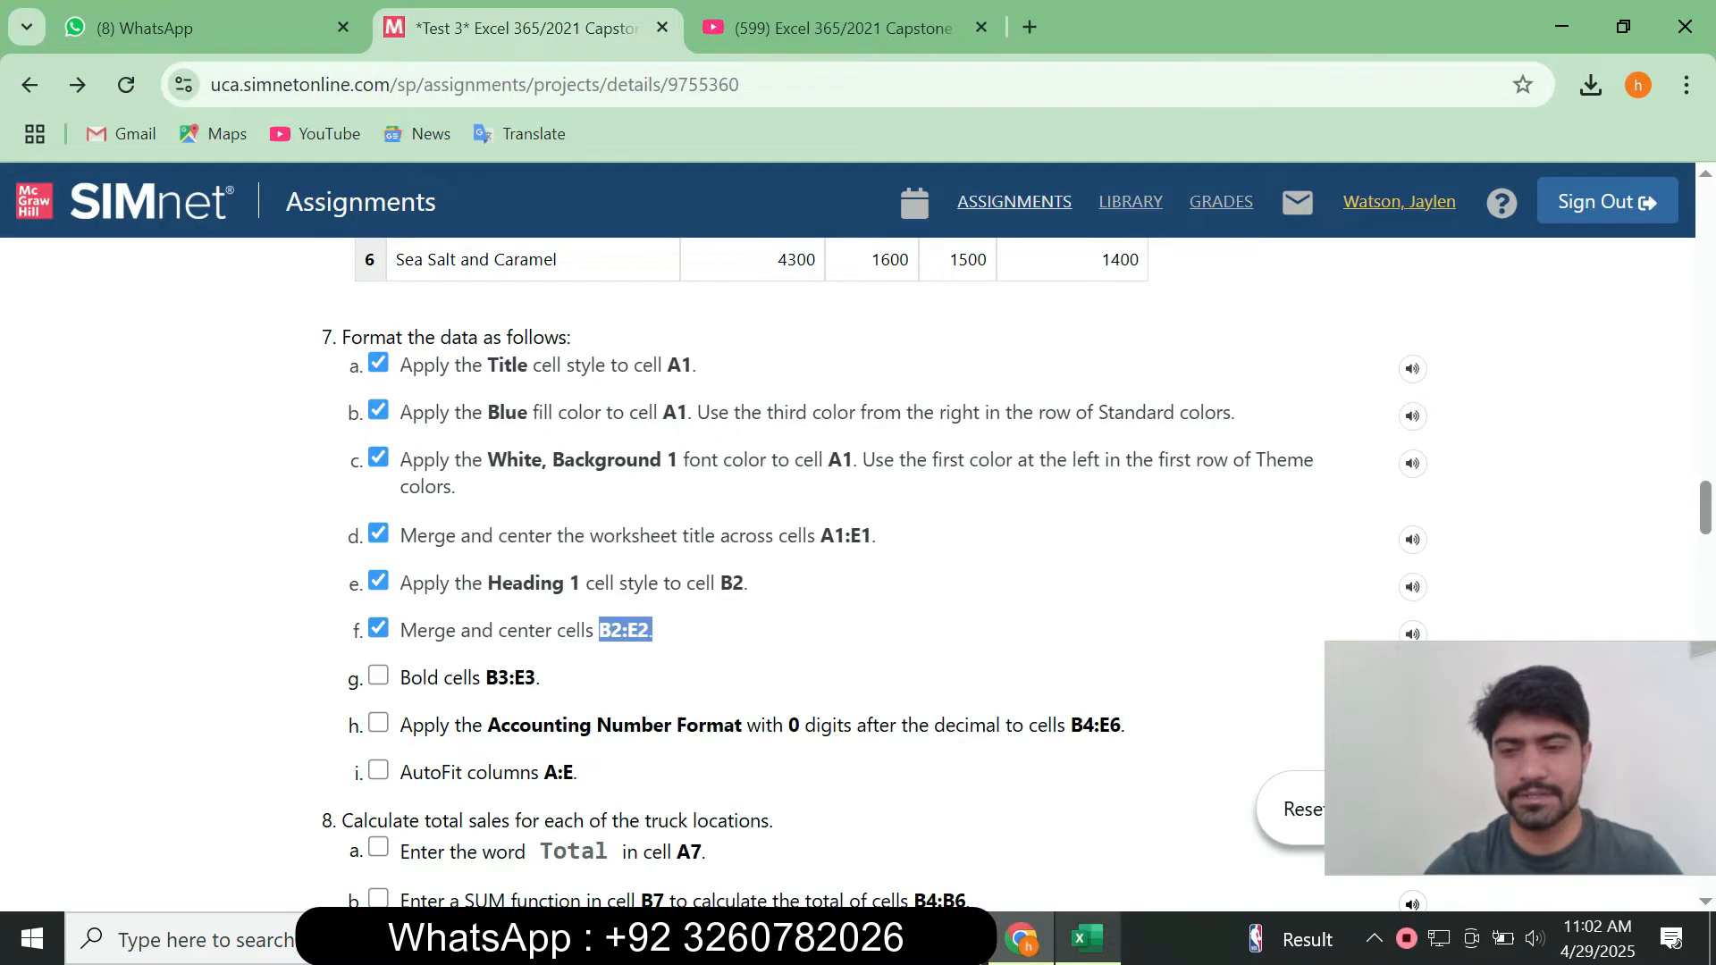
pyautogui.click(1087, 938)
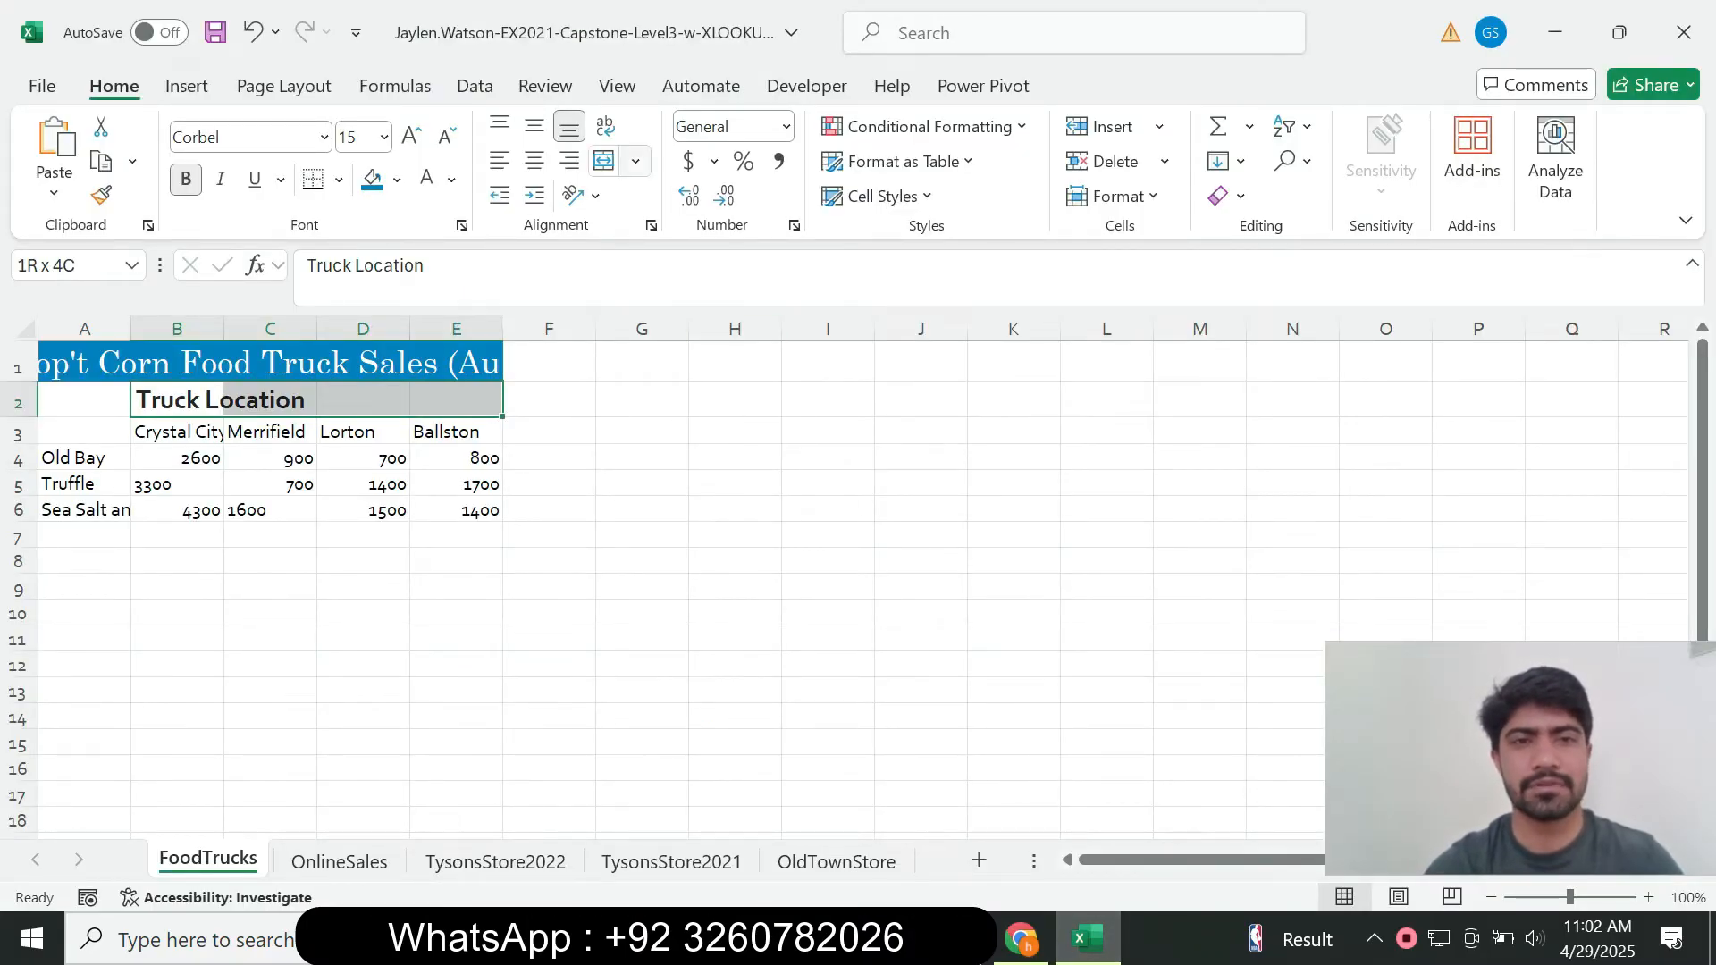
pyautogui.click(604, 161)
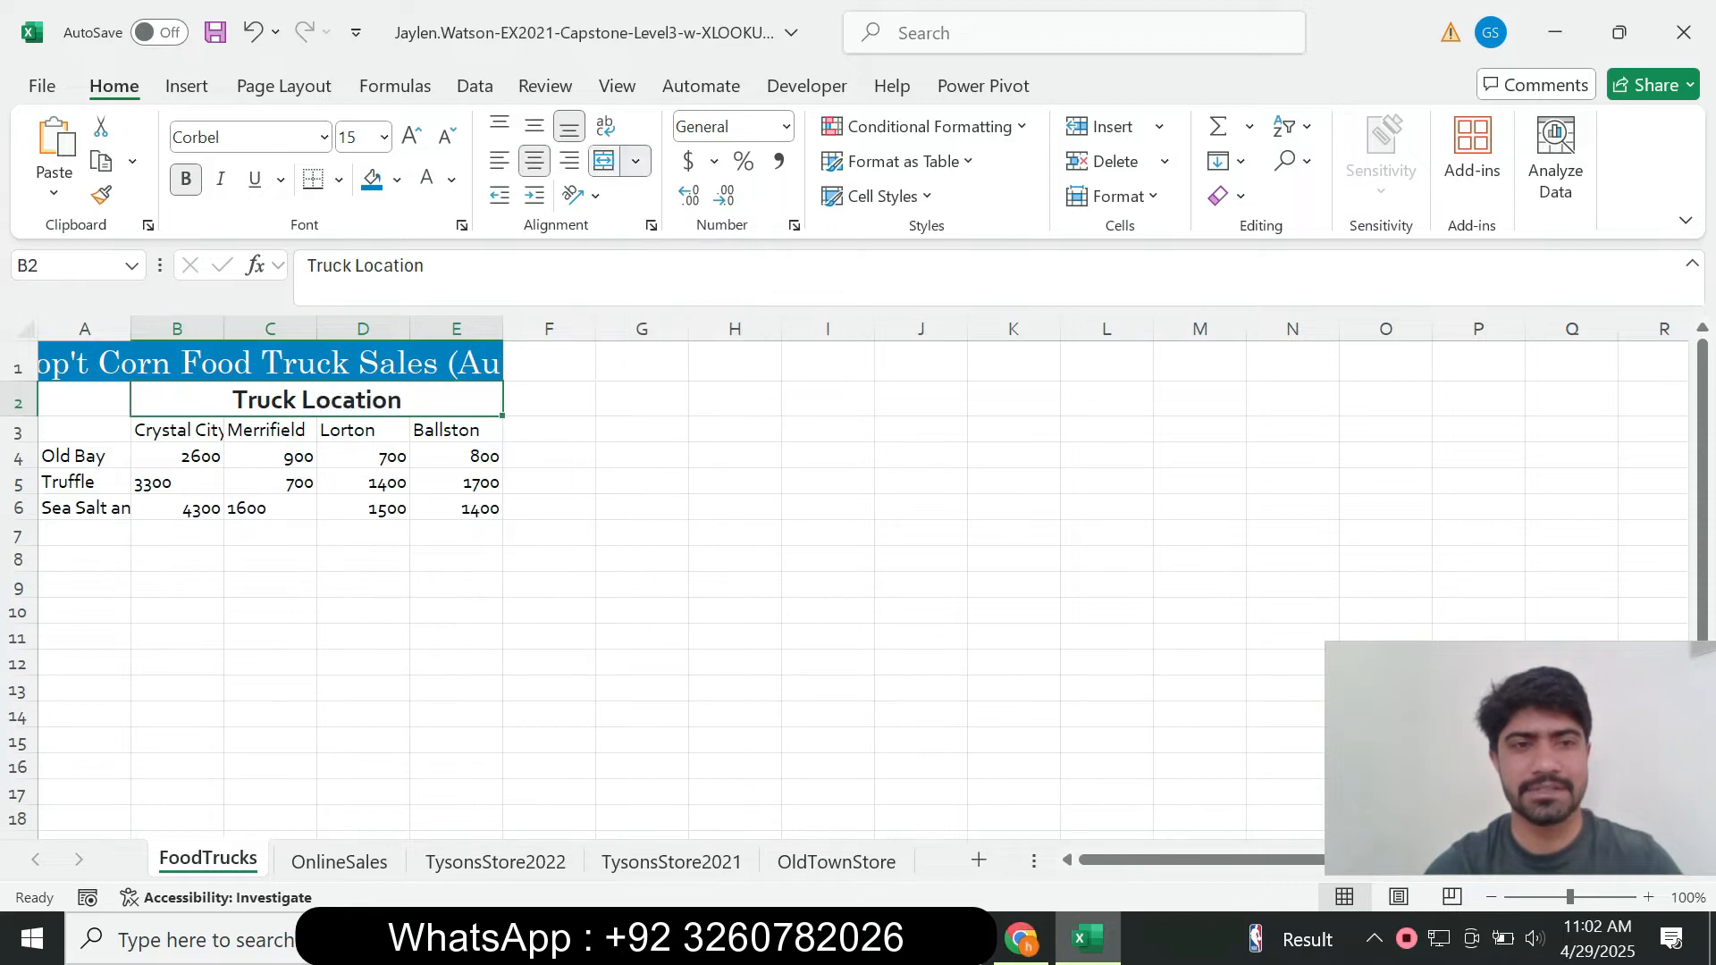
pyautogui.click(1022, 938)
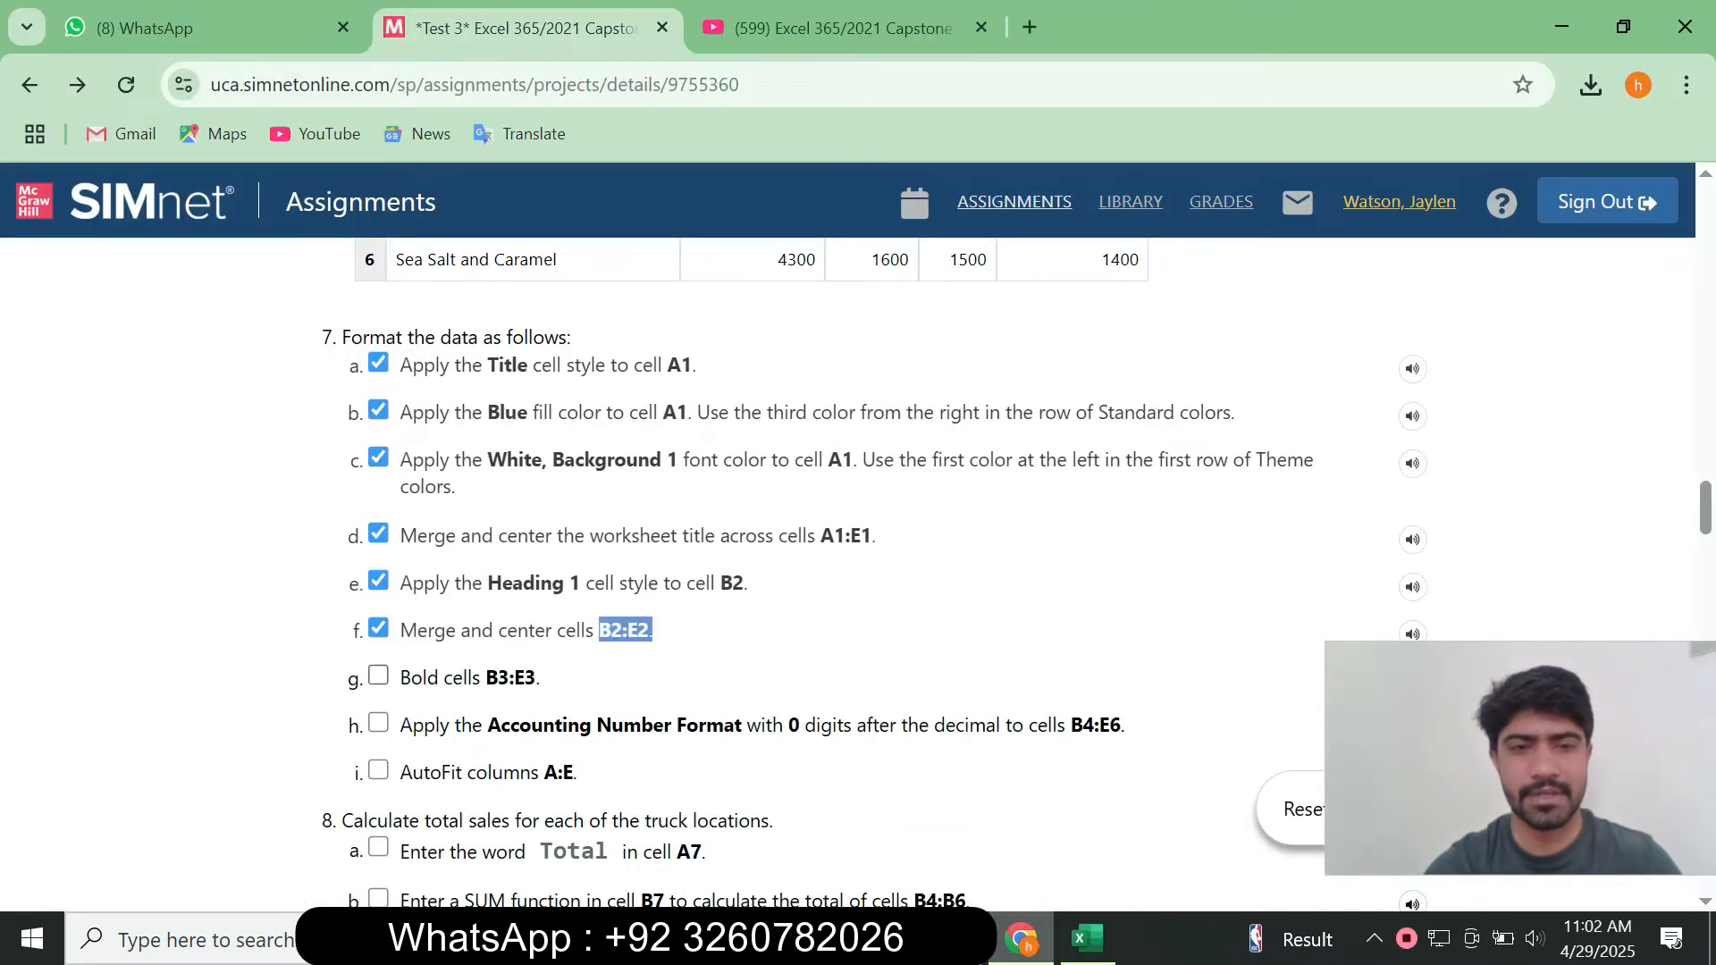
# Check off instruction 7g on the SIMnet page and bold cells B3:E3 on the FoodTrucks sheet in Excel.
pyautogui.click(378, 675)
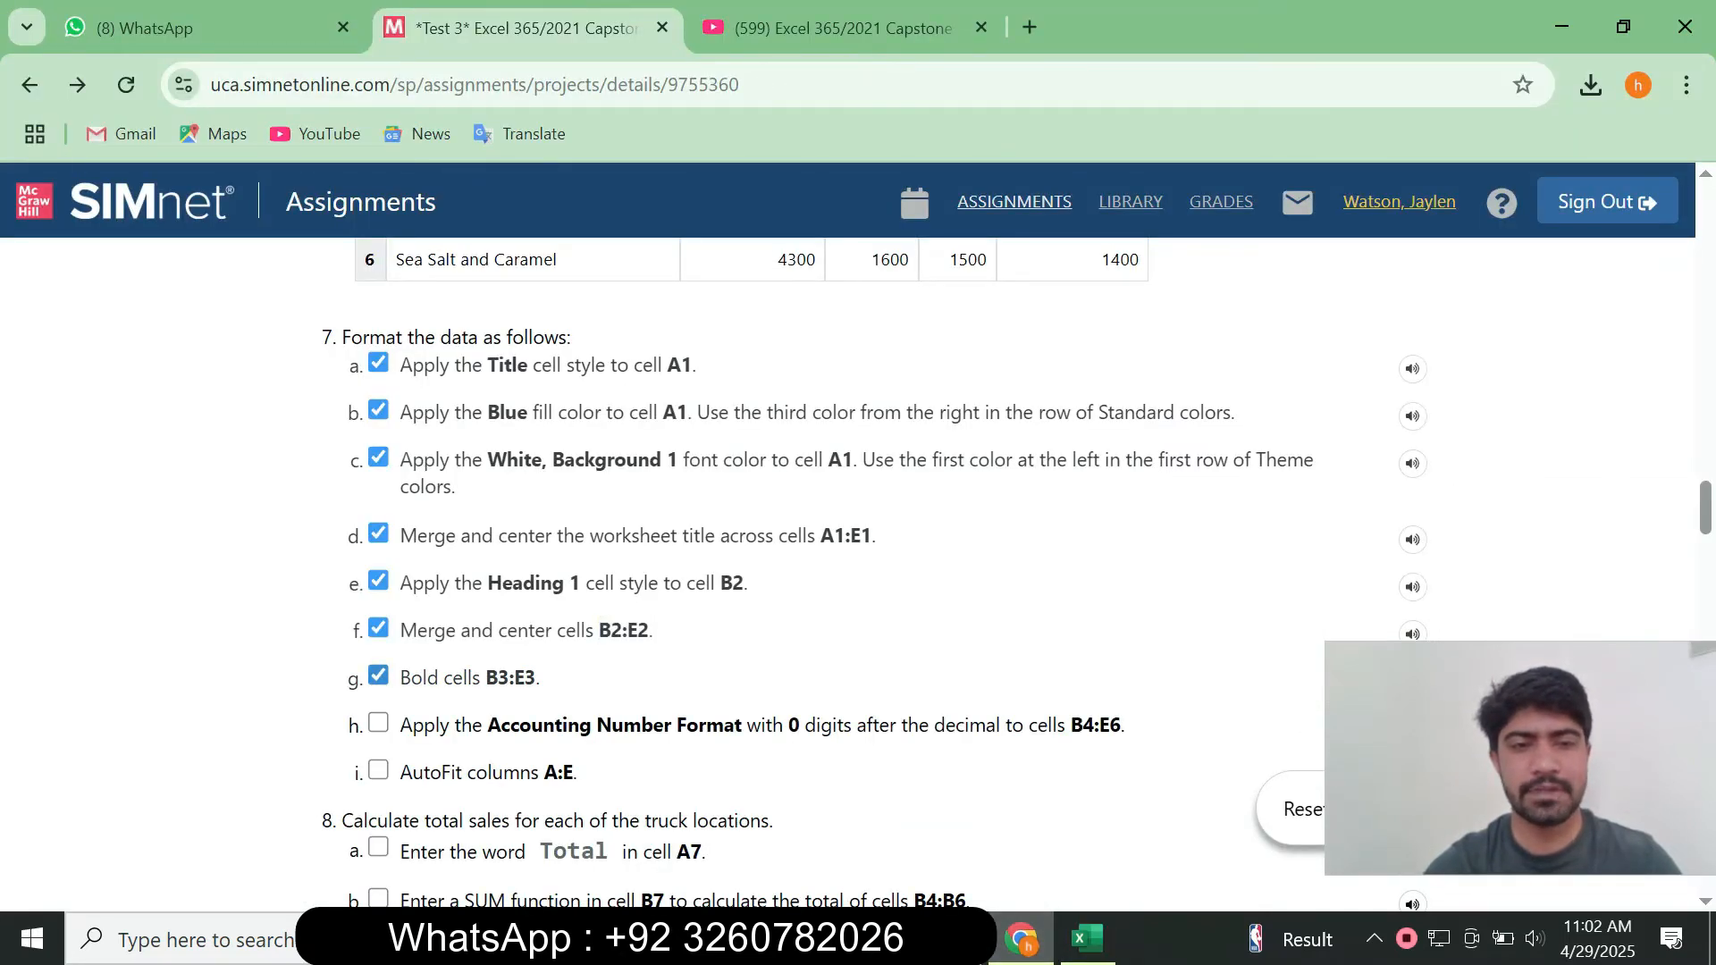
pyautogui.moveTo(485, 678); pyautogui.dragTo(536, 677)
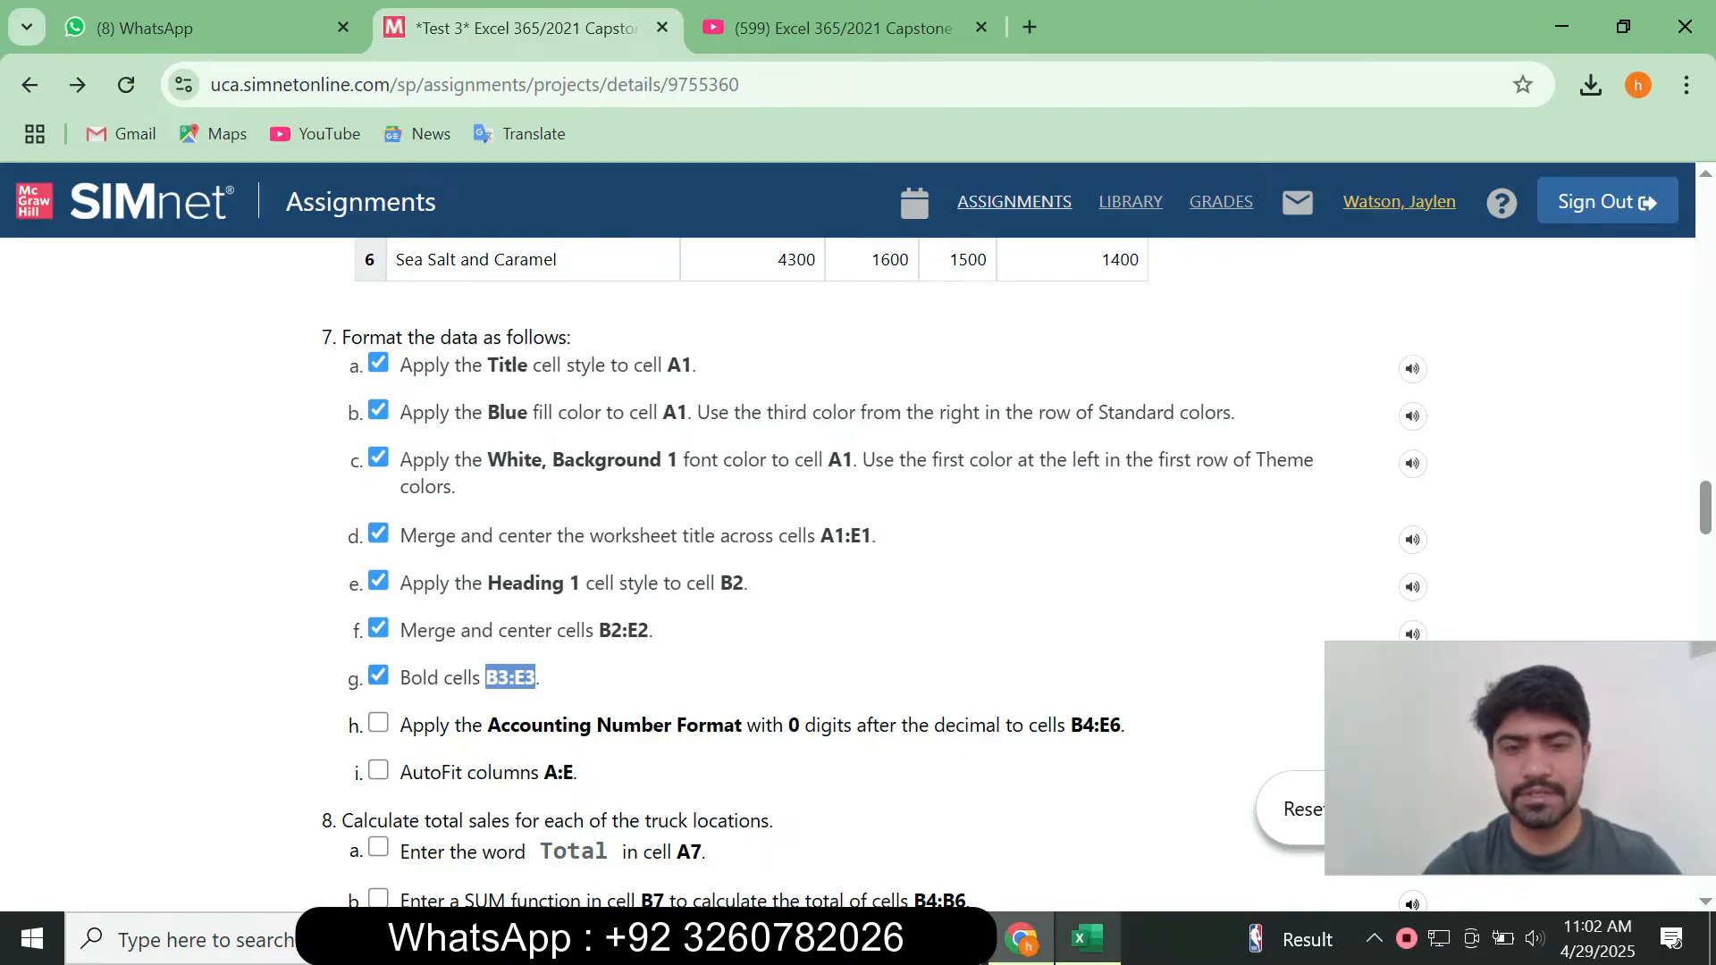
pyautogui.click(1087, 938)
pyautogui.write('B3:E3')
pyautogui.press('Return')
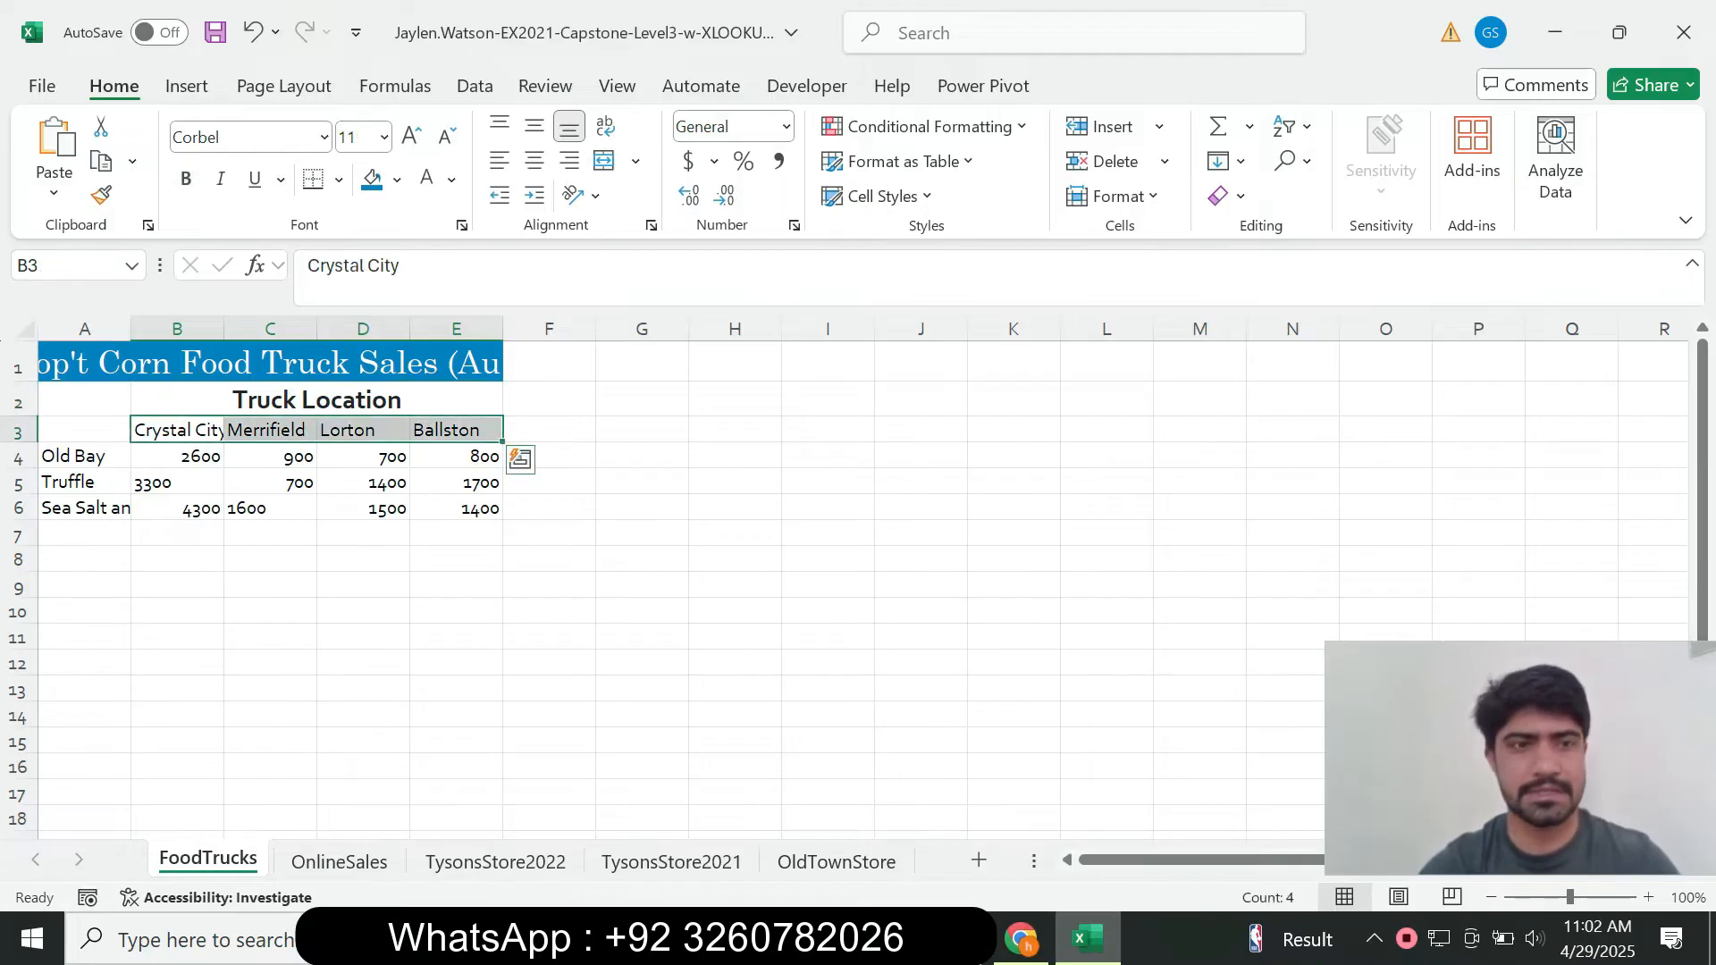
pyautogui.click(1021, 939)
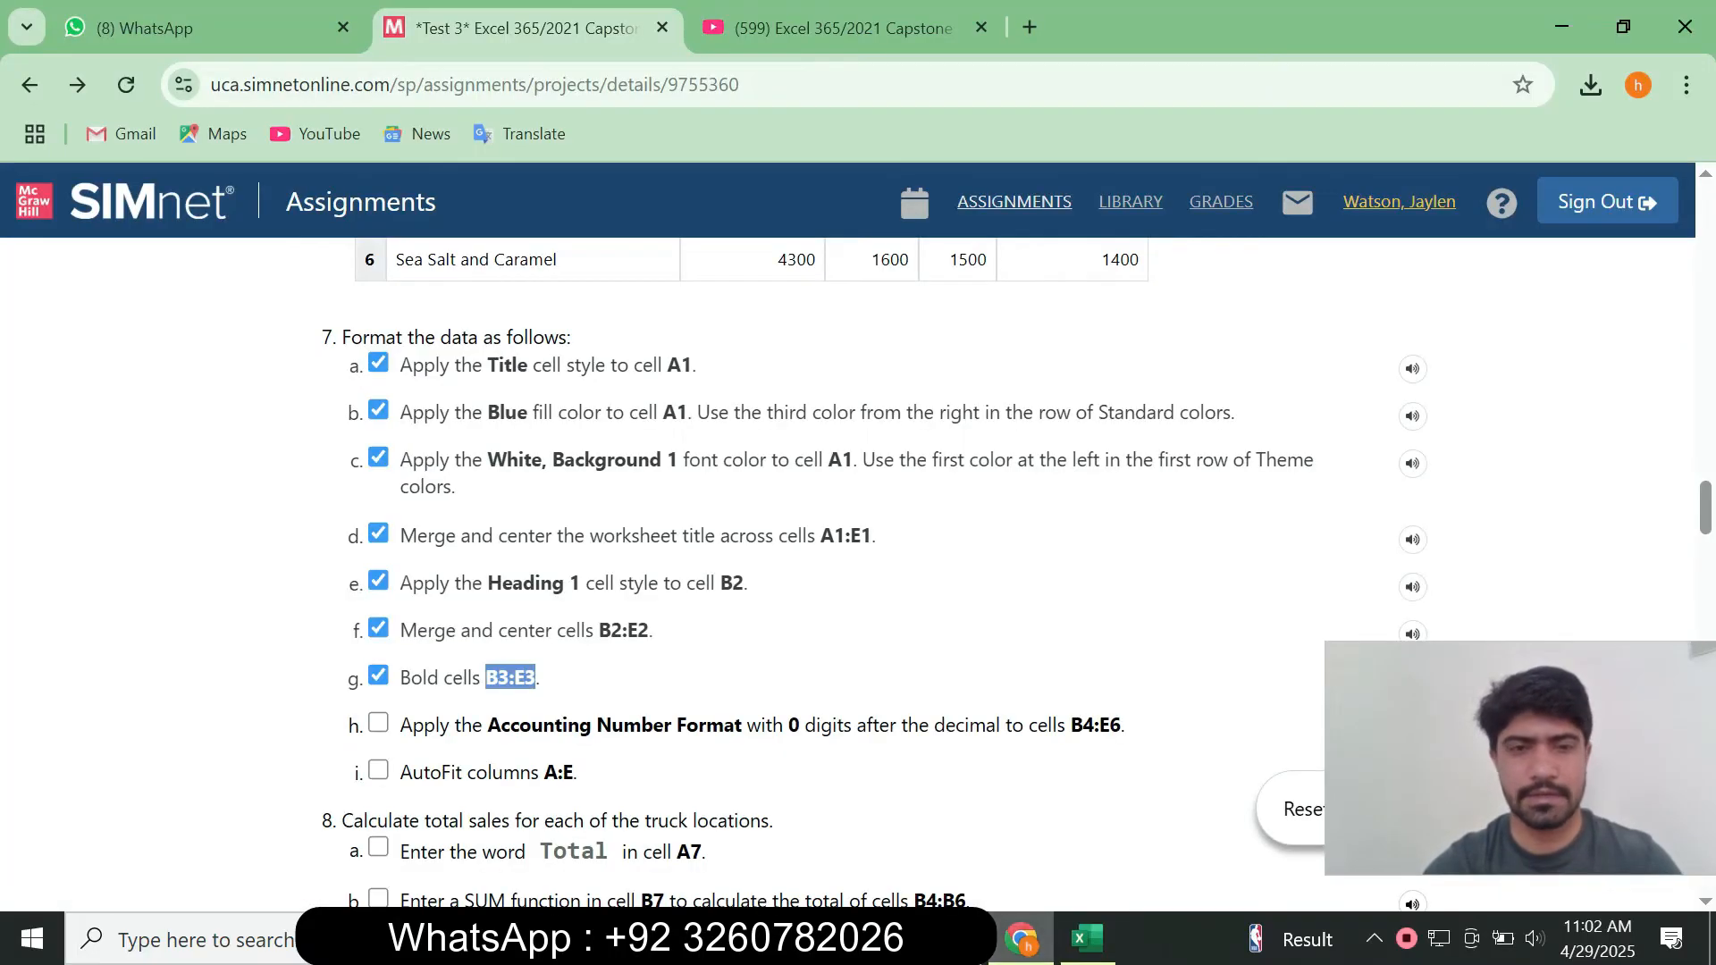
pyautogui.click(1087, 939)
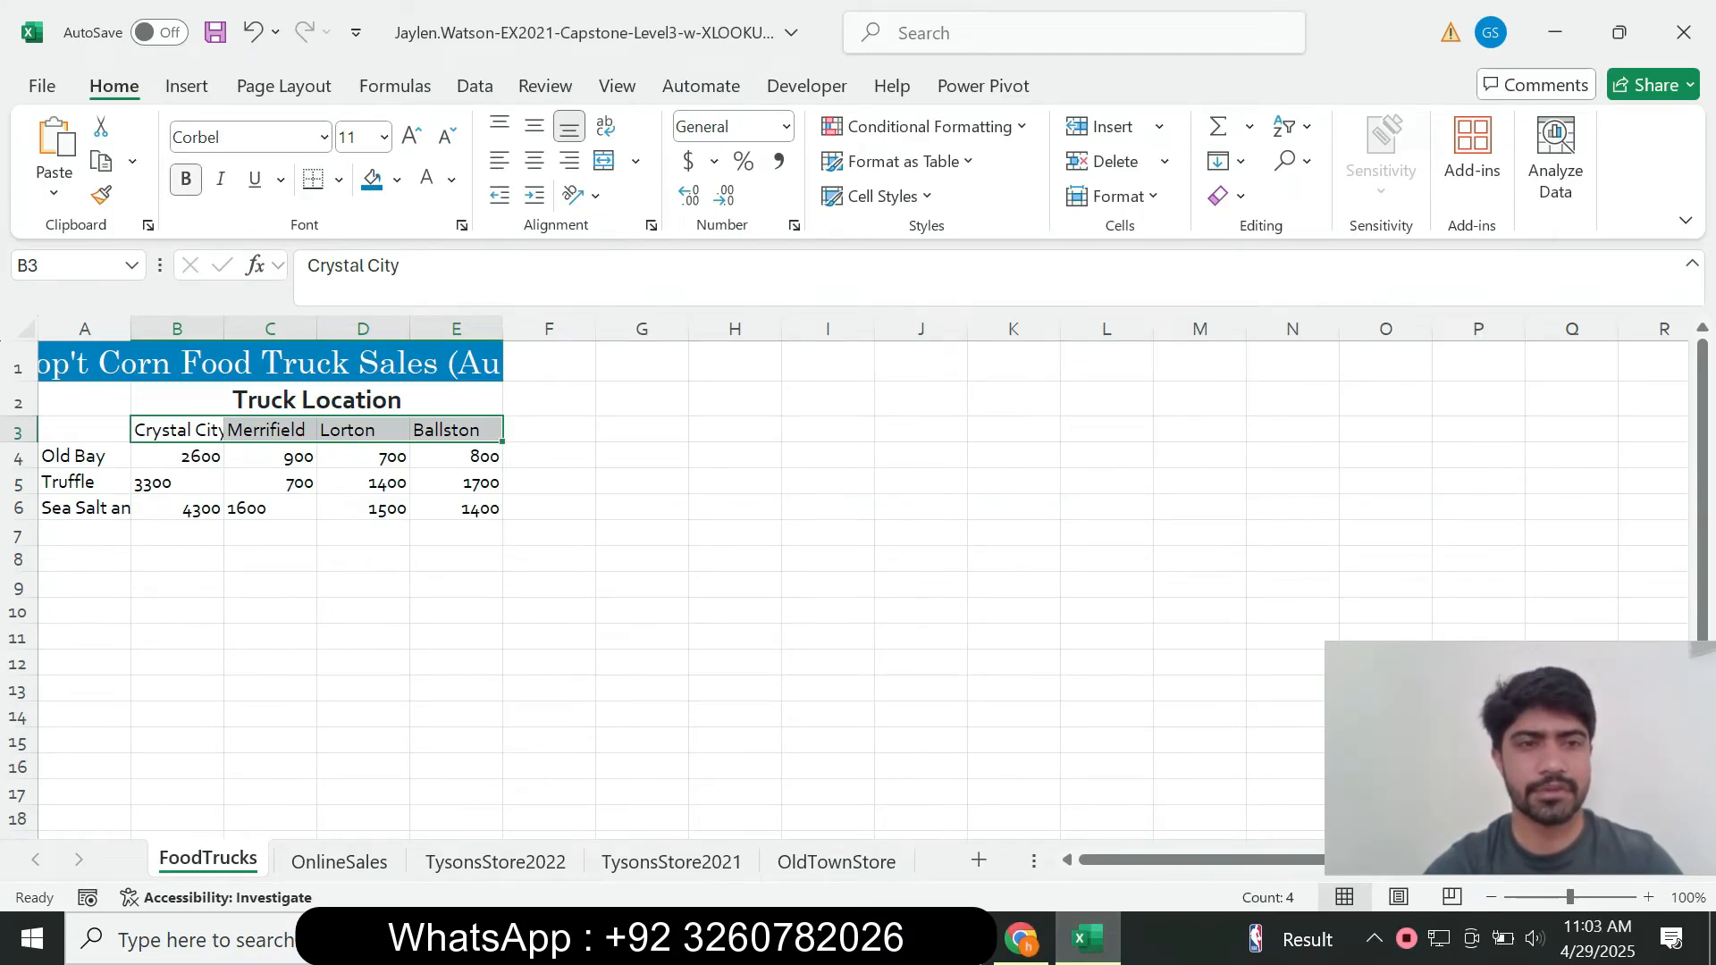
pyautogui.click(186, 178)
# Check off instruction 7h in SIMnet and apply the $ English (United States) accounting format to cells B4:E6 in Excel.
pyautogui.click(1021, 938)
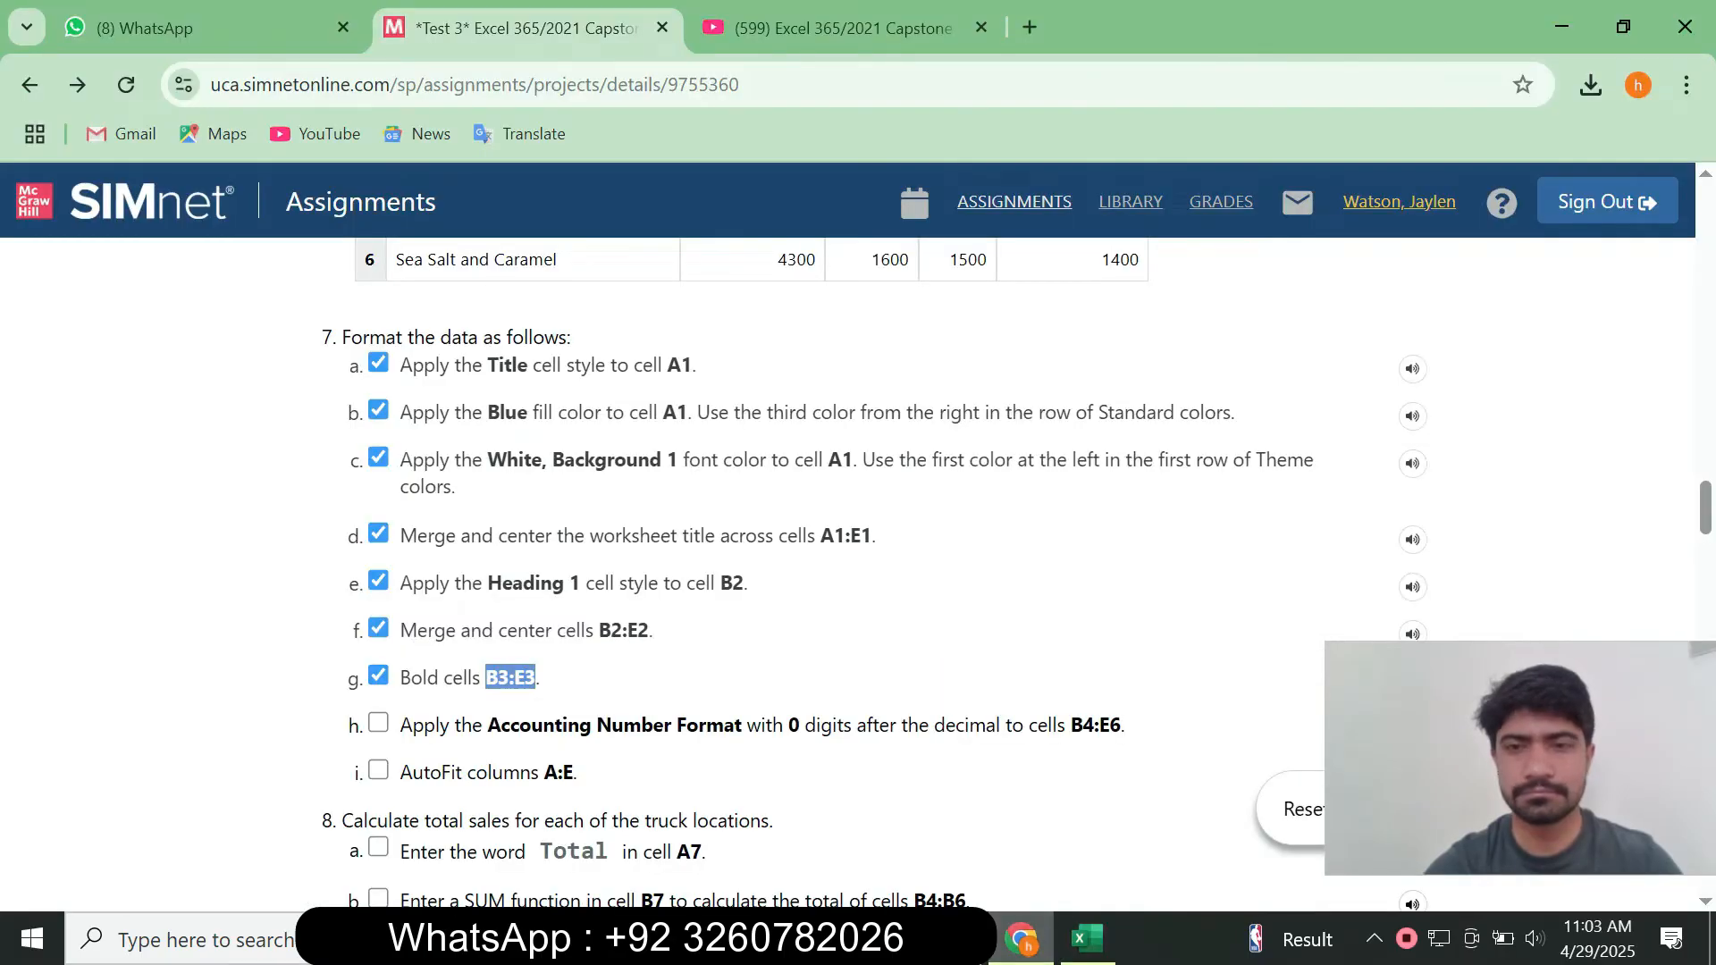
pyautogui.scroll(-3, 858, 572)
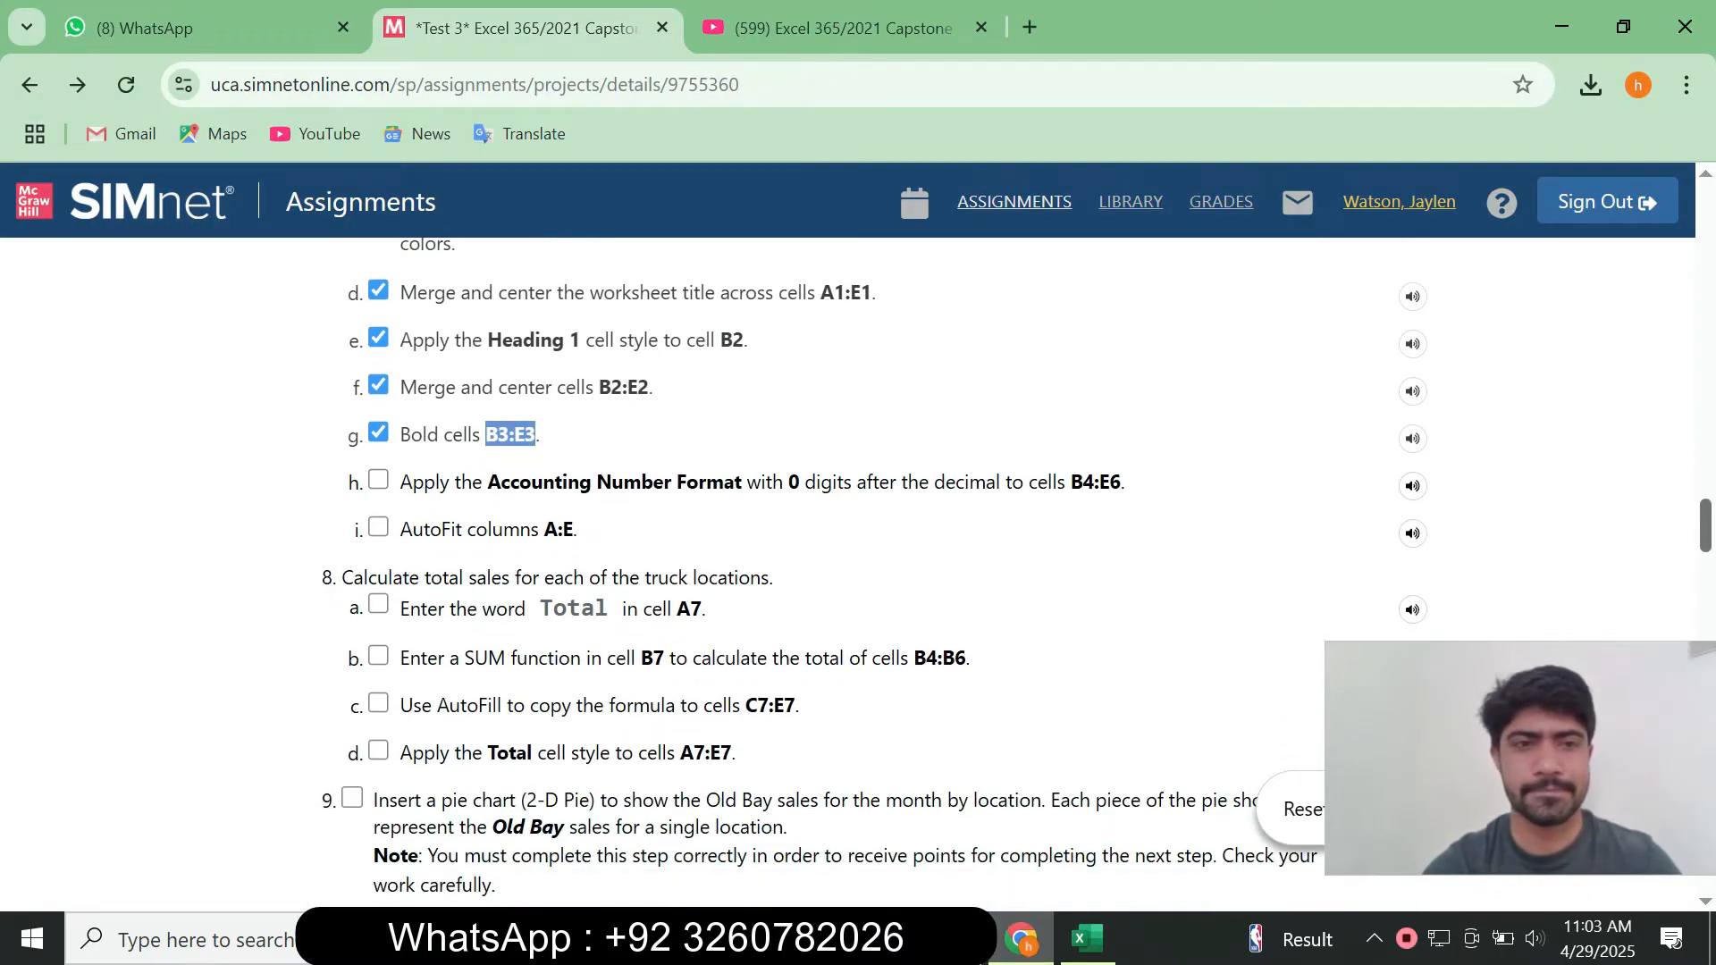
pyautogui.click(378, 480)
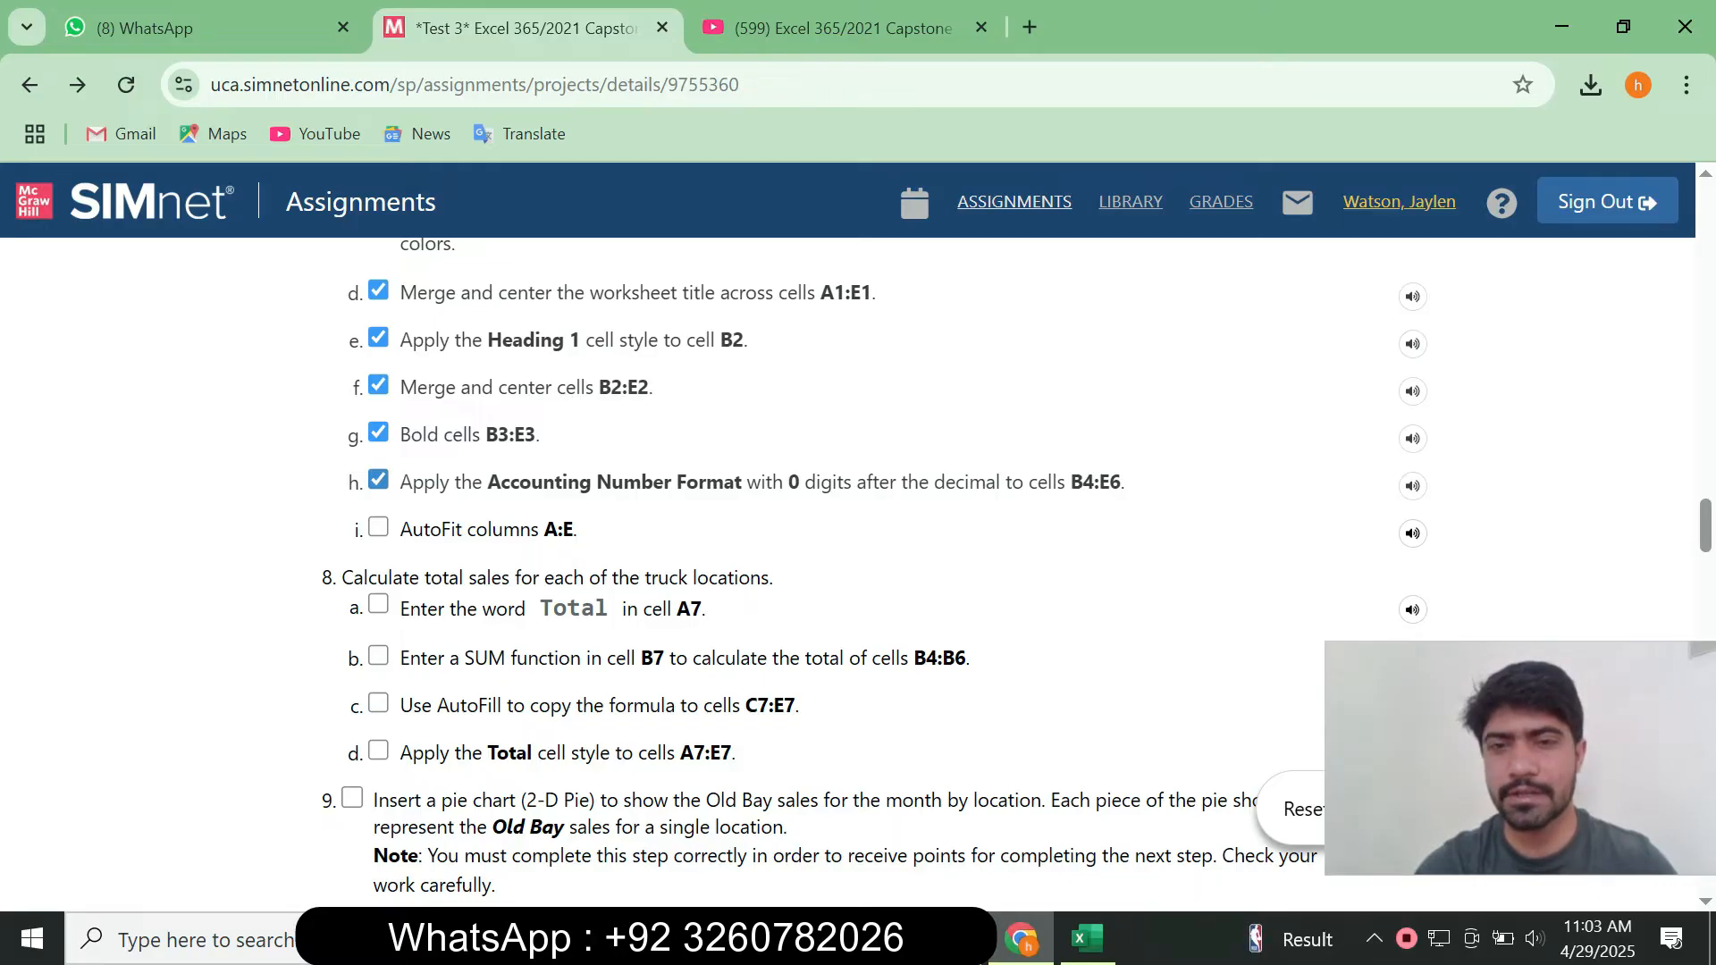
pyautogui.moveTo(1071, 483); pyautogui.dragTo(1121, 483)
pyautogui.hotkey('ctrl', 'c')
pyautogui.click(1087, 939)
pyautogui.click(63, 266)
pyautogui.hotkey('ctrl', 'v')
pyautogui.press('Return')
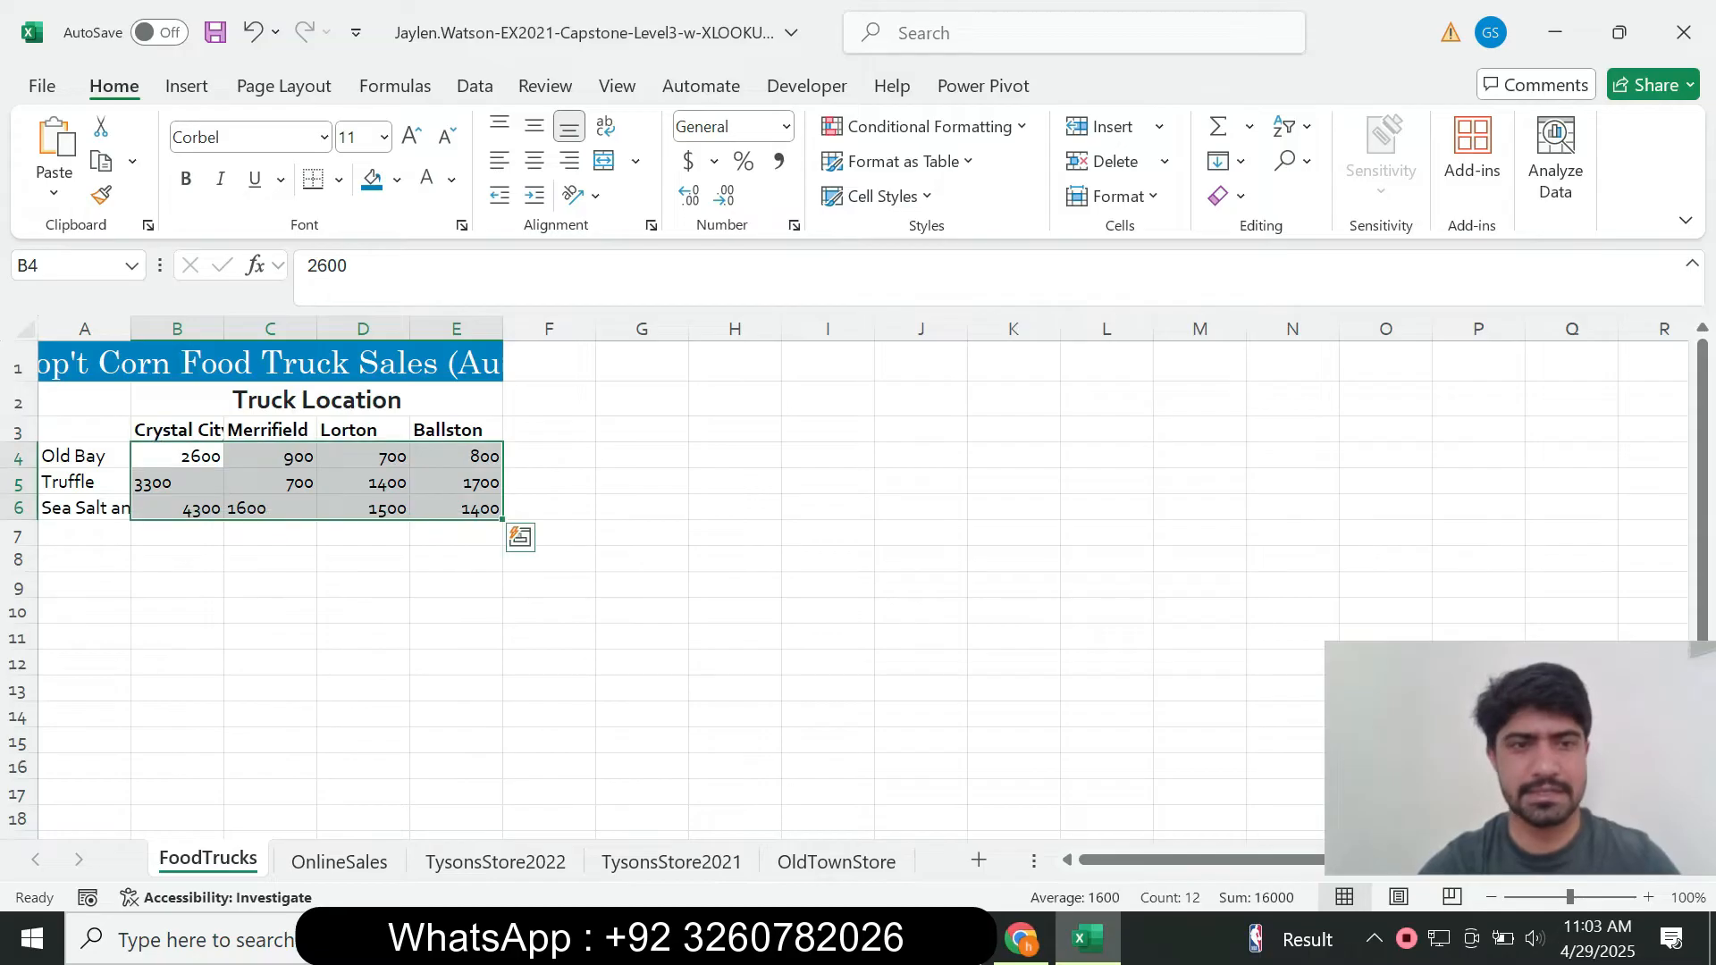
pyautogui.click(1022, 938)
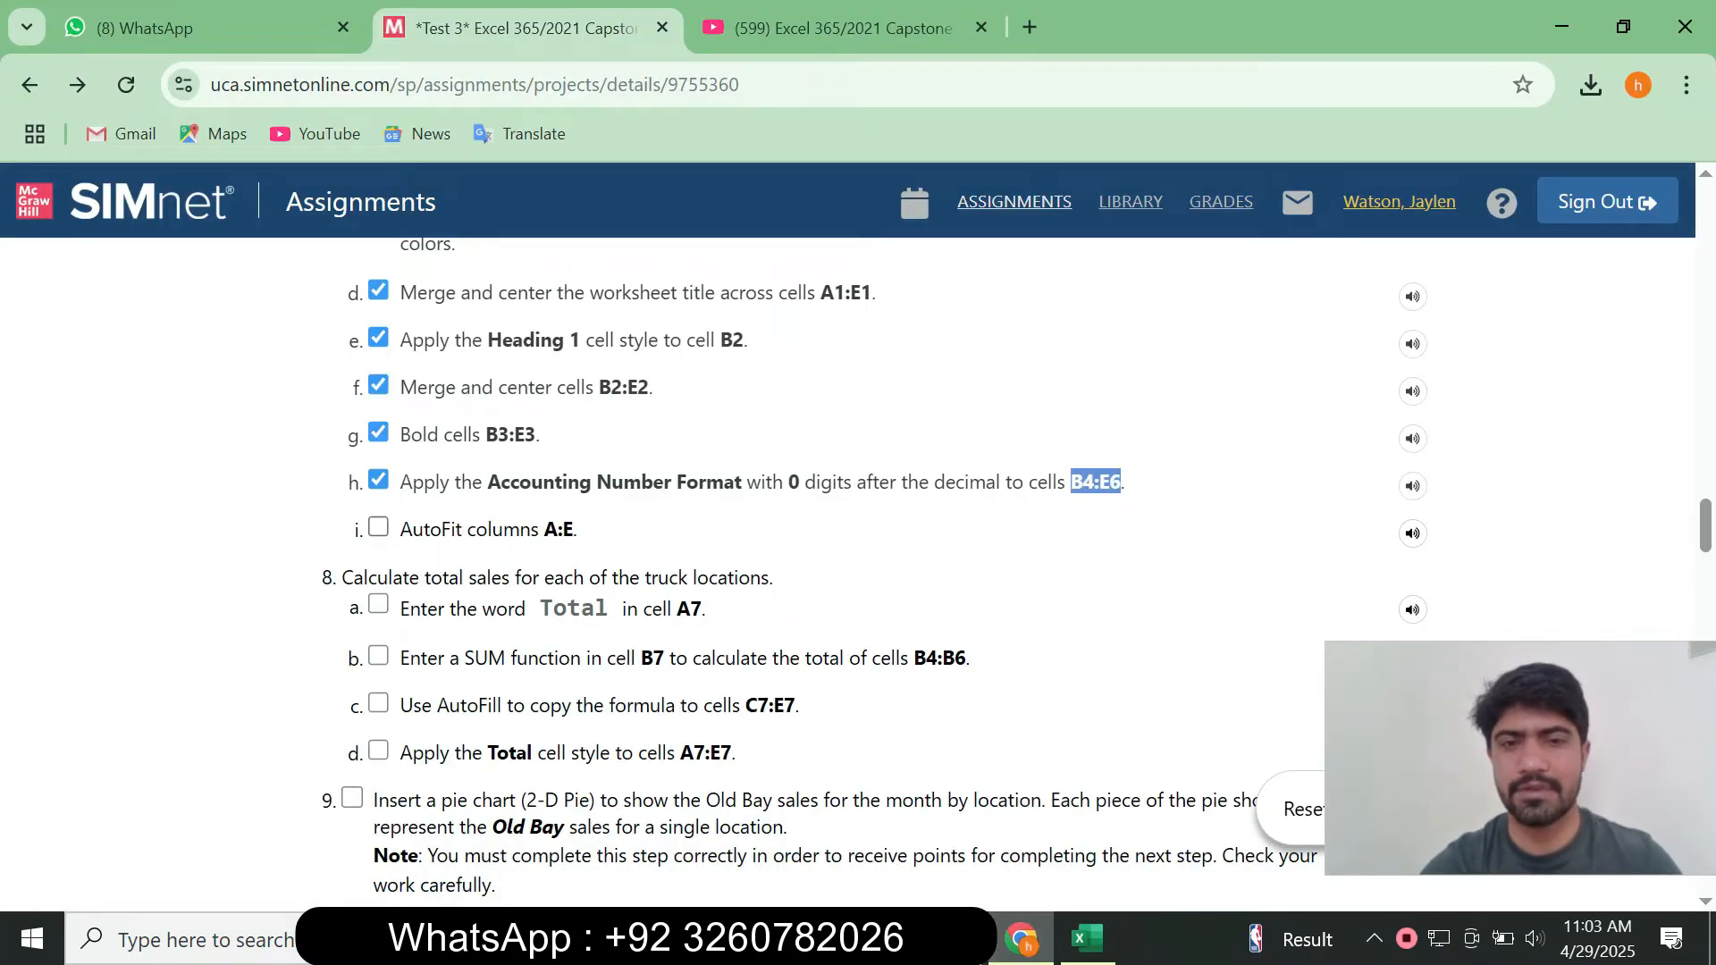
pyautogui.click(1087, 938)
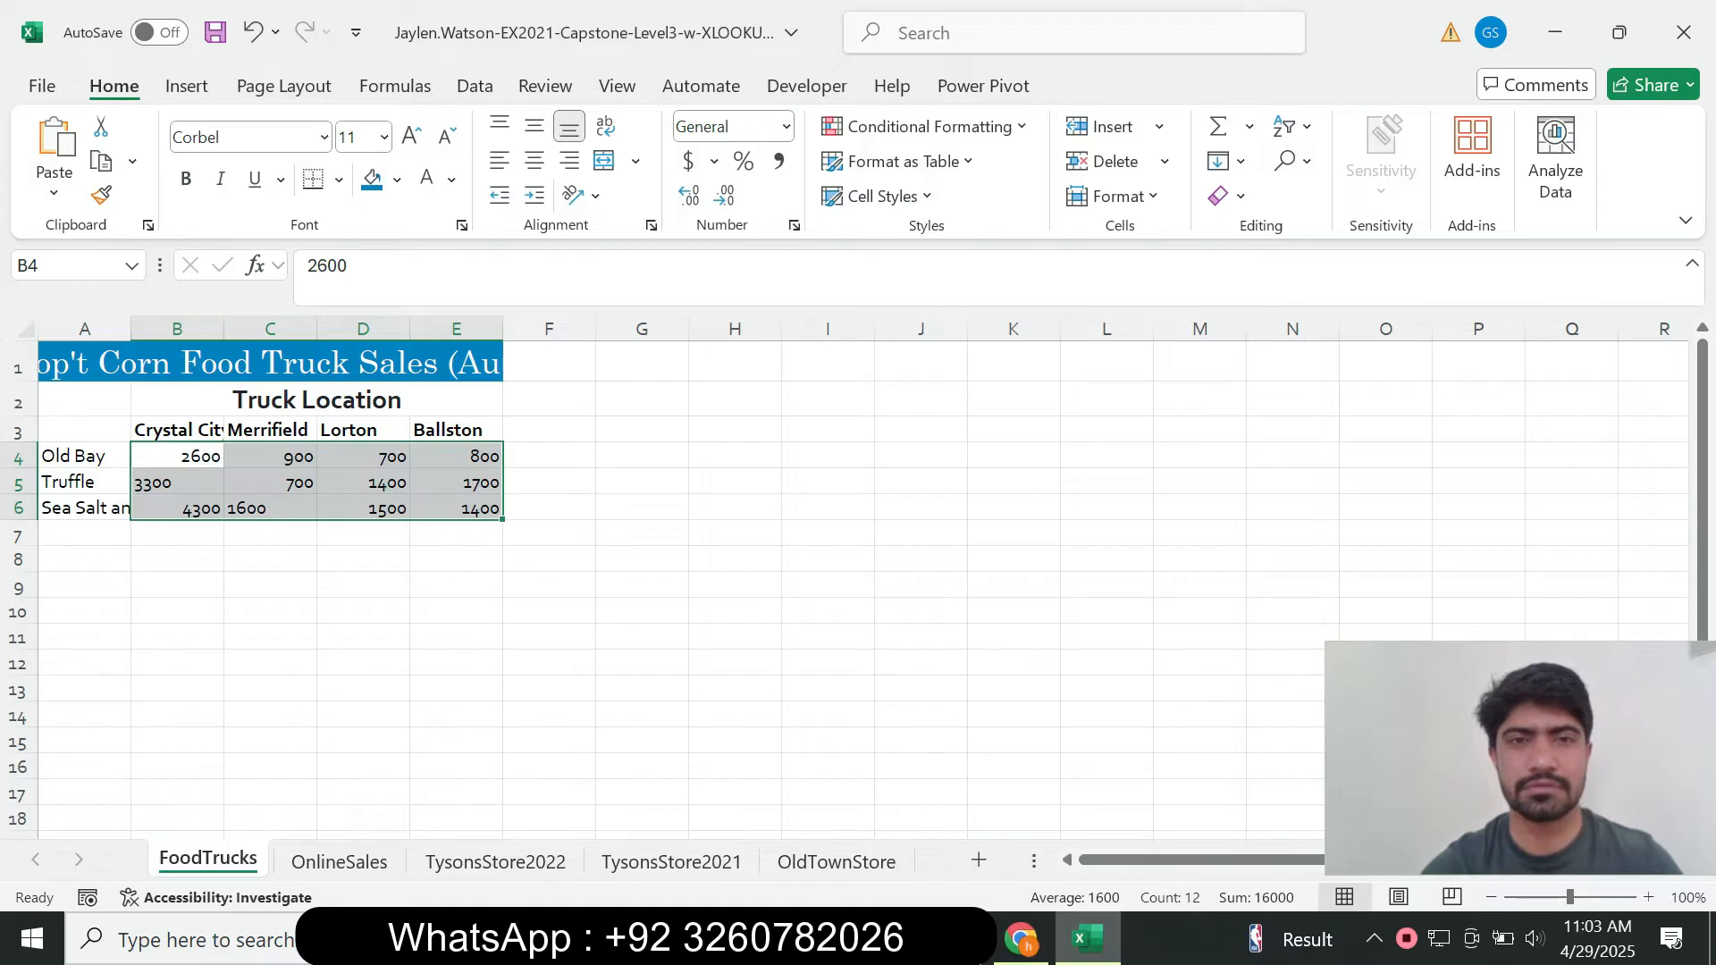
pyautogui.click(714, 161)
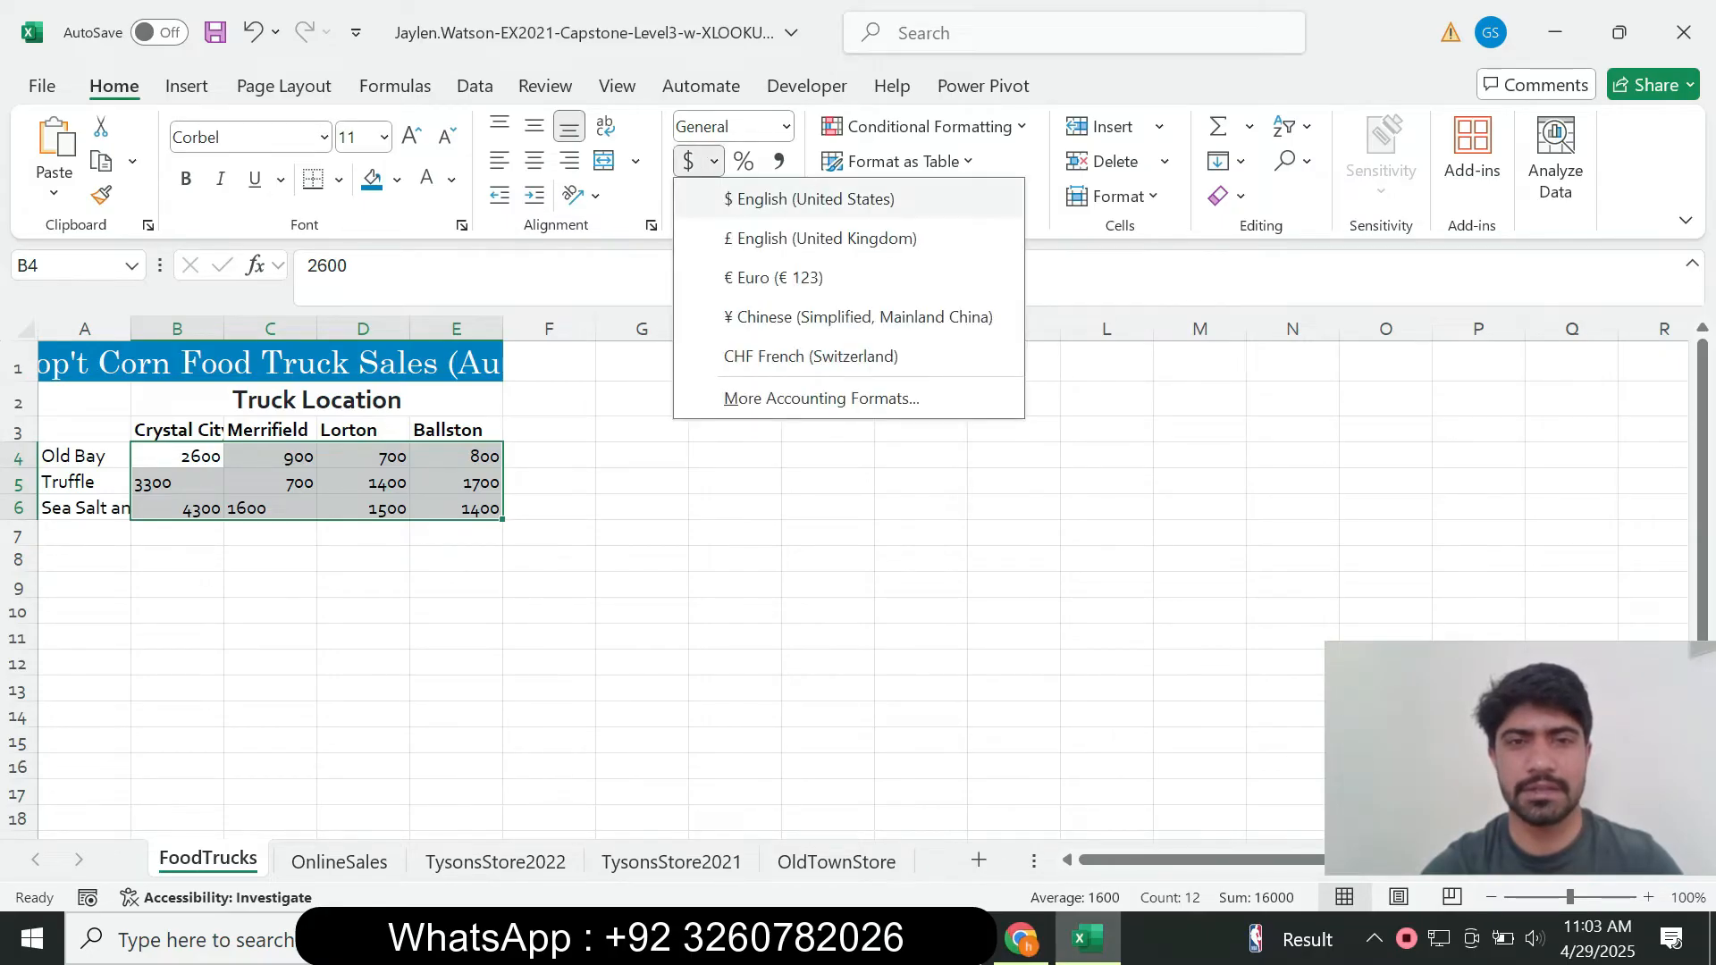
pyautogui.click(768, 192)
# Recheck instruction 7h in SIMnet and set the accounting format of cells B4:E6 in Excel to 0 decimal places.
pyautogui.click(1021, 938)
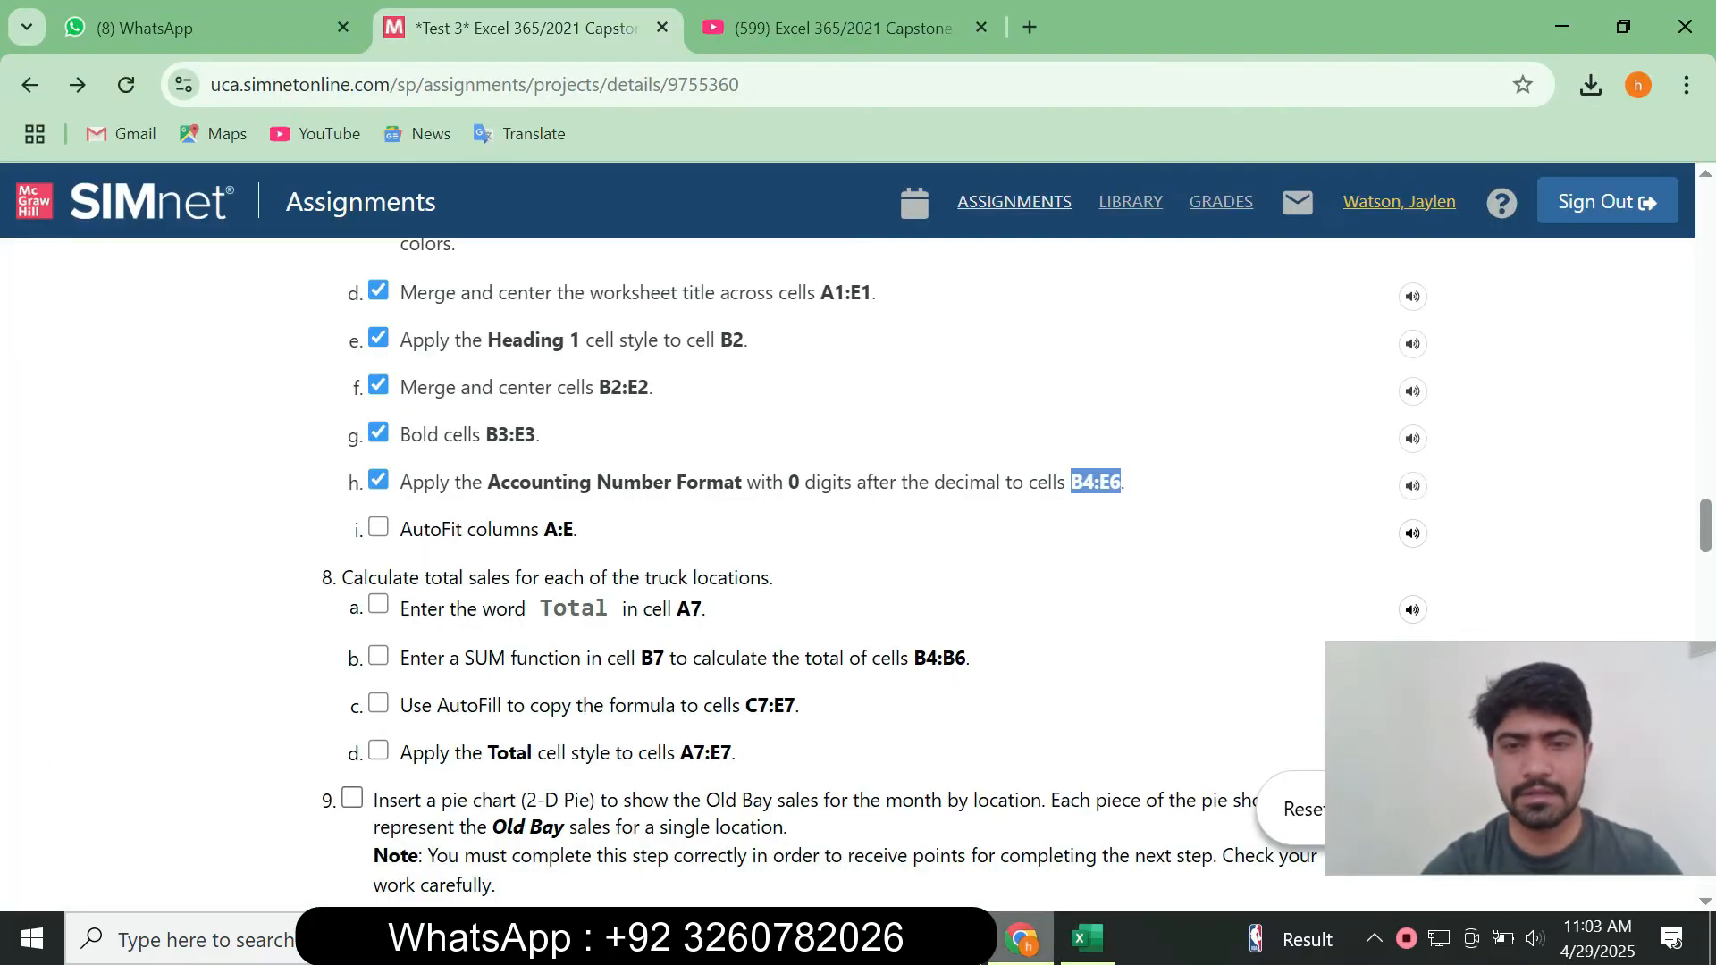
pyautogui.click(1087, 939)
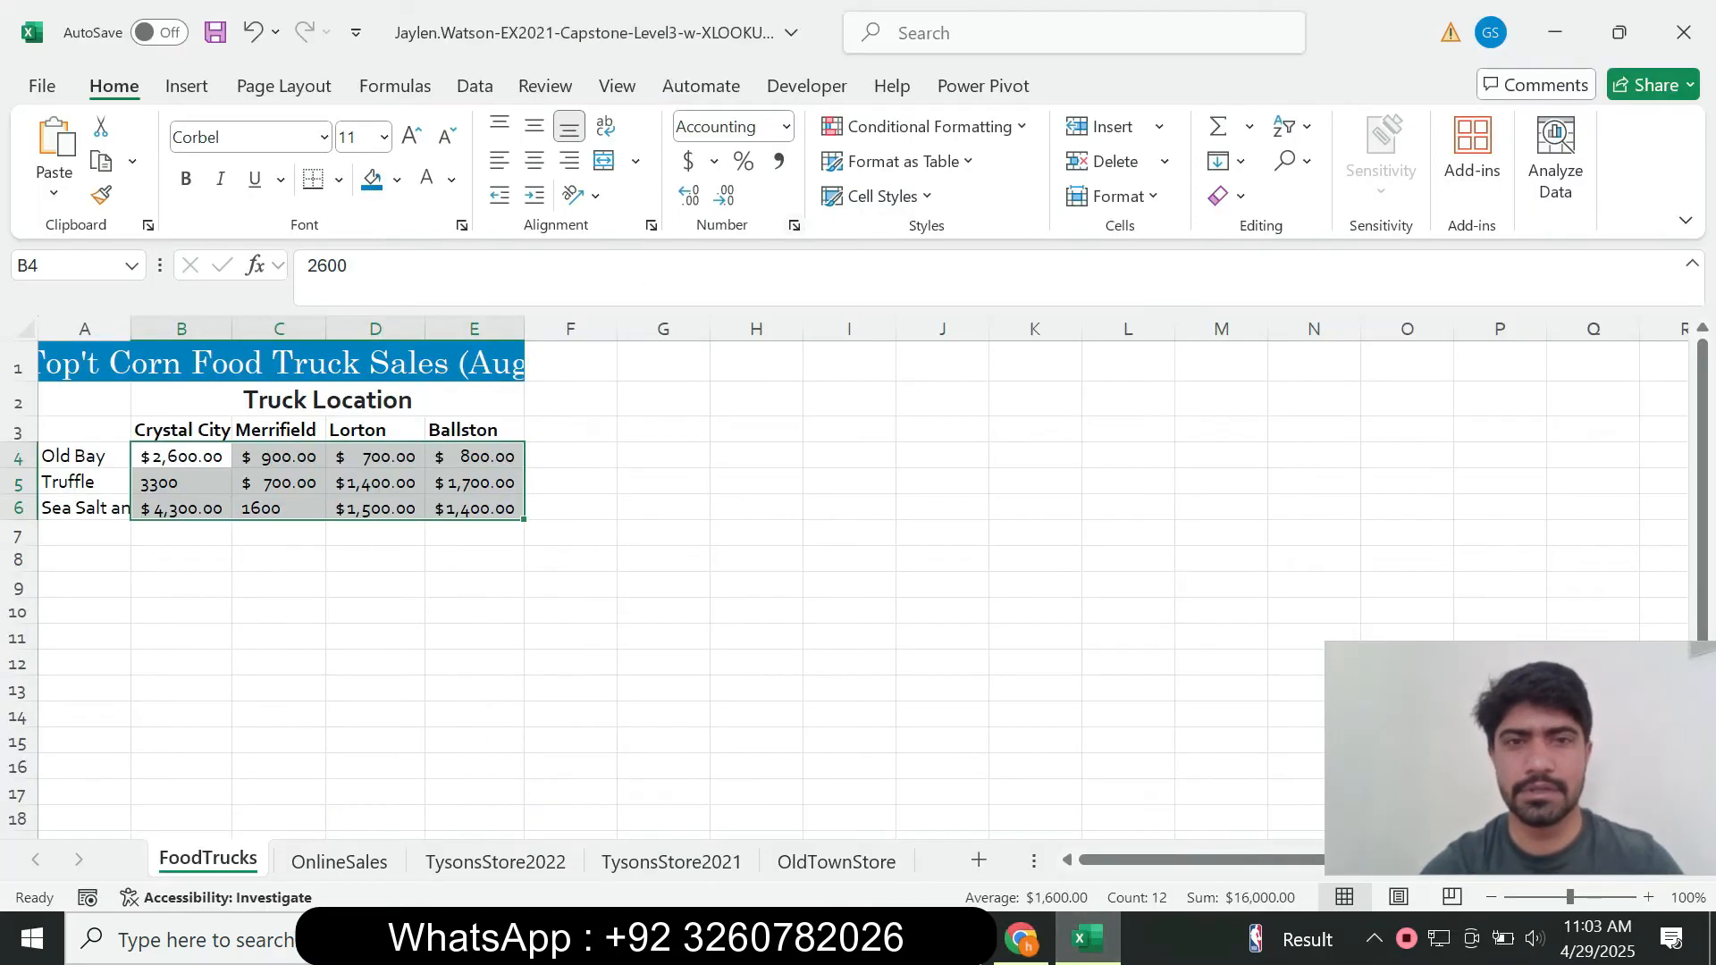
pyautogui.click(794, 225)
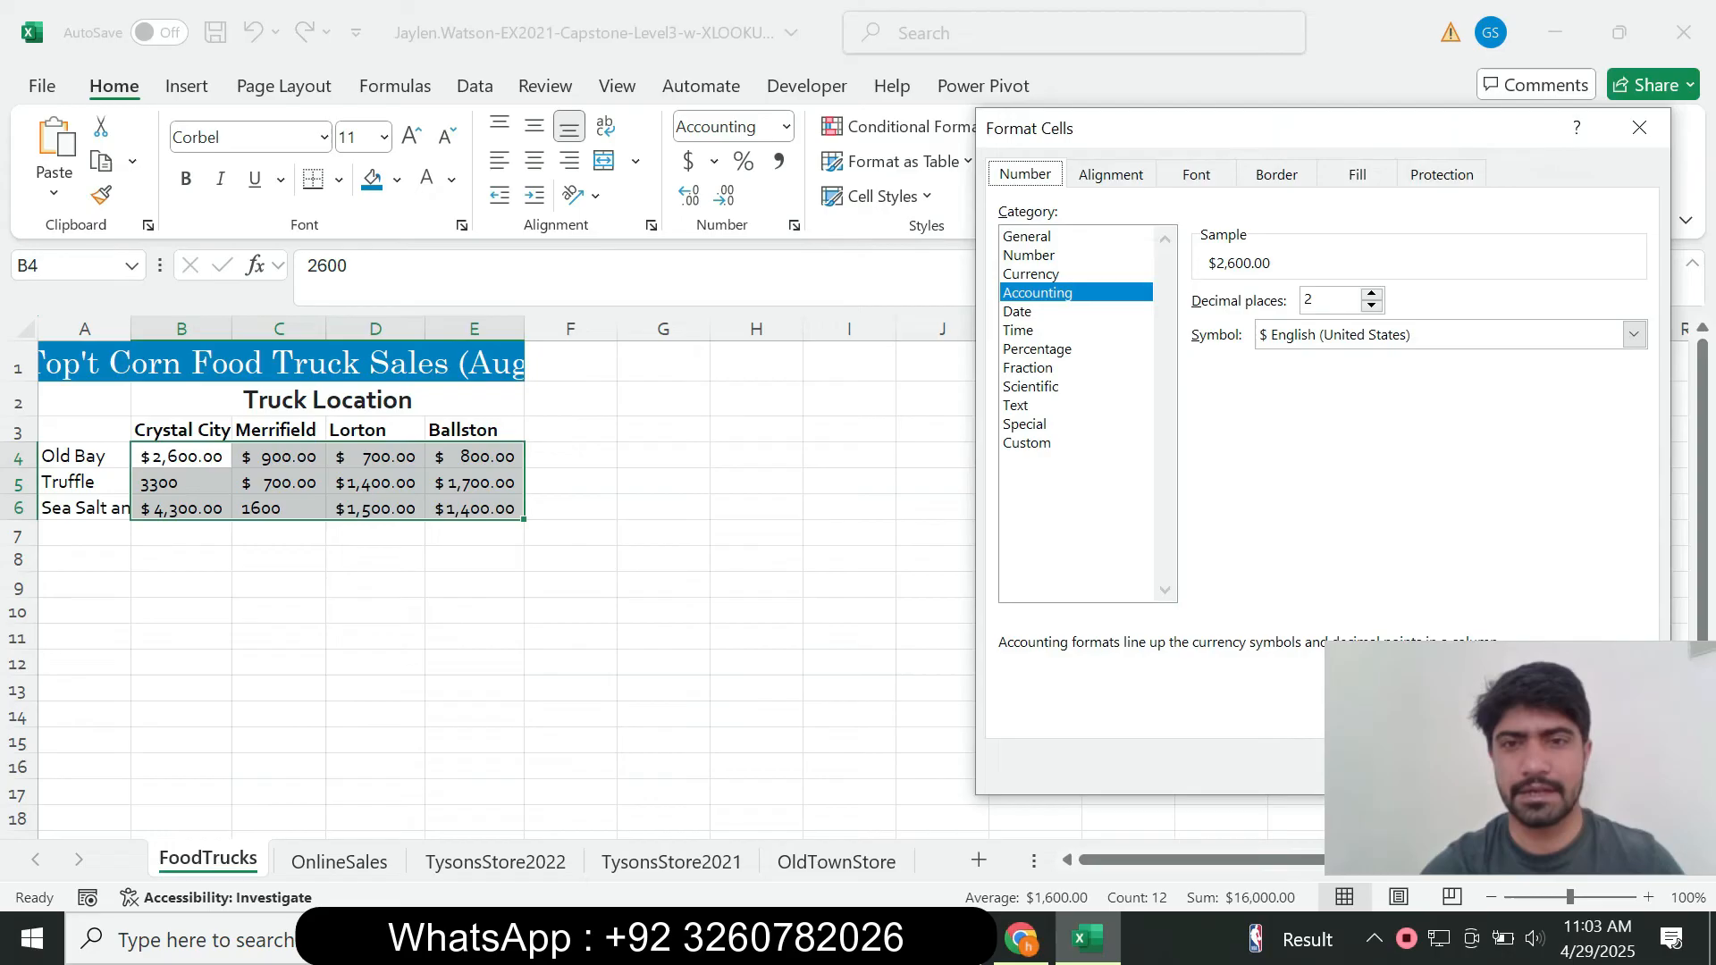
pyautogui.press('Tab')
pyautogui.write('0')
pyautogui.moveTo(1162, 128); pyautogui.dragTo(689, 159)
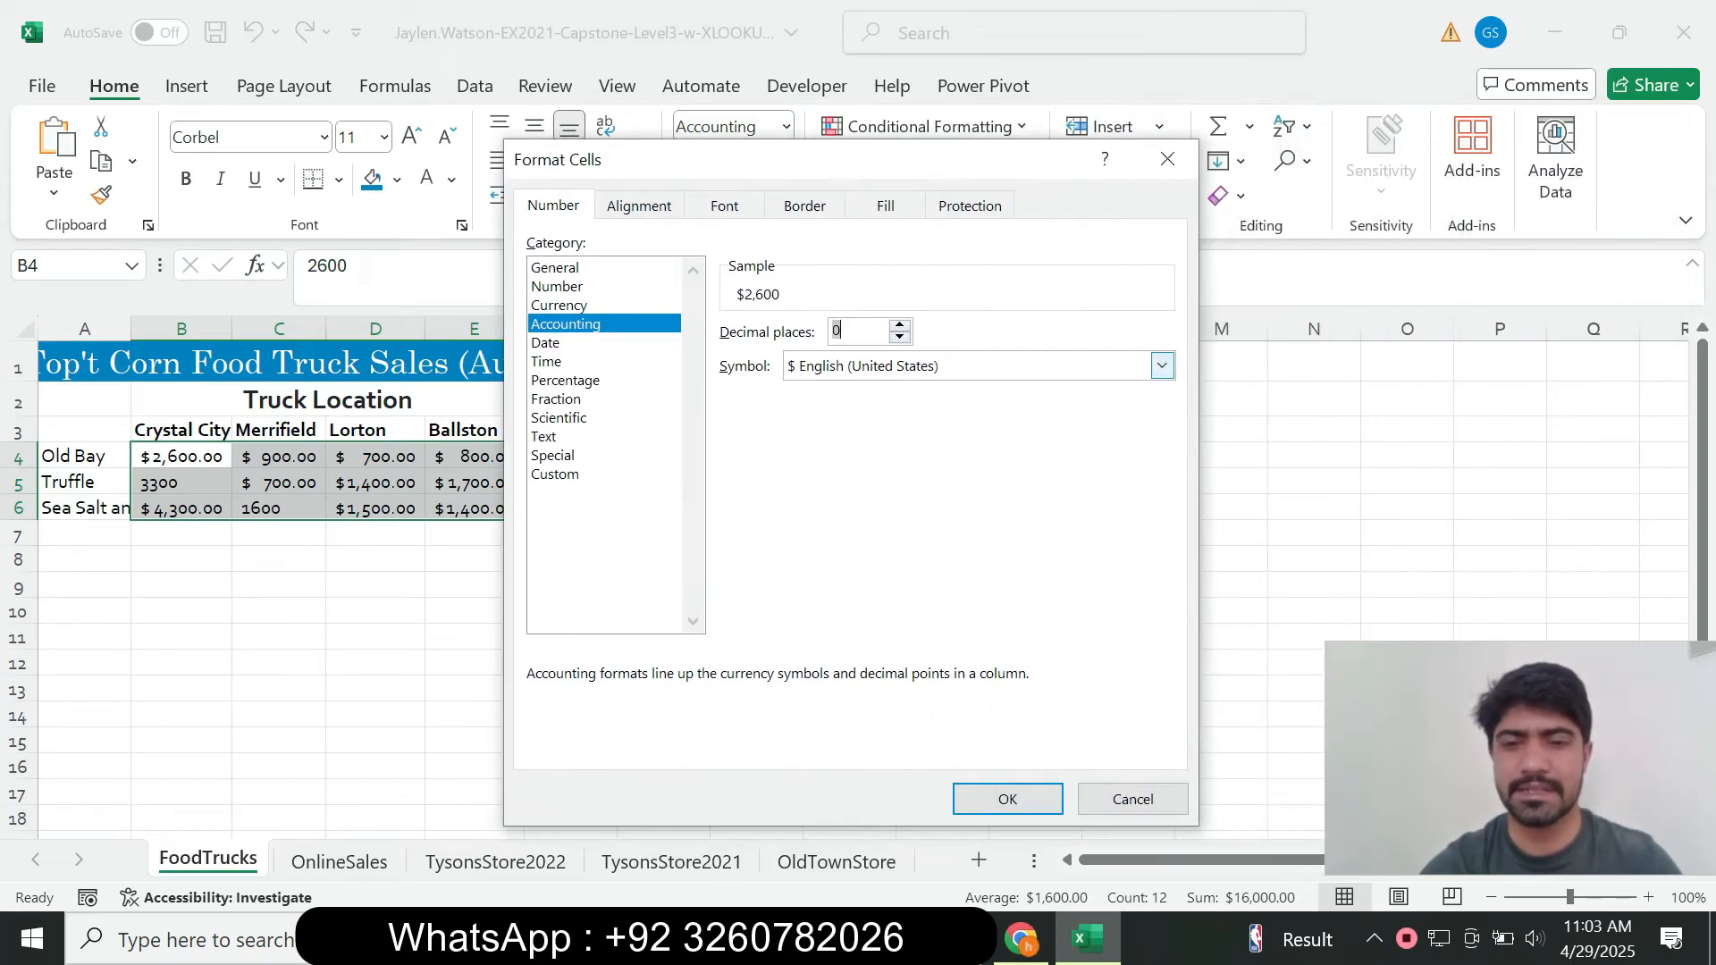
pyautogui.click(1007, 798)
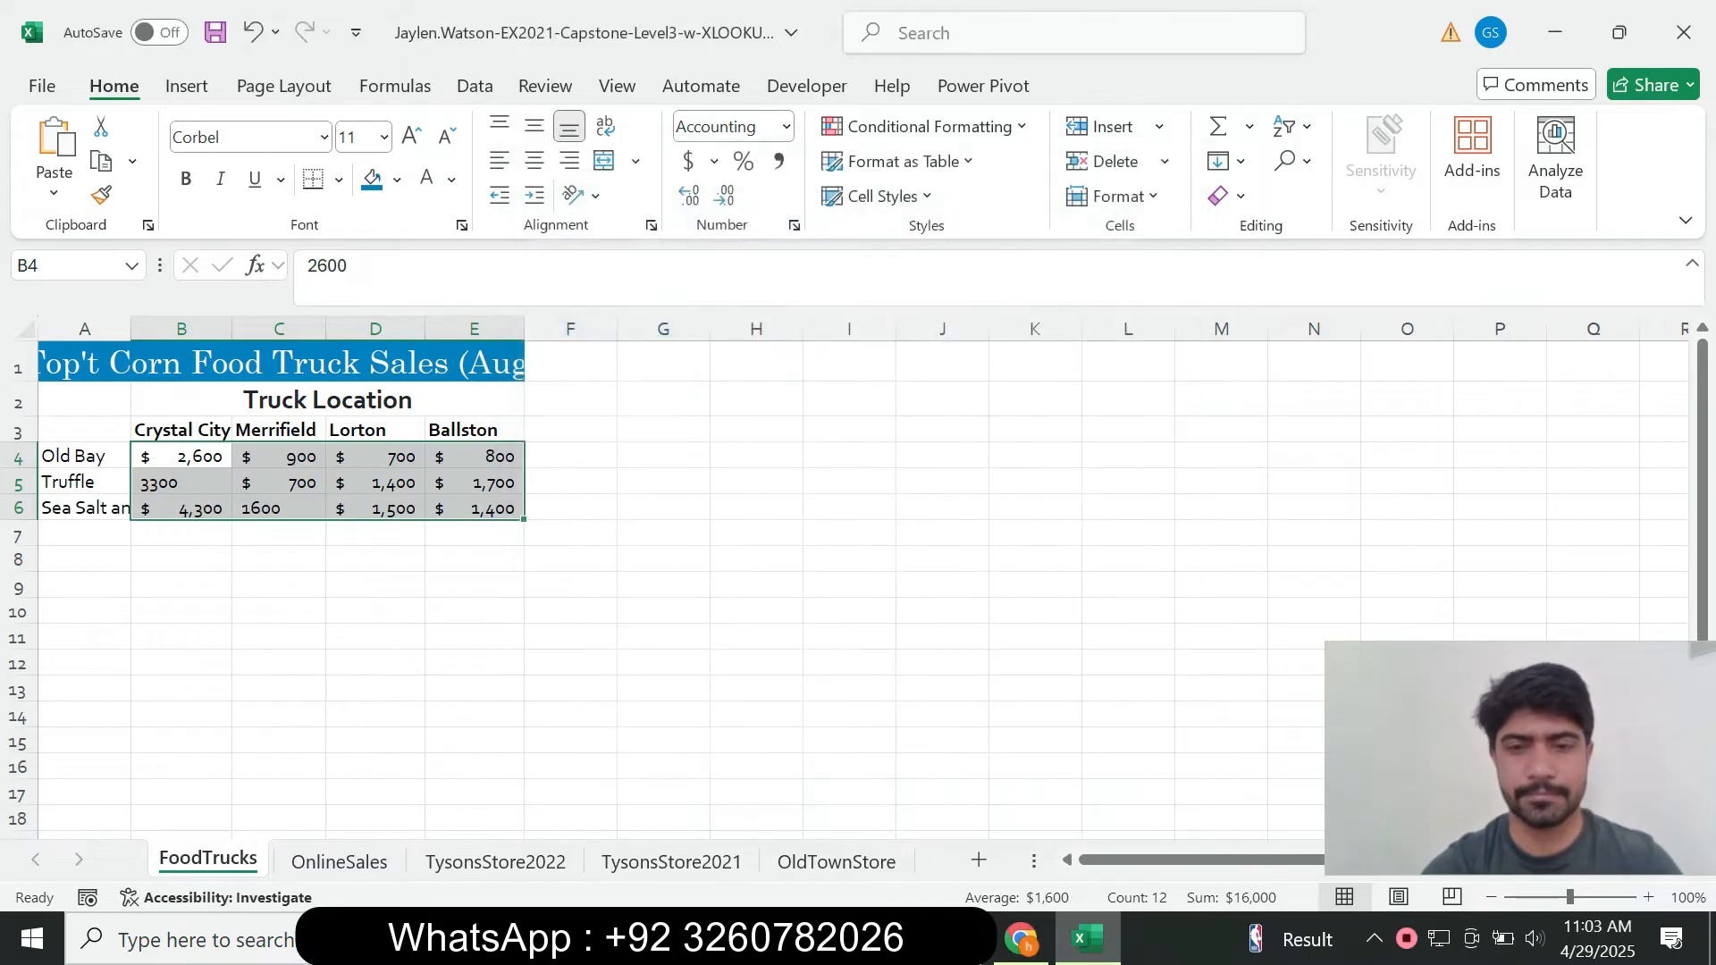
# Check off instruction 7i in SIMnet and AutoFit the widths of columns A:E on the FoodTrucks sheet in Excel.
pyautogui.click(1022, 938)
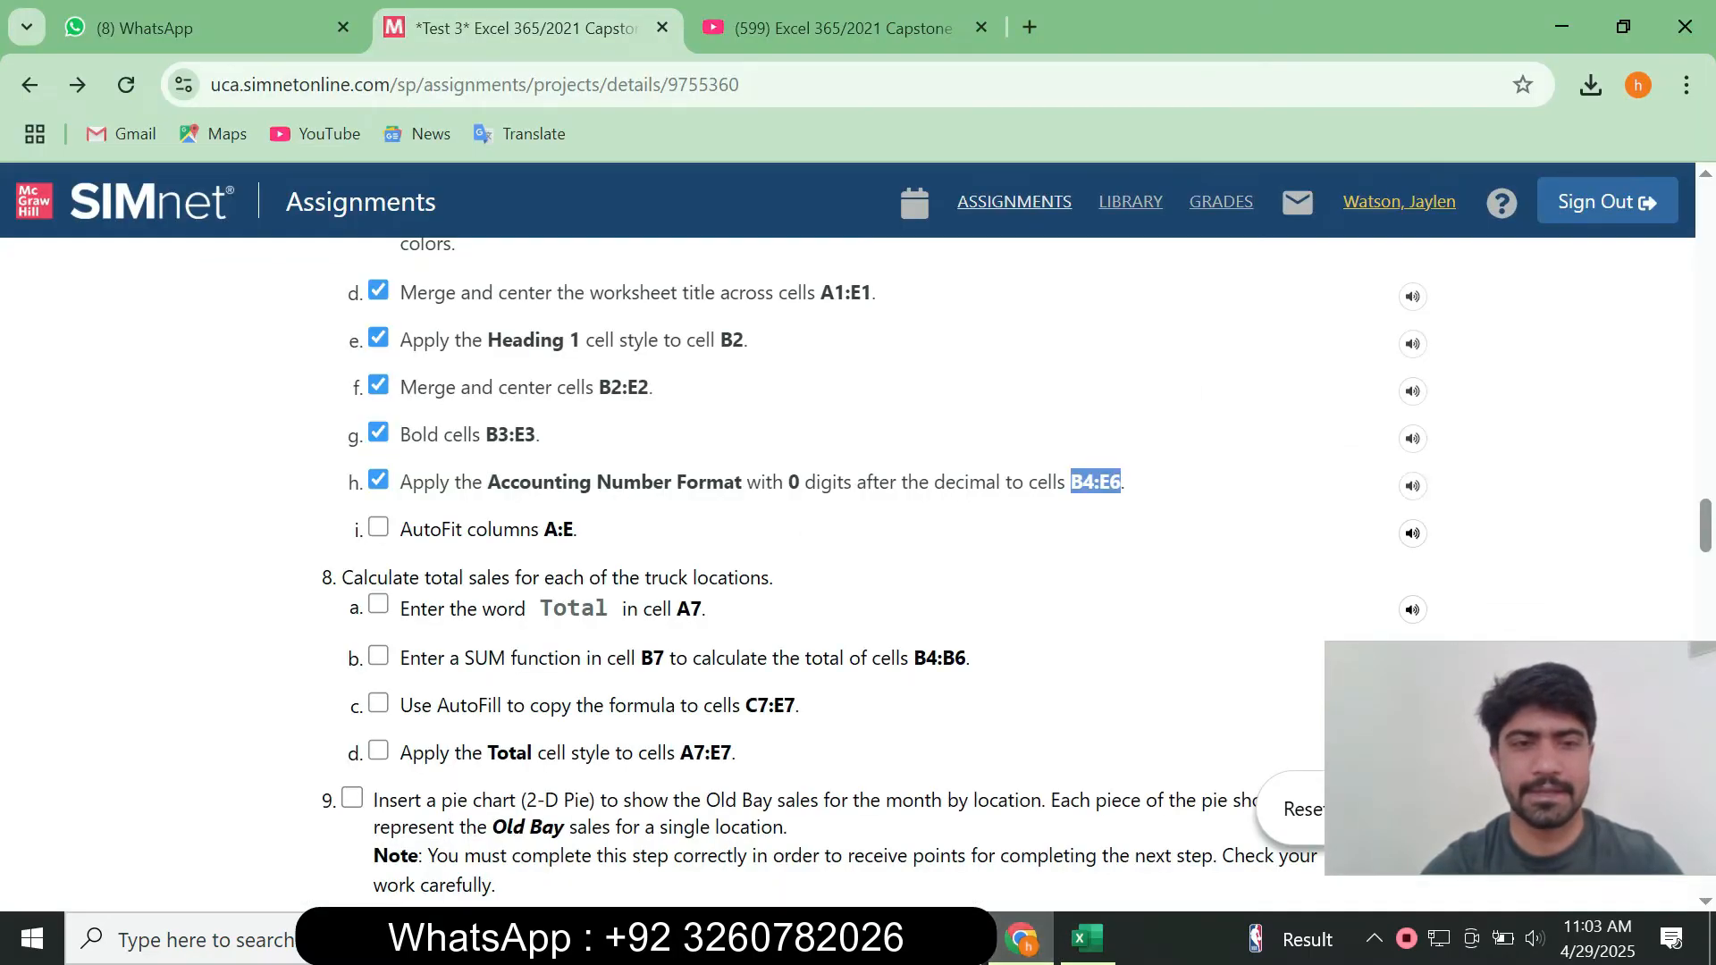
pyautogui.click(378, 527)
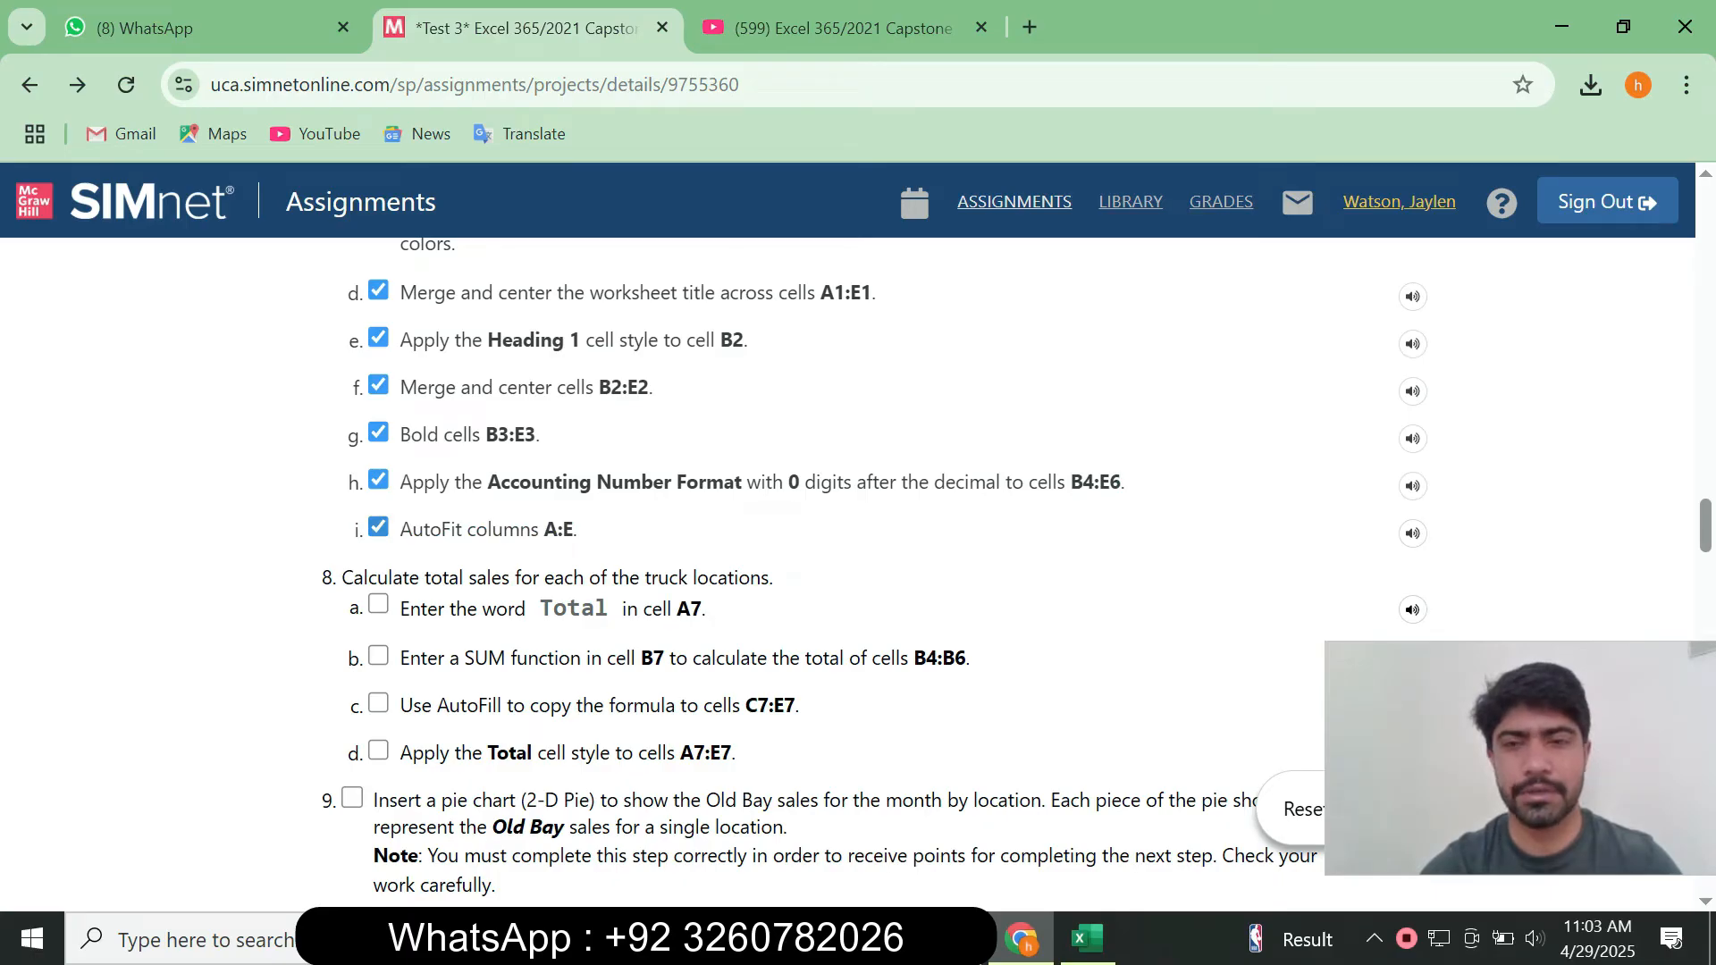
pyautogui.click(1087, 939)
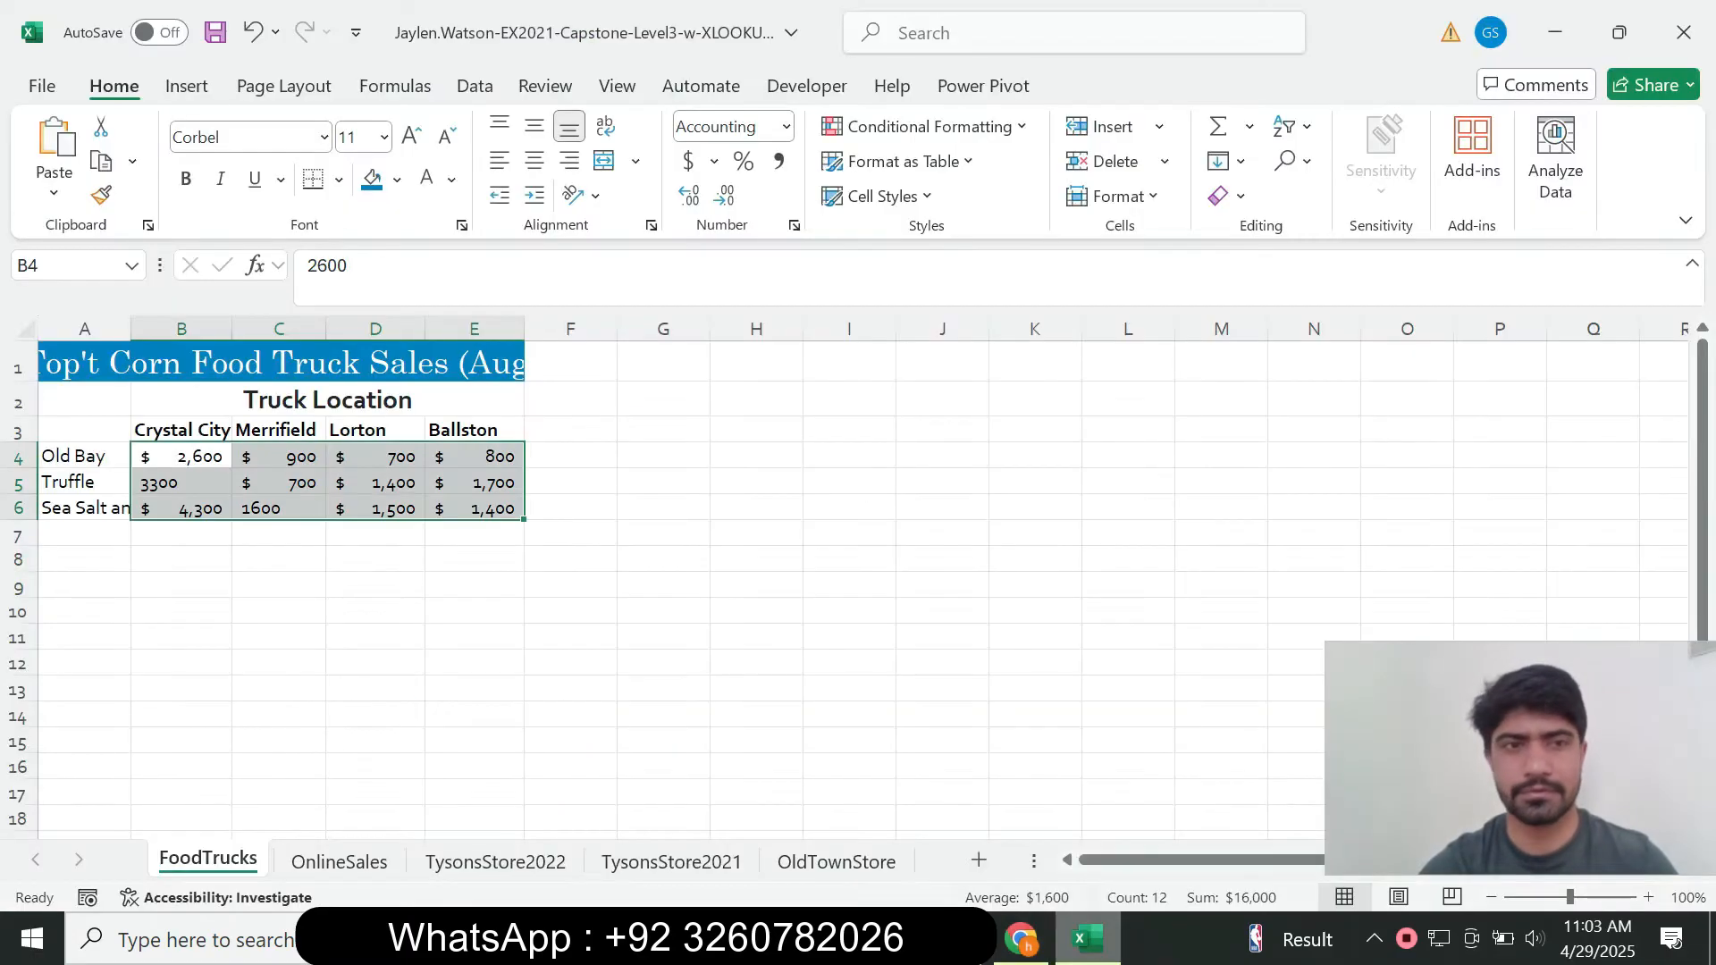
pyautogui.click(85, 328)
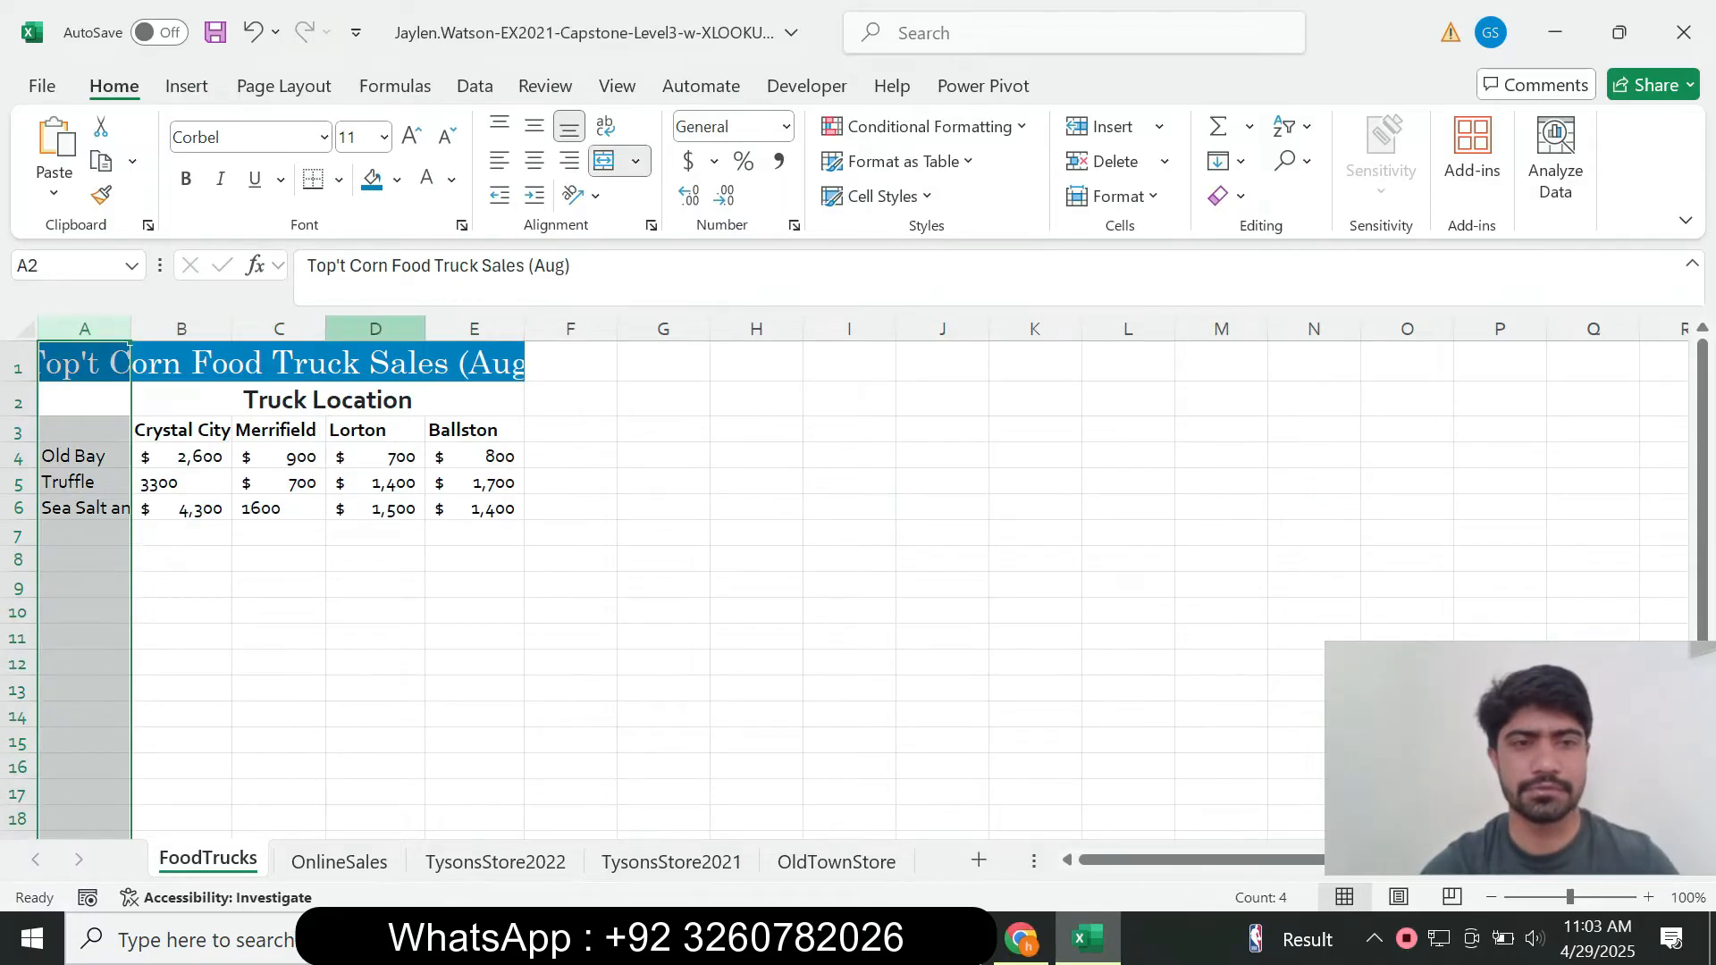
pyautogui.keyDown('shift'); pyautogui.click(475, 328); pyautogui.keyUp('shift')
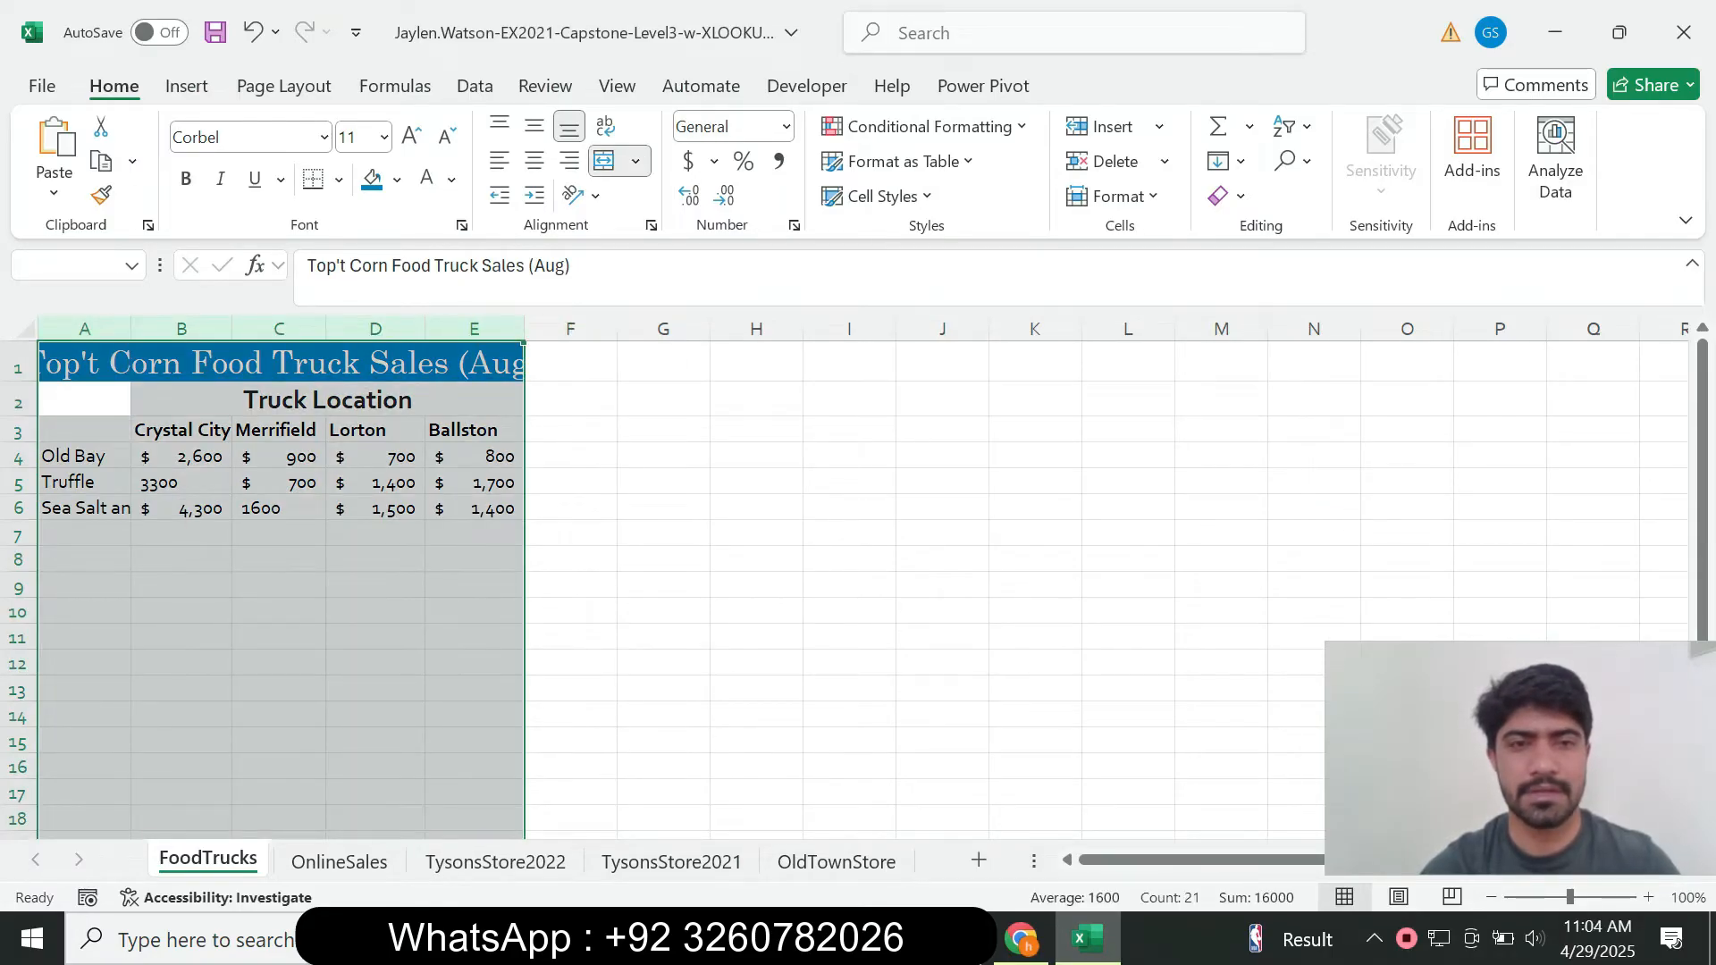
pyautogui.doubleClick(525, 328)
pyautogui.click(525, 328)
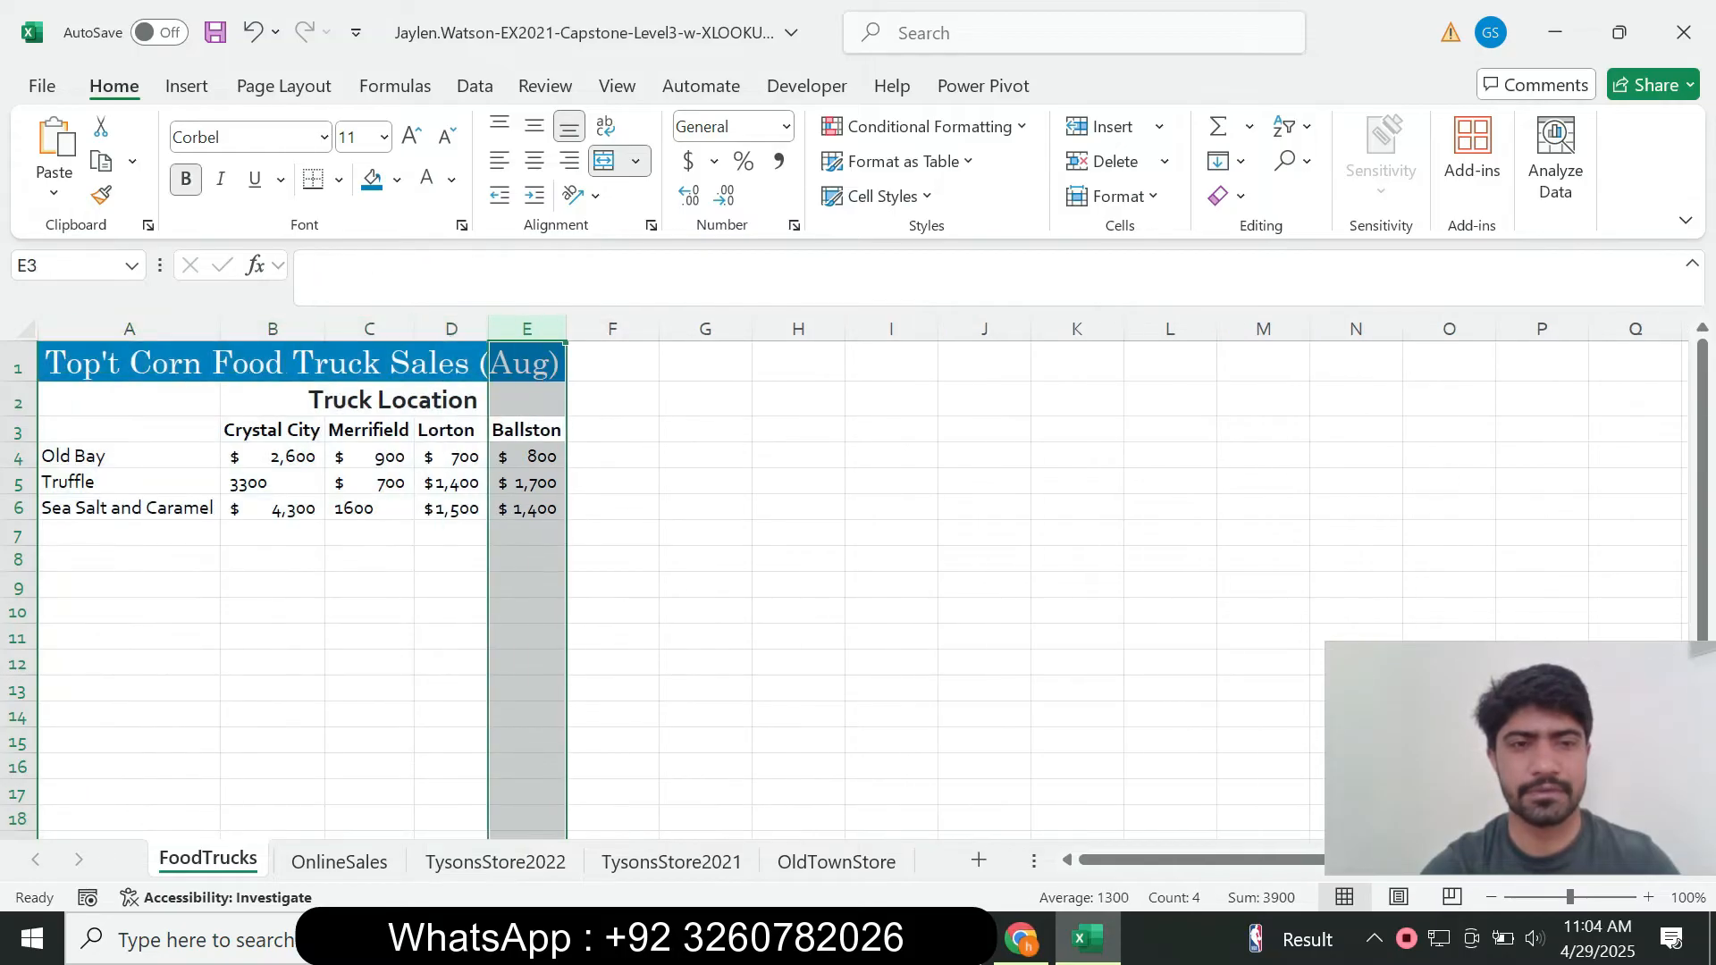
pyautogui.click(370, 533)
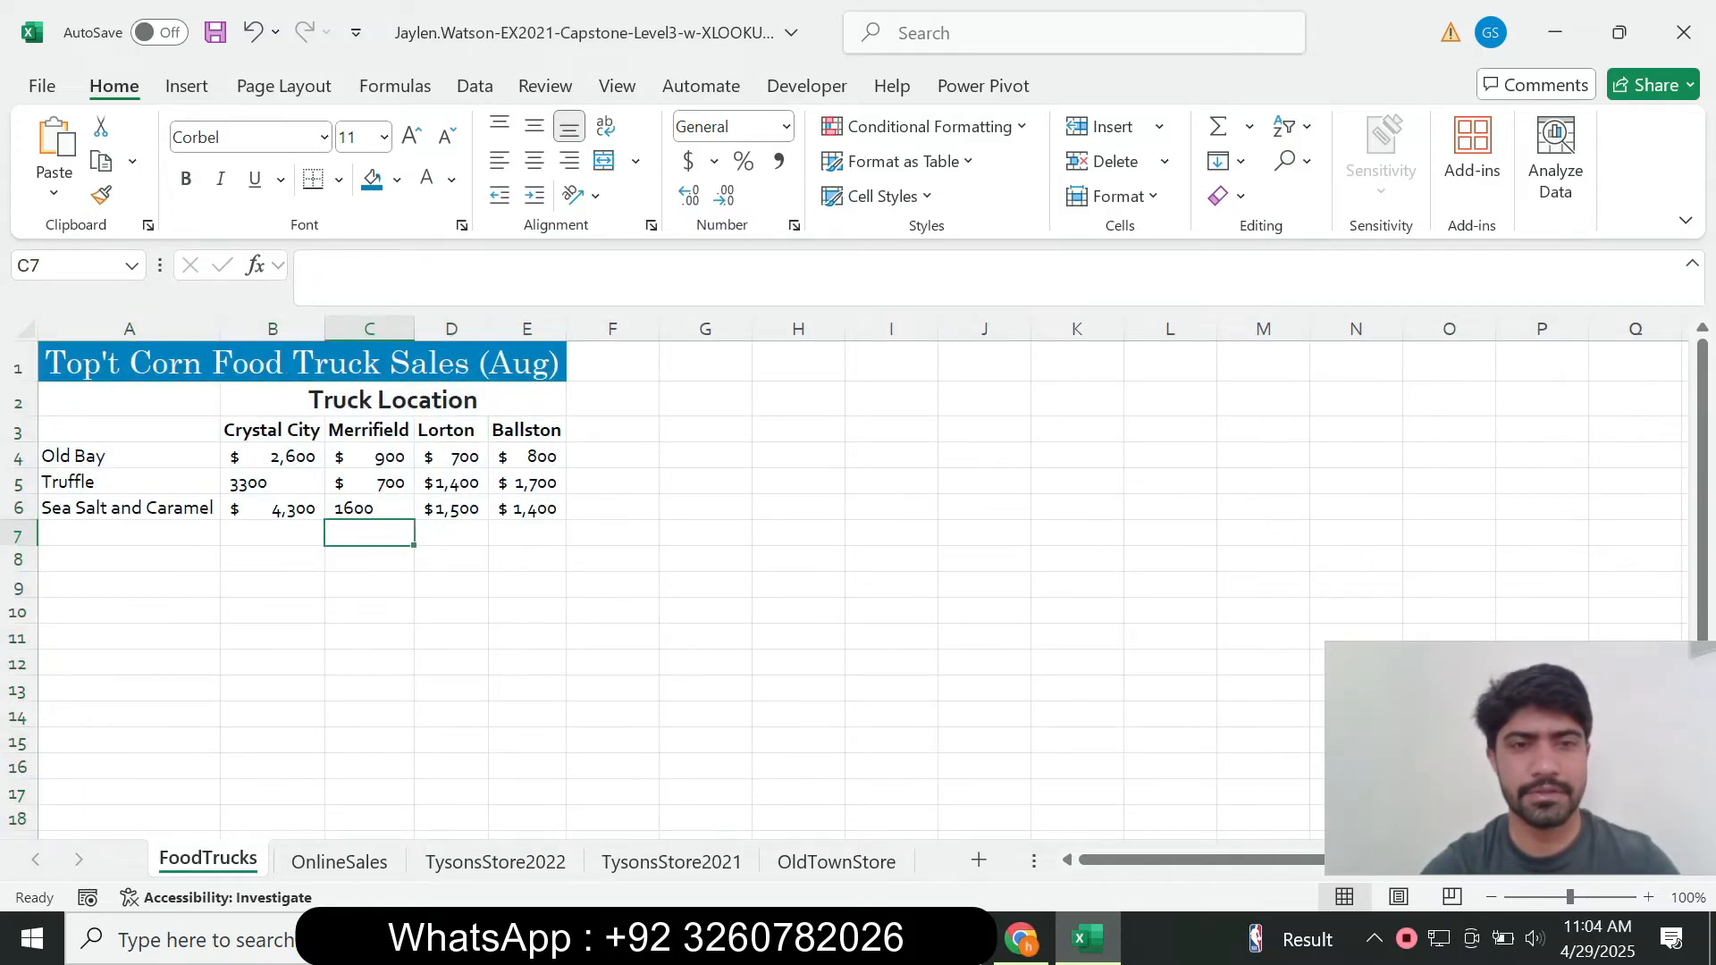
# Check off instruction 8a in SIMnet and enter the word Total in cell A7 of the FoodTrucks sheet in Excel.
pyautogui.click(1021, 938)
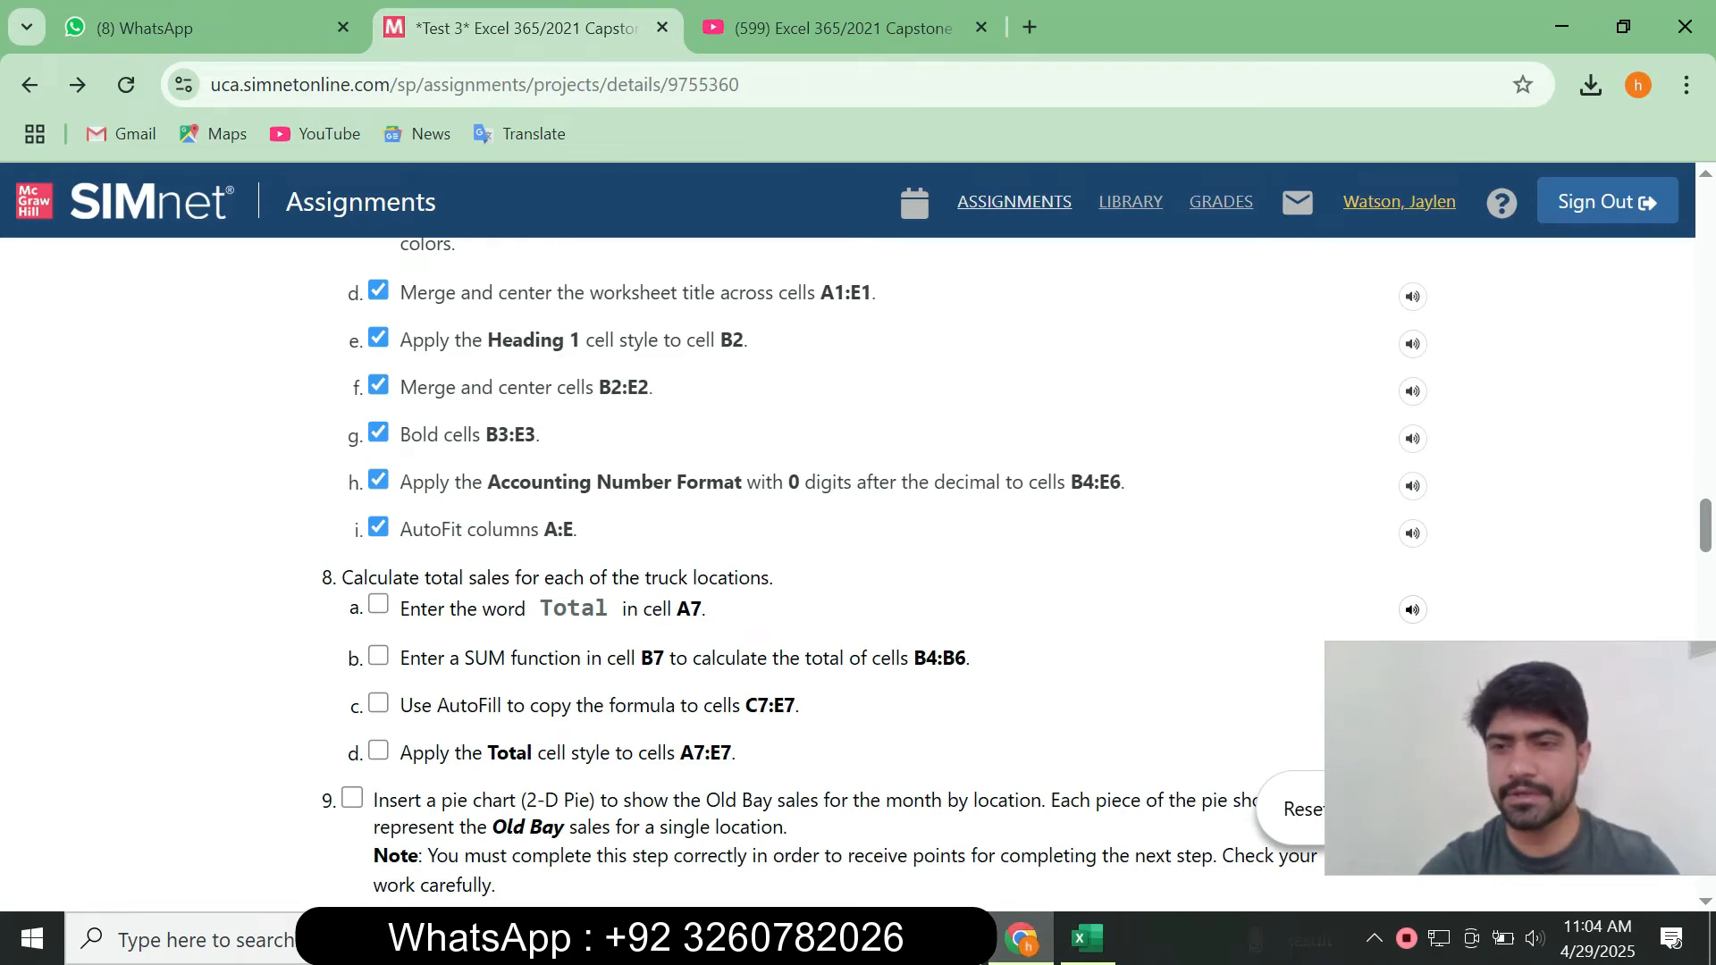
pyautogui.scroll(-2, 1013, 572)
pyautogui.click(378, 473)
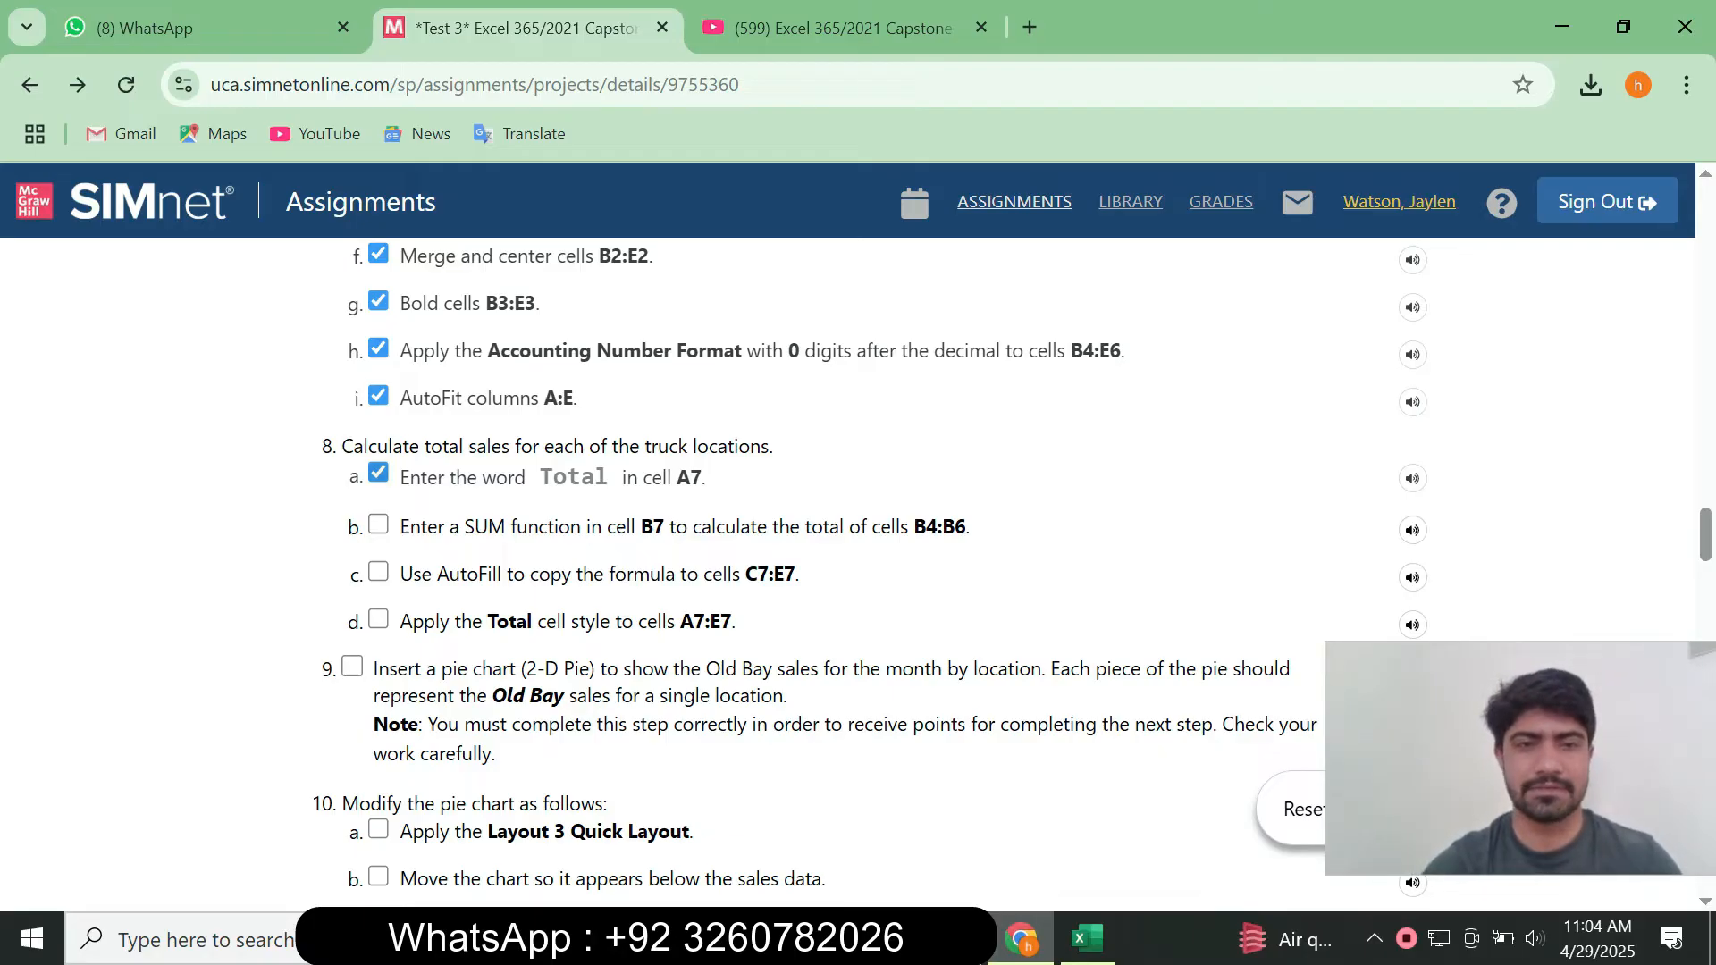
pyautogui.moveTo(540, 476); pyautogui.dragTo(608, 477)
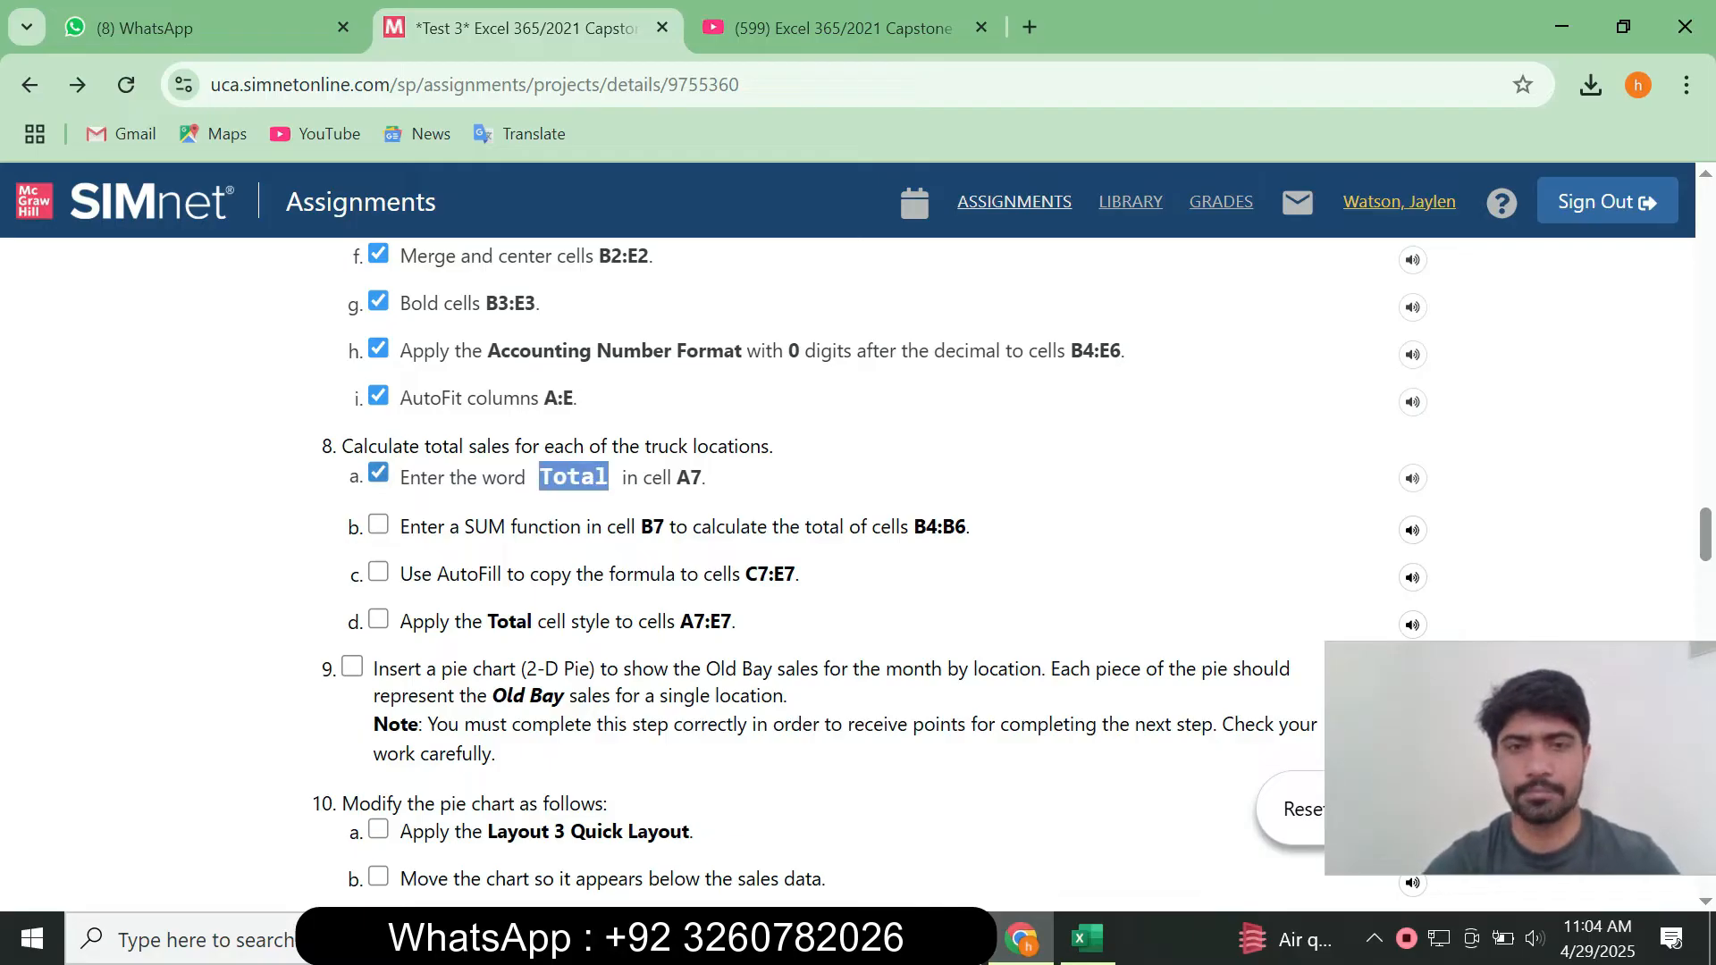
pyautogui.click(1087, 939)
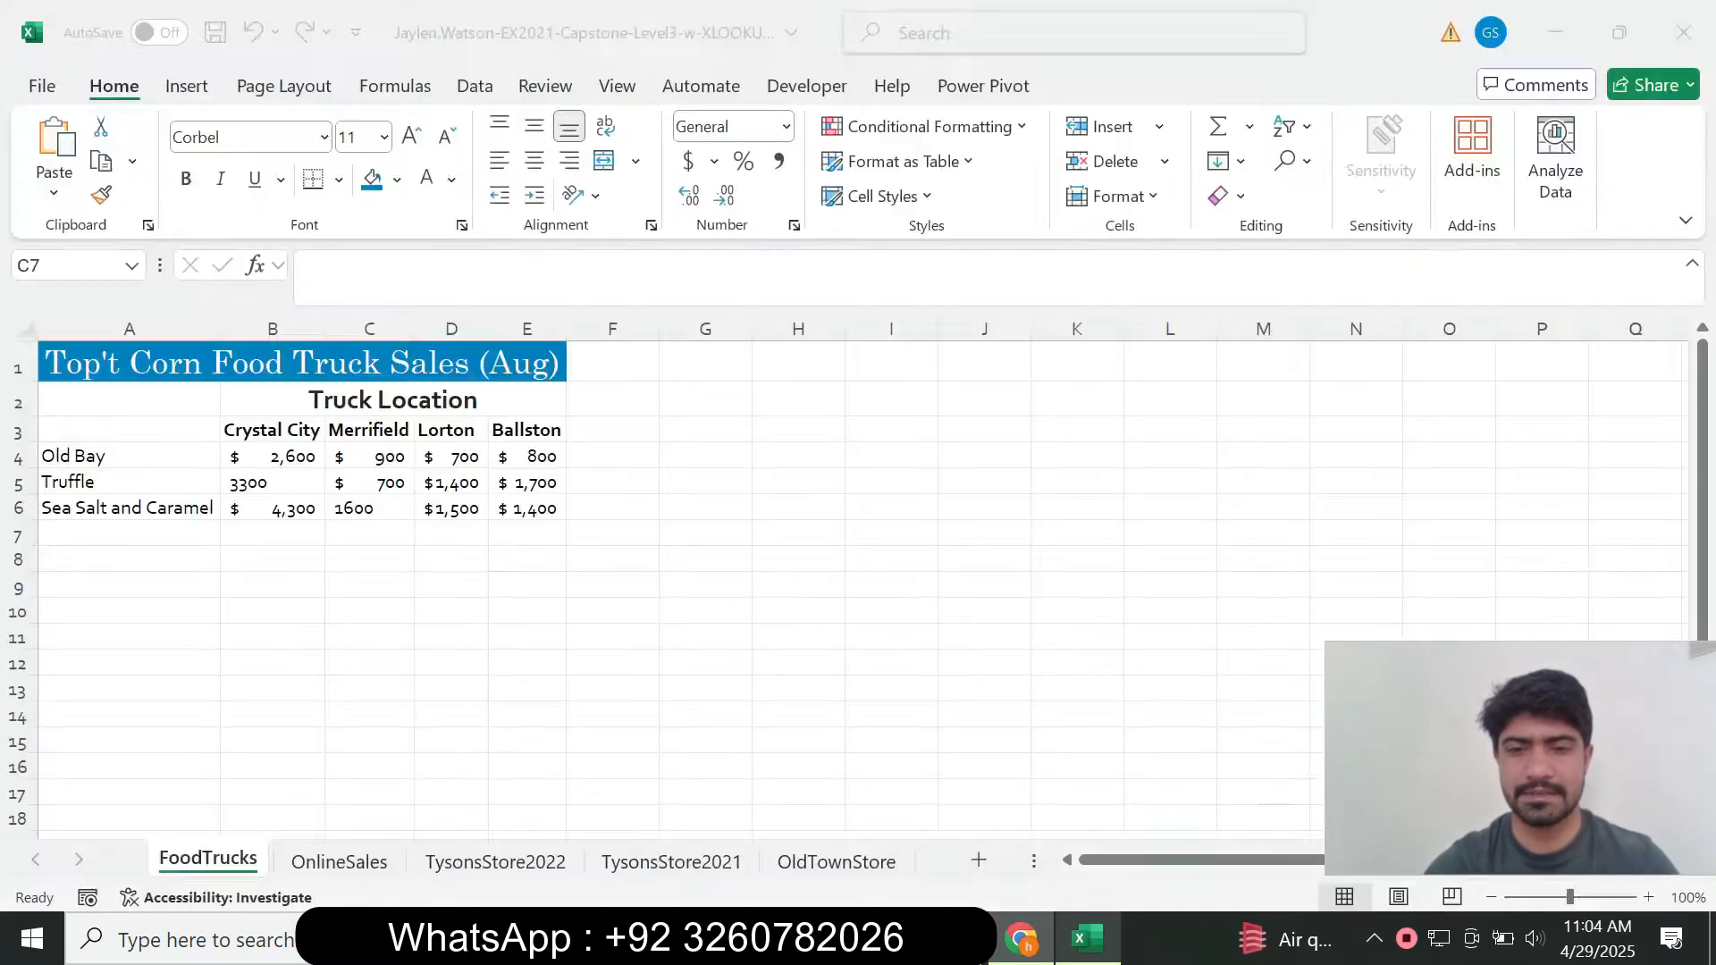
pyautogui.click(129, 534)
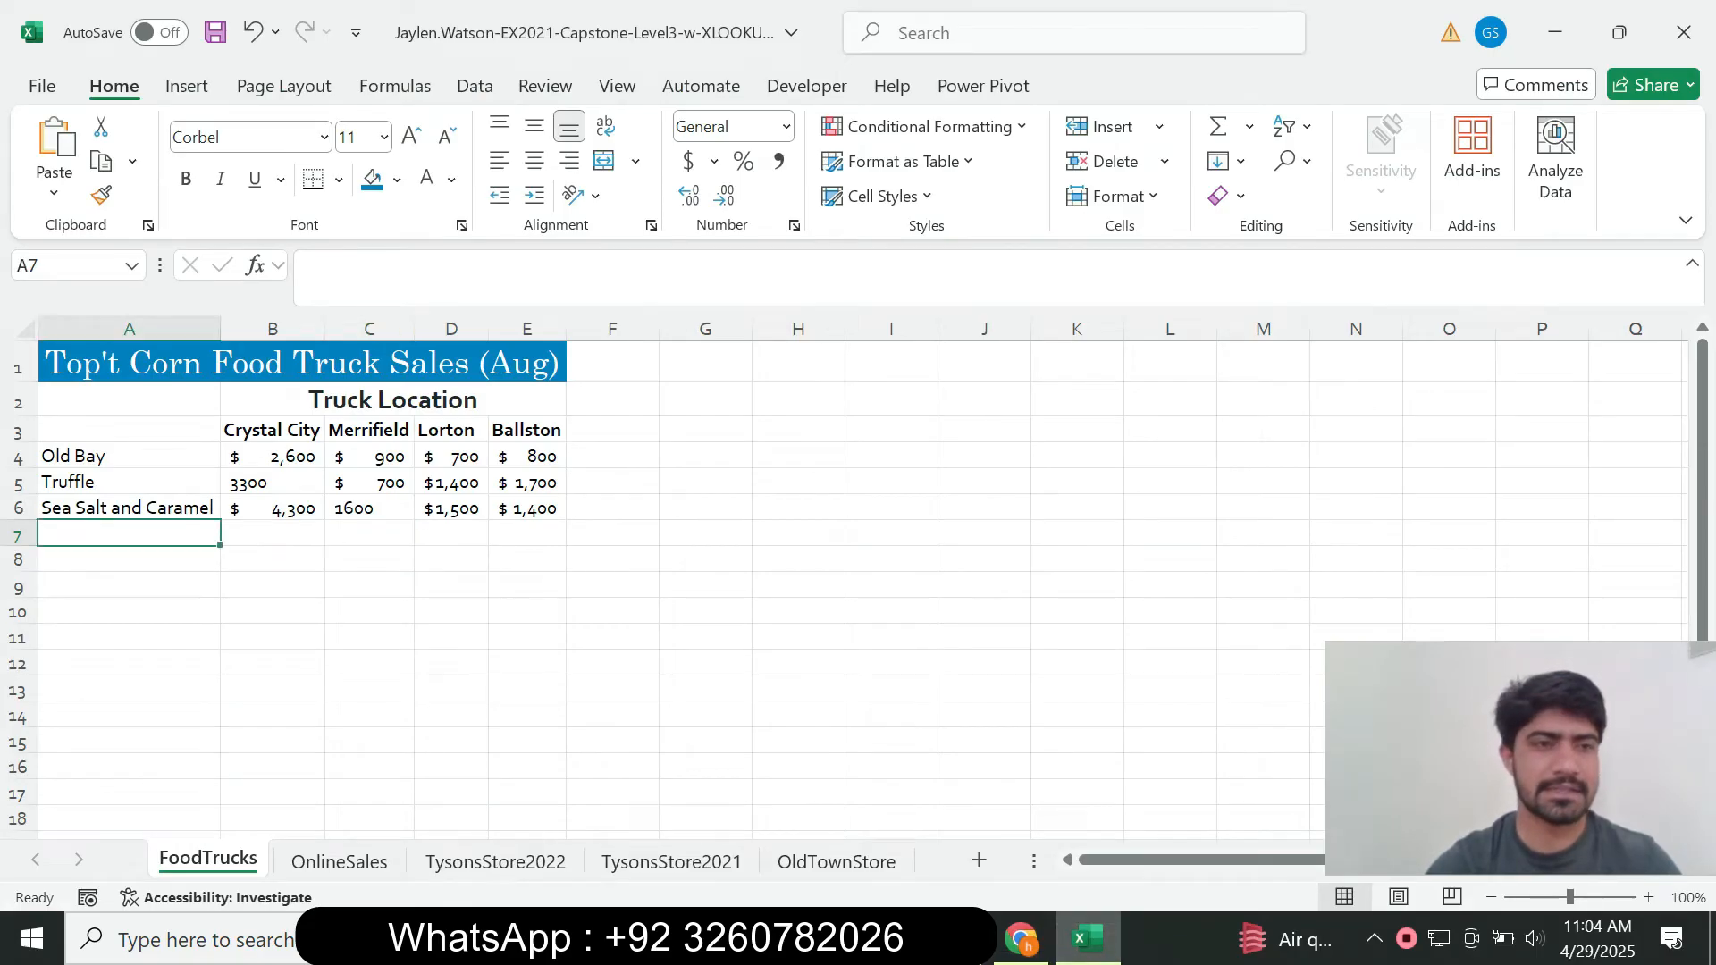
pyautogui.press('F2')
pyautogui.write('Total')
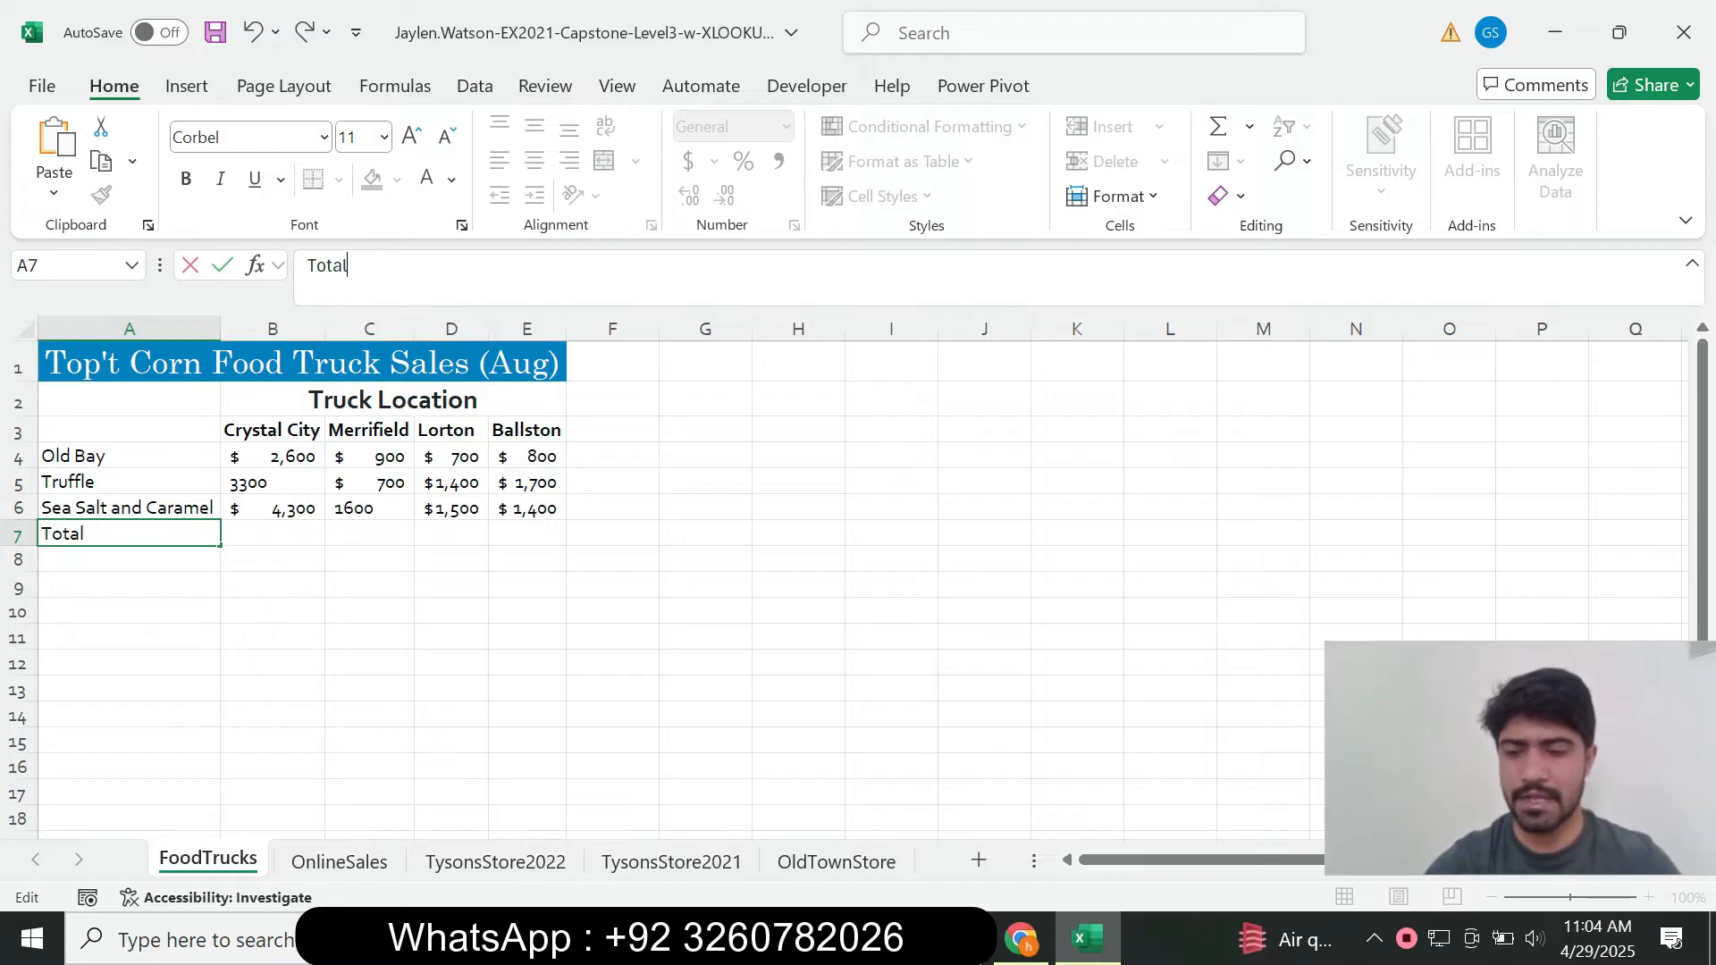
pyautogui.press('Return')
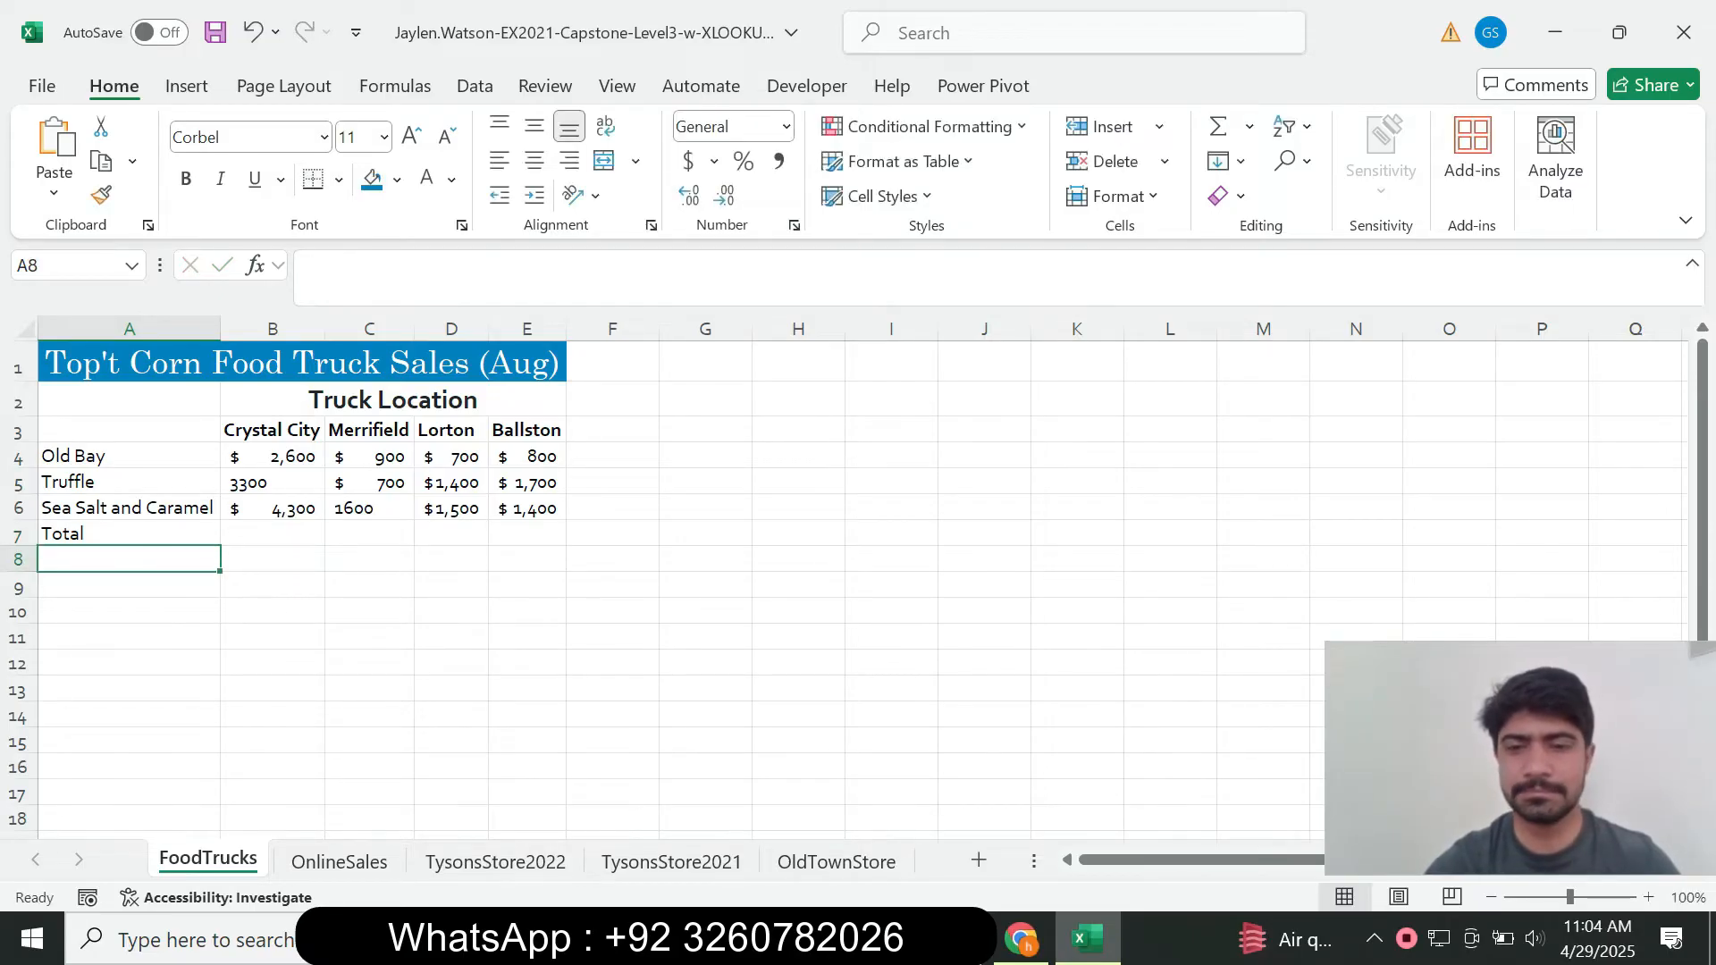
# Check off instruction 8b in SIMnet and enter a SUM function in cell B7 in Excel totalling cells B4:B6.
pyautogui.click(1020, 938)
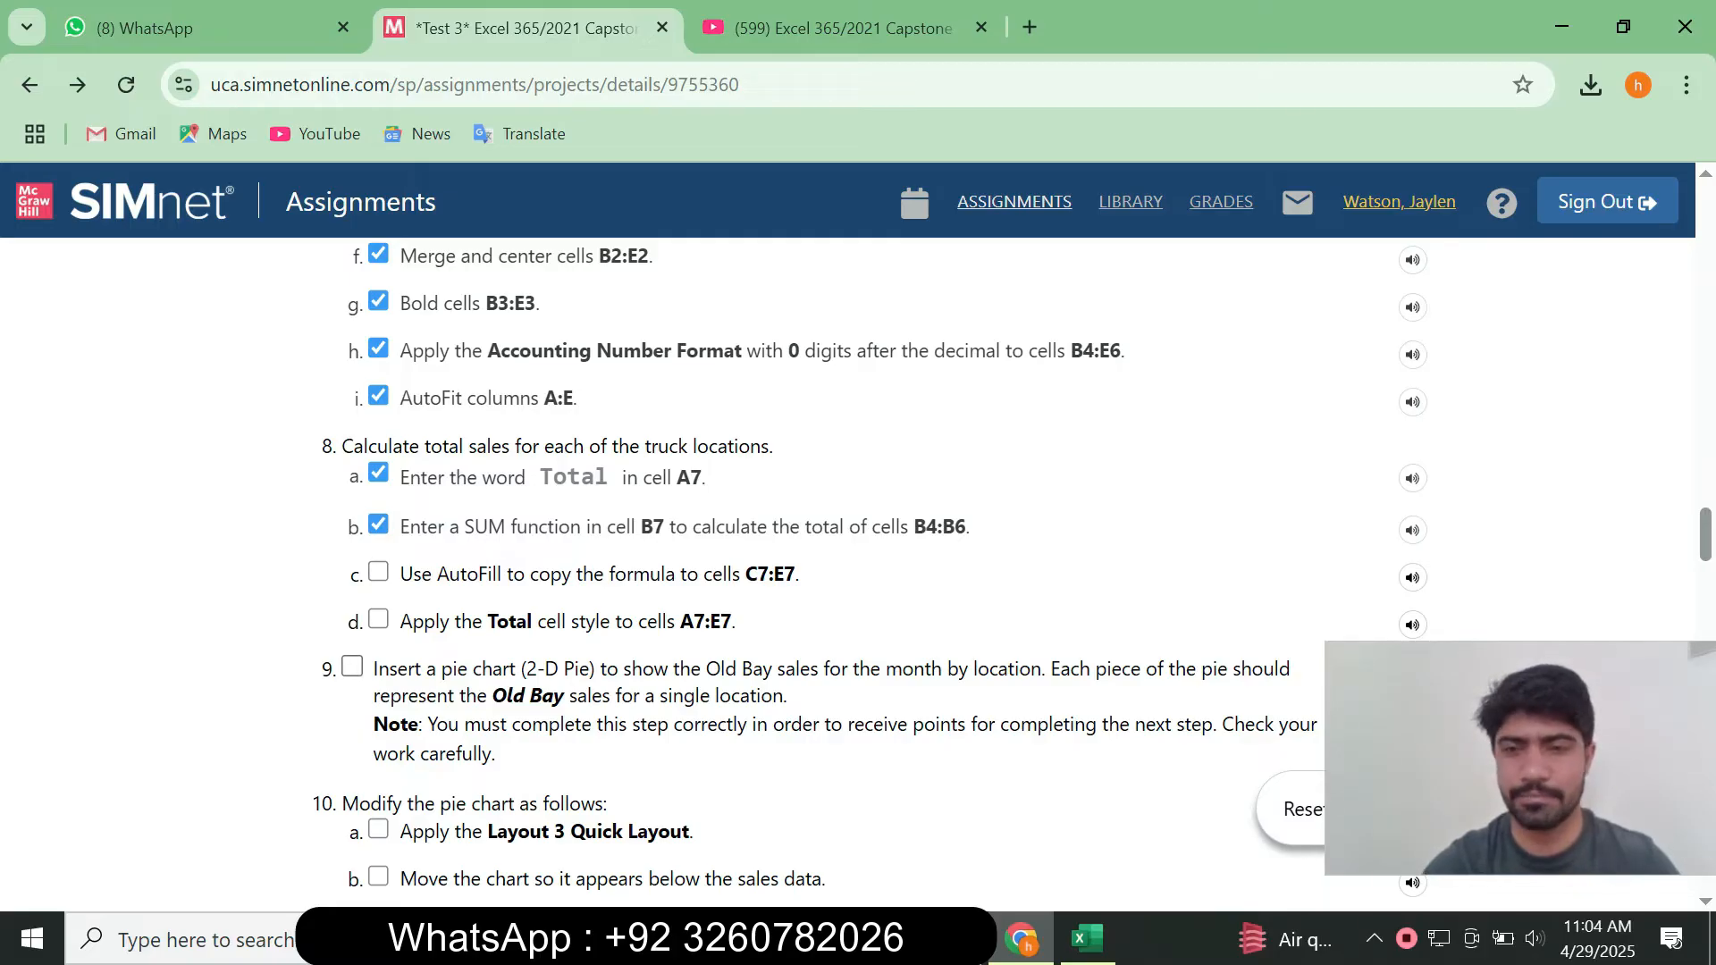
pyautogui.click(1087, 939)
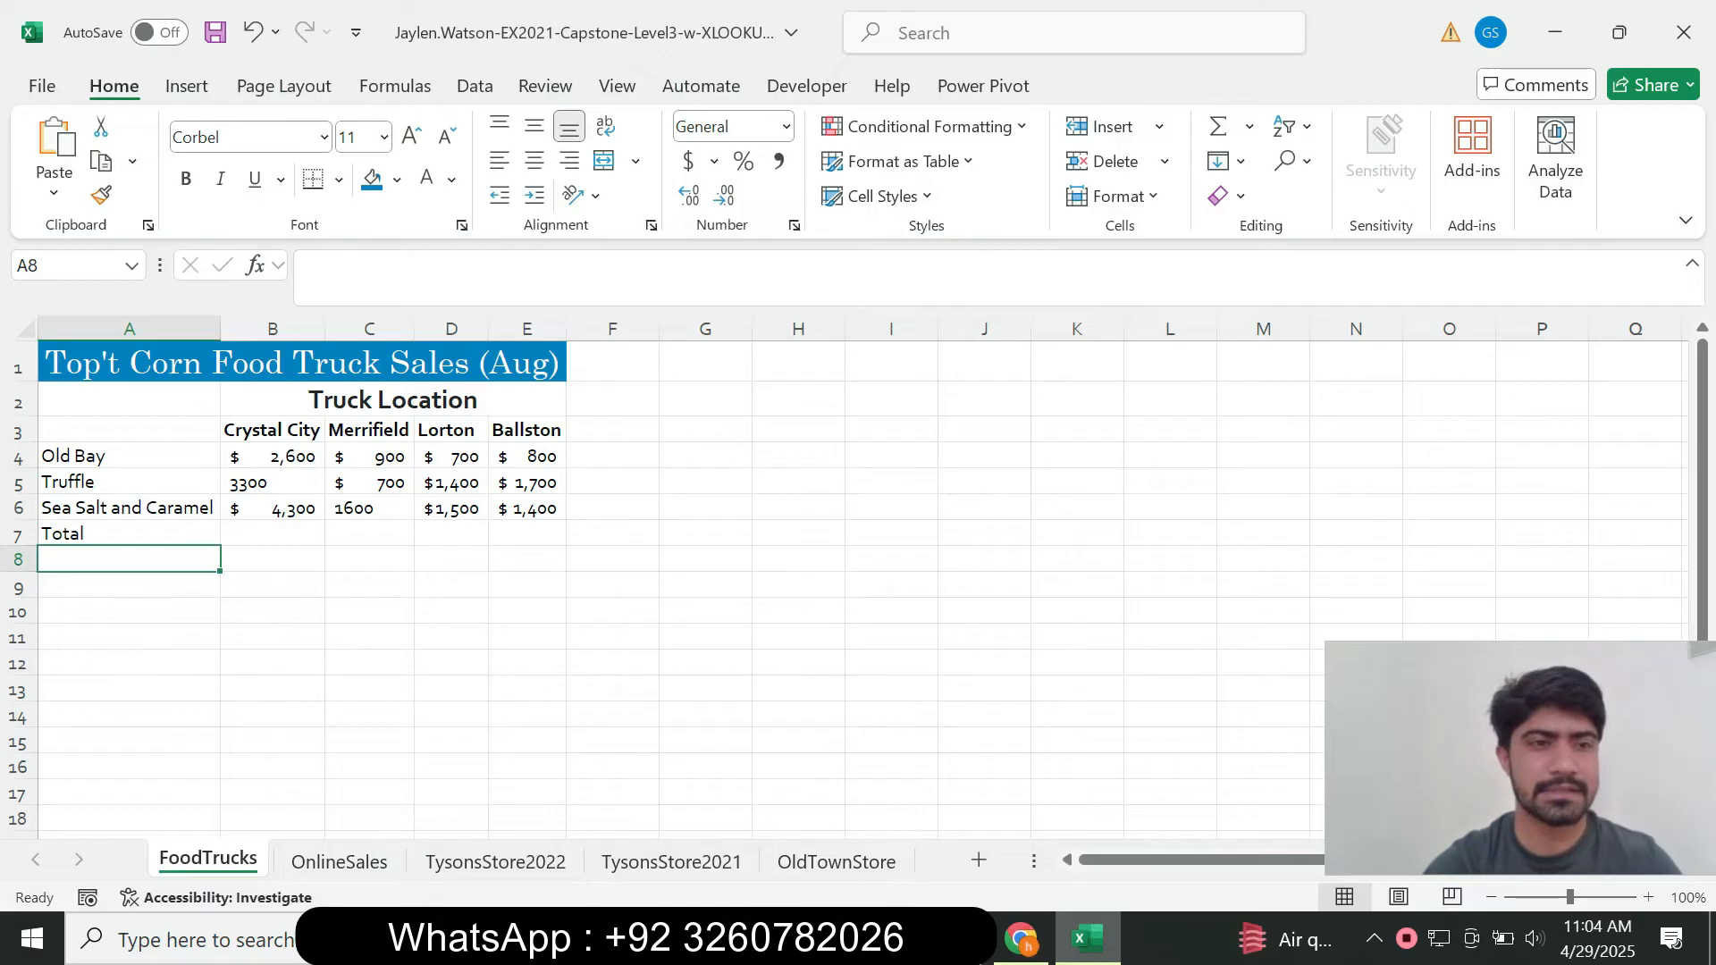
pyautogui.click(273, 534)
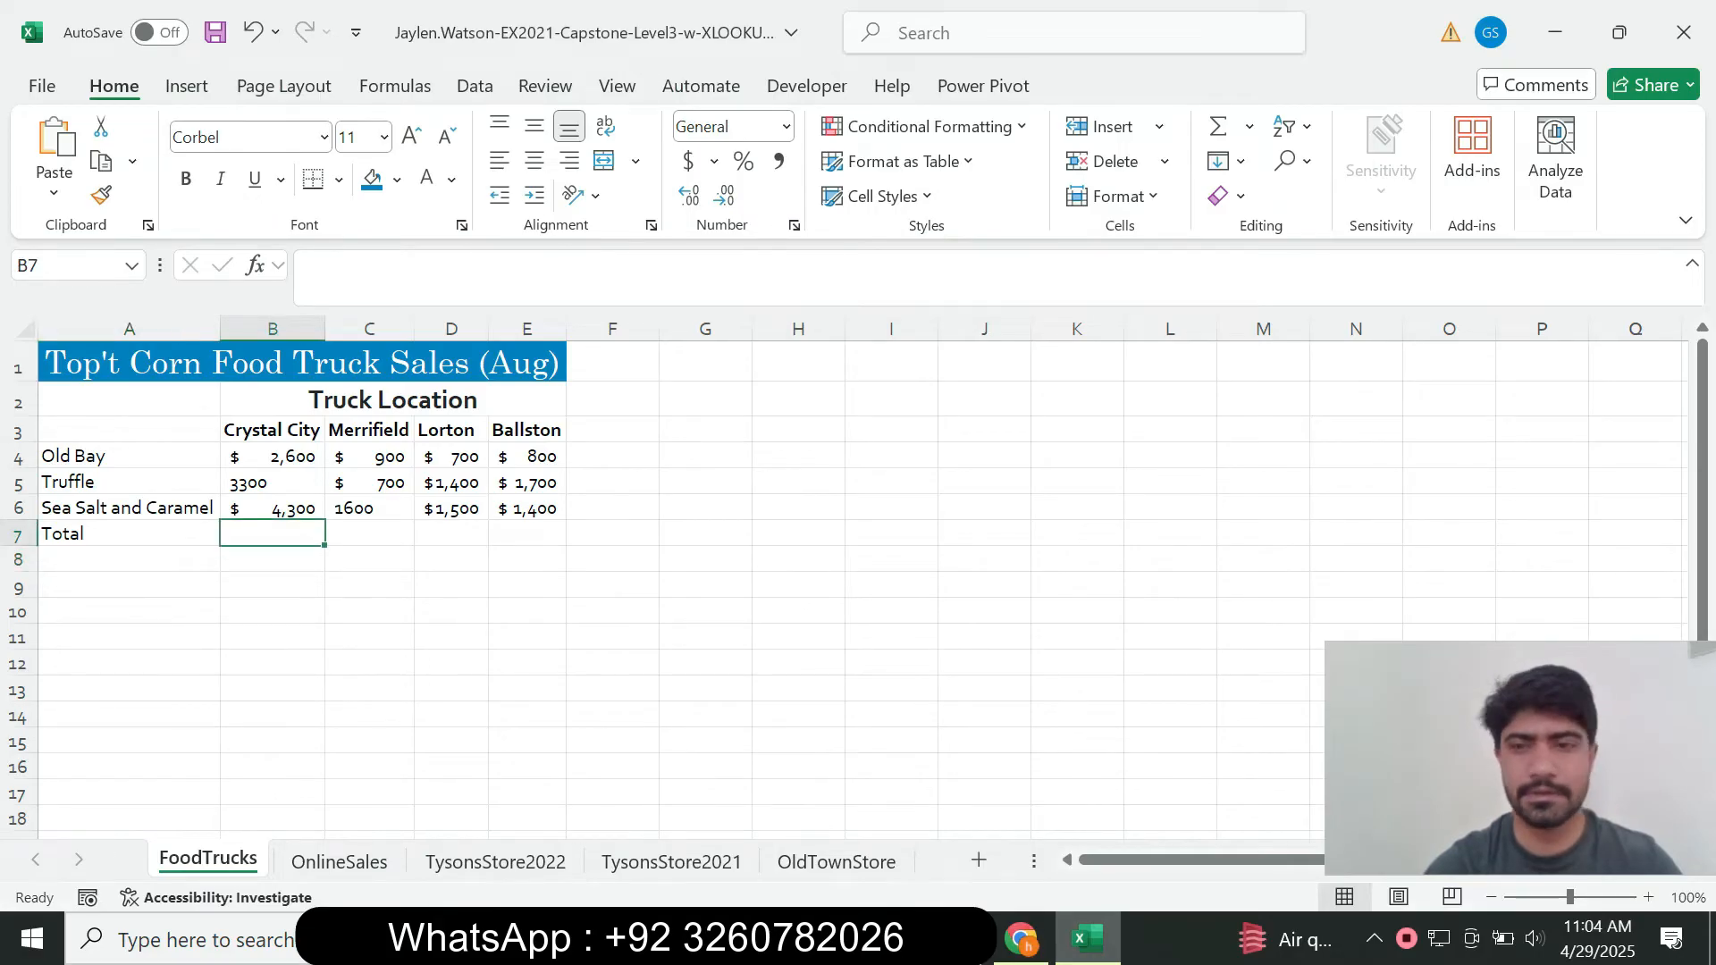
pyautogui.write('=sum')
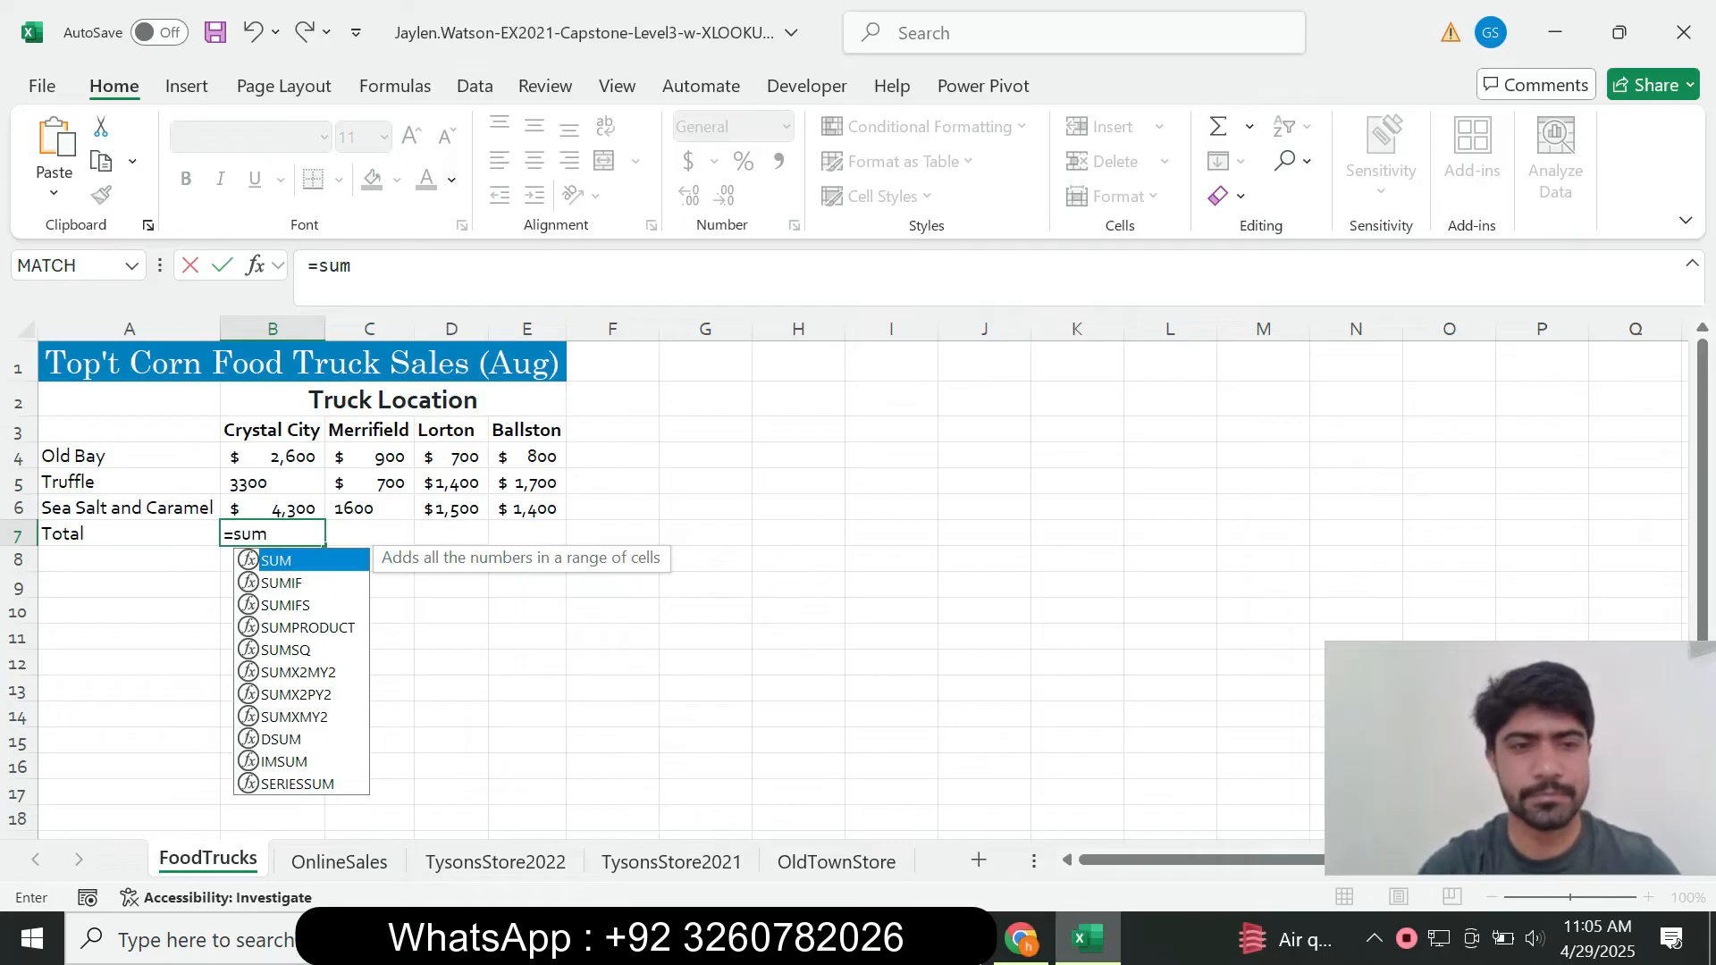
pyautogui.press('Tab')
pyautogui.hotkey('alt', 'Tab')
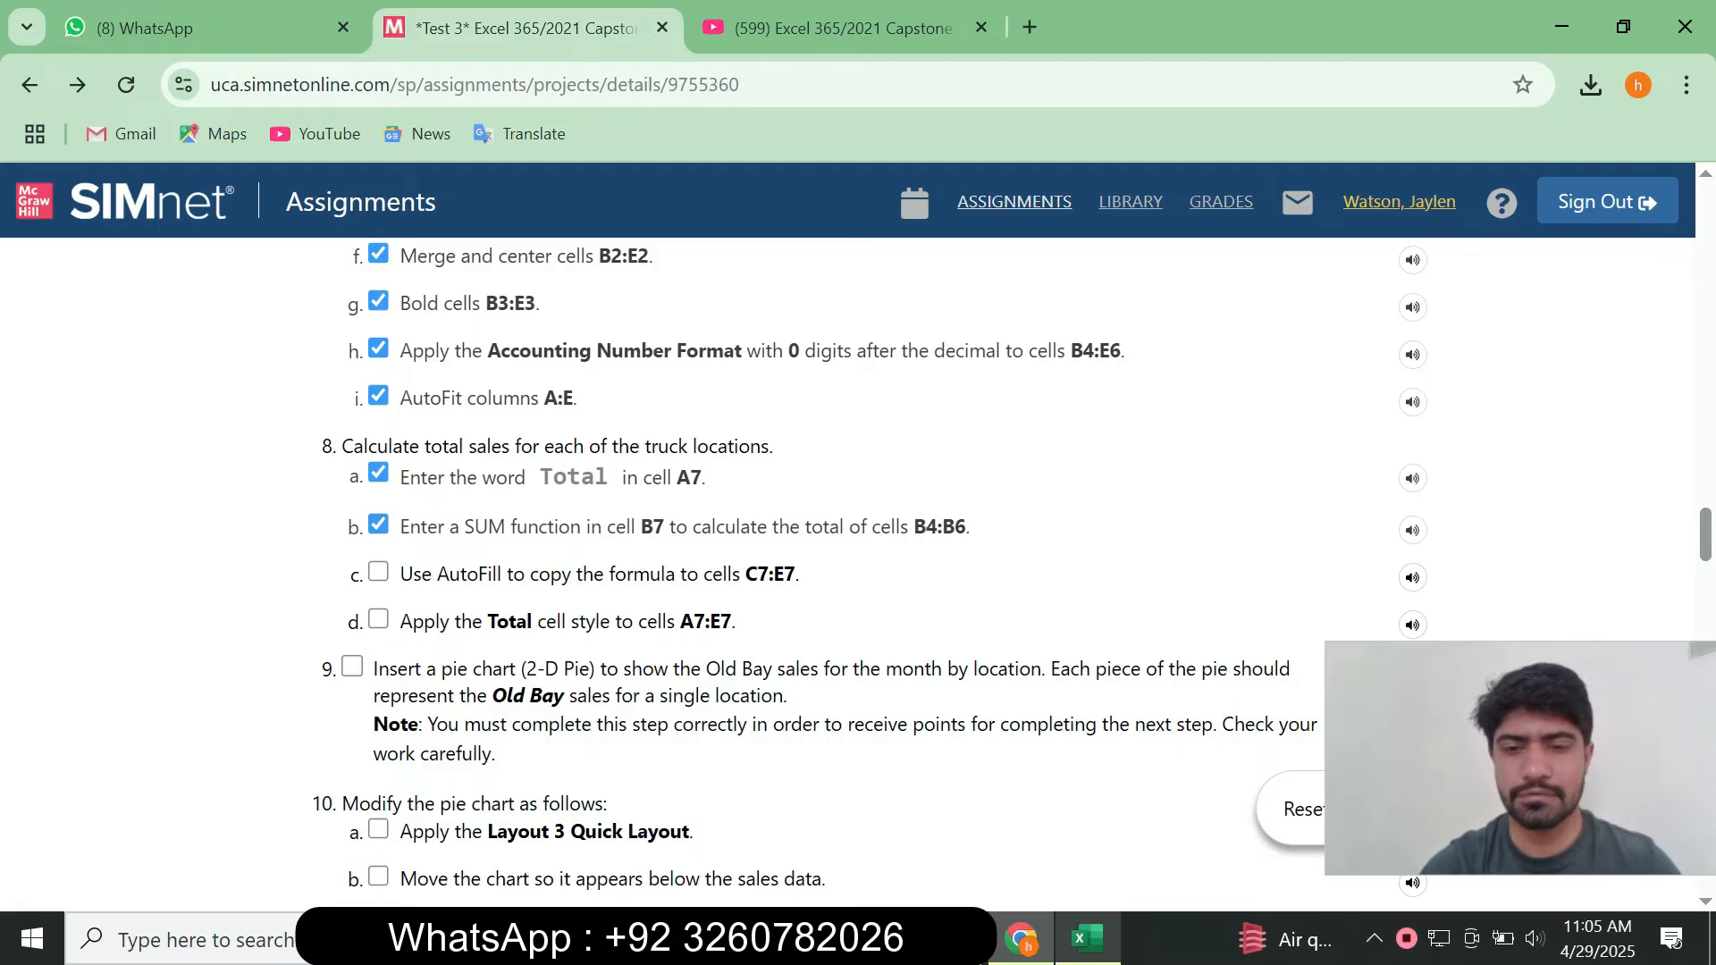
pyautogui.hotkey('alt', 'Tab')
pyautogui.hotkey('shift', 'Down')
pyautogui.hotkey('shift', 'Down')
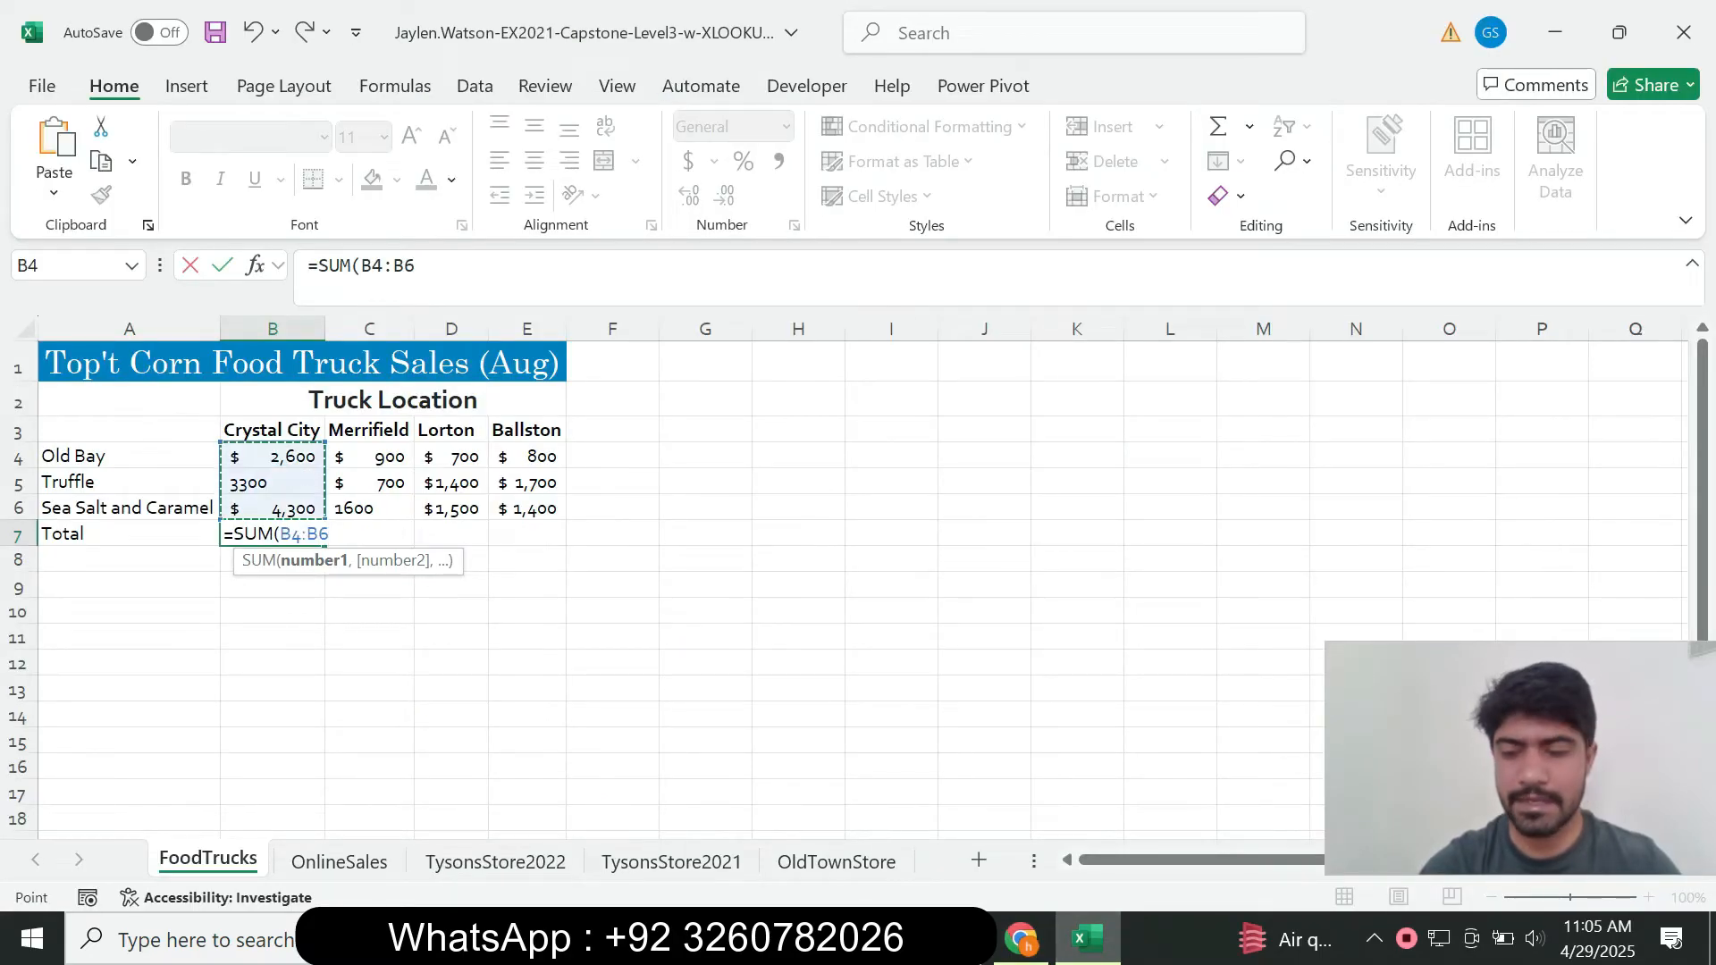
pyautogui.press('Return')
pyautogui.press('Up')
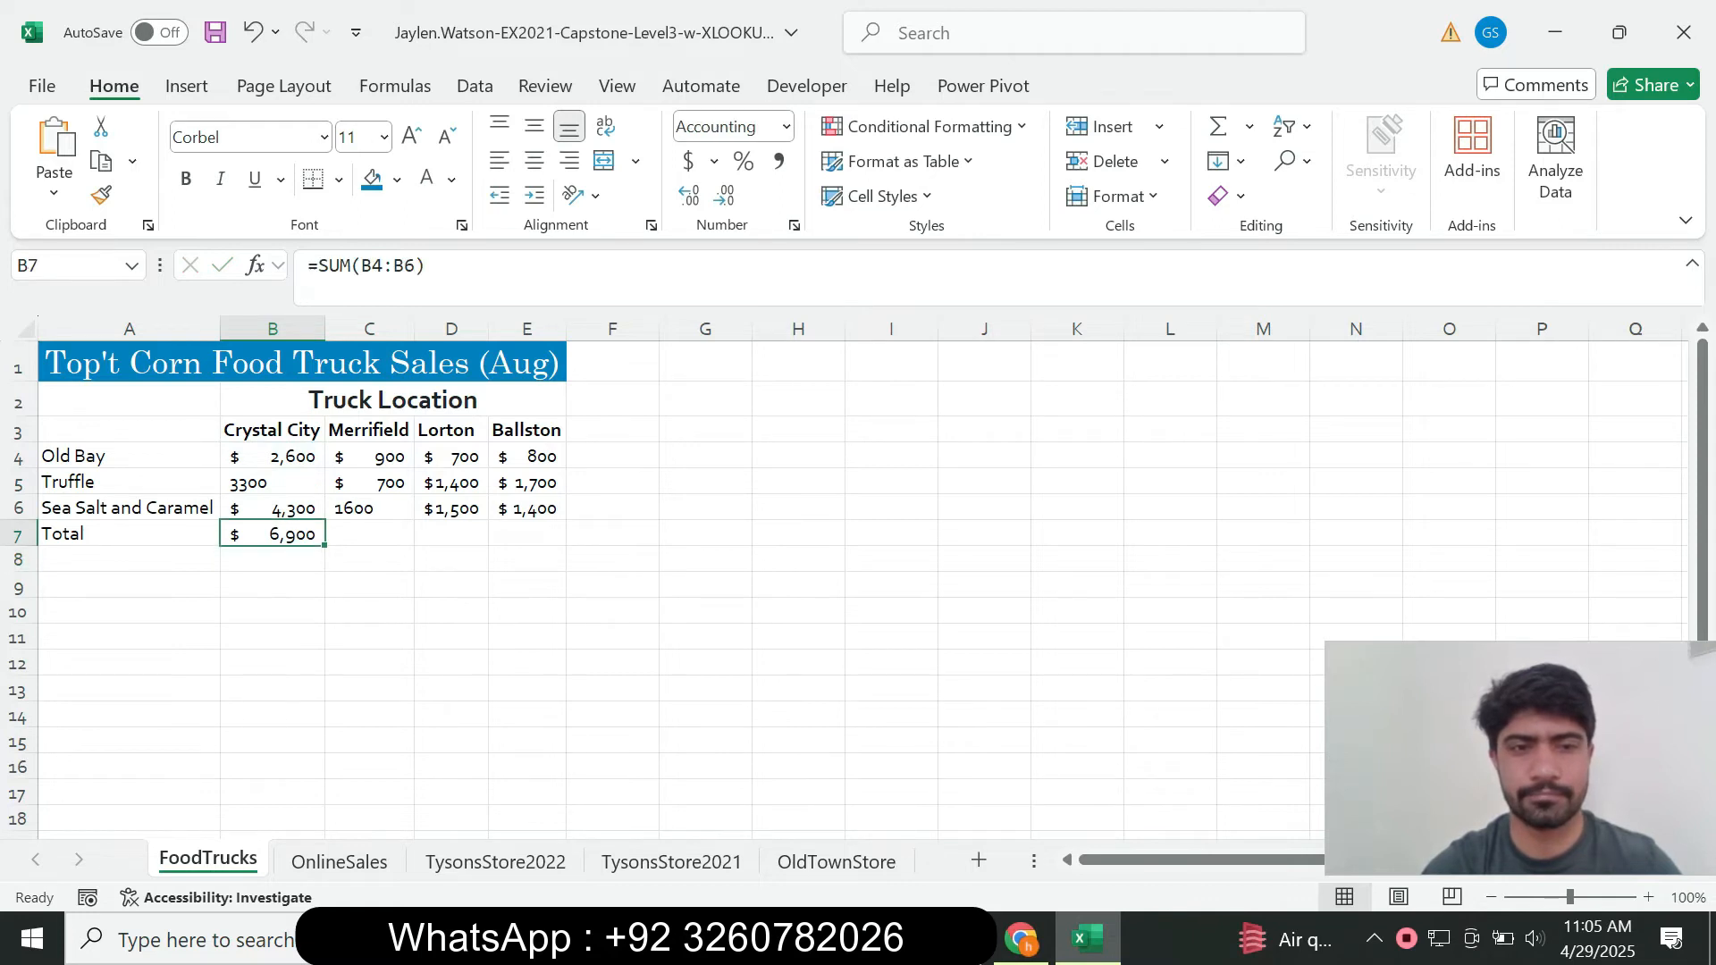
# Check off instruction 8c in SIMnet and AutoFill the SUM formula from B7 to cells C7:E7 in Excel.
pyautogui.click(1022, 938)
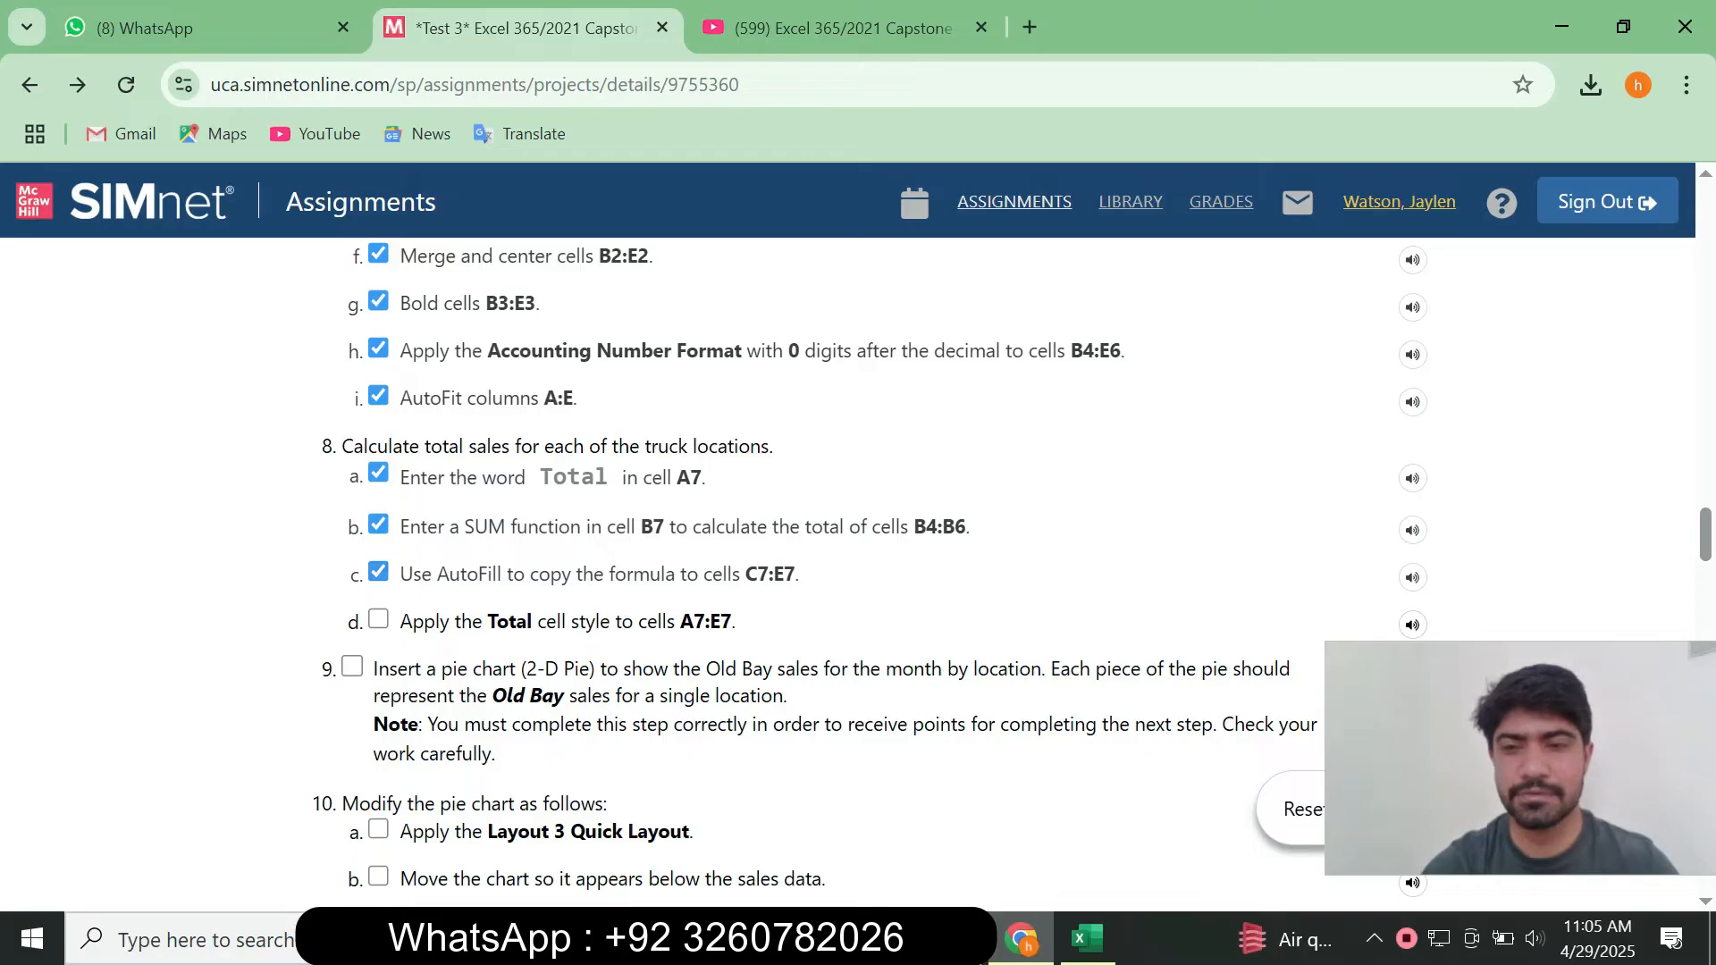
pyautogui.click(1087, 938)
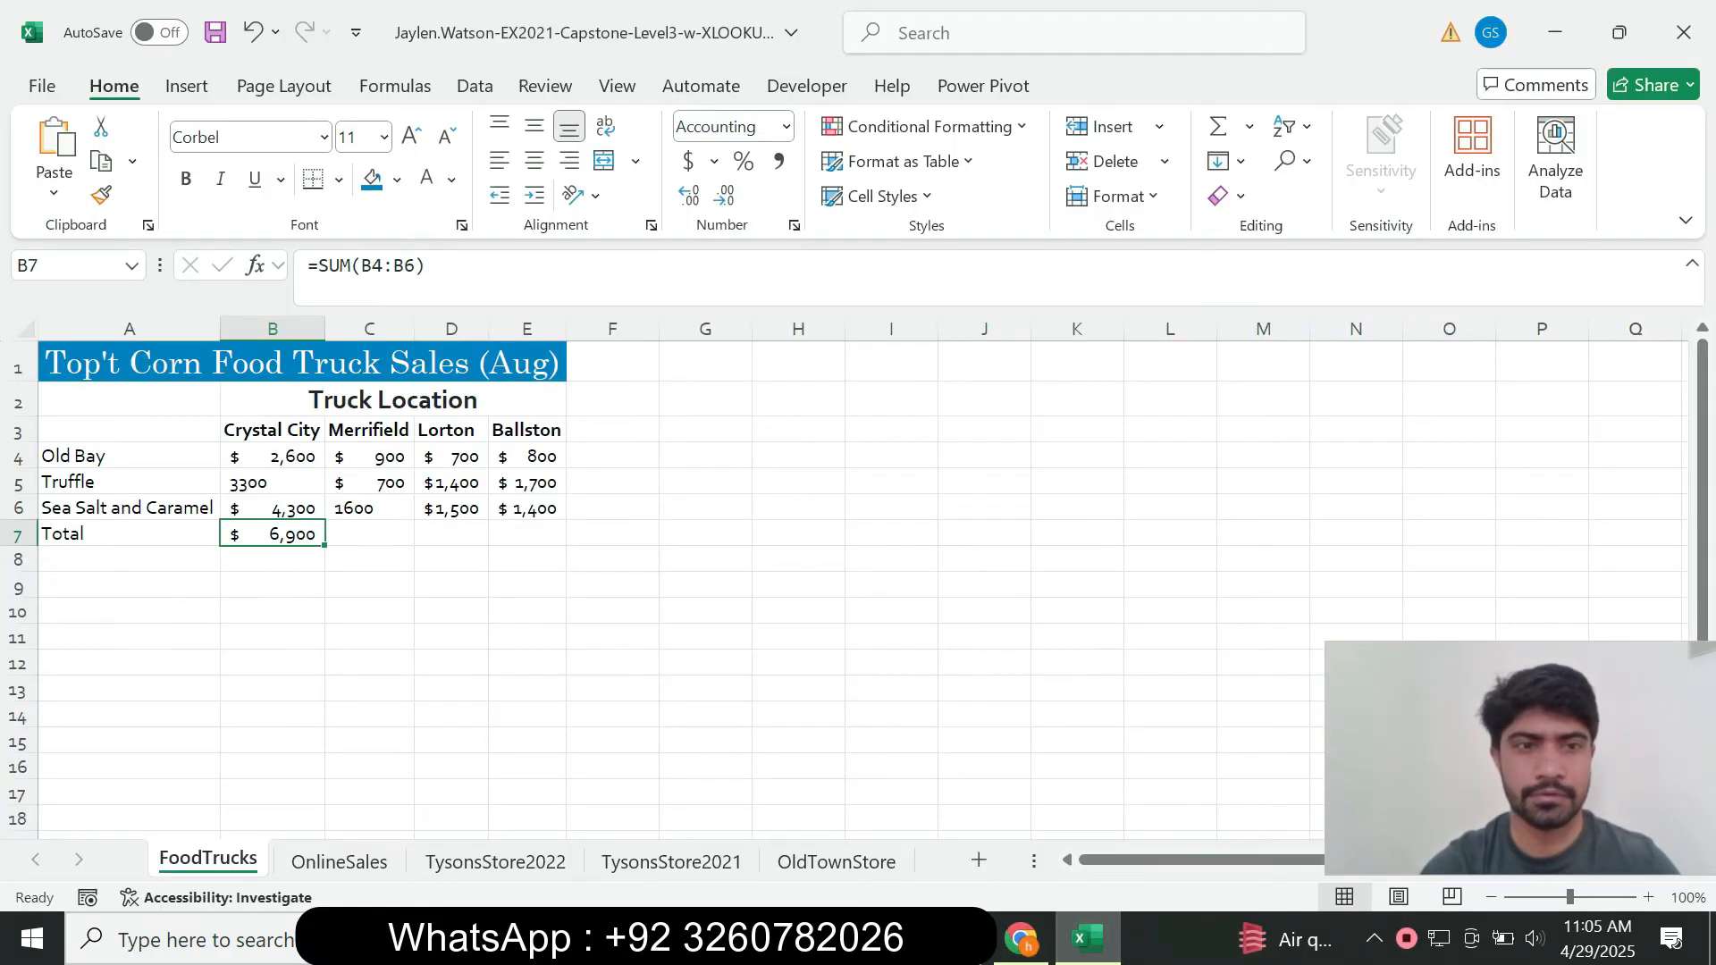
pyautogui.moveTo(324, 545); pyautogui.dragTo(527, 537)
# Check off instruction 8d in SIMnet and apply the Total cell style to cells A7:E7 in Excel.
pyautogui.click(1022, 939)
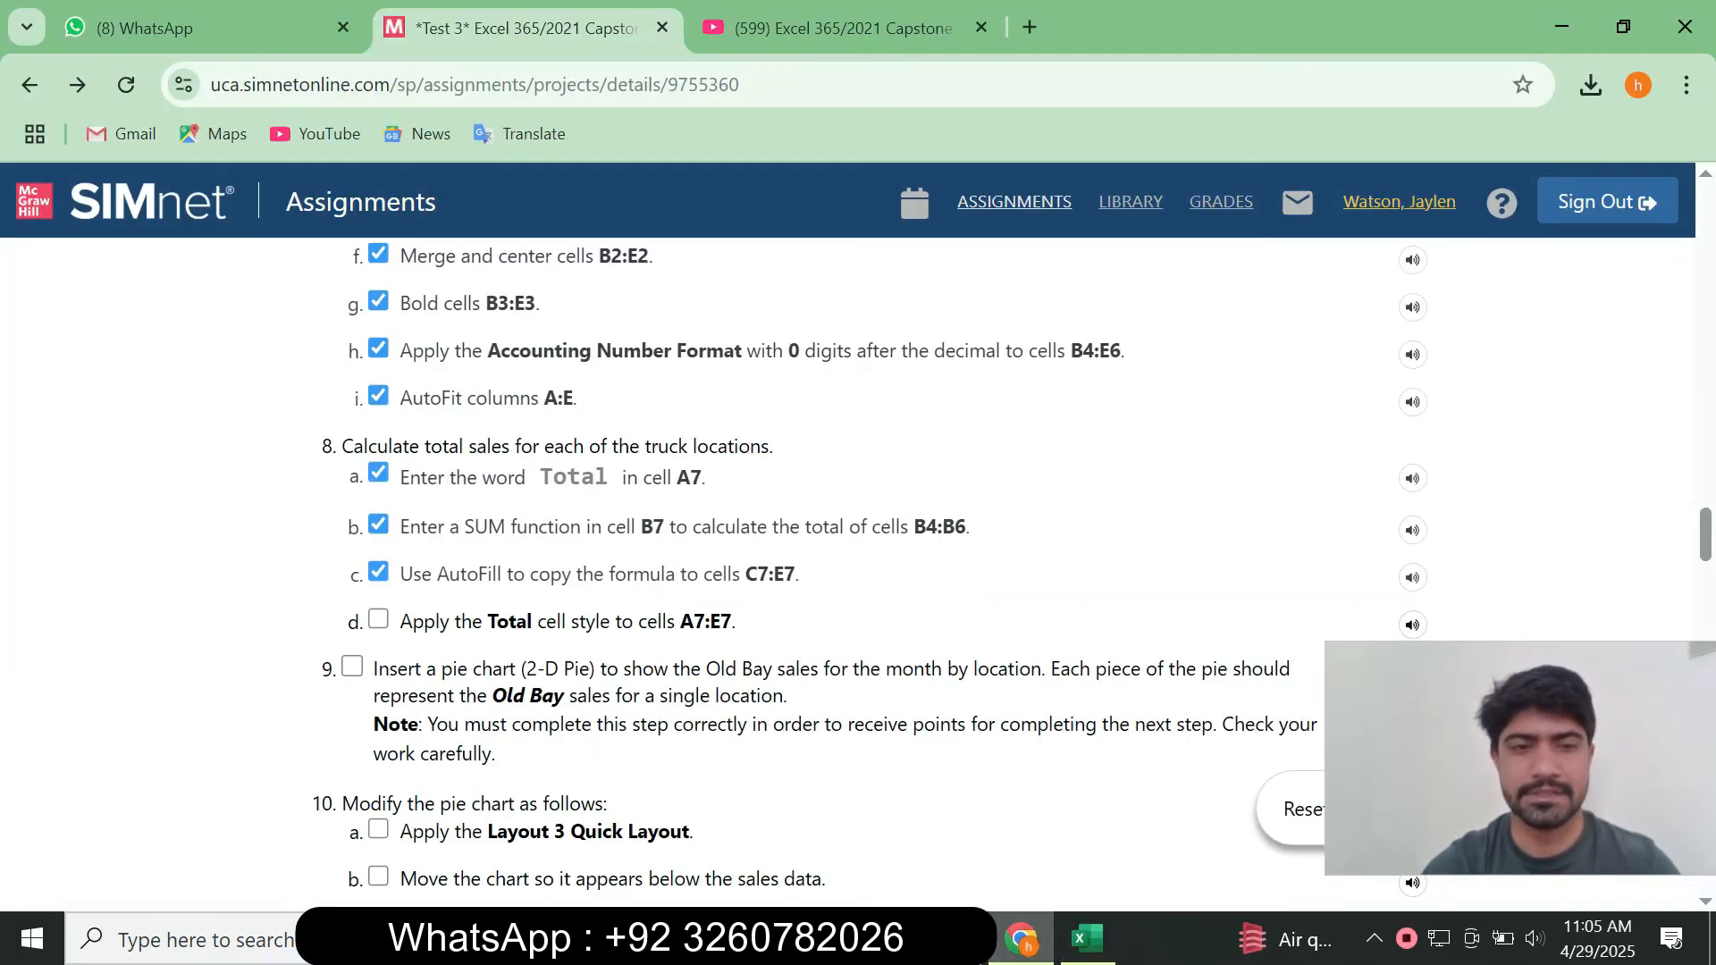
pyautogui.click(378, 620)
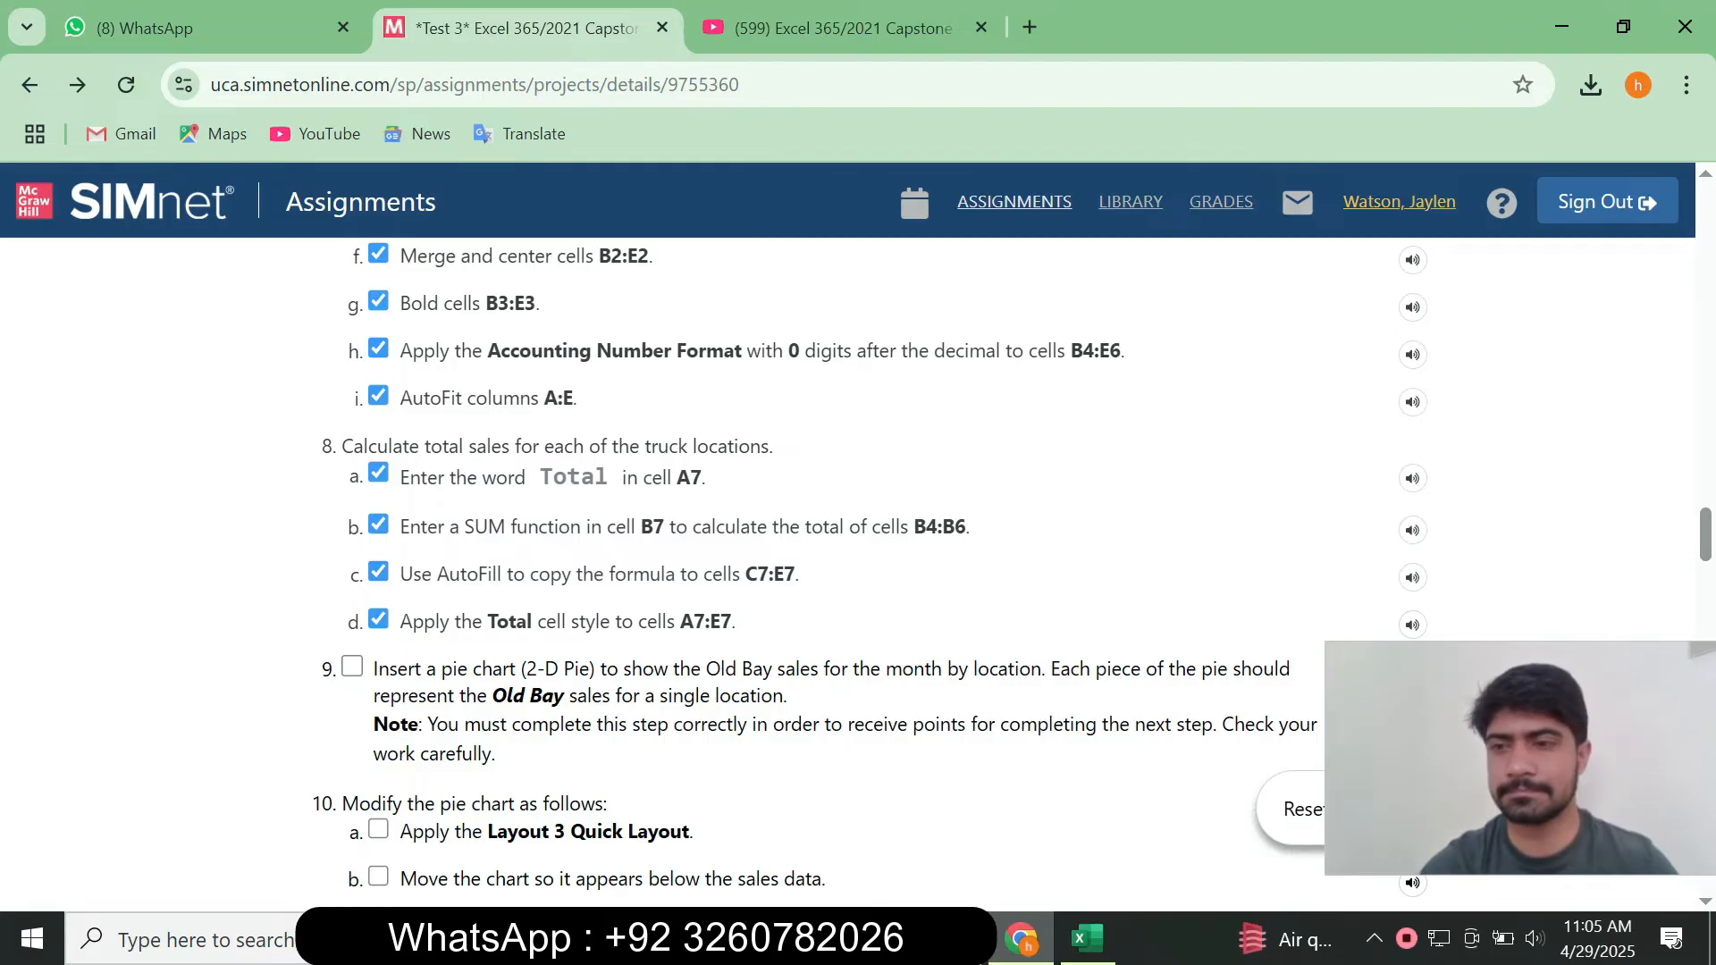
pyautogui.scroll(-2, 858, 572)
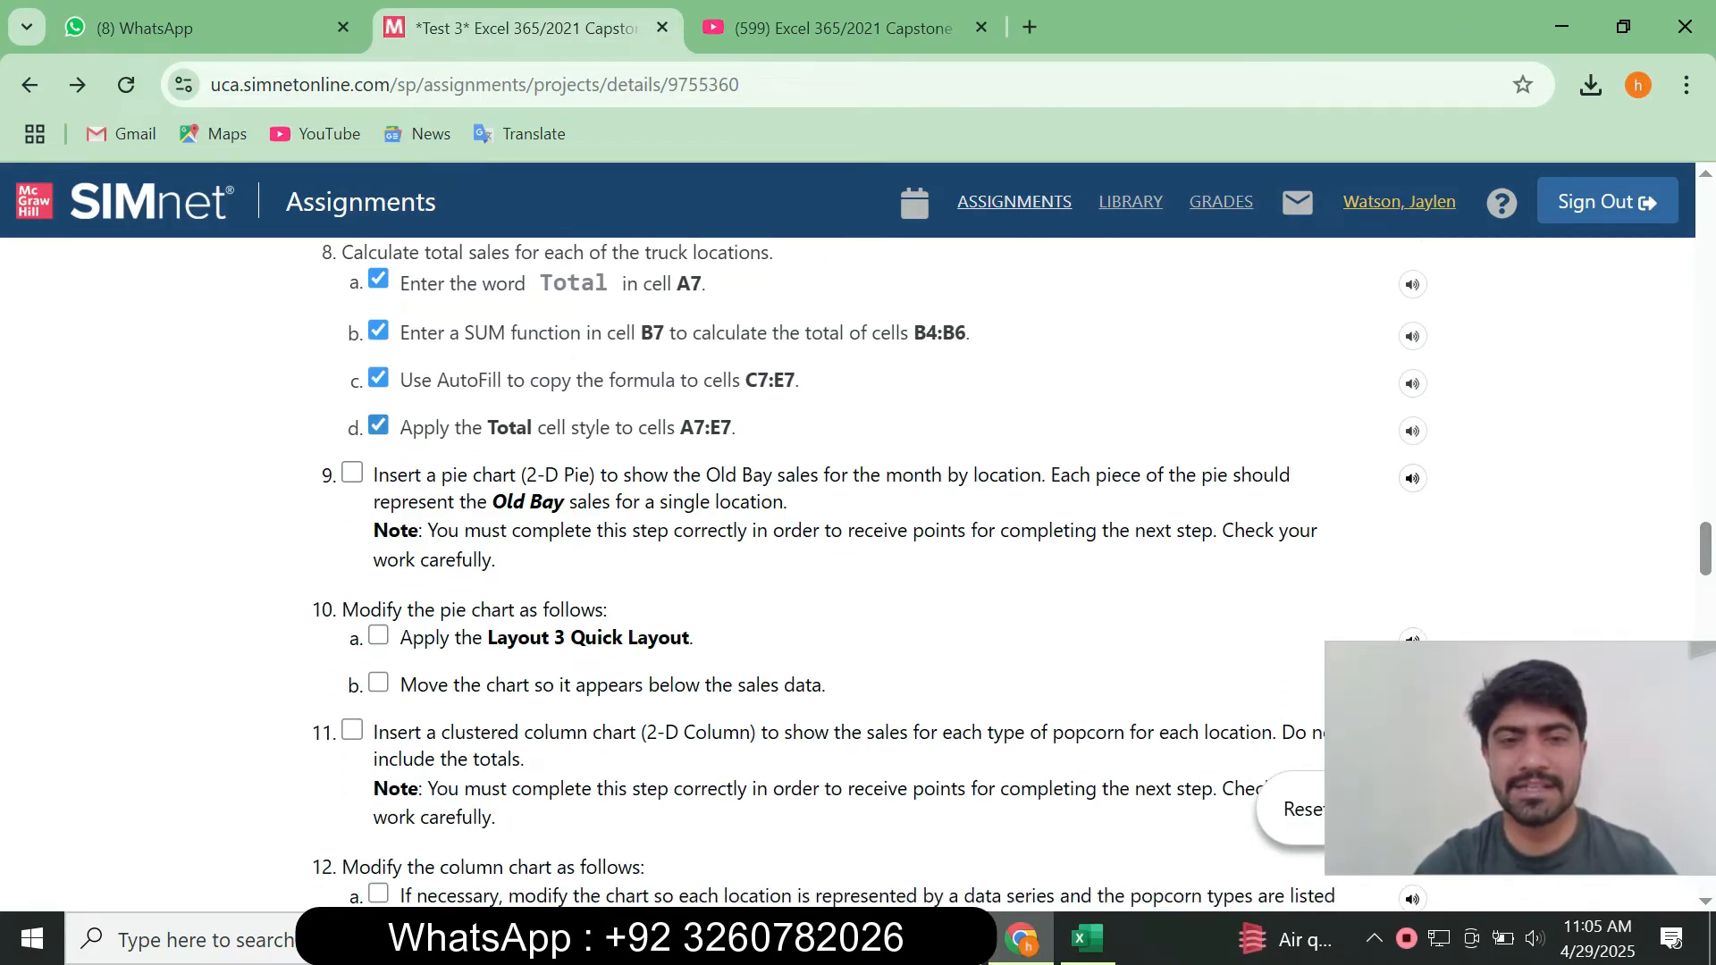
pyautogui.moveTo(679, 428); pyautogui.dragTo(735, 428)
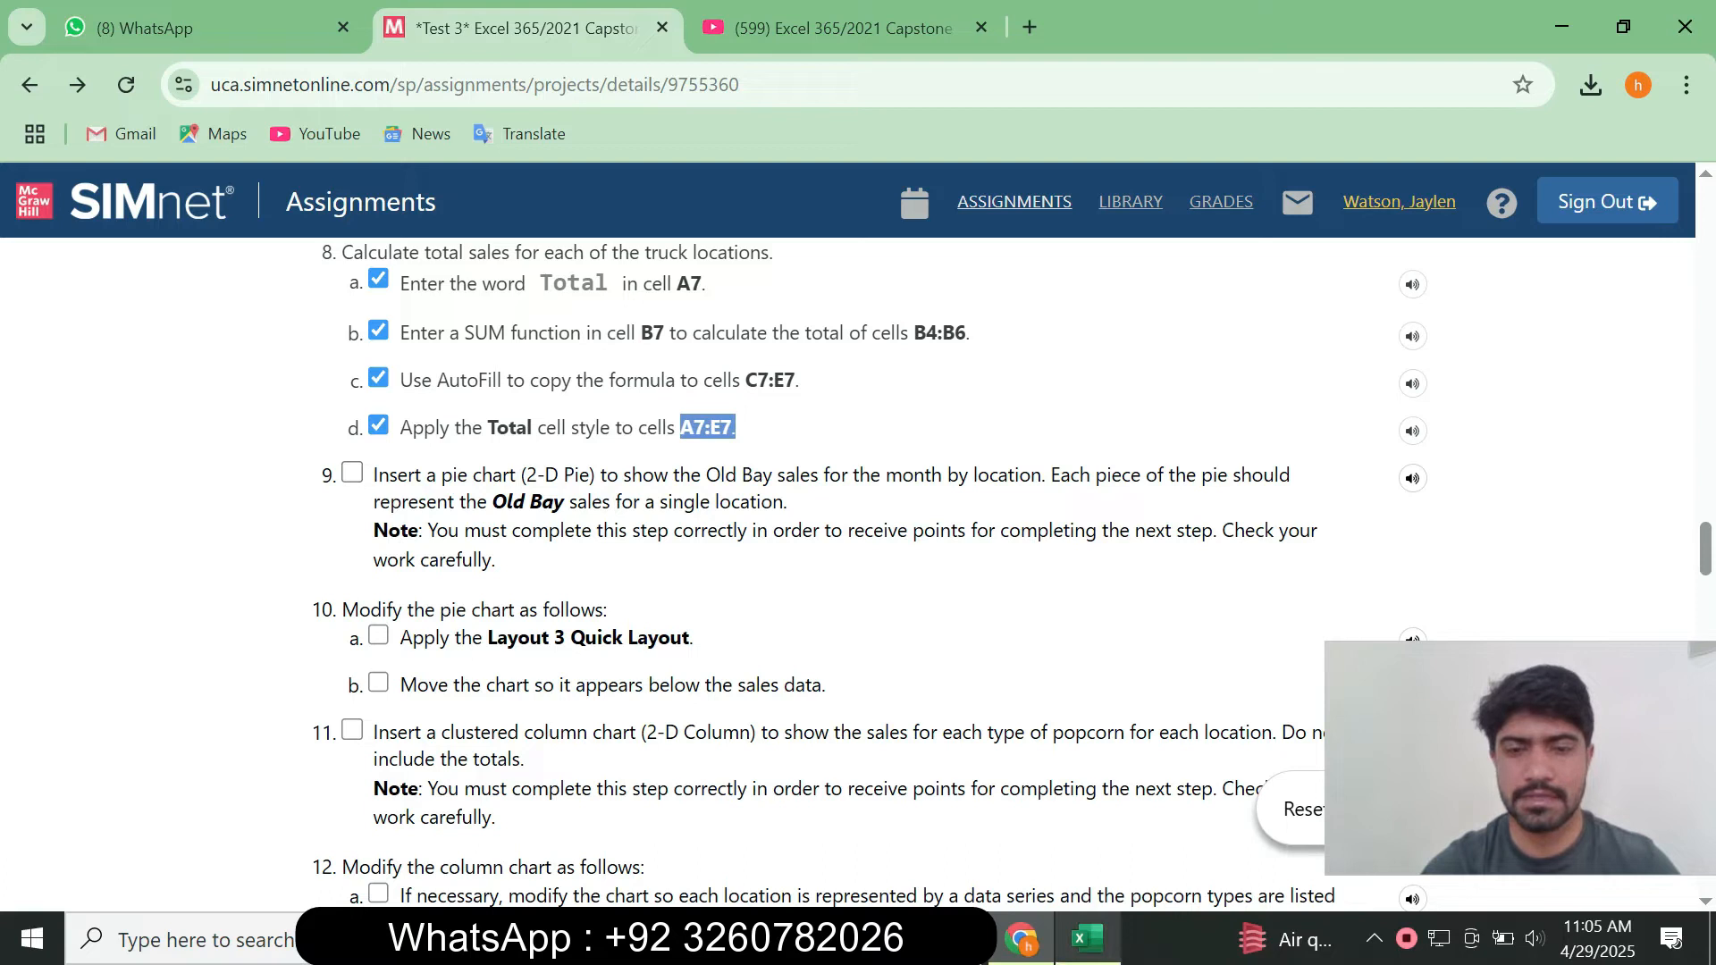
pyautogui.click(1087, 937)
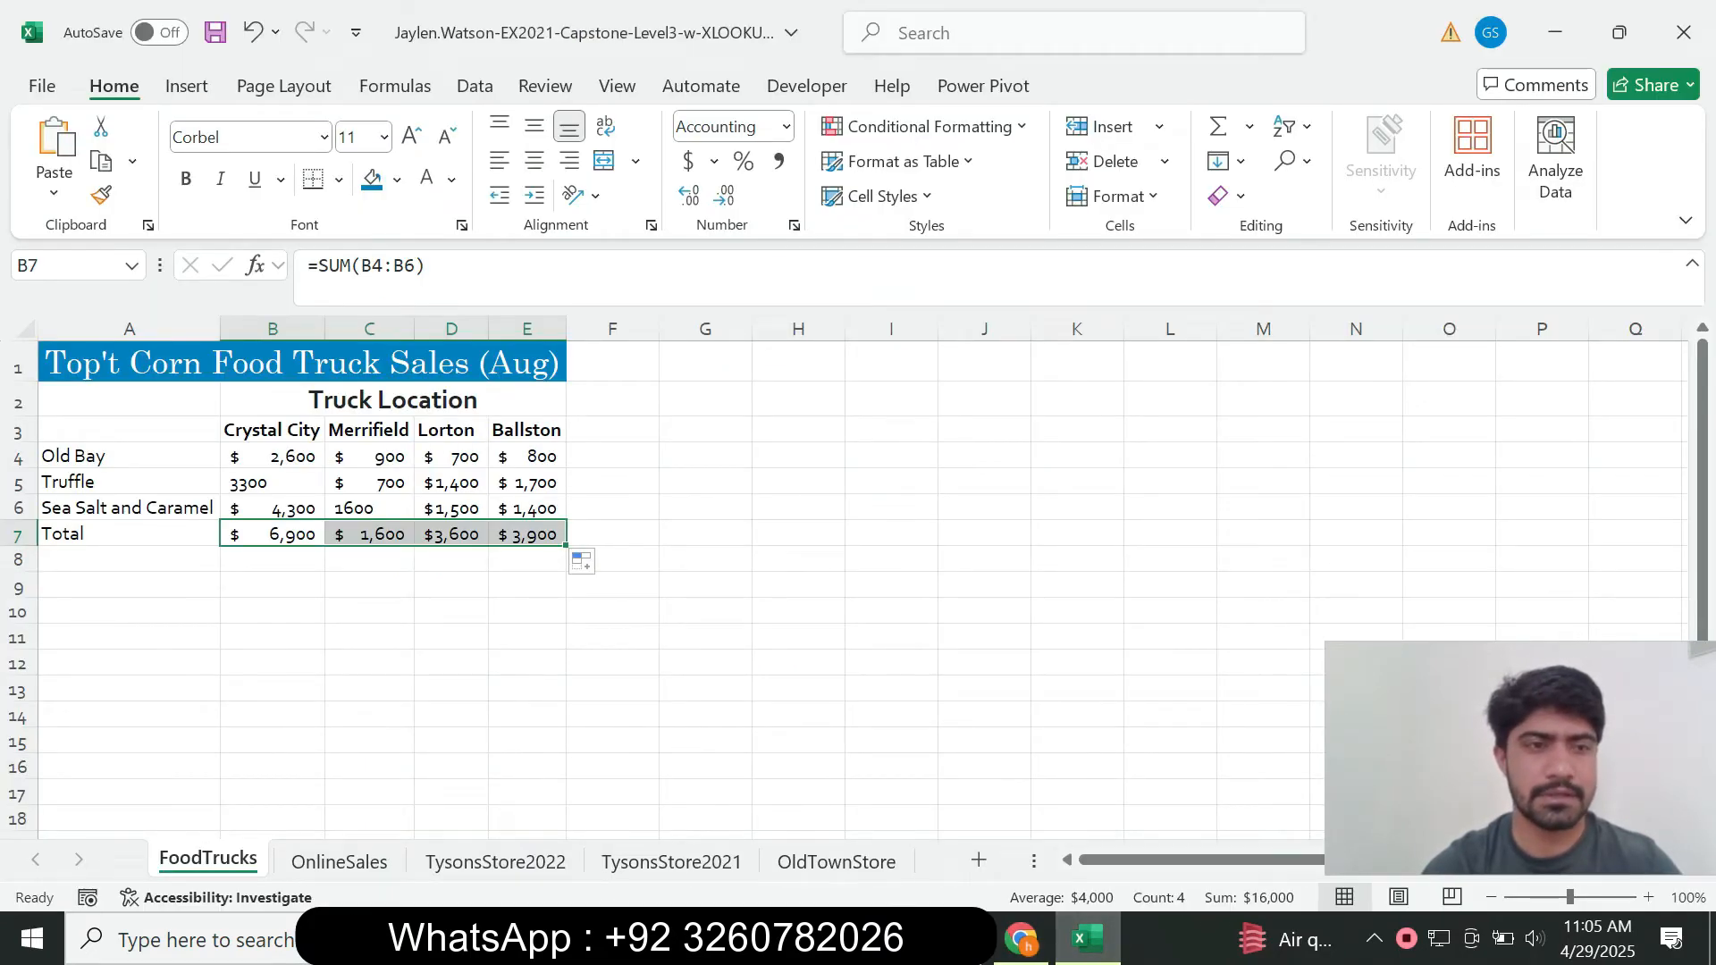
pyautogui.click(129, 534)
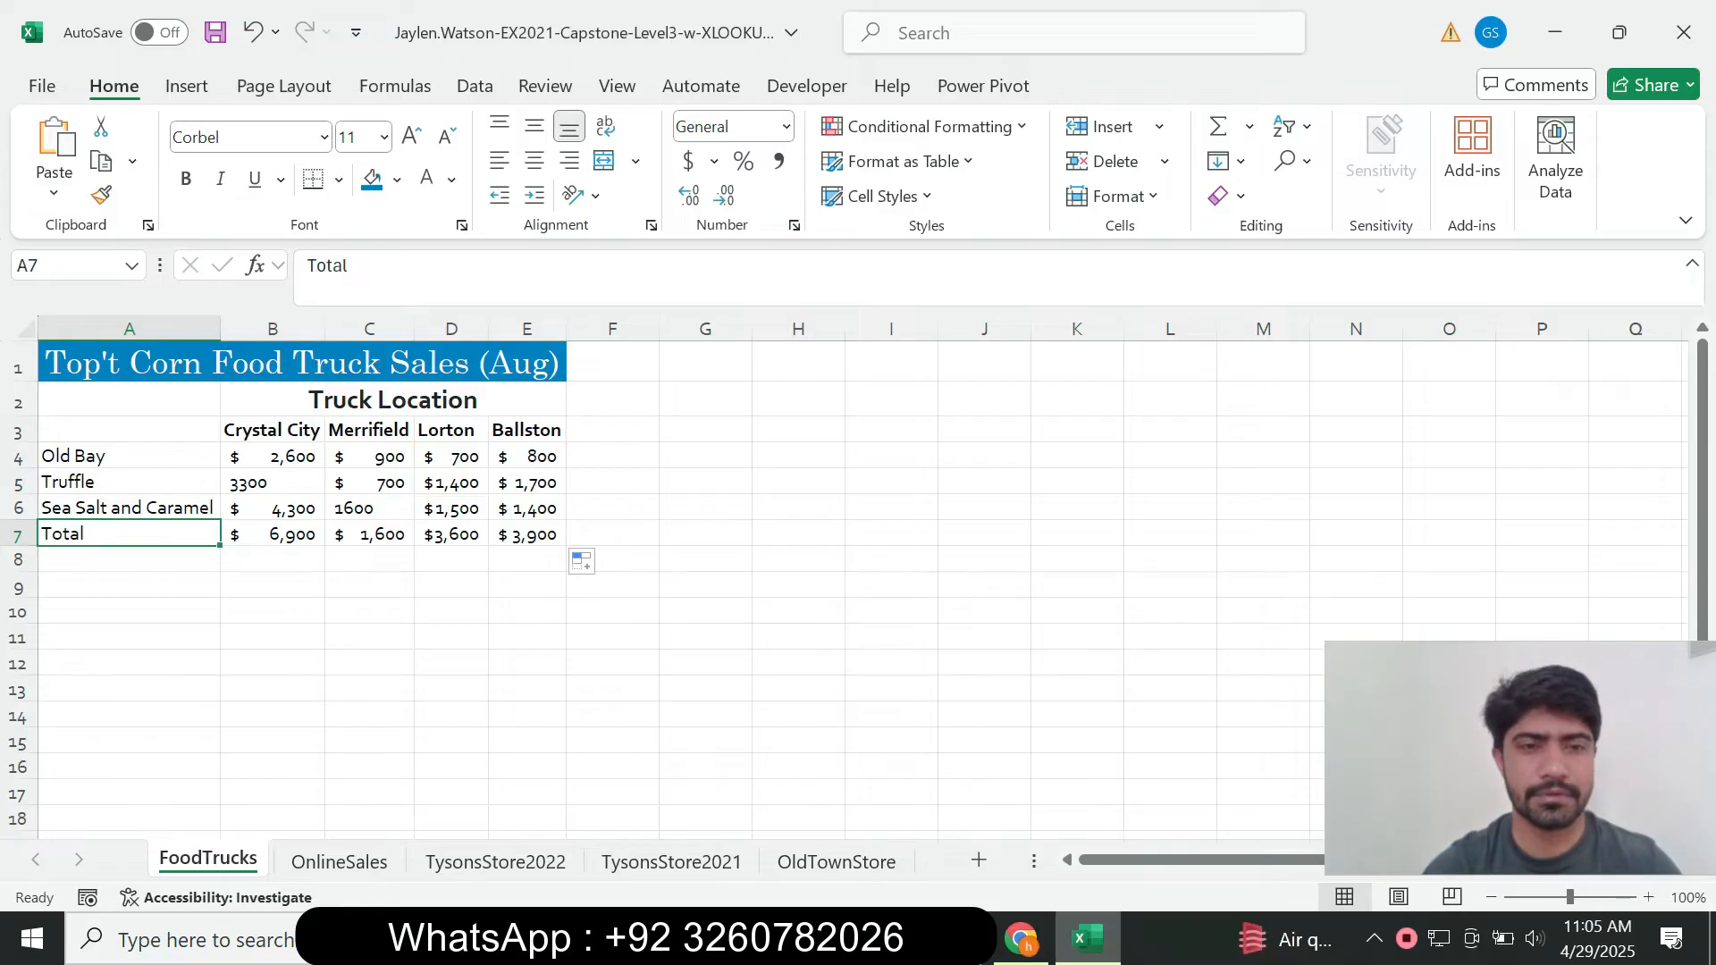
pyautogui.moveTo(129, 534); pyautogui.dragTo(527, 534)
pyautogui.click(1020, 937)
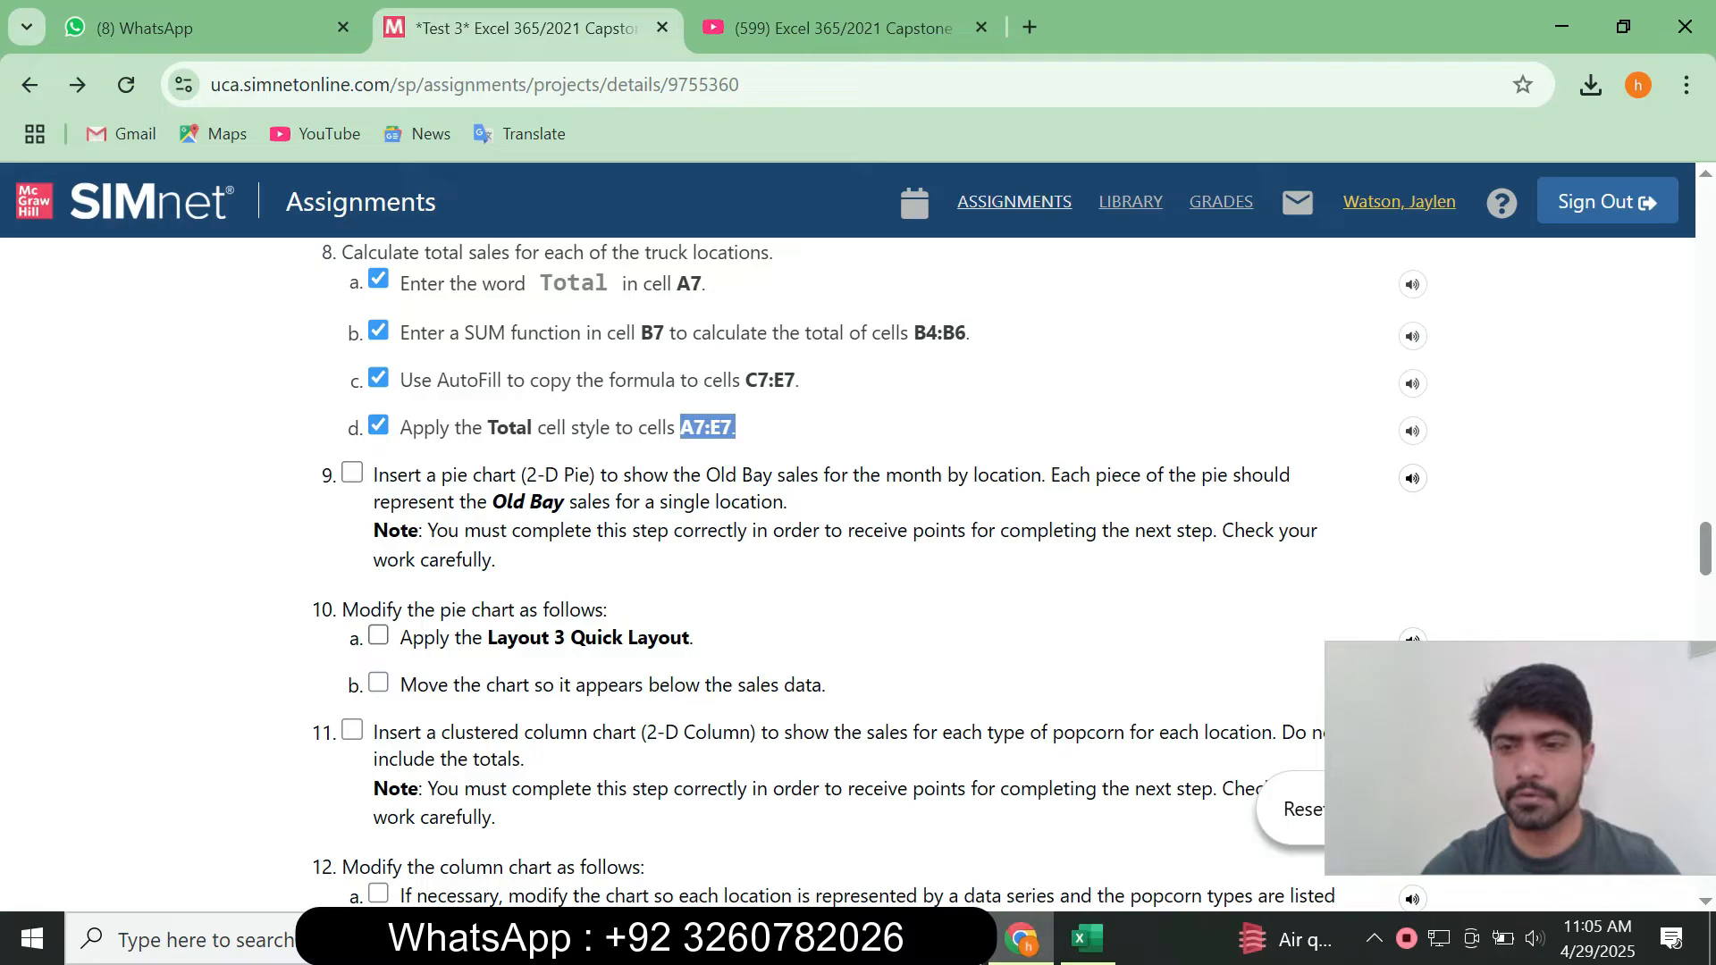
pyautogui.click(1087, 937)
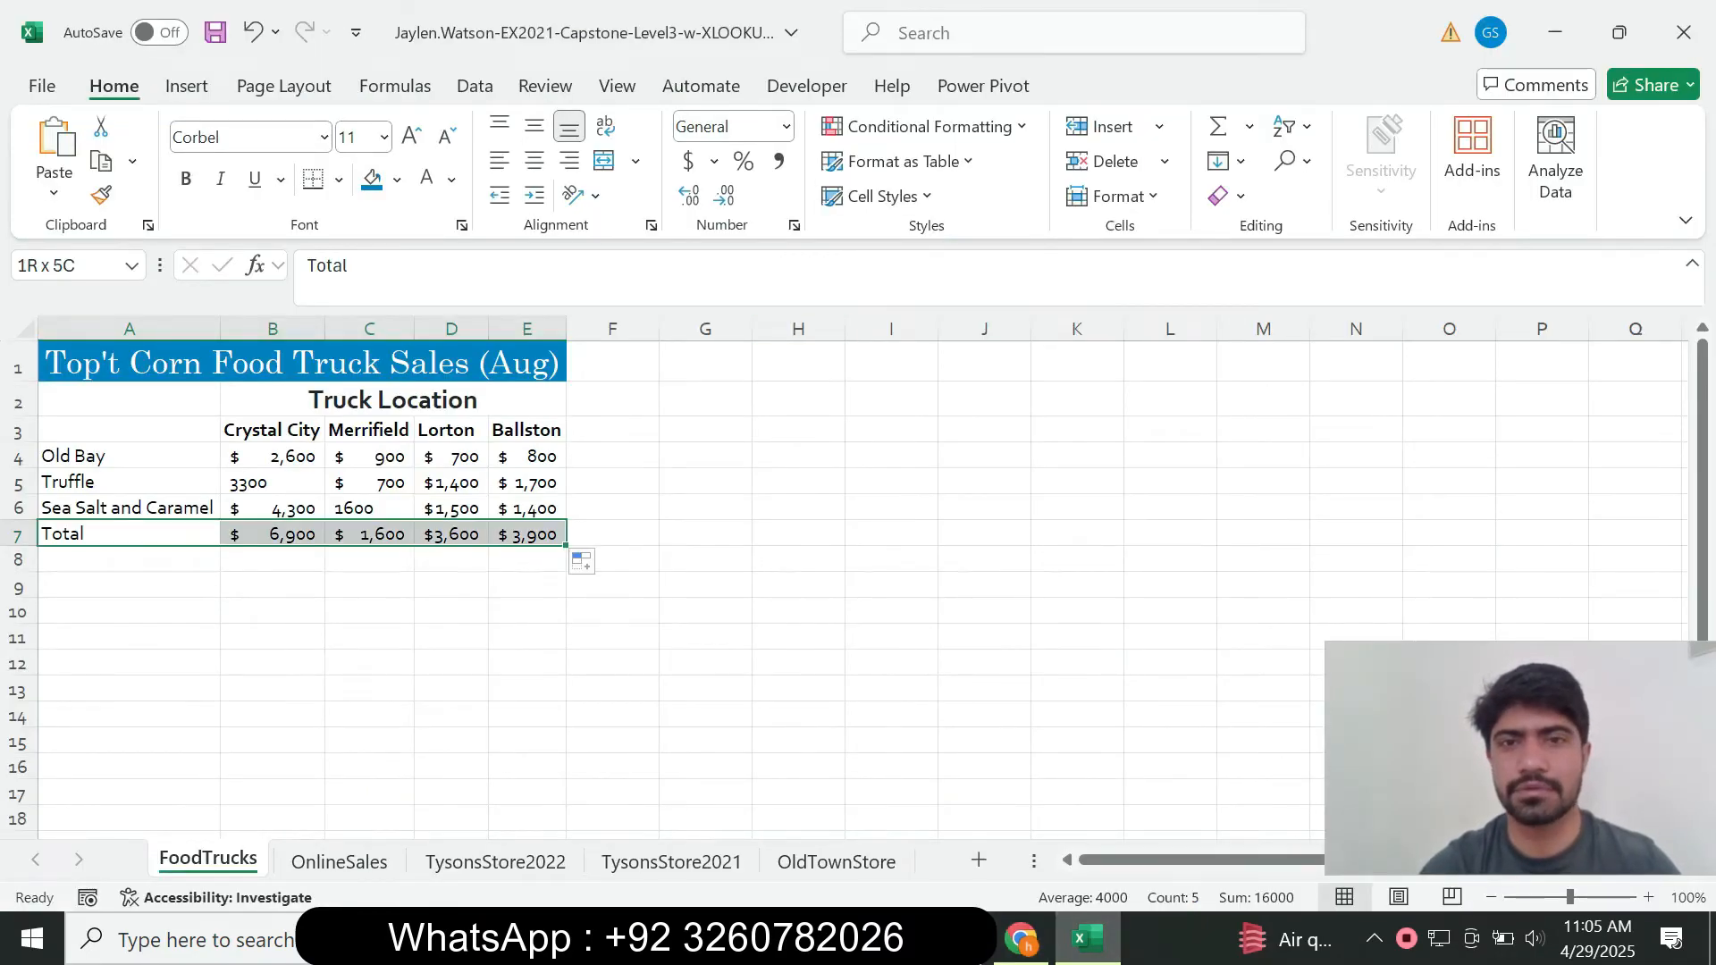
pyautogui.click(876, 196)
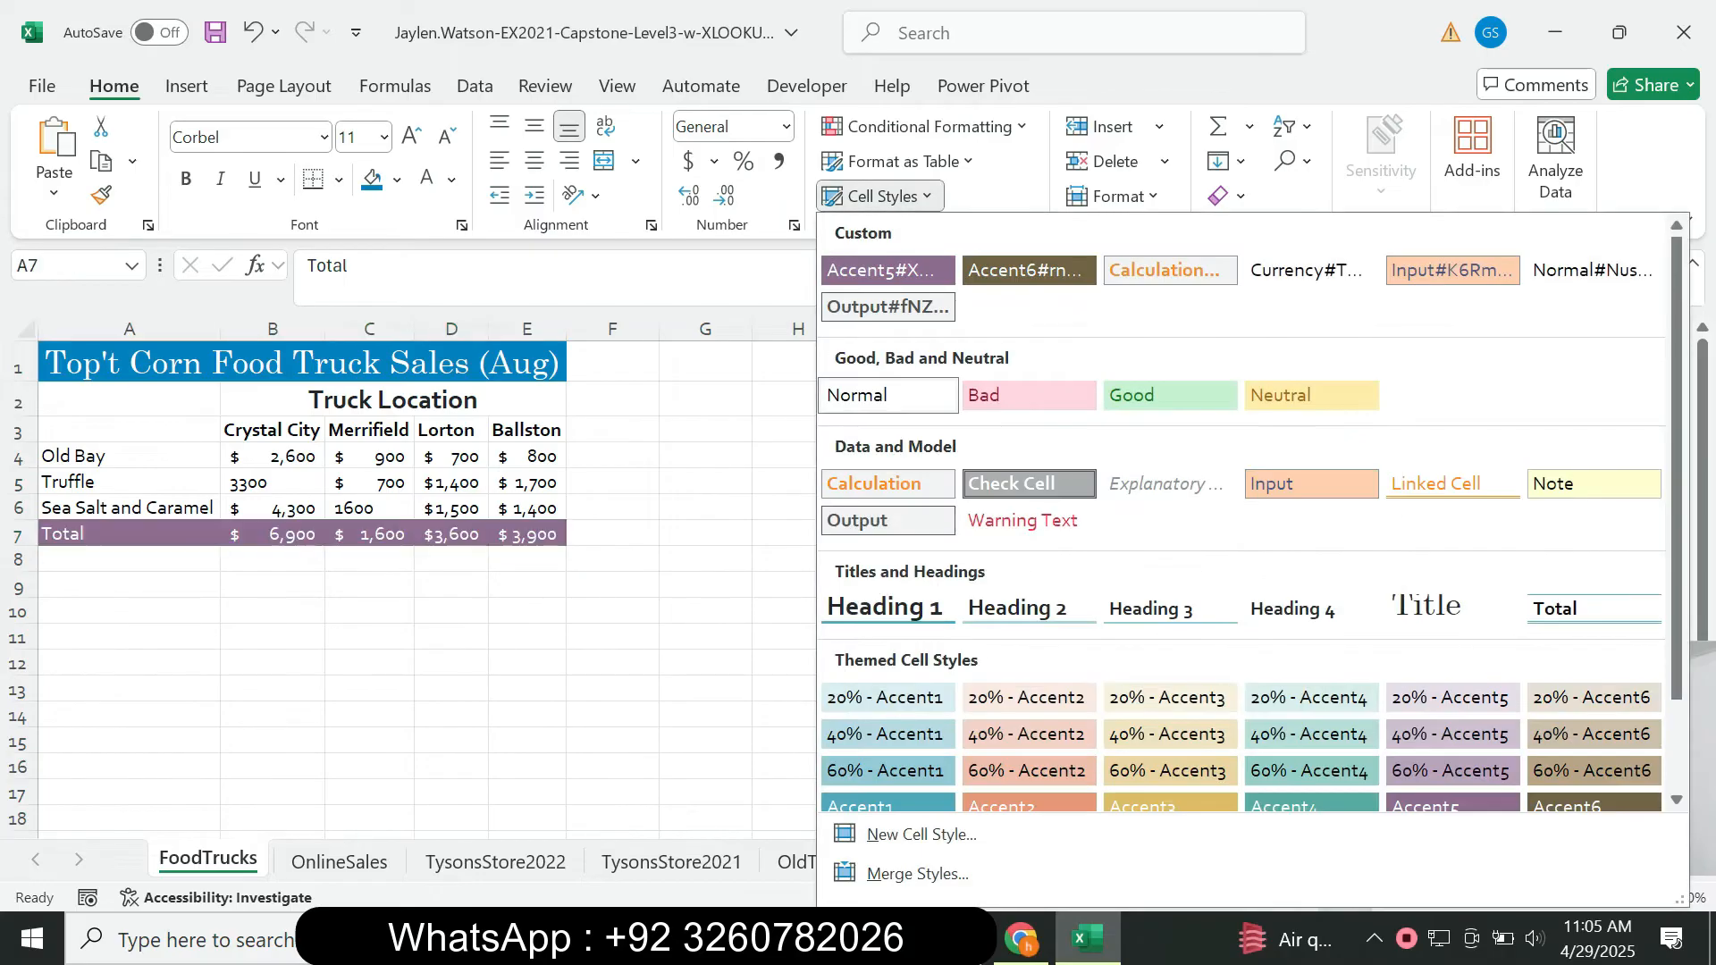
pyautogui.click(1594, 608)
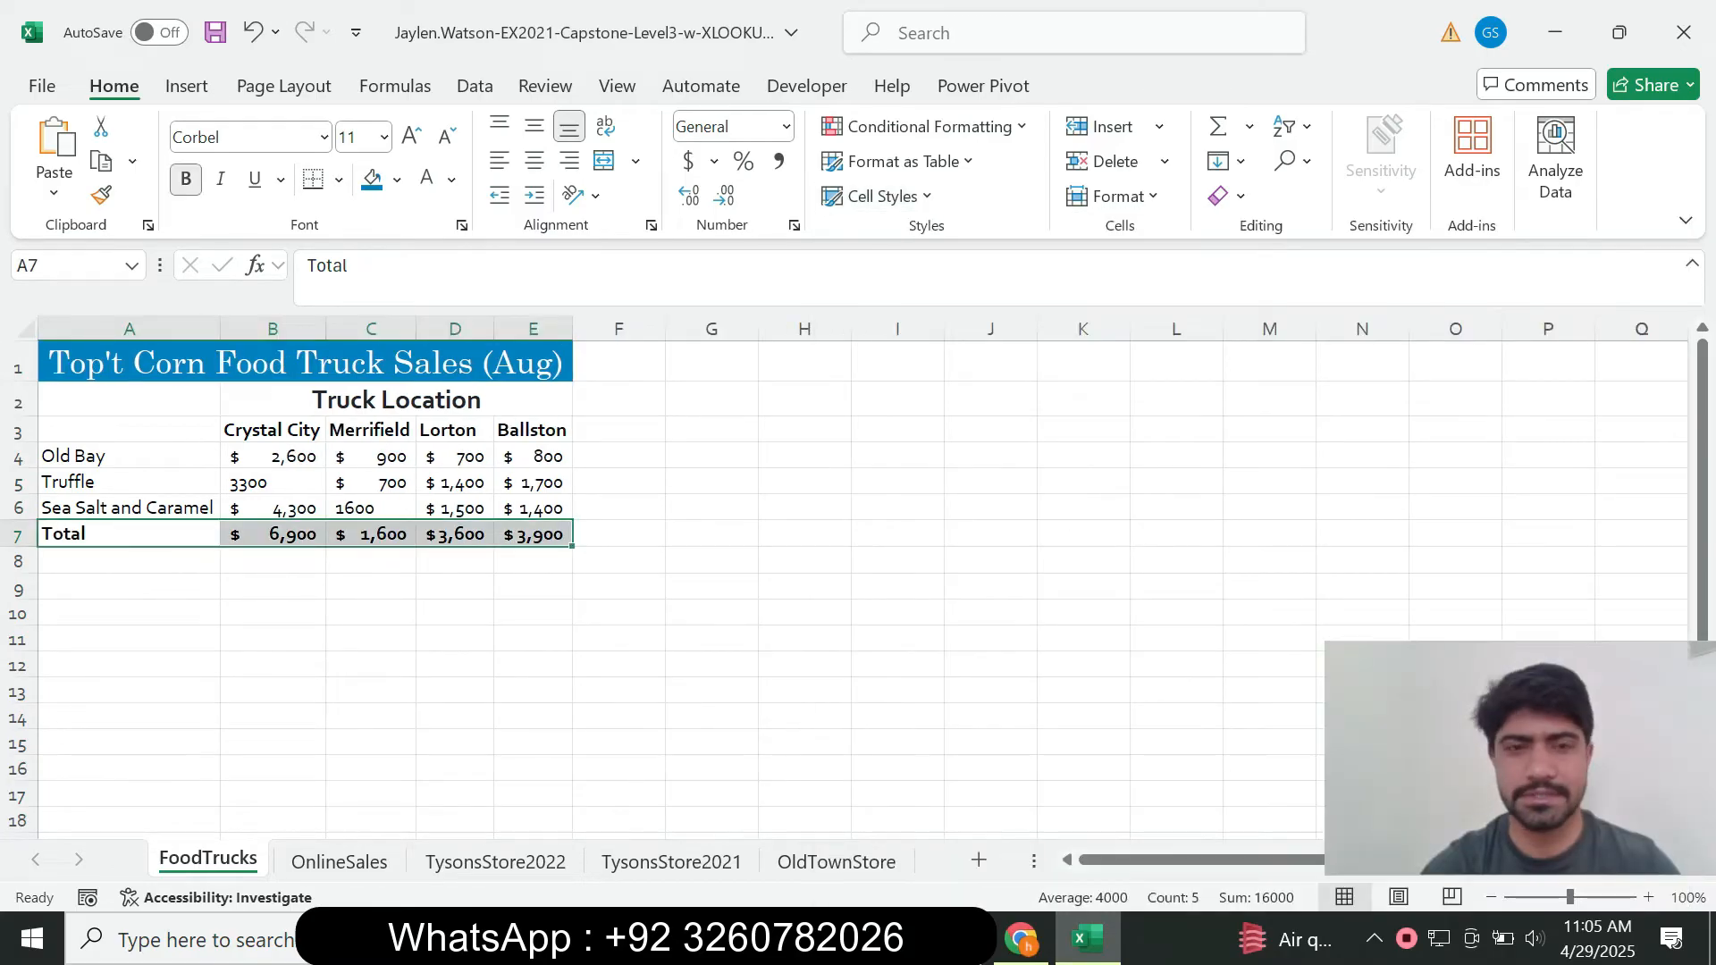
# Check off instruction 9 in SIMnet and insert a 2-D pie chart of the Old Bay sales by location from cells A3:E4 in Excel.
pyautogui.moveTo(1022, 938)
pyautogui.click(1019, 804)
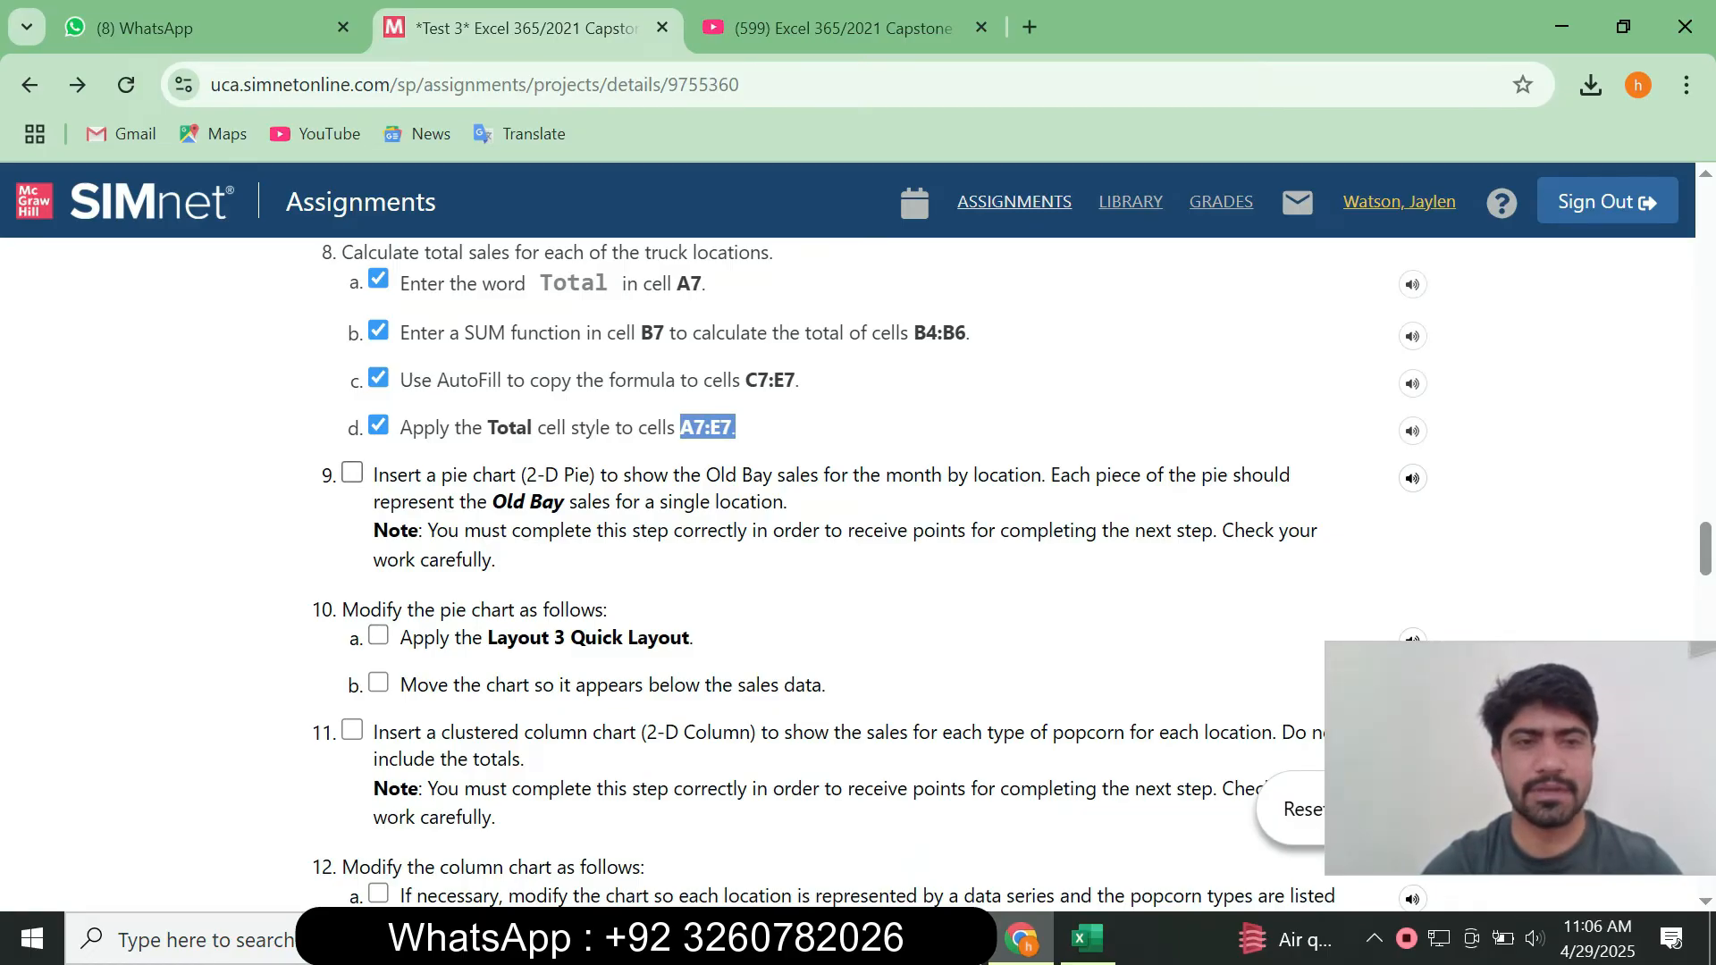
pyautogui.click(352, 473)
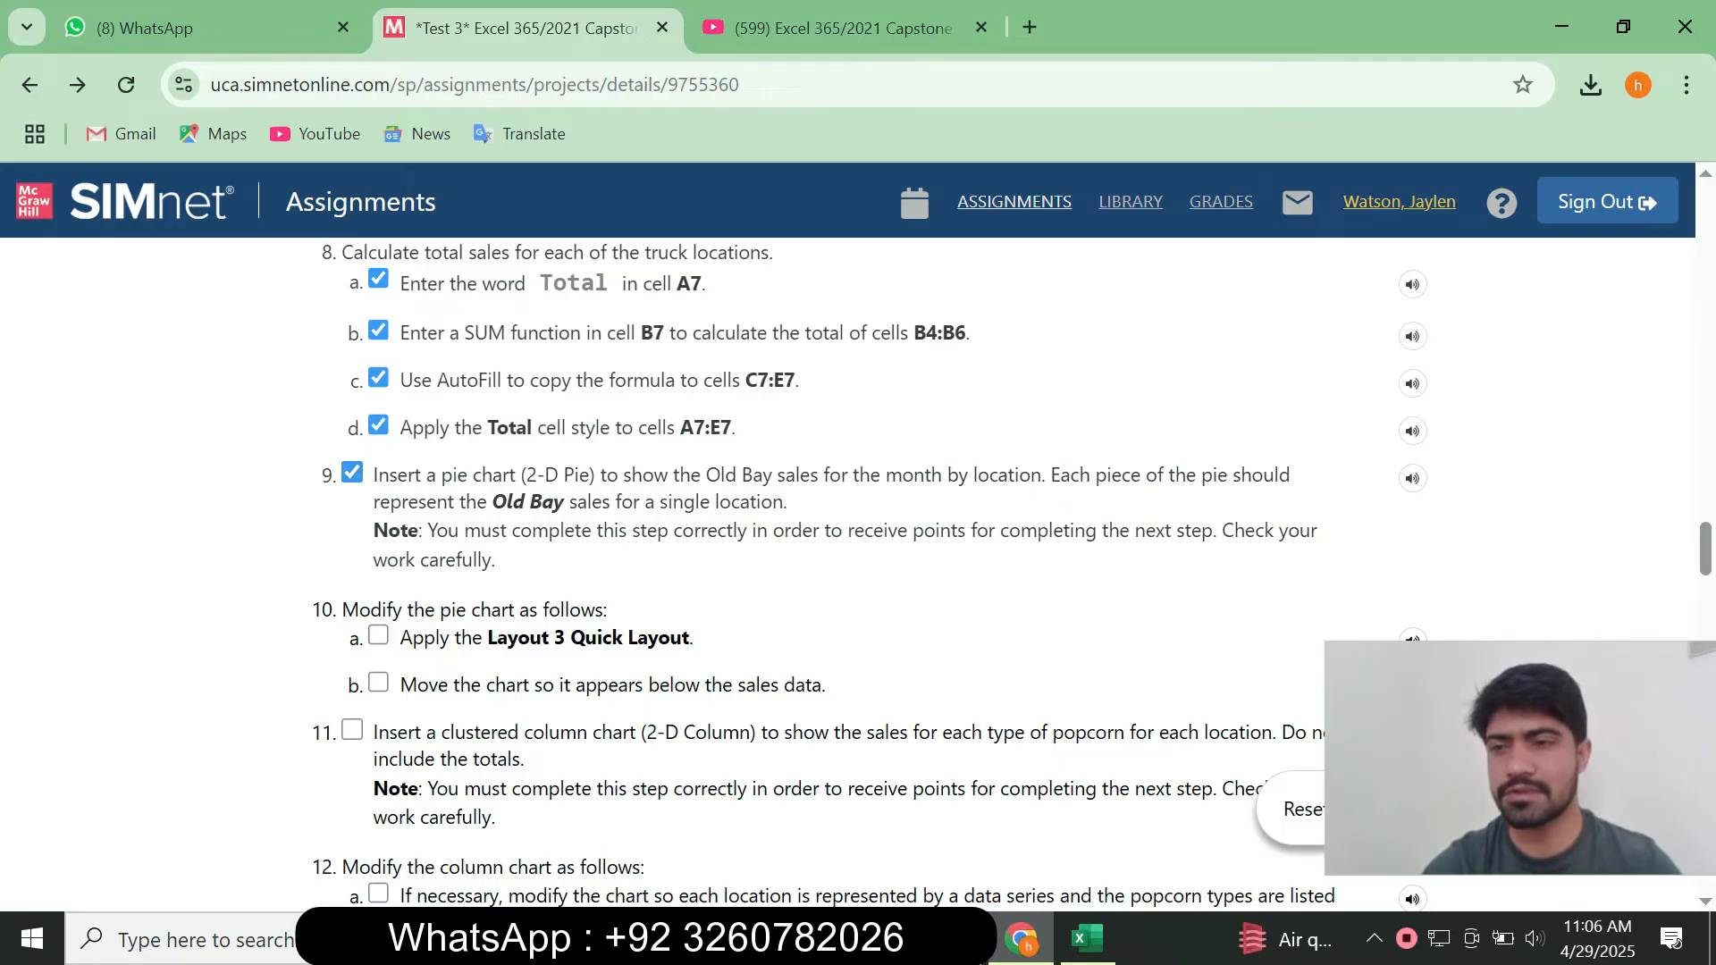
pyautogui.scroll(-1, 872, 574)
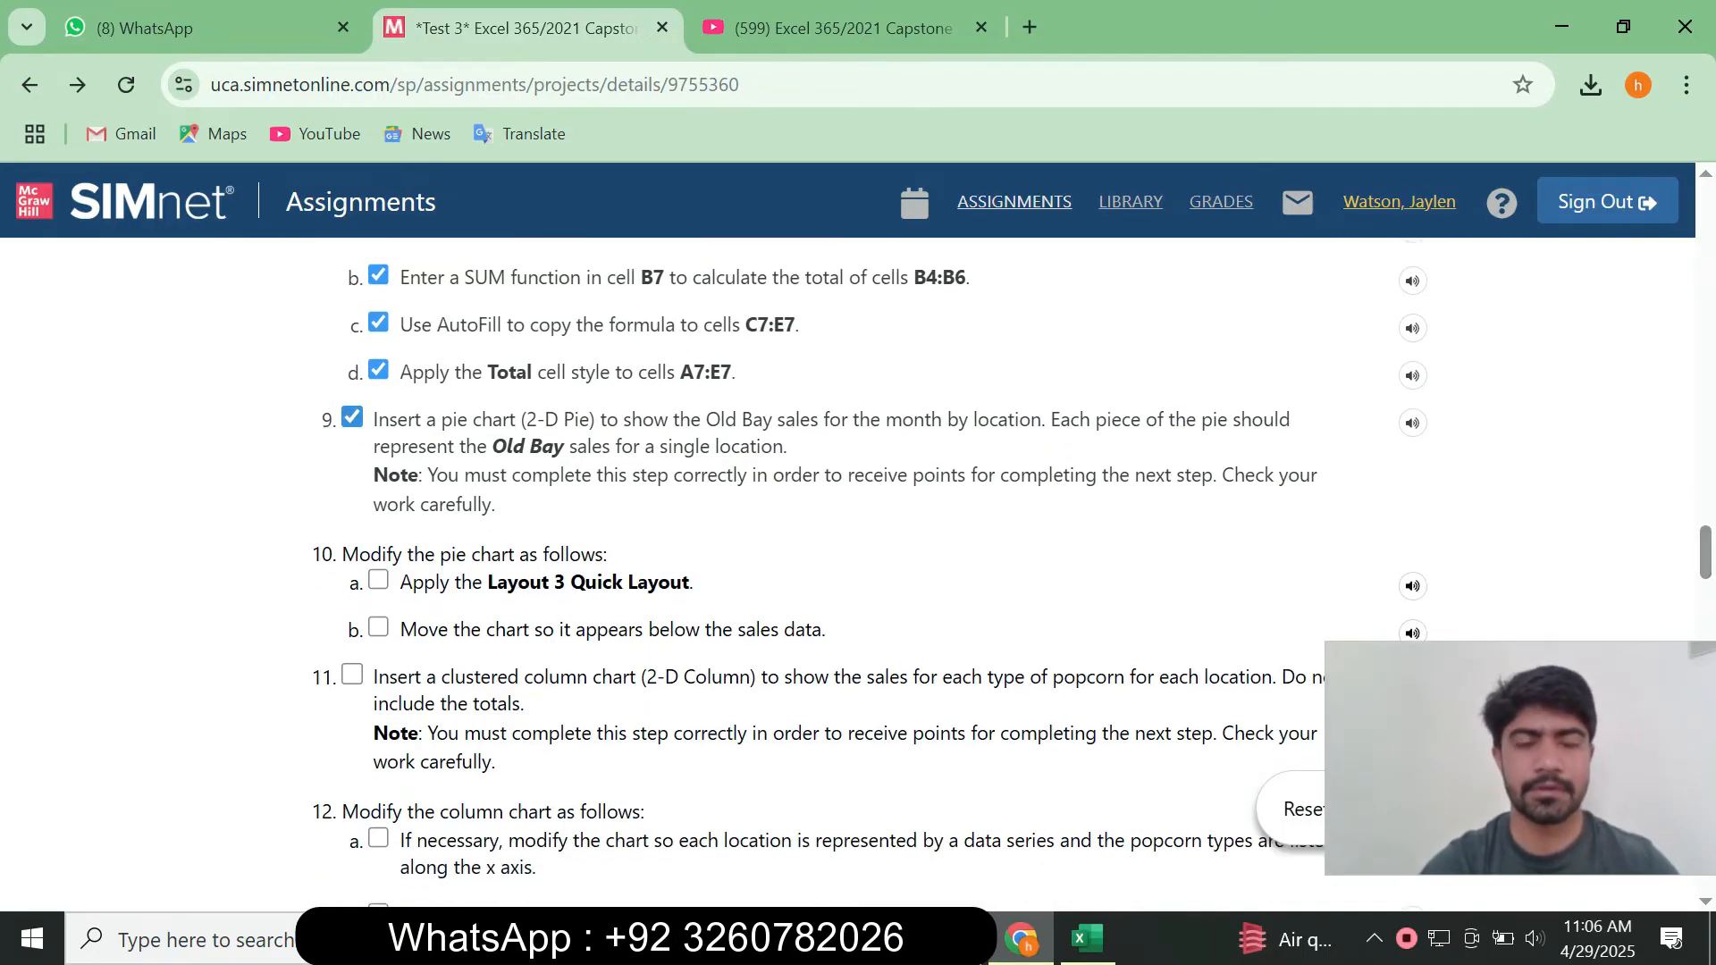
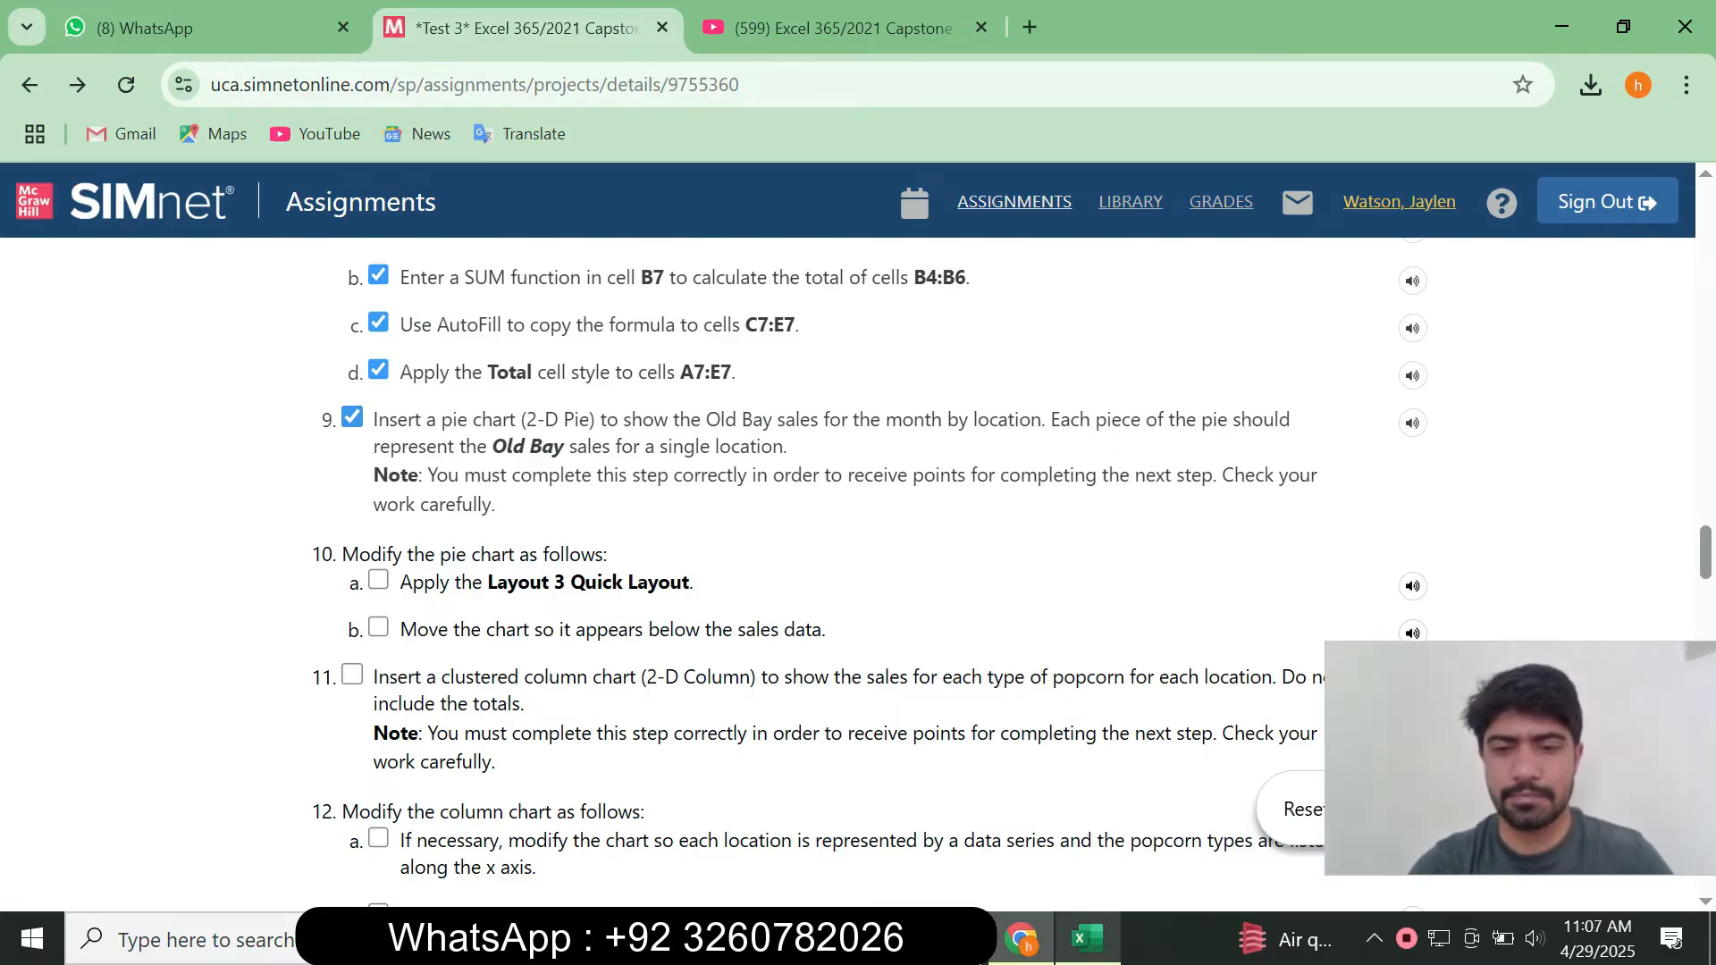
pyautogui.click(1087, 938)
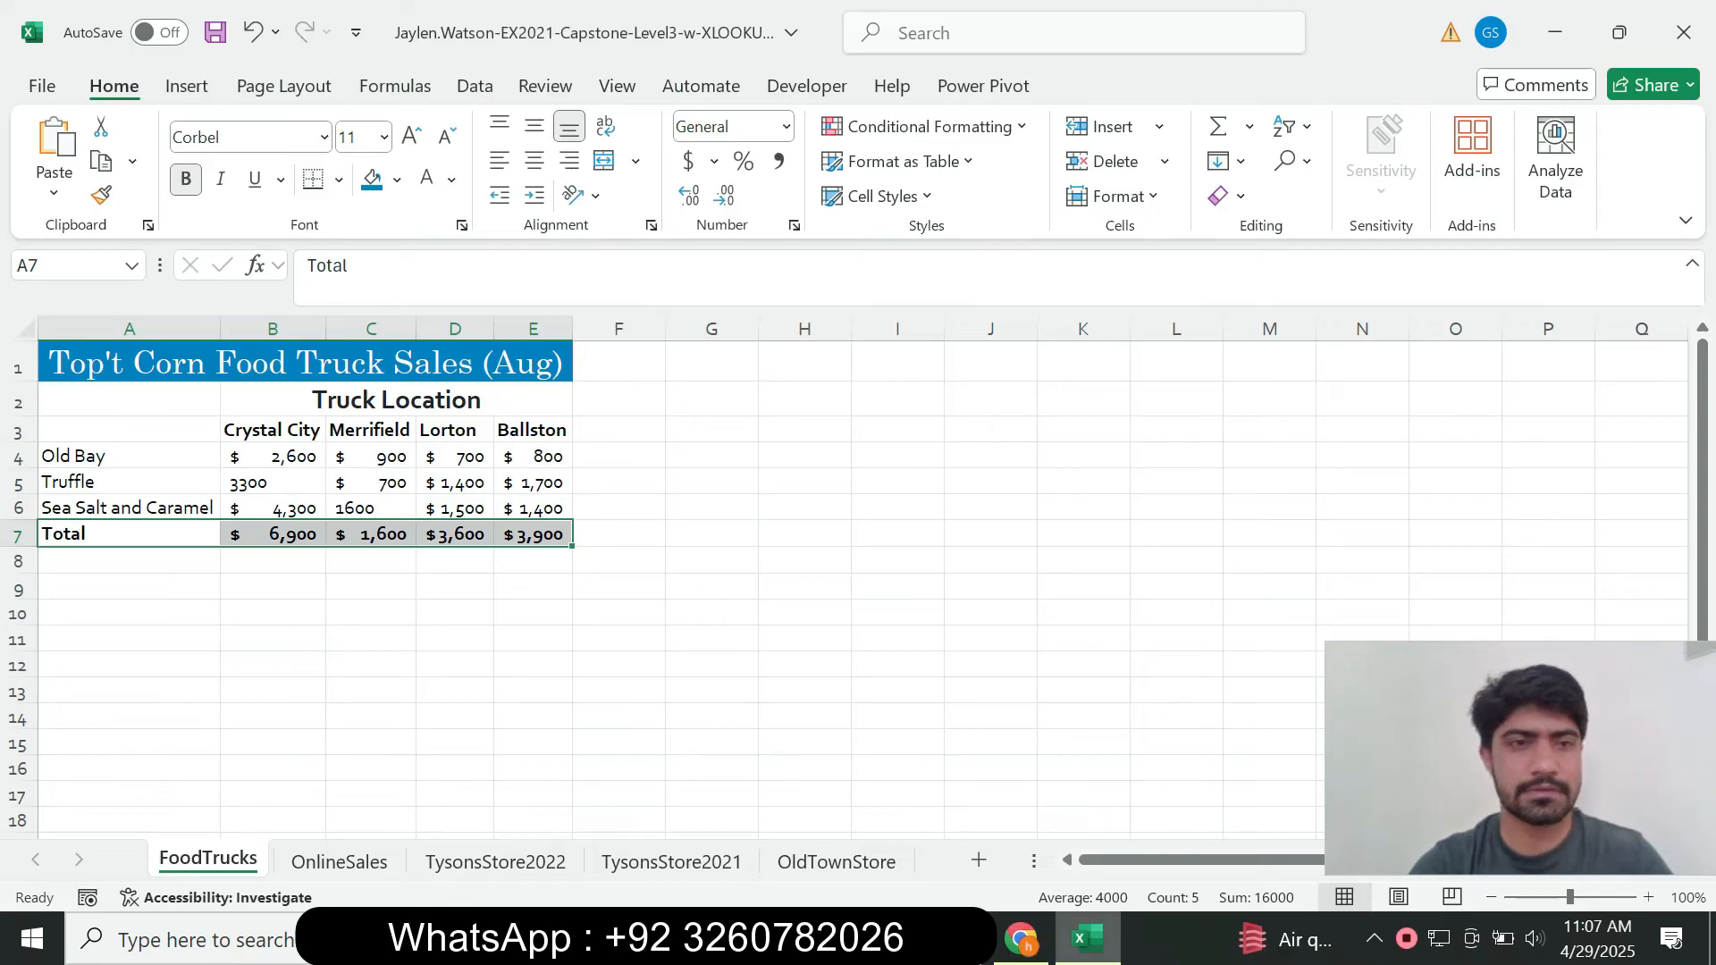
pyautogui.moveTo(130, 430); pyautogui.dragTo(537, 458)
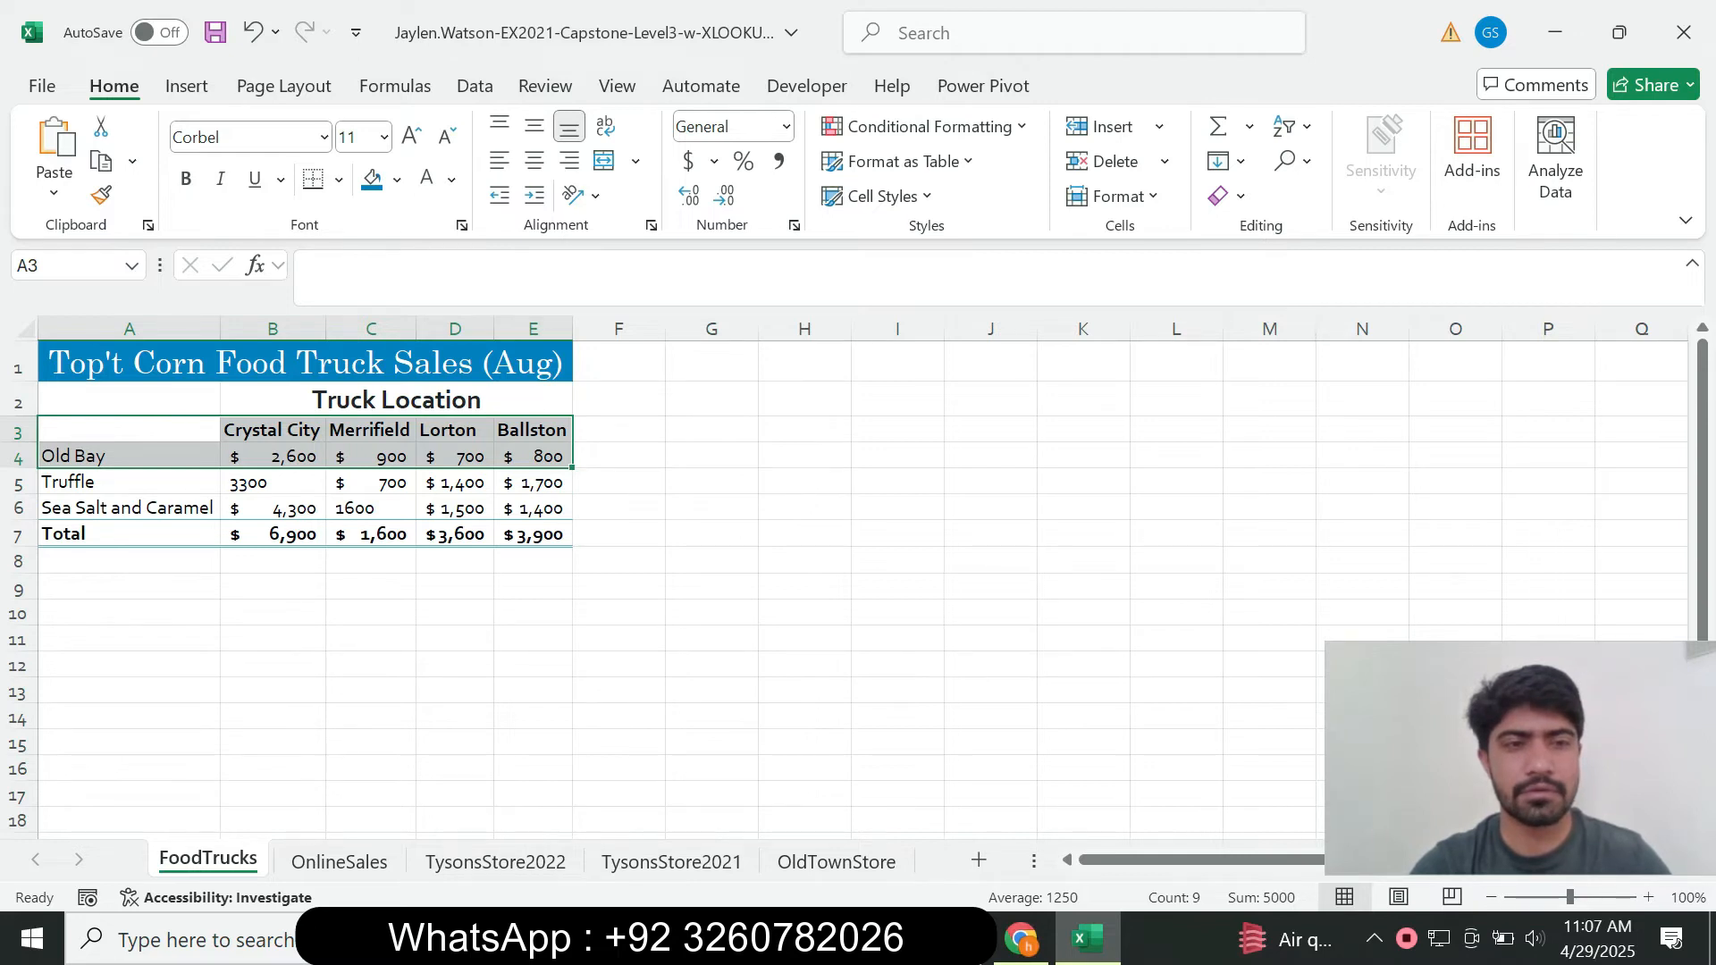
pyautogui.click(1021, 938)
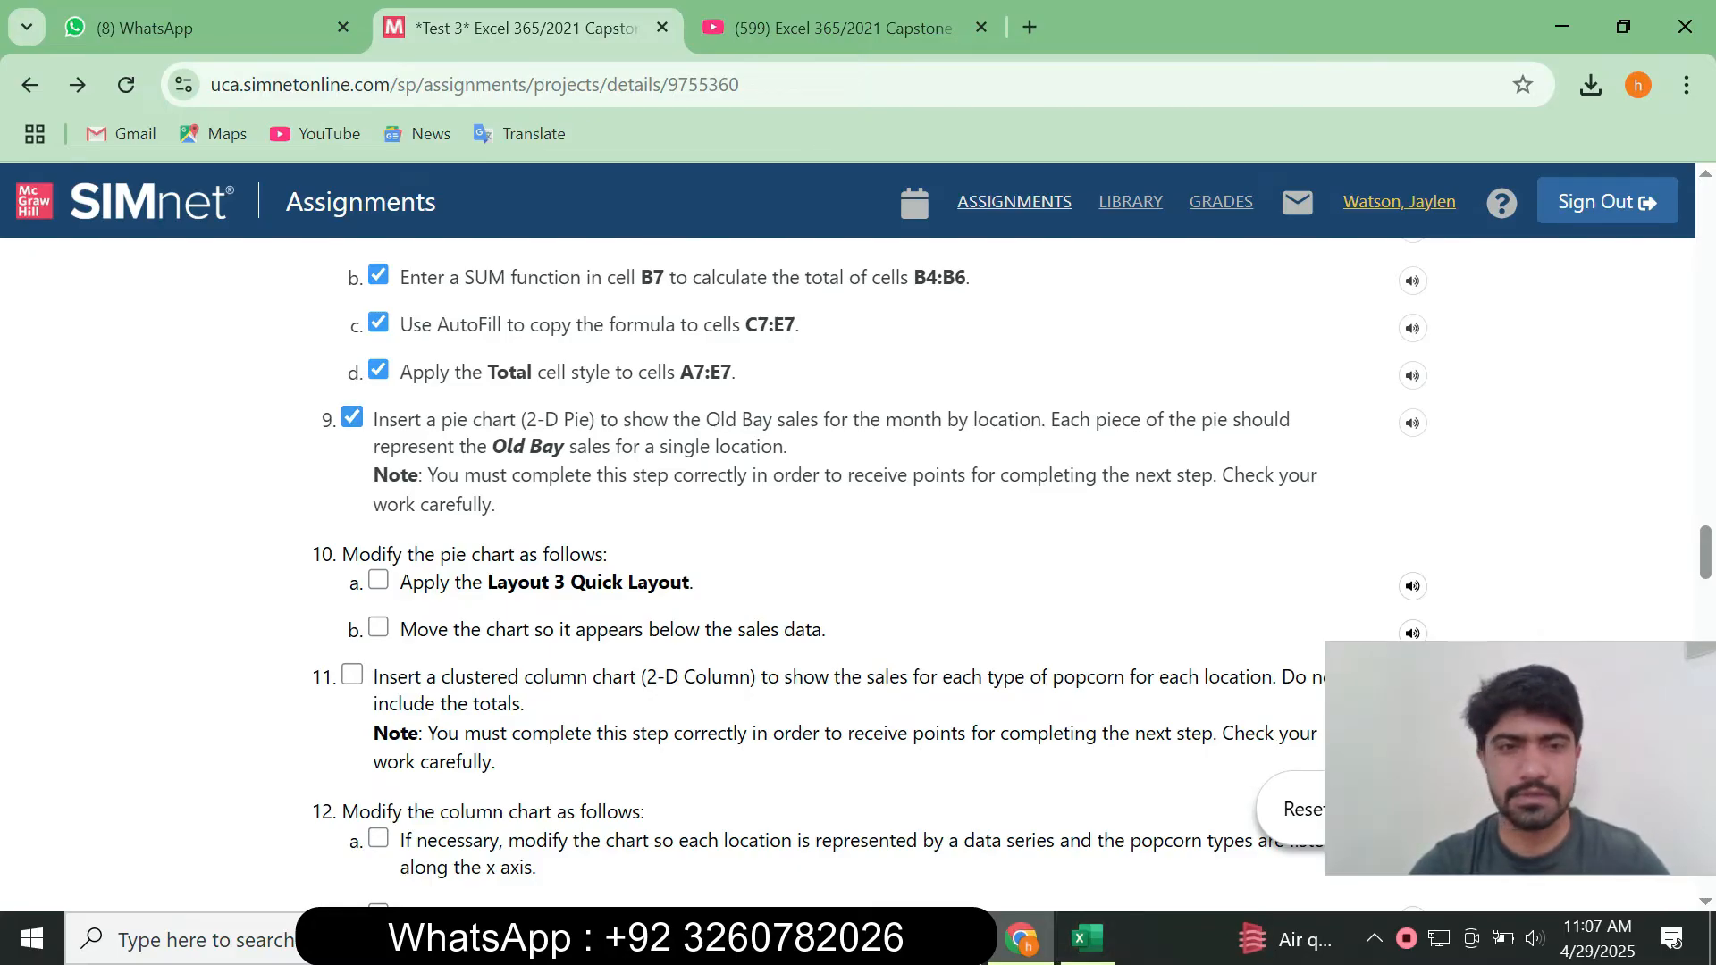
pyautogui.click(1087, 939)
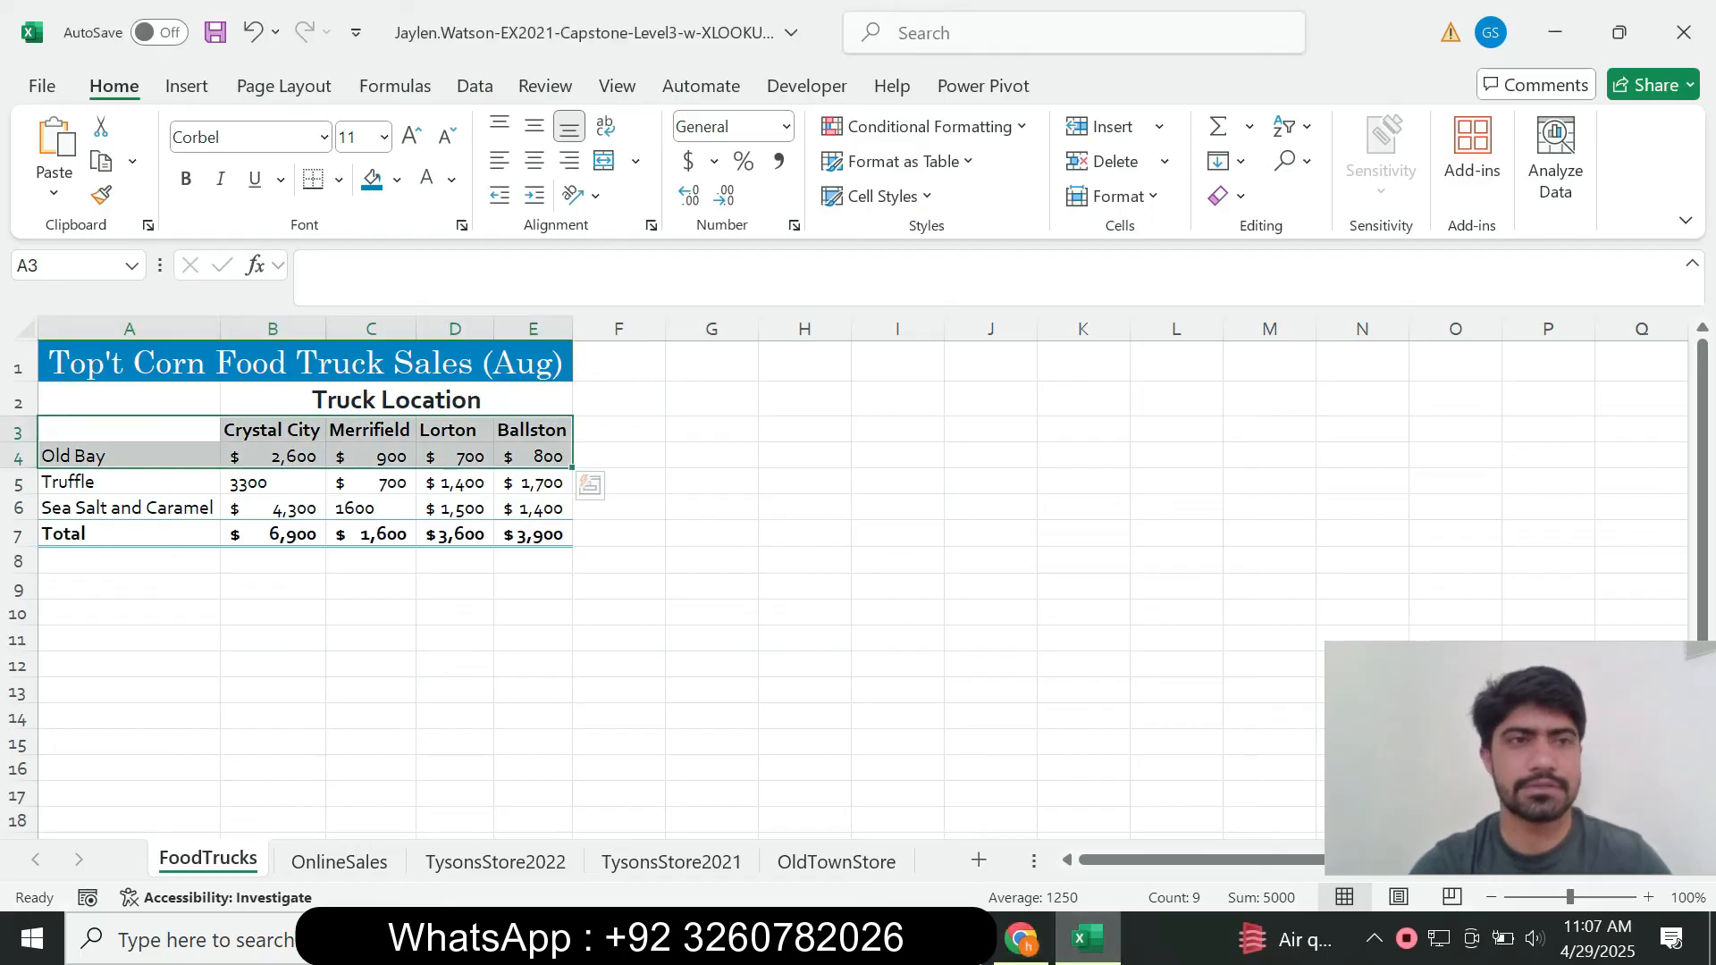
pyautogui.click(187, 86)
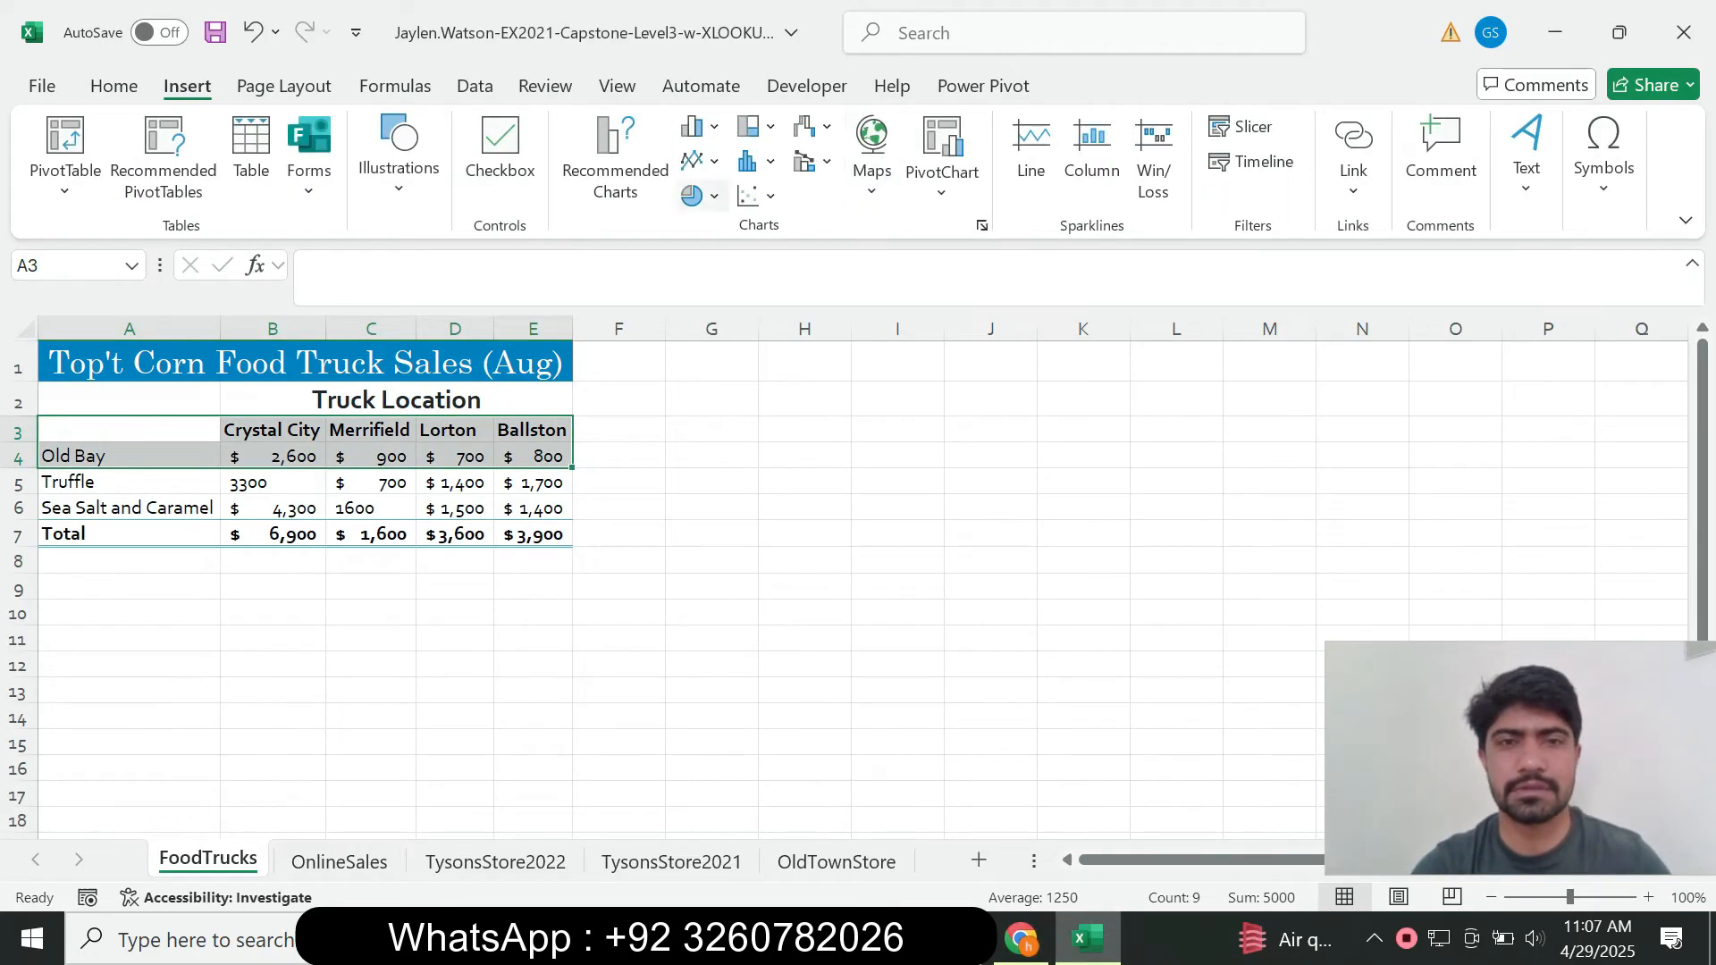
pyautogui.click(702, 195)
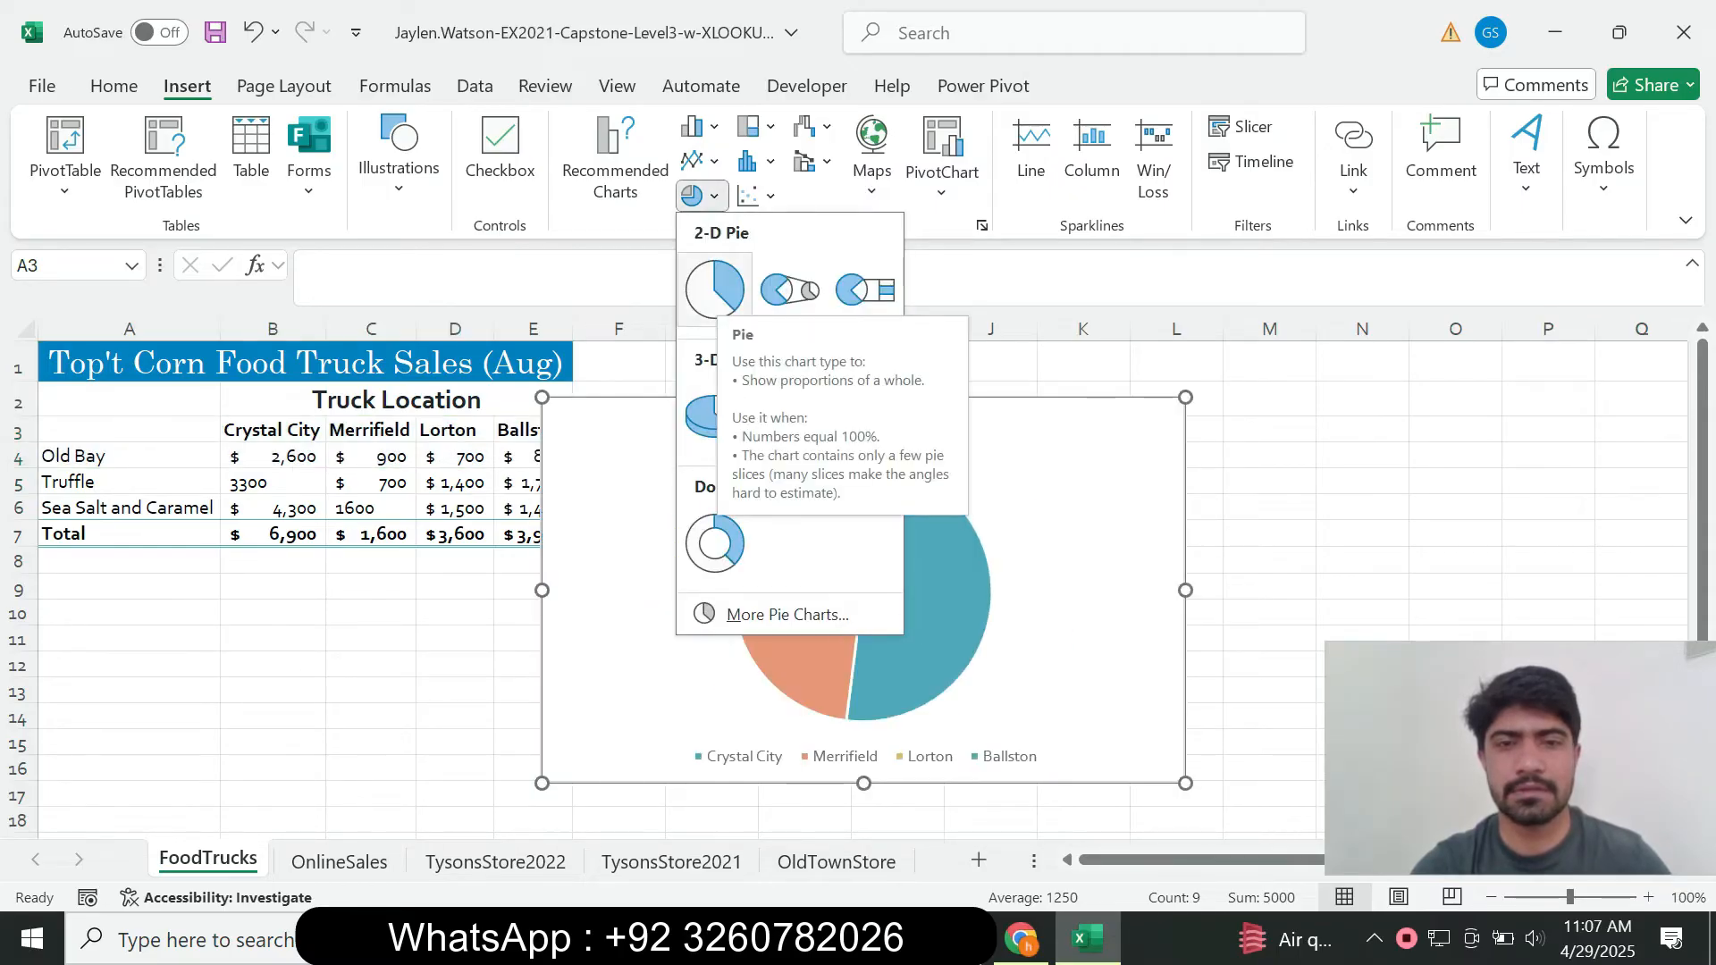
pyautogui.click(716, 295)
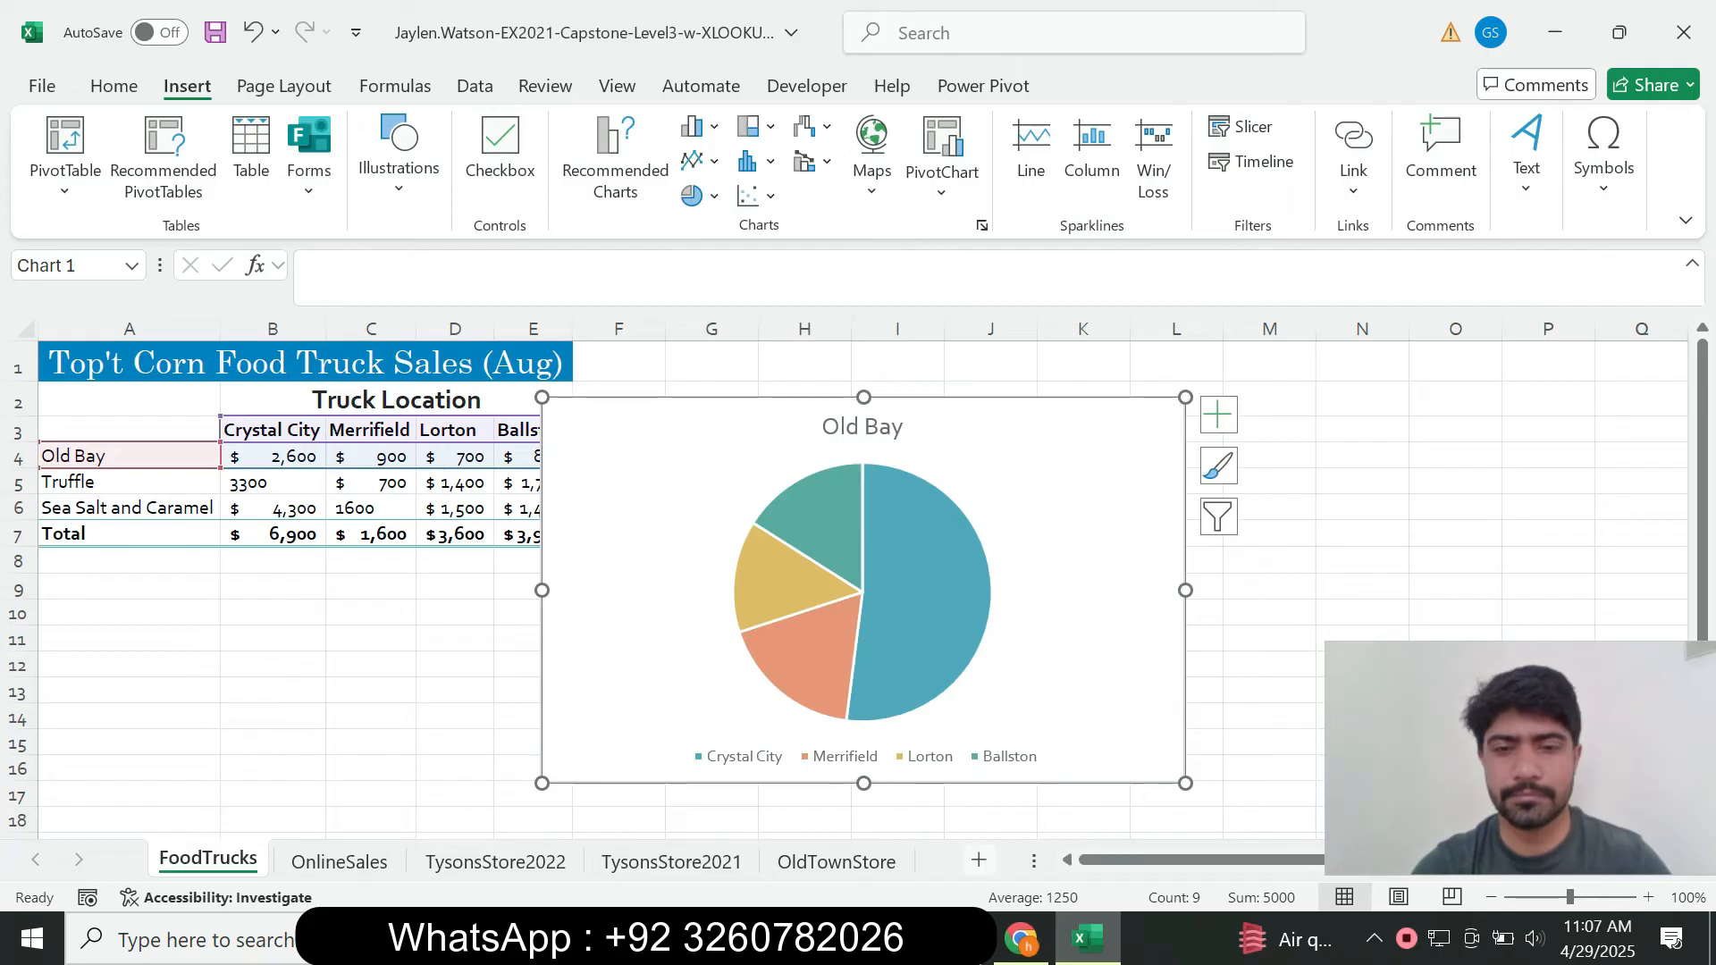
# Check off instruction 10a in SIMnet and apply the Layout 3 Quick Layout to the pie chart in Excel.
pyautogui.click(1022, 938)
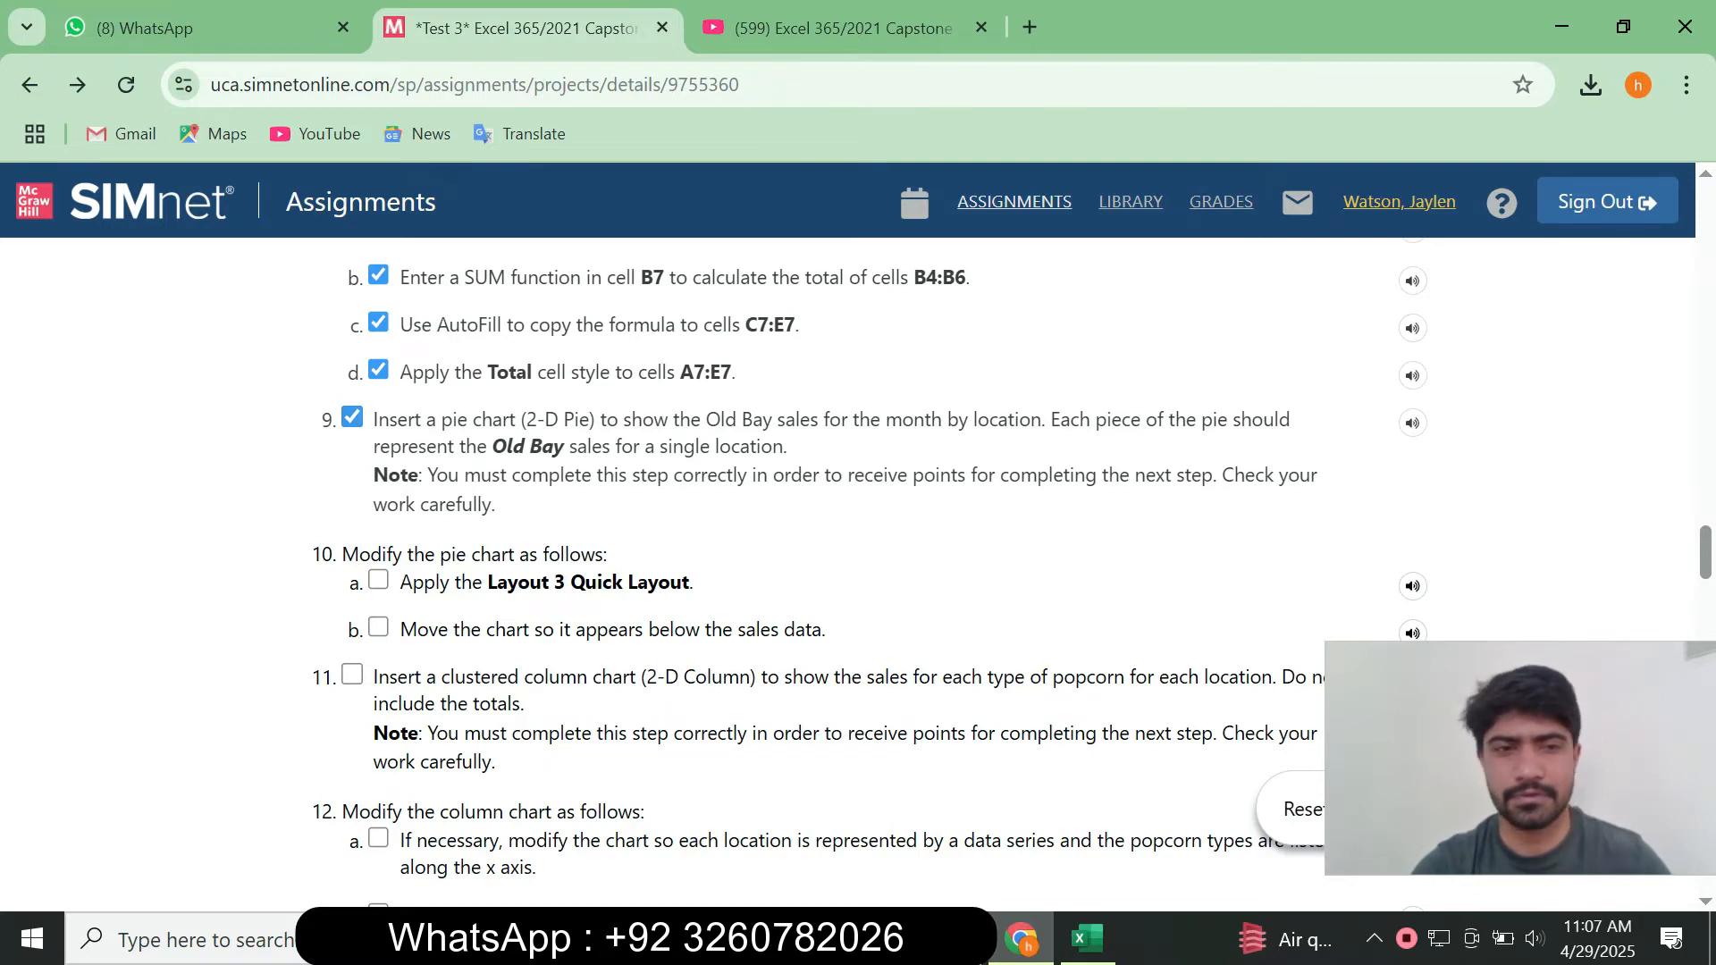
pyautogui.scroll(-2, 858, 572)
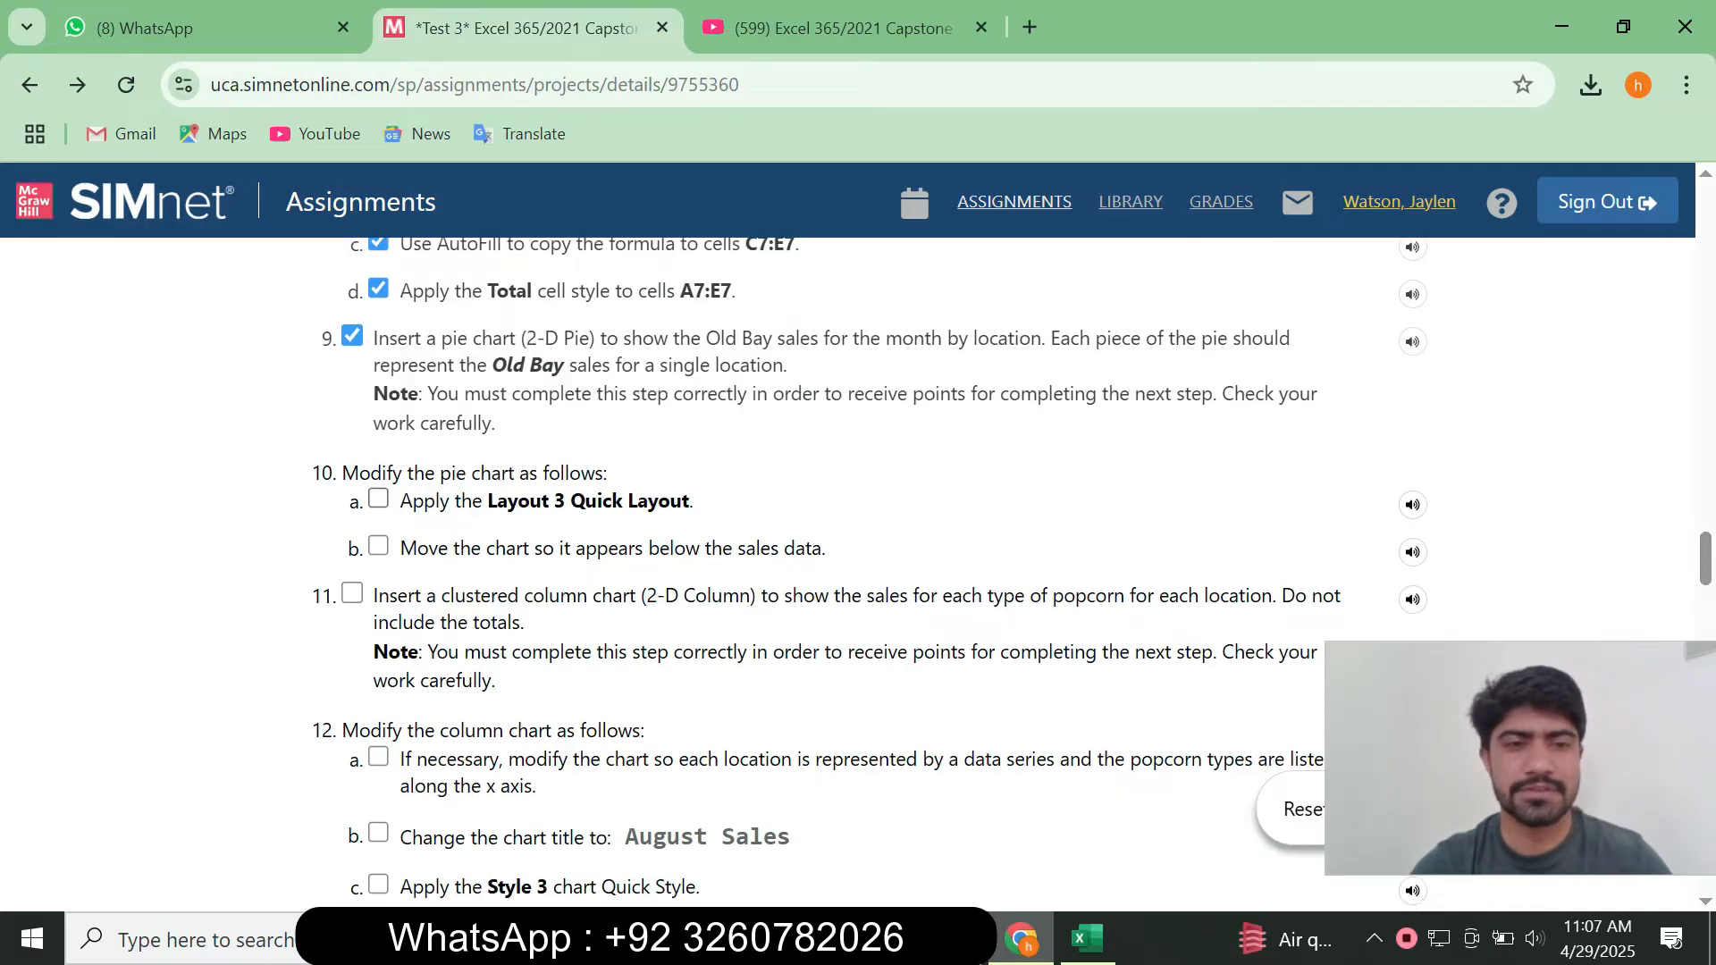
pyautogui.click(378, 498)
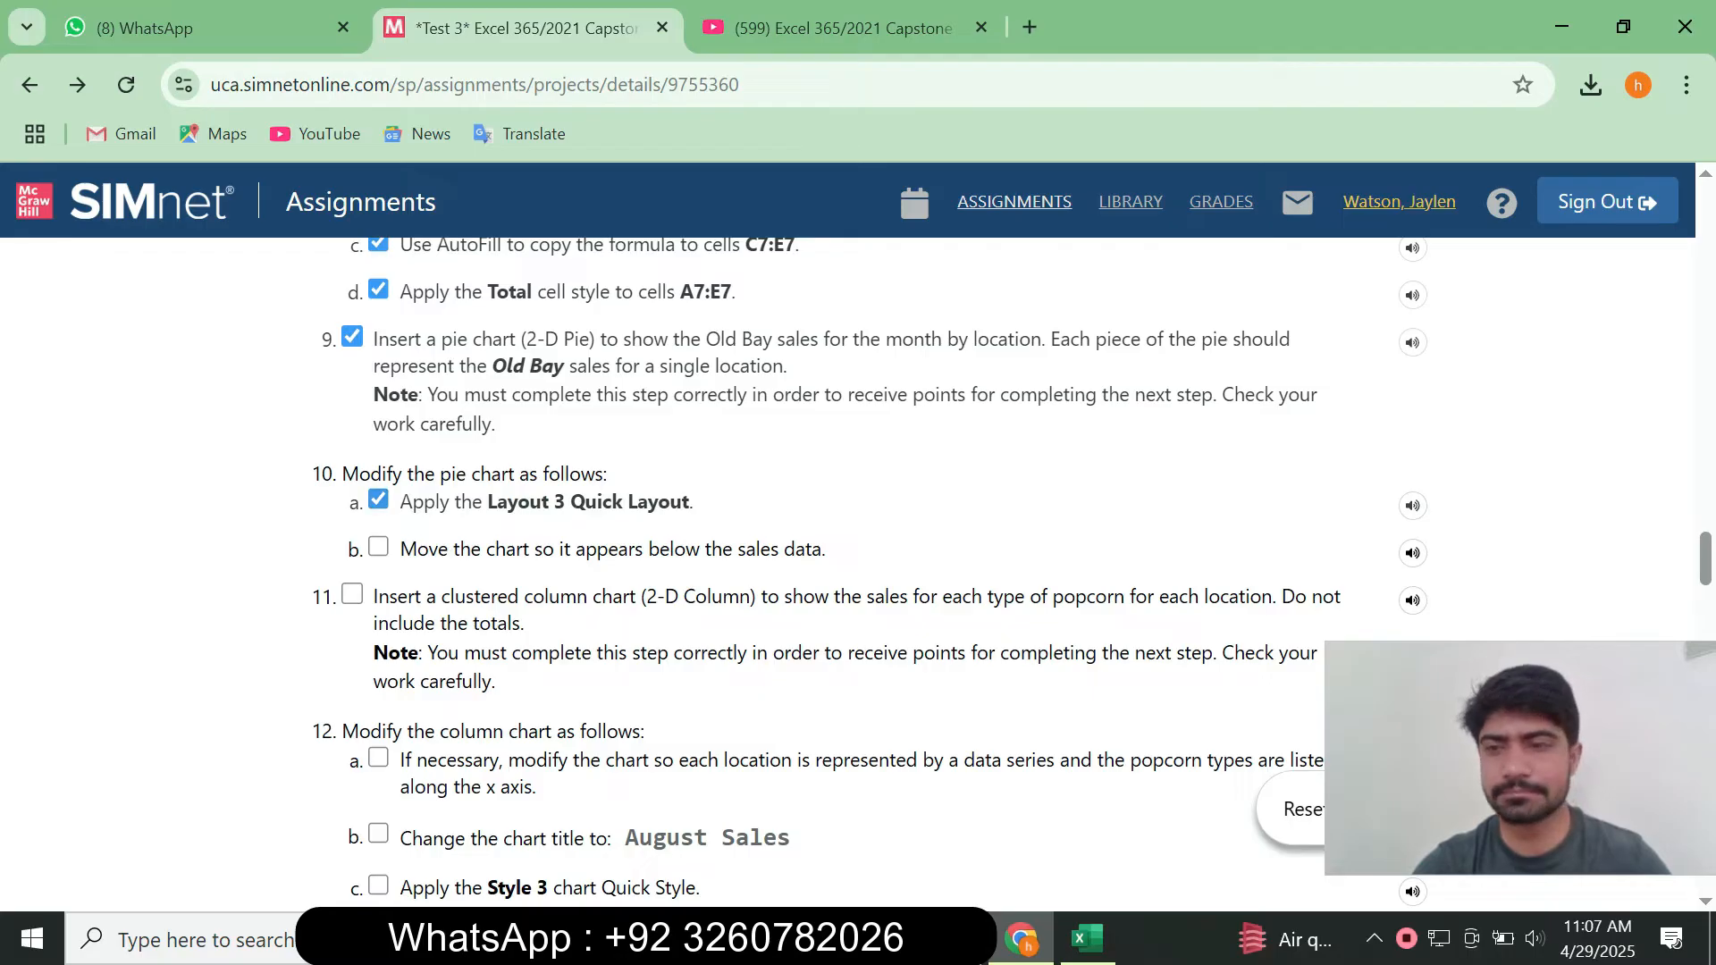
pyautogui.scroll(-1, 858, 572)
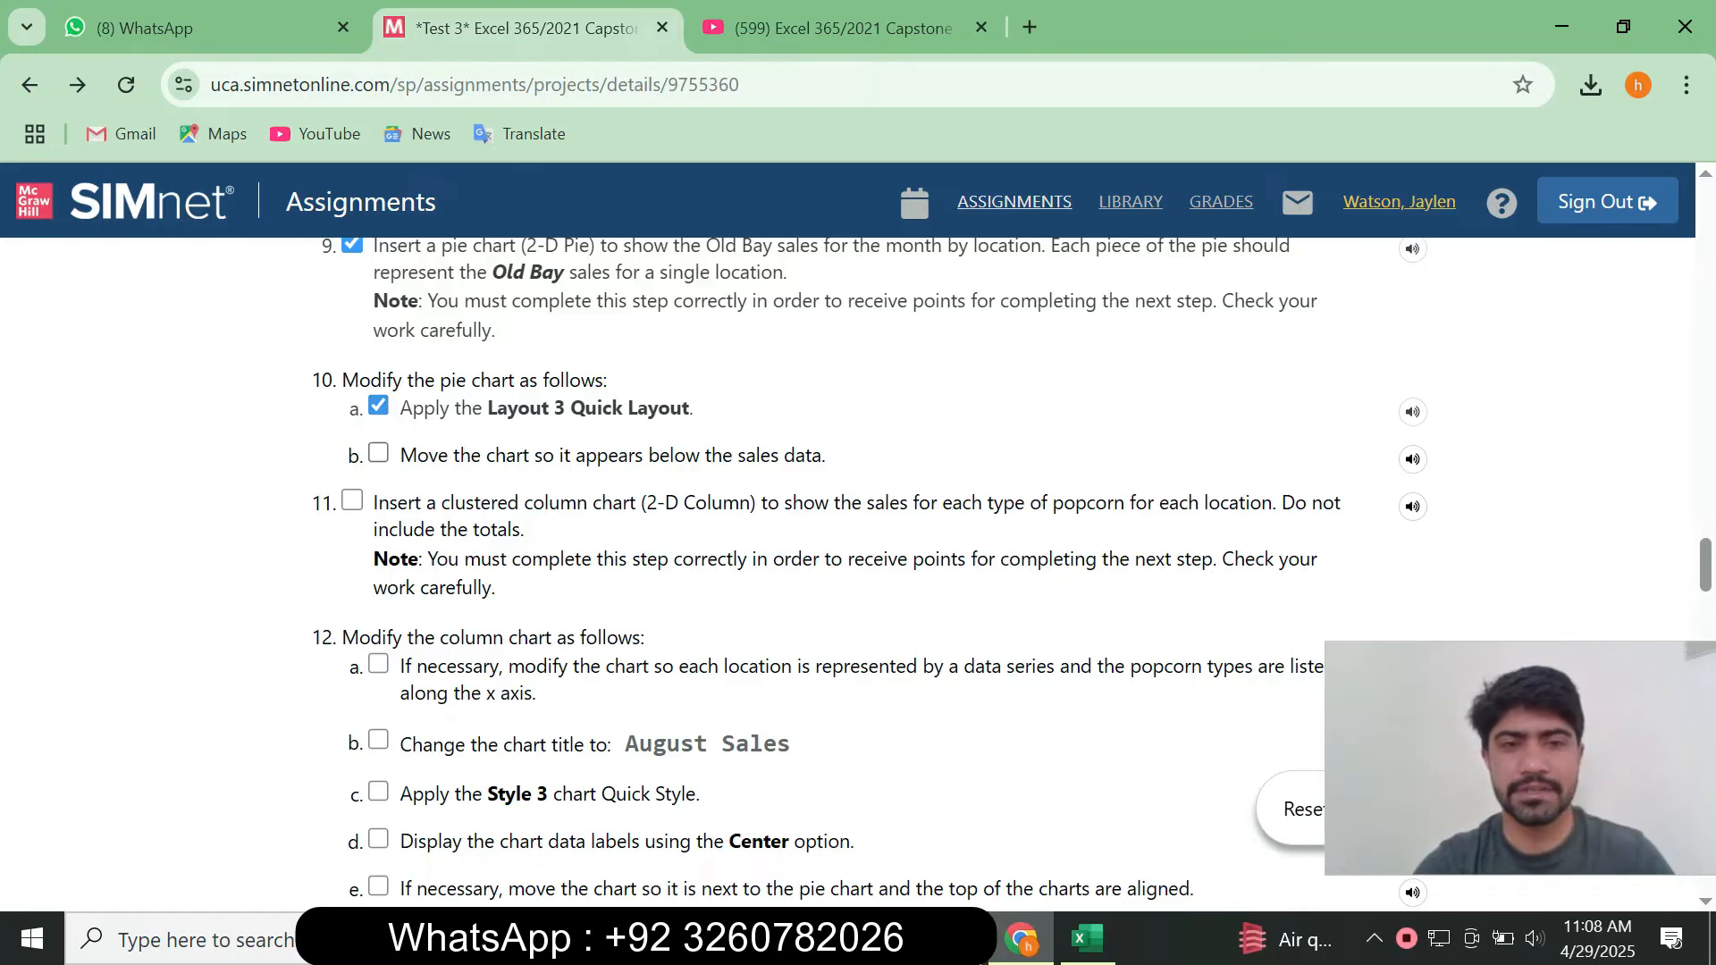
pyautogui.click(1087, 938)
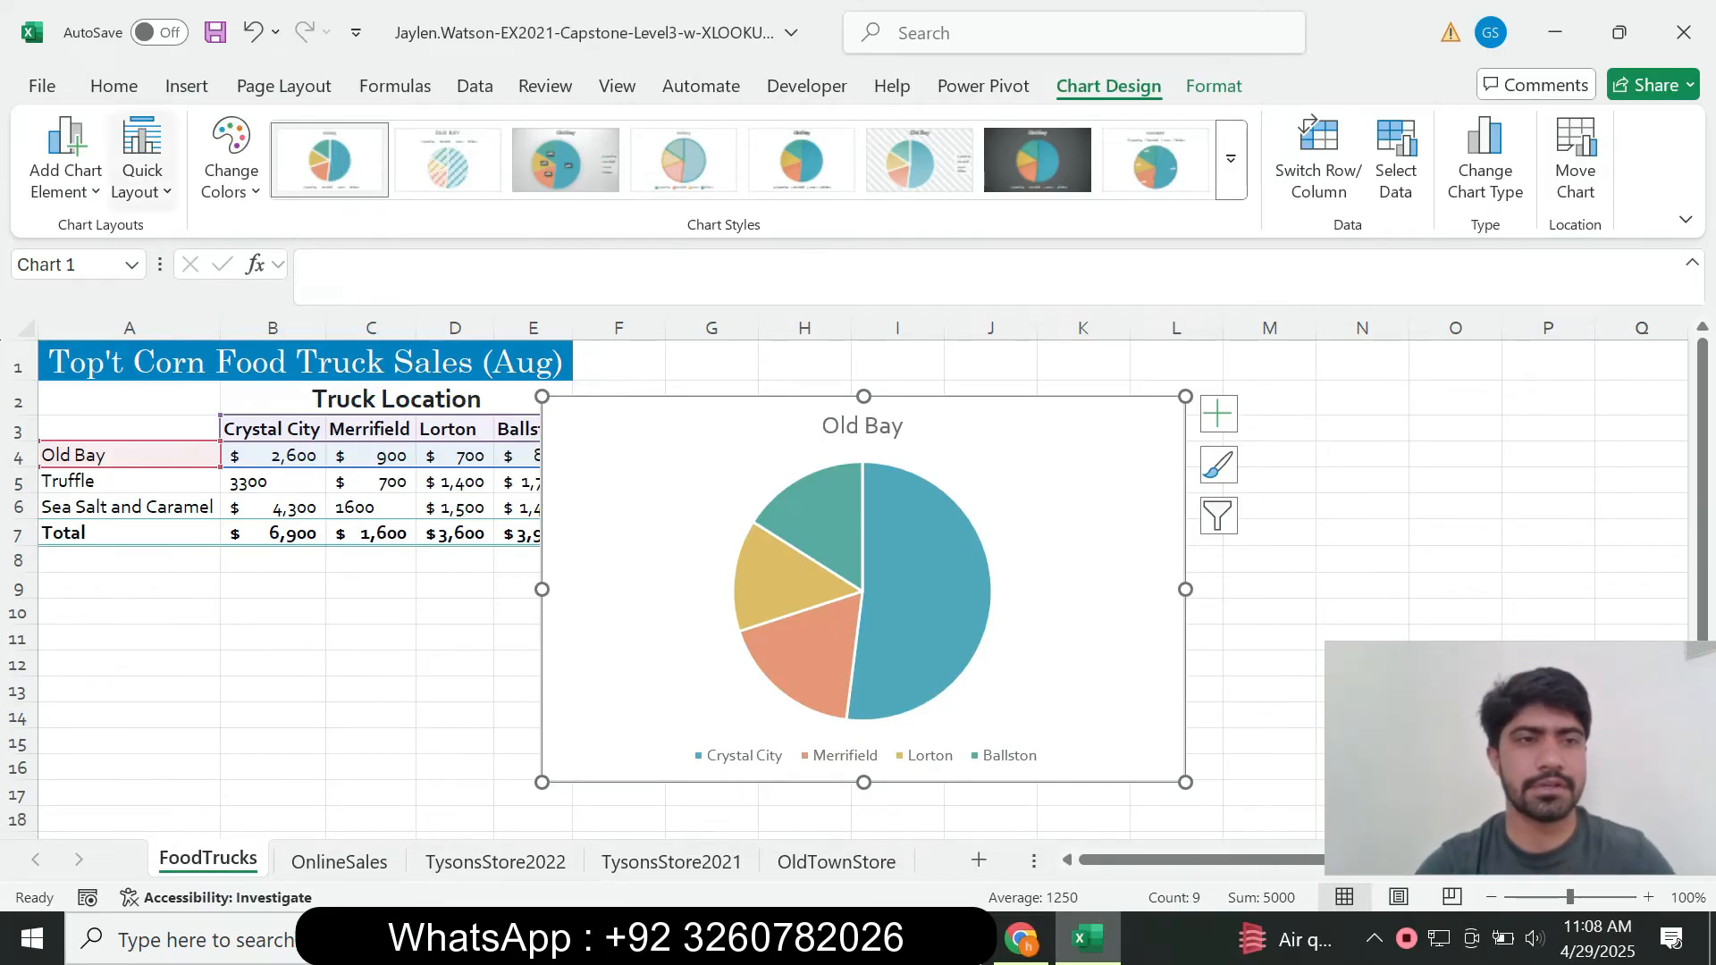
pyautogui.click(142, 161)
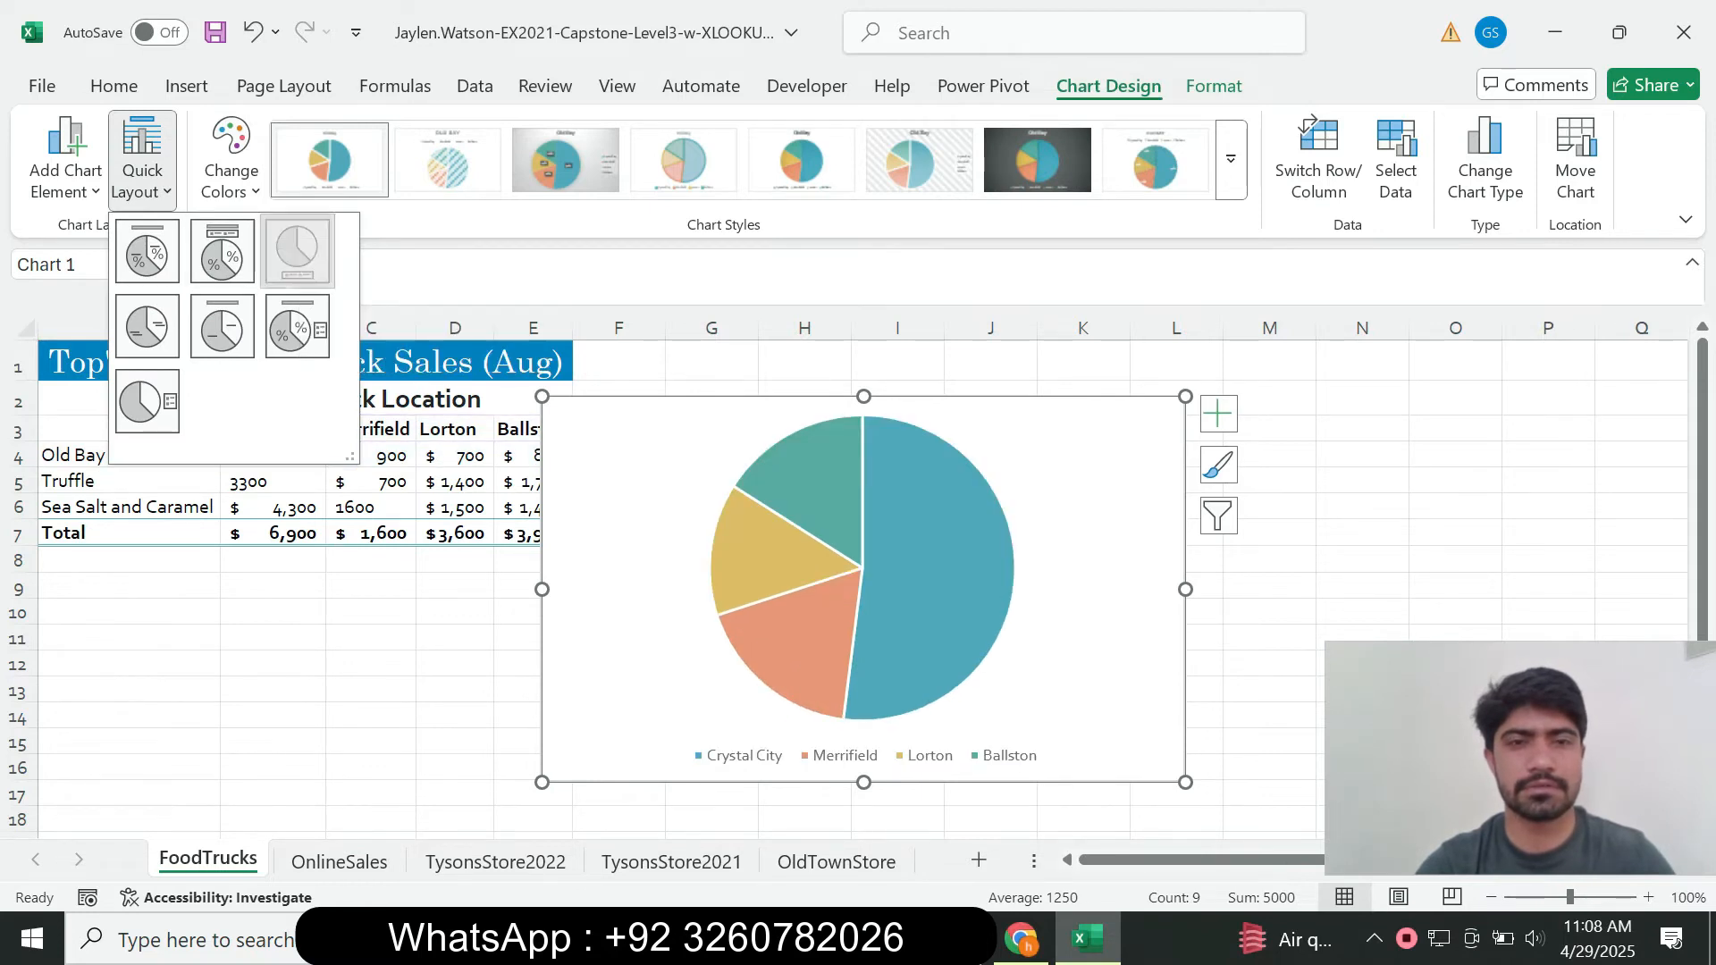
pyautogui.click(296, 250)
# Check off instruction 10b in SIMnet and move the pie chart below the sales data in Excel, starting around row 9.
pyautogui.click(1022, 939)
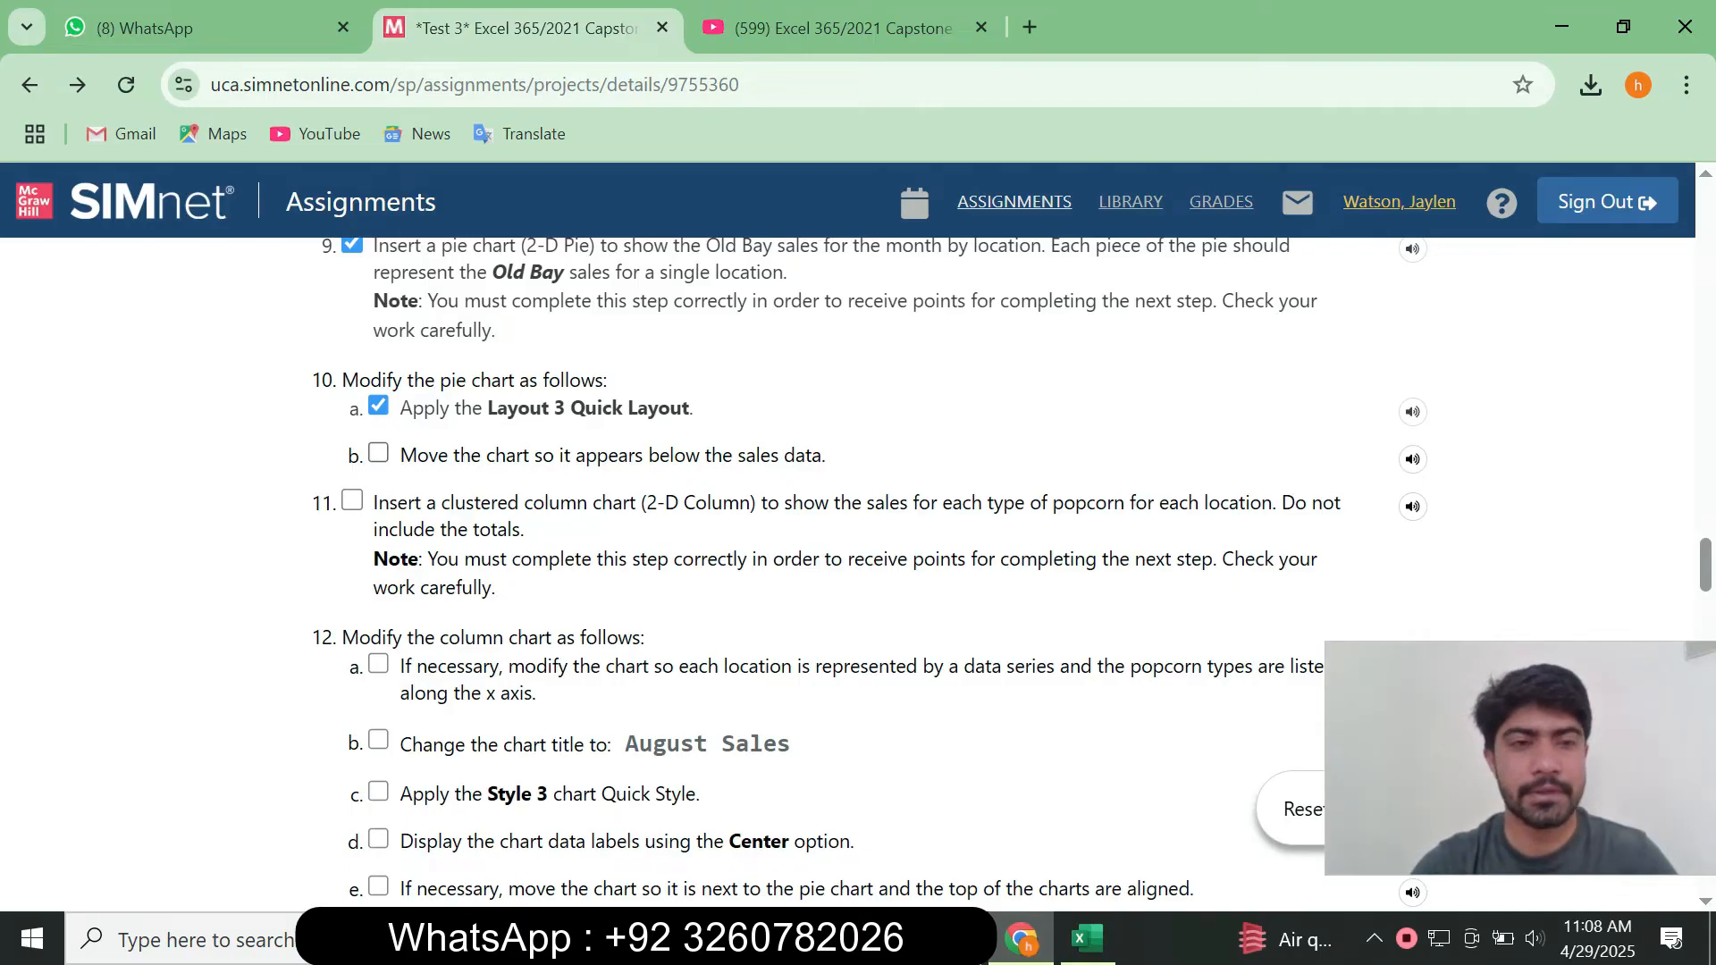
pyautogui.click(378, 453)
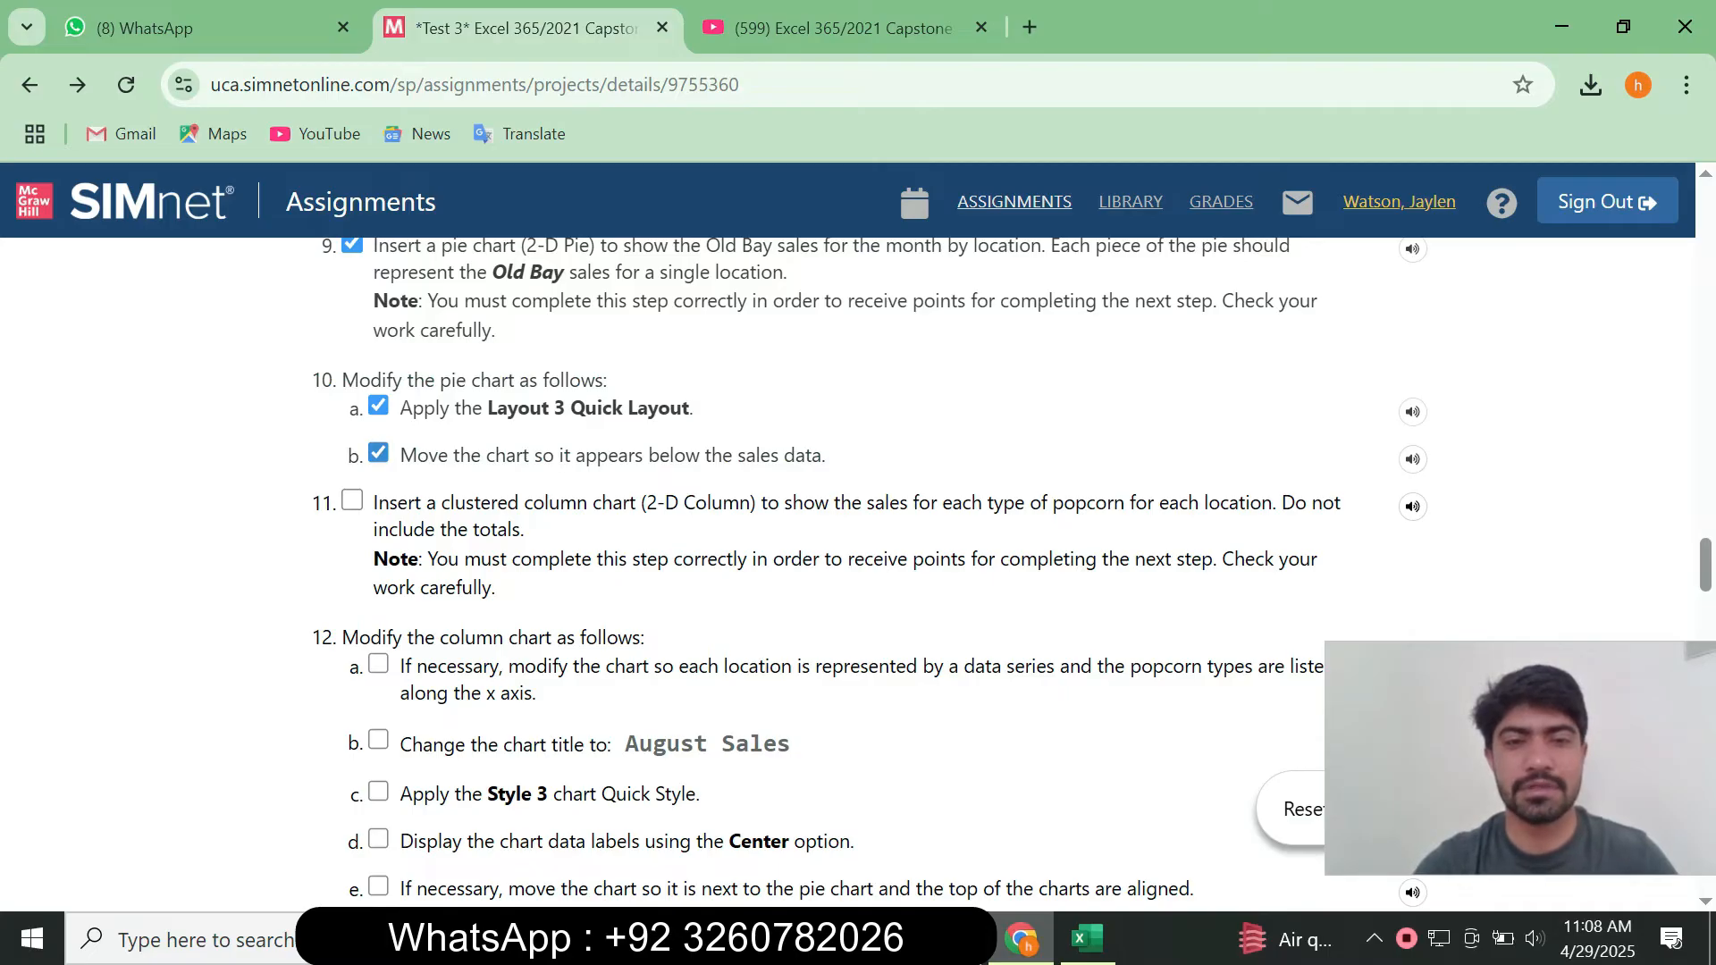
pyautogui.hotkey('alt', 'Tab')
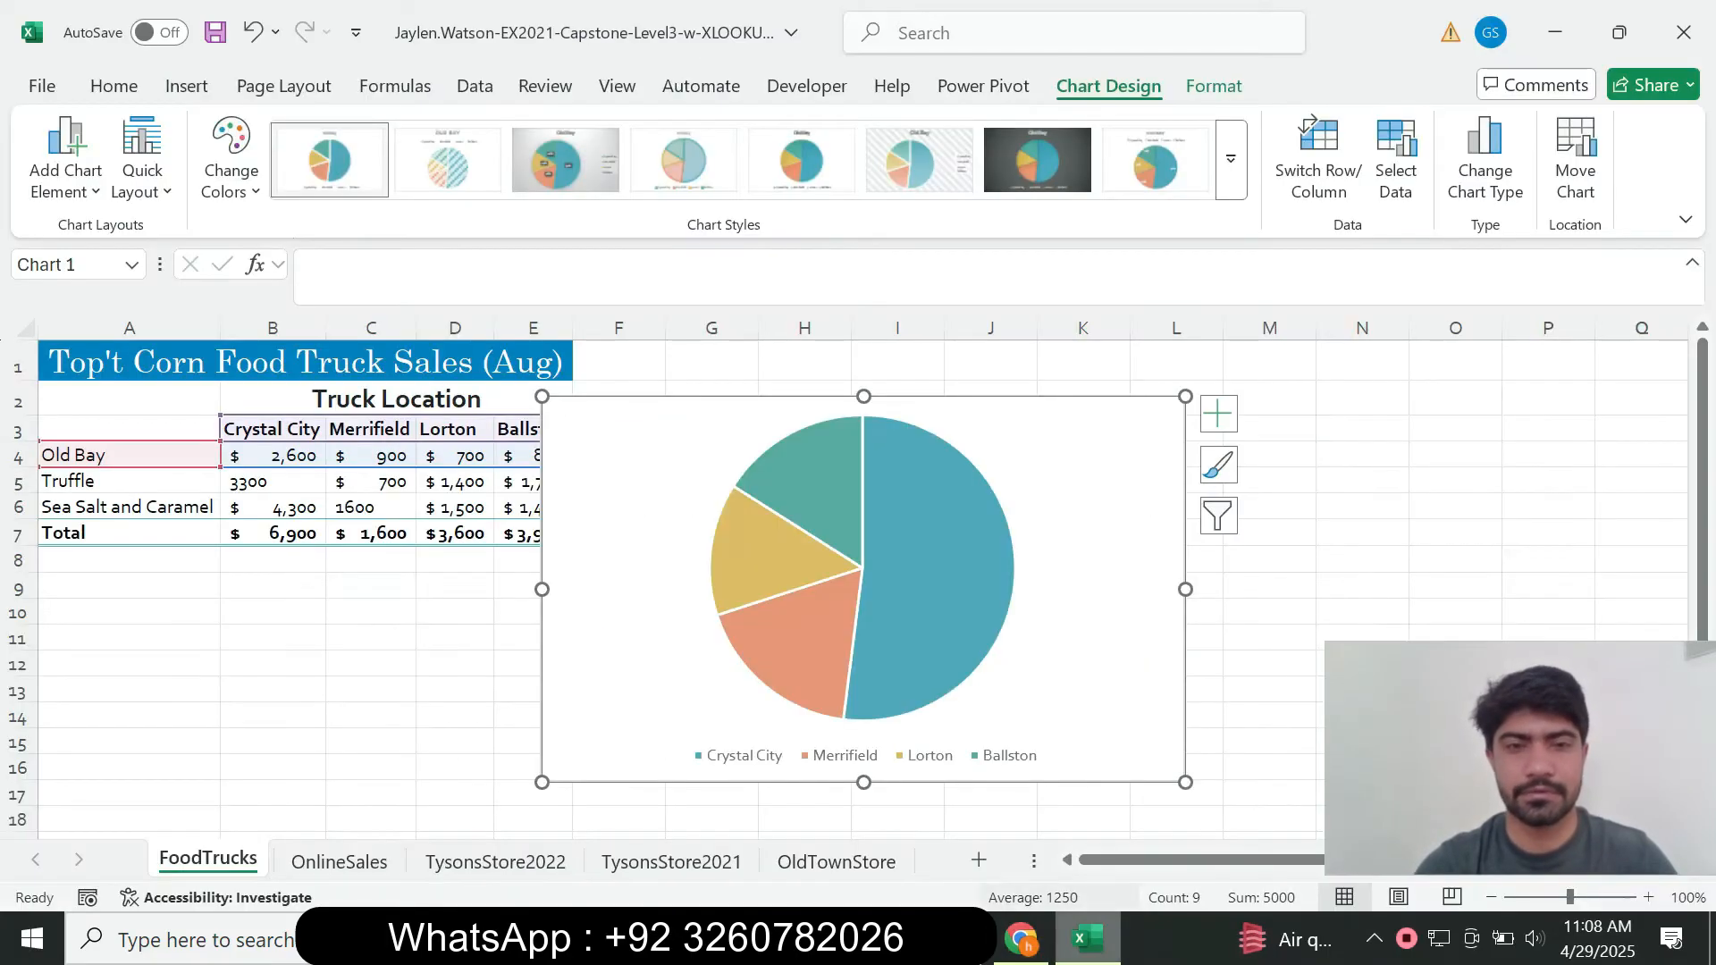
pyautogui.moveTo(604, 472); pyautogui.dragTo(99, 650)
# Check off instruction 11 in SIMnet and insert a 2-D clustered column chart from cells A3:E6 in Excel.
pyautogui.click(1021, 939)
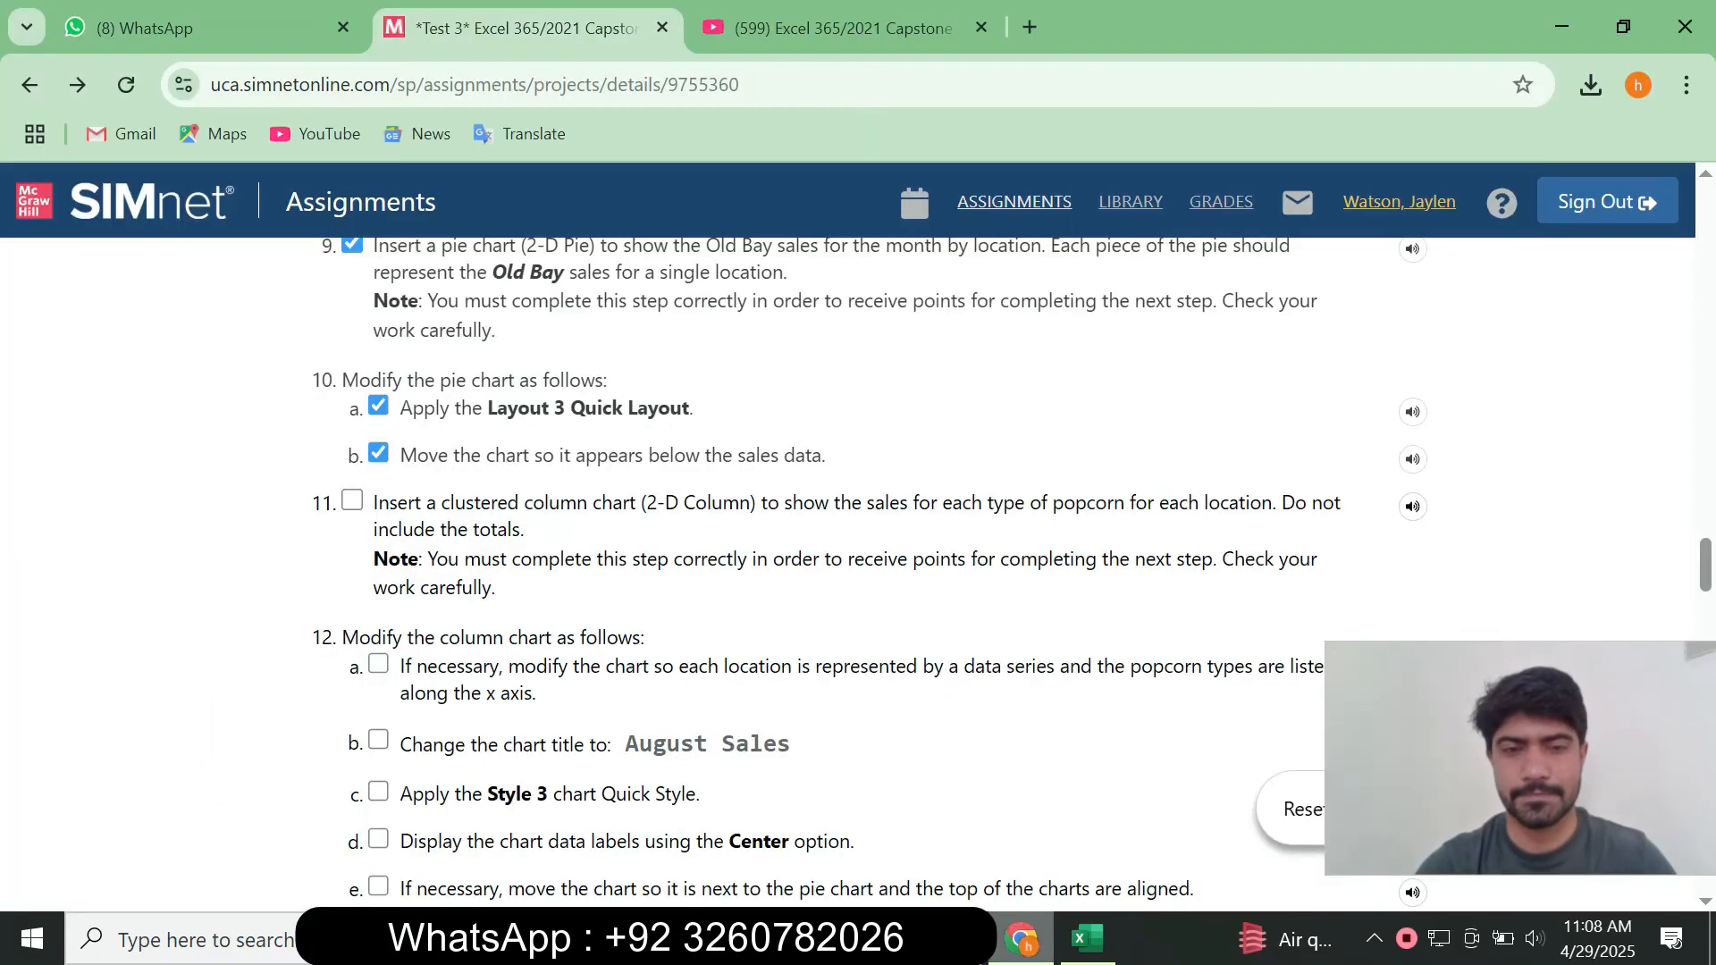
pyautogui.click(353, 500)
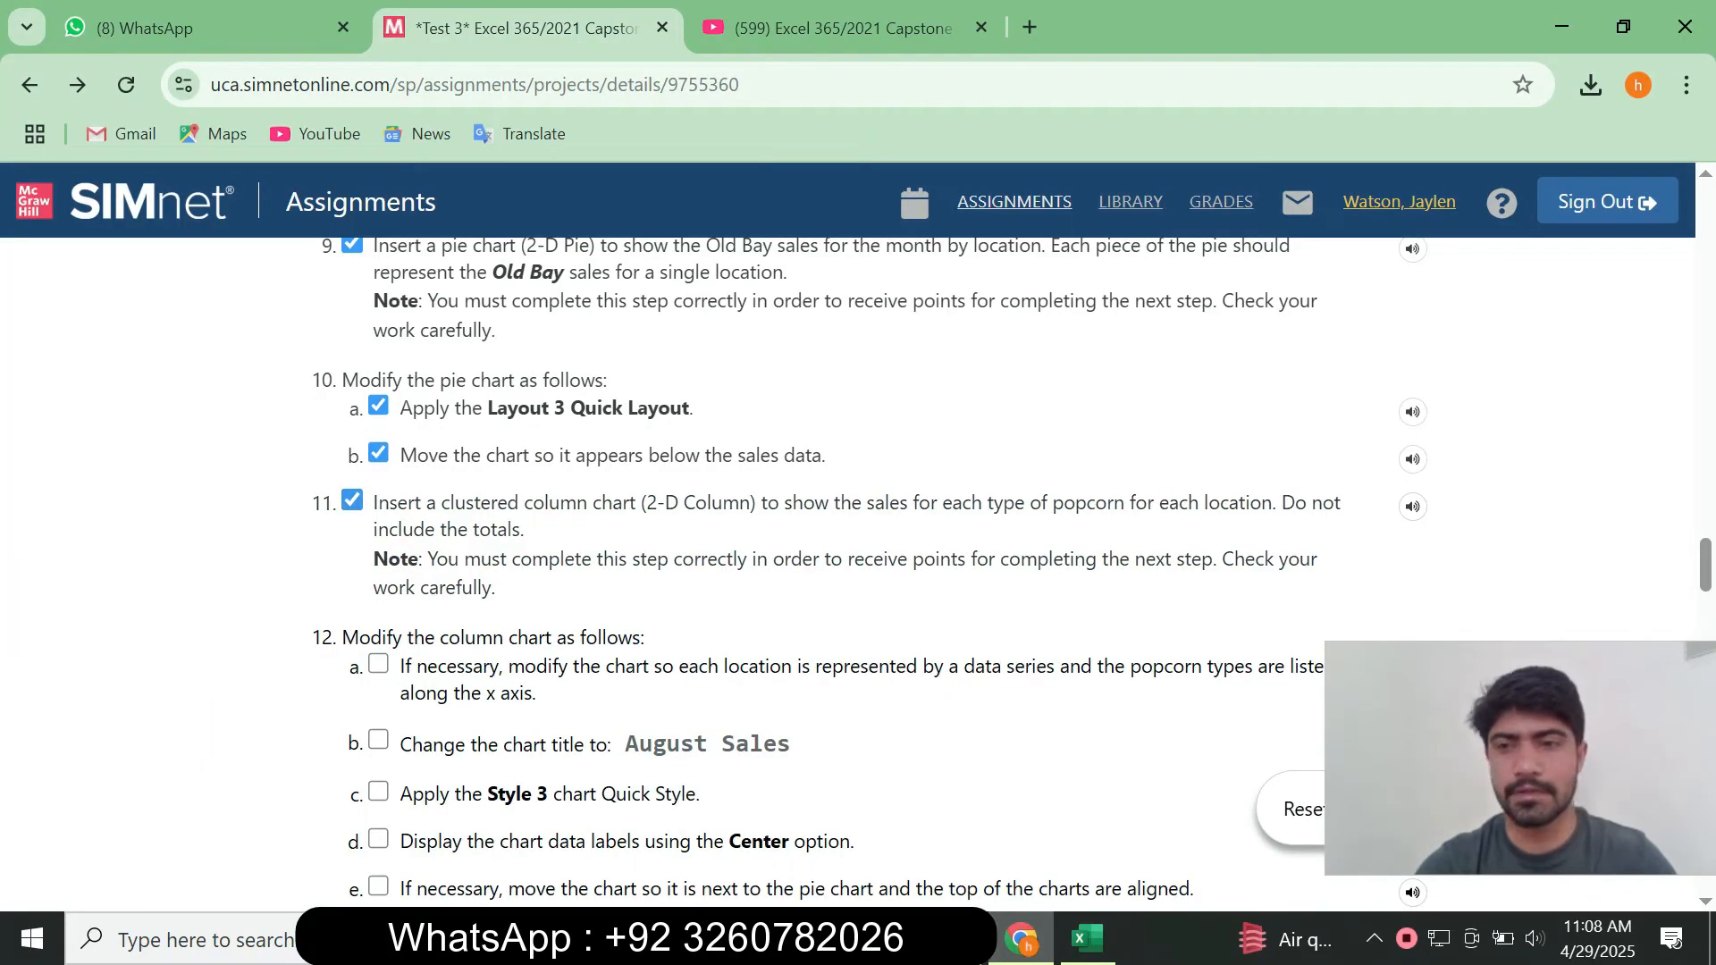
pyautogui.scroll(-1, 876, 572)
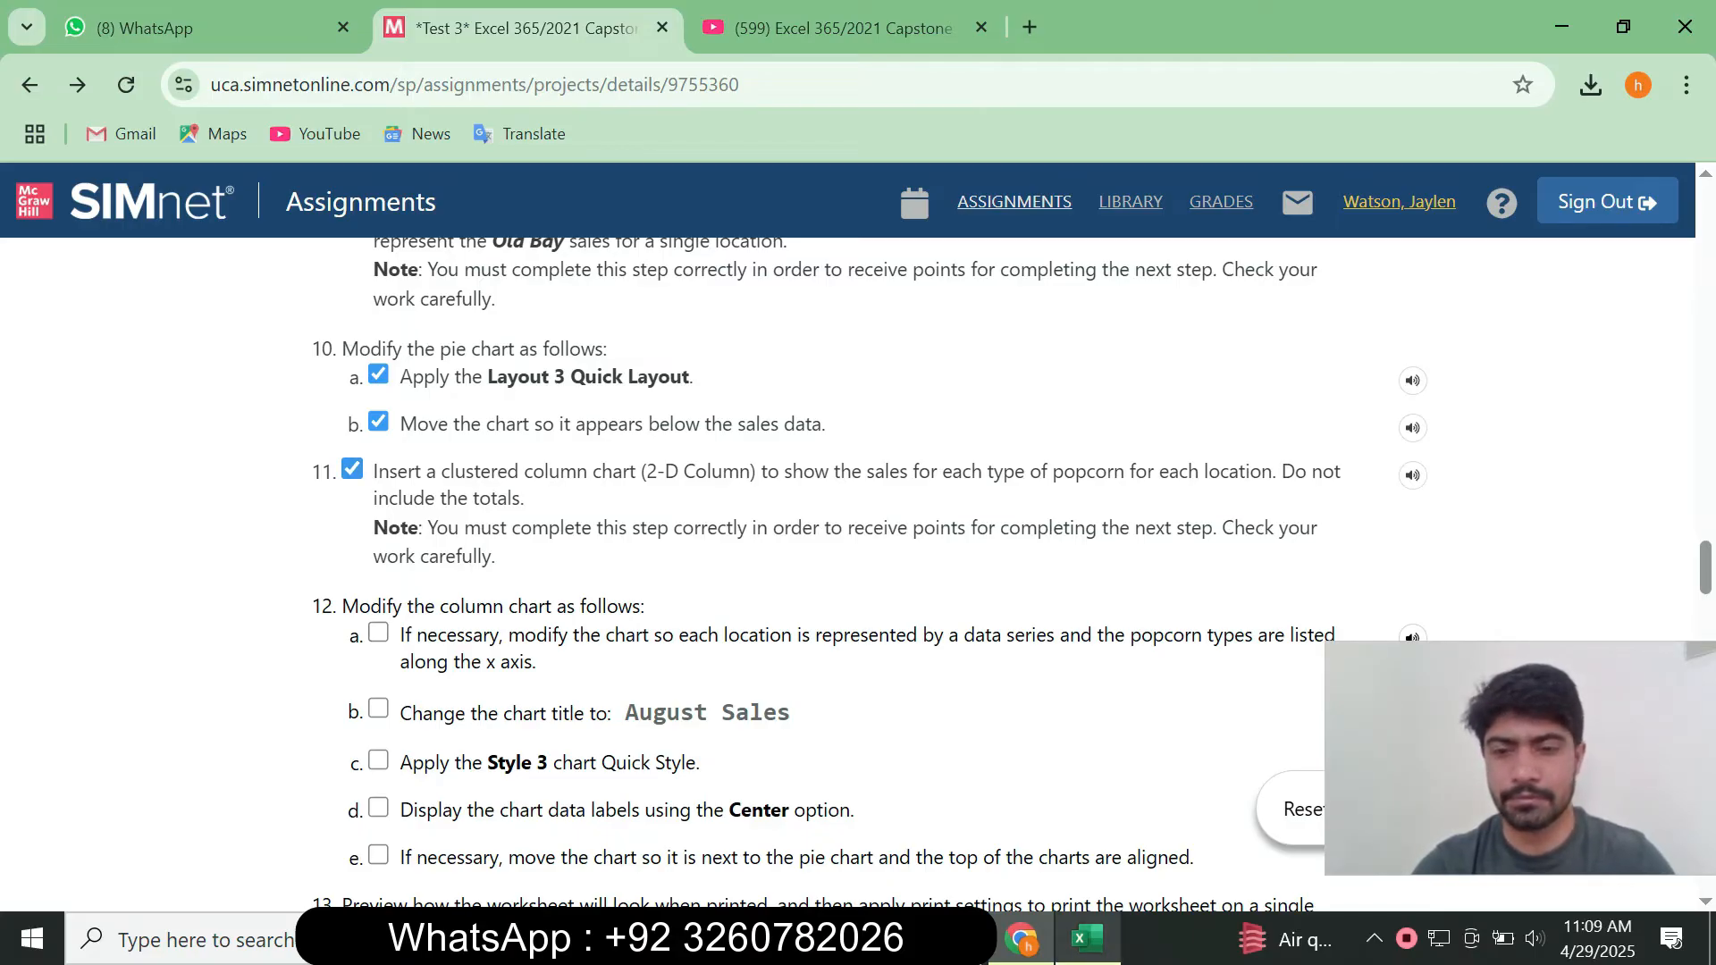
pyautogui.click(1088, 938)
pyautogui.click(711, 534)
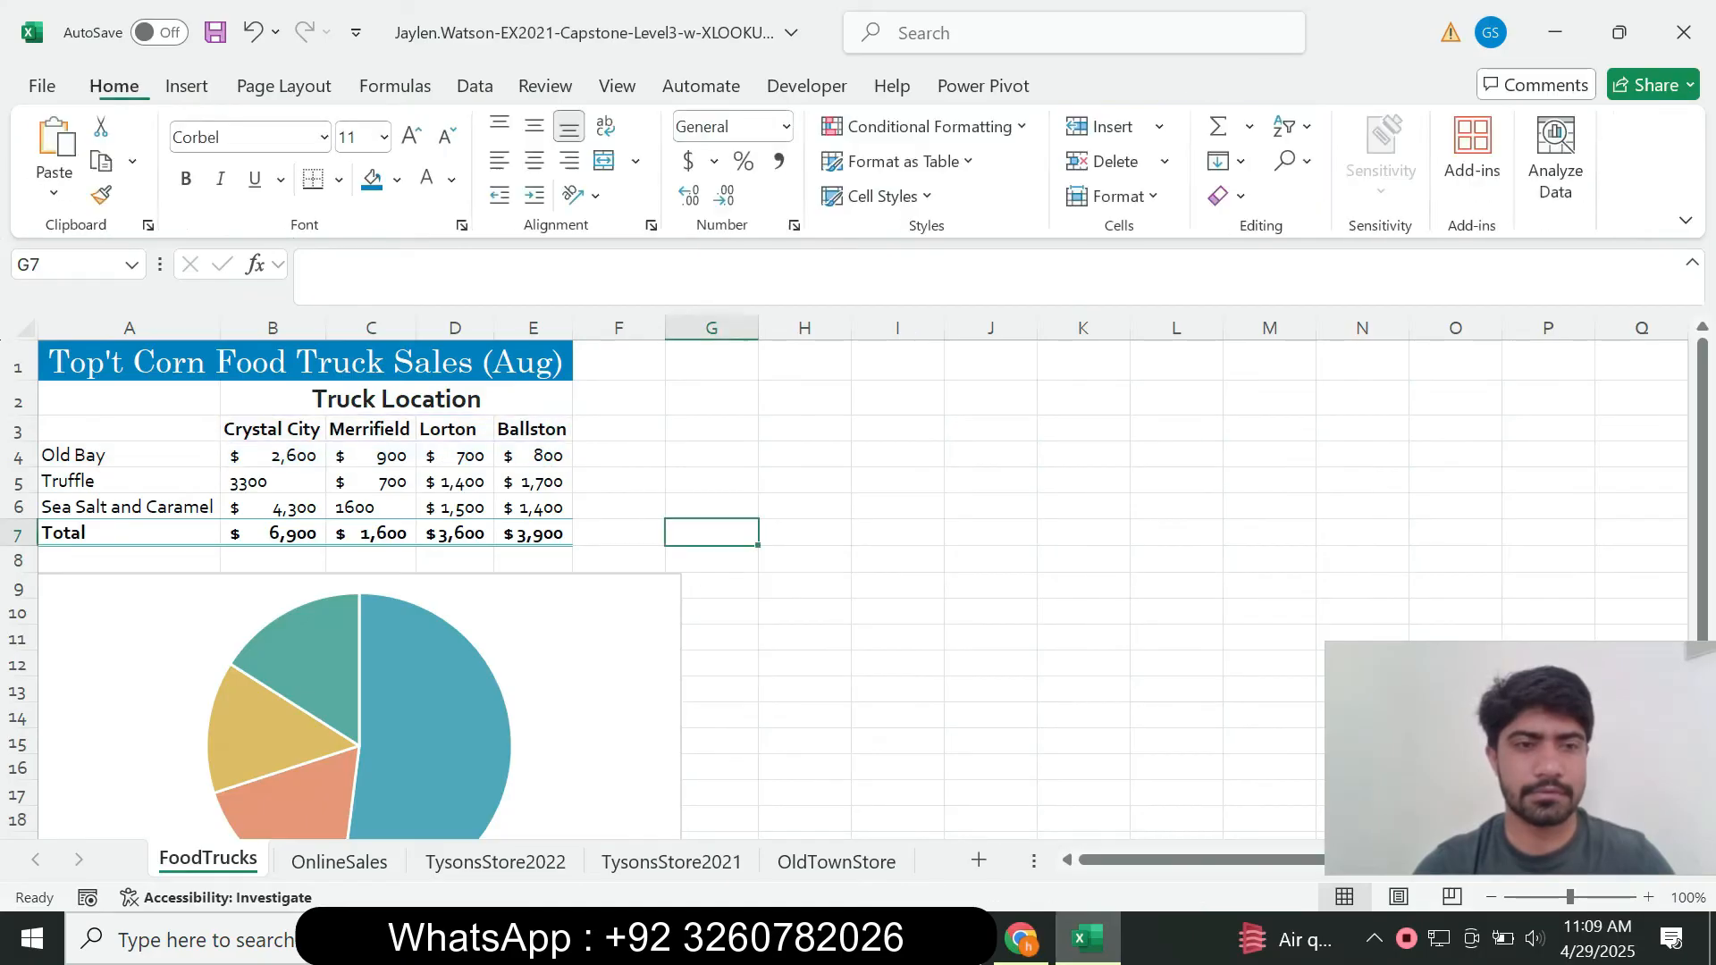
pyautogui.moveTo(130, 430); pyautogui.dragTo(534, 508)
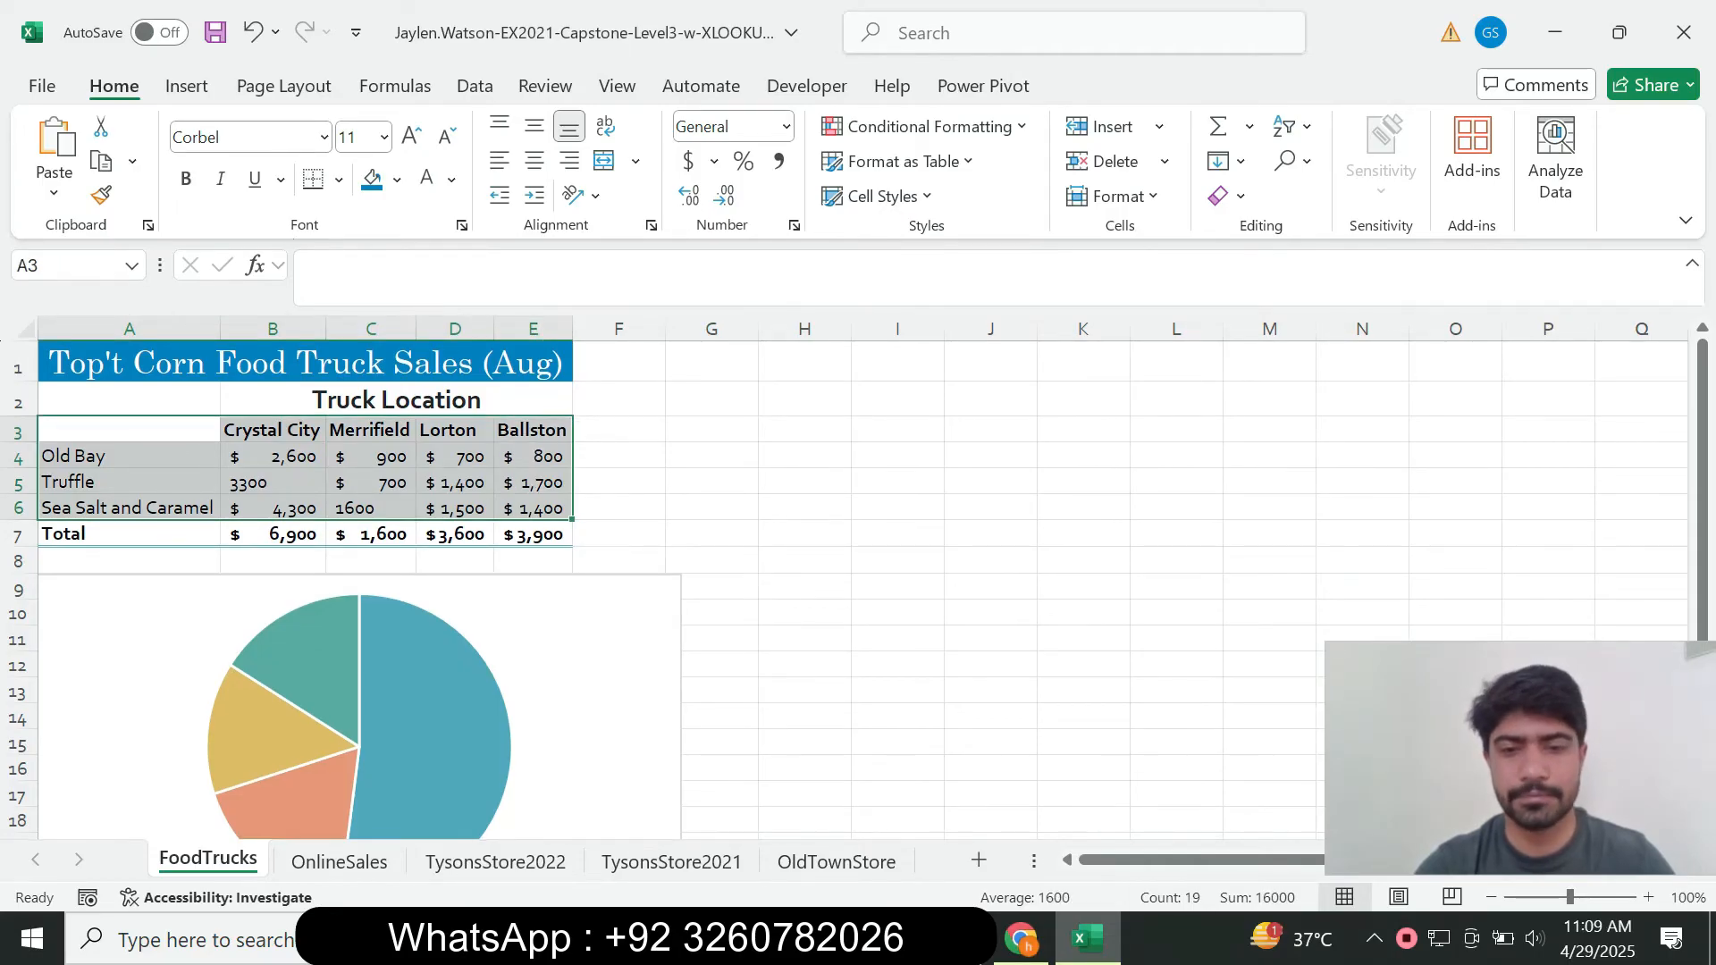
pyautogui.click(1021, 938)
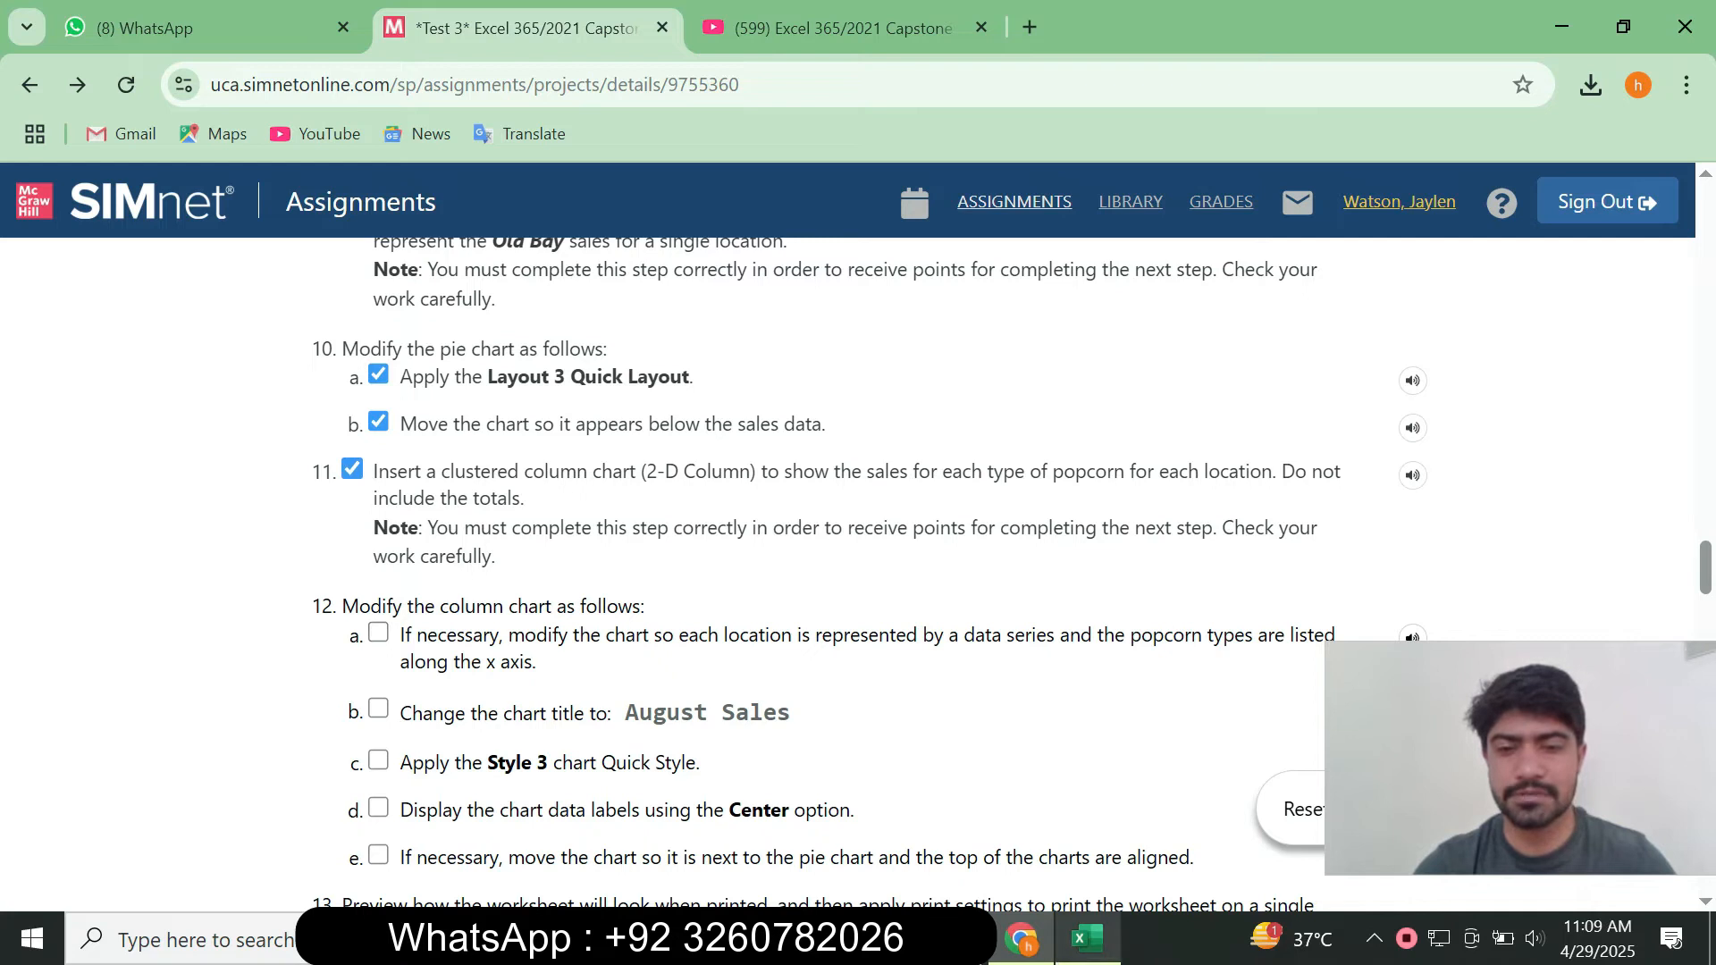
pyautogui.click(1087, 939)
pyautogui.click(186, 85)
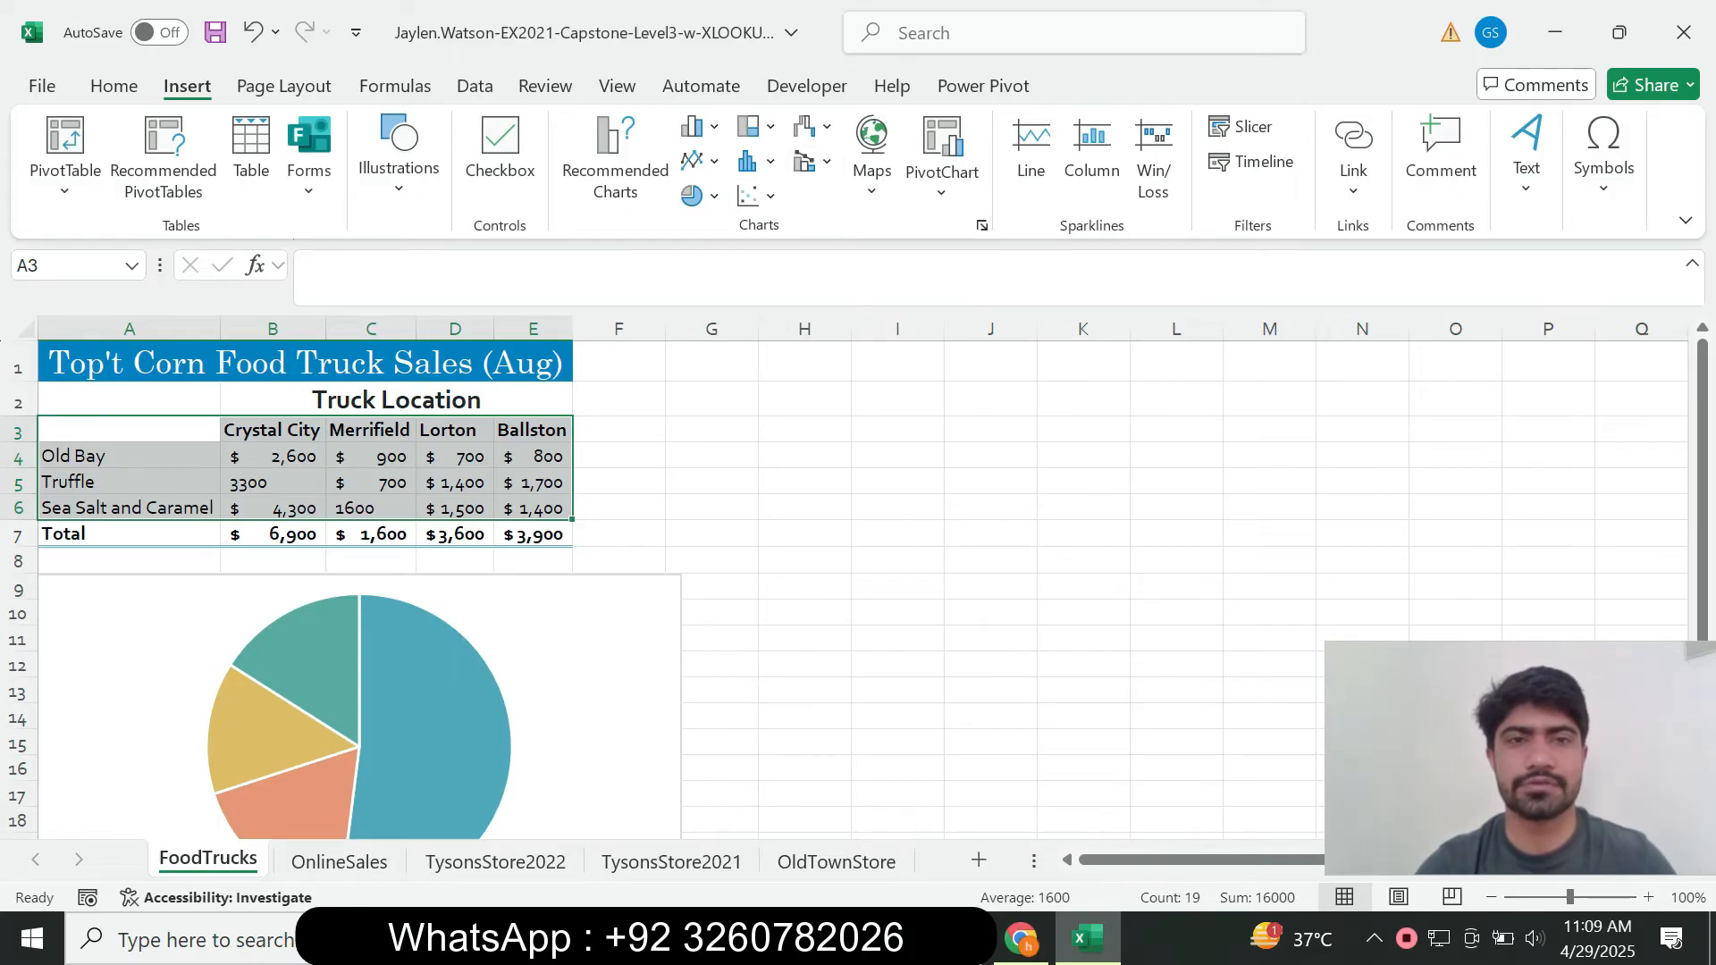
pyautogui.click(615, 156)
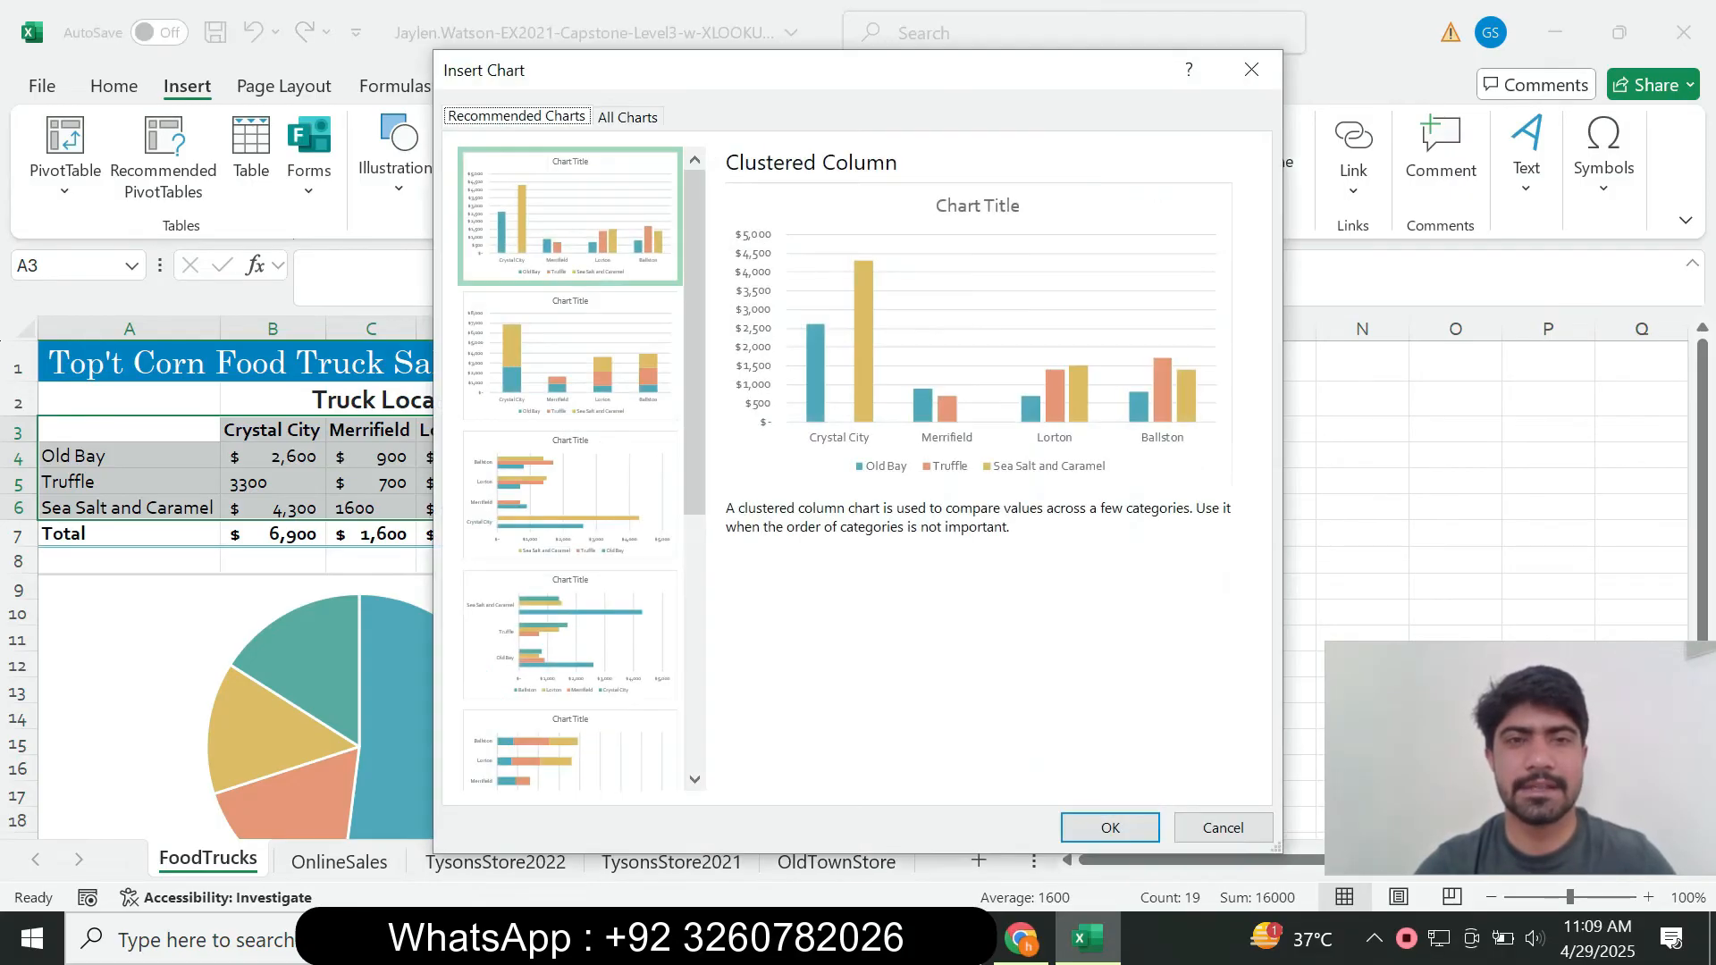
pyautogui.click(627, 117)
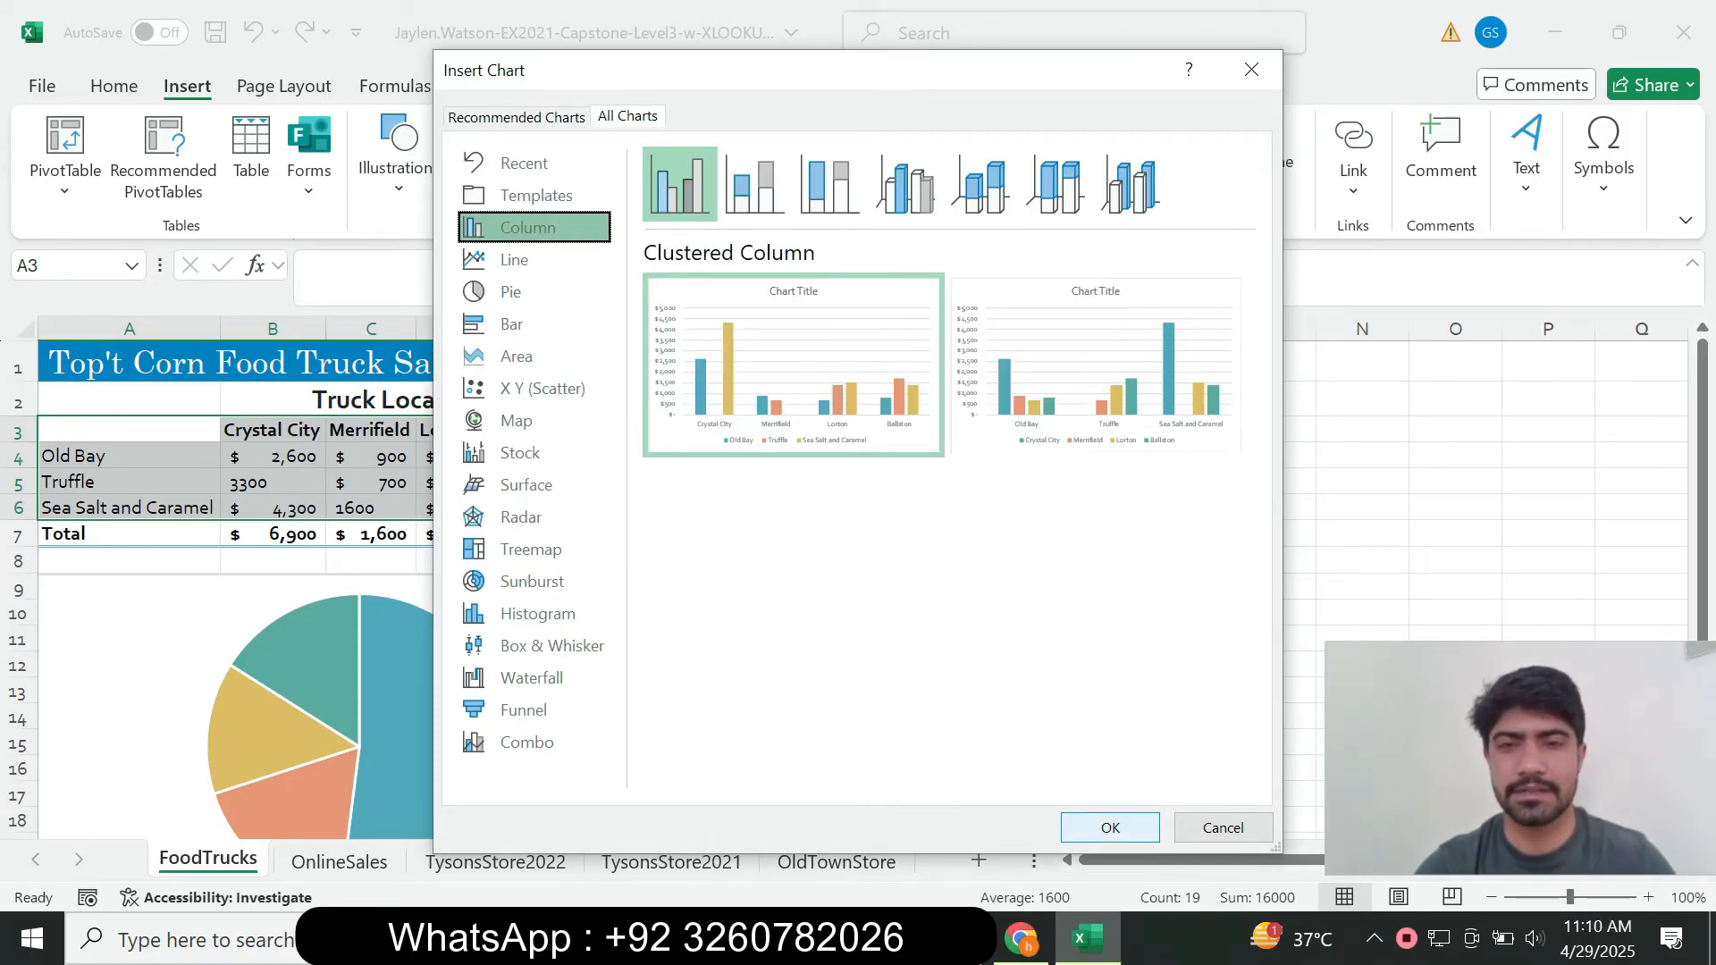
pyautogui.click(1111, 827)
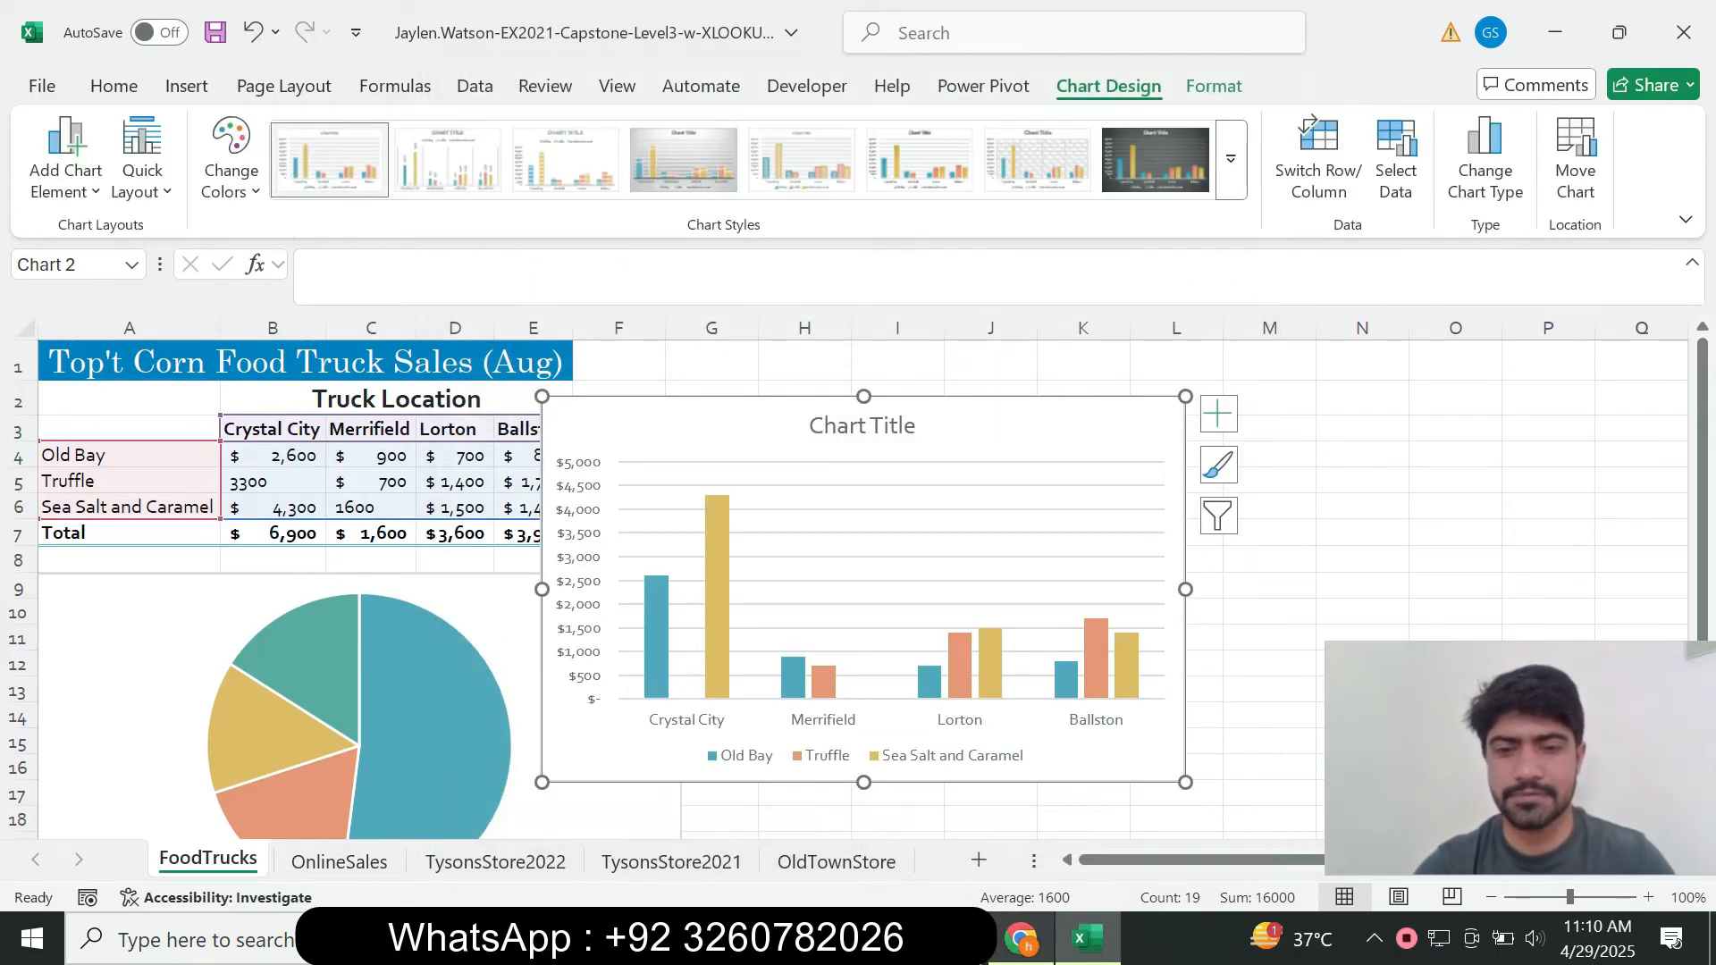
# Check off instruction 12a in SIMnet and look through the remaining project instructions as far as step 18.
pyautogui.hotkey('alt', 'Tab')
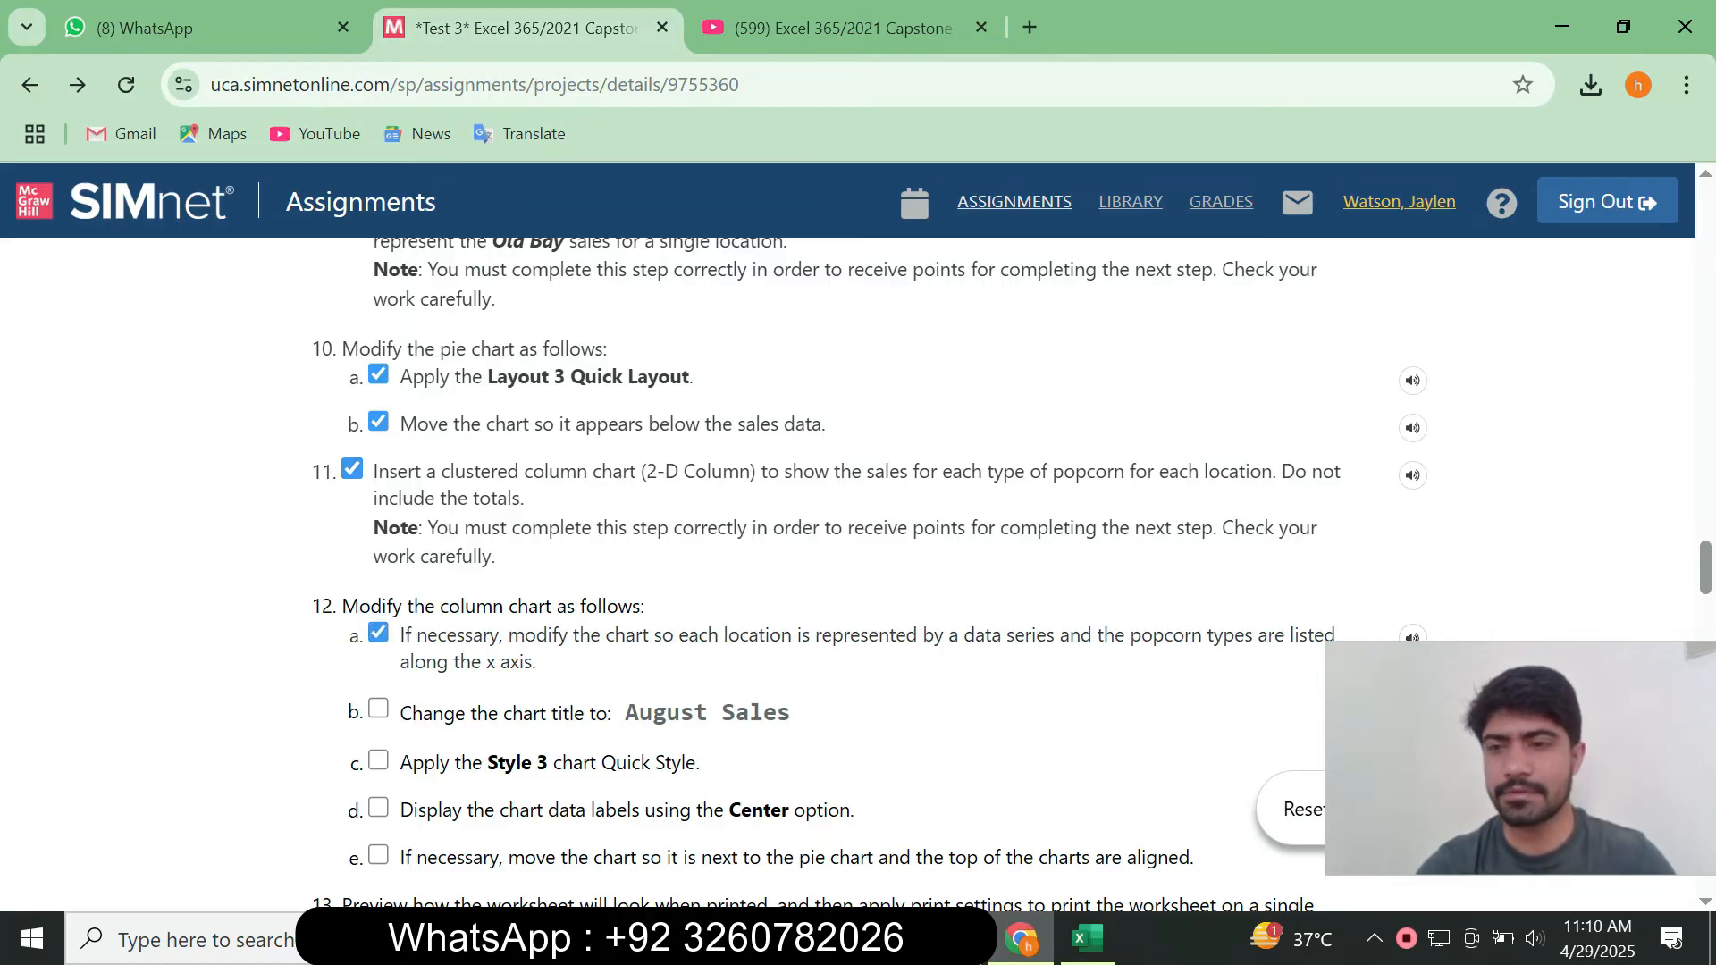
pyautogui.scroll(-6, 858, 572)
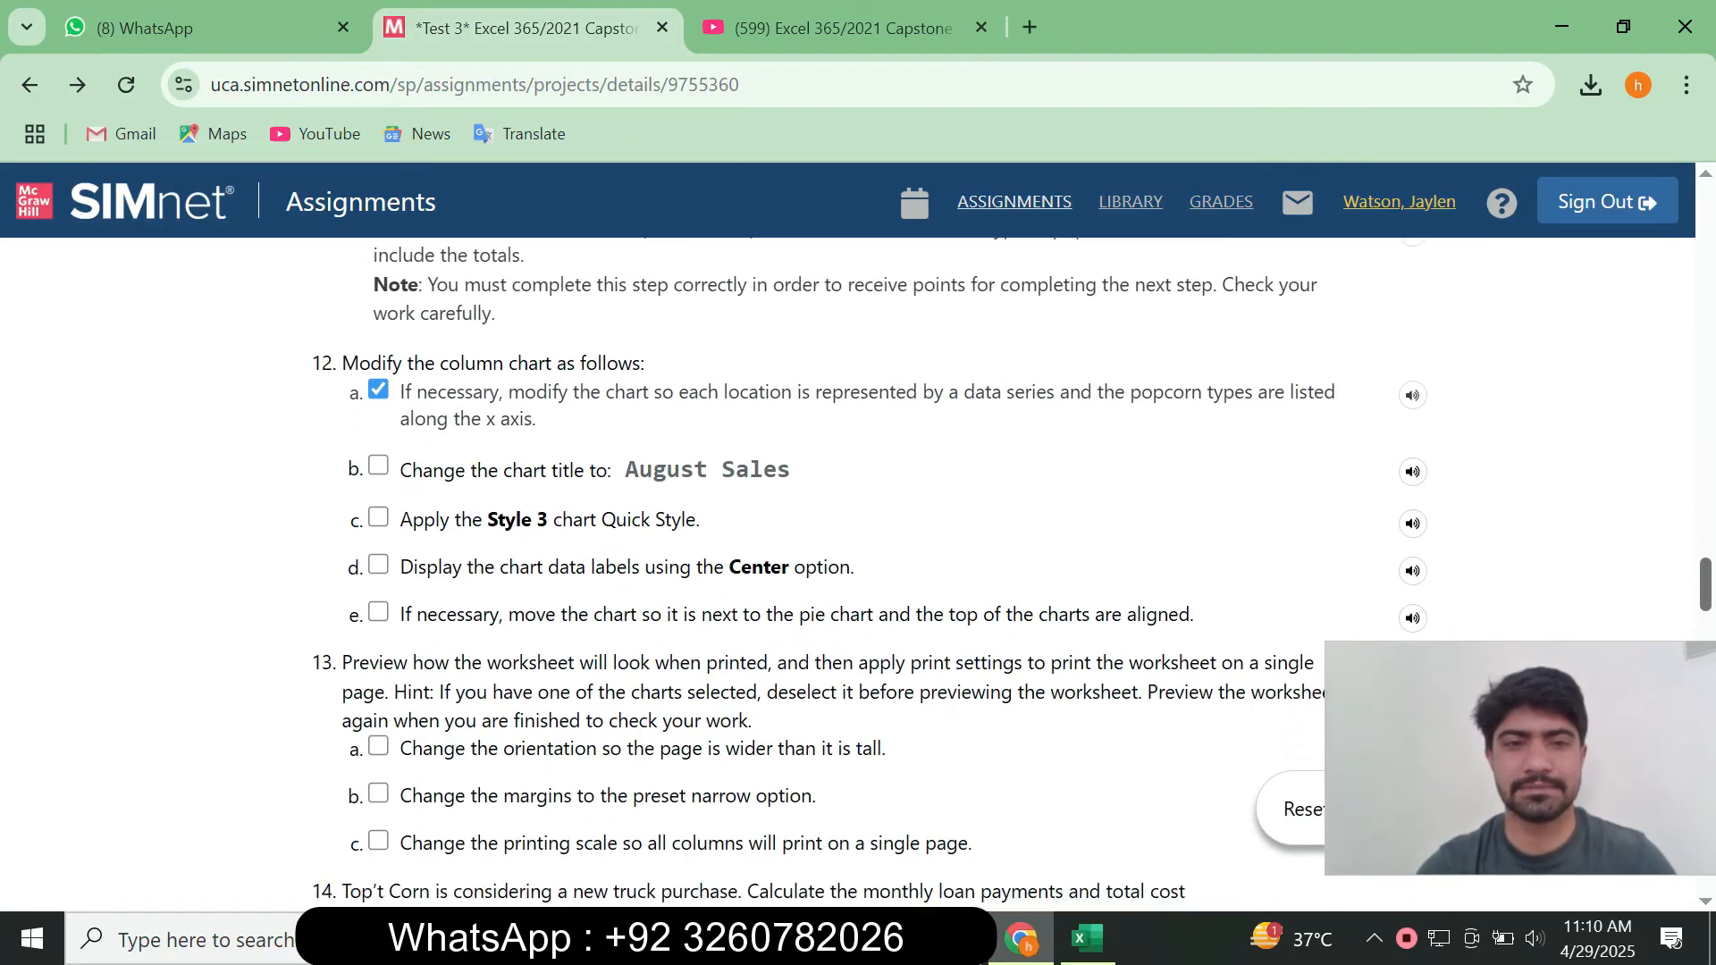
pyautogui.scroll(-20, 858, 572)
pyautogui.scroll(6, 858, 572)
pyautogui.scroll(15, 858, 572)
pyautogui.scroll(-19, 858, 572)
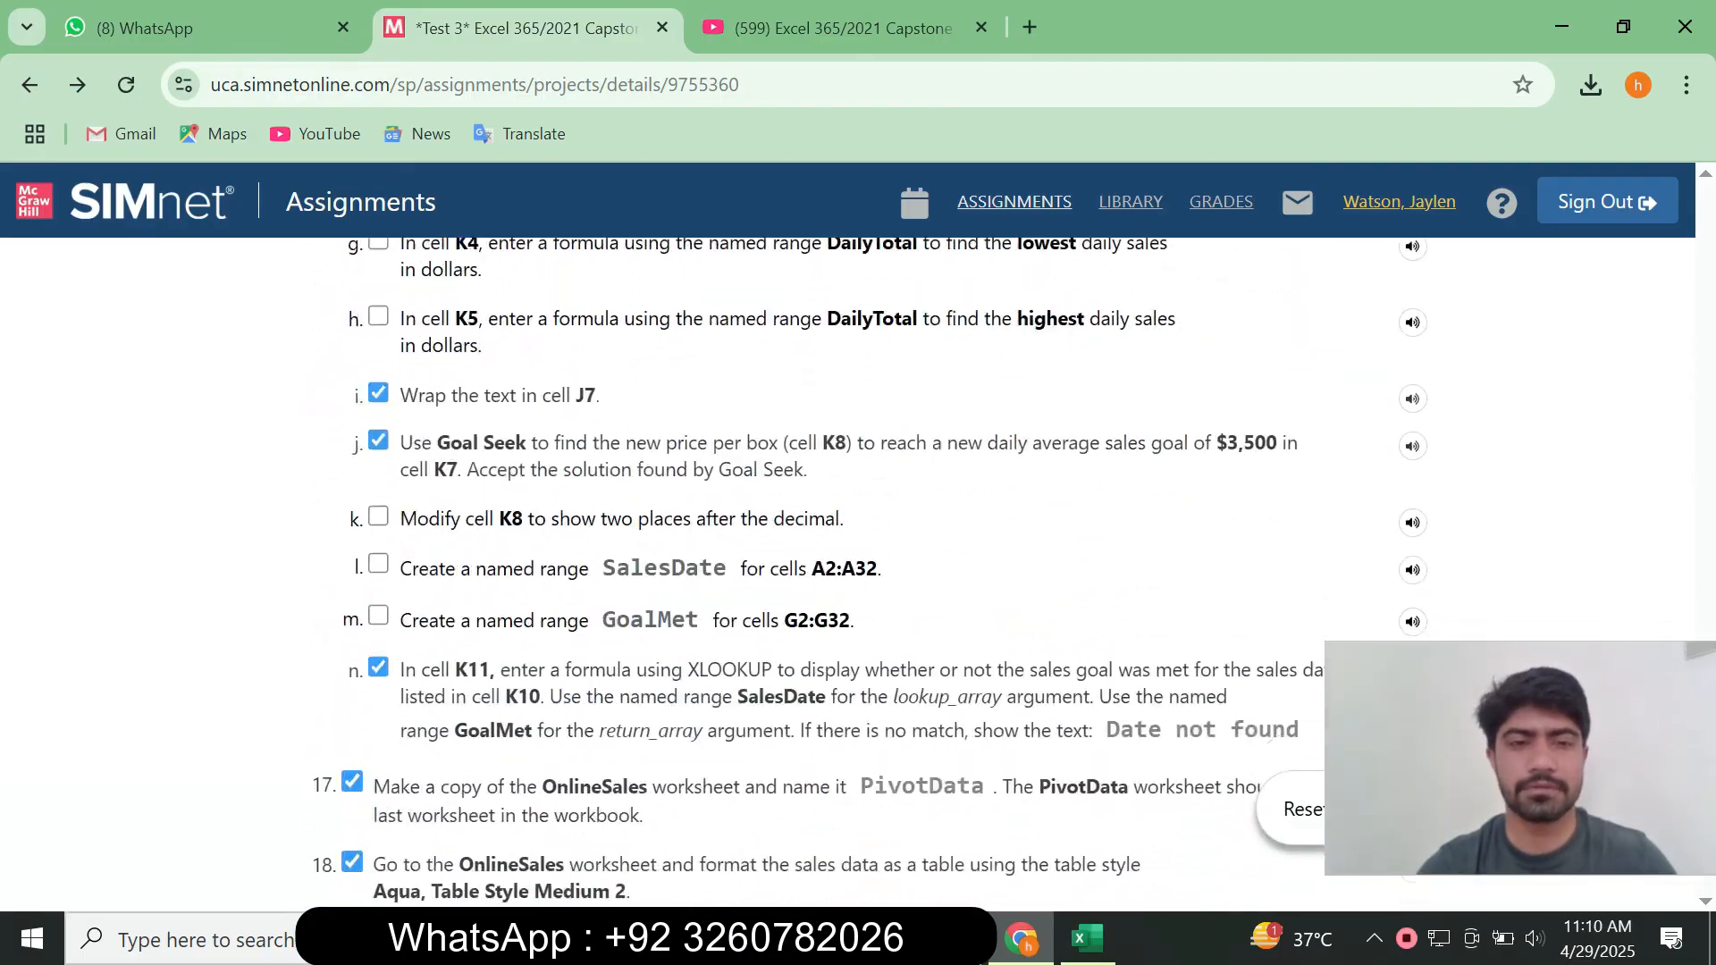
pyautogui.scroll(-1, 858, 572)
pyautogui.scroll(20, 858, 572)
pyautogui.scroll(-8, 858, 572)
pyautogui.scroll(4, 858, 572)
pyautogui.scroll(-3, 858, 572)
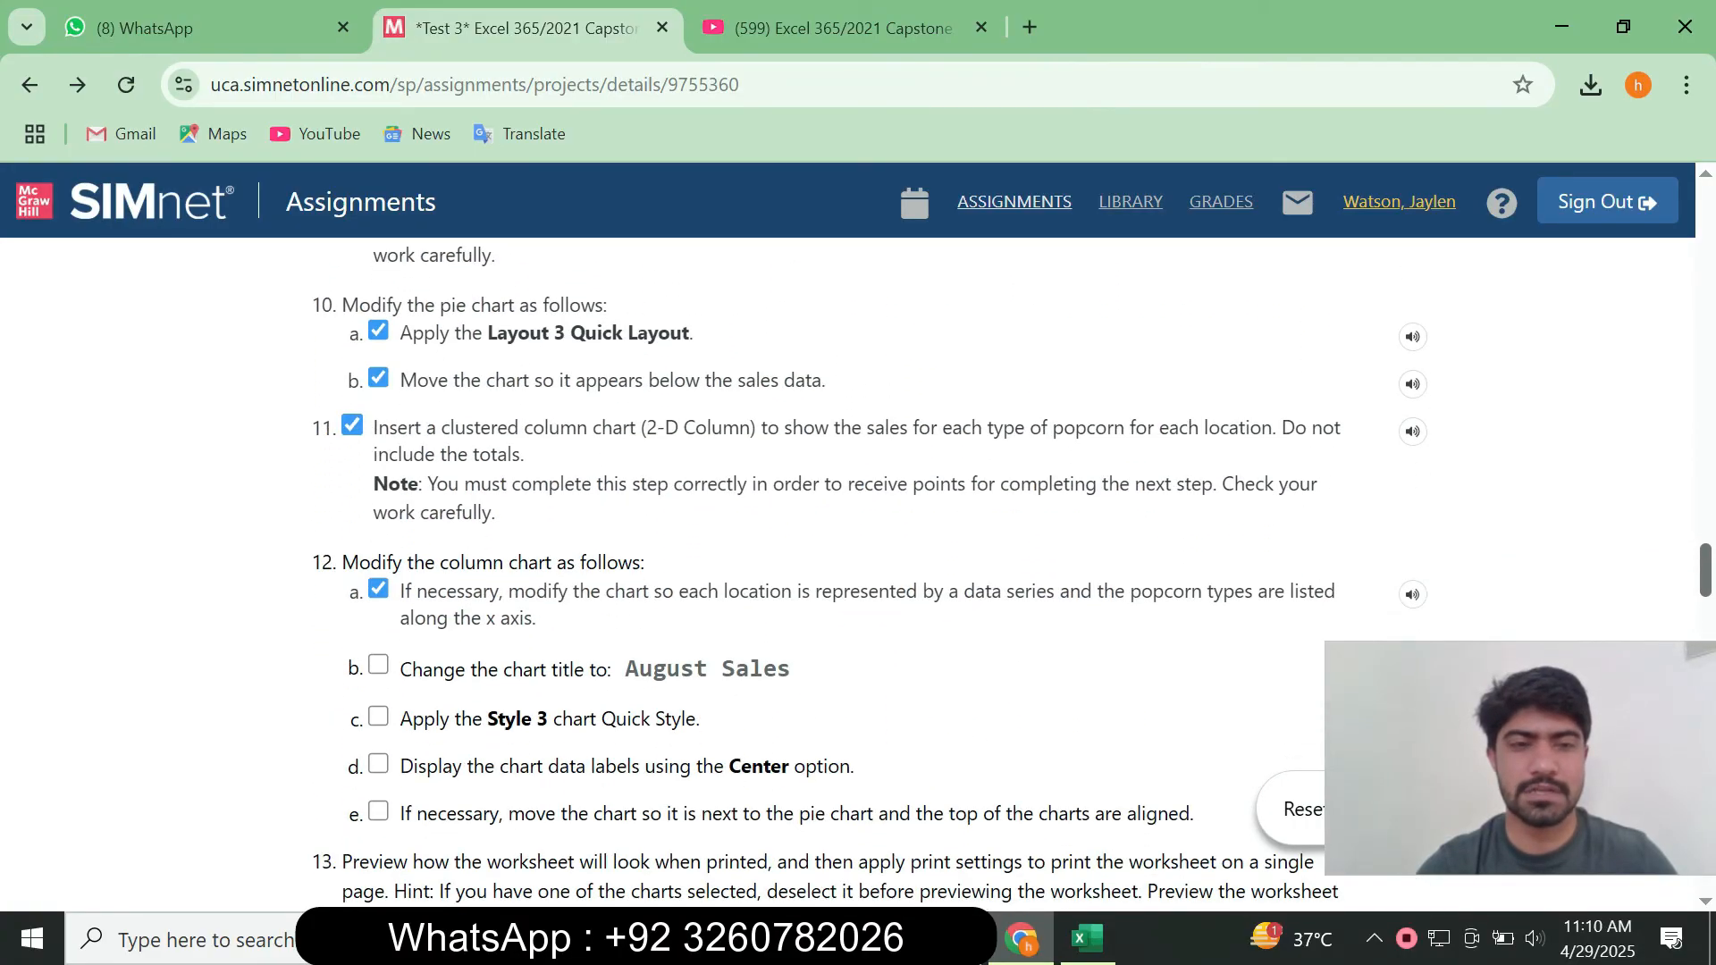
# Check off instruction 12b in SIMnet and set the column chart's title in Excel to the copied text August Sales, pasted as text only.
pyautogui.scroll(-1, 858, 572)
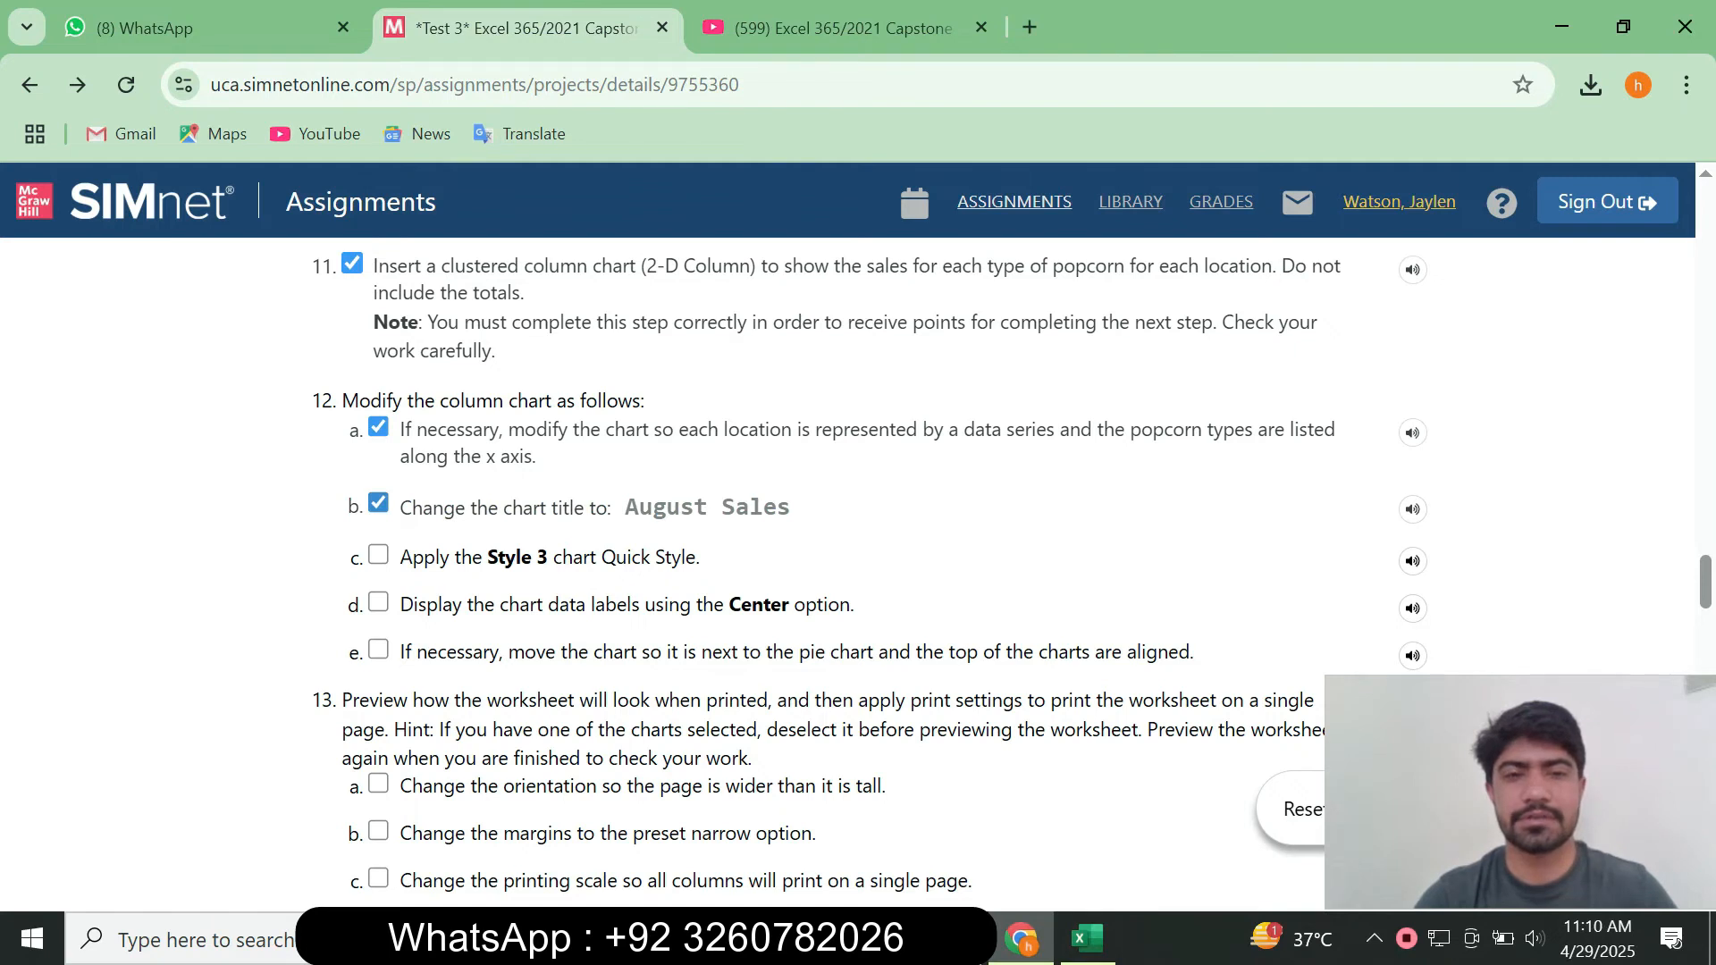
pyautogui.moveTo(625, 506); pyautogui.dragTo(790, 507)
pyautogui.hotkey('ctrl', 'c')
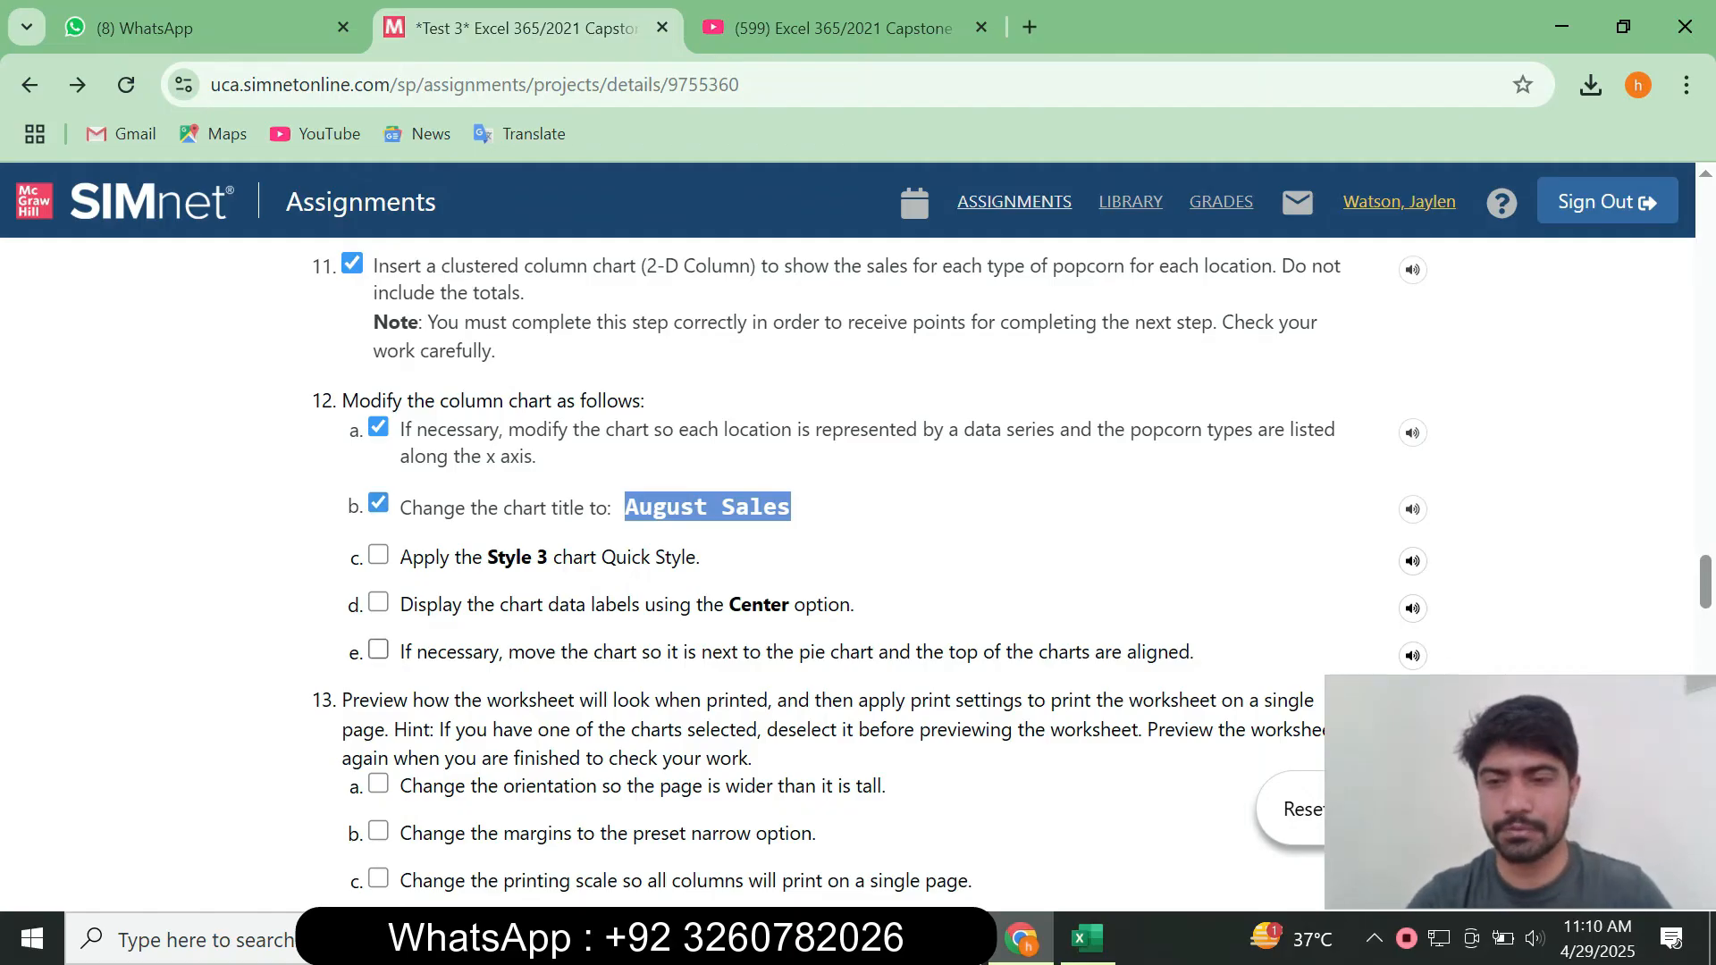
pyautogui.click(1087, 939)
pyautogui.click(857, 425)
pyautogui.click(857, 426)
pyautogui.hotkey('ctrl', 'a')
pyautogui.hotkey('ctrl', 'v')
pyautogui.press('ctrl')
pyautogui.press('t')
pyautogui.click(1064, 429)
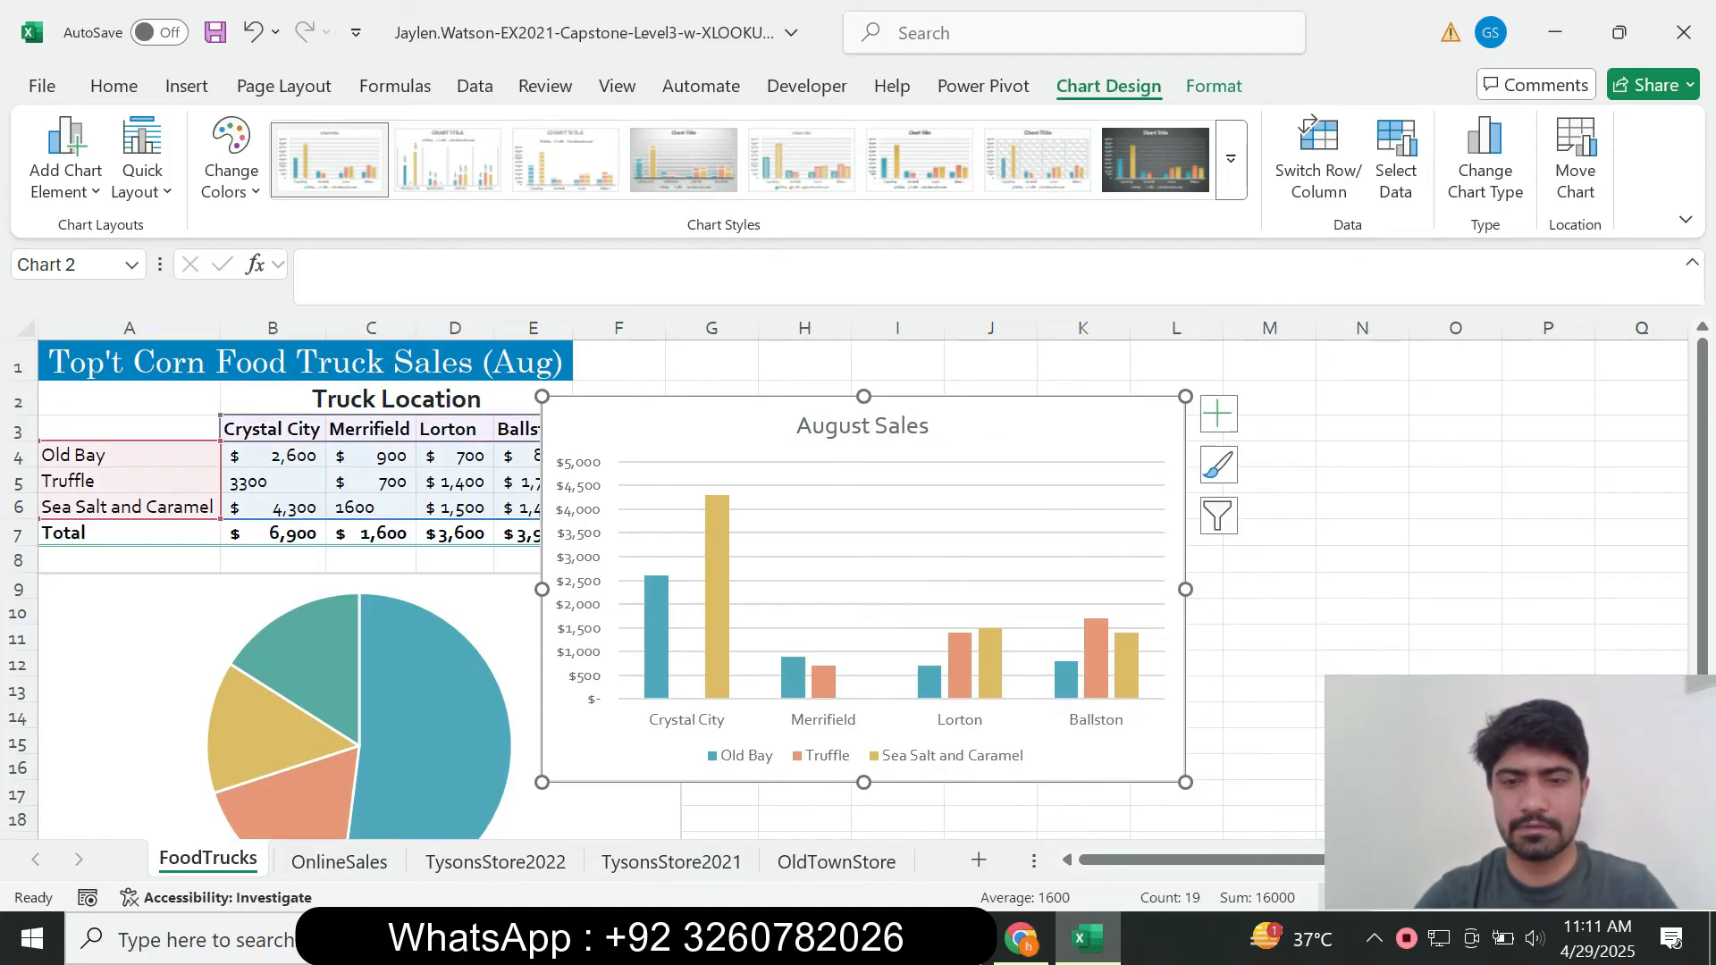
# Check off instruction 12c in SIMnet and apply the Style 3 chart Quick Style to the column chart in Excel.
pyautogui.click(1021, 939)
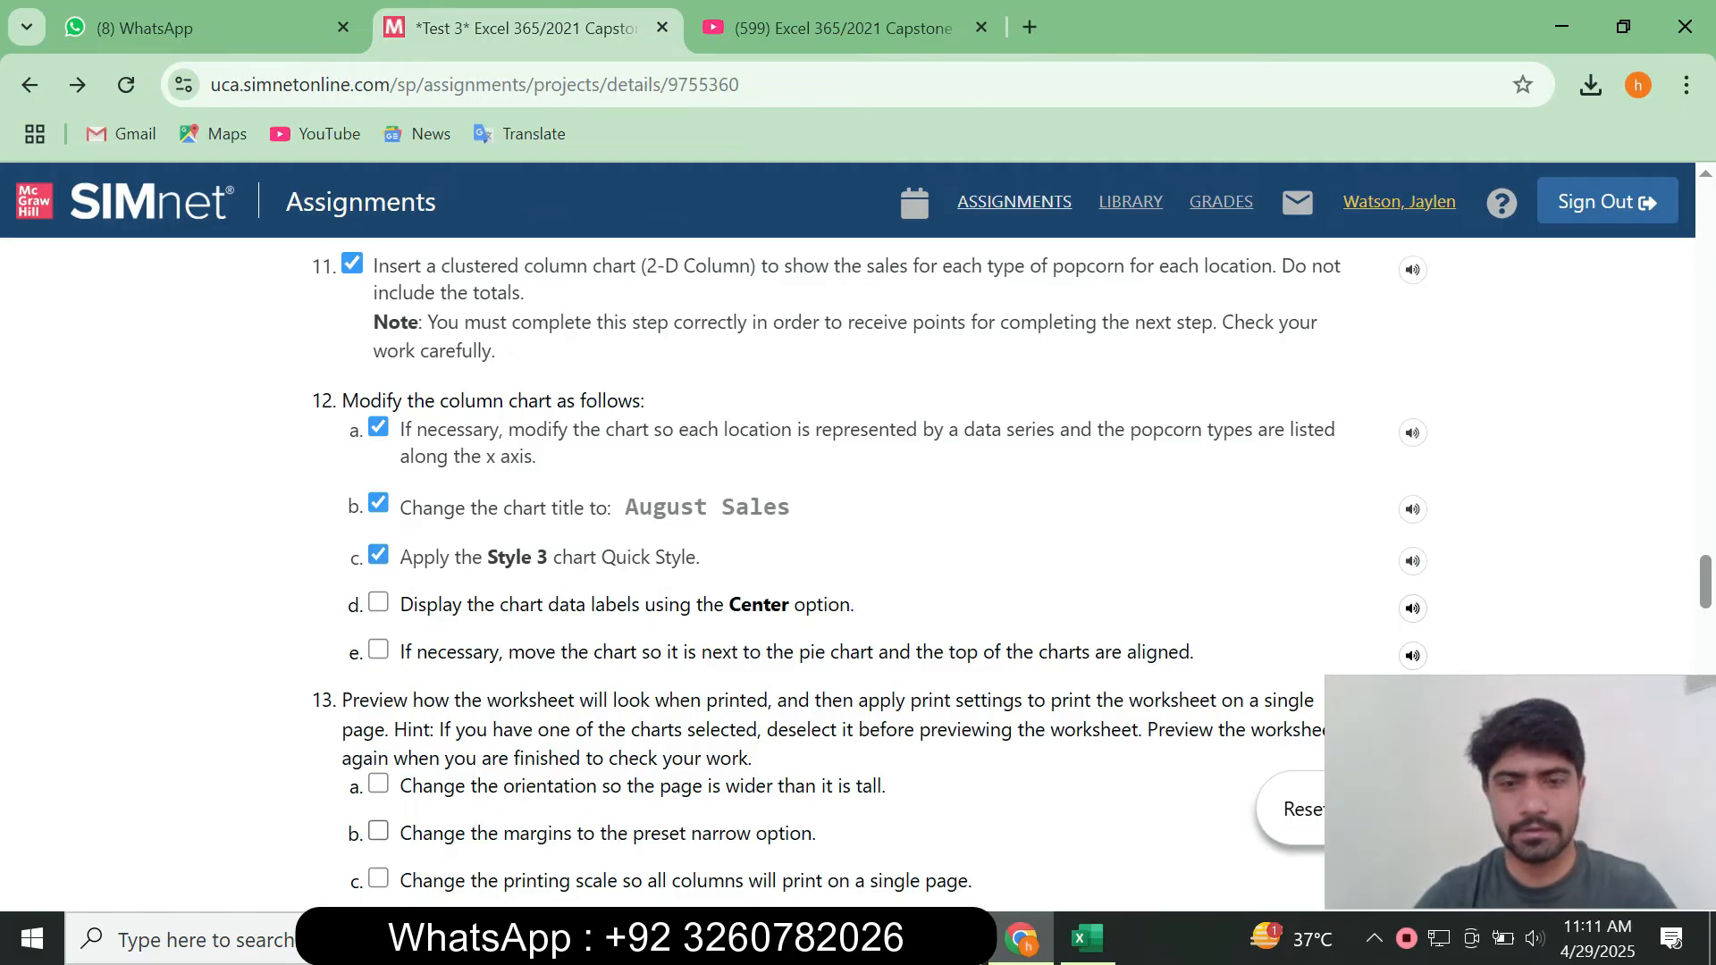
pyautogui.click(1087, 938)
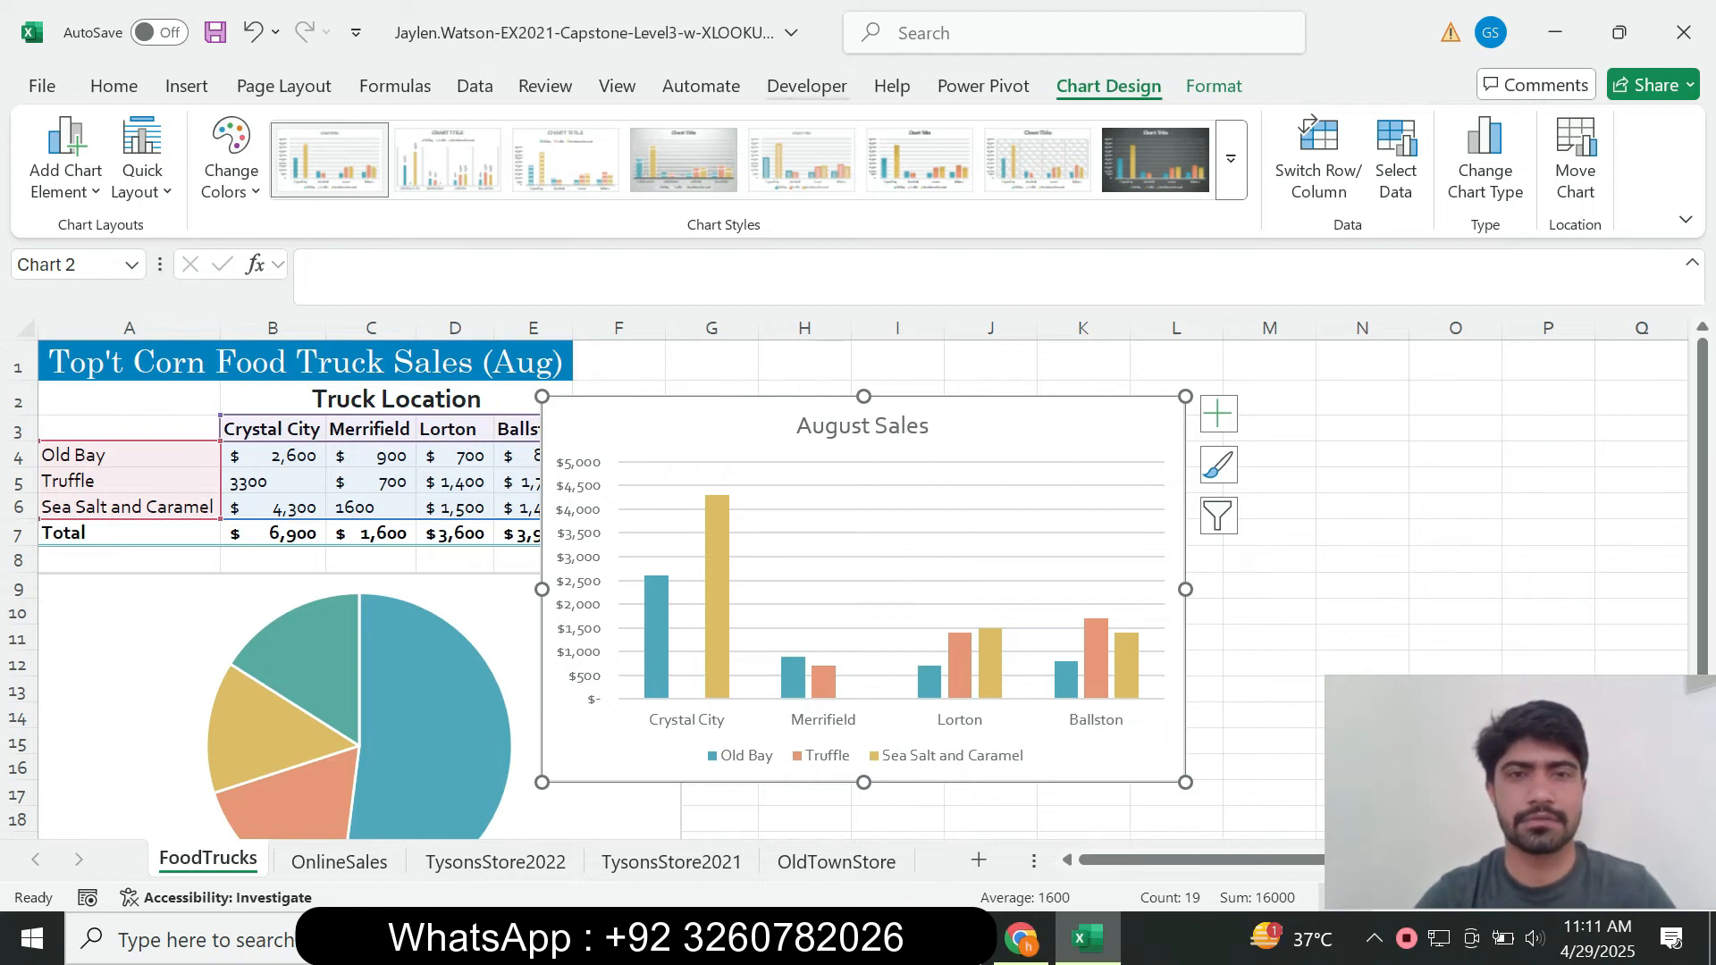
pyautogui.click(1230, 159)
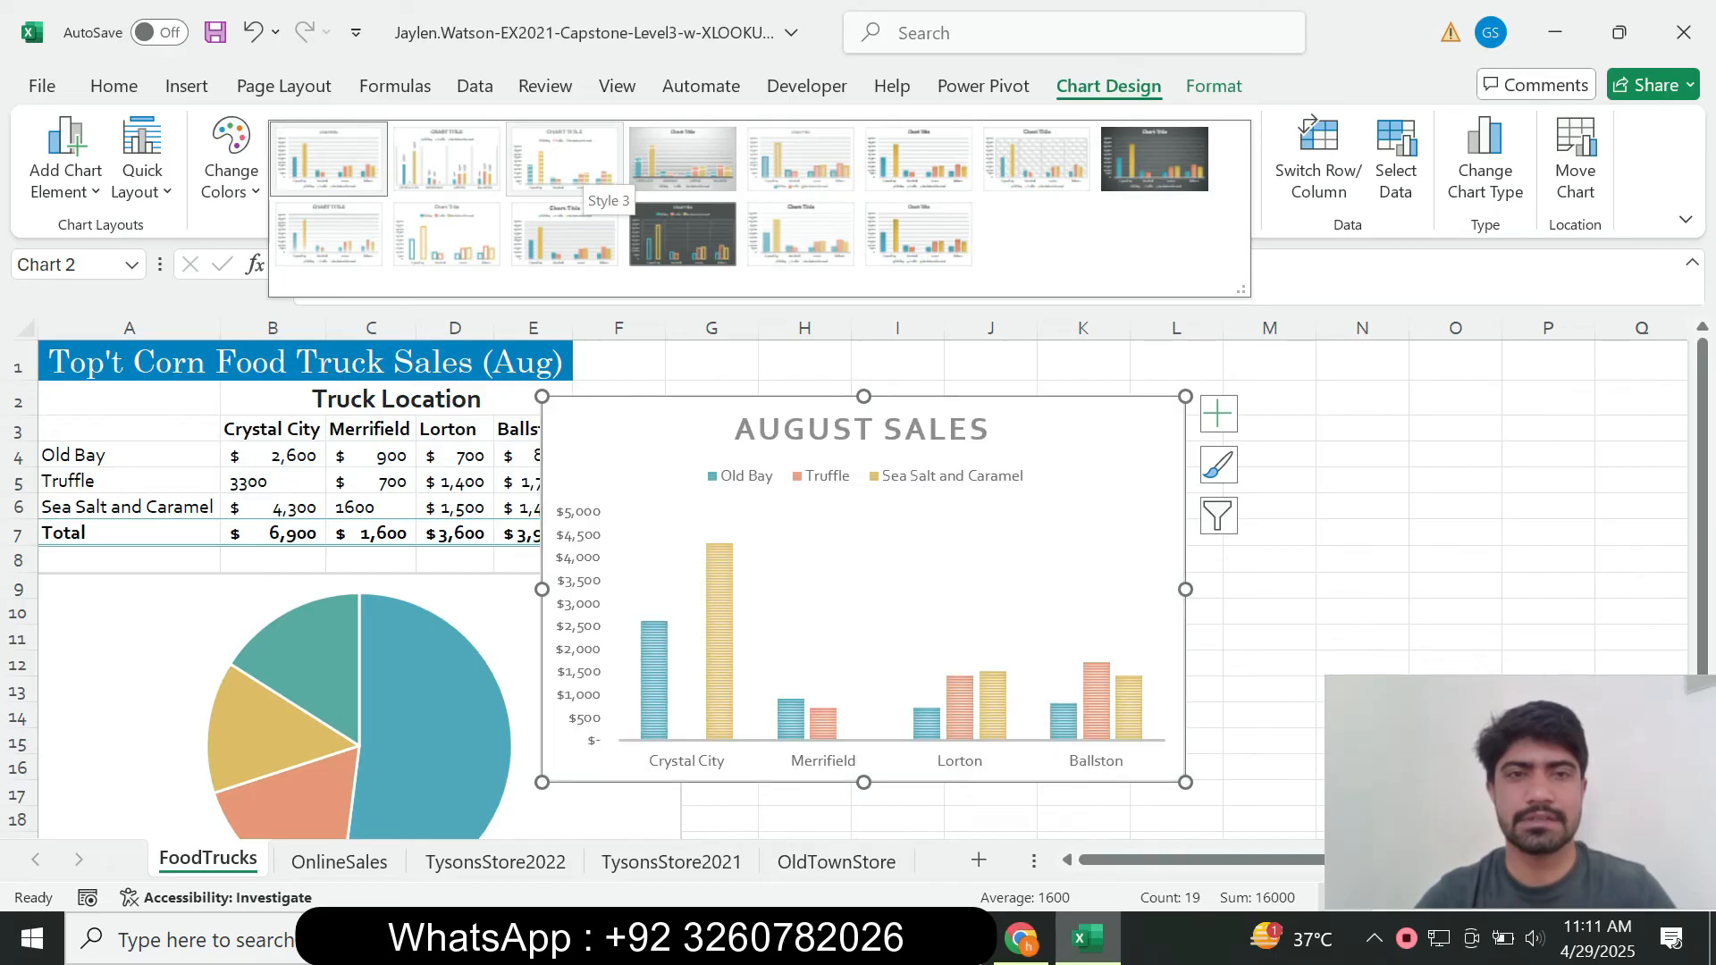
pyautogui.click(563, 159)
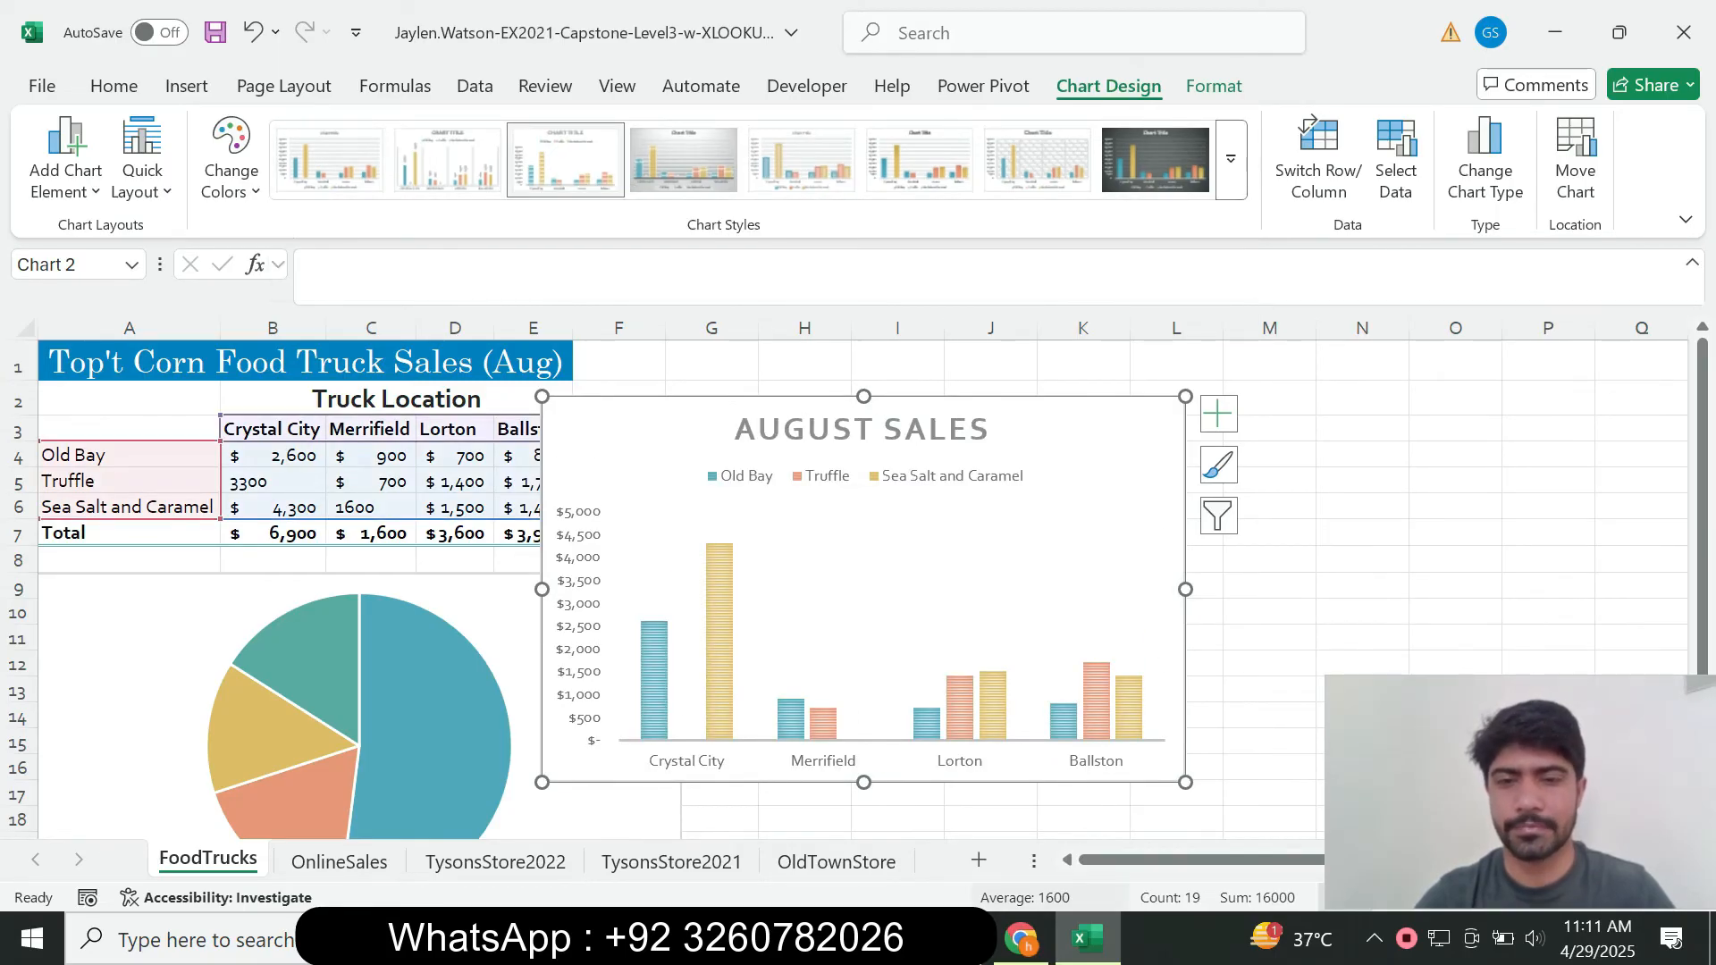
# Check off instruction 12d in SIMnet and display the column chart's data labels in Excel using the Center option.
pyautogui.click(1020, 939)
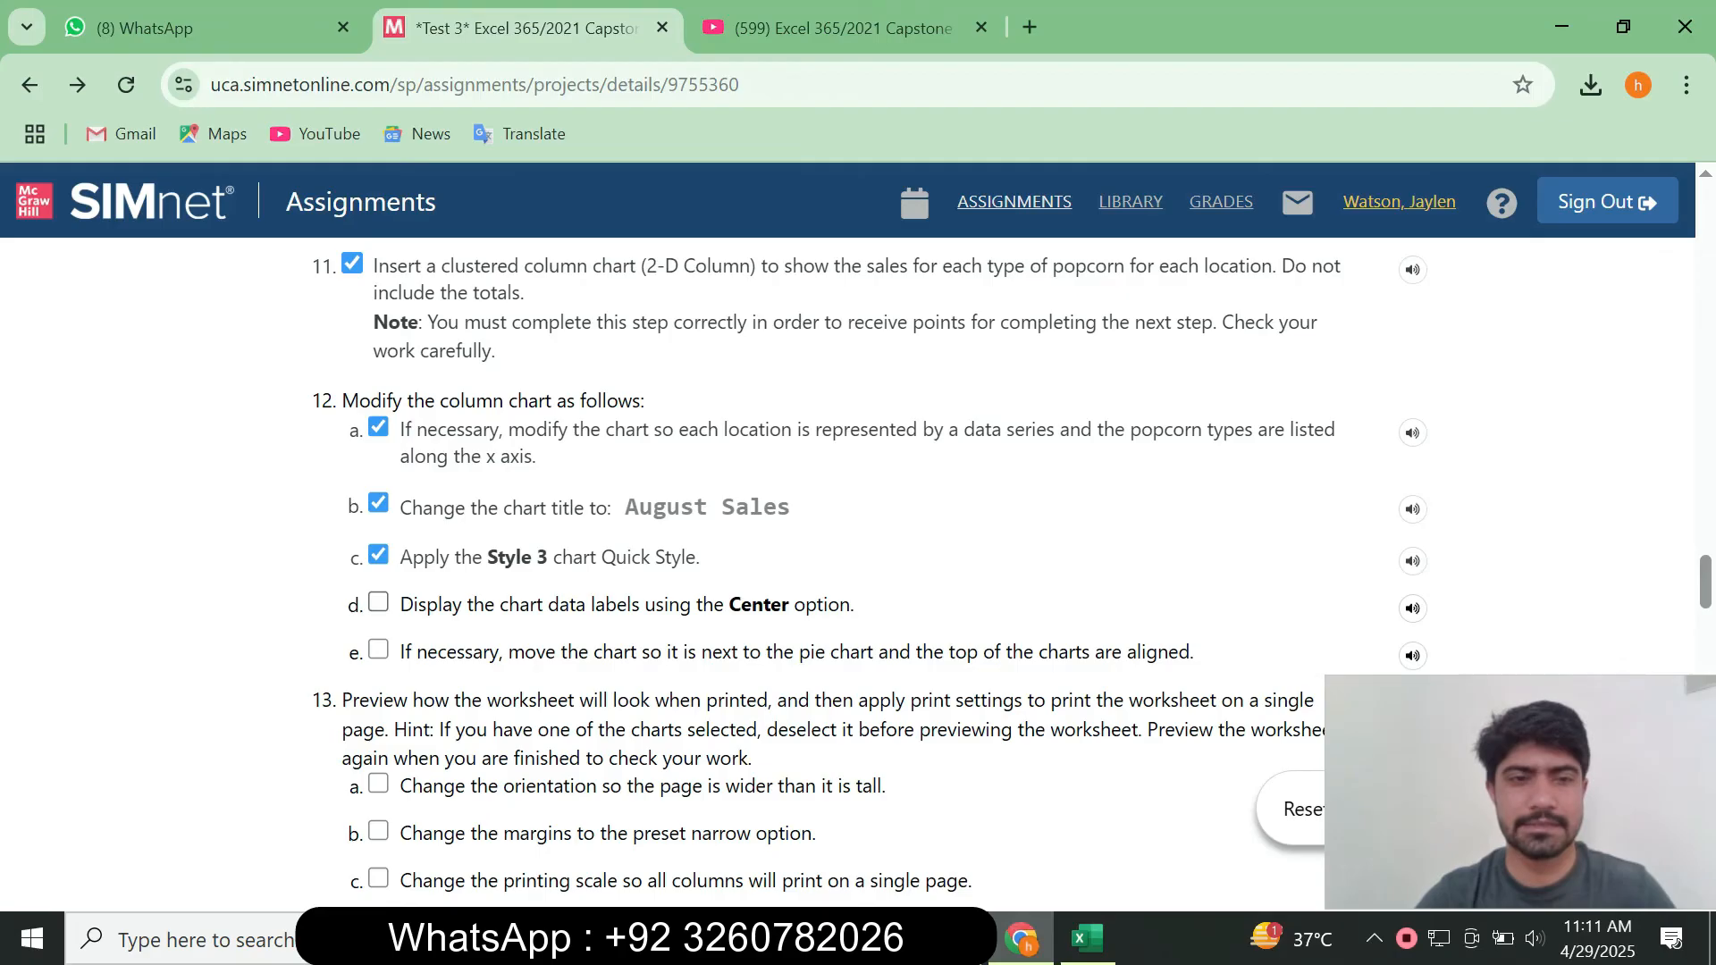
pyautogui.click(378, 602)
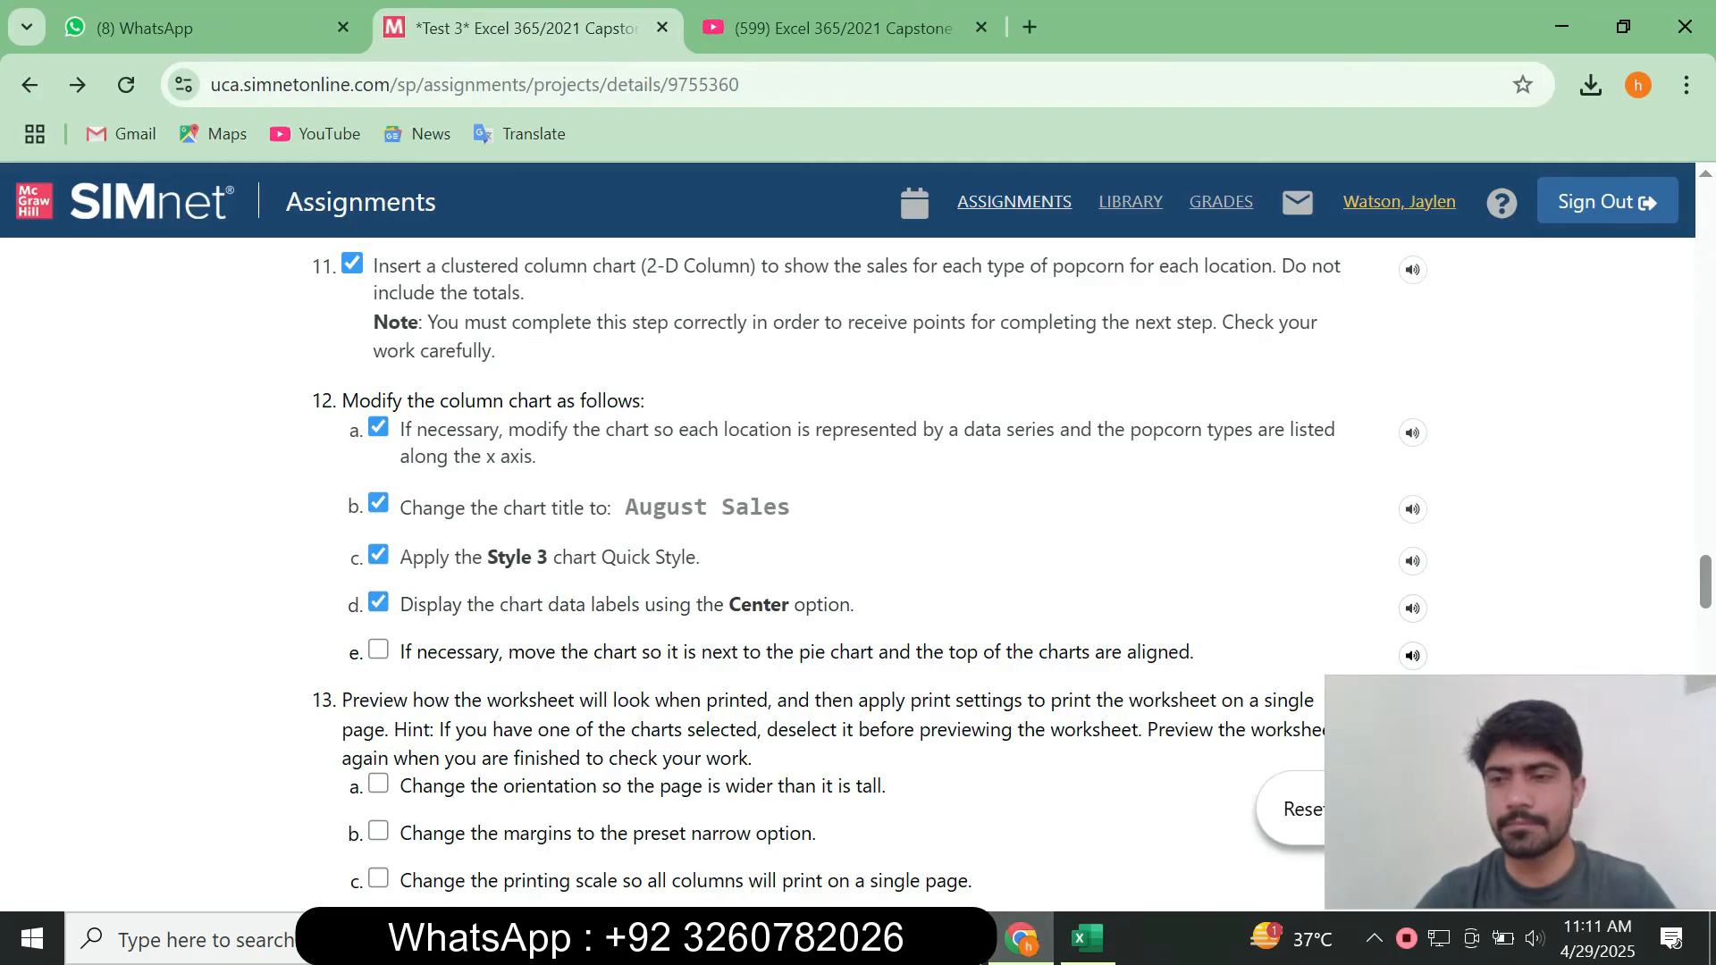
pyautogui.scroll(-2, 858, 573)
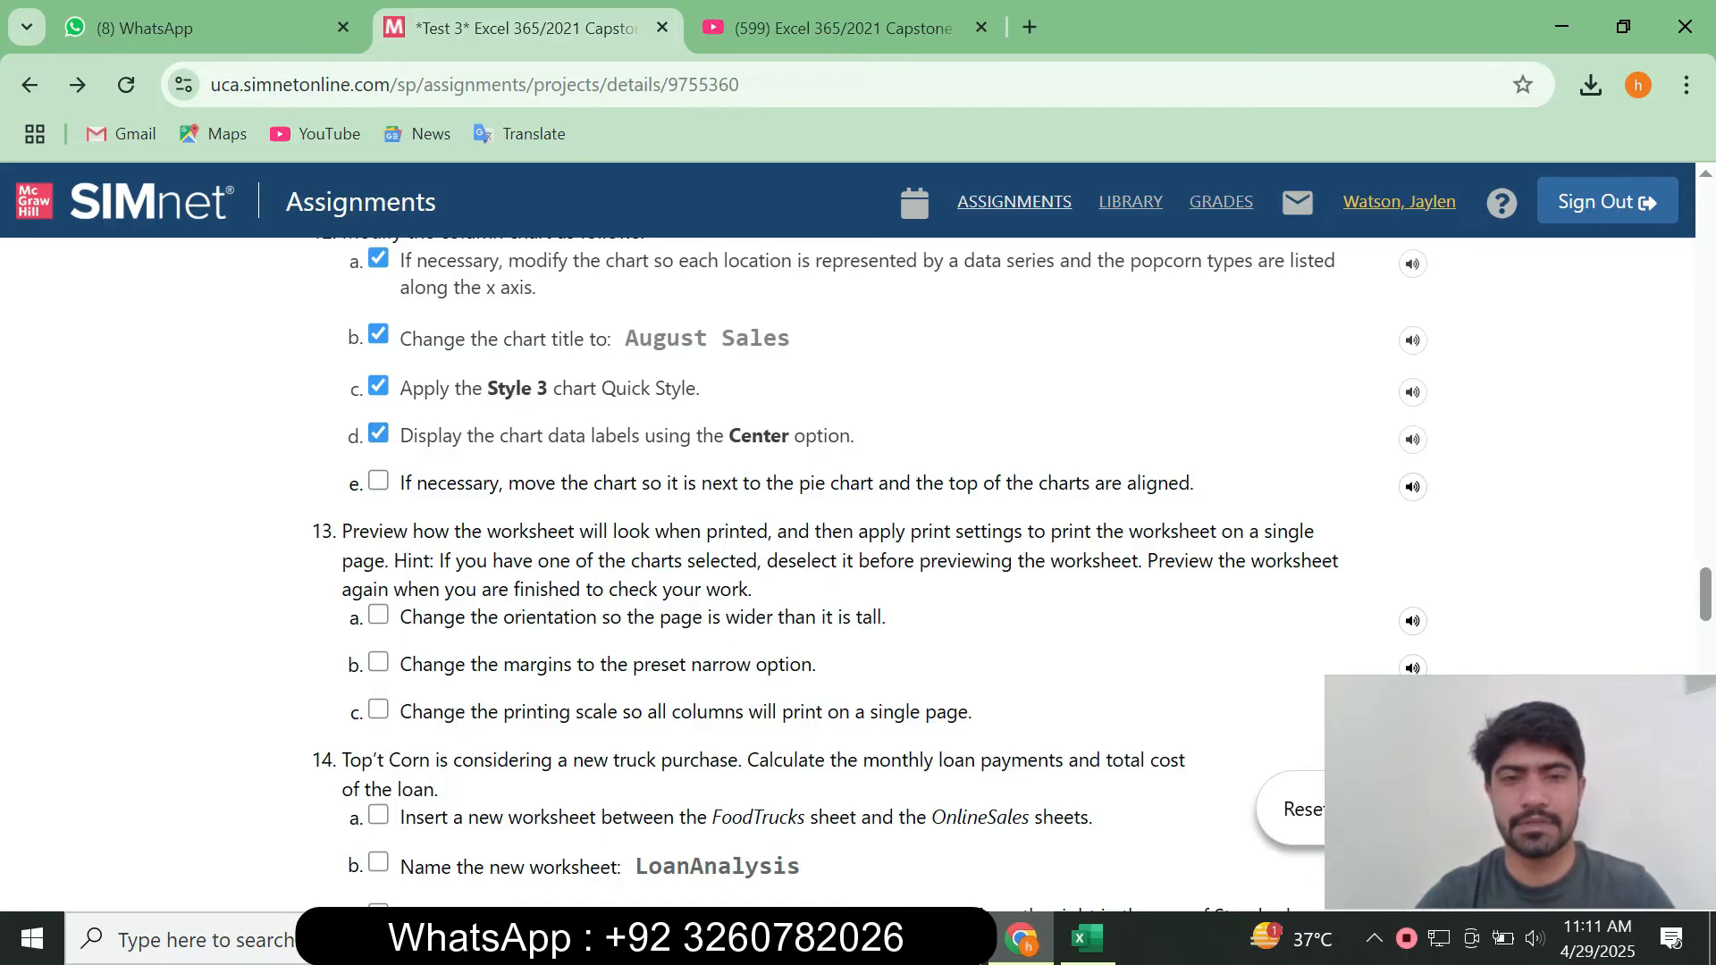
pyautogui.click(1087, 938)
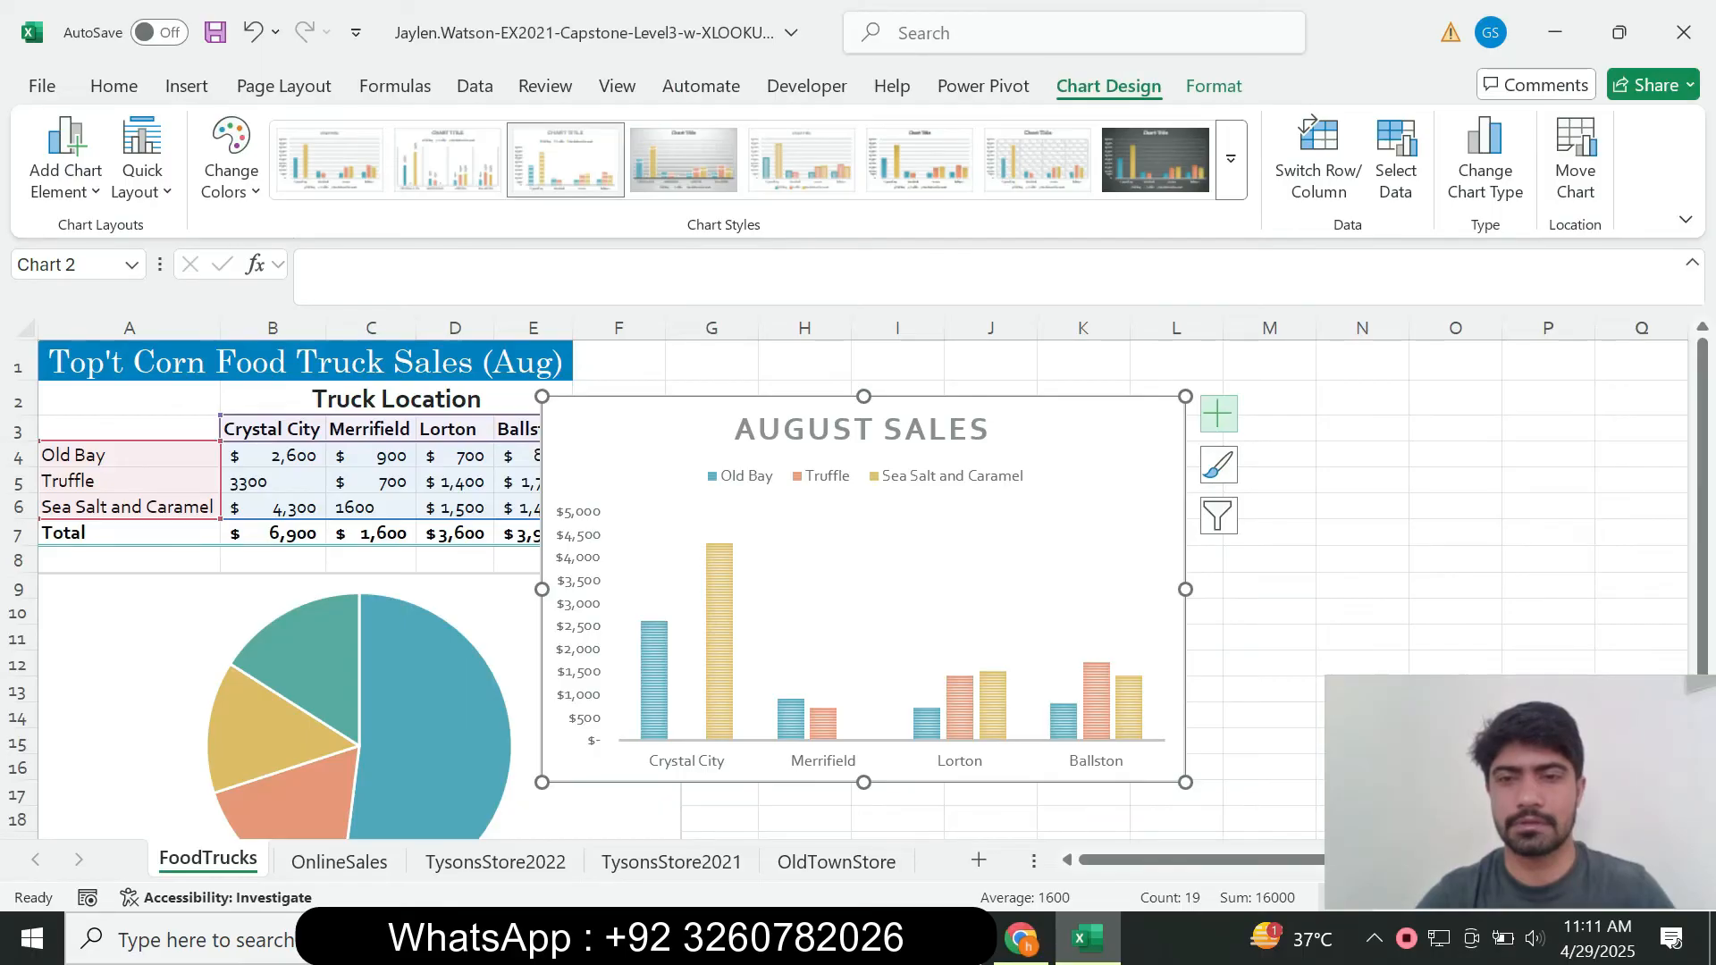
pyautogui.click(1218, 414)
pyautogui.click(1276, 538)
pyautogui.click(1423, 537)
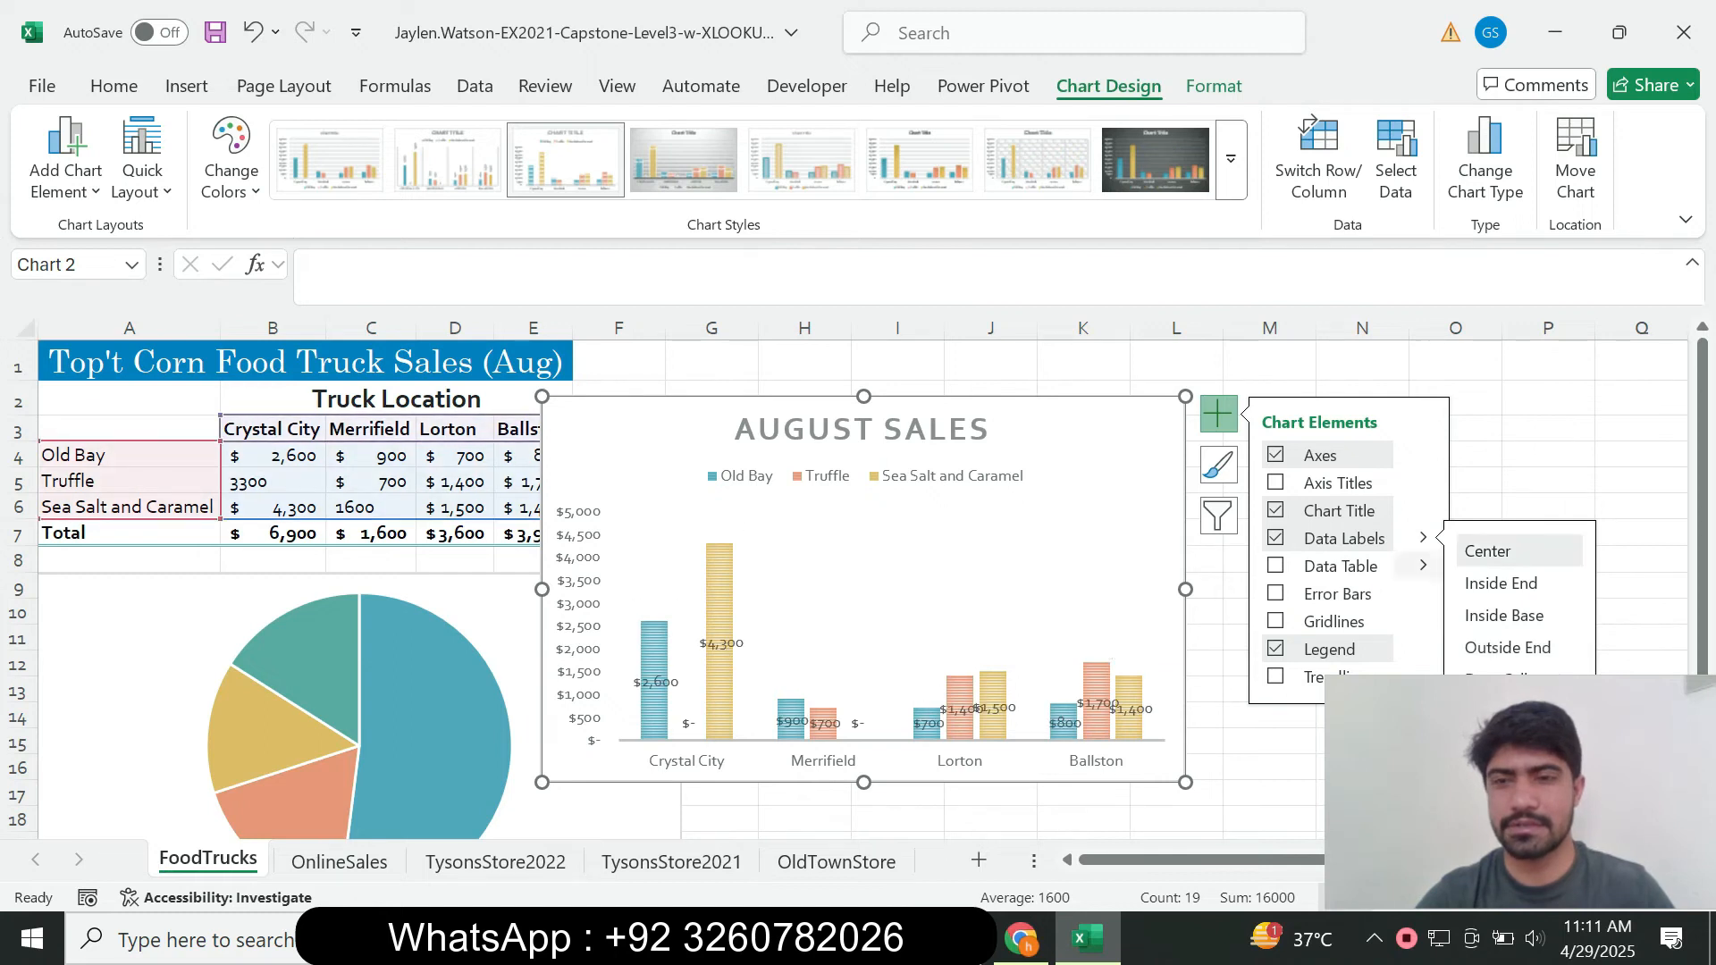
# Check off instruction 12e in SIMnet and move the column chart in Excel beside the pie chart with their tops aligned, leaving it deselected.
pyautogui.hotkey('alt', 'Tab')
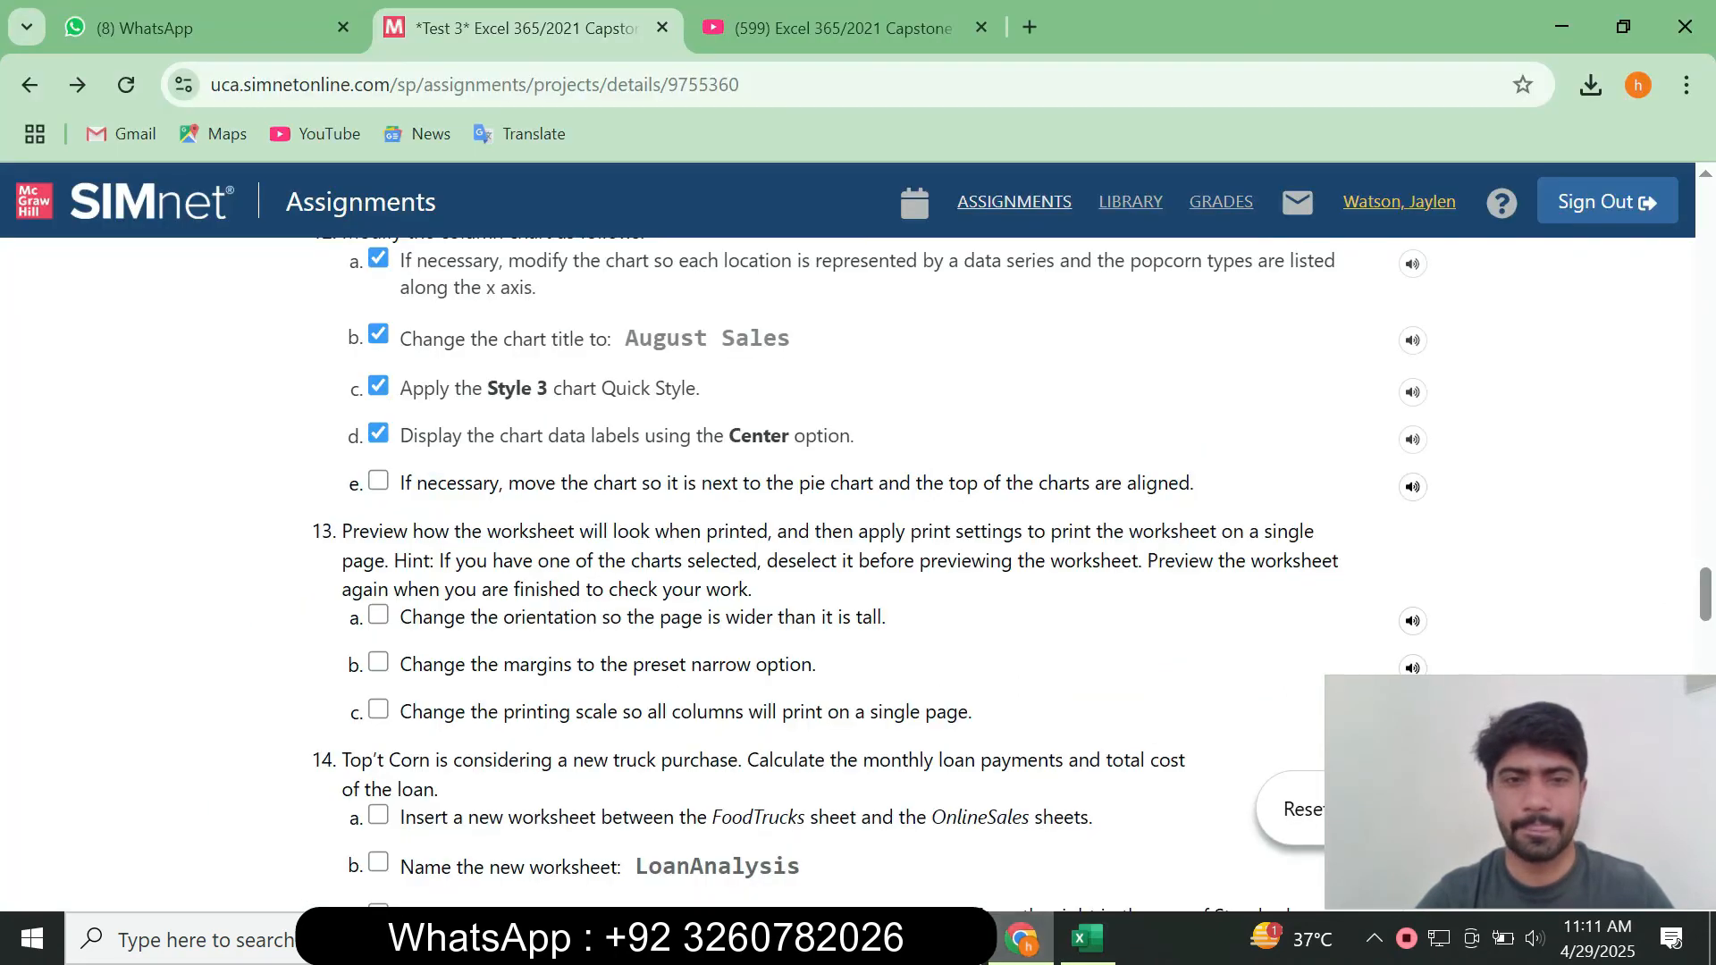
pyautogui.click(378, 481)
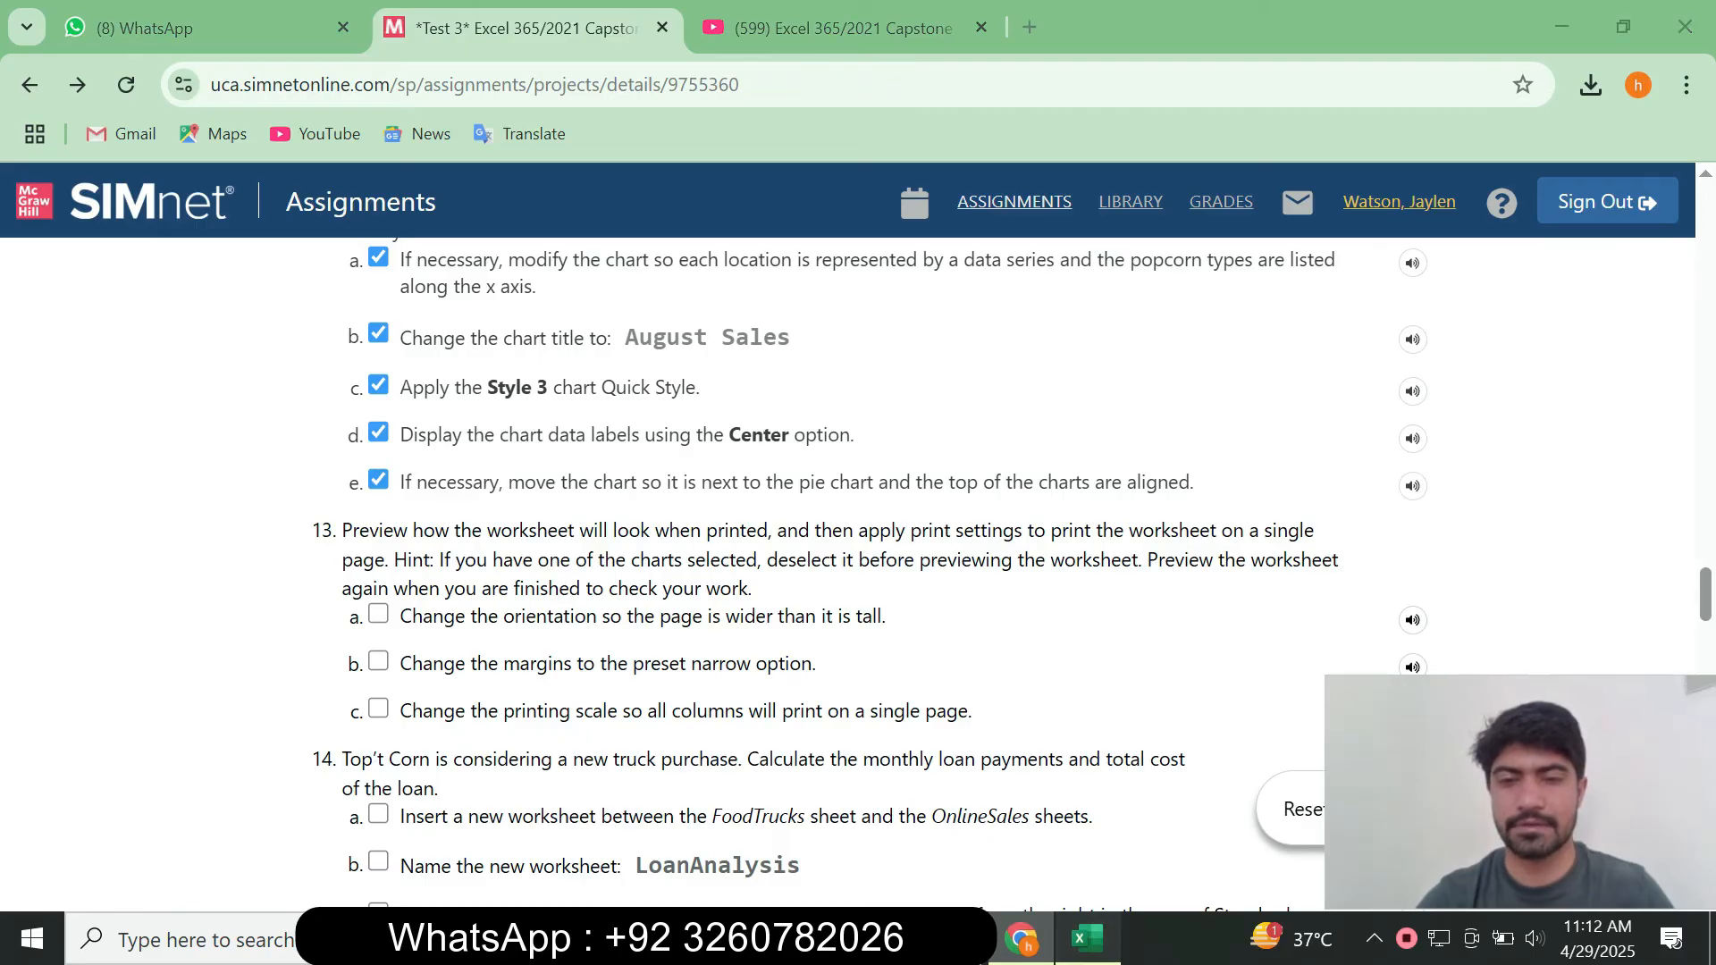
pyautogui.click(1087, 939)
pyautogui.moveTo(1702, 449); pyautogui.dragTo(1703, 483)
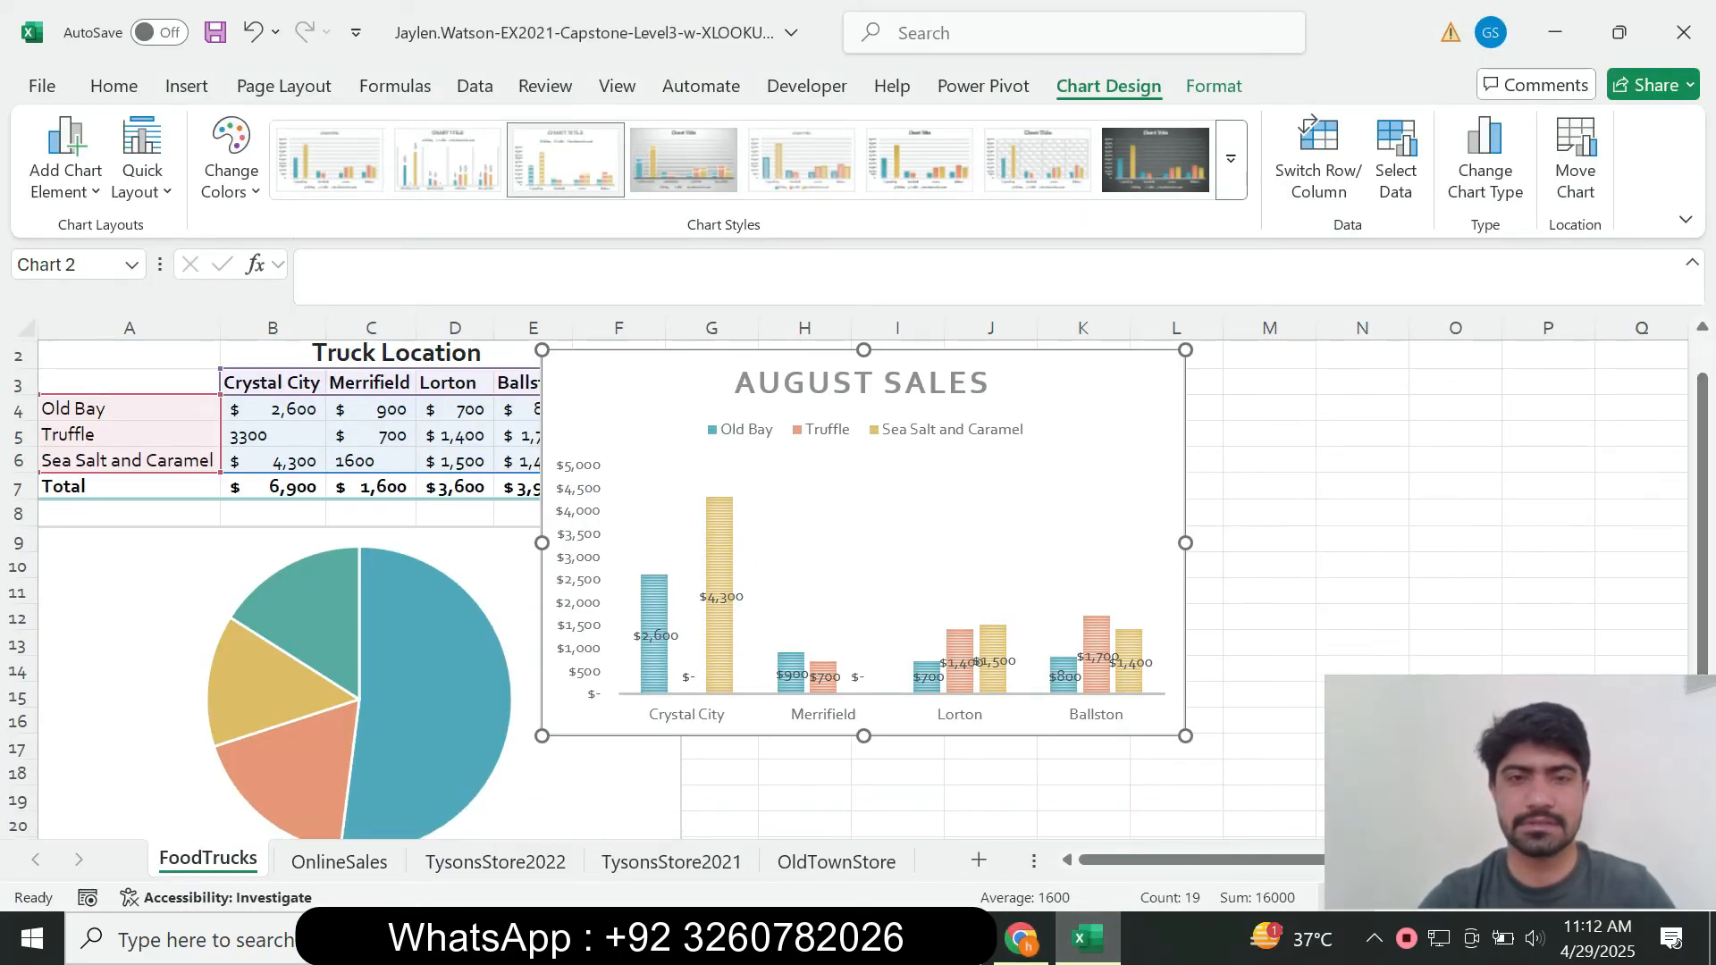
pyautogui.moveTo(1081, 393); pyautogui.dragTo(1301, 568)
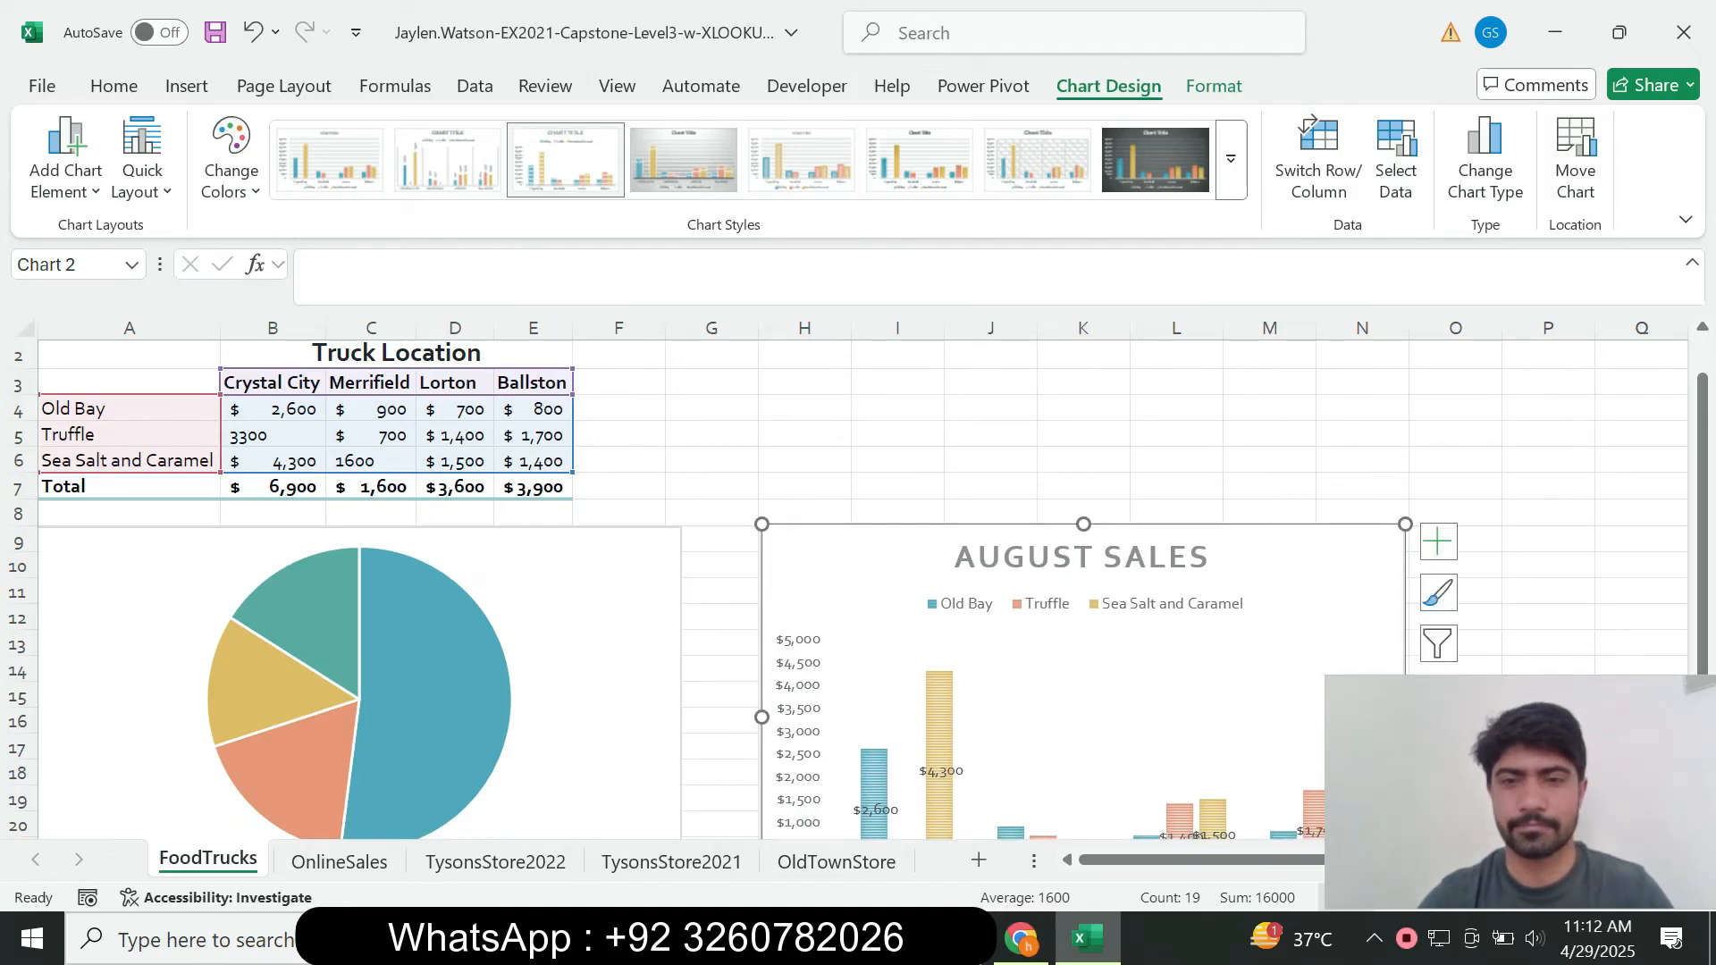
pyautogui.click(991, 407)
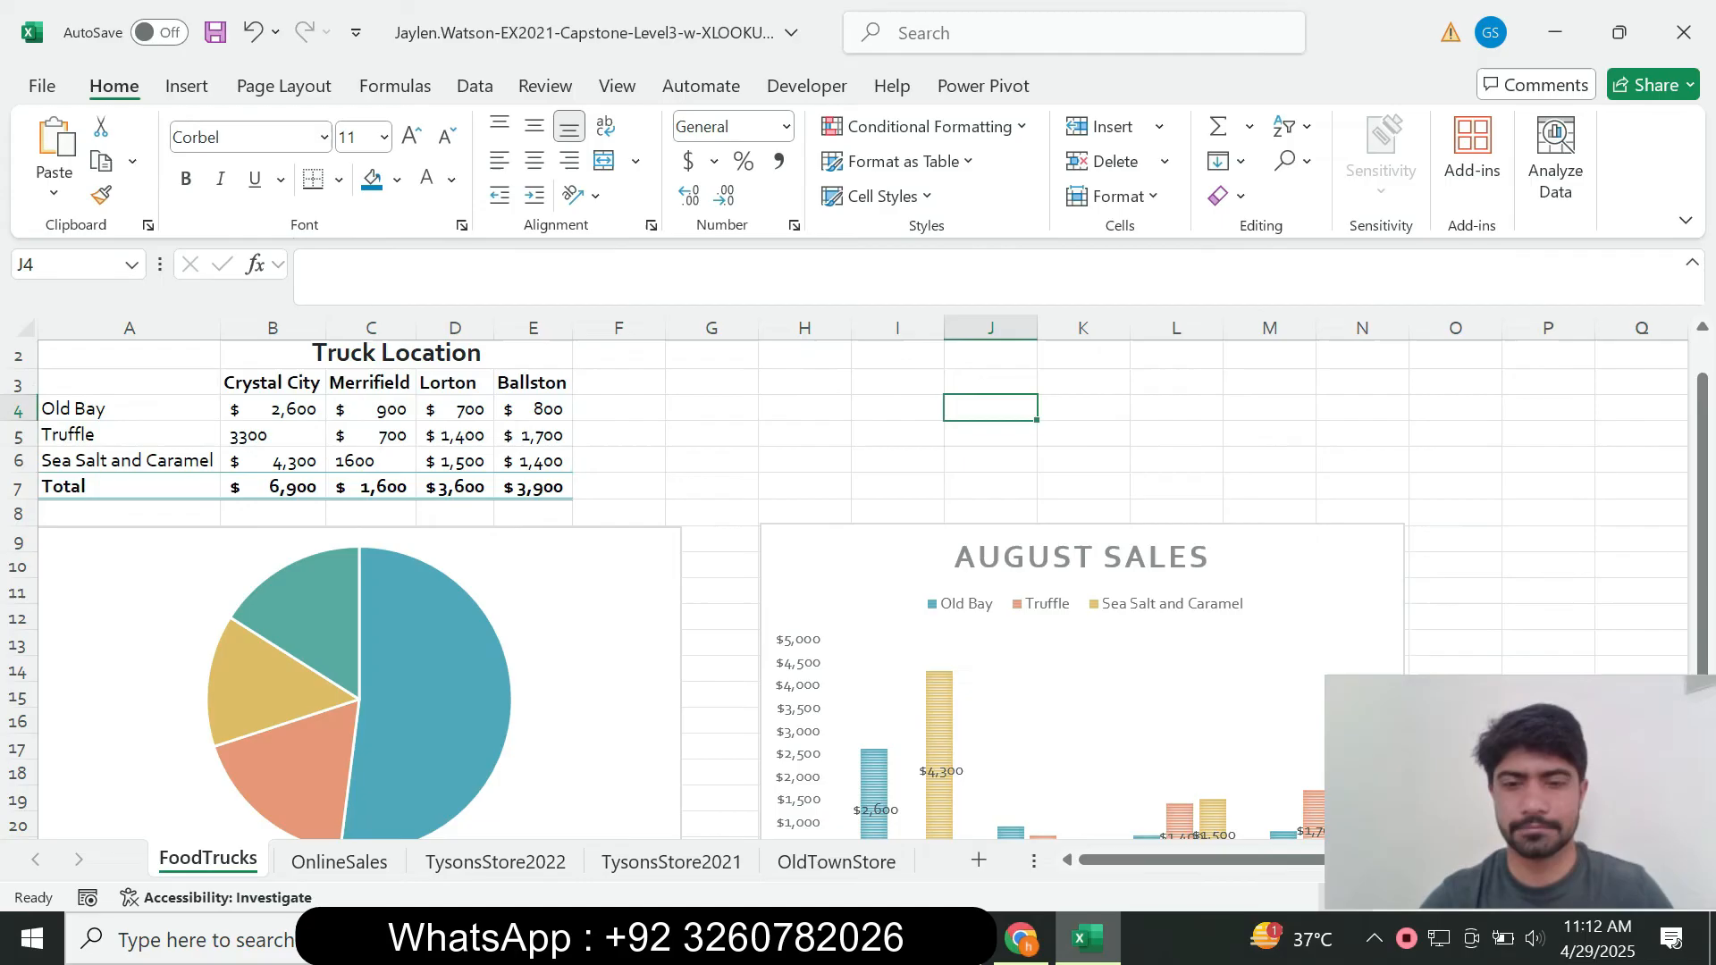
# Check off instruction 13a in SIMnet and set the FoodTrucks sheet's page orientation in Excel to Landscape.
pyautogui.click(1022, 938)
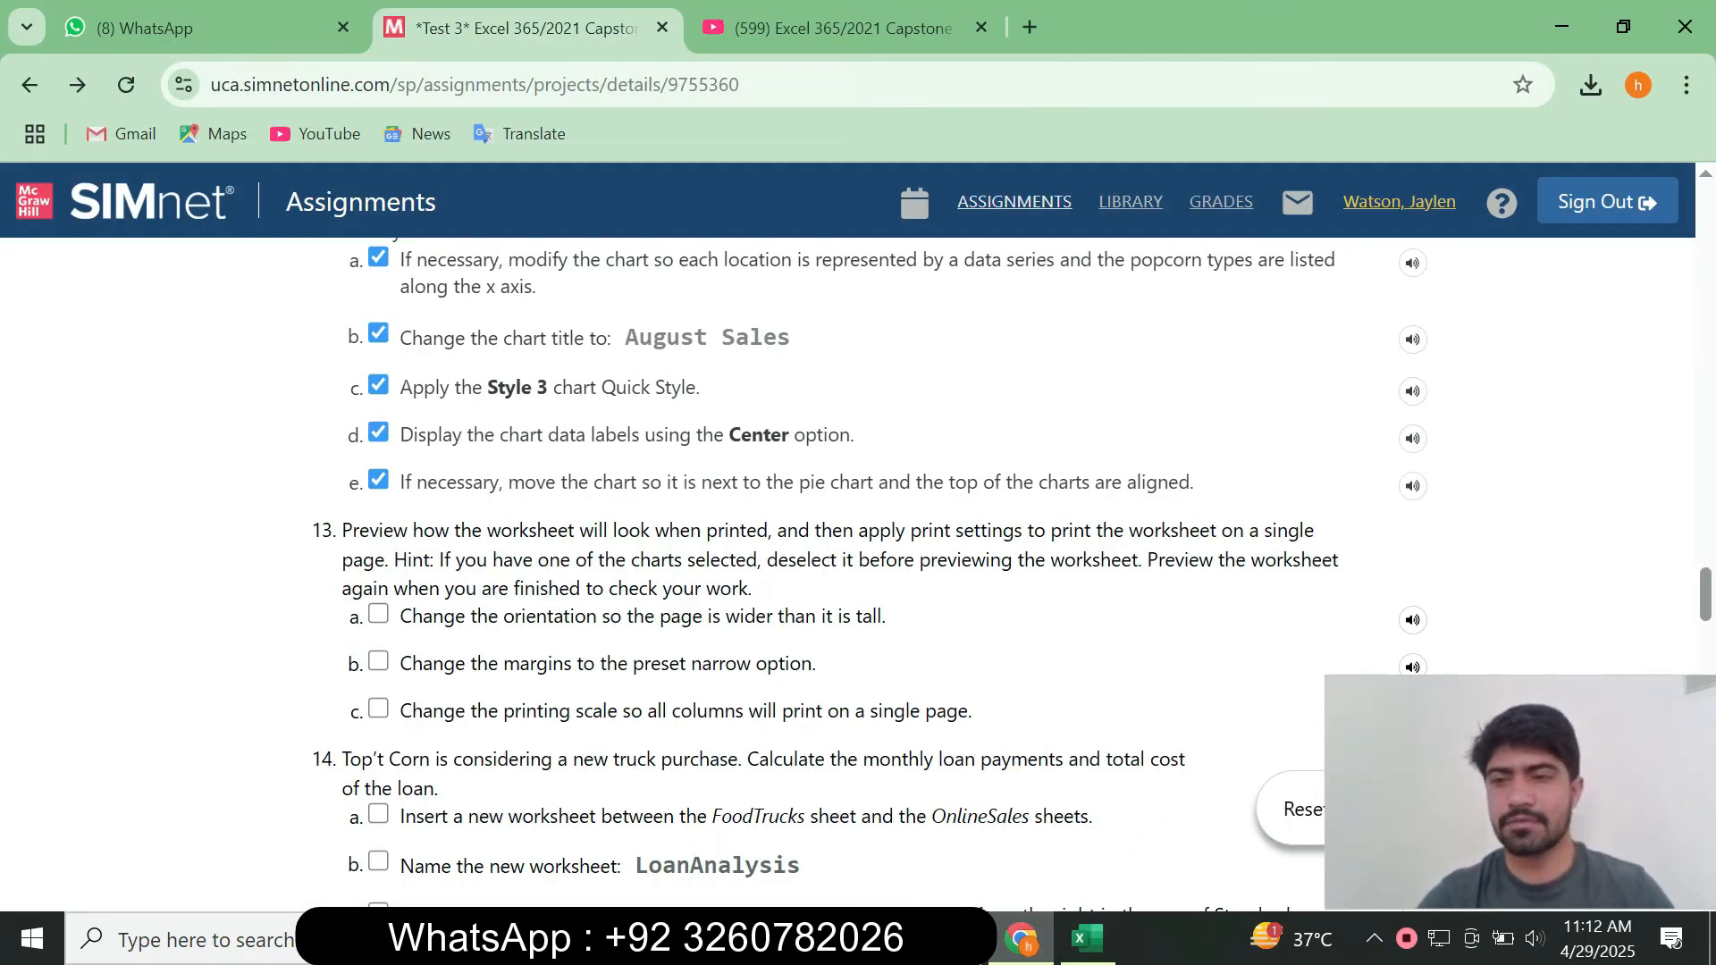
pyautogui.scroll(-1, 876, 572)
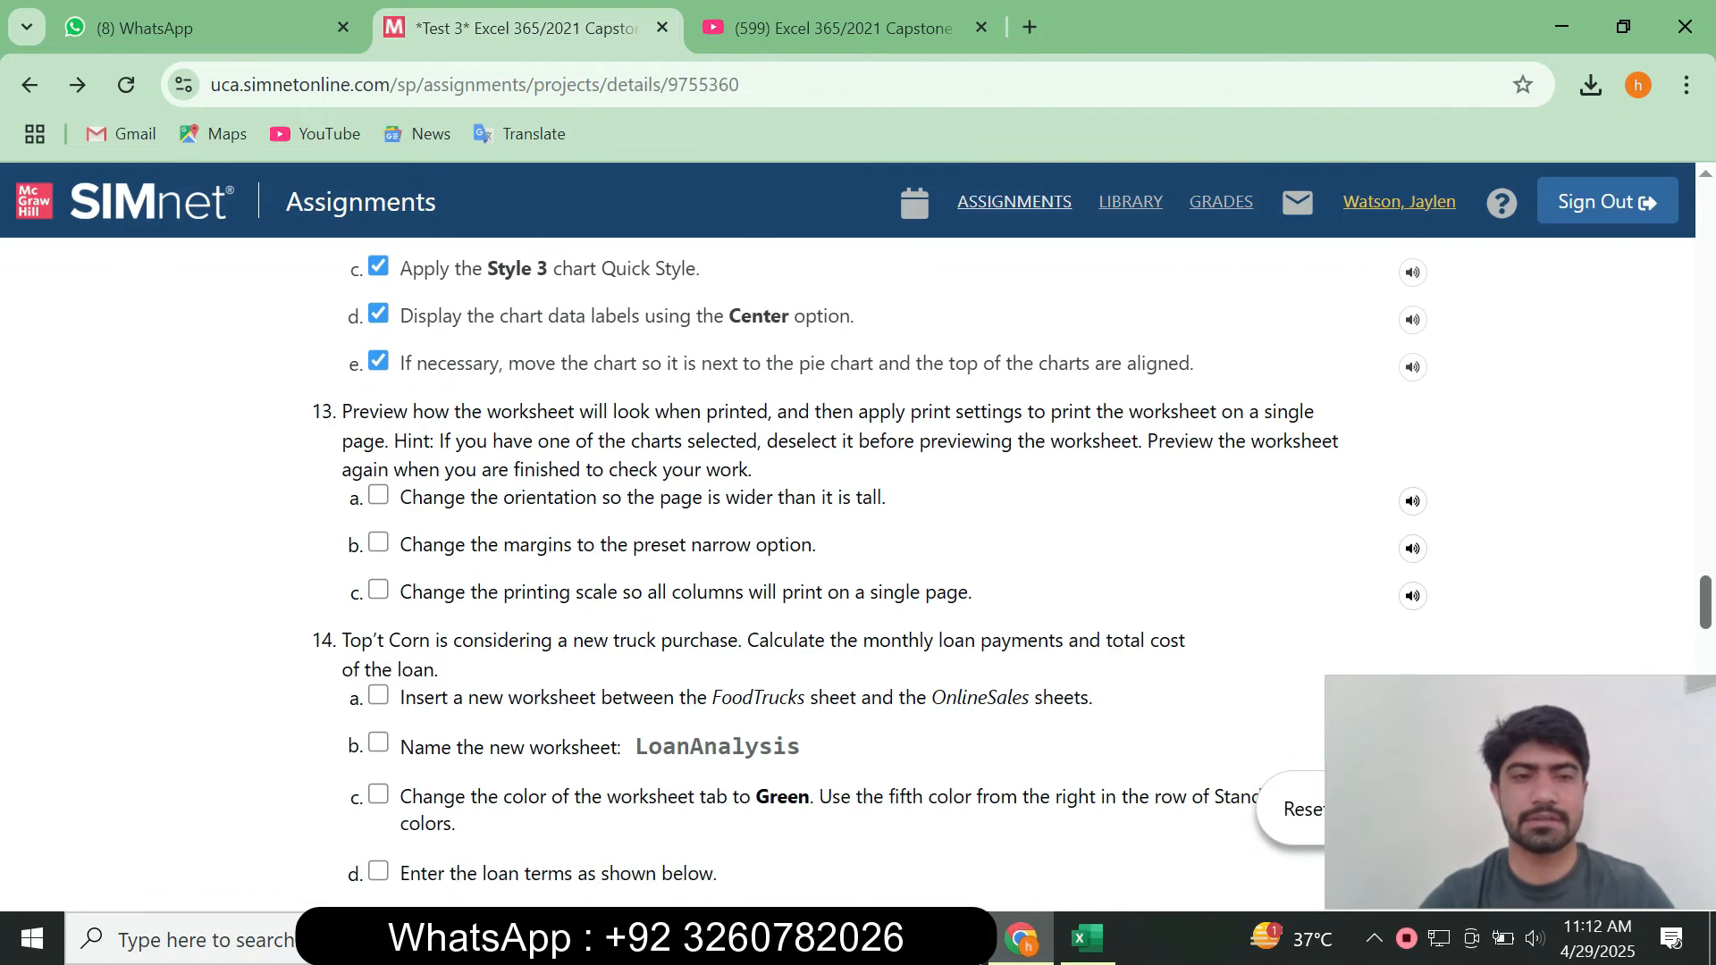
pyautogui.click(378, 495)
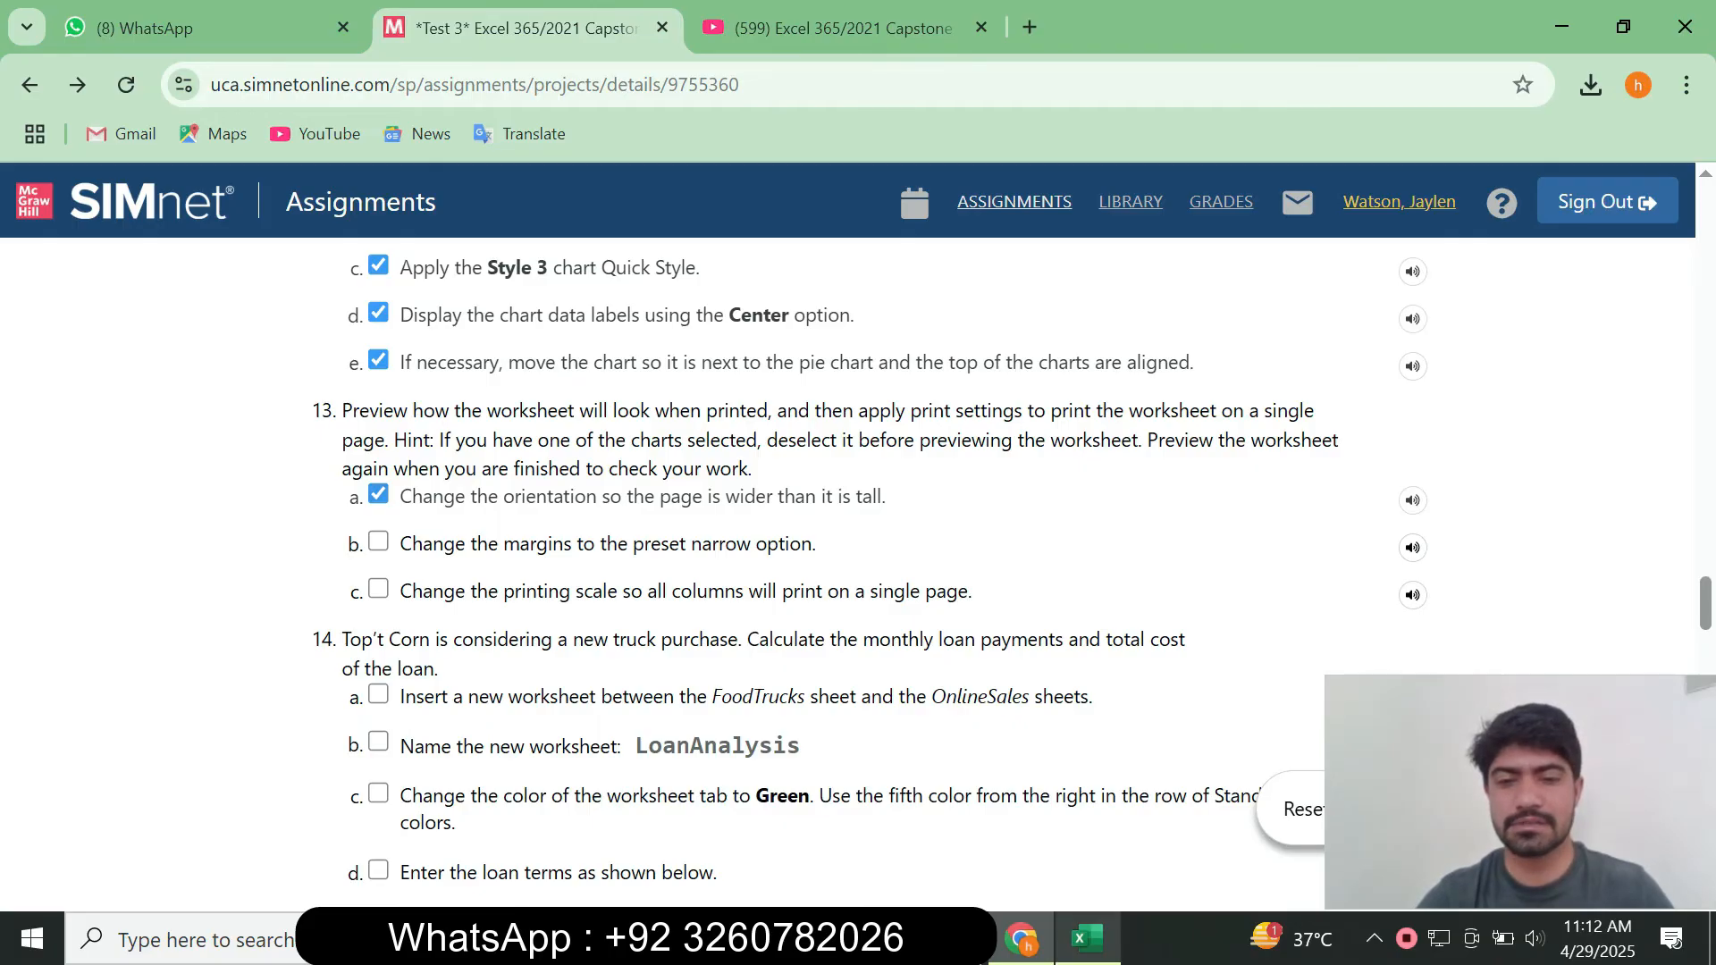
pyautogui.click(1087, 939)
pyautogui.click(455, 462)
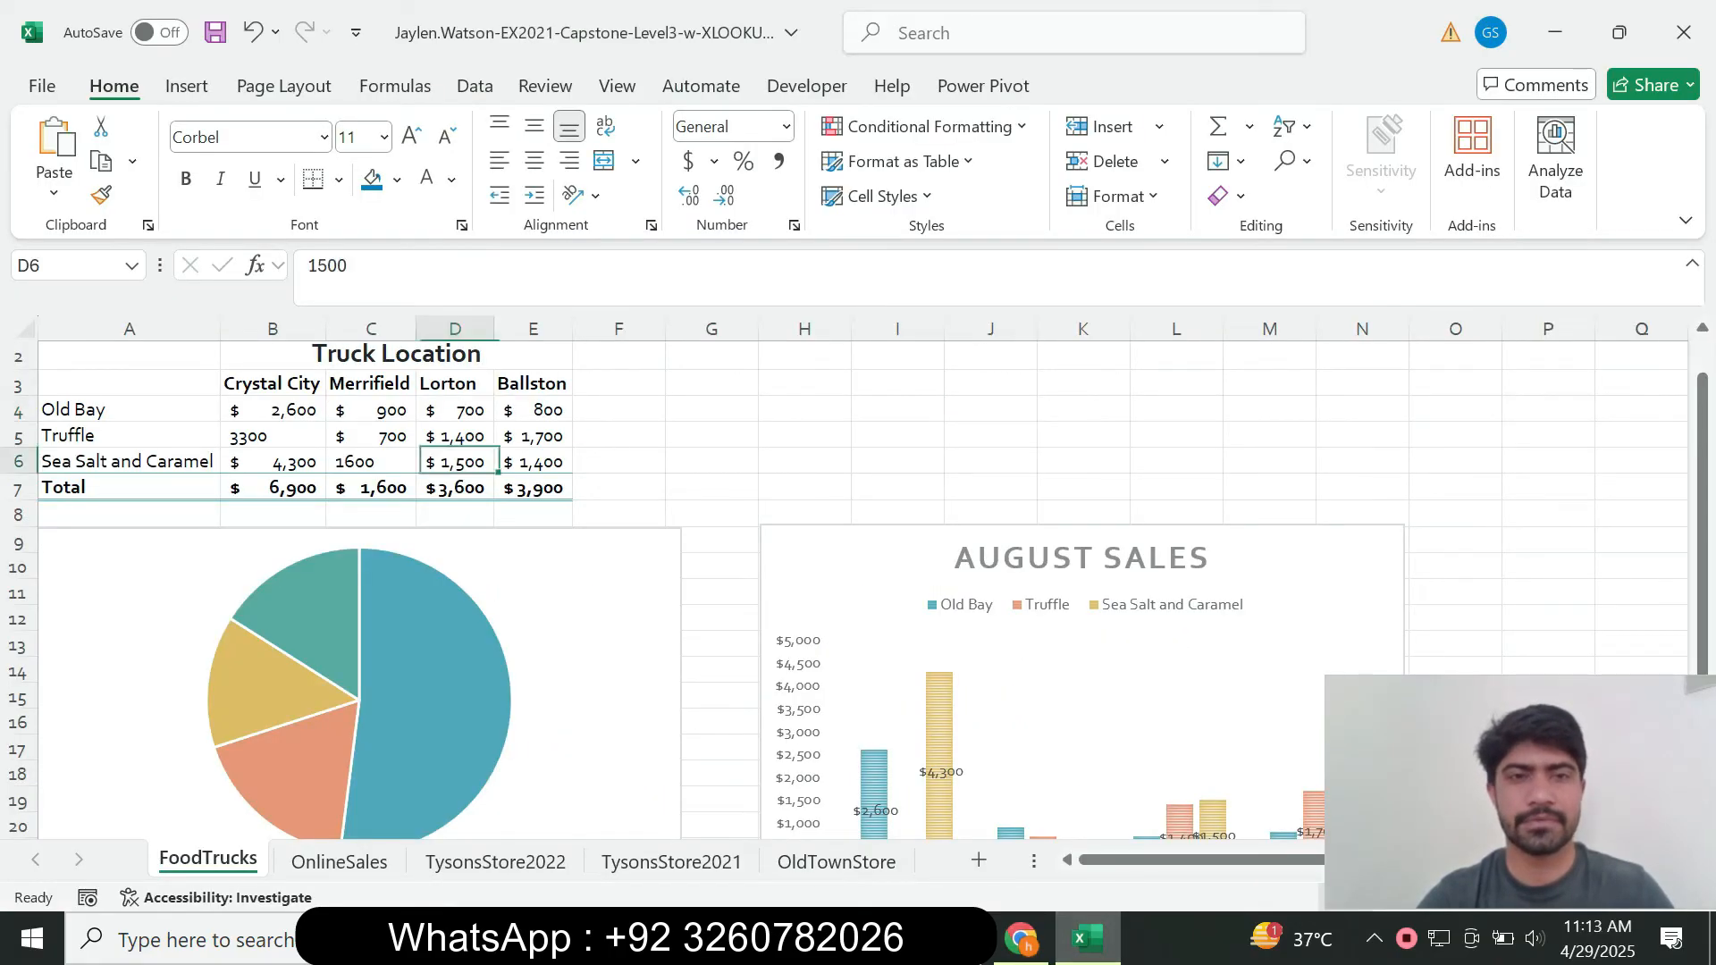
pyautogui.click(284, 85)
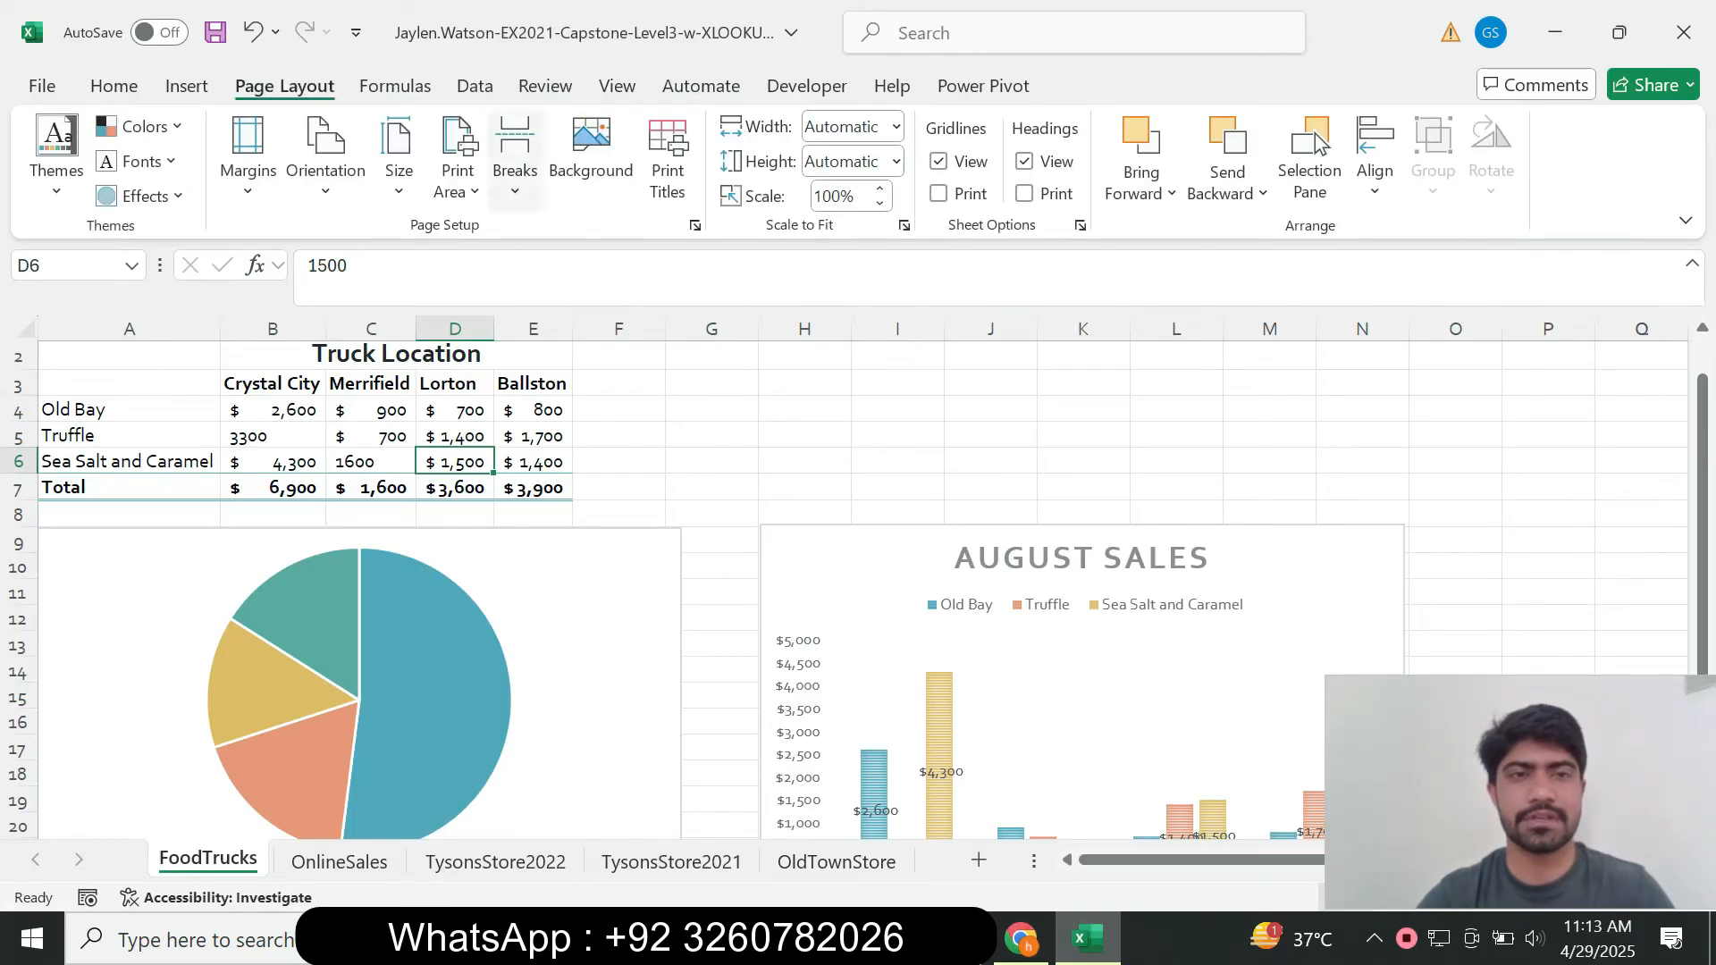
pyautogui.click(326, 152)
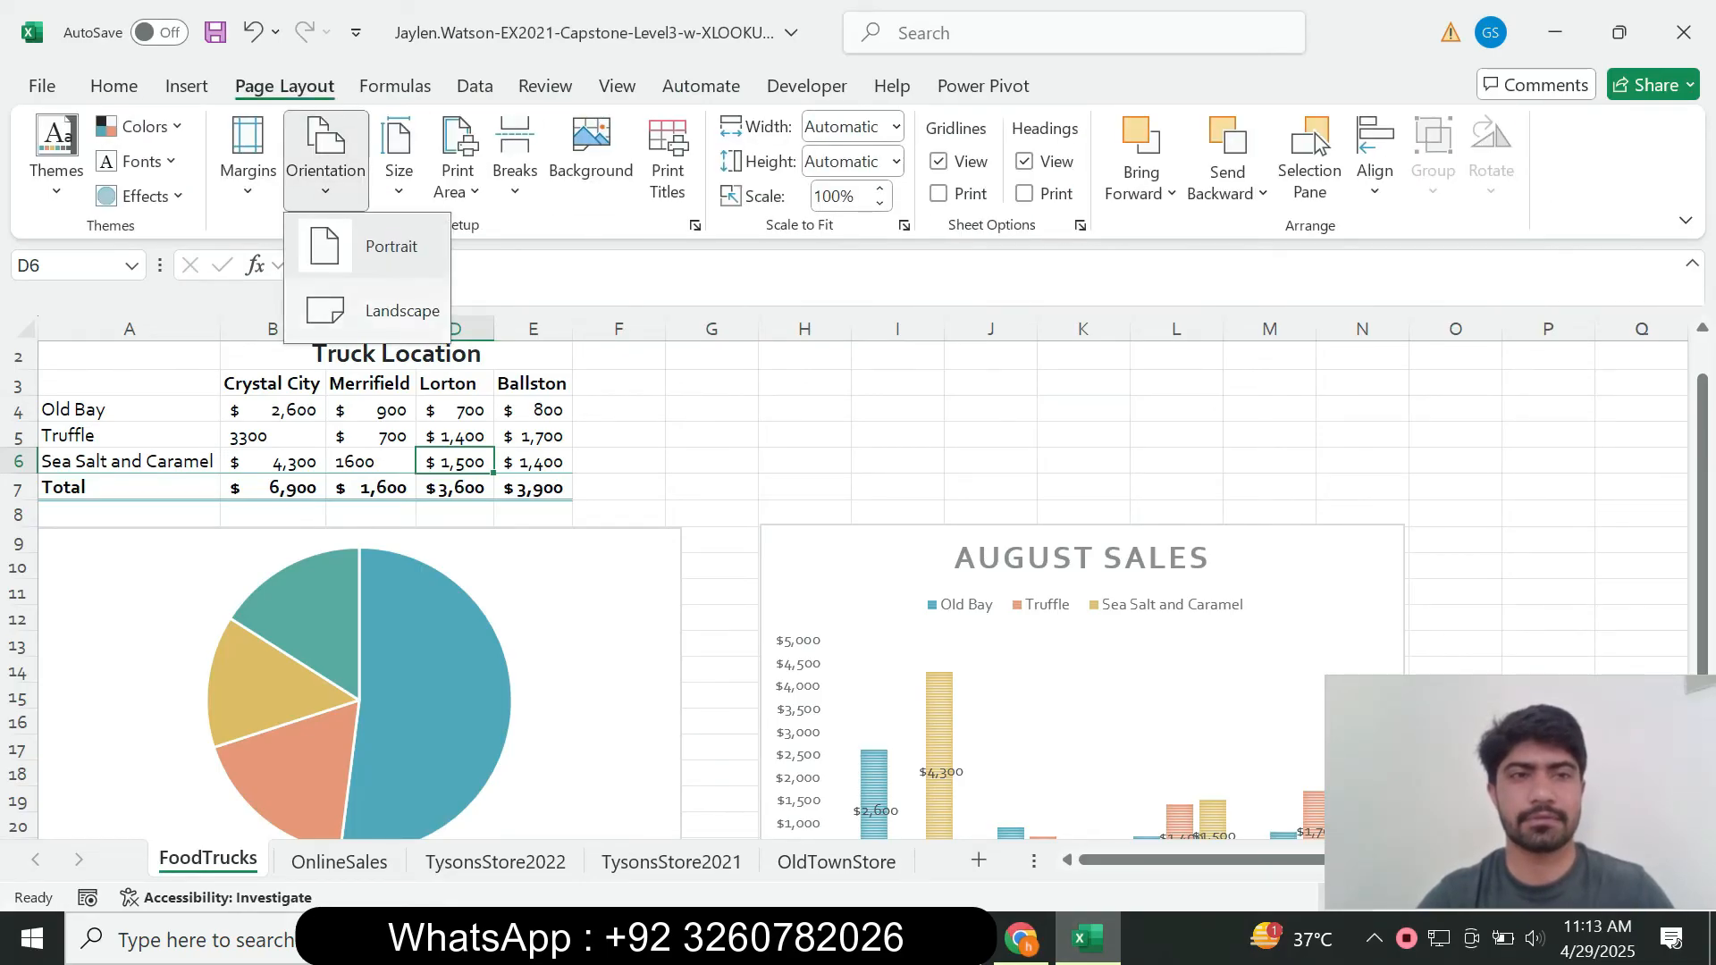
pyautogui.press('Escape')
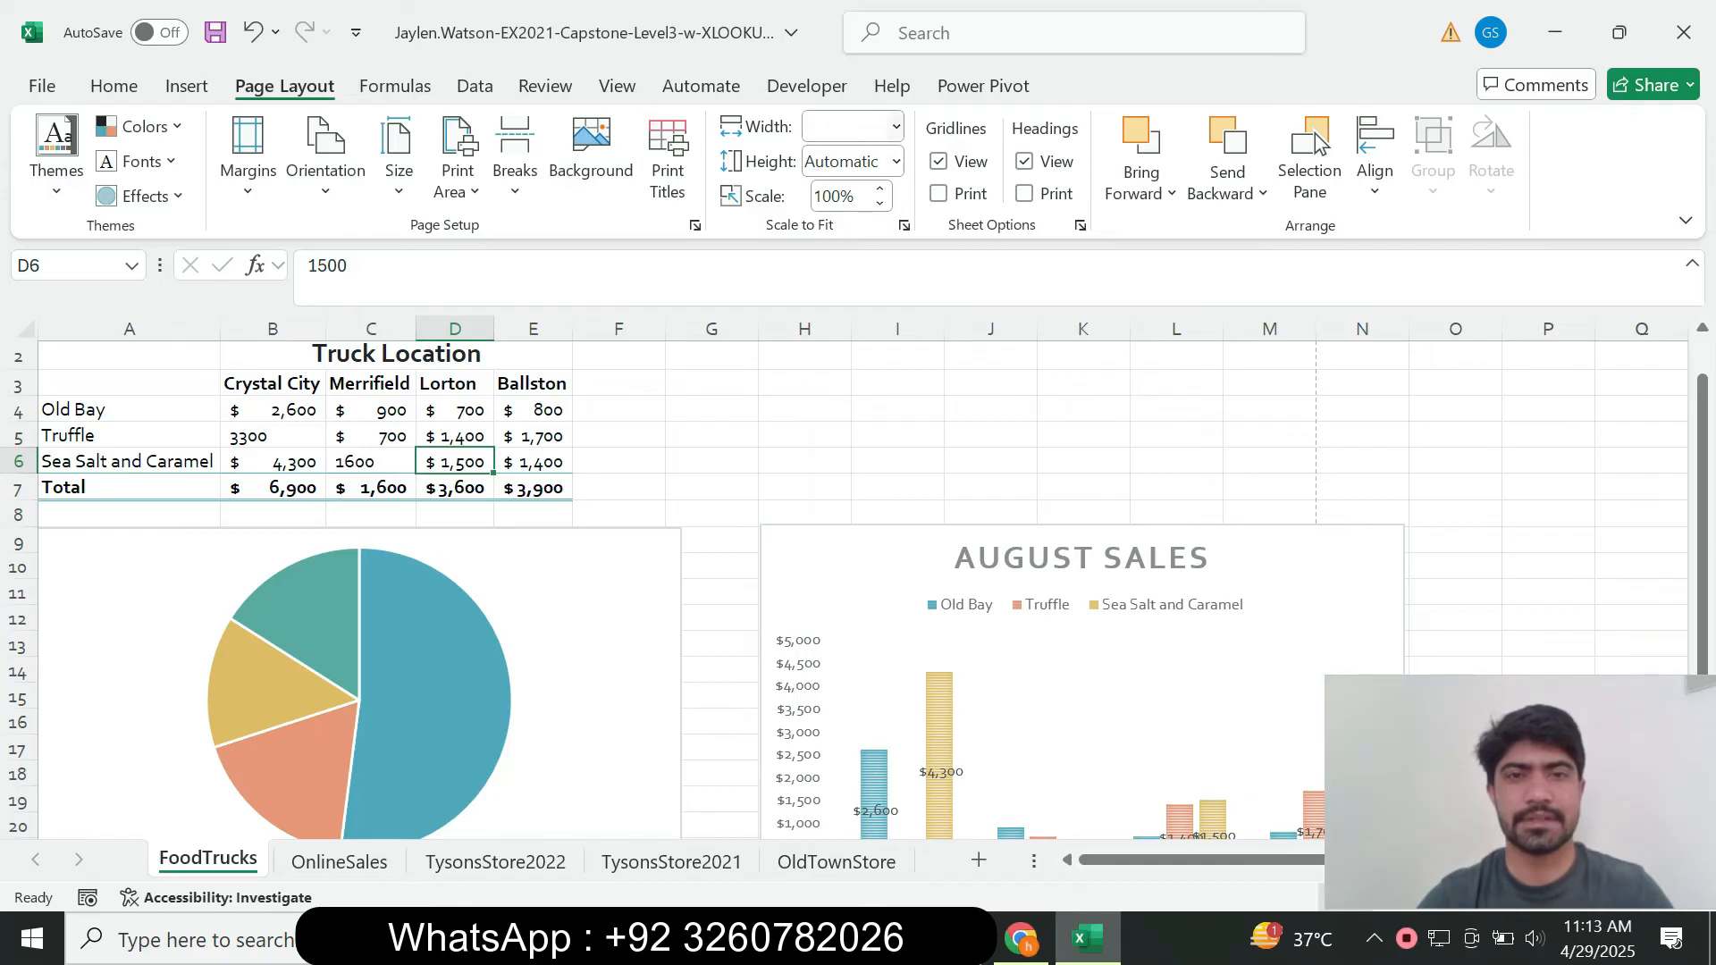
pyautogui.click(896, 126)
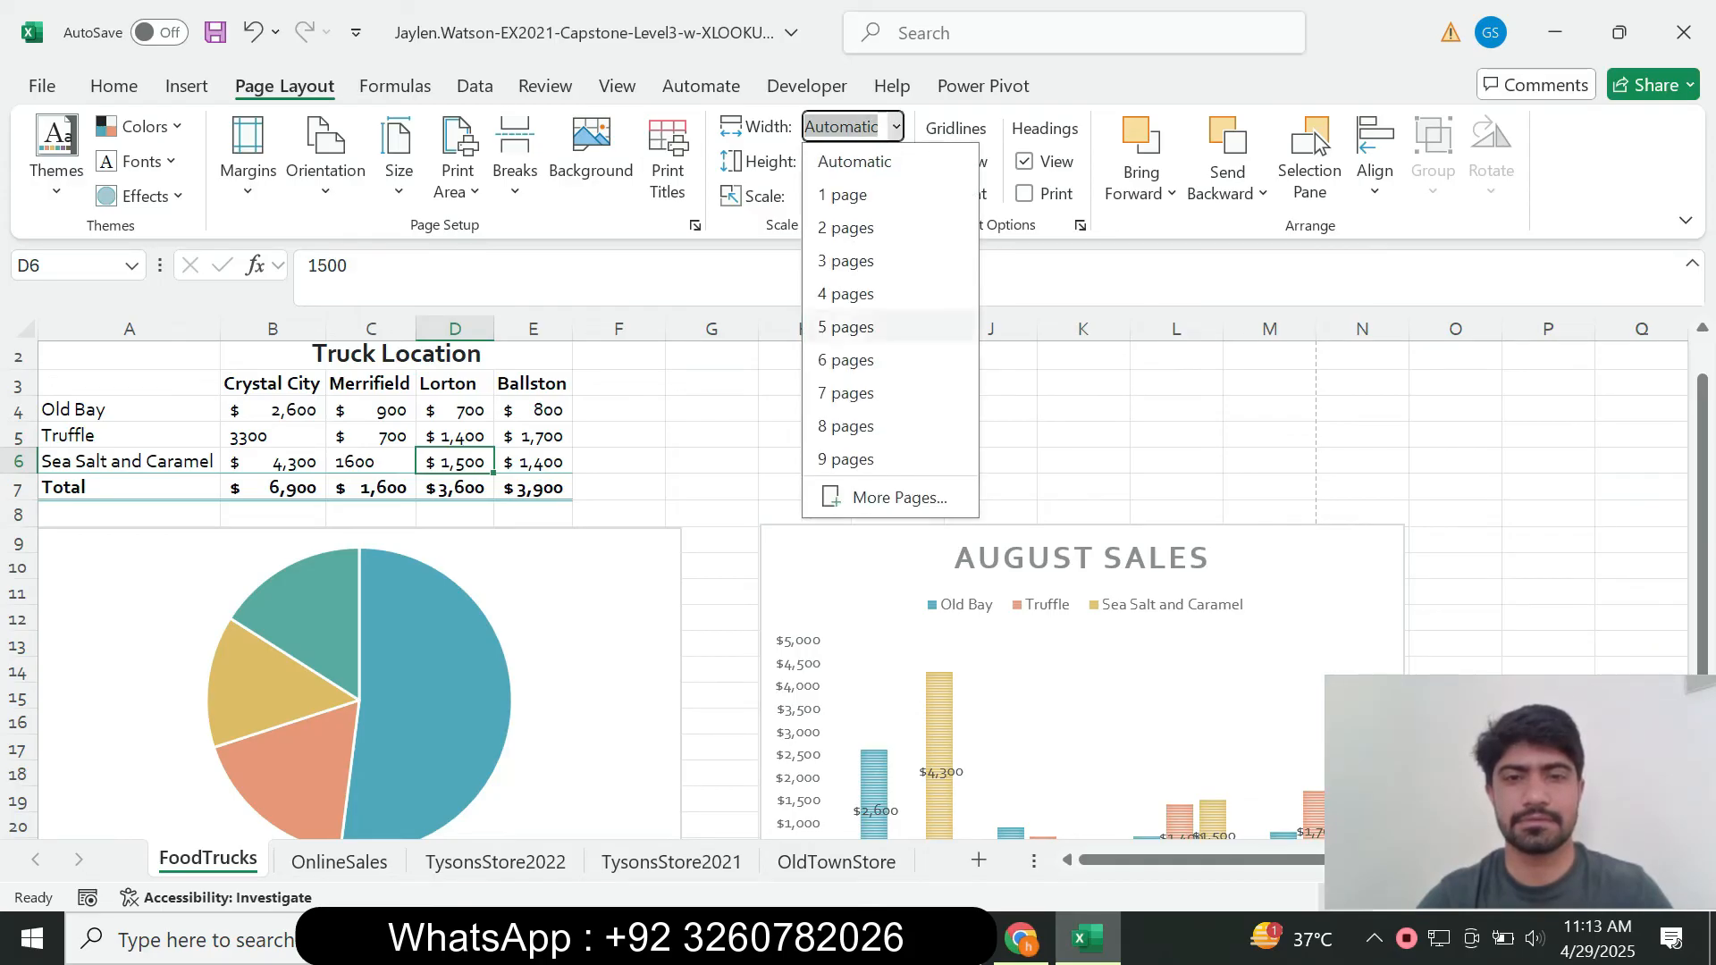
pyautogui.press('Escape')
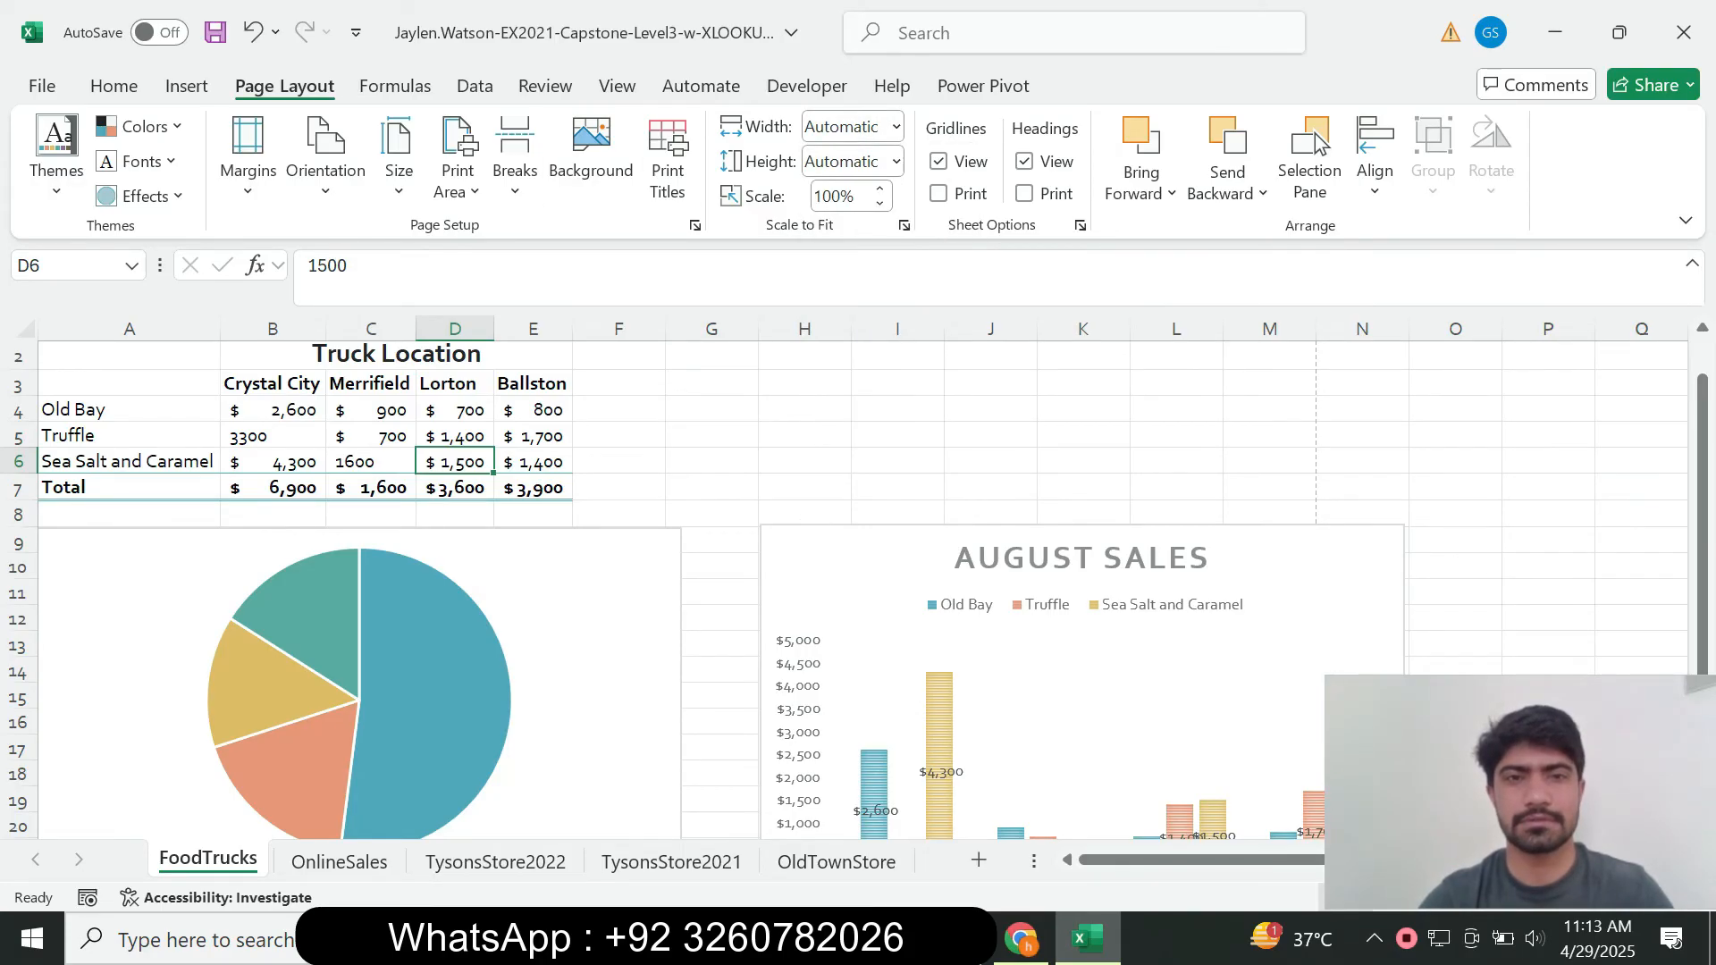
# Check off instruction 13b in SIMnet and apply the preset Narrow margins to the FoodTrucks sheet in Excel.
pyautogui.hotkey('alt', 'Tab')
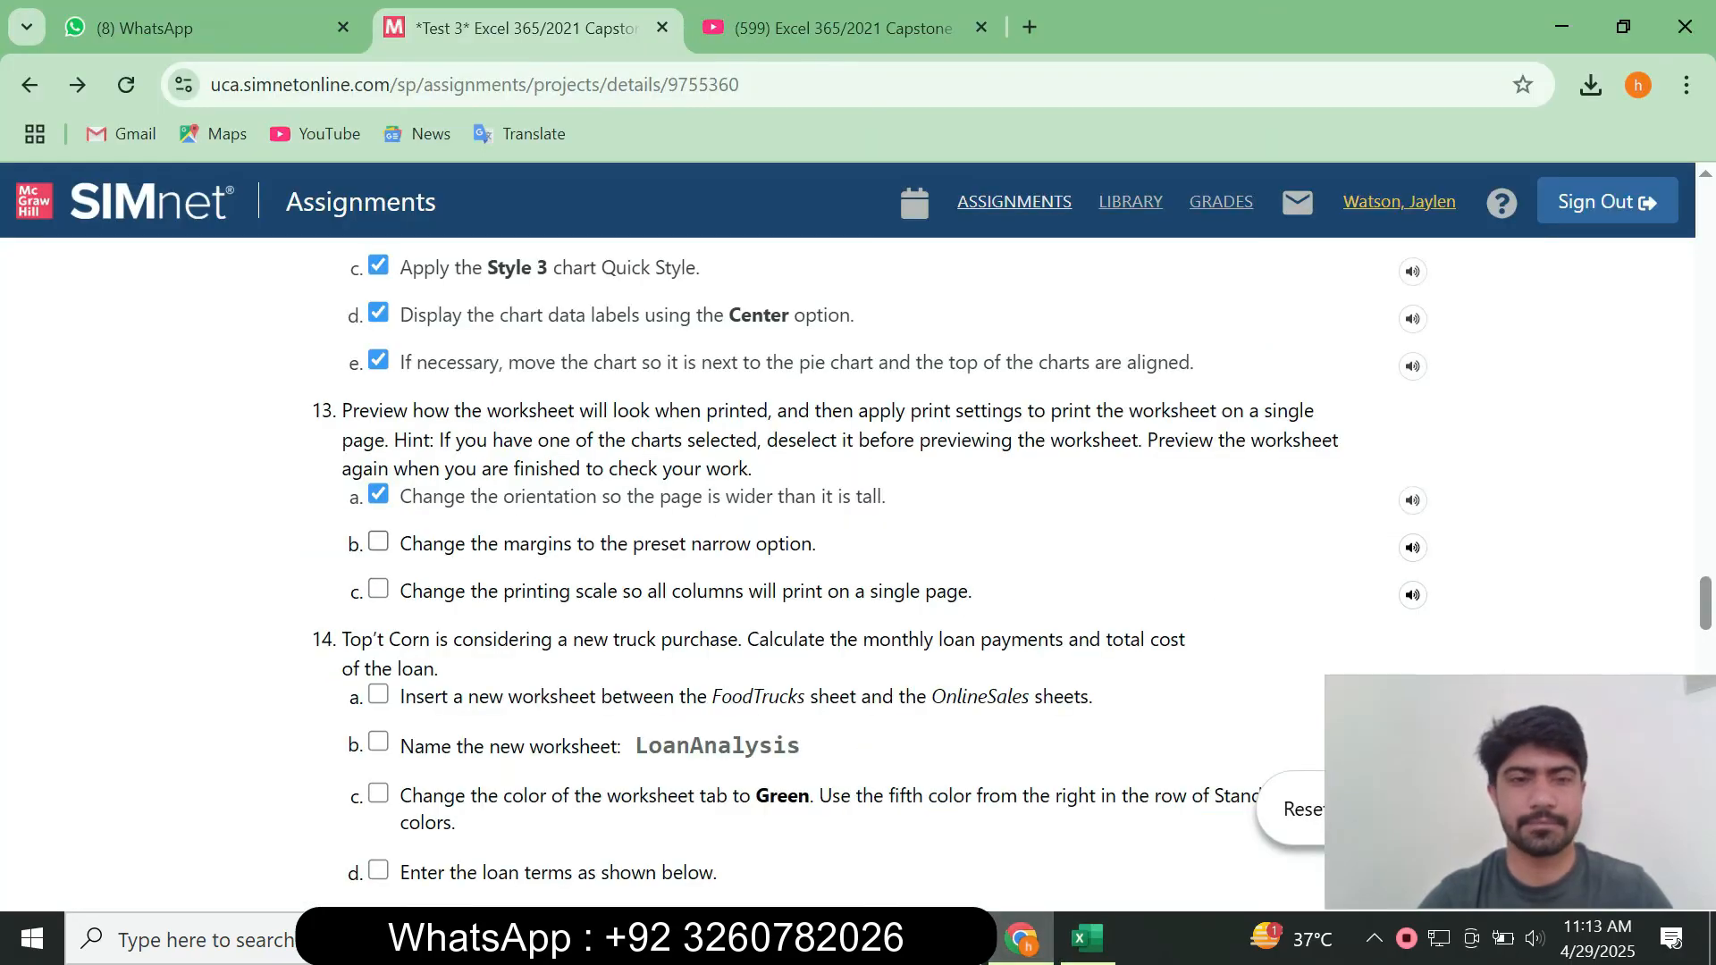
pyautogui.click(378, 542)
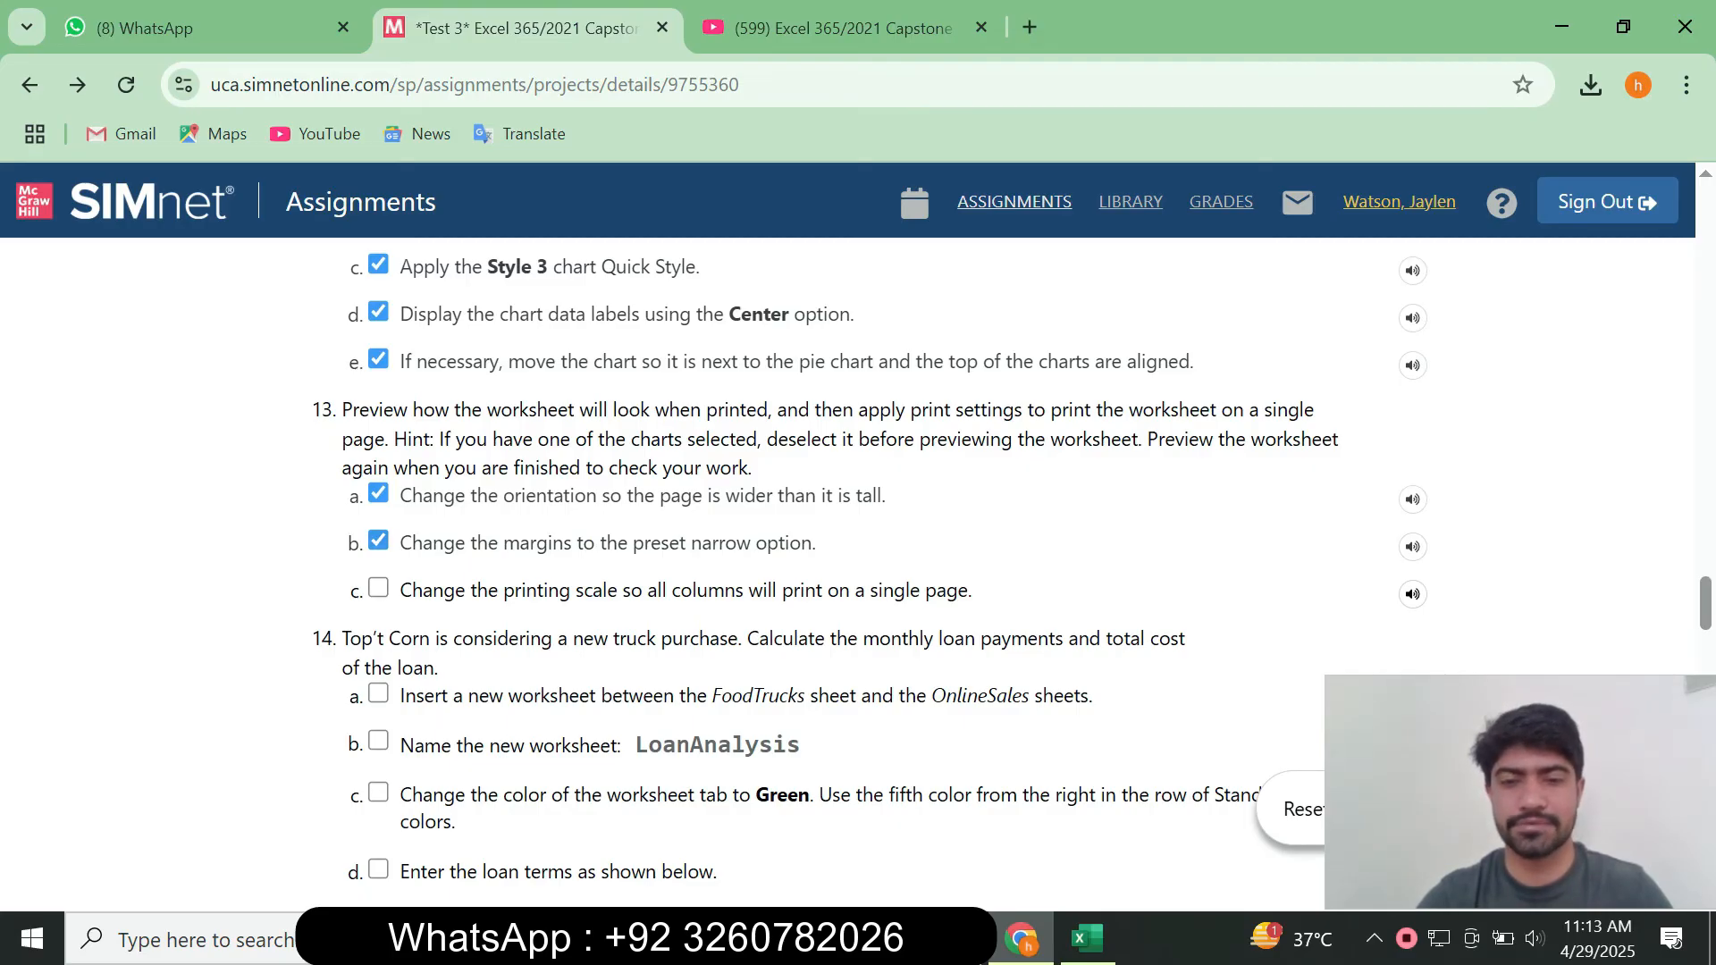
pyautogui.click(1086, 938)
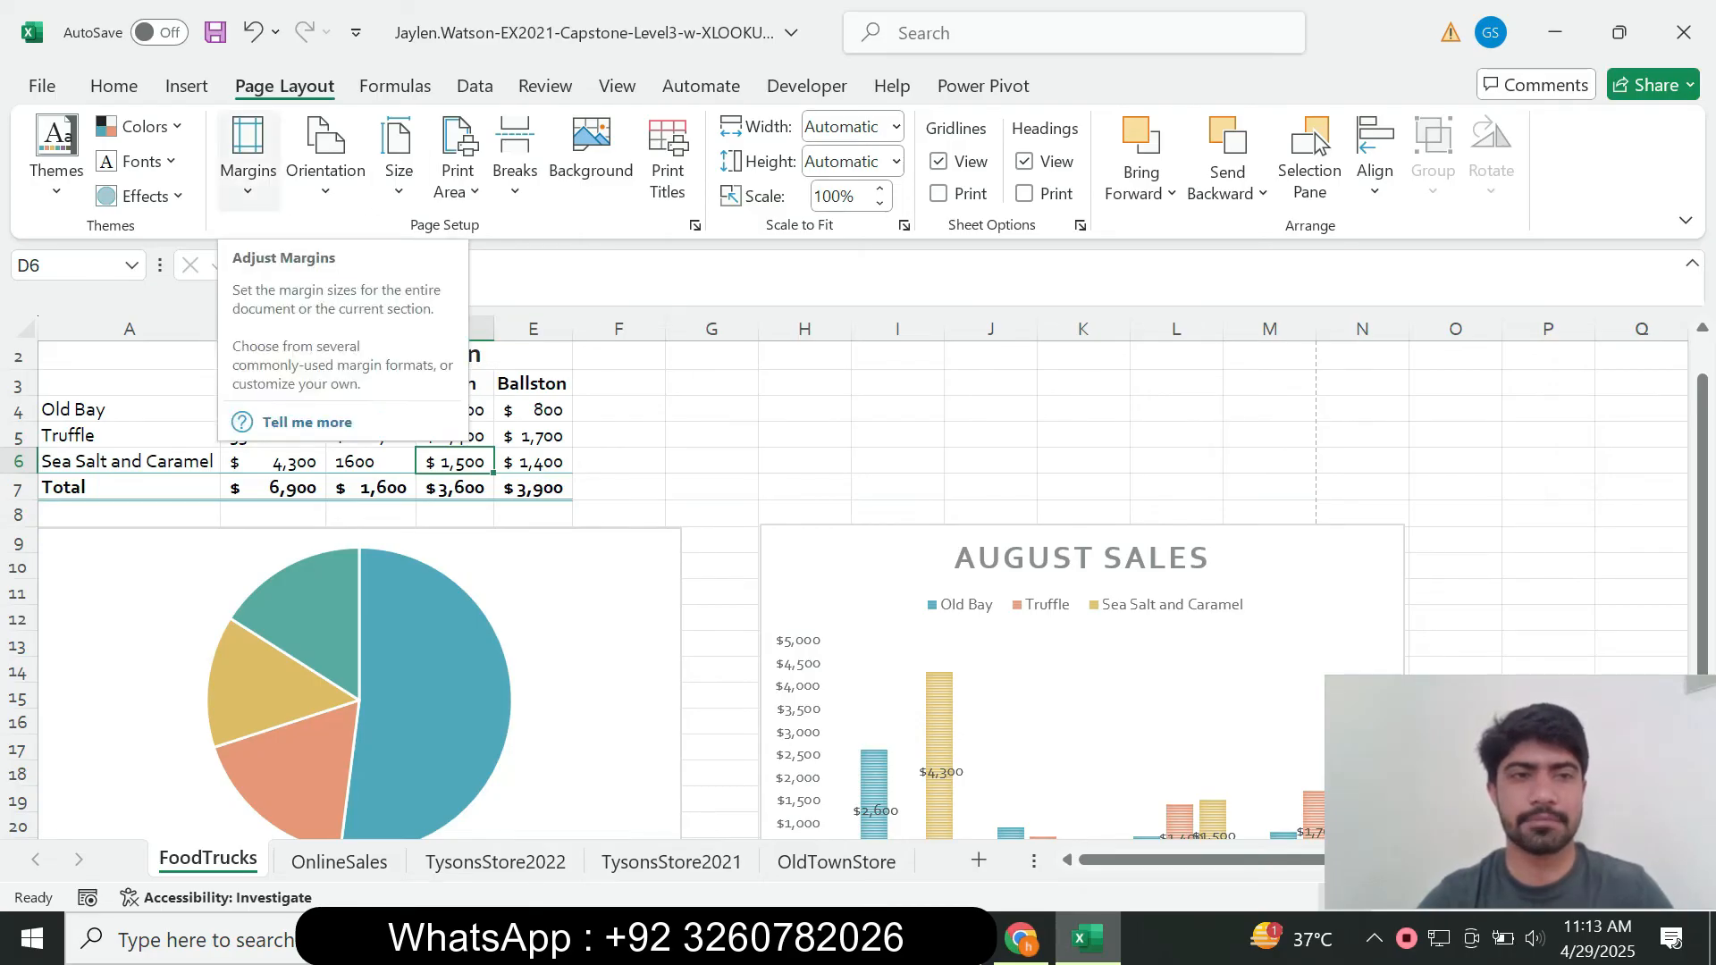
pyautogui.click(248, 156)
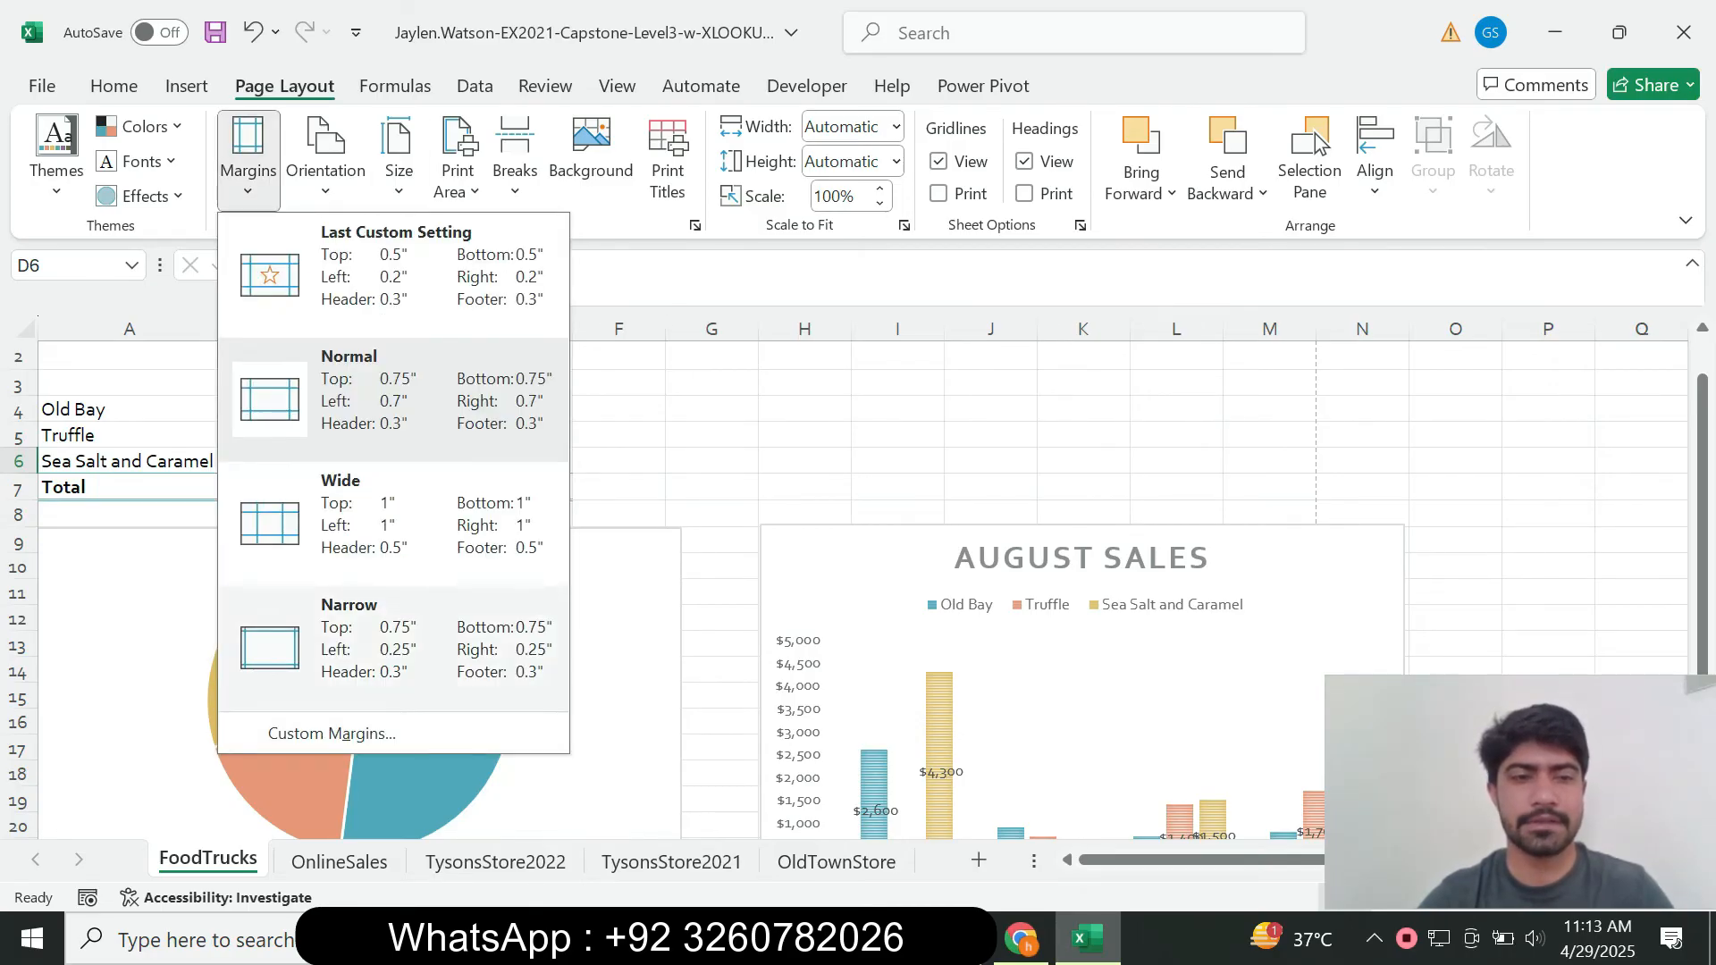
pyautogui.click(393, 639)
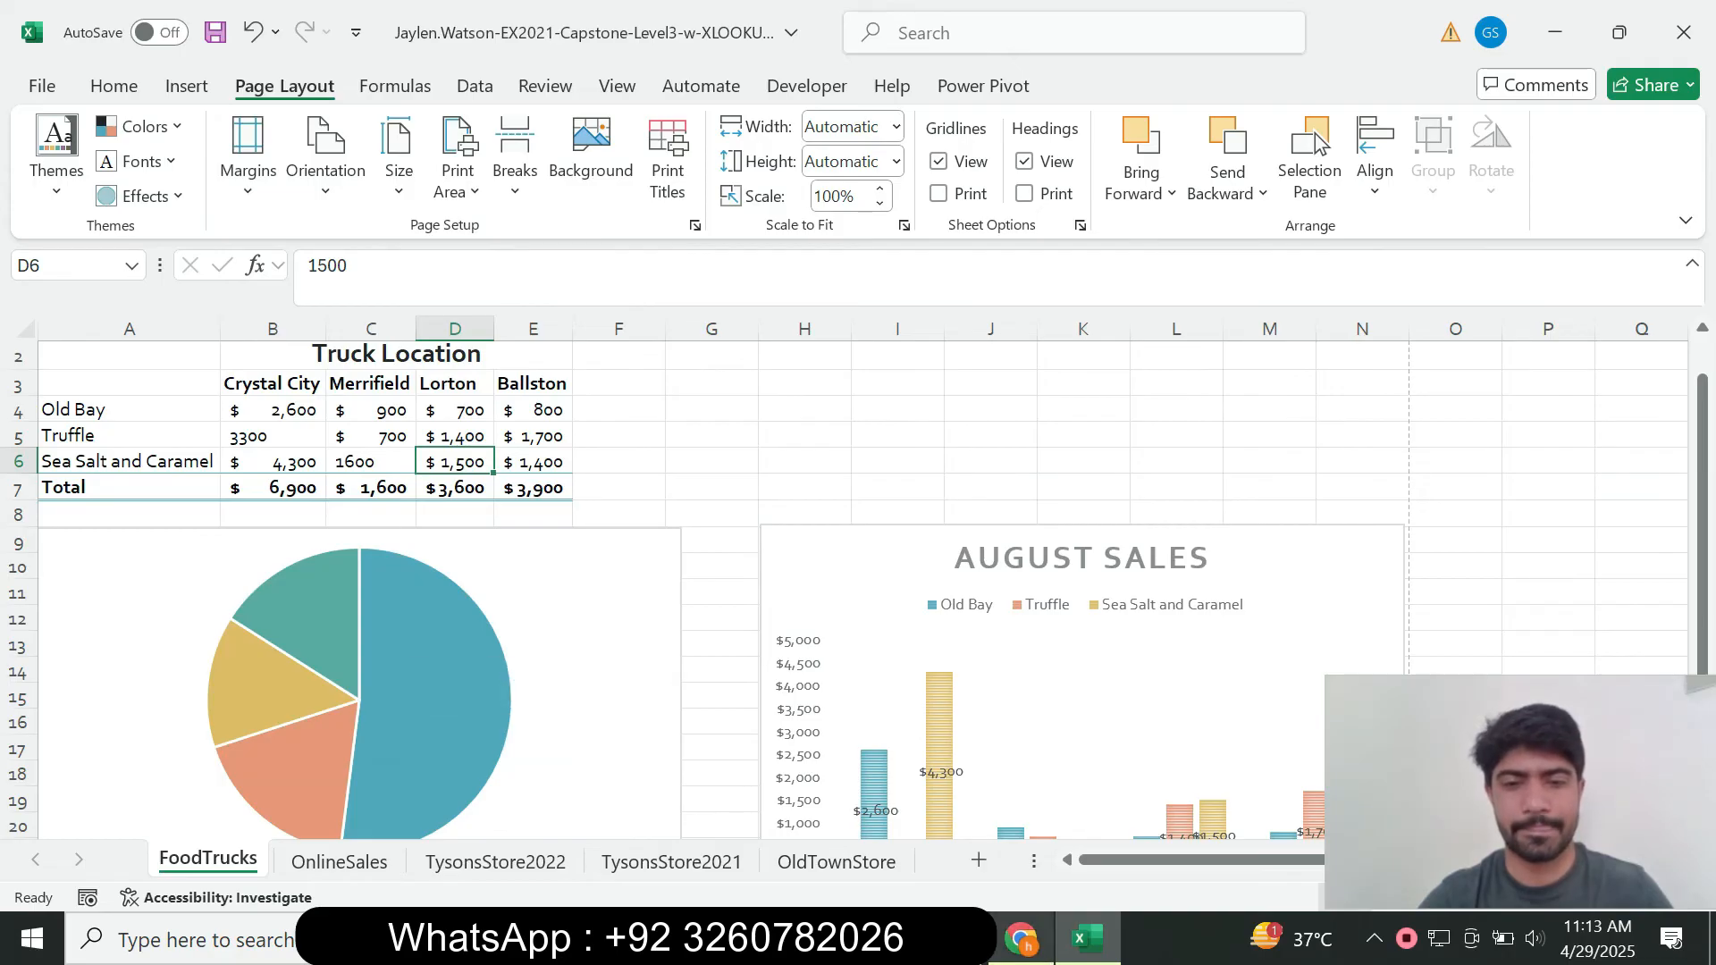
# Check off instruction 13c in SIMnet and set the FoodTrucks sheet's print scaling in Excel to Fit All Columns on One Page.
pyautogui.hotkey('alt', 'Tab')
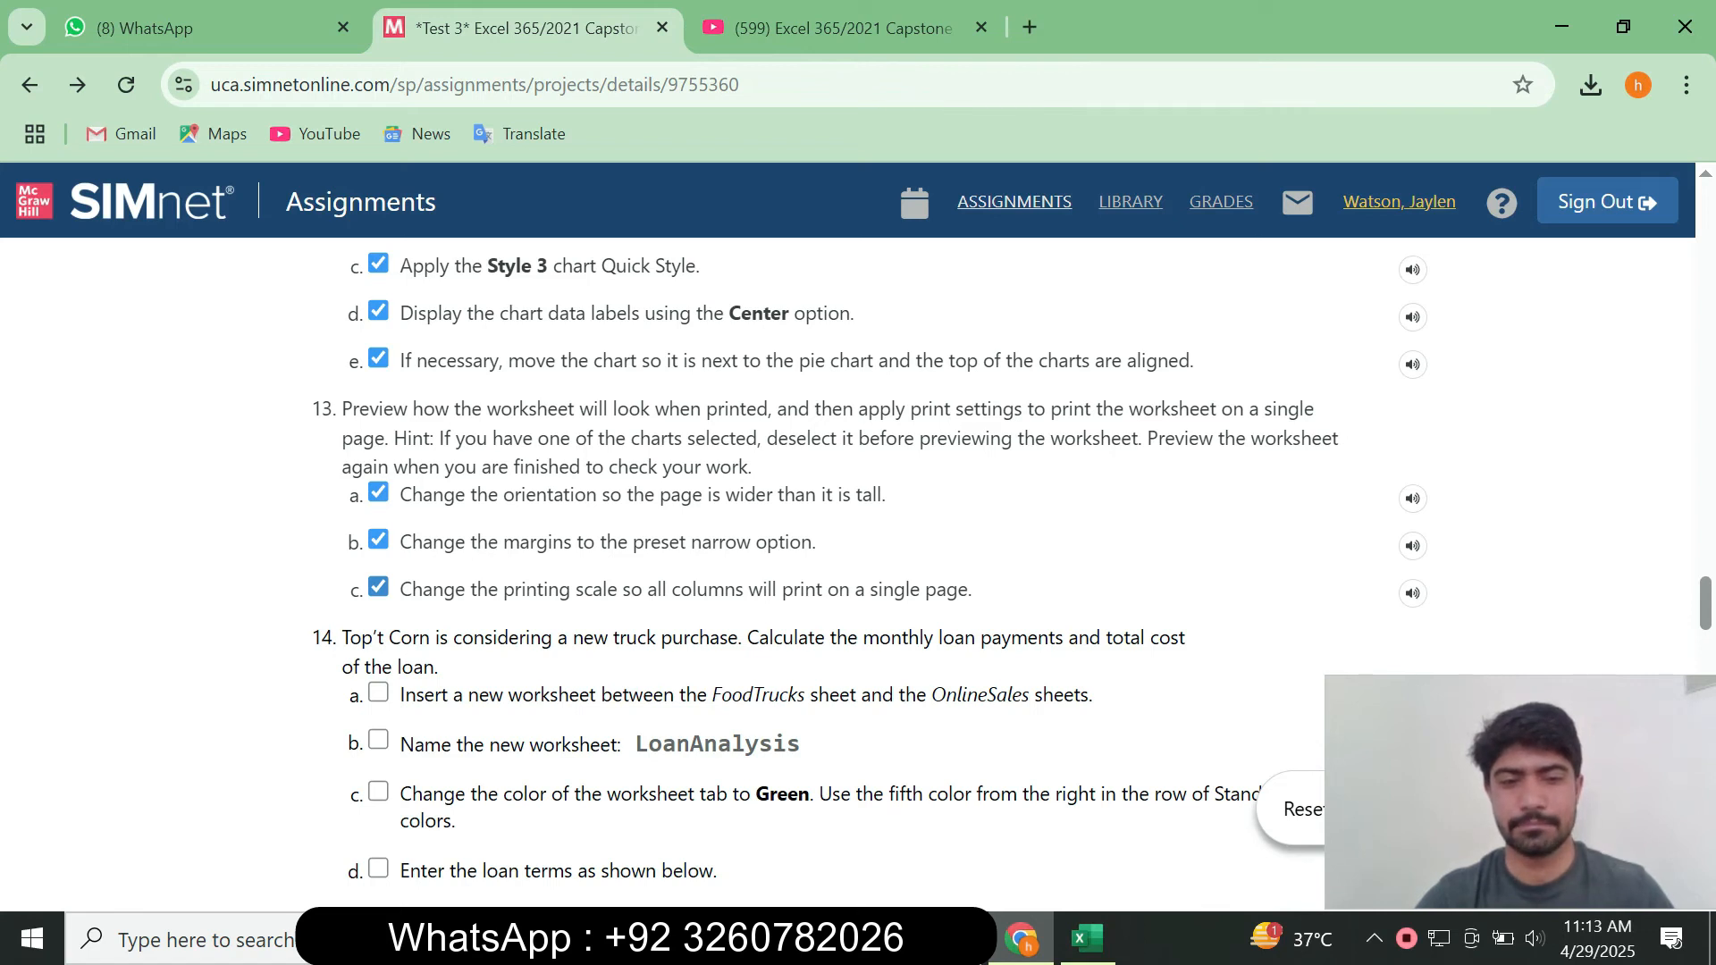
pyautogui.click(1087, 938)
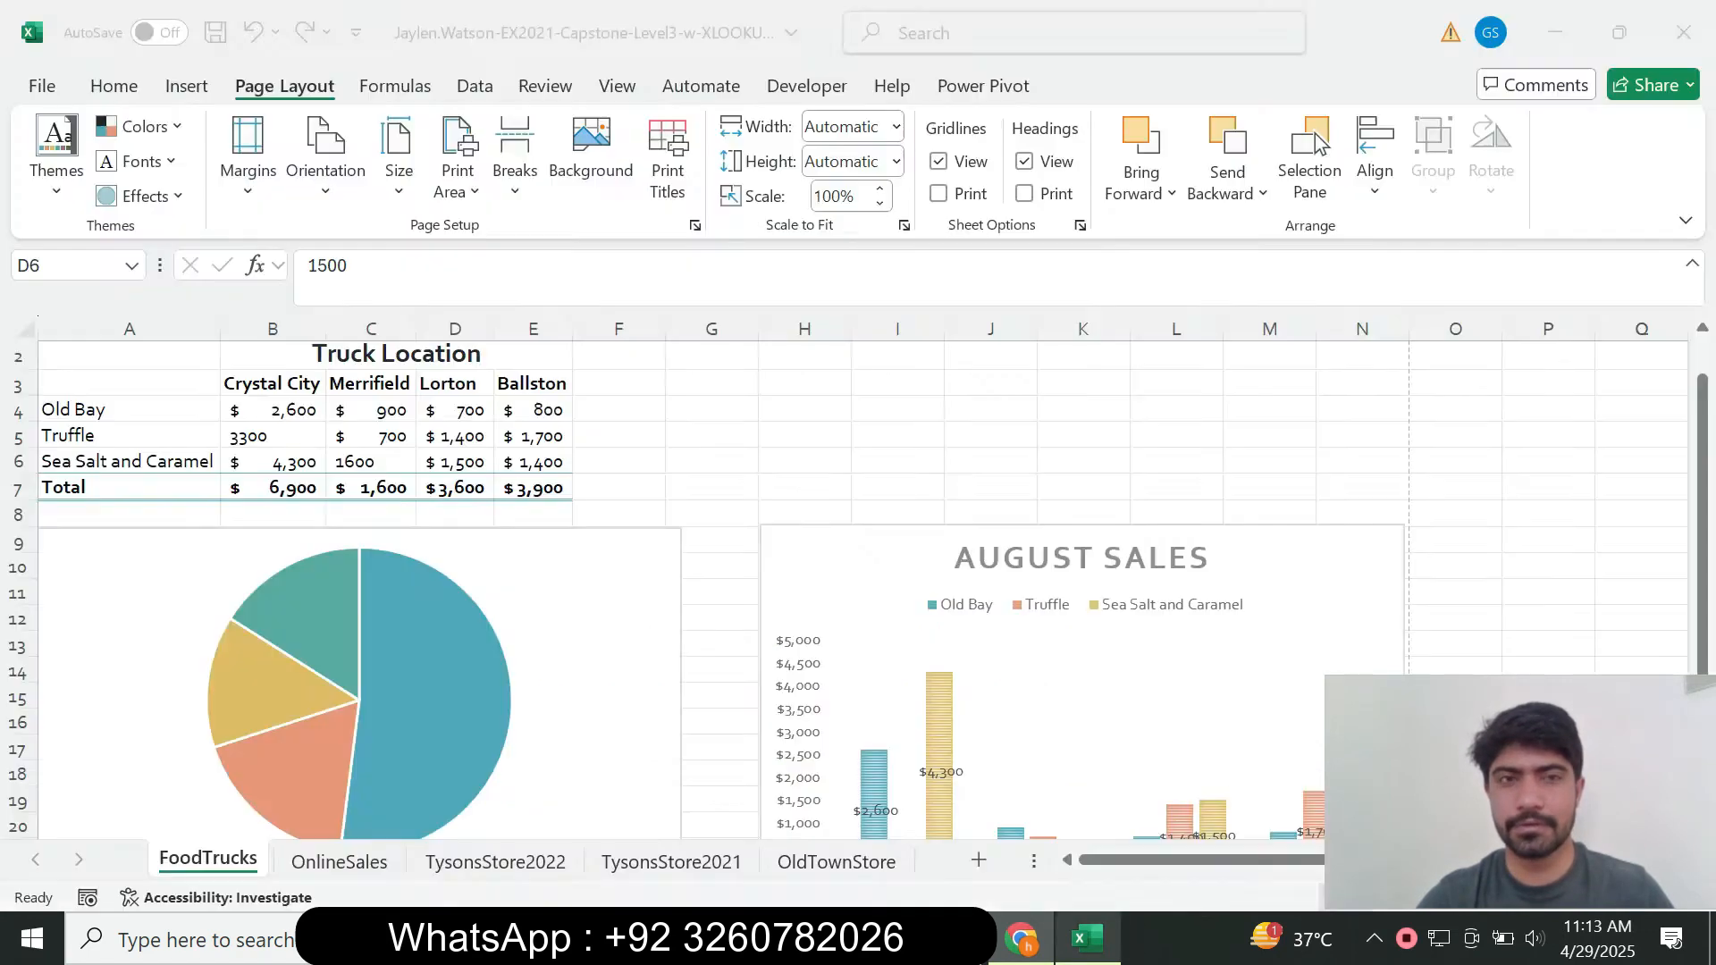
pyautogui.hotkey('alt', 'f')
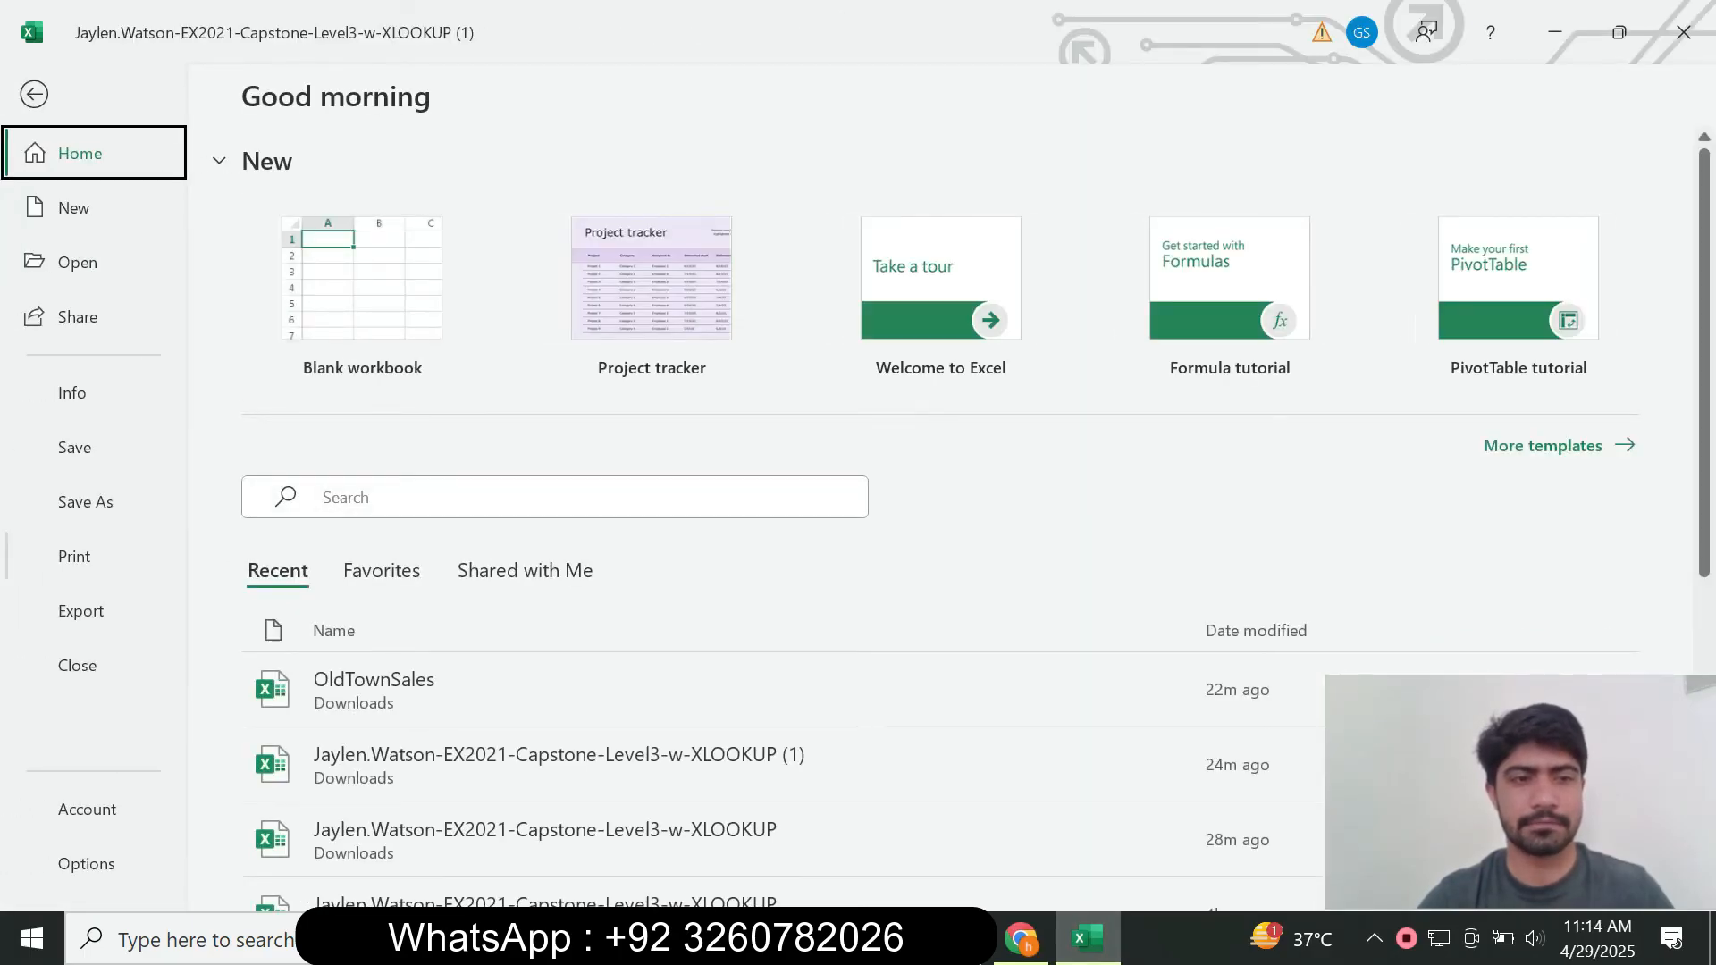
pyautogui.click(75, 556)
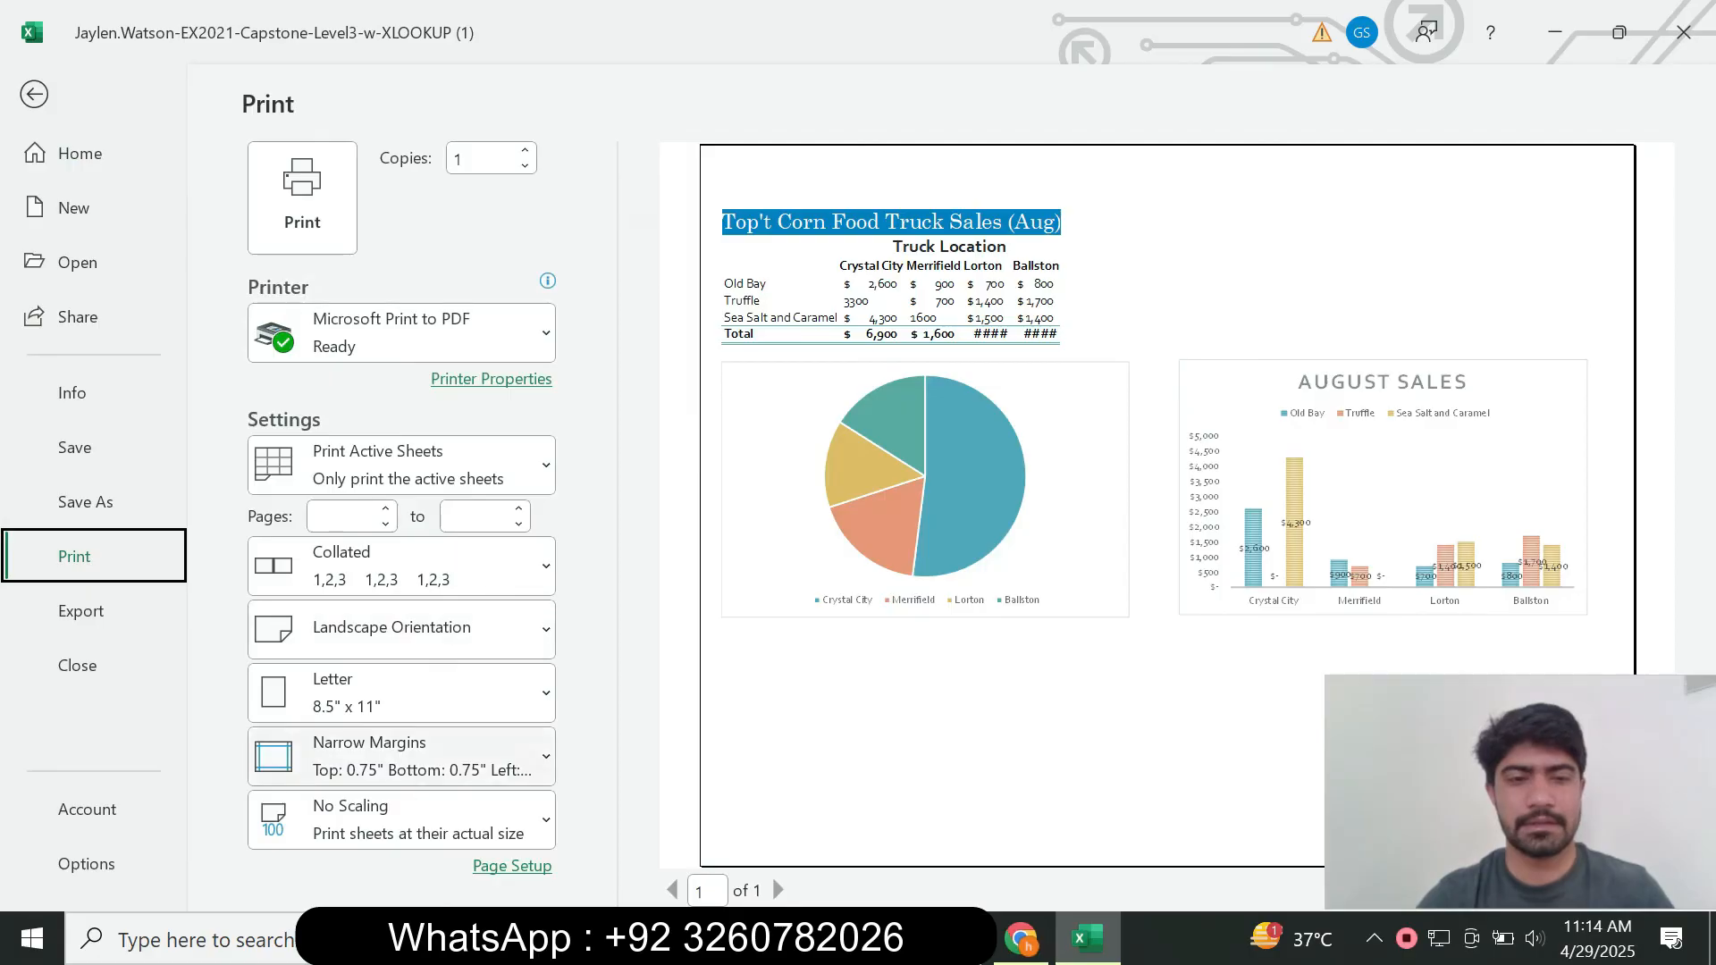
pyautogui.click(401, 820)
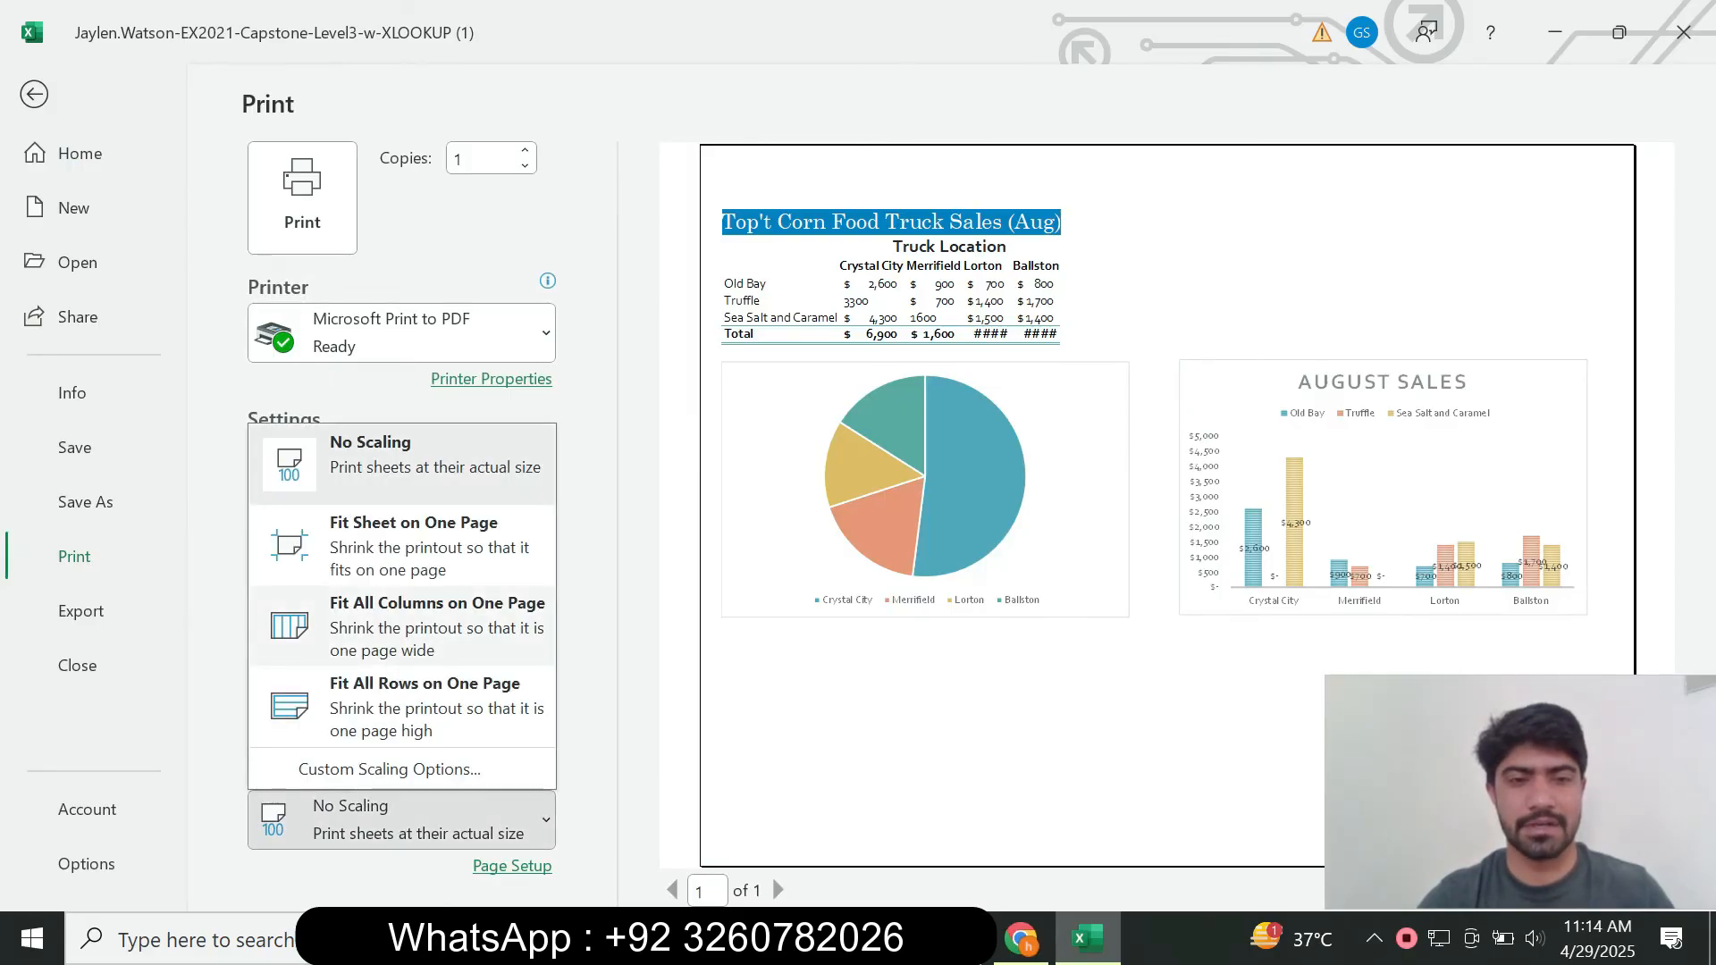
pyautogui.click(437, 625)
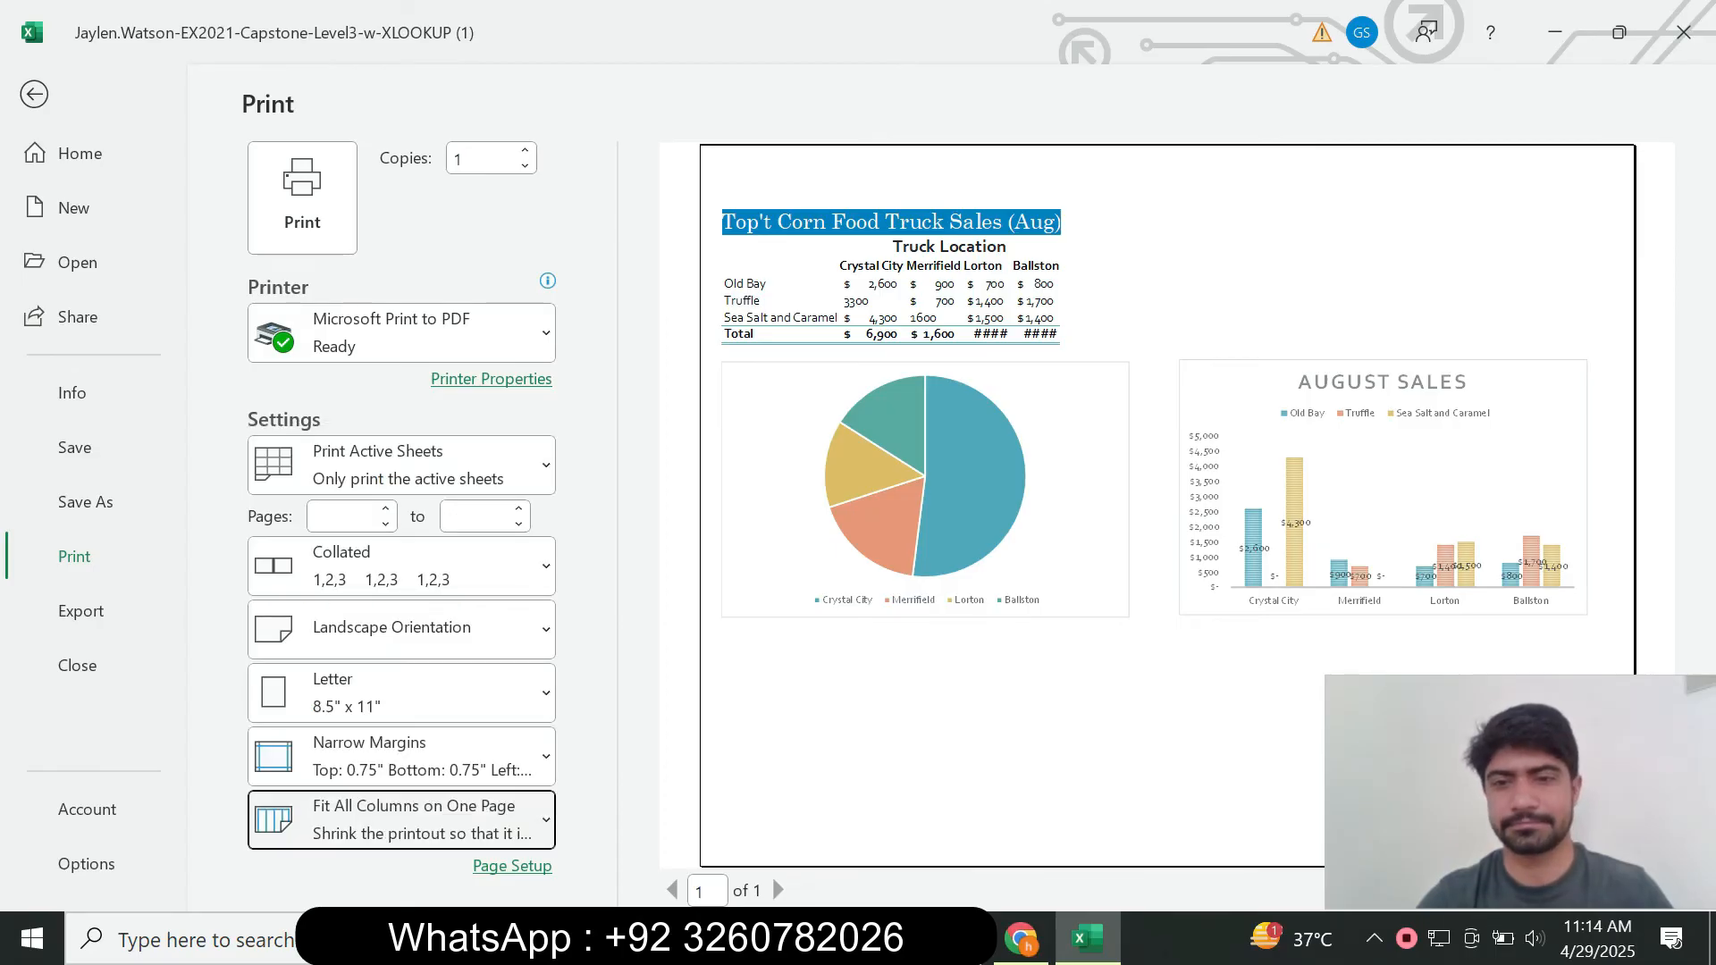
# Switch to SIMnet and look through the remaining project instructions from step 14 through step 16.
pyautogui.click(1022, 939)
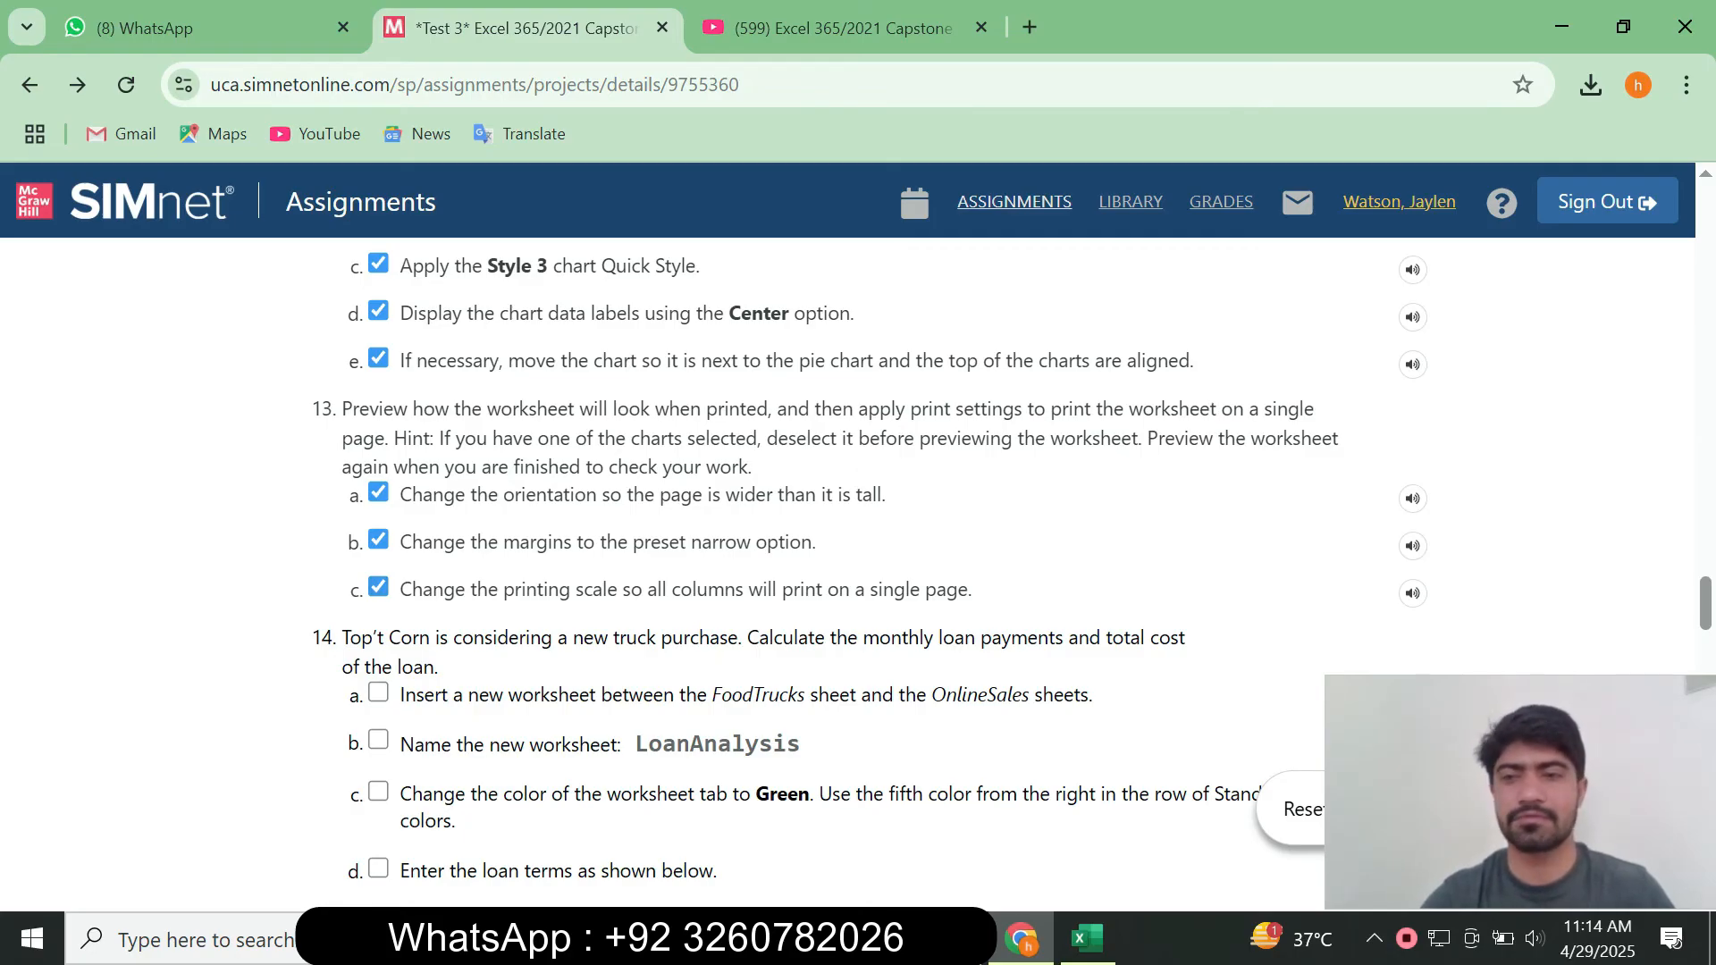
pyautogui.scroll(-5, 840, 572)
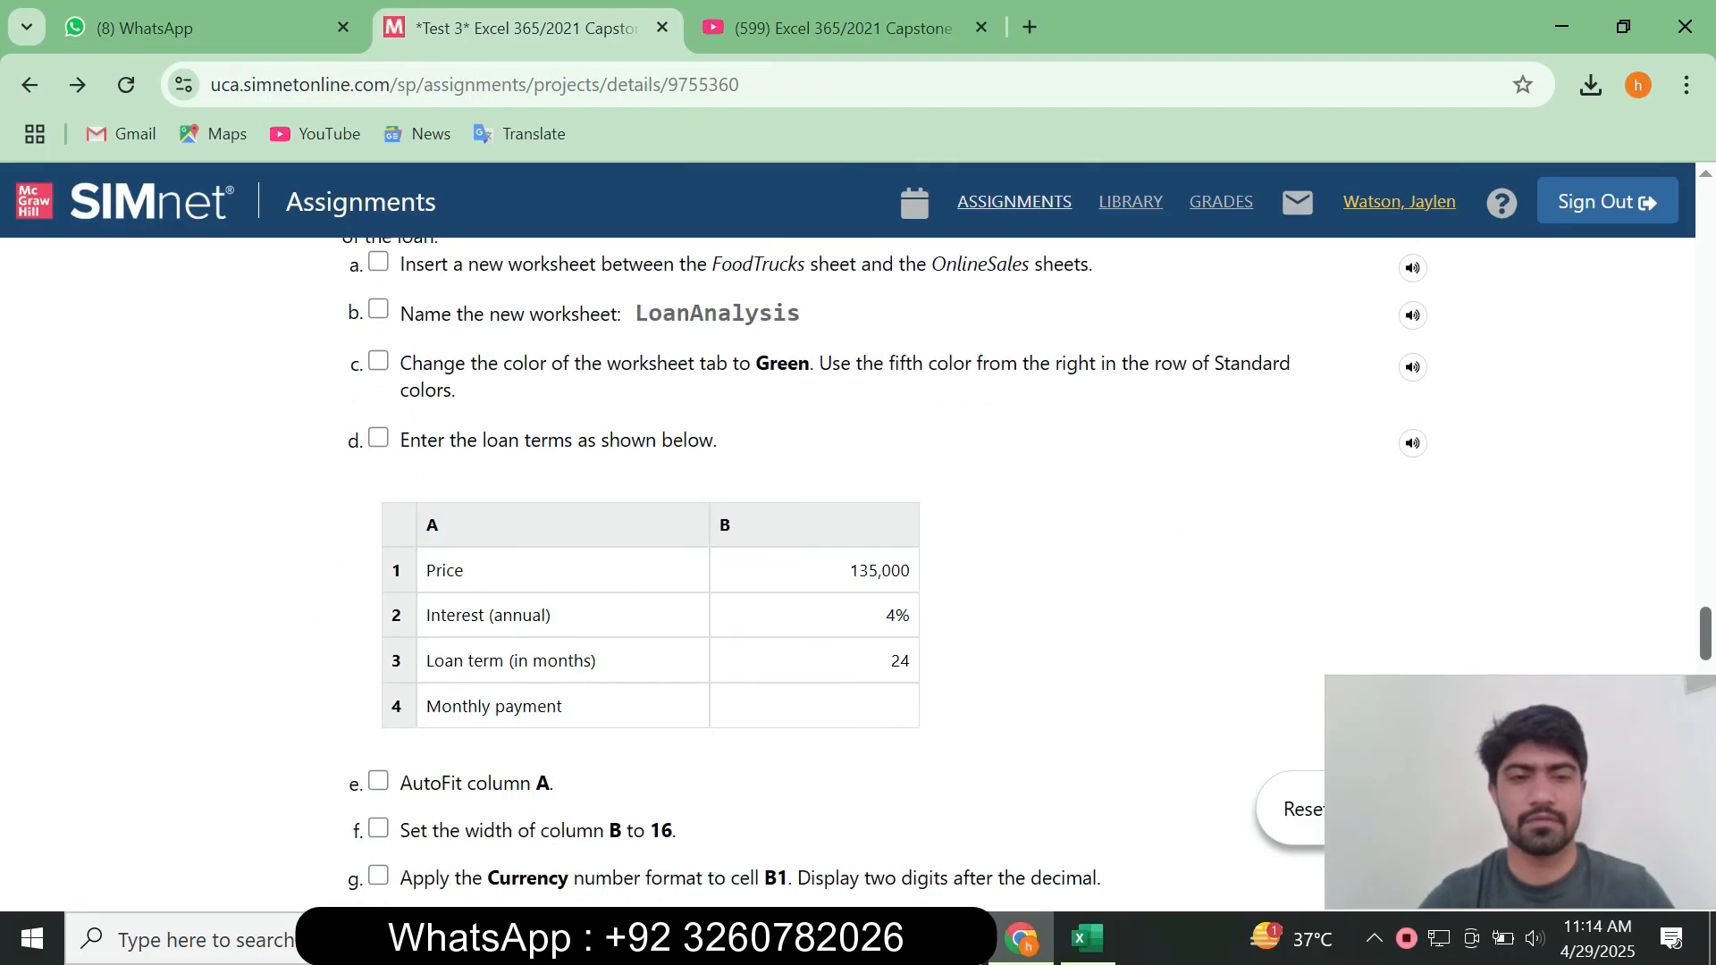
pyautogui.scroll(-7, 840, 572)
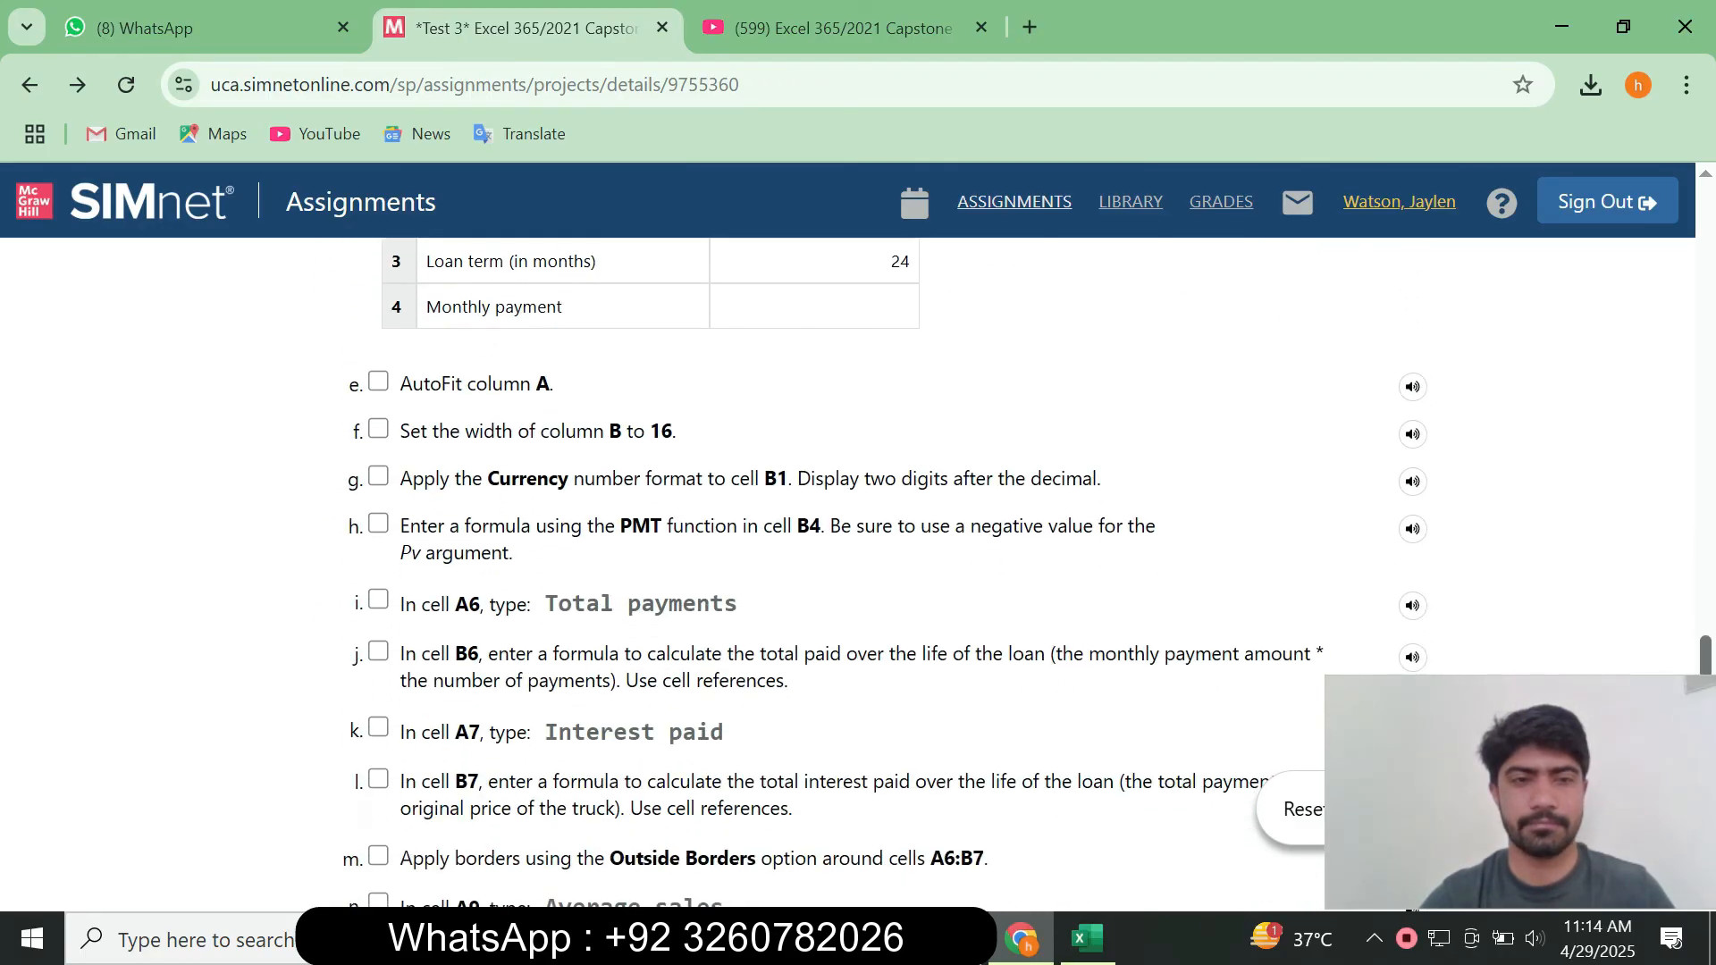
pyautogui.scroll(-12, 840, 573)
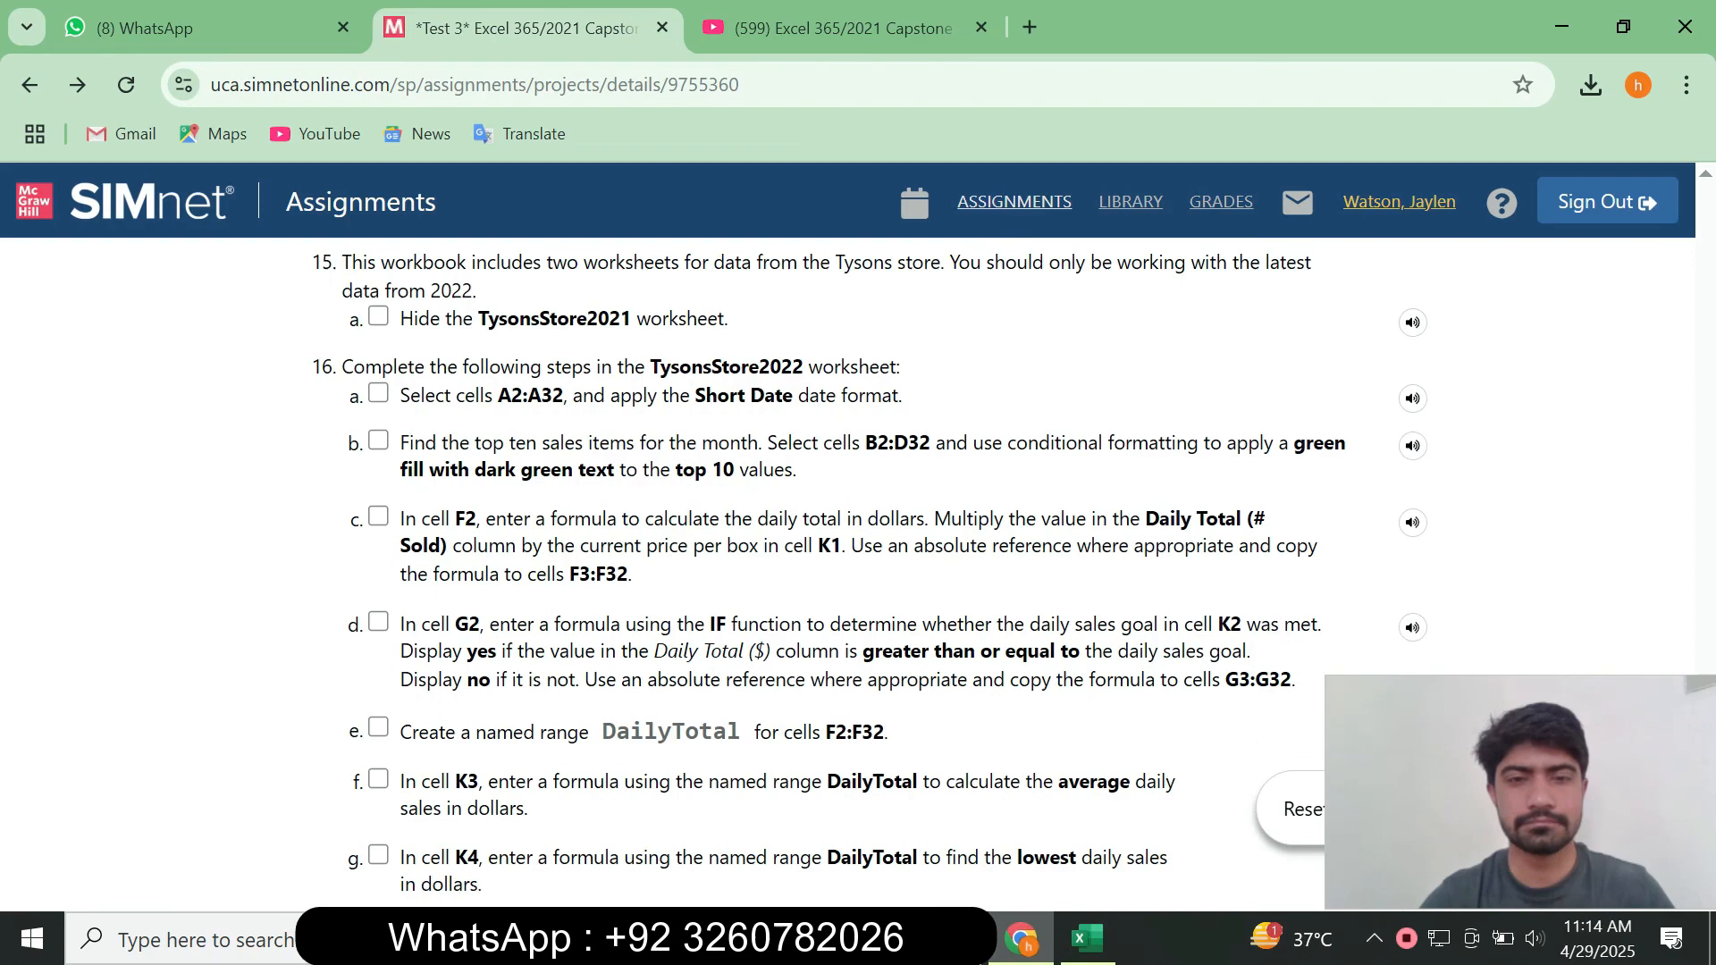
pyautogui.scroll(-4, 840, 572)
pyautogui.scroll(20, 841, 572)
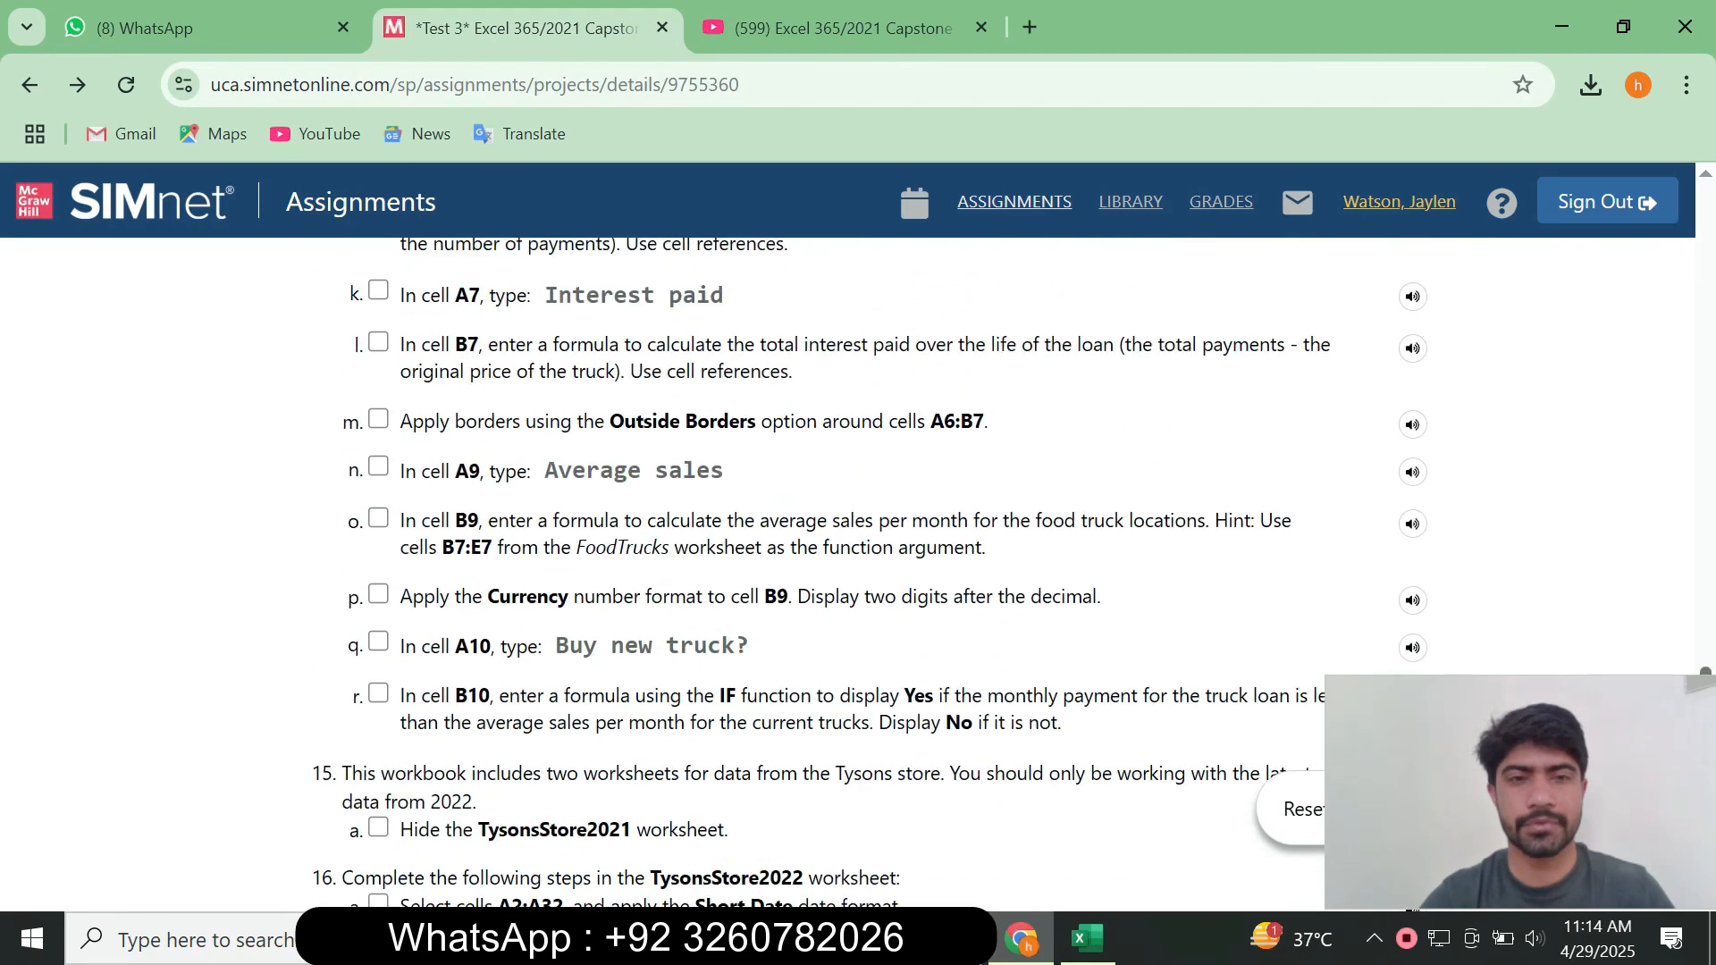
# Check off instruction 14a in SIMnet and leave the print preview in Excel to return to the FoodTrucks sheet.
pyautogui.scroll(5, 841, 572)
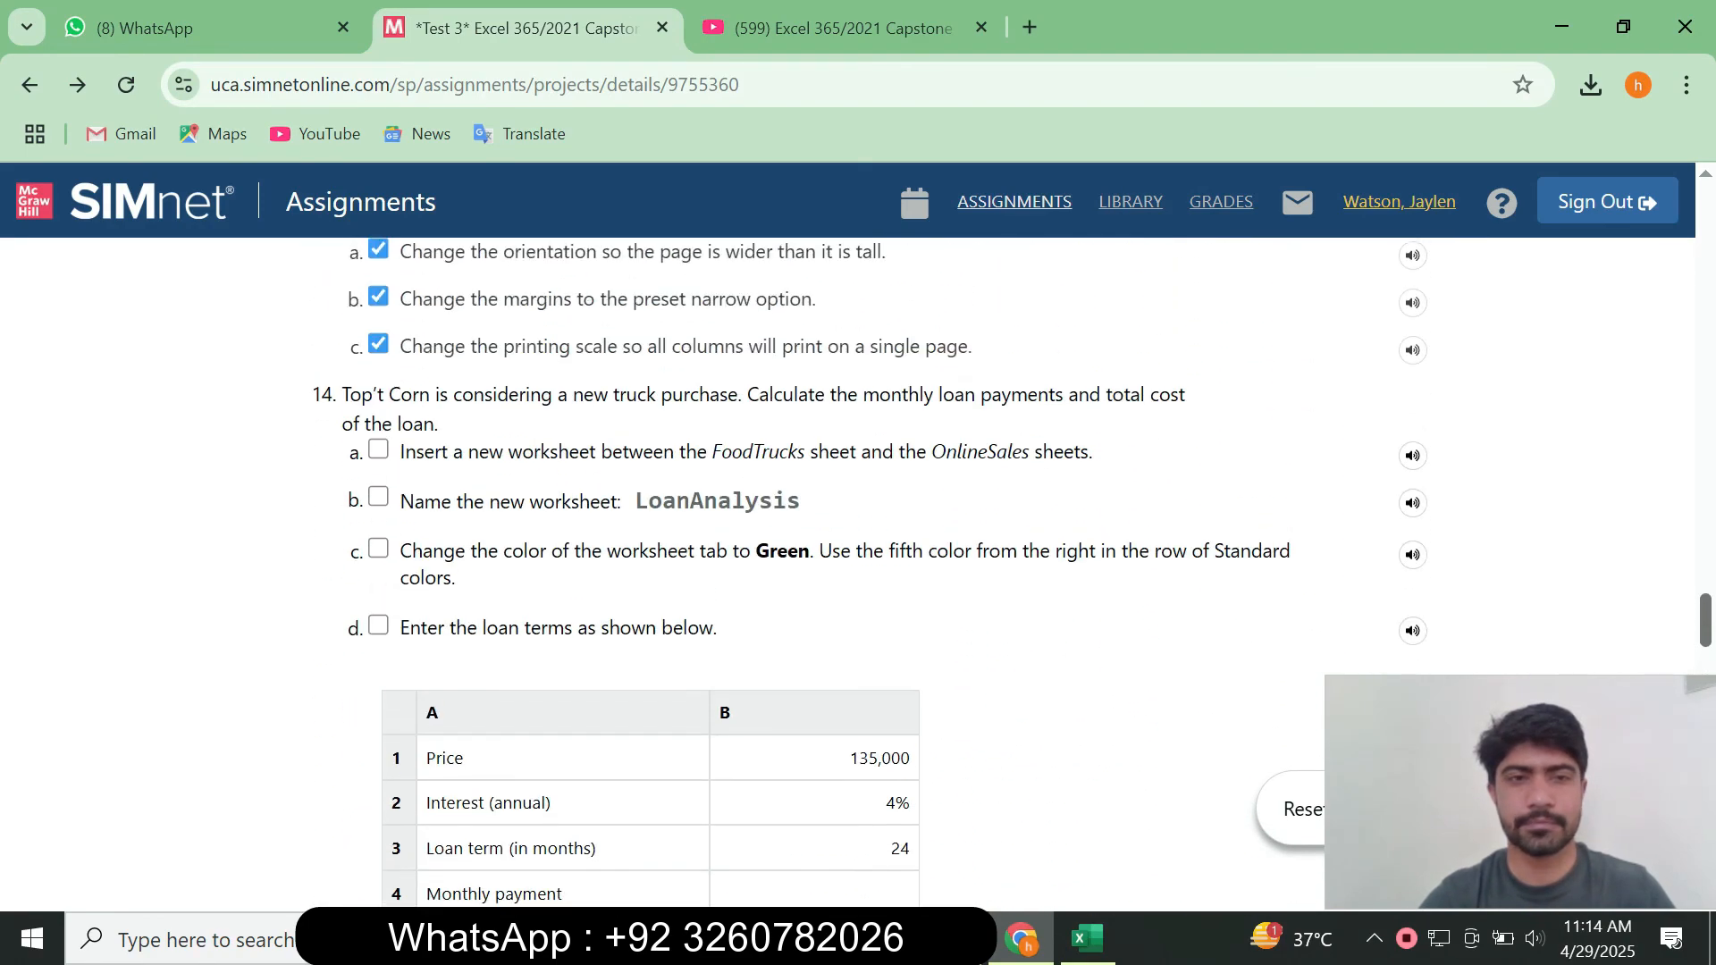
pyautogui.click(378, 461)
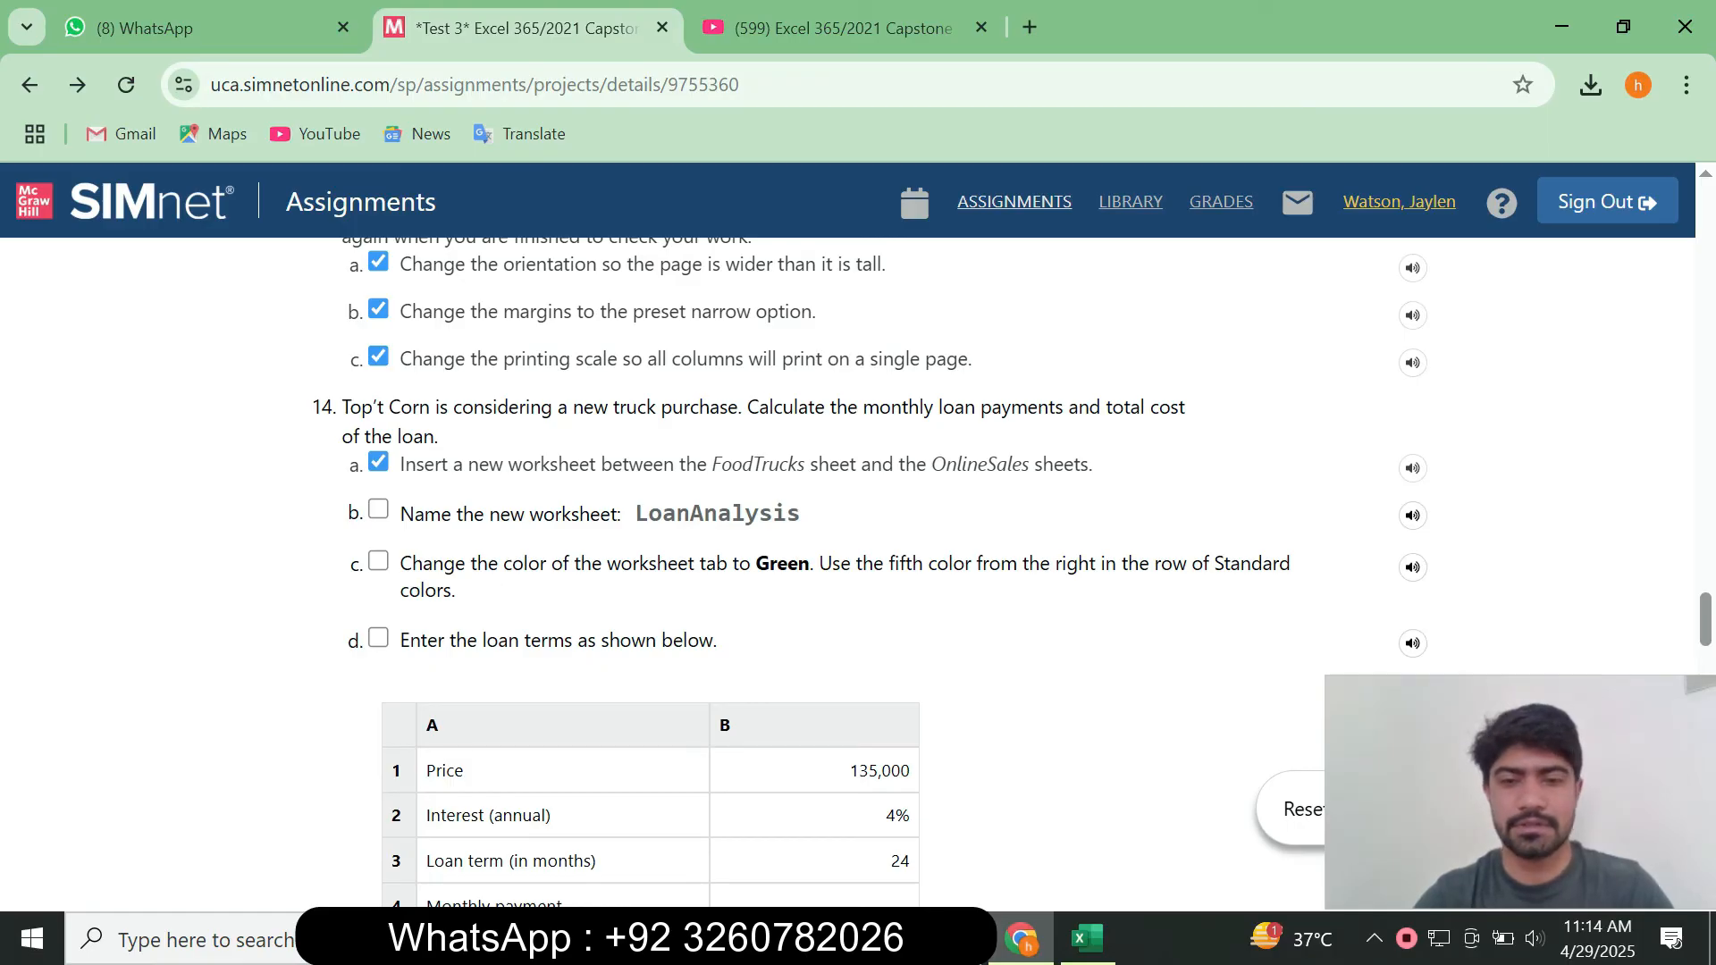
pyautogui.click(1087, 938)
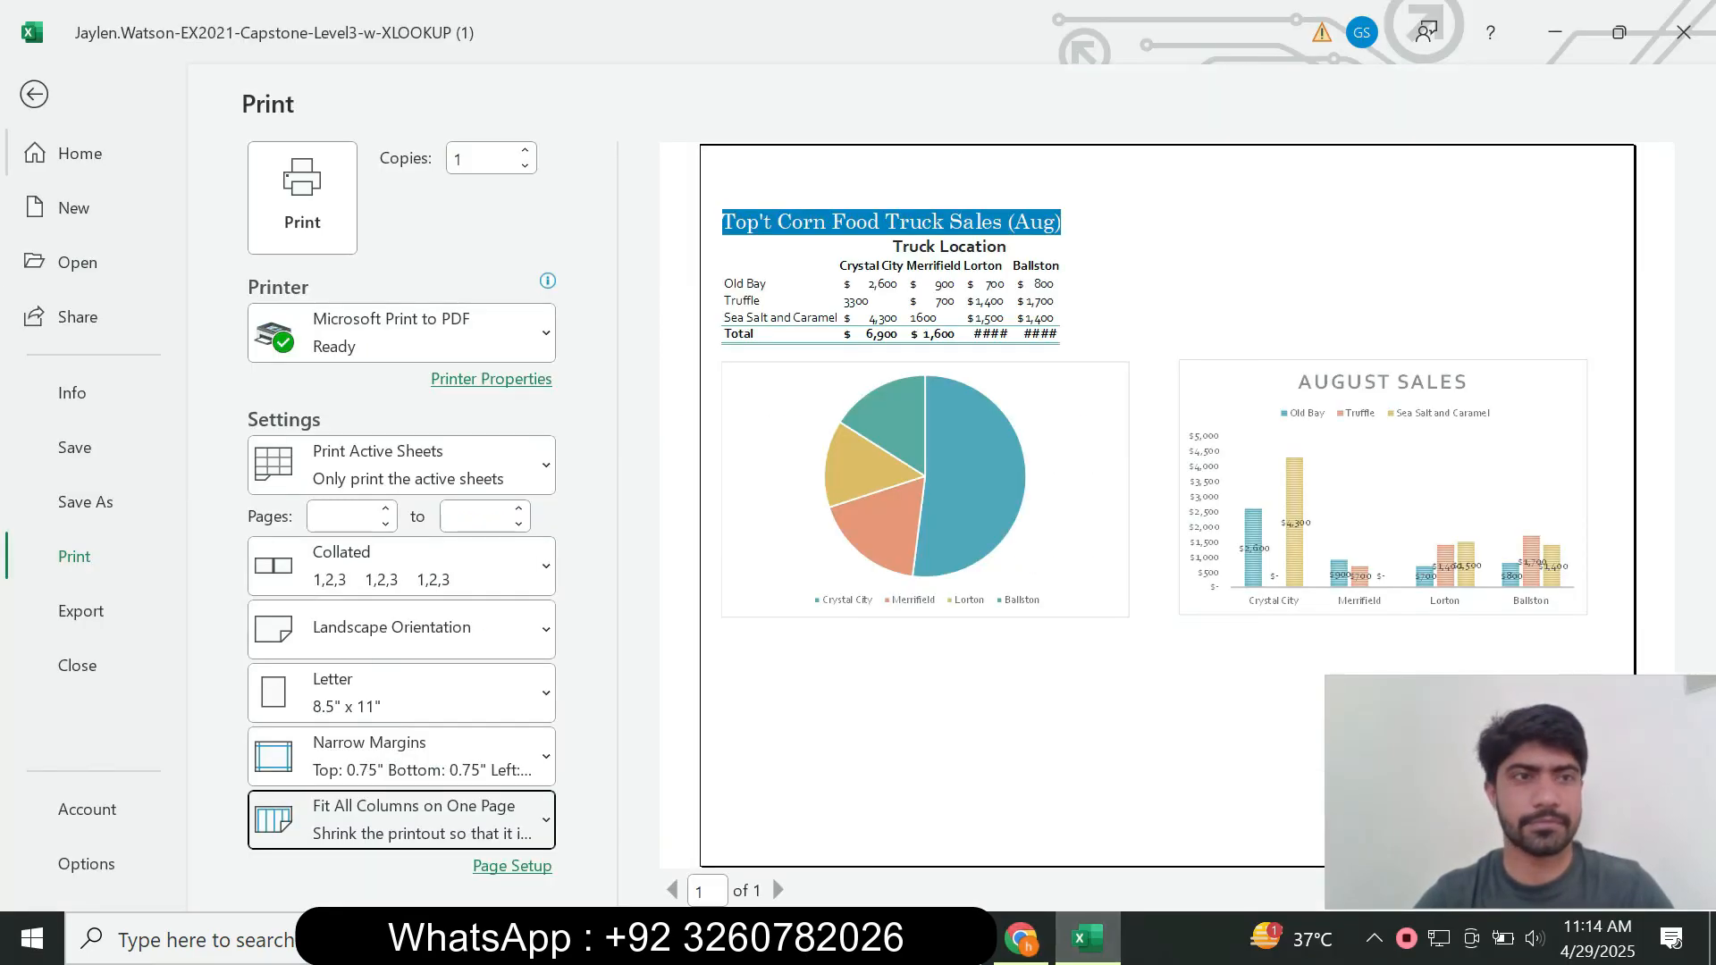
pyautogui.press('Escape')
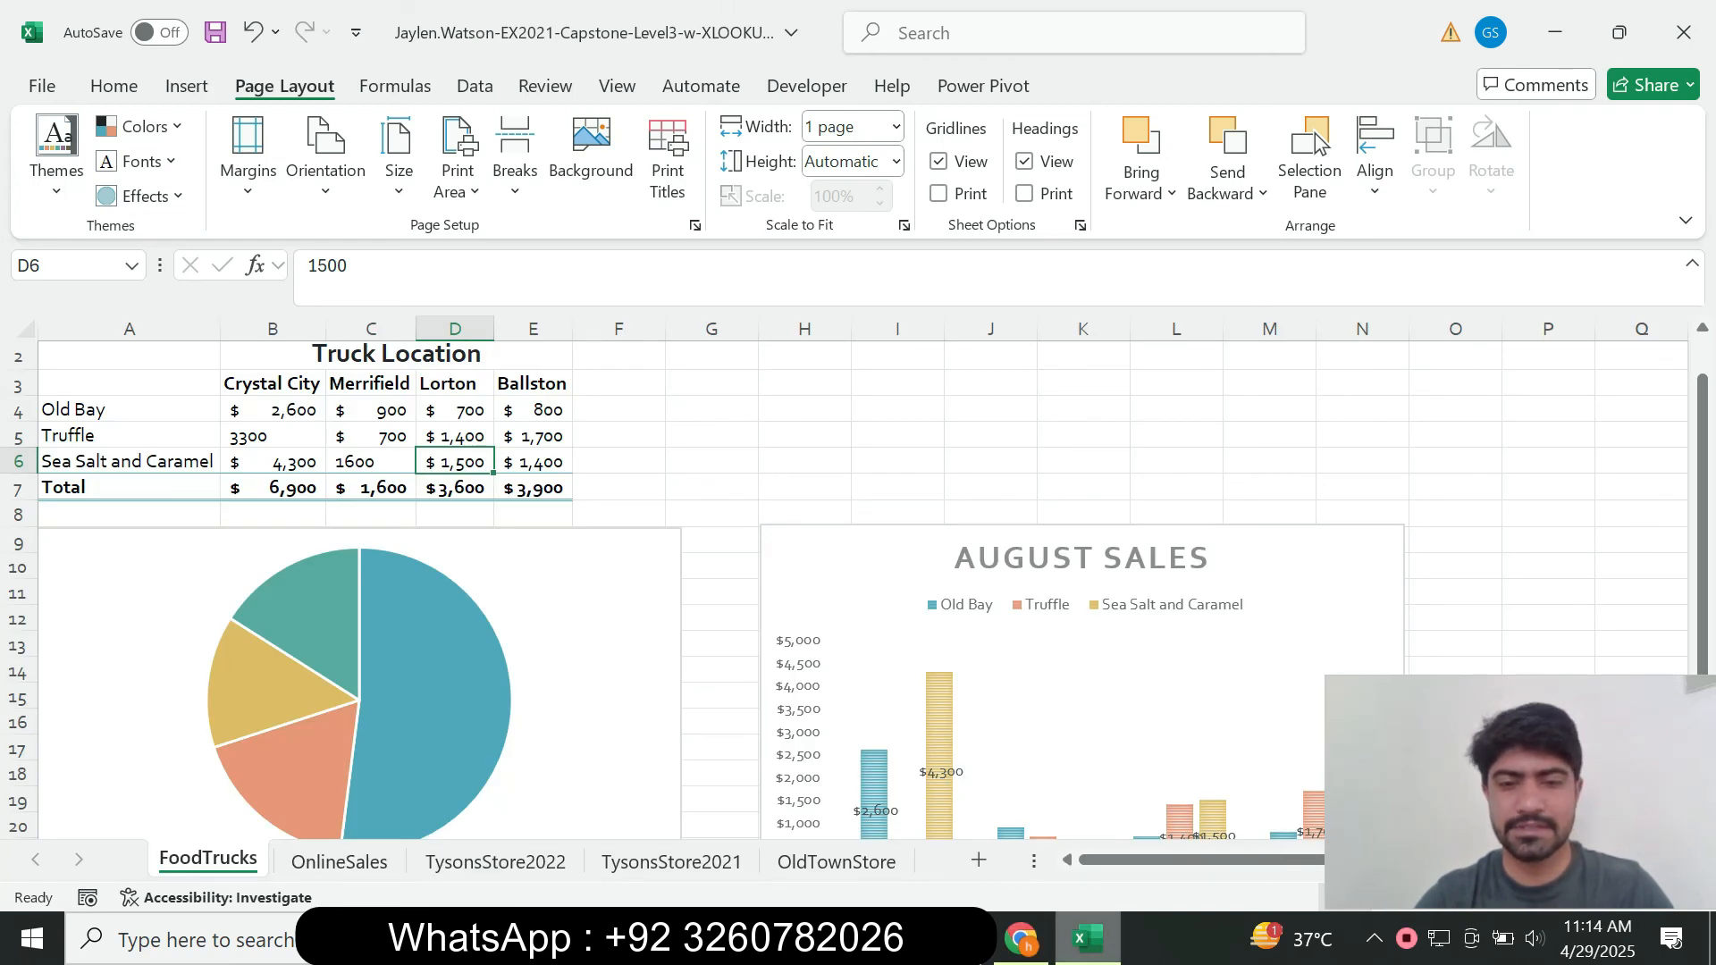
pyautogui.hotkey('alt', 'Tab')
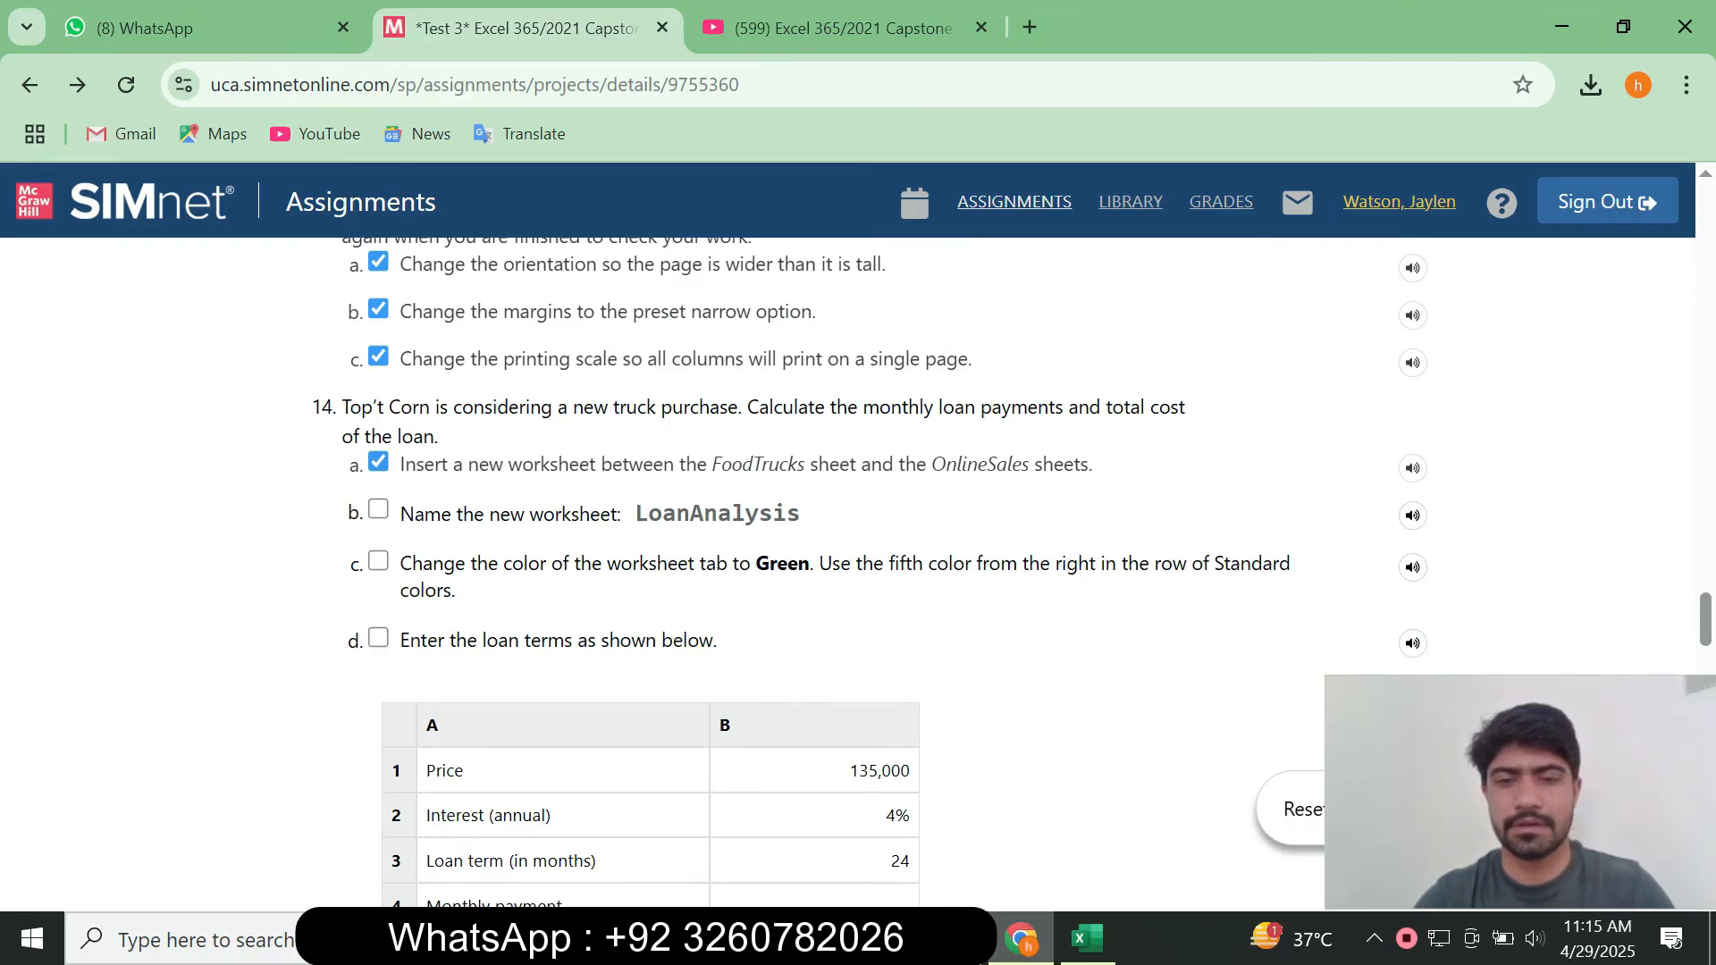
pyautogui.hotkey('alt', 'Tab')
pyautogui.rightClick(240, 860)
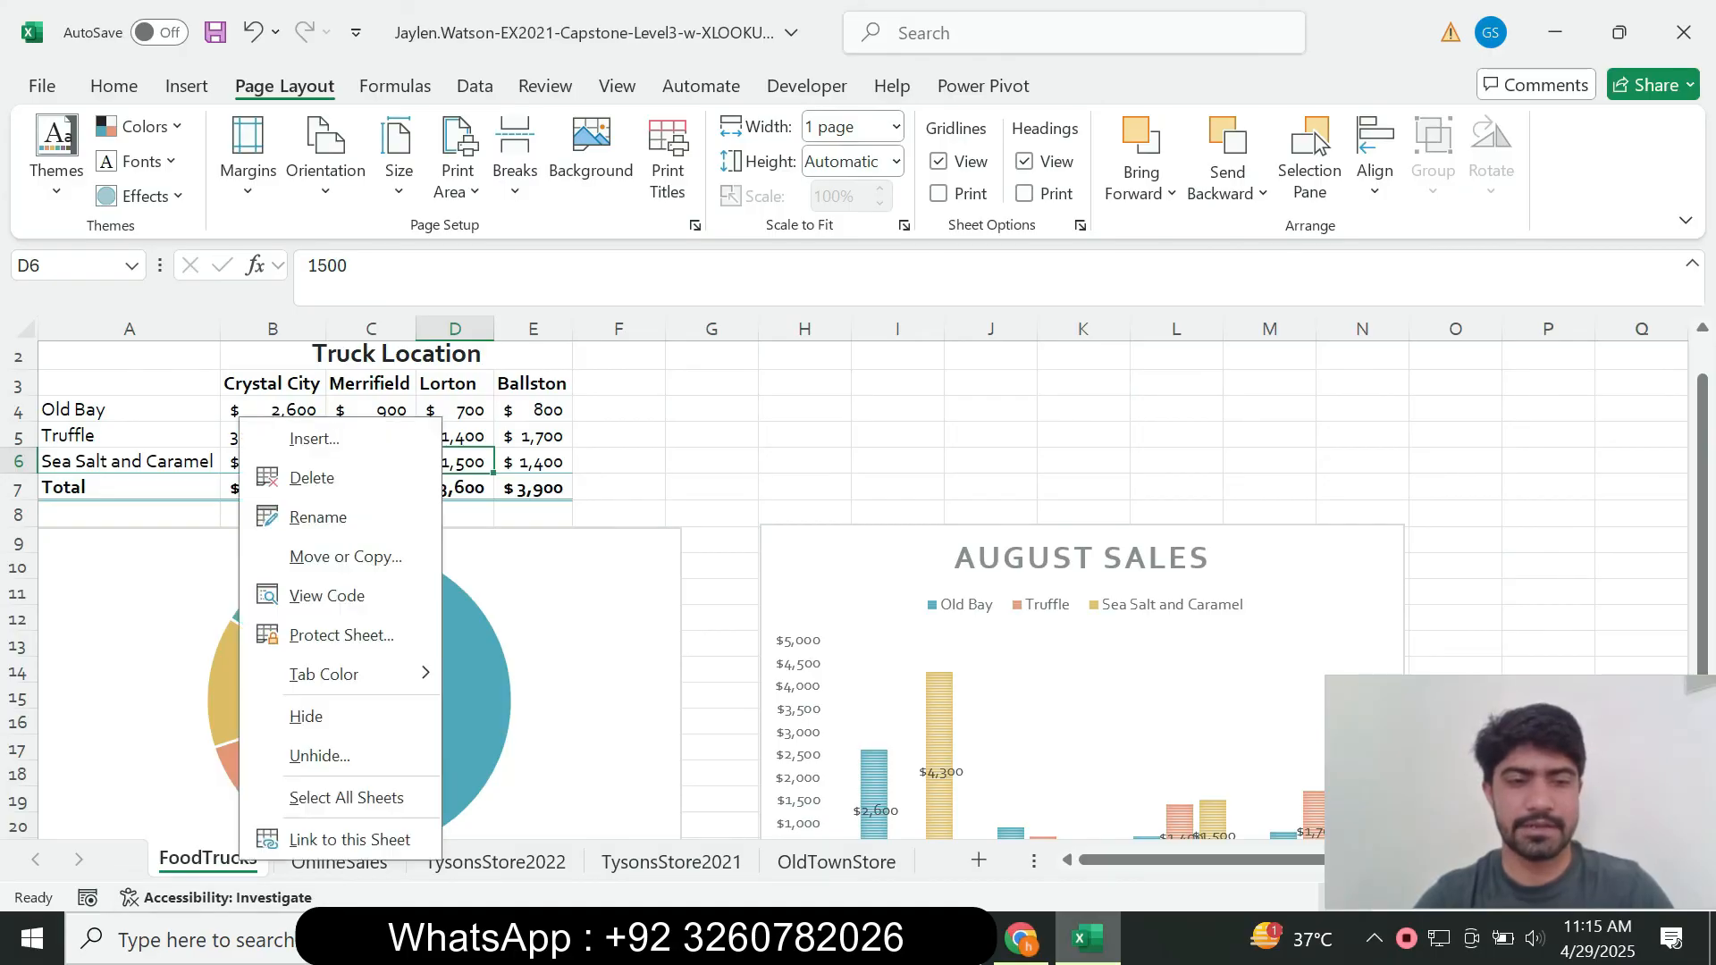
pyautogui.press('Up')
pyautogui.press('Up')
pyautogui.press('Up')
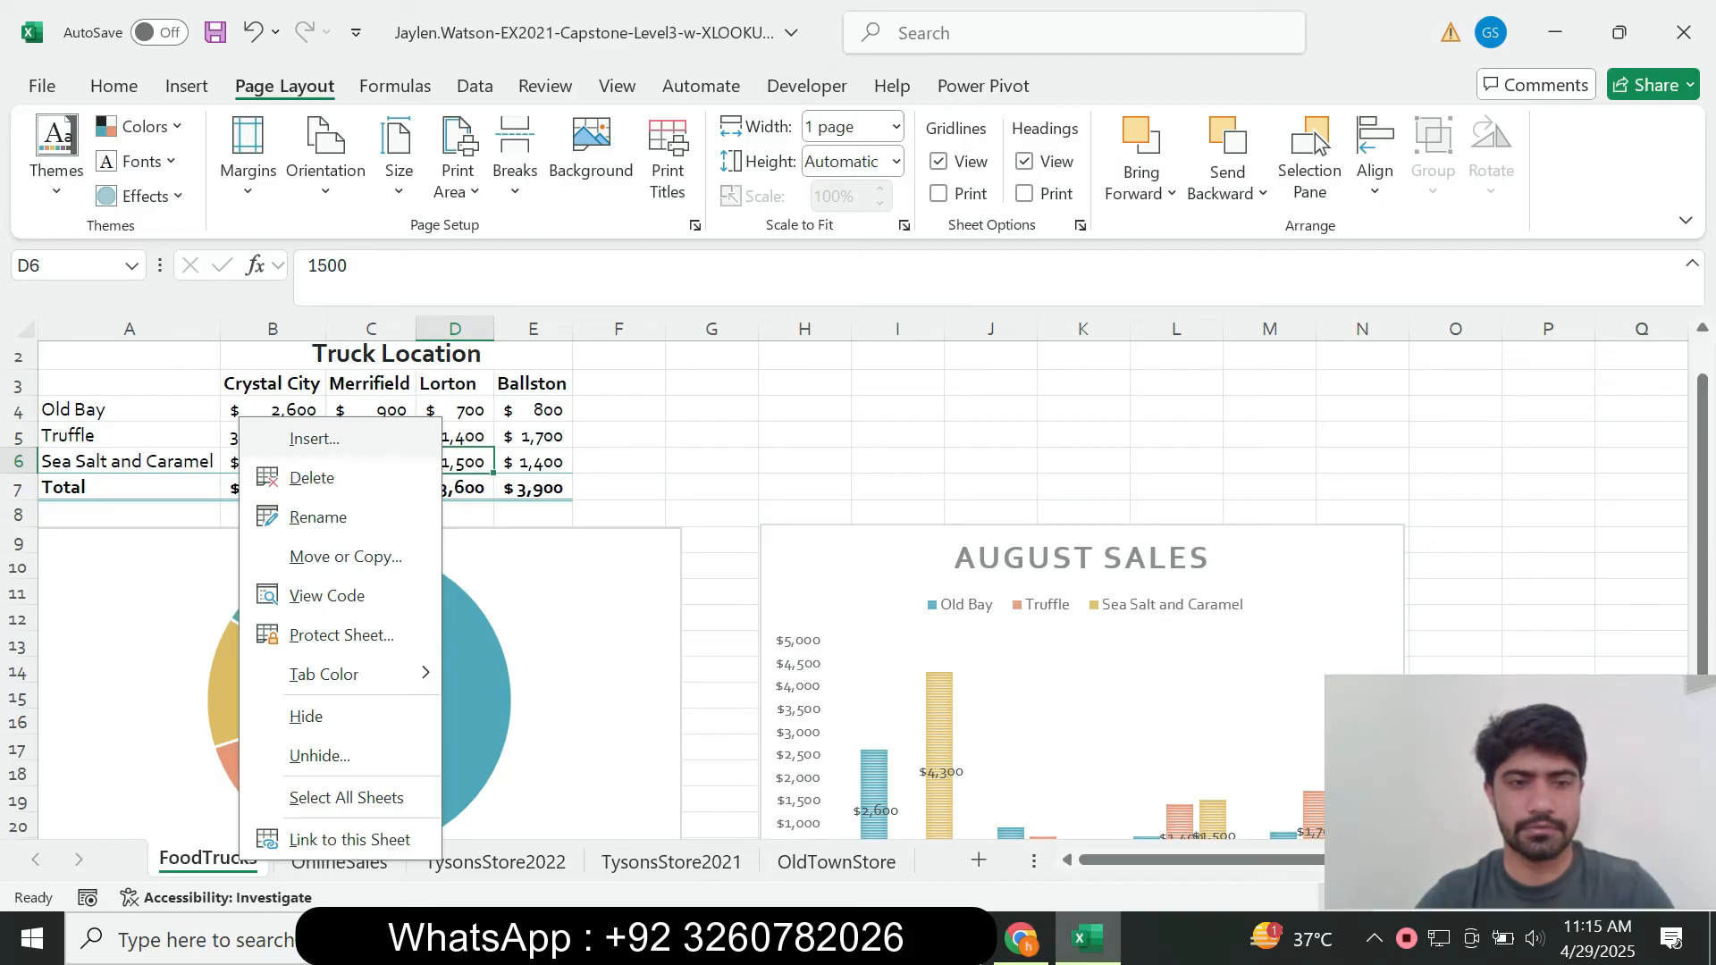
pyautogui.press('Return')
pyautogui.press('Escape')
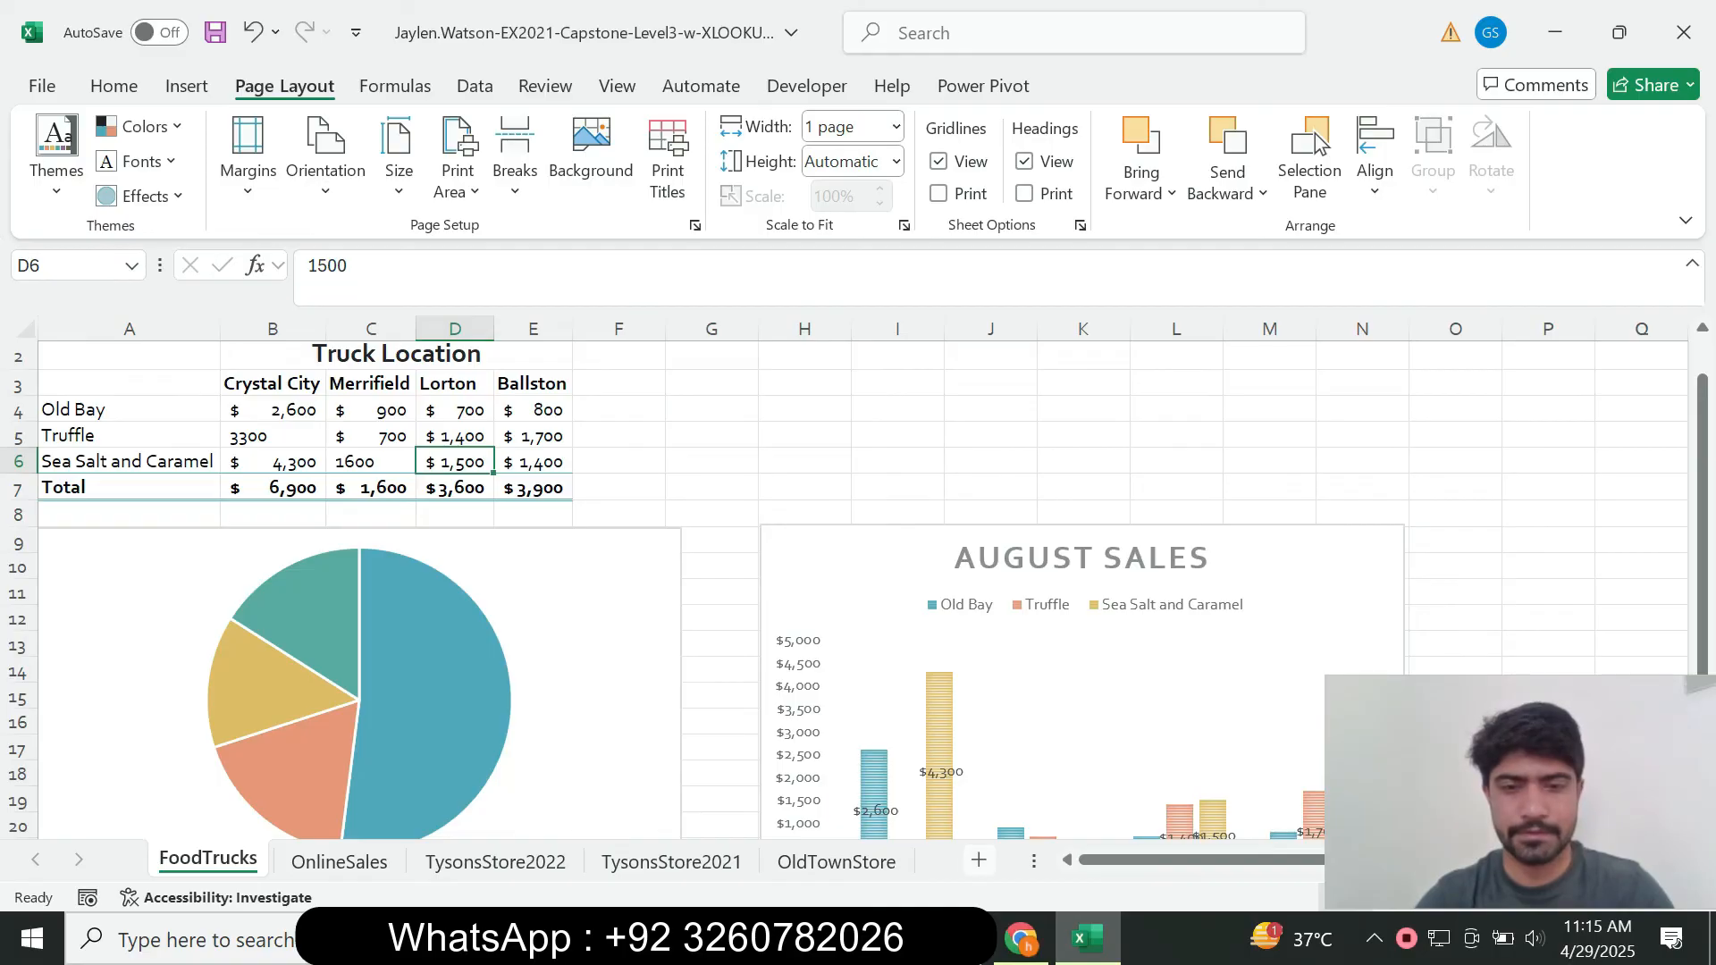
# Insert a new worksheet between the FoodTrucks and OnlineSales sheets.
pyautogui.hotkey('shift', 'F11')
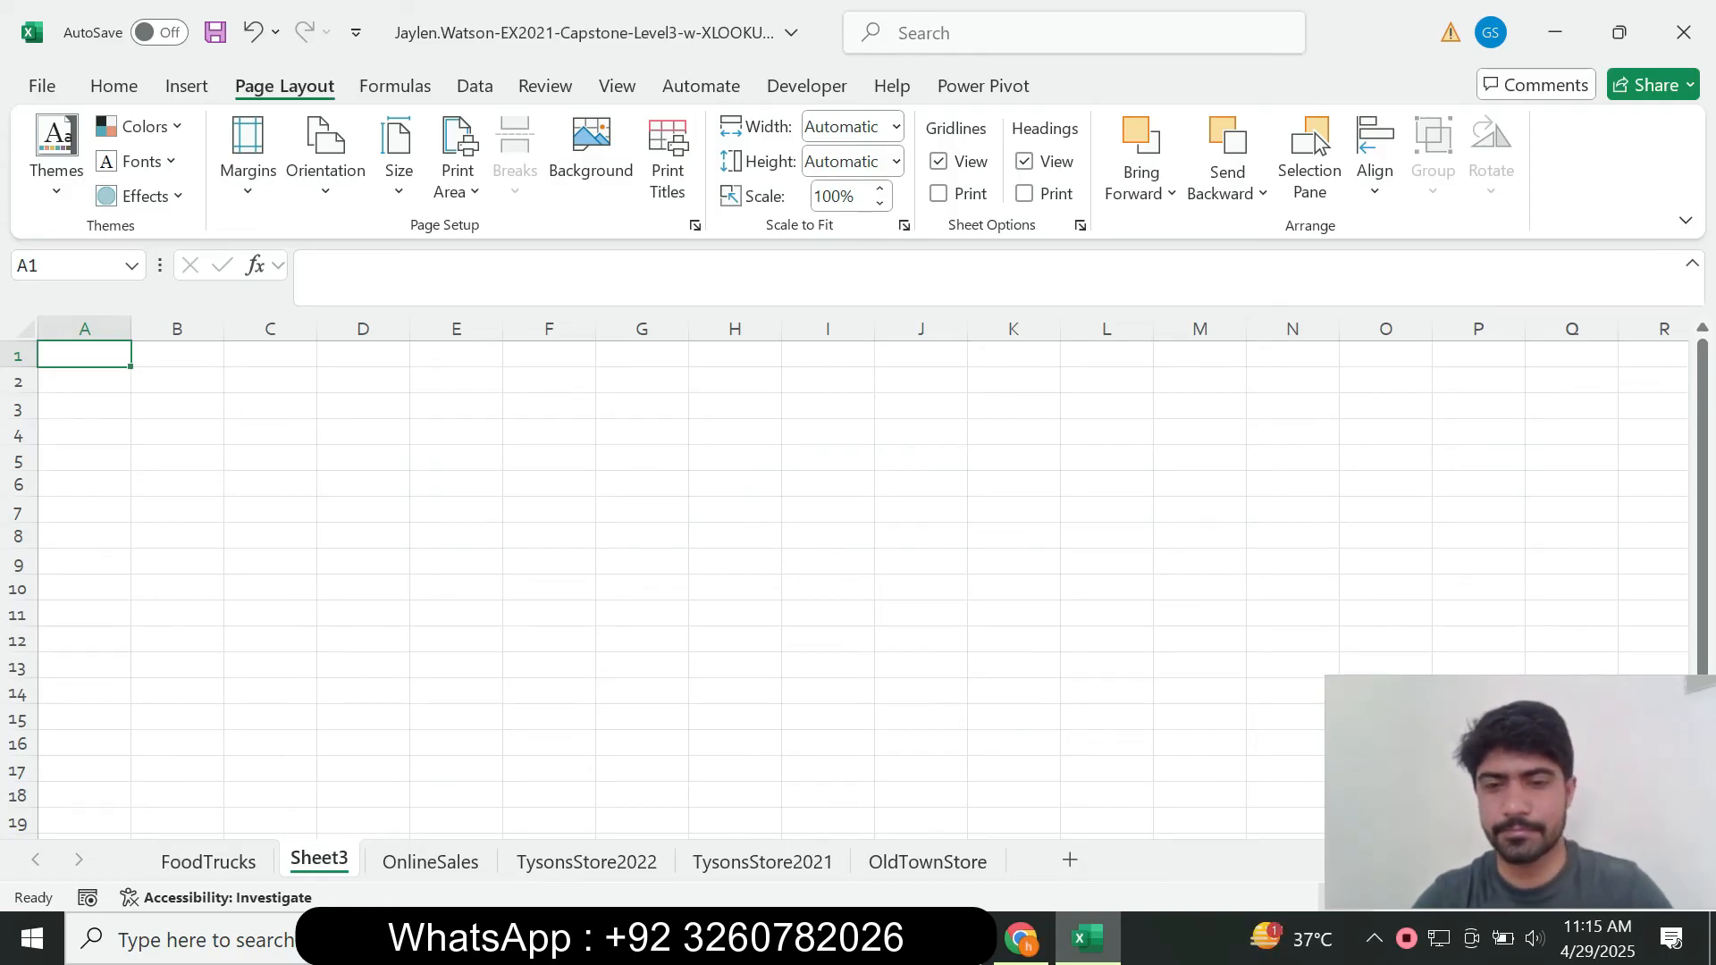
# Check off instruction 14b in SIMnet and rename the new worksheet in Excel to LoanAnalysis.
pyautogui.hotkey('alt', 'Tab')
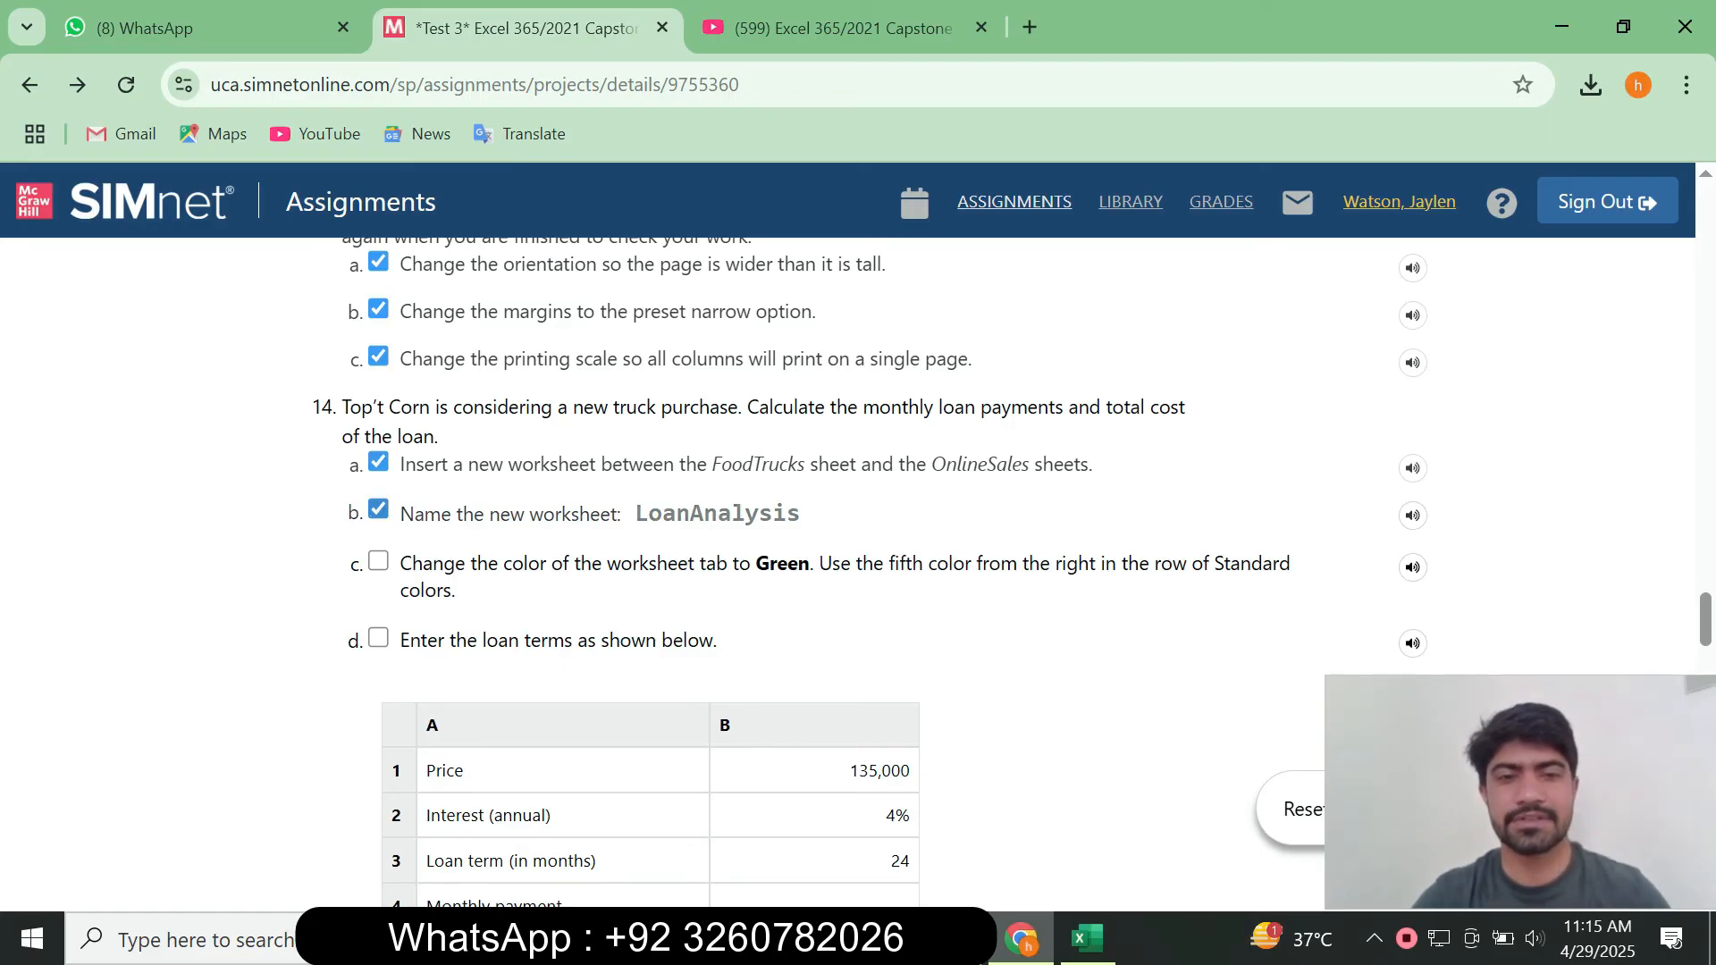
pyautogui.moveTo(635, 513); pyautogui.dragTo(800, 513)
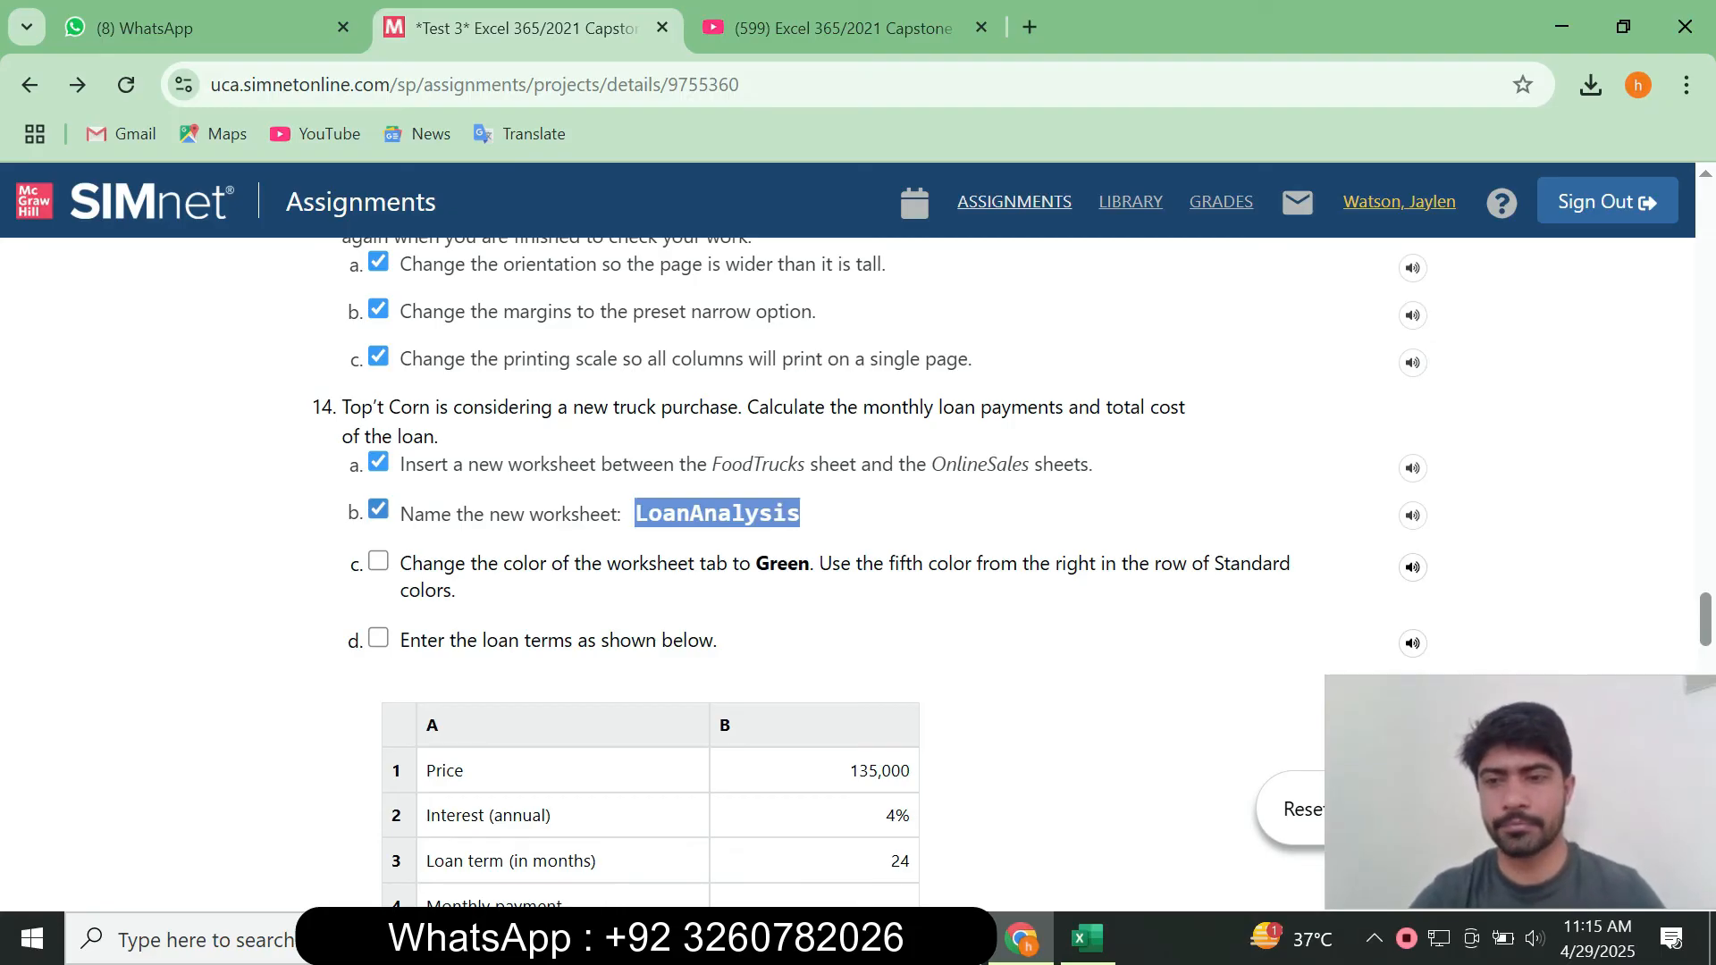
pyautogui.click(1086, 939)
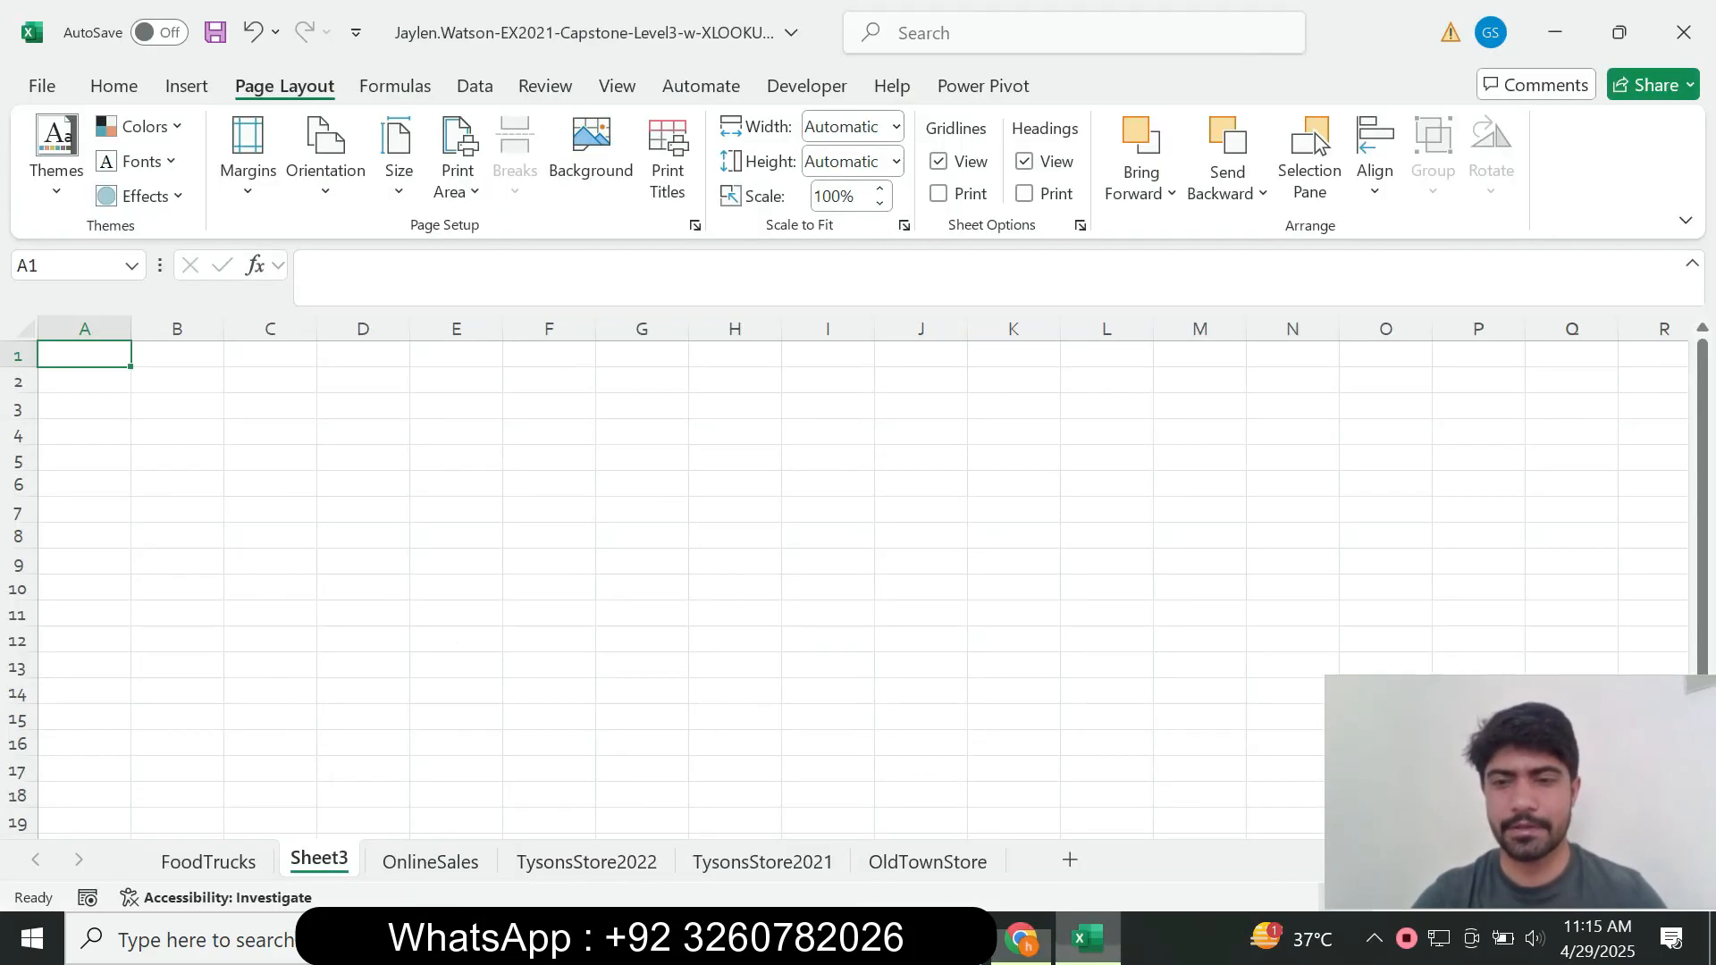
pyautogui.rightClick(345, 859)
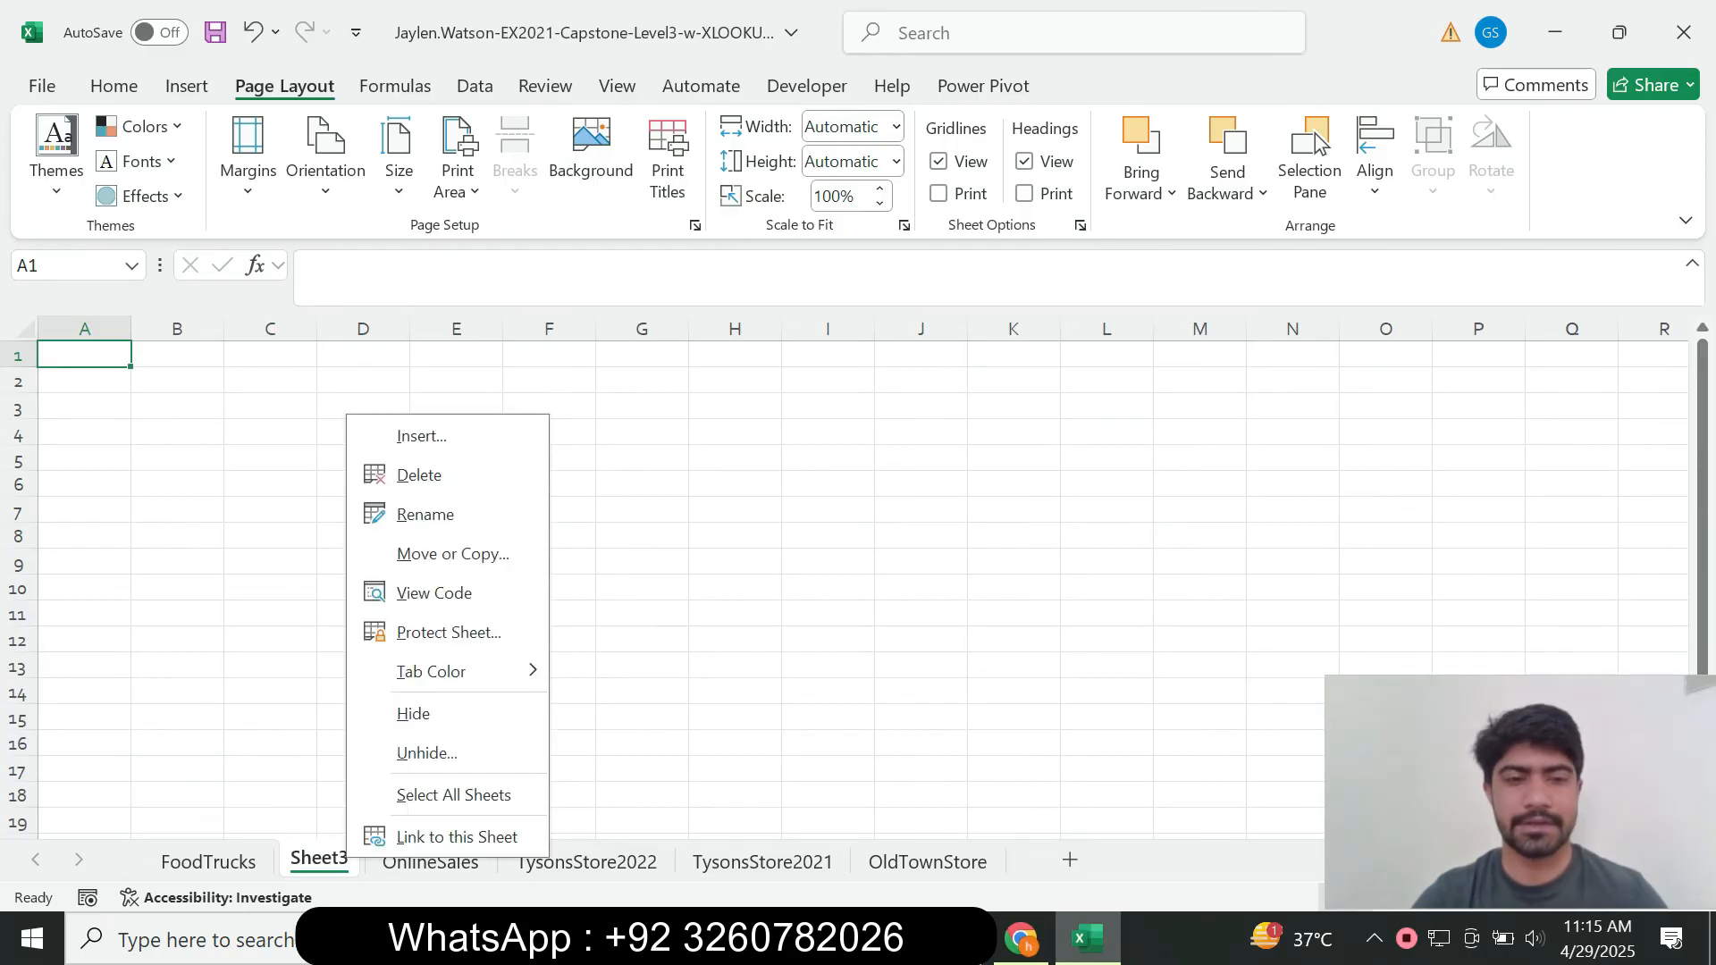
pyautogui.click(426, 514)
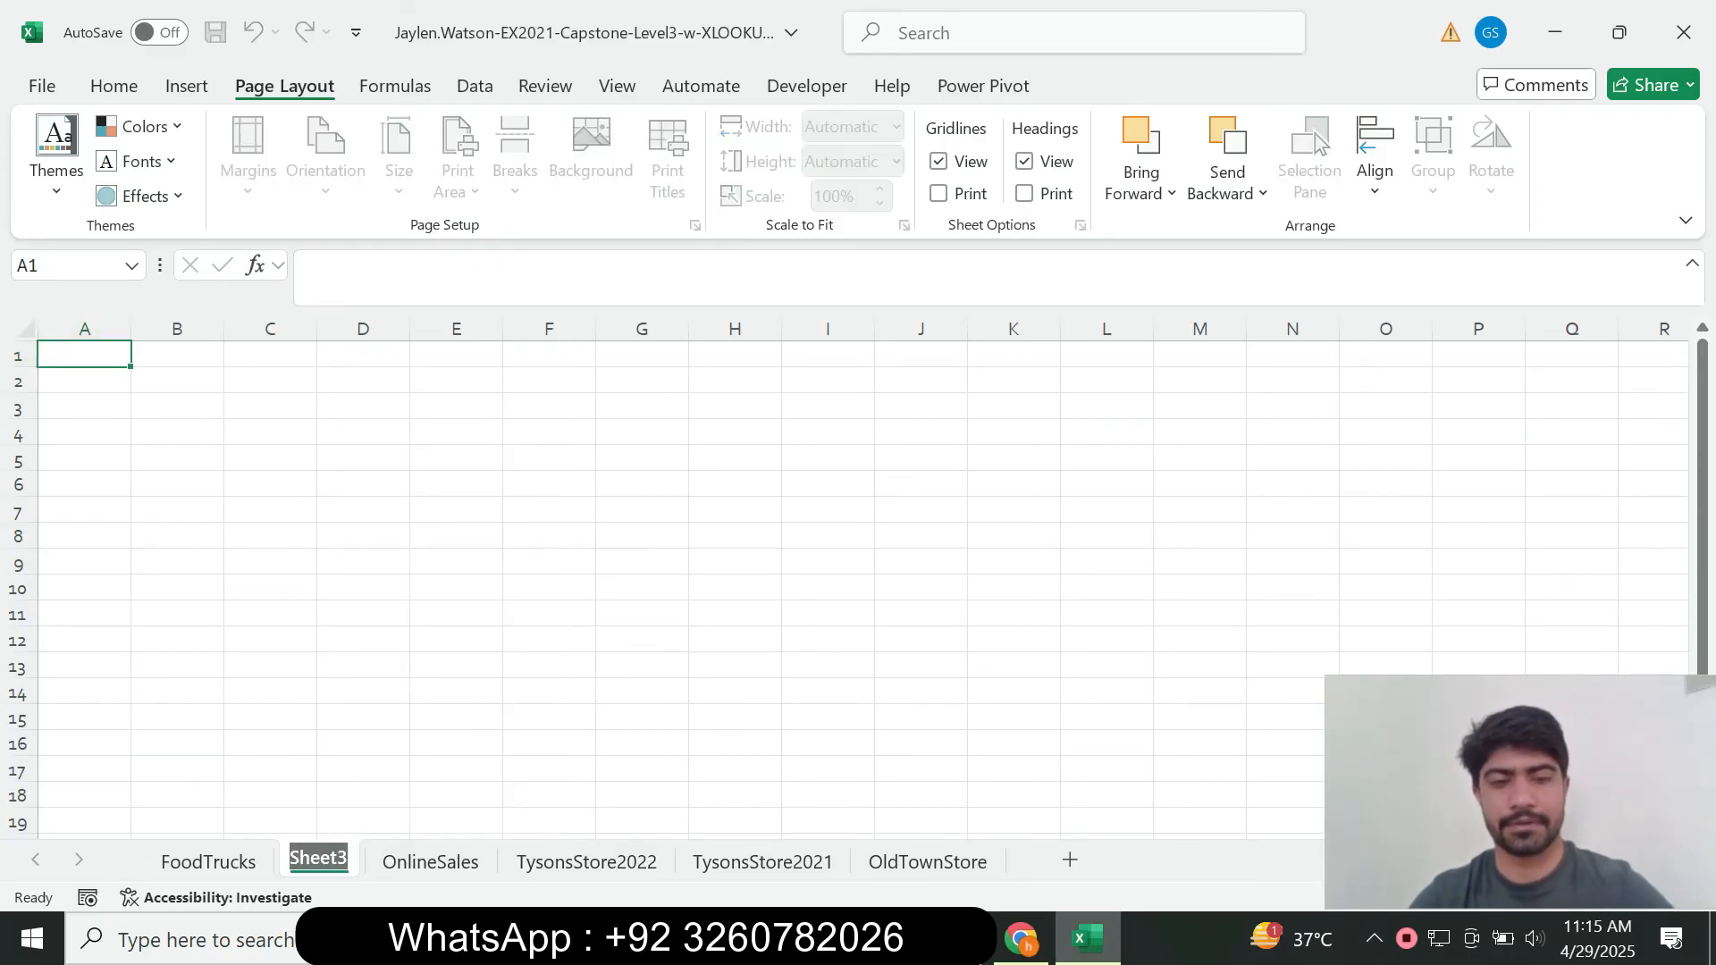
pyautogui.write('LoanAnalysis')
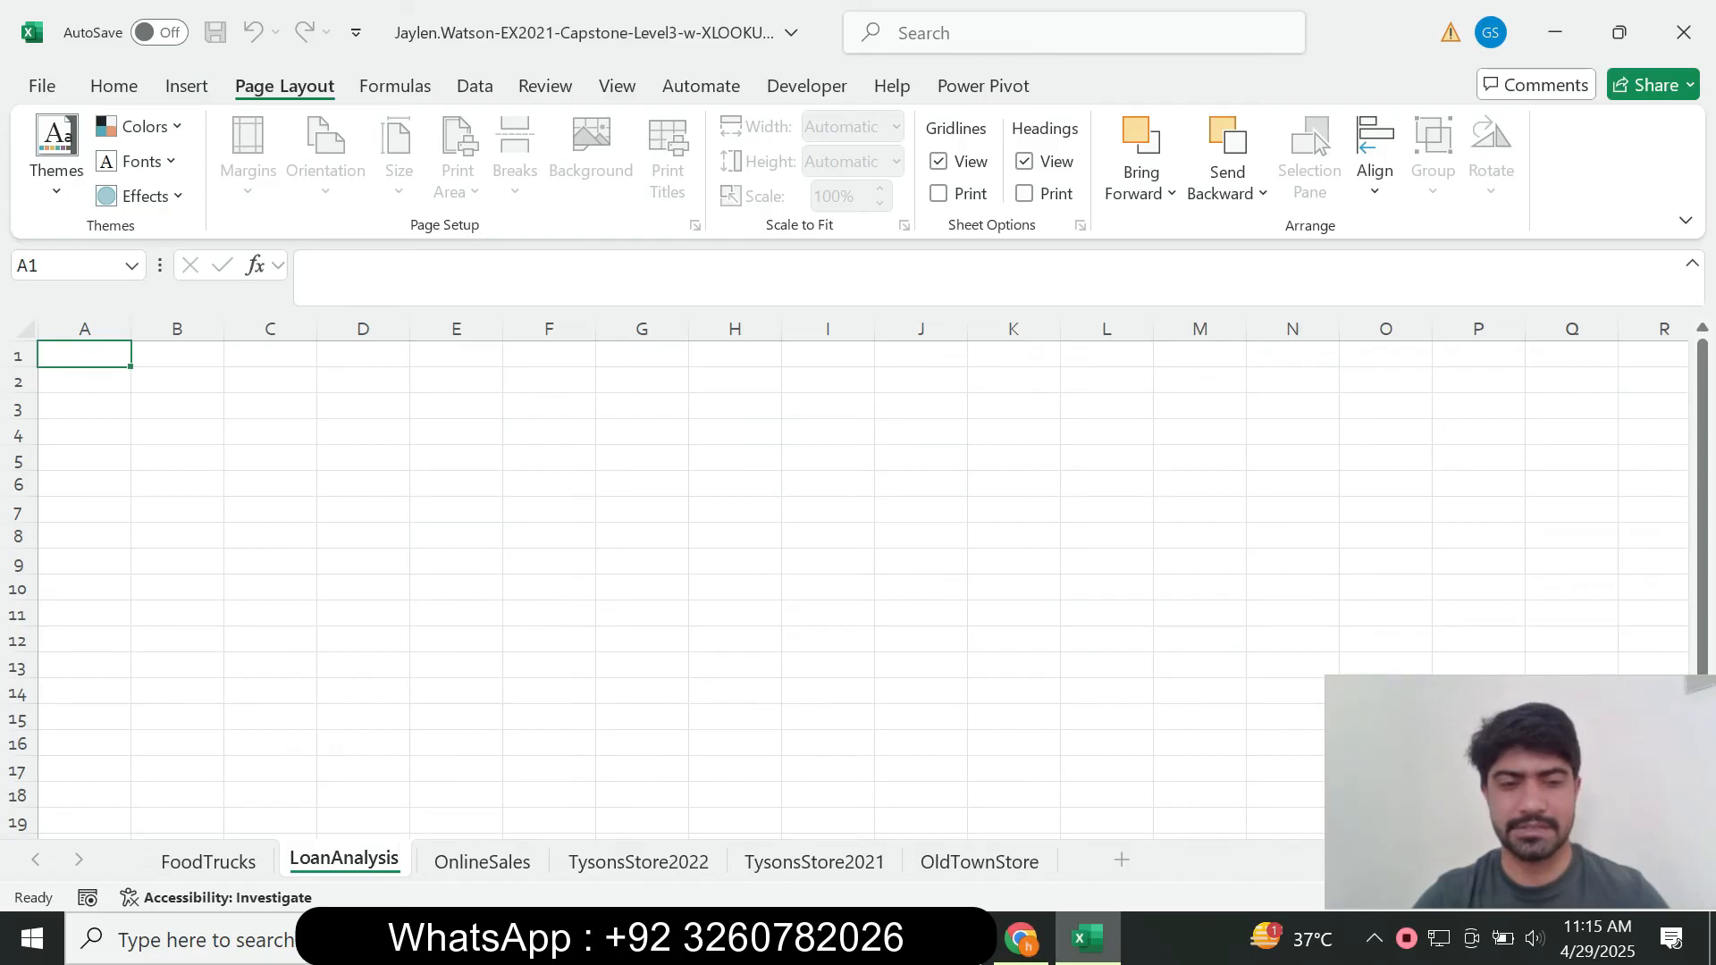
pyautogui.press('Return')
# Check off instruction 14c in SIMnet and set the LoanAnalysis sheet's tab color in Excel to standard Green.
pyautogui.hotkey('alt', 'Tab')
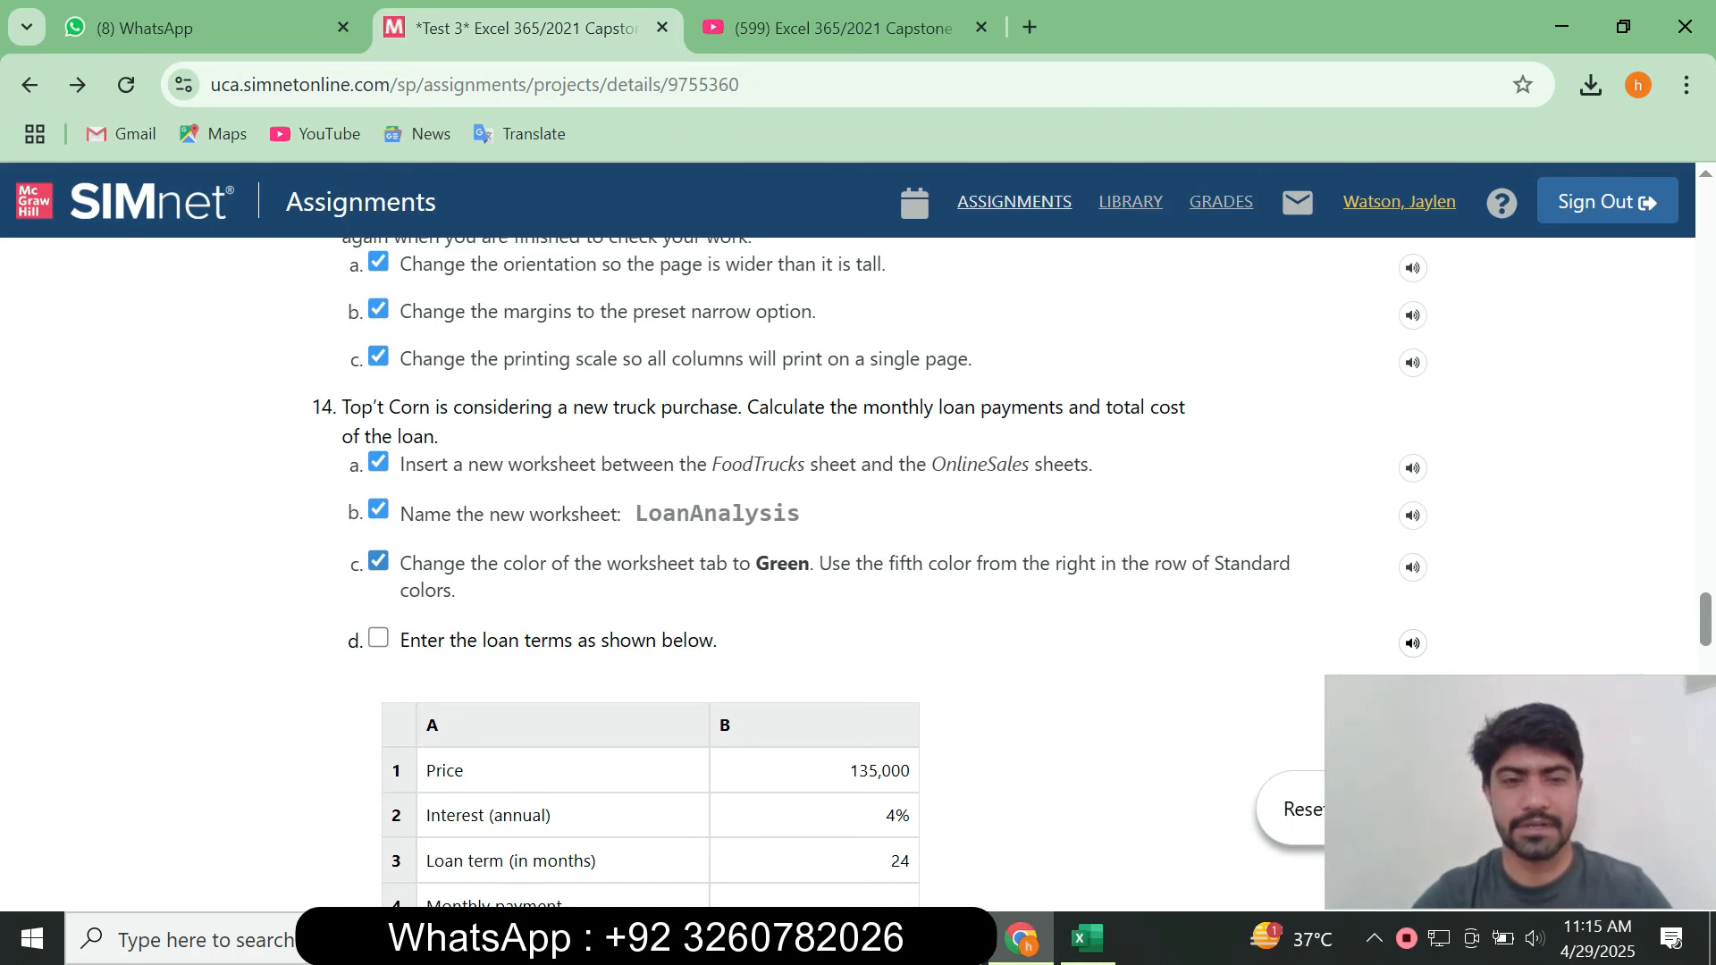
pyautogui.click(1087, 939)
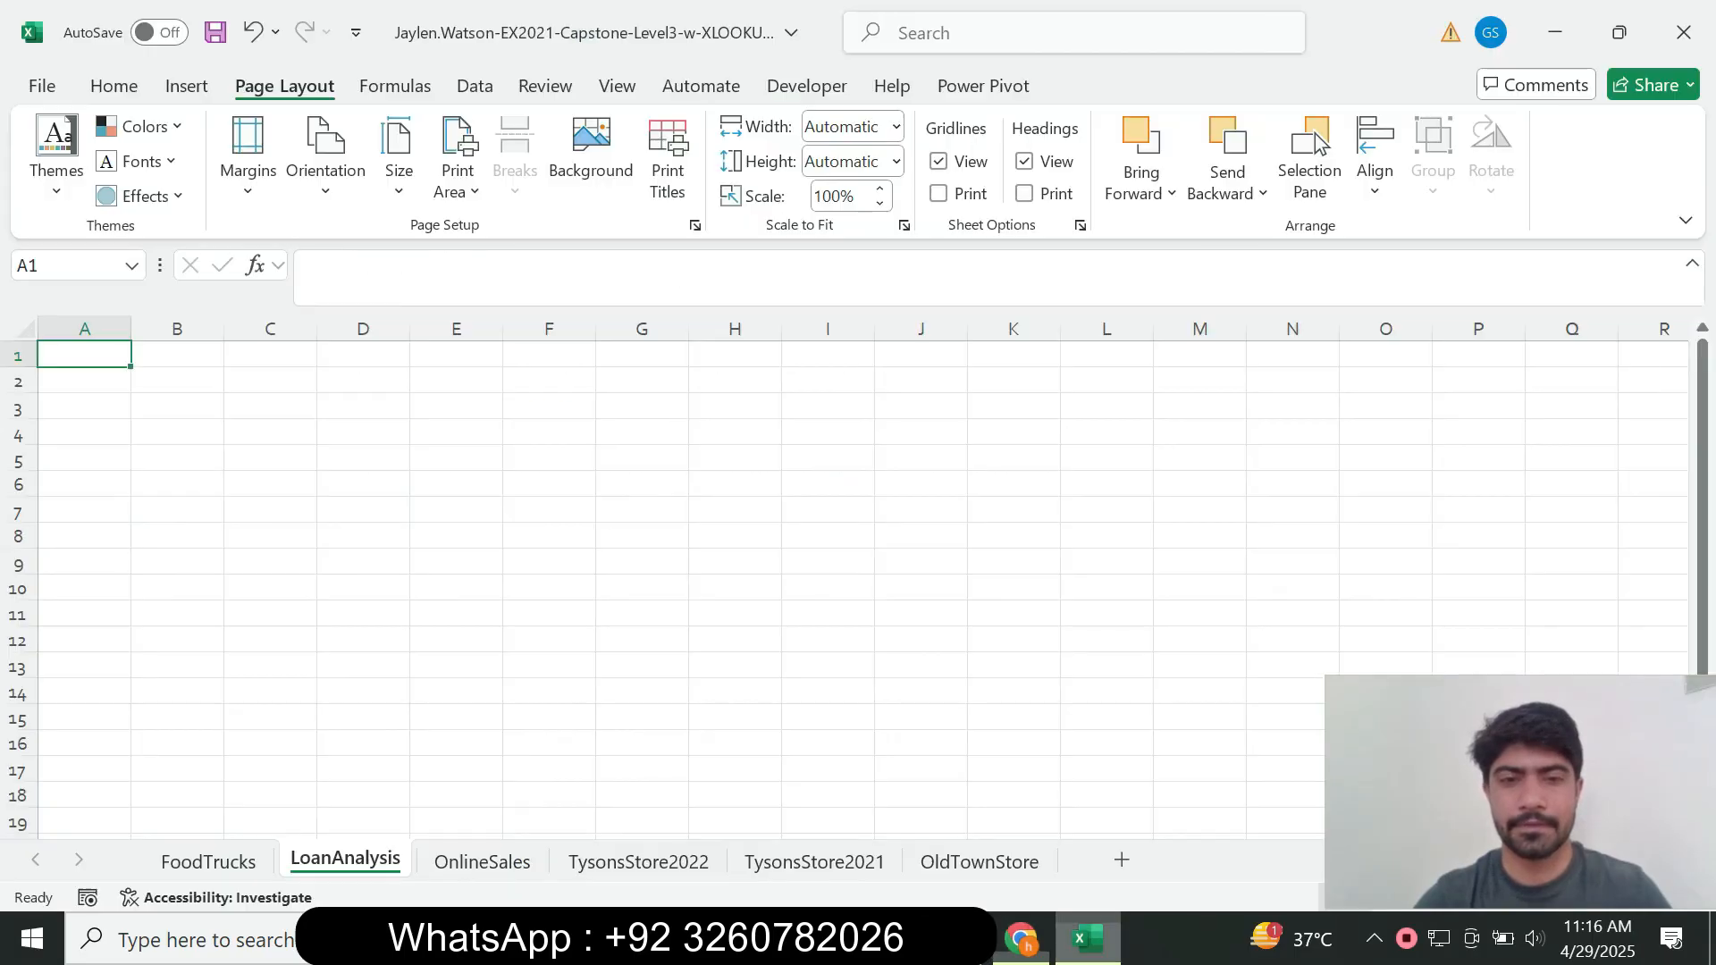
pyautogui.rightClick(354, 865)
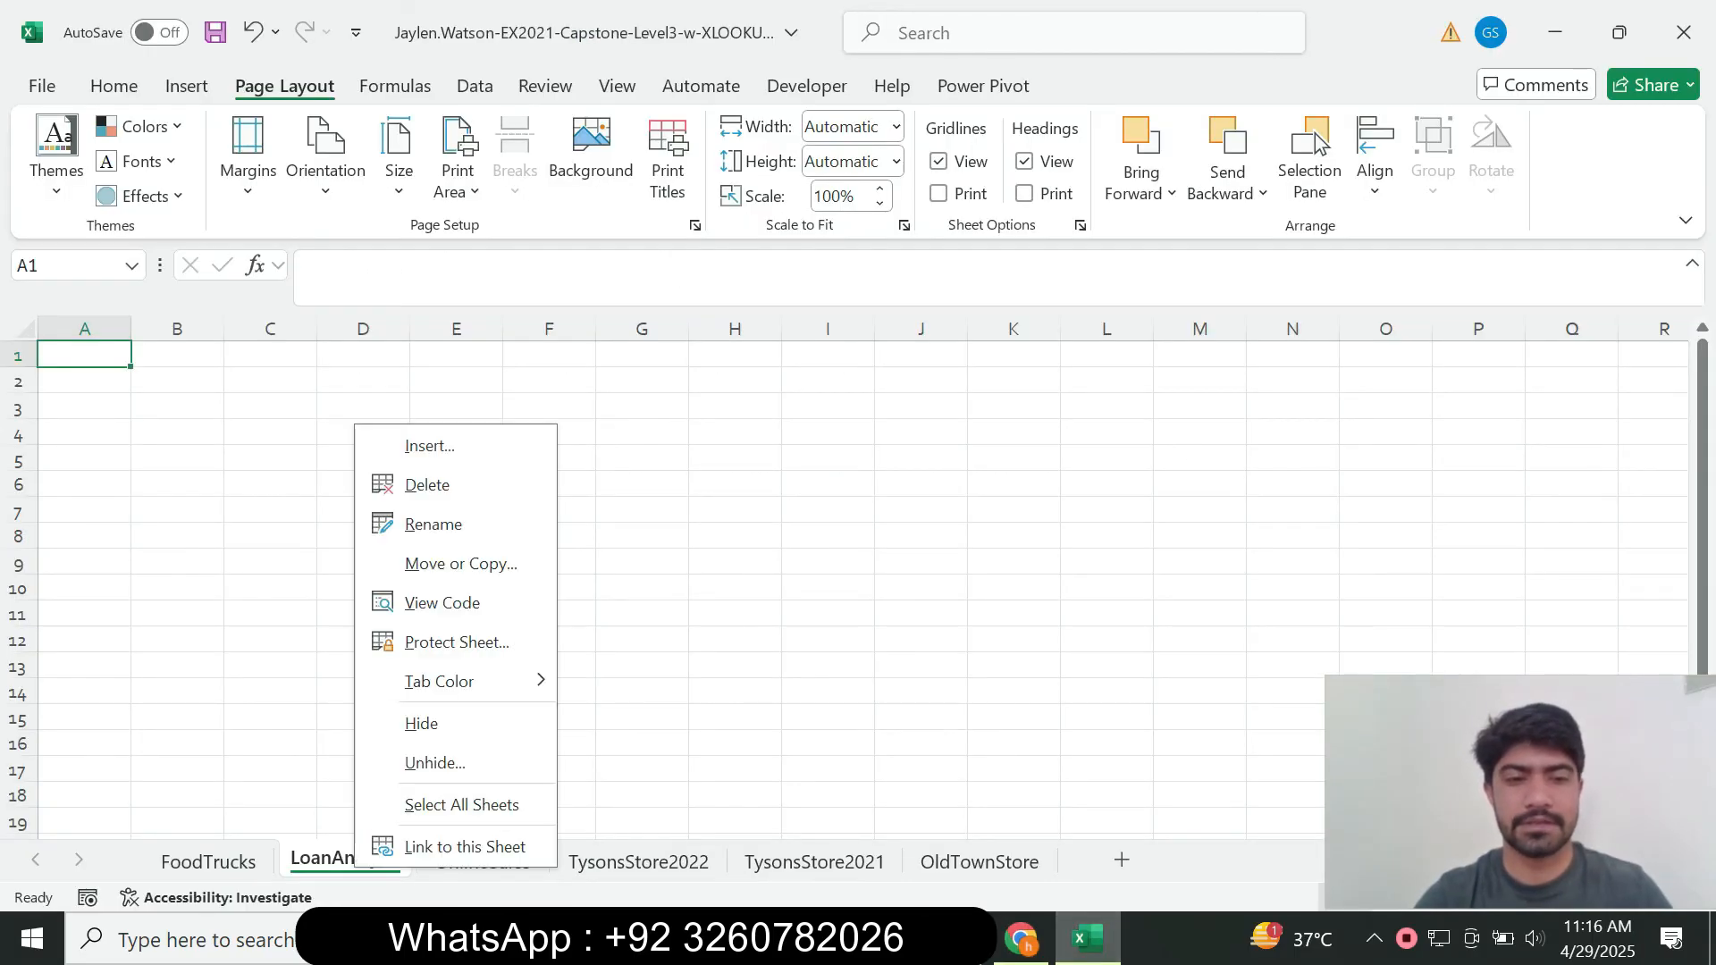
pyautogui.moveTo(447, 682)
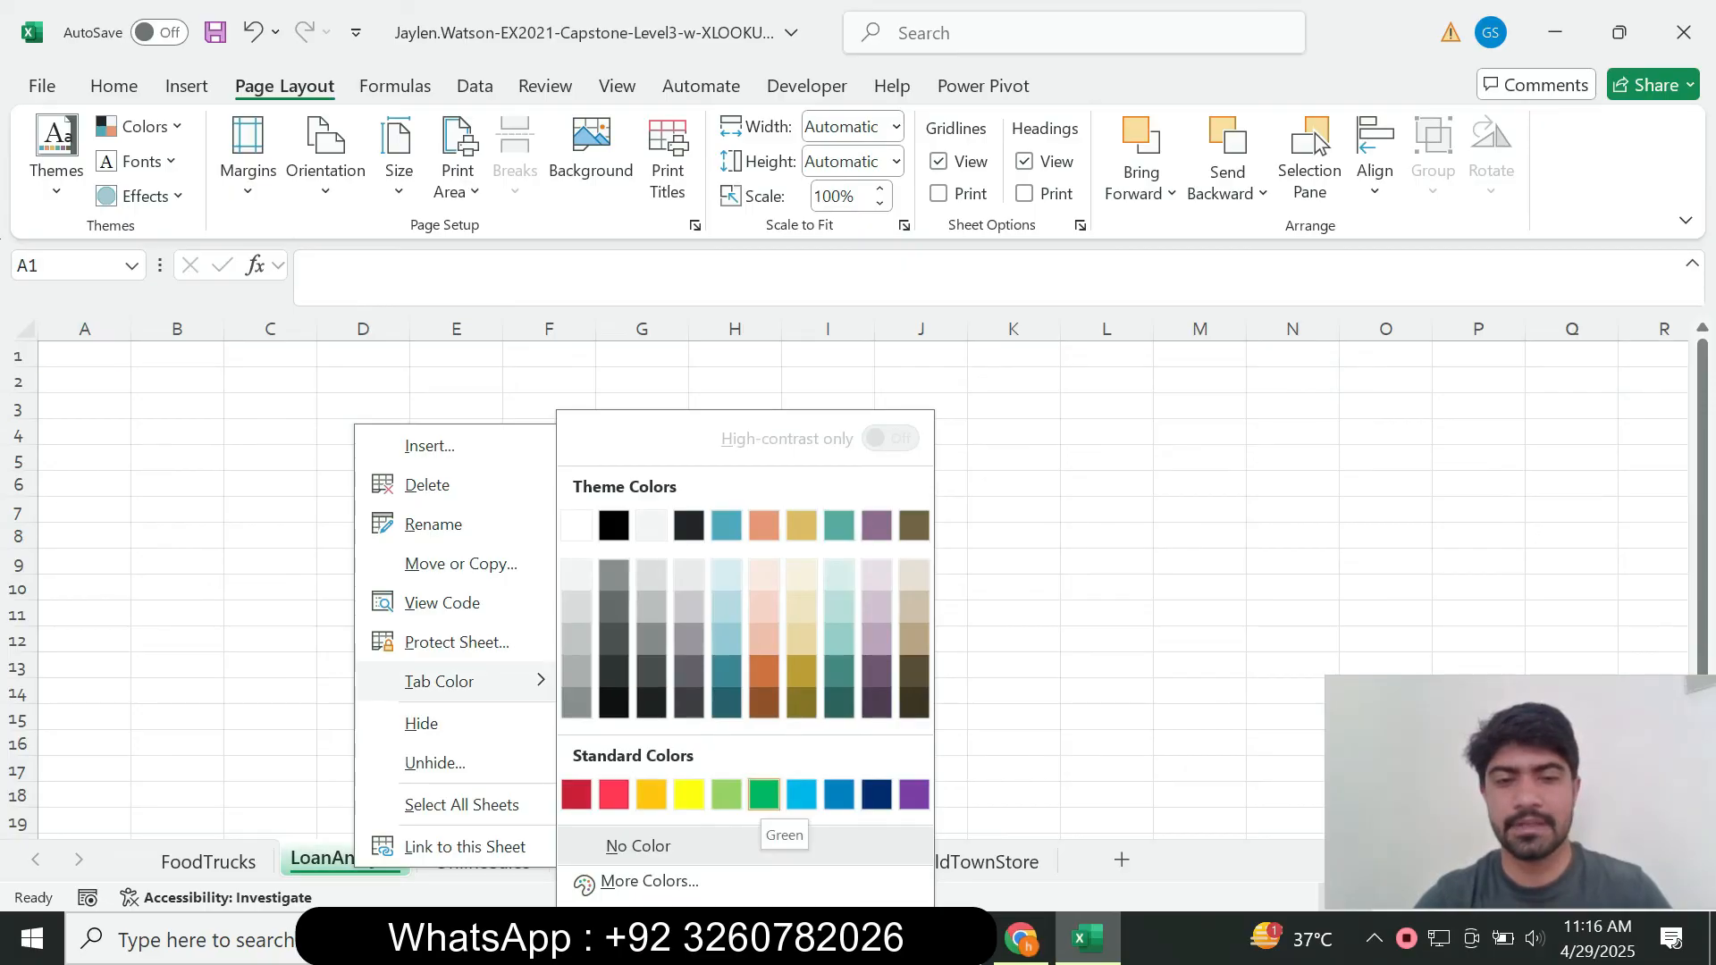
pyautogui.click(764, 793)
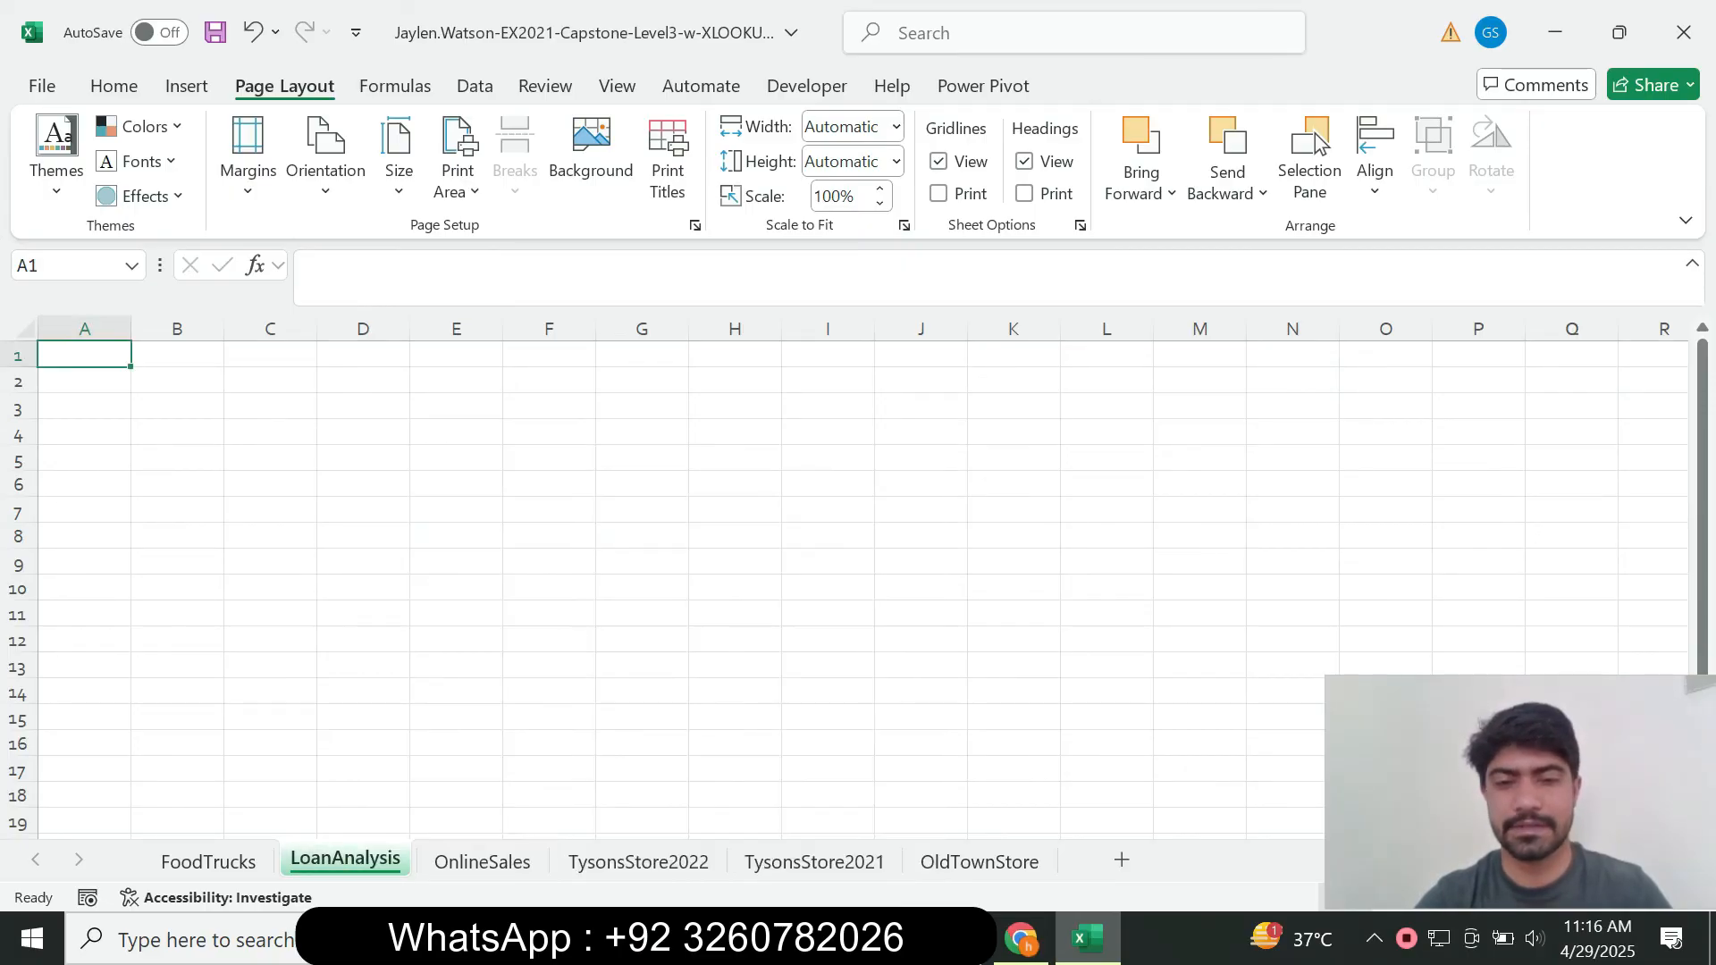
# Check off instruction 14d in SIMnet, copy the label Price from its loan terms table, and enter it in cell A1 of LoanAnalysis in Excel.
pyautogui.click(1022, 939)
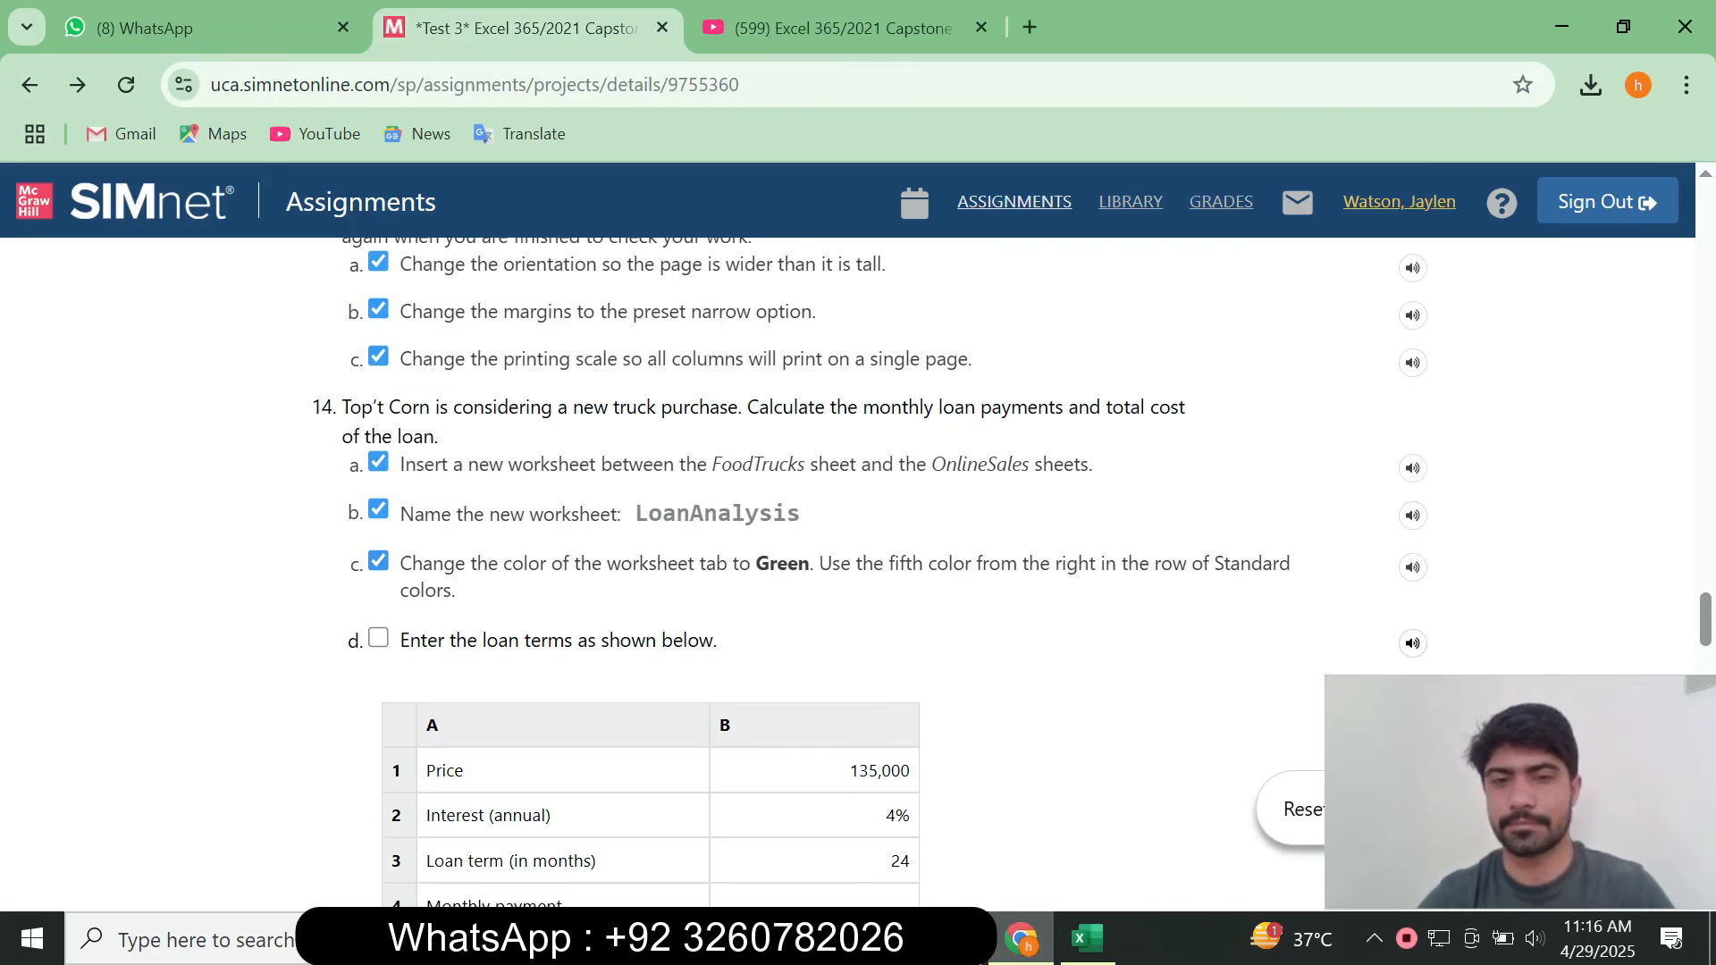
pyautogui.scroll(-3, 858, 572)
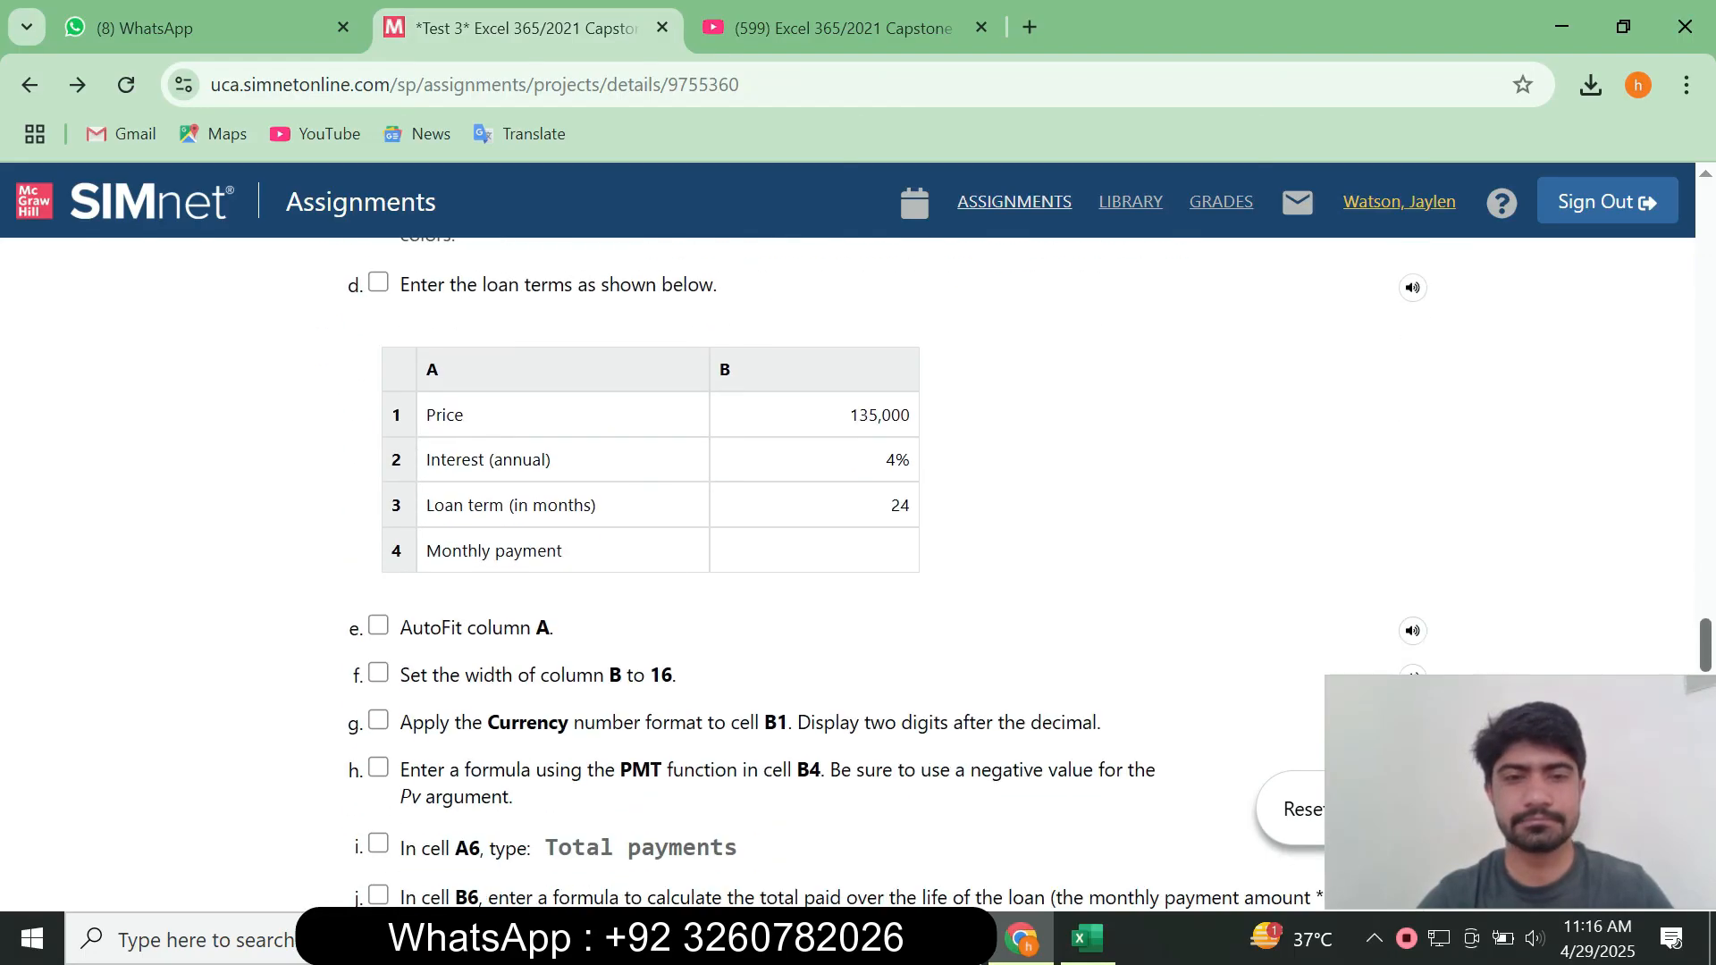
pyautogui.scroll(1, 859, 572)
pyautogui.scroll(-1, 858, 573)
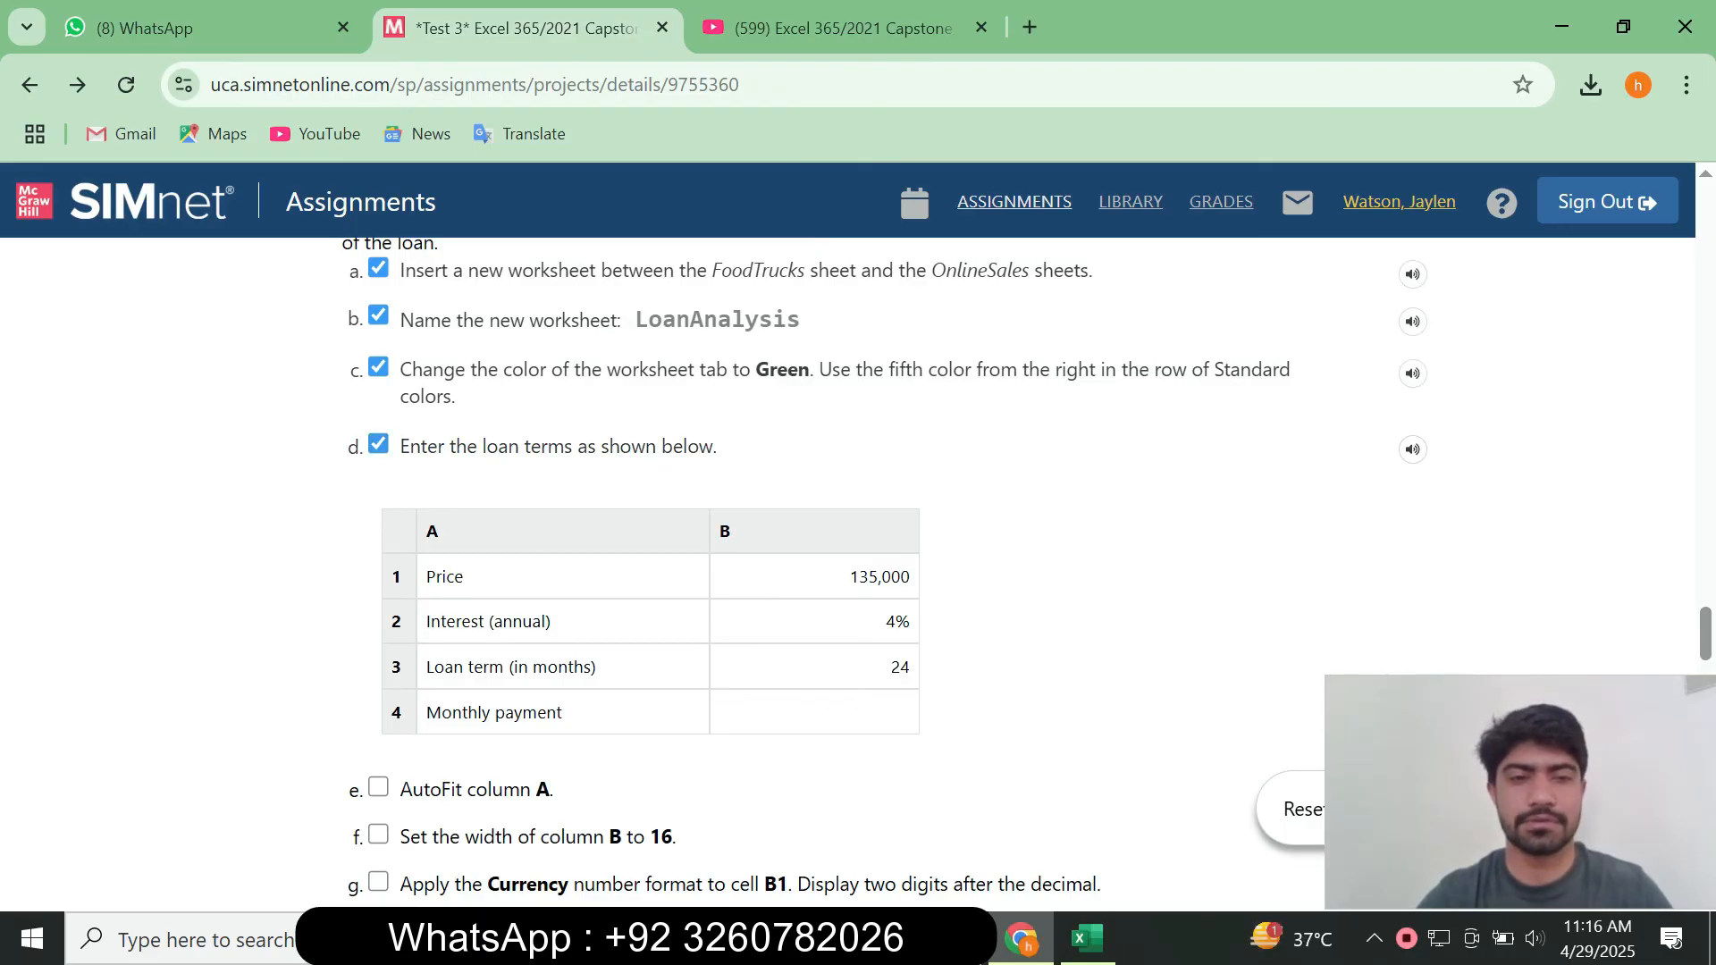
pyautogui.moveTo(464, 576); pyautogui.dragTo(426, 577)
pyautogui.hotkey('ctrl', 'c')
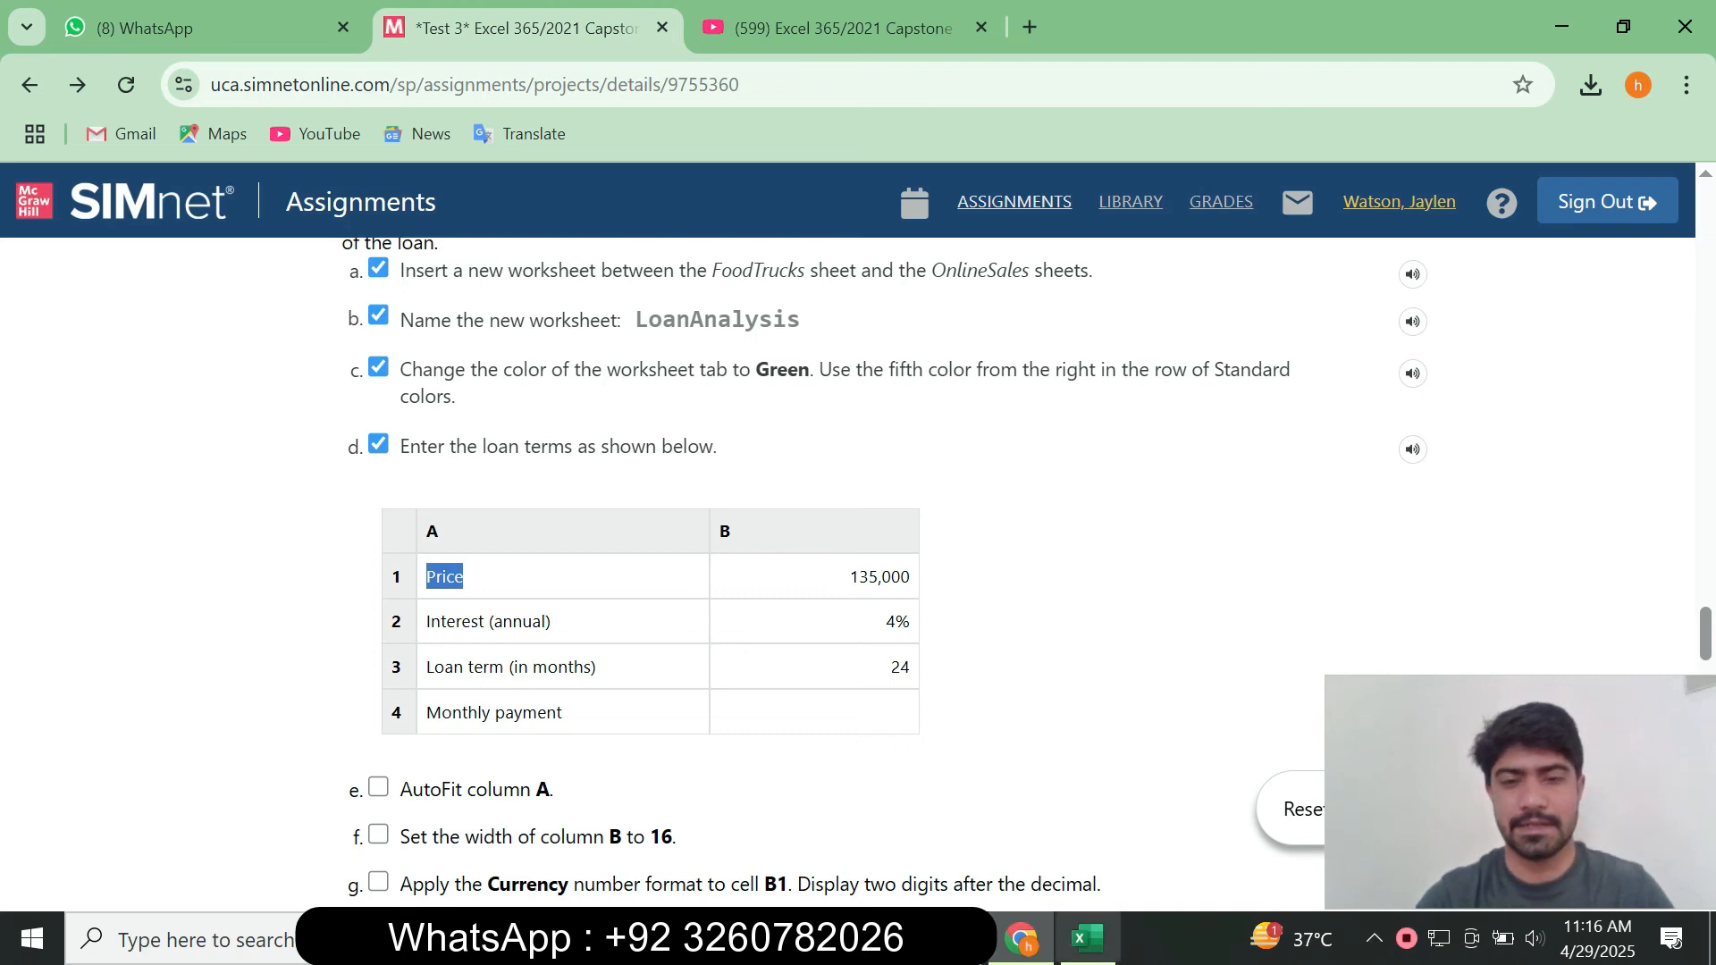
pyautogui.click(1088, 938)
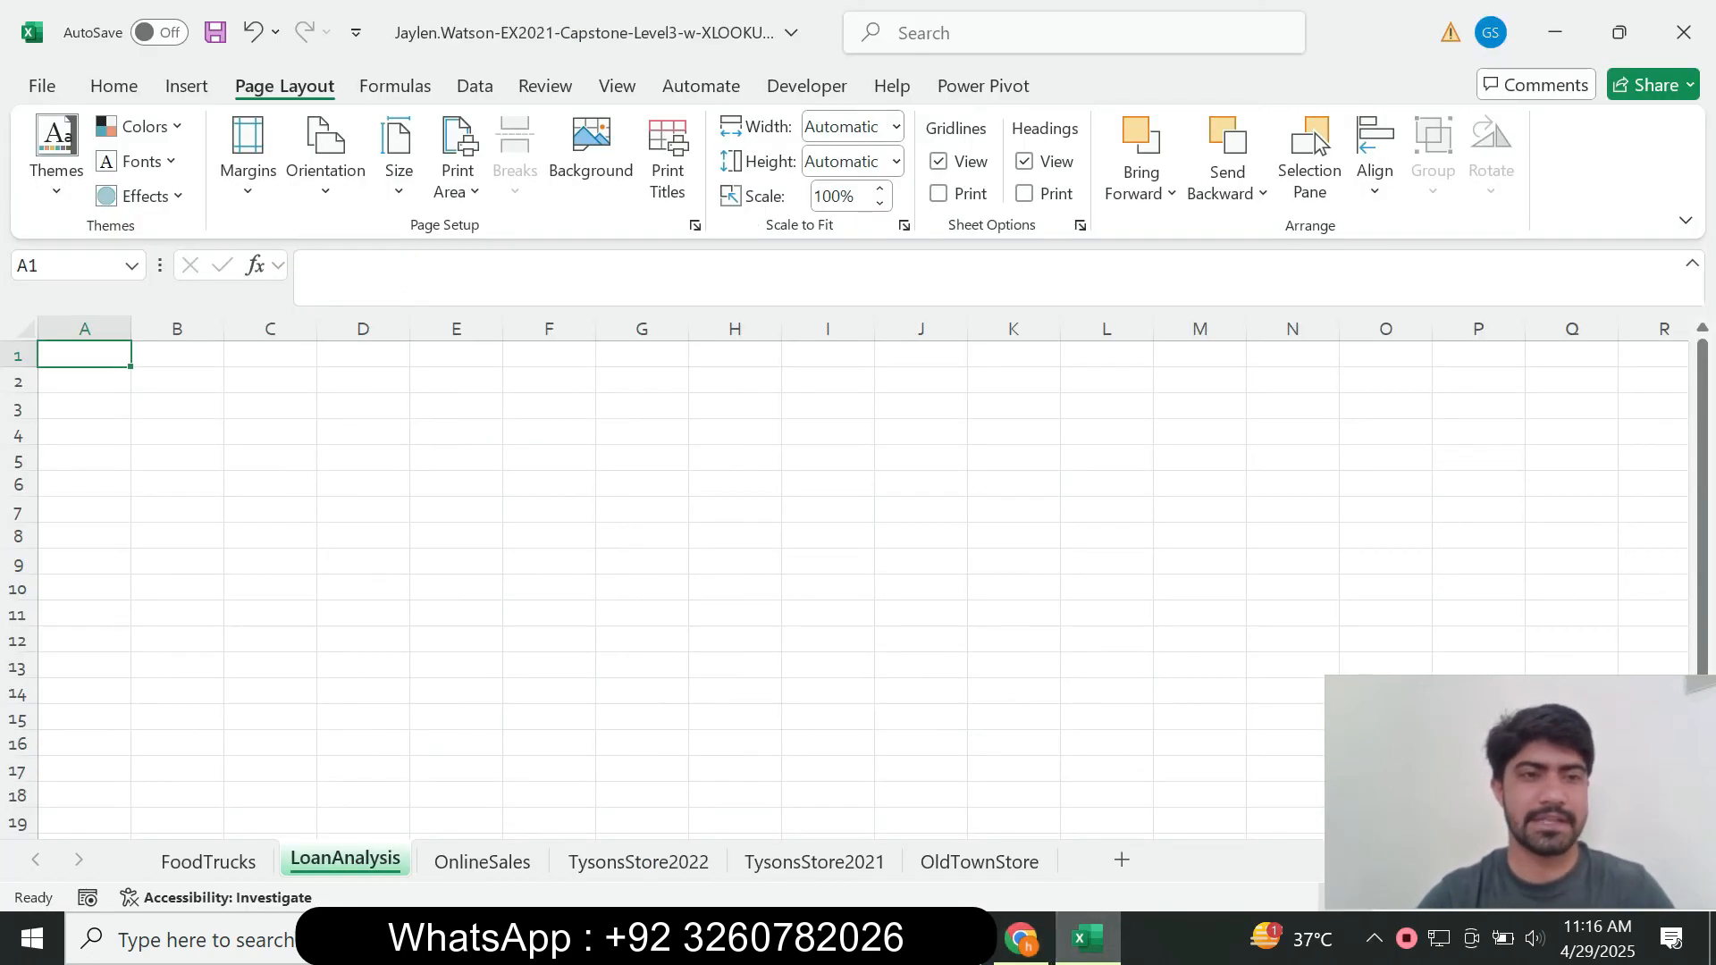
pyautogui.press('F2')
pyautogui.hotkey('ctrl', 'v')
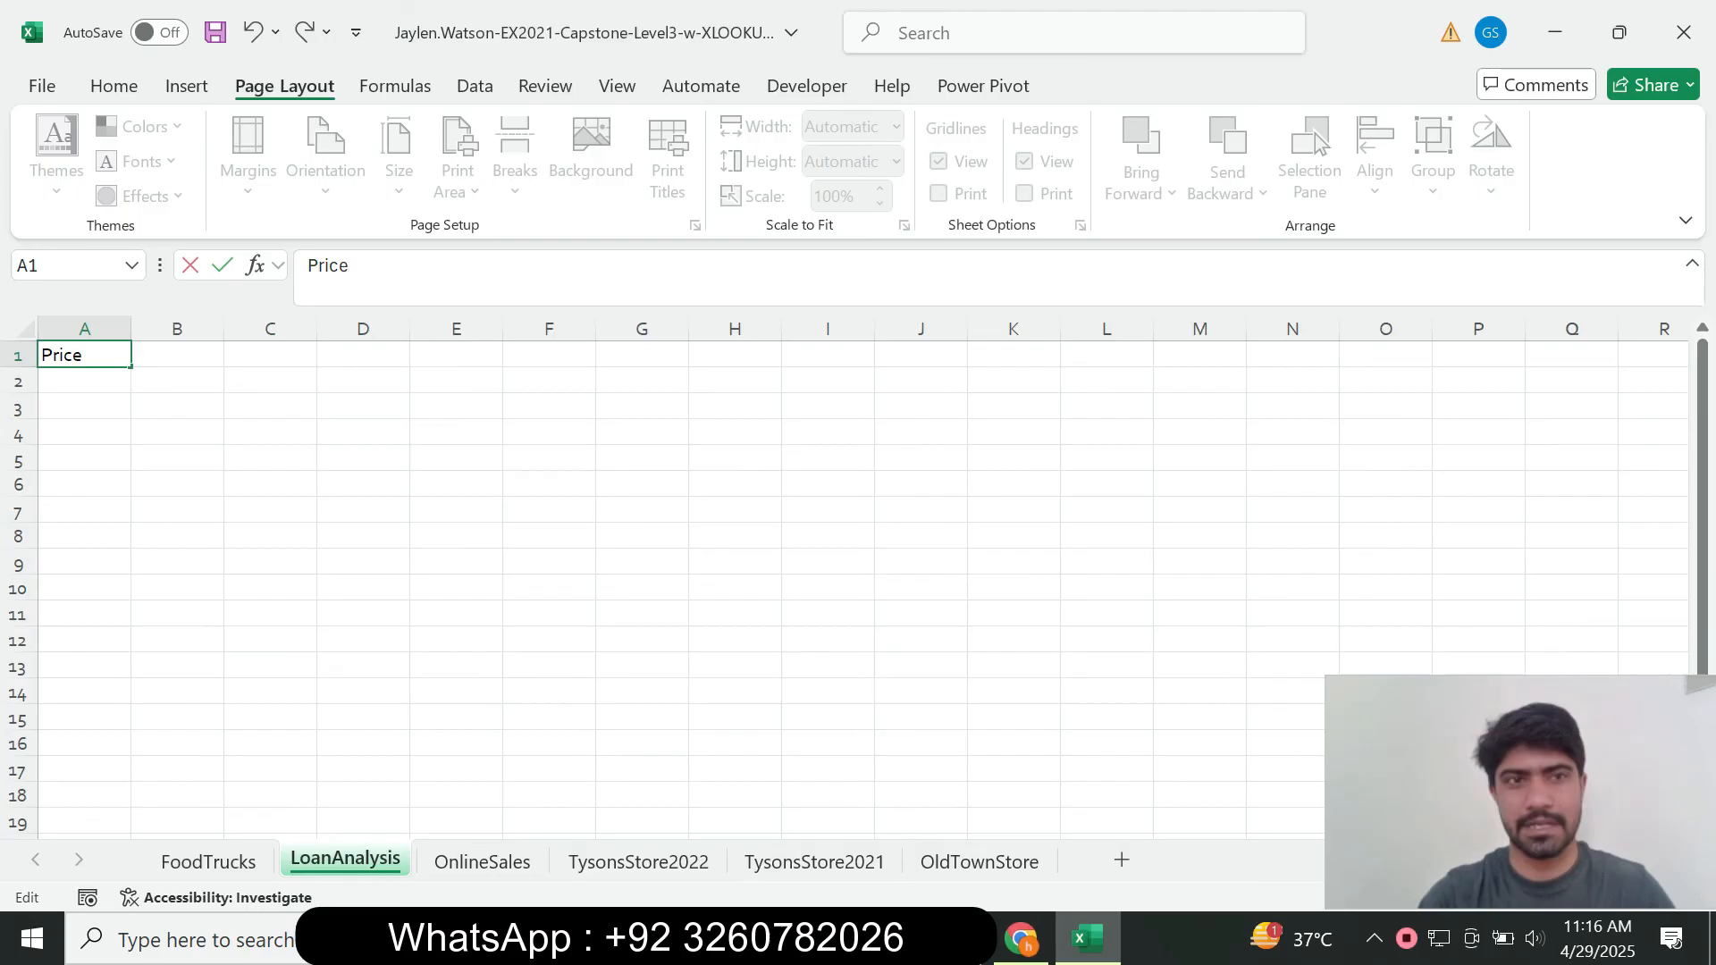
pyautogui.press('Return')
# Copy the price 135,000 from the SIMnet loan terms table and enter it in cell B1 of LoanAnalysis in Excel.
pyautogui.hotkey('alt', 'Tab')
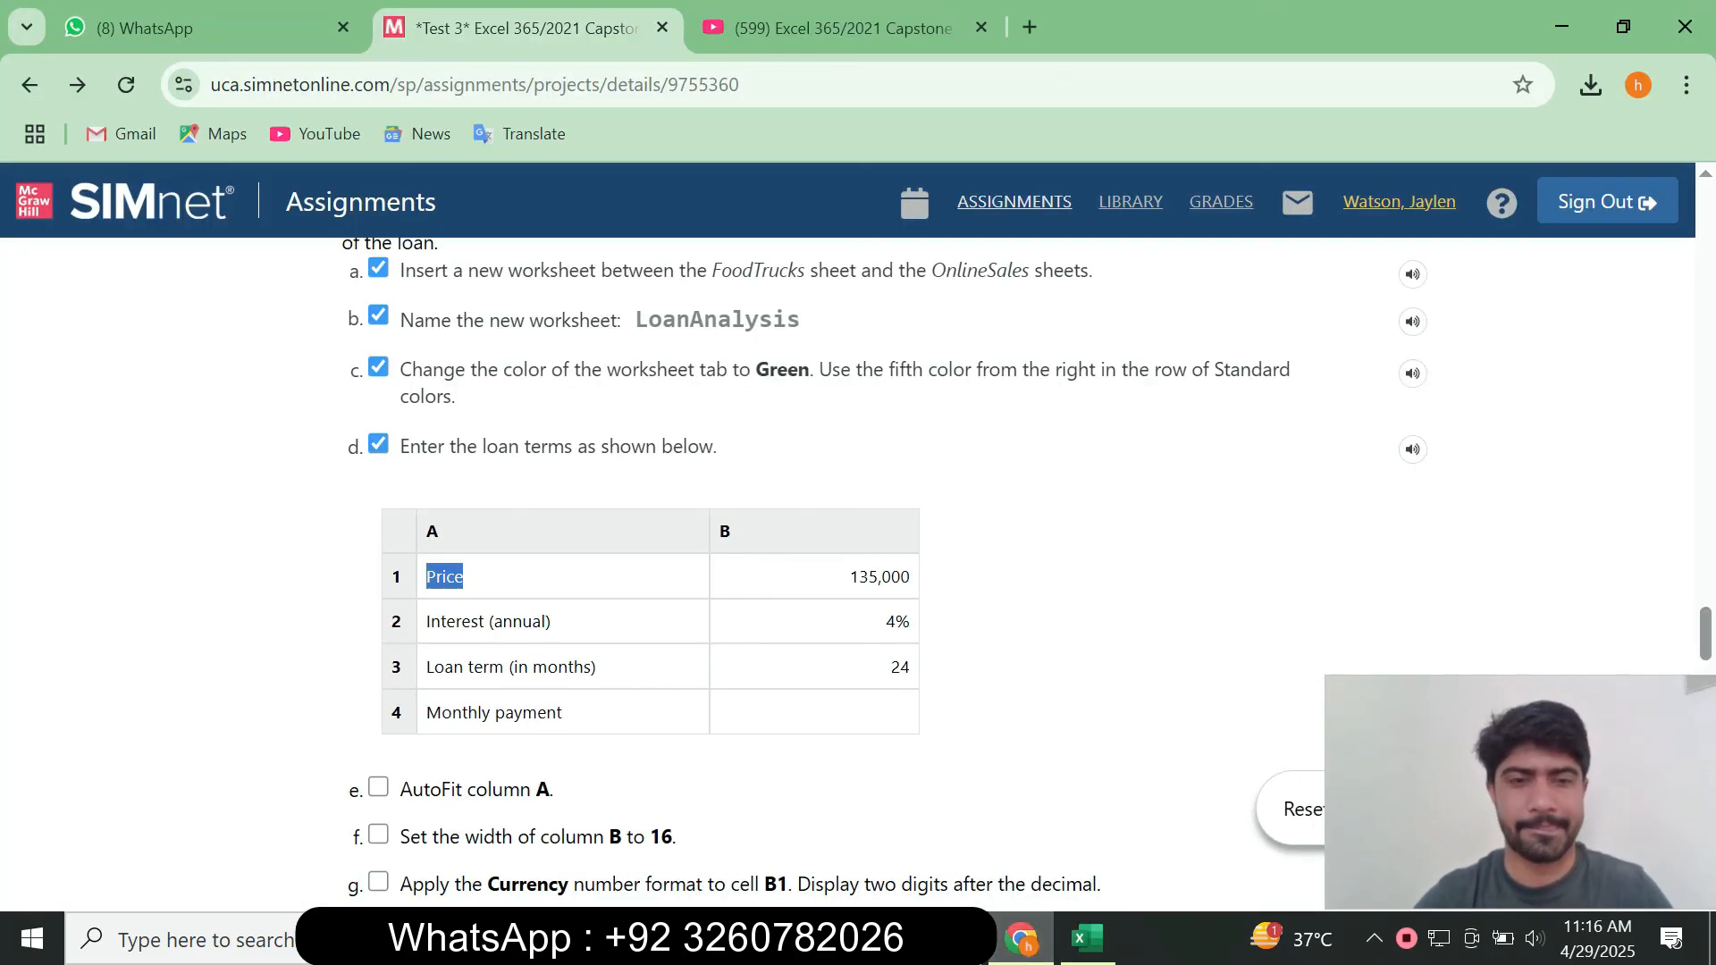
pyautogui.moveTo(848, 577); pyautogui.dragTo(911, 578)
pyautogui.hotkey('ctrl', 'c')
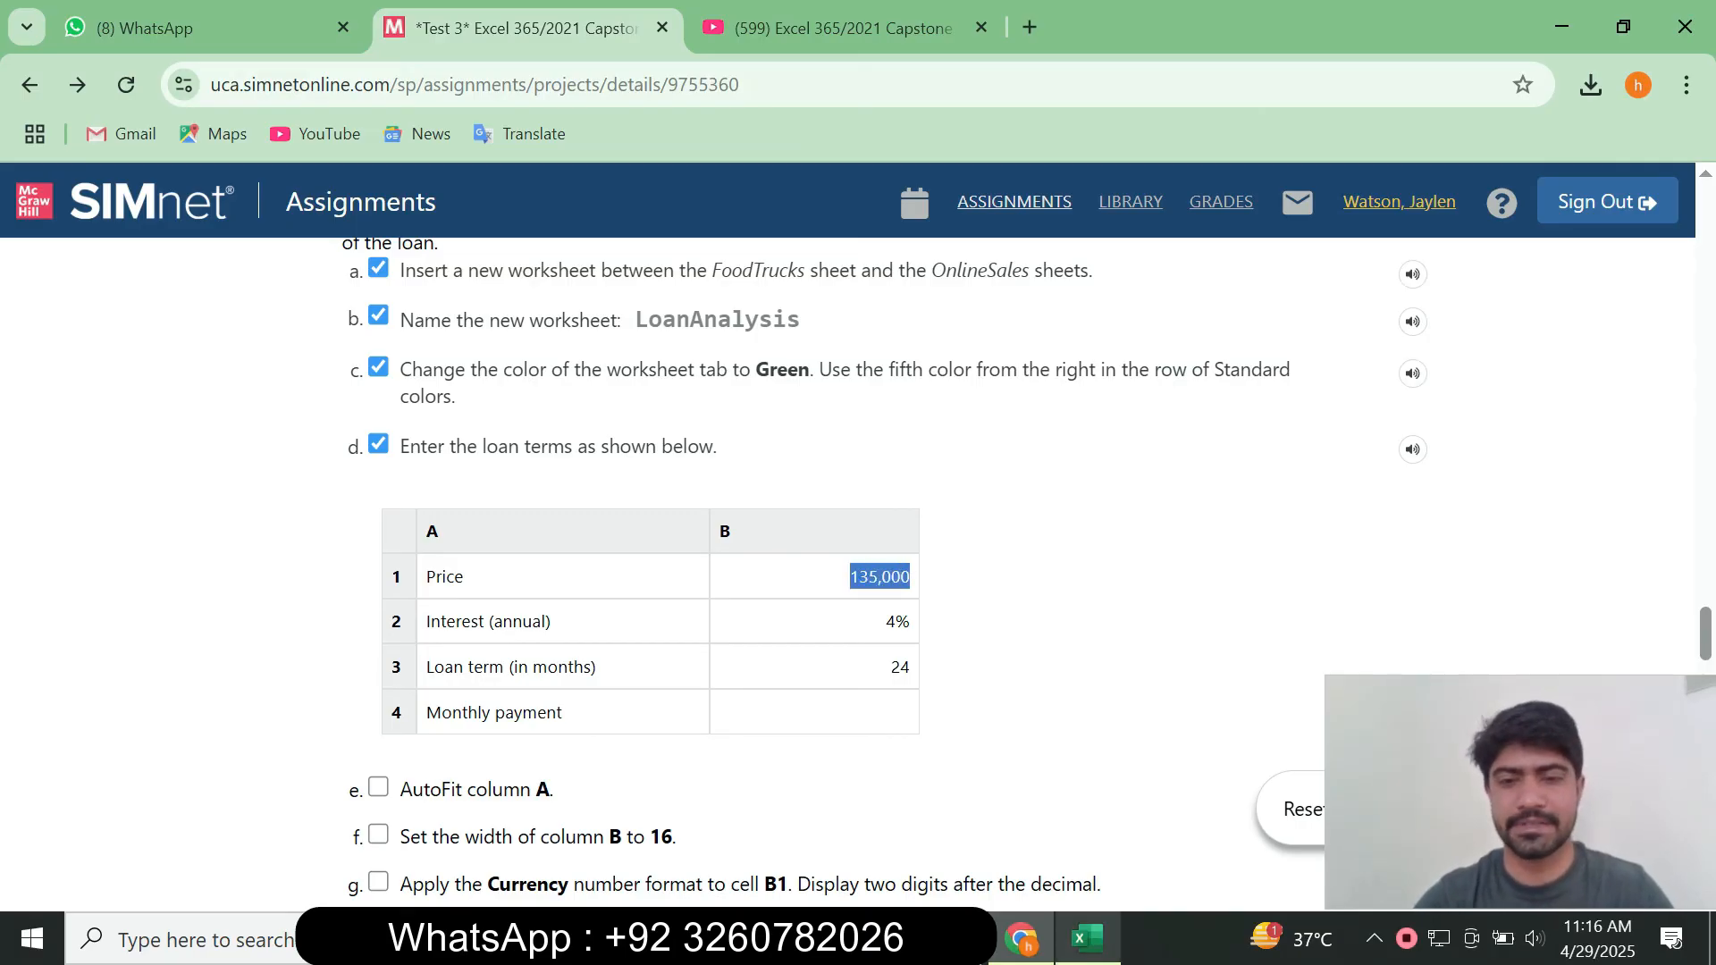
pyautogui.hotkey('alt', 'Tab')
pyautogui.press('Up')
pyautogui.press('Right')
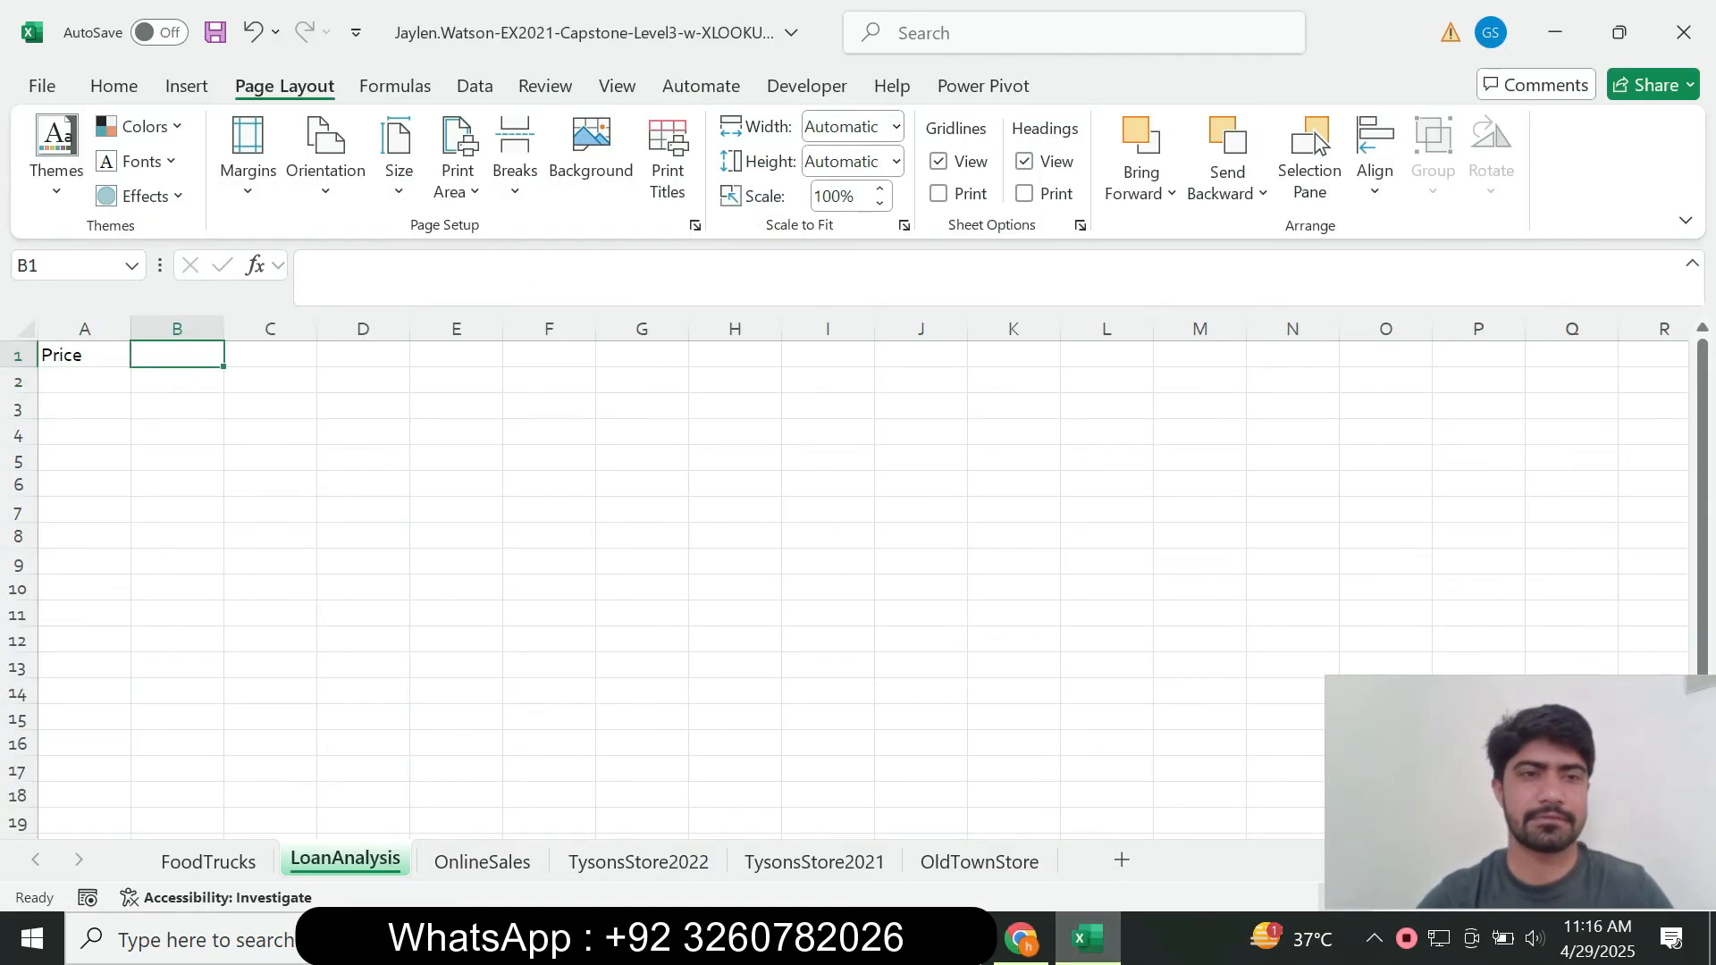
pyautogui.press('F2')
pyautogui.hotkey('ctrl', 'v')
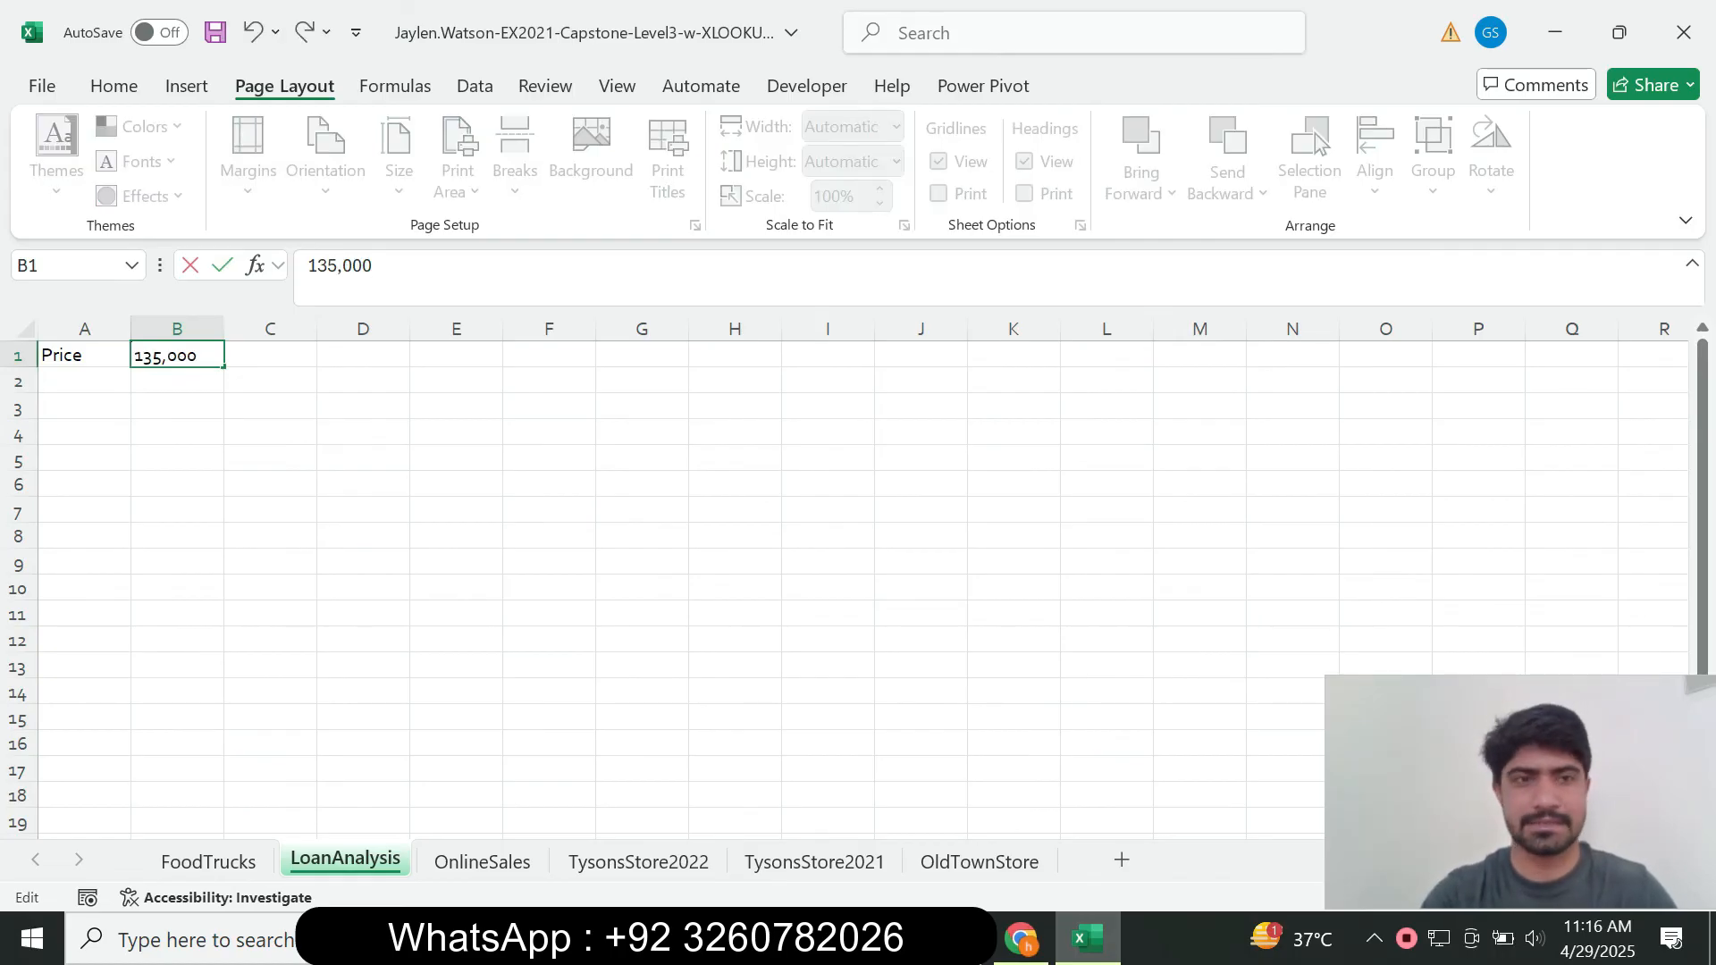
pyautogui.press('Return')
# Copy the label Interest (annual) from the SIMnet loan terms table and enter it in cell A2 of LoanAnalysis in Excel.
pyautogui.hotkey('alt', 'Tab')
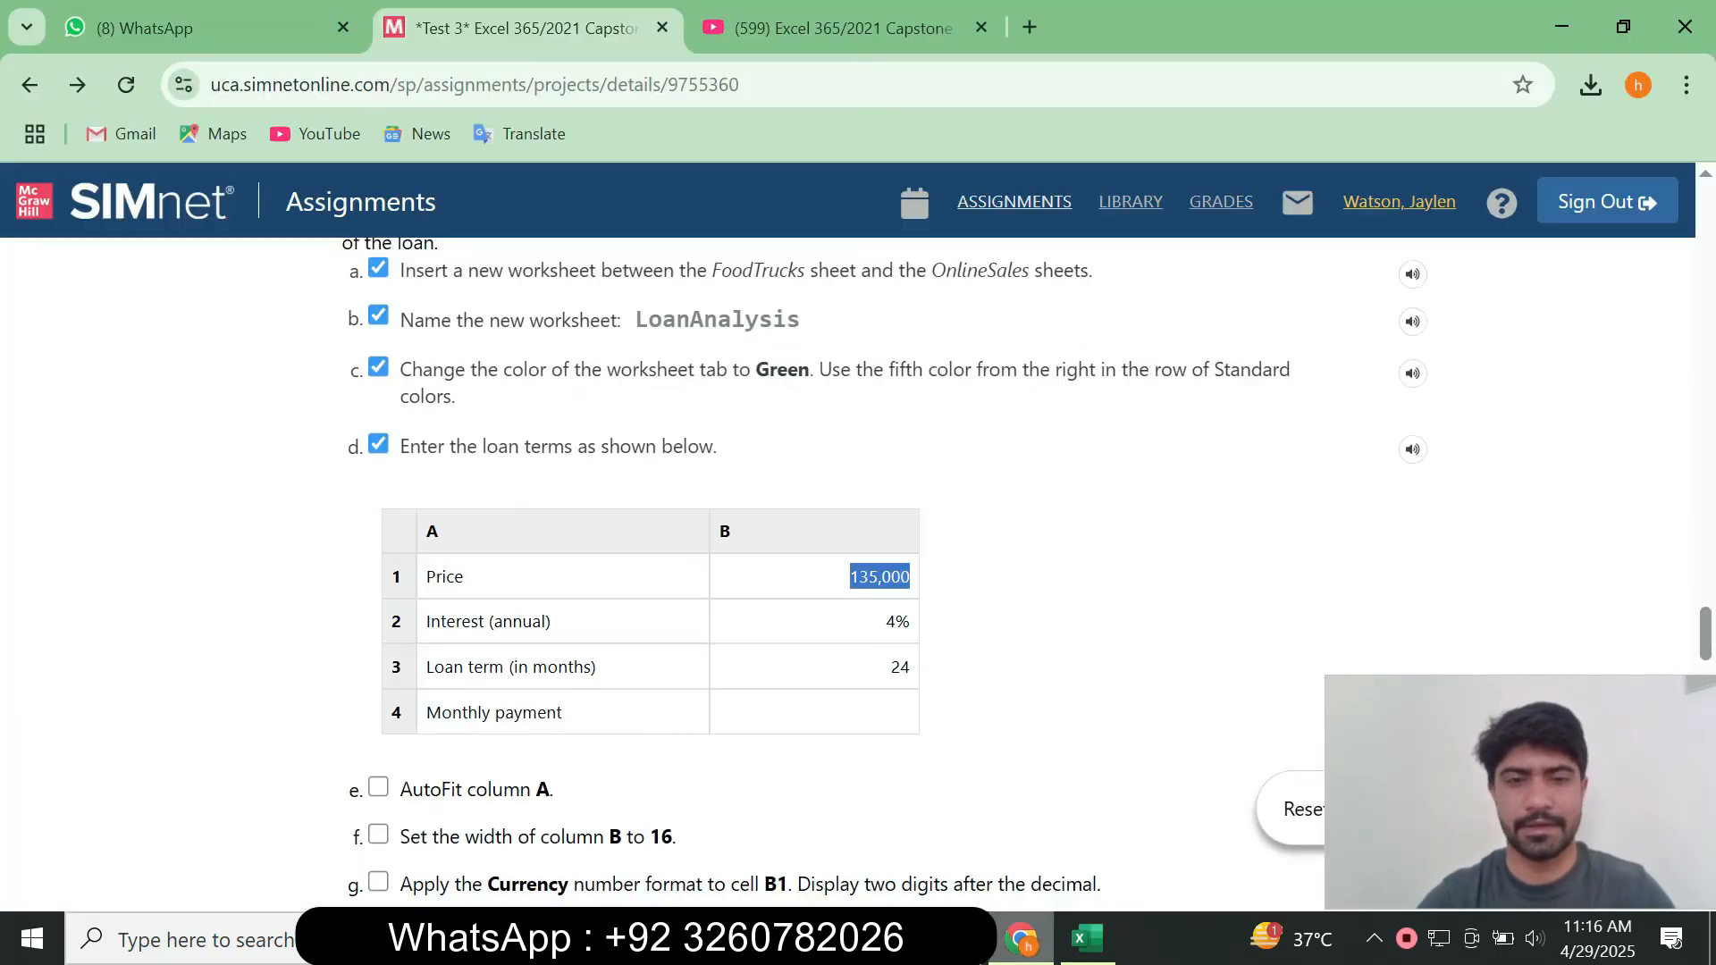
pyautogui.moveTo(552, 622); pyautogui.dragTo(427, 621)
pyautogui.hotkey('ctrl', 'c')
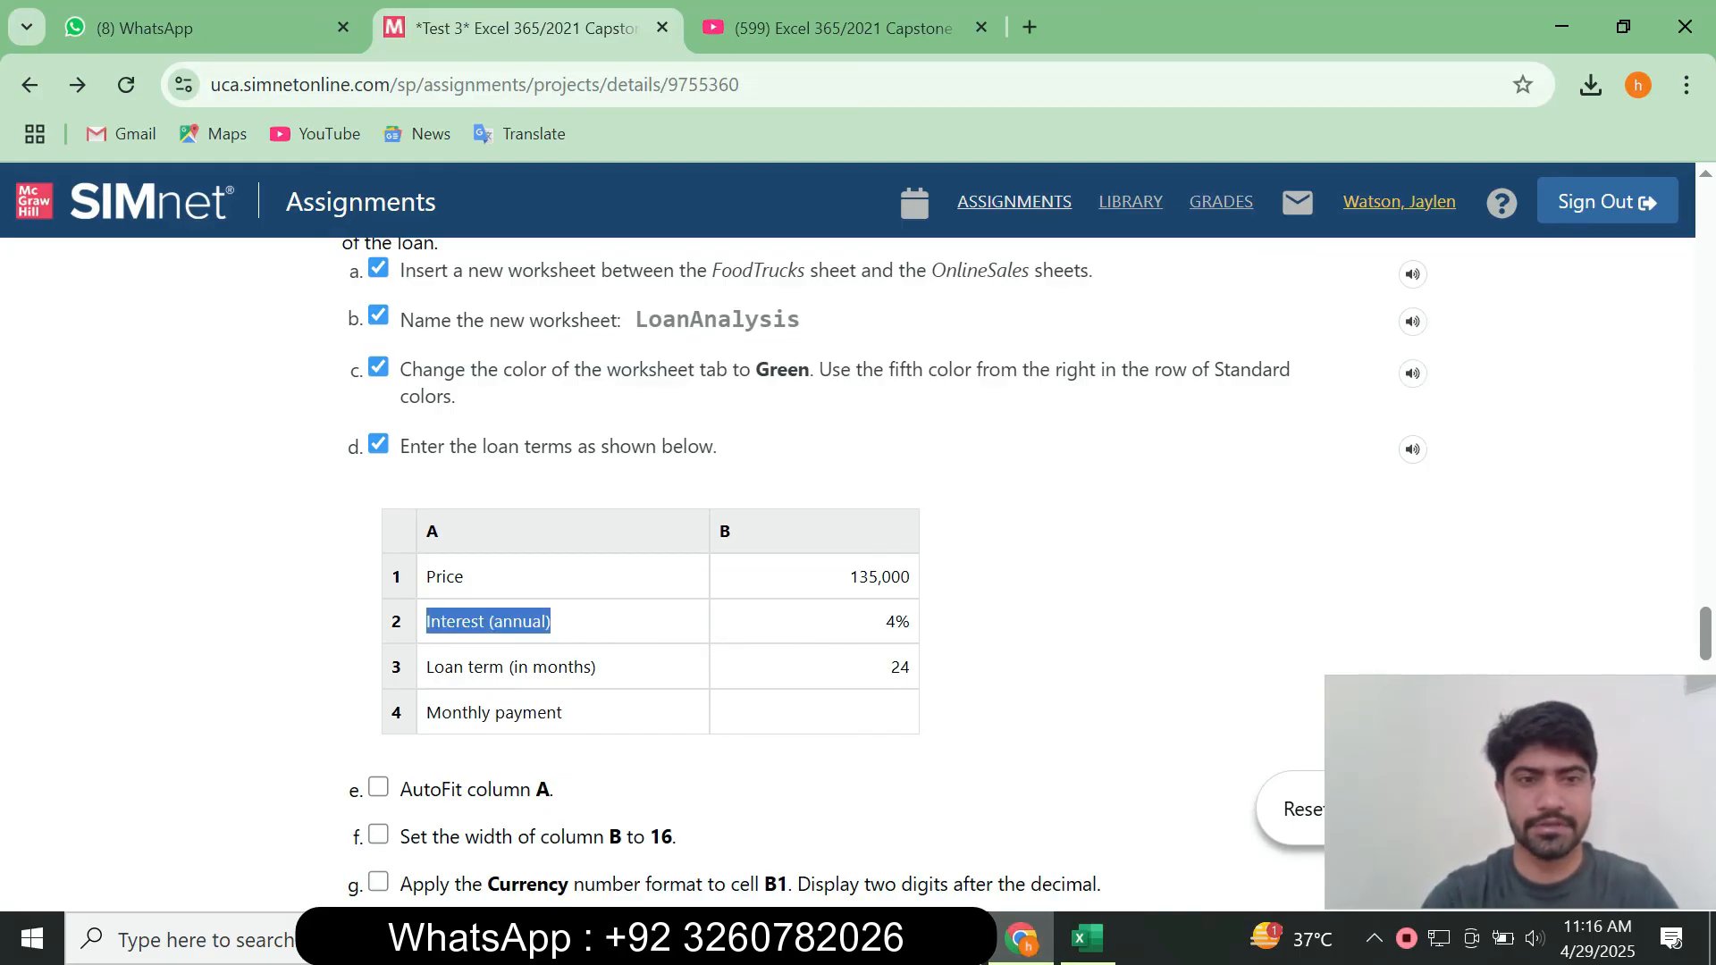
pyautogui.hotkey('alt', 'Tab')
pyautogui.press('Left')
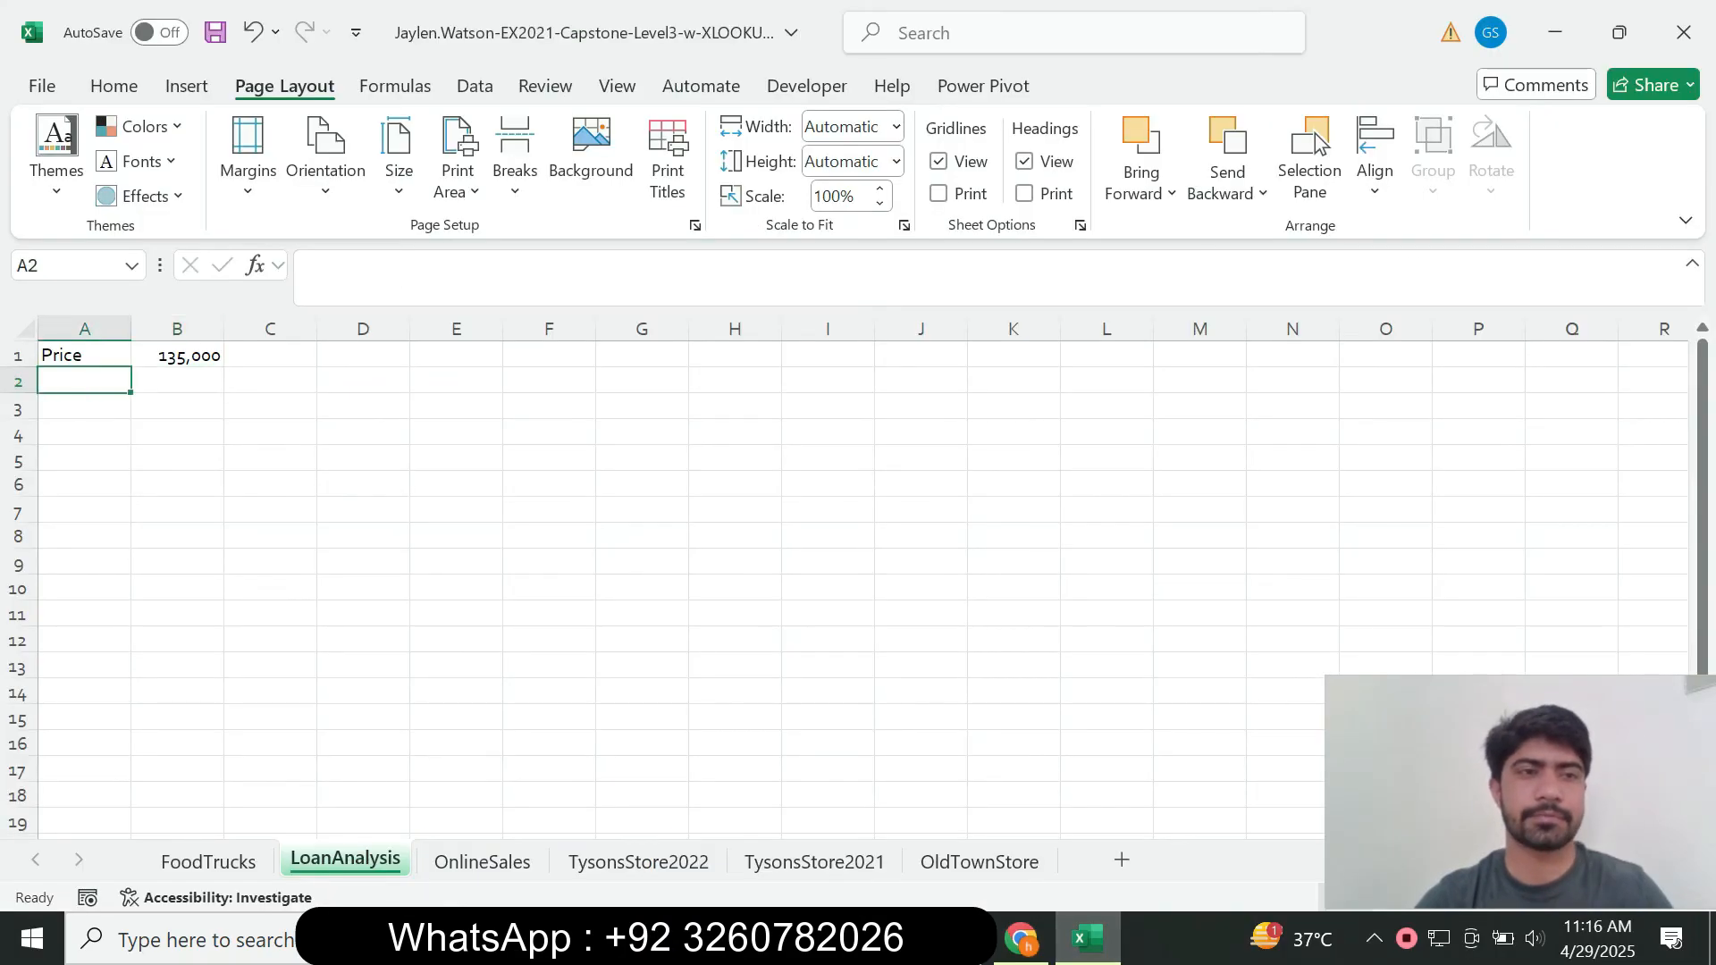
pyautogui.press('F2')
pyautogui.hotkey('ctrl', 'v')
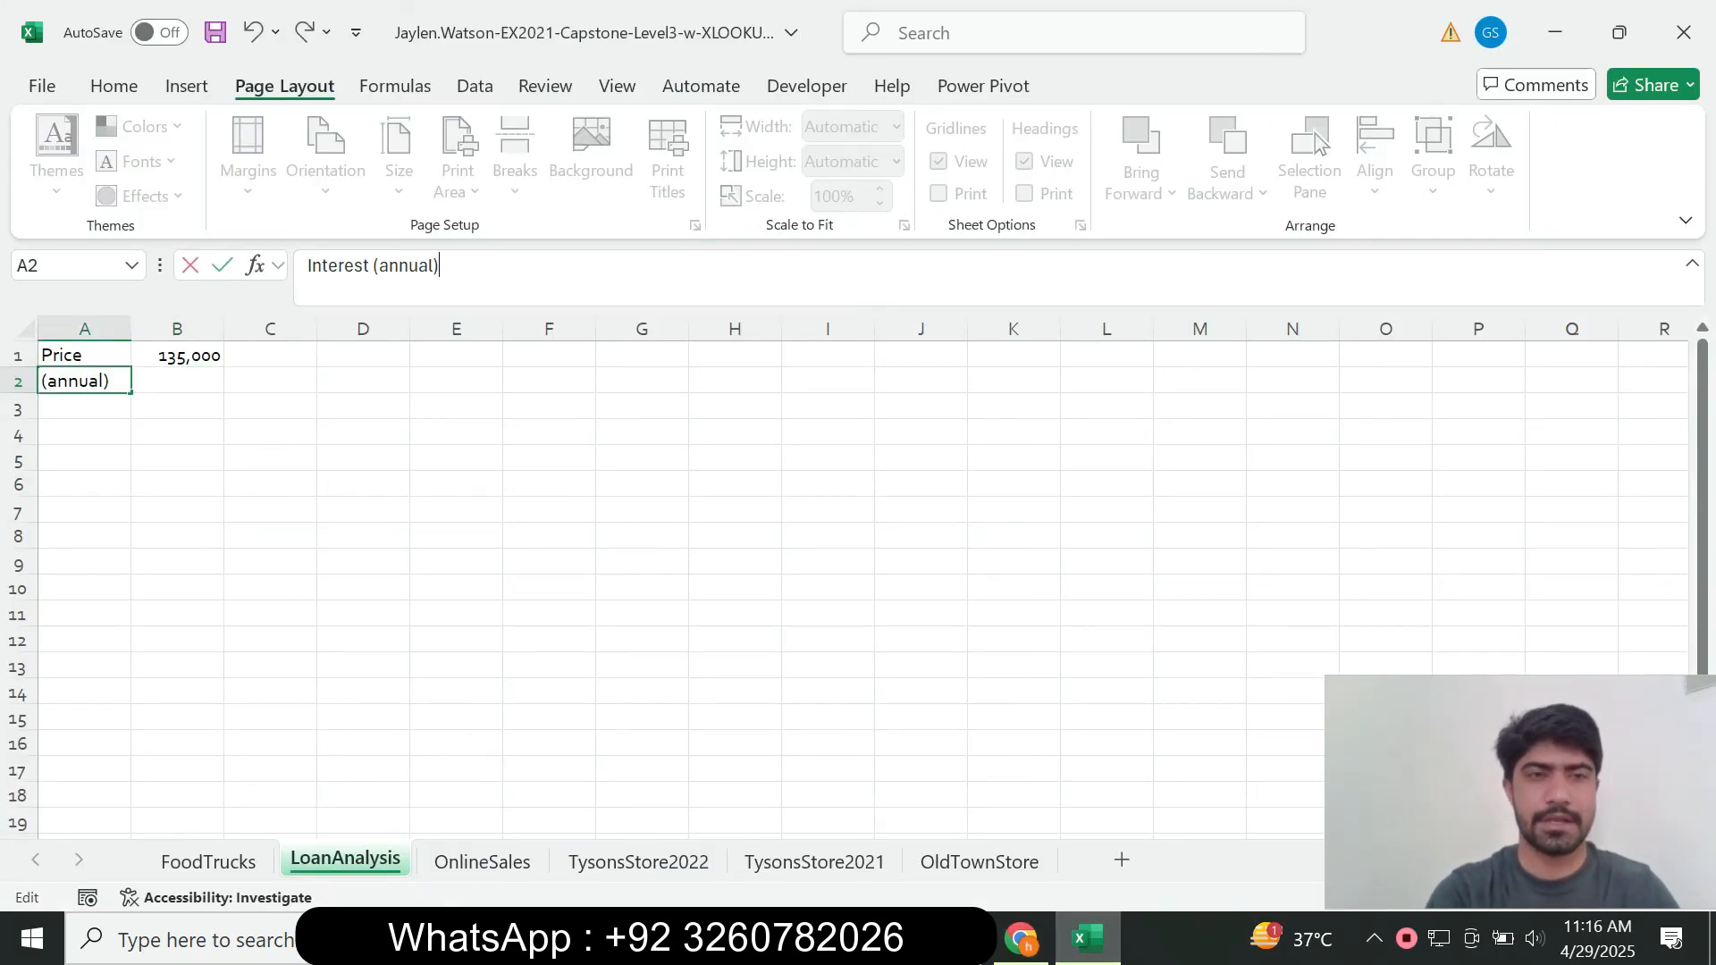
pyautogui.press('Return')
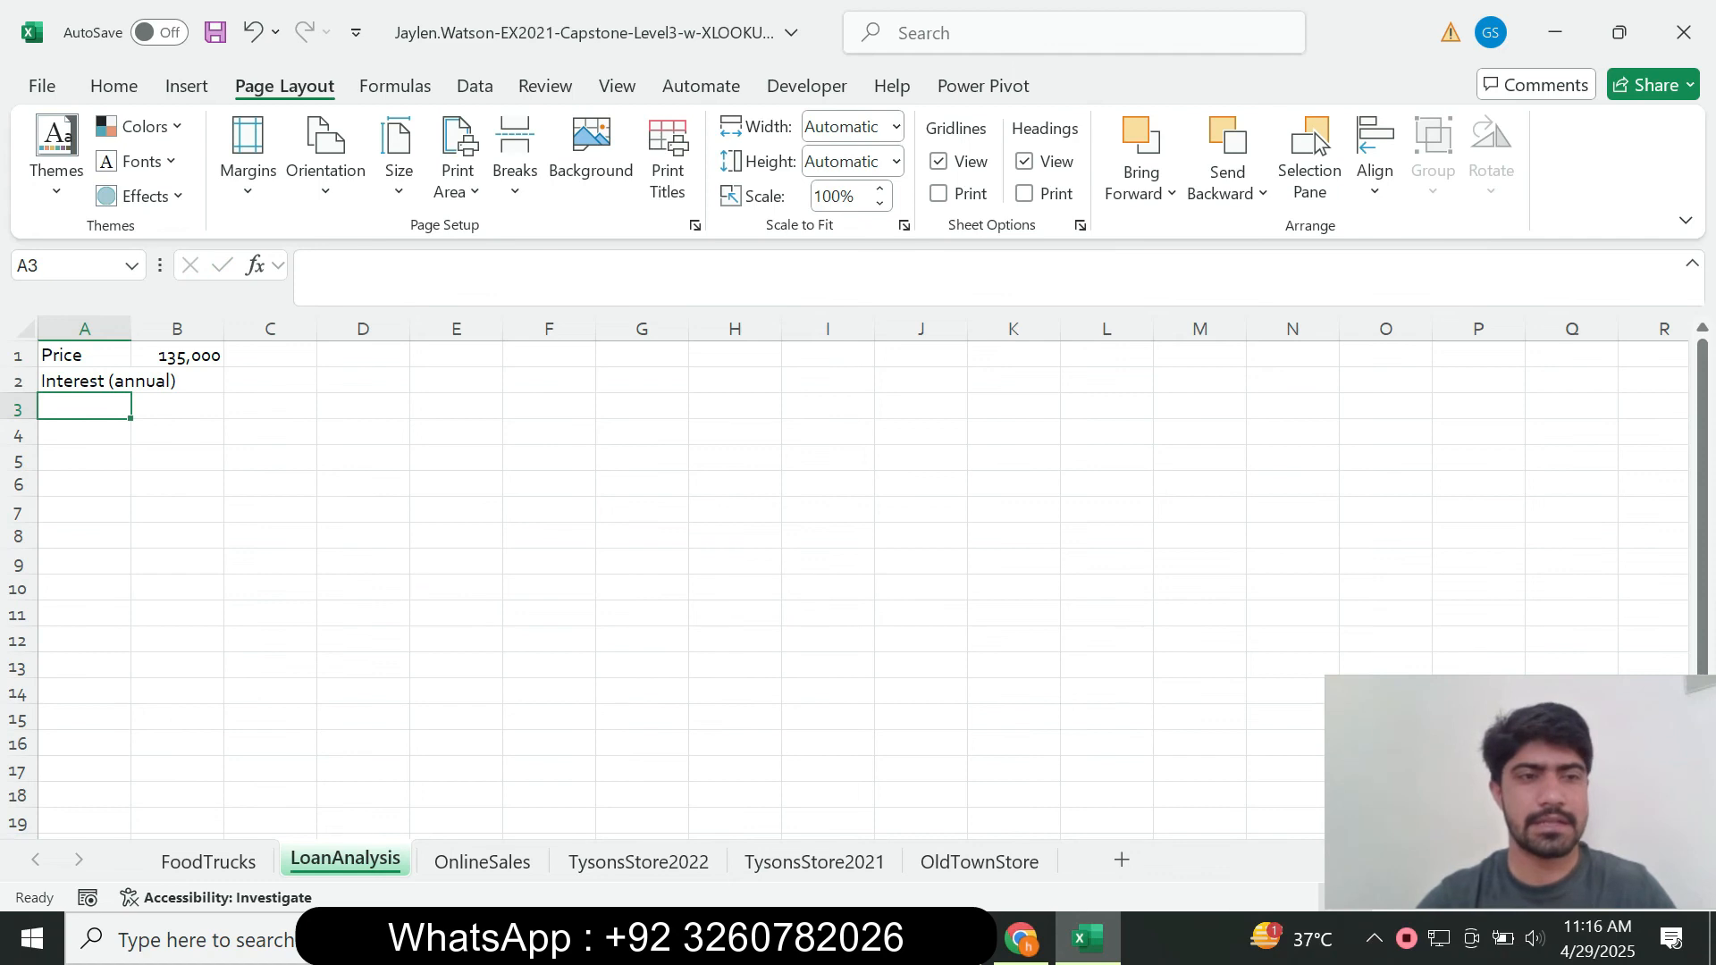
# Look up the annual interest rate in the SIMnet loan terms table and enter 4% in cell B2 of LoanAnalysis in Excel.
pyautogui.hotkey('alt', 'Tab')
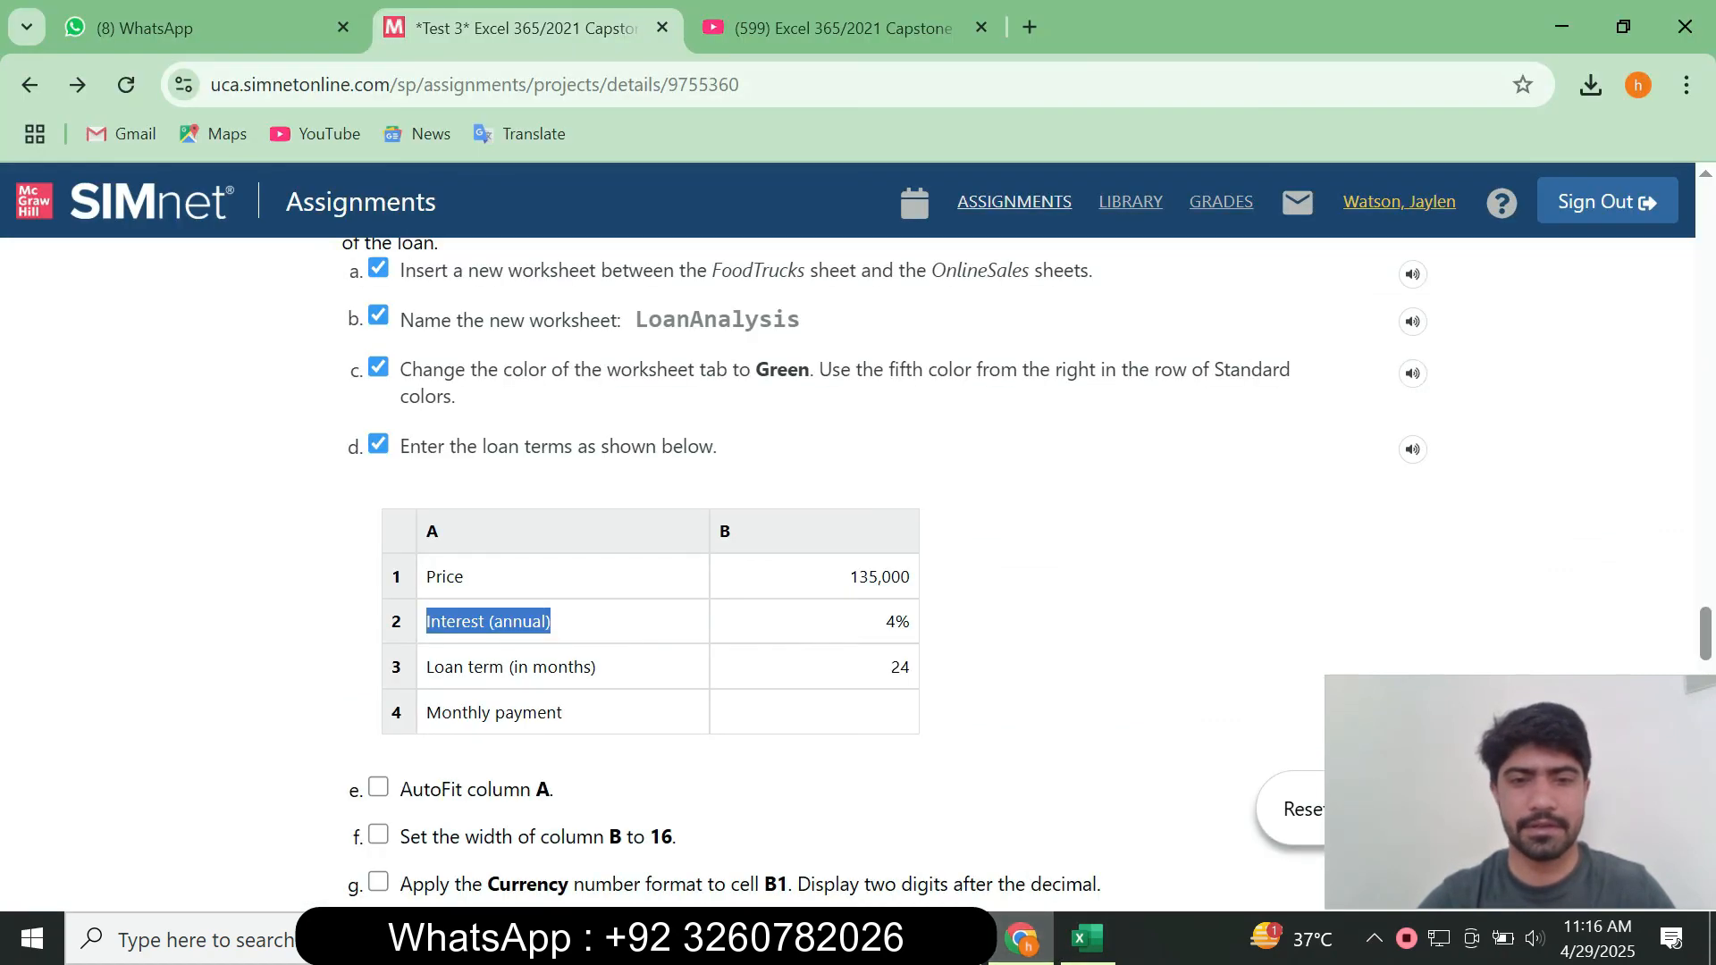
pyautogui.moveTo(886, 622); pyautogui.dragTo(914, 627)
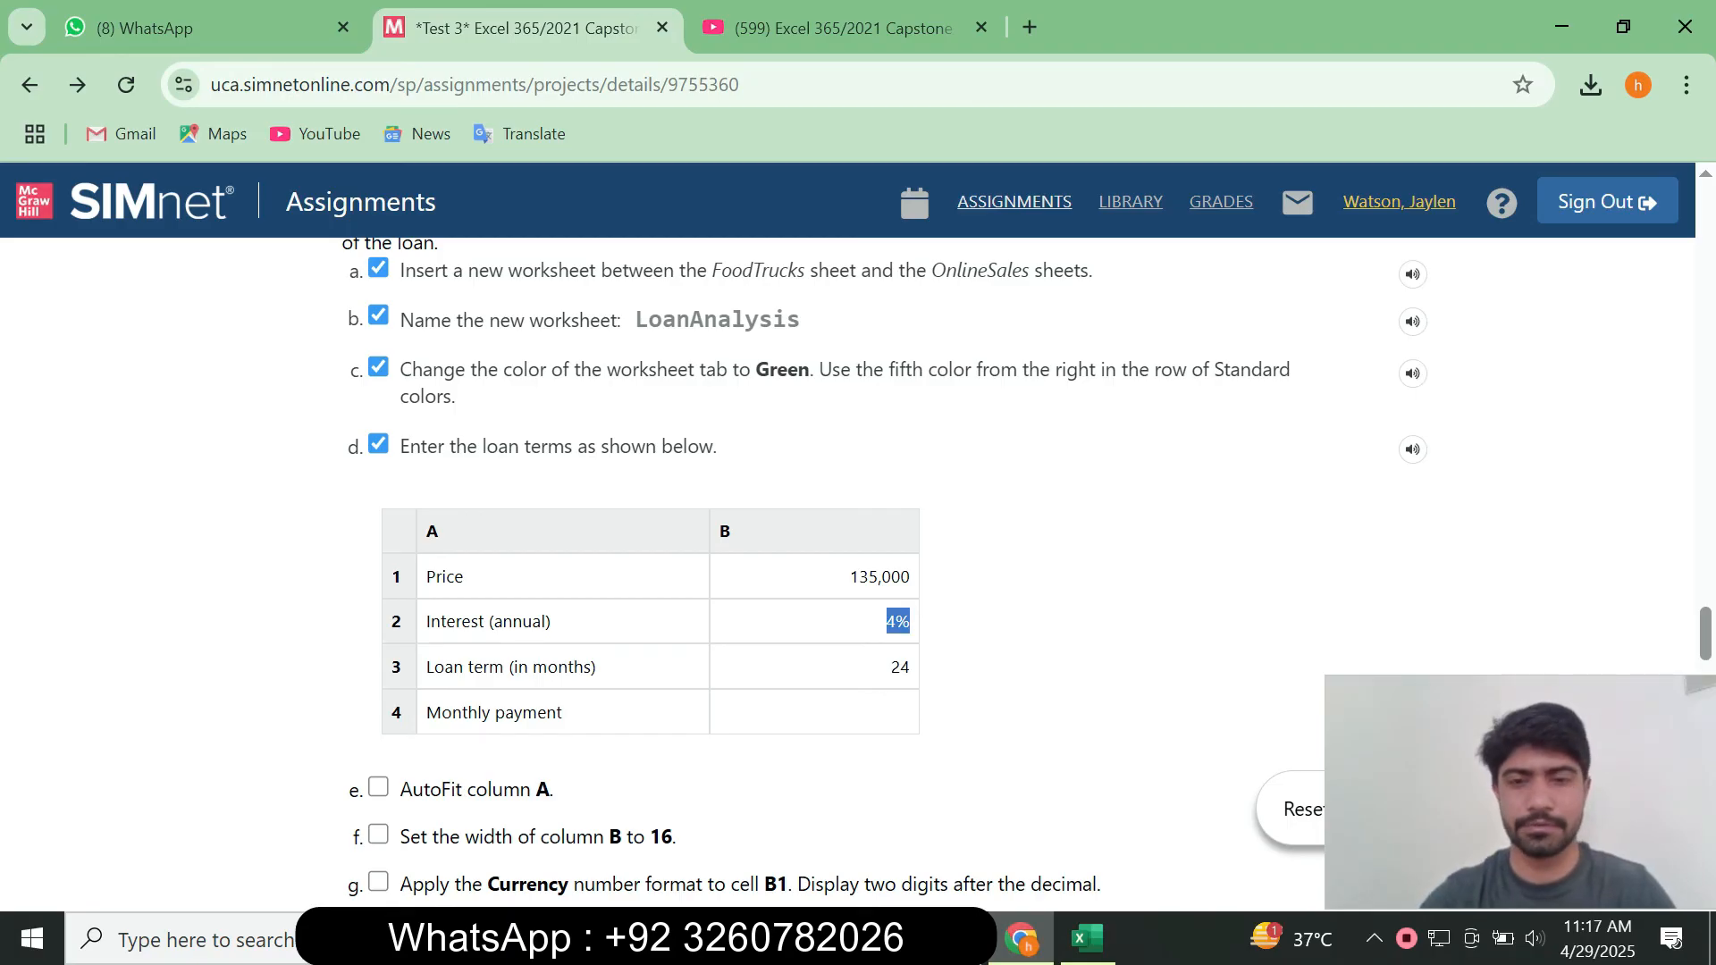
pyautogui.hotkey('alt', 'Tab')
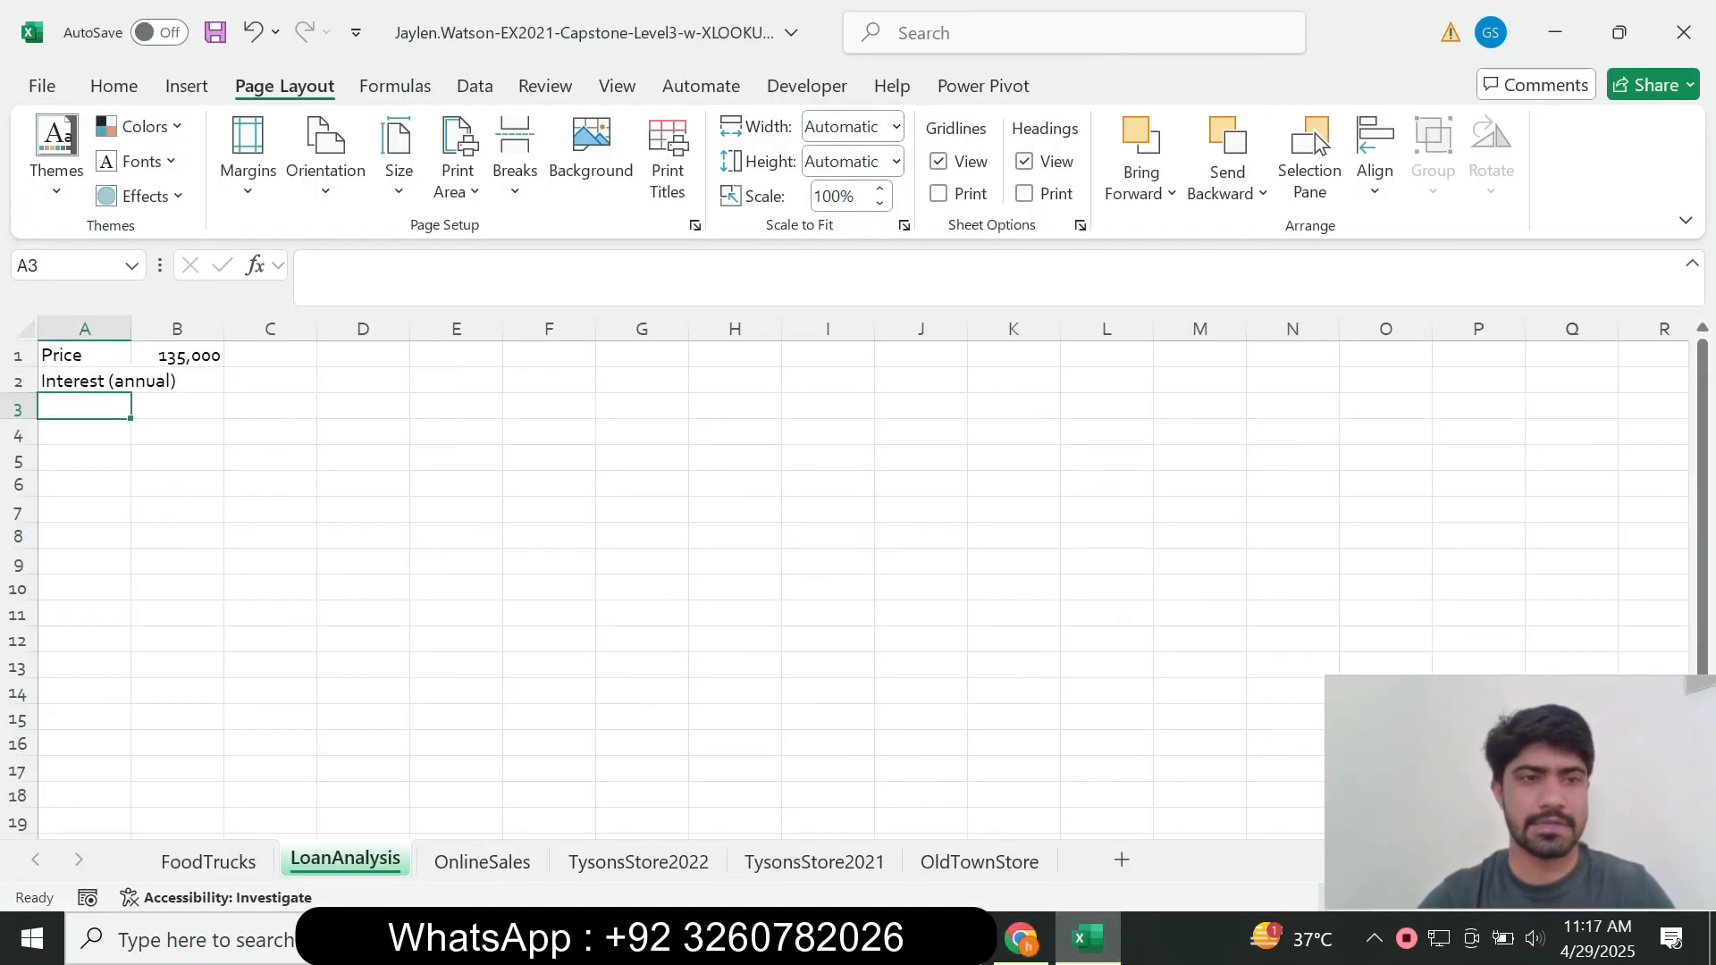
pyautogui.press('Up')
pyautogui.press('Right')
pyautogui.write('4%')
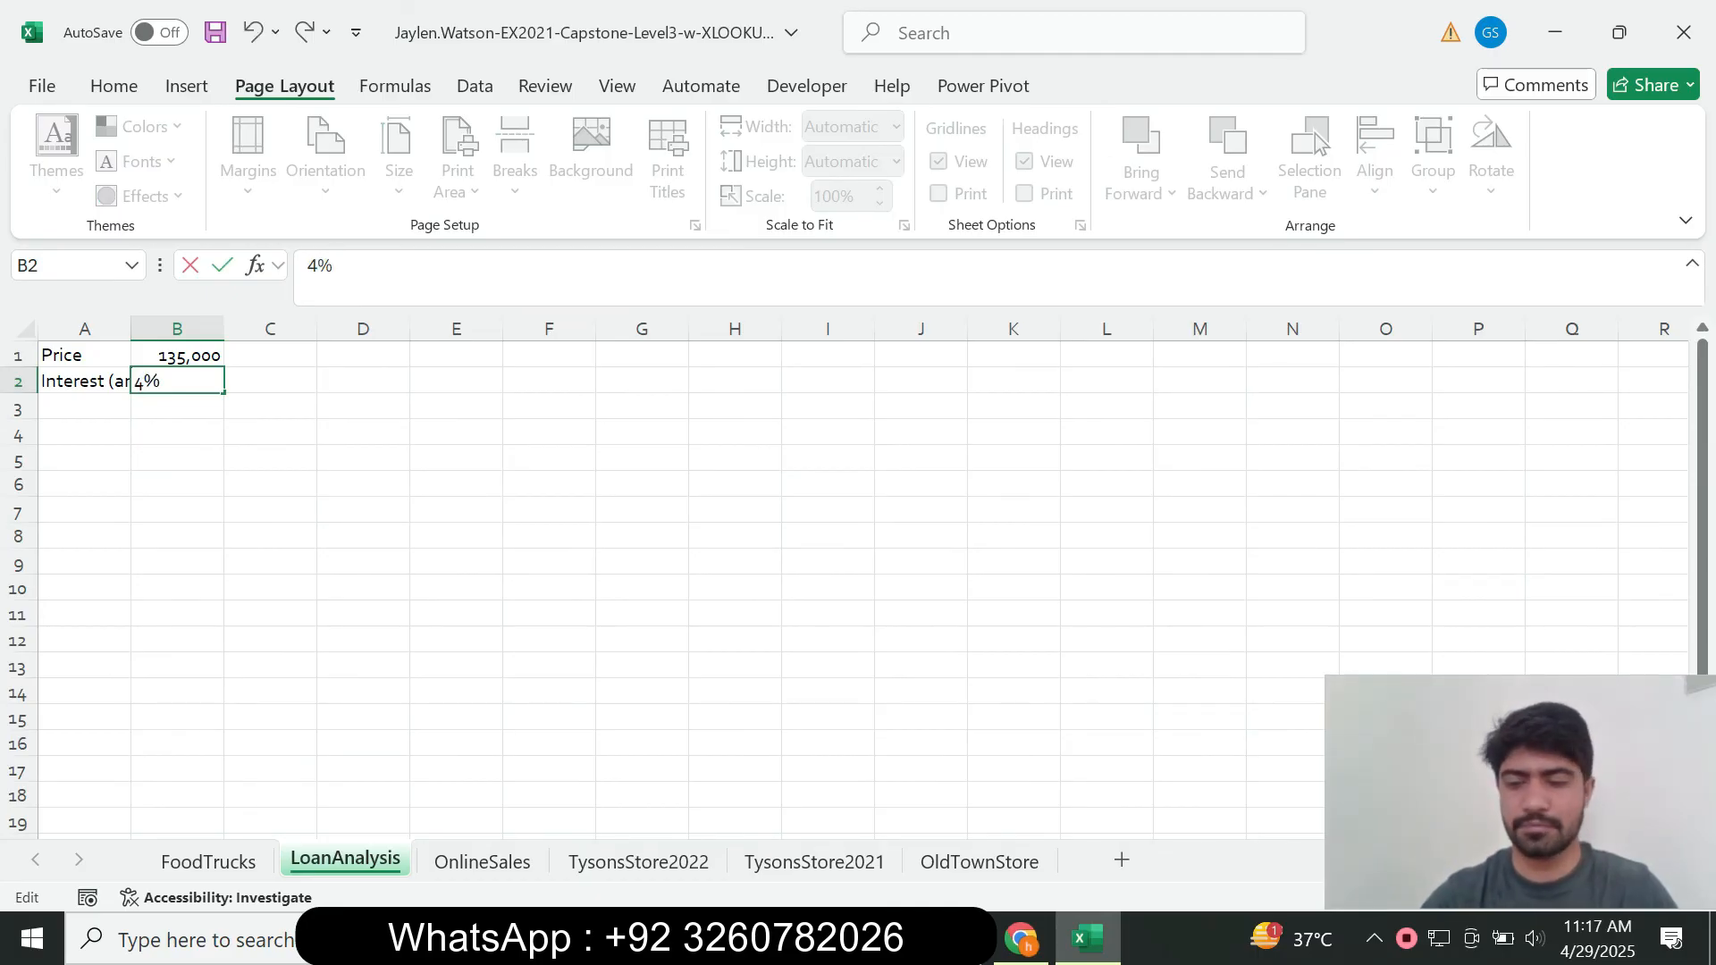
pyautogui.press('Return')
# Copy the label Loan term (in months) from the SIMnet loan terms table and enter it in cell A3 of LoanAnalysis in Excel.
pyautogui.hotkey('alt', 'Tab')
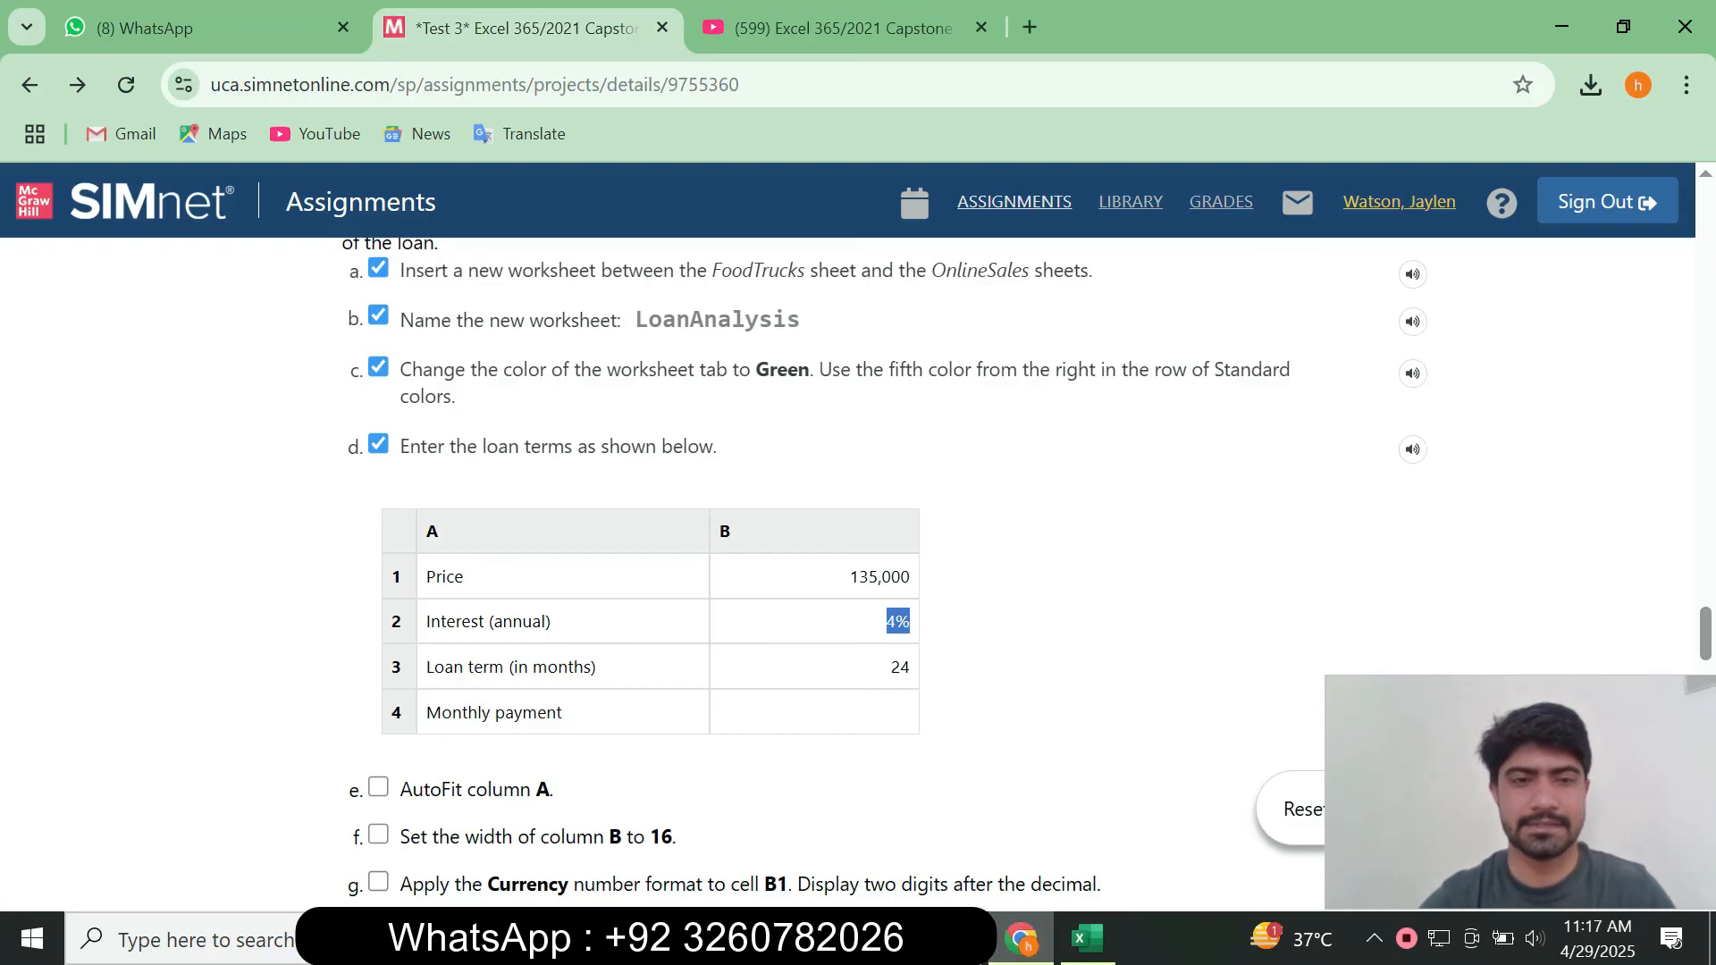
pyautogui.moveTo(598, 667); pyautogui.dragTo(426, 667)
pyautogui.hotkey('ctrl', 'c')
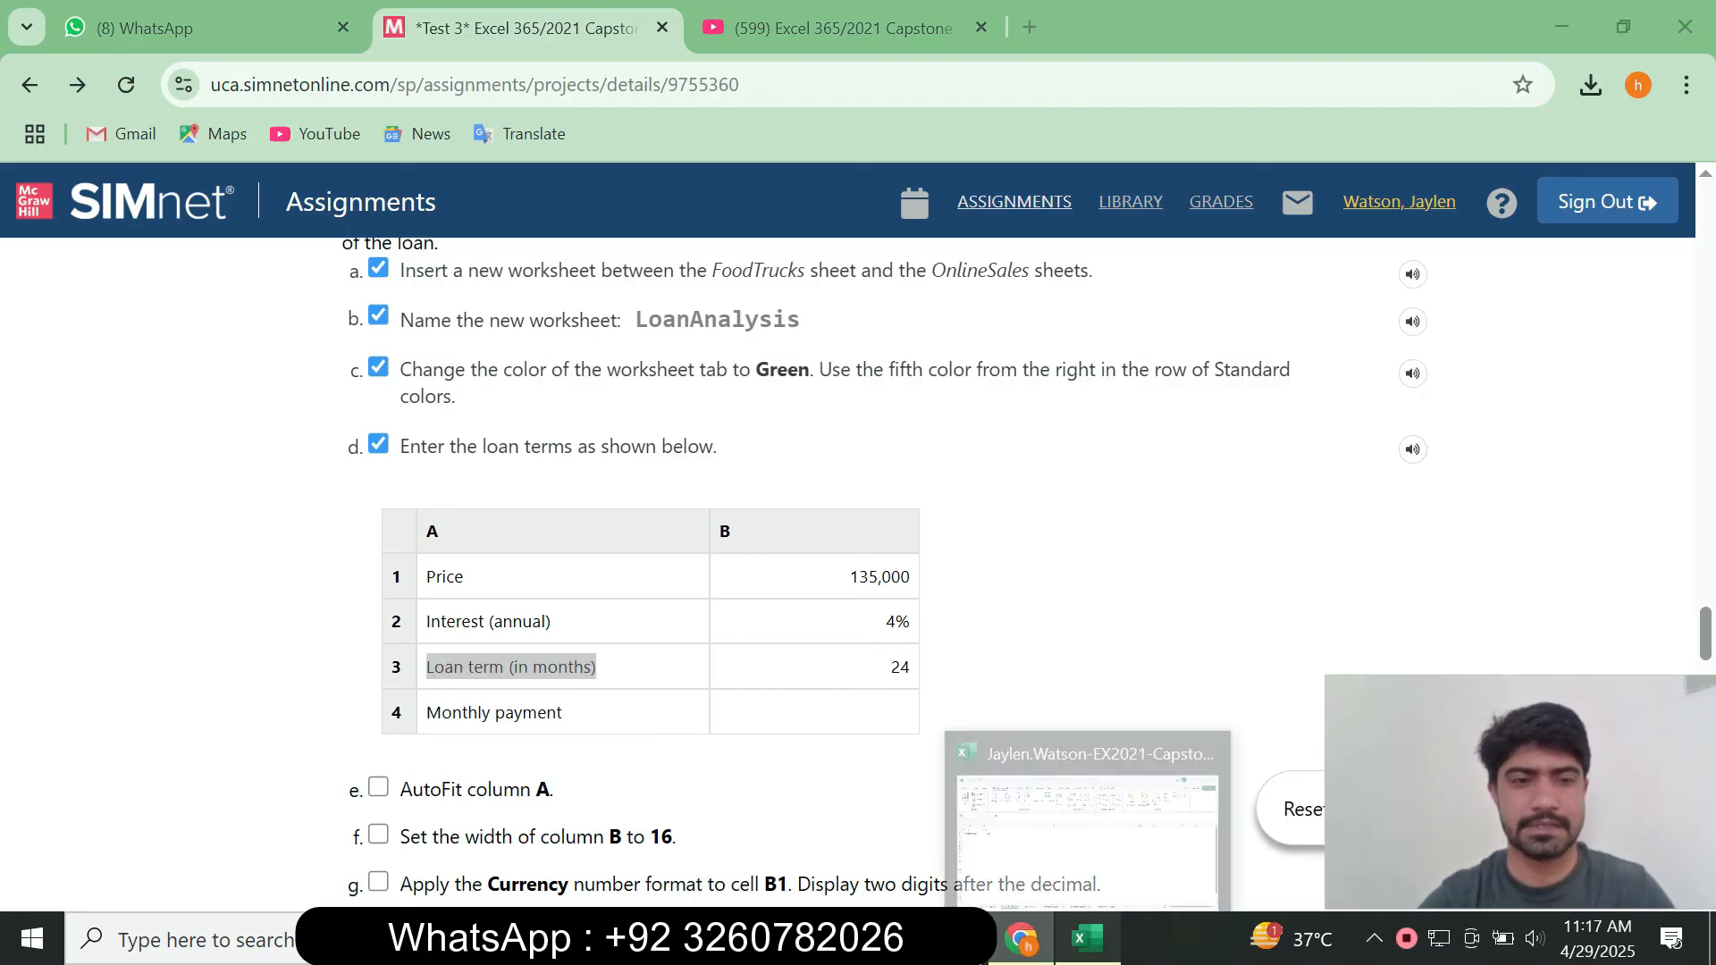
pyautogui.click(1087, 939)
pyautogui.click(85, 407)
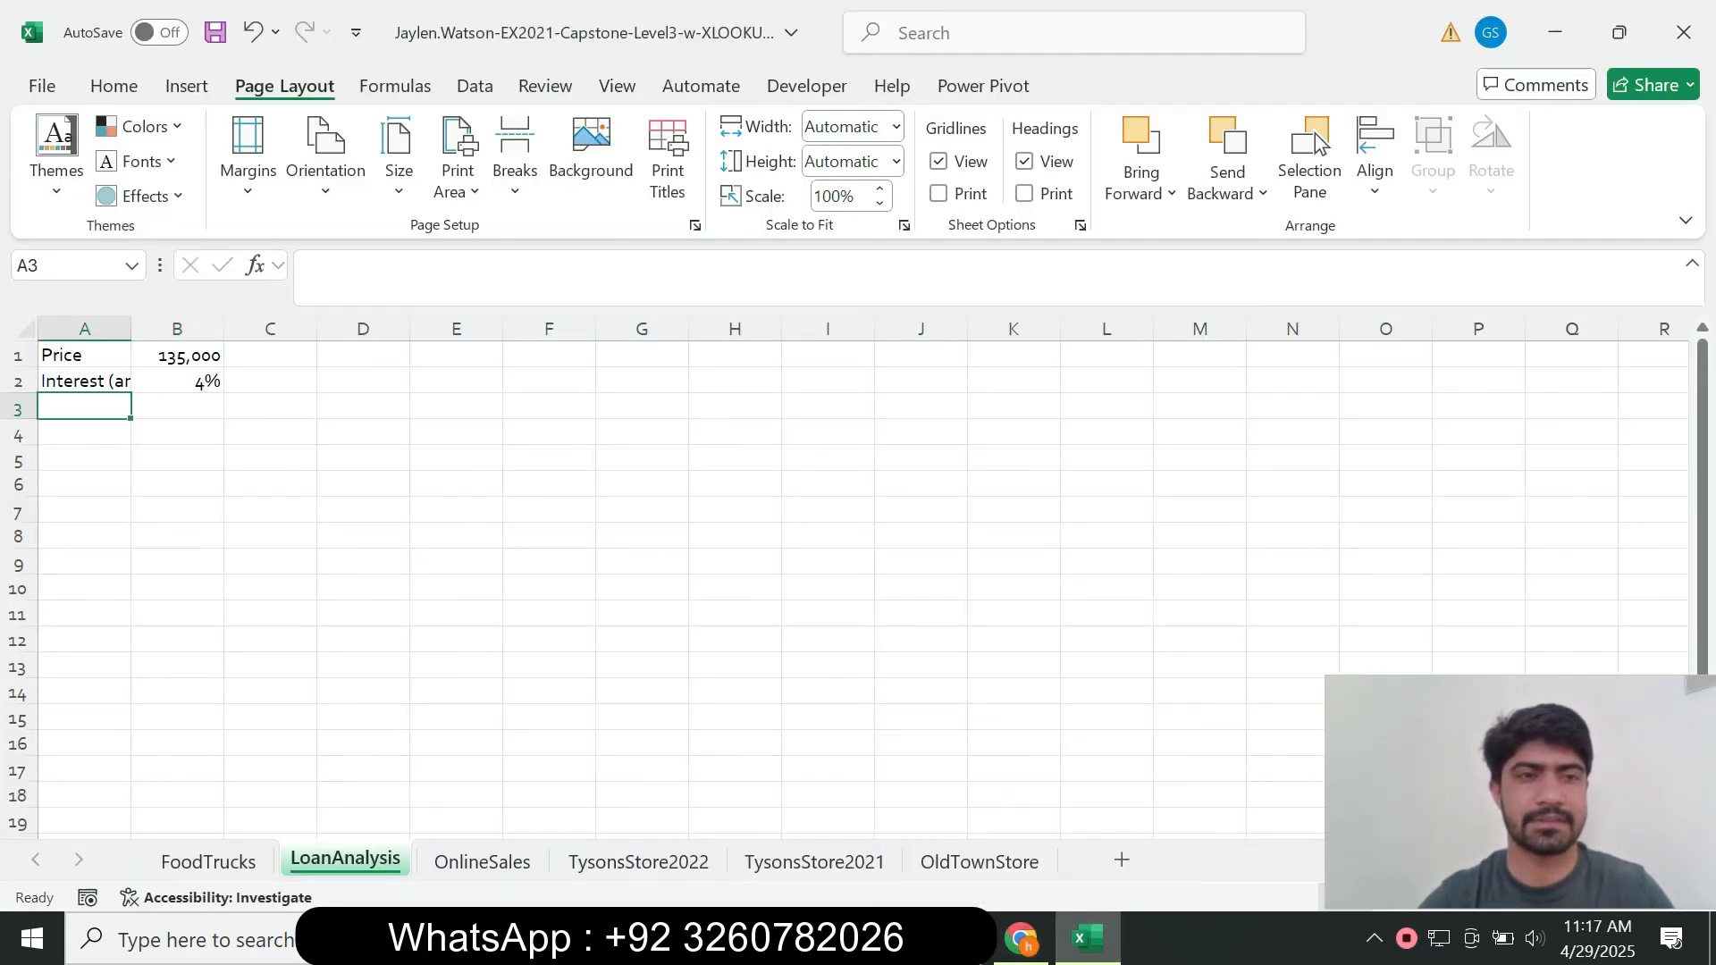
pyautogui.click(384, 274)
pyautogui.hotkey('ctrl', 'v')
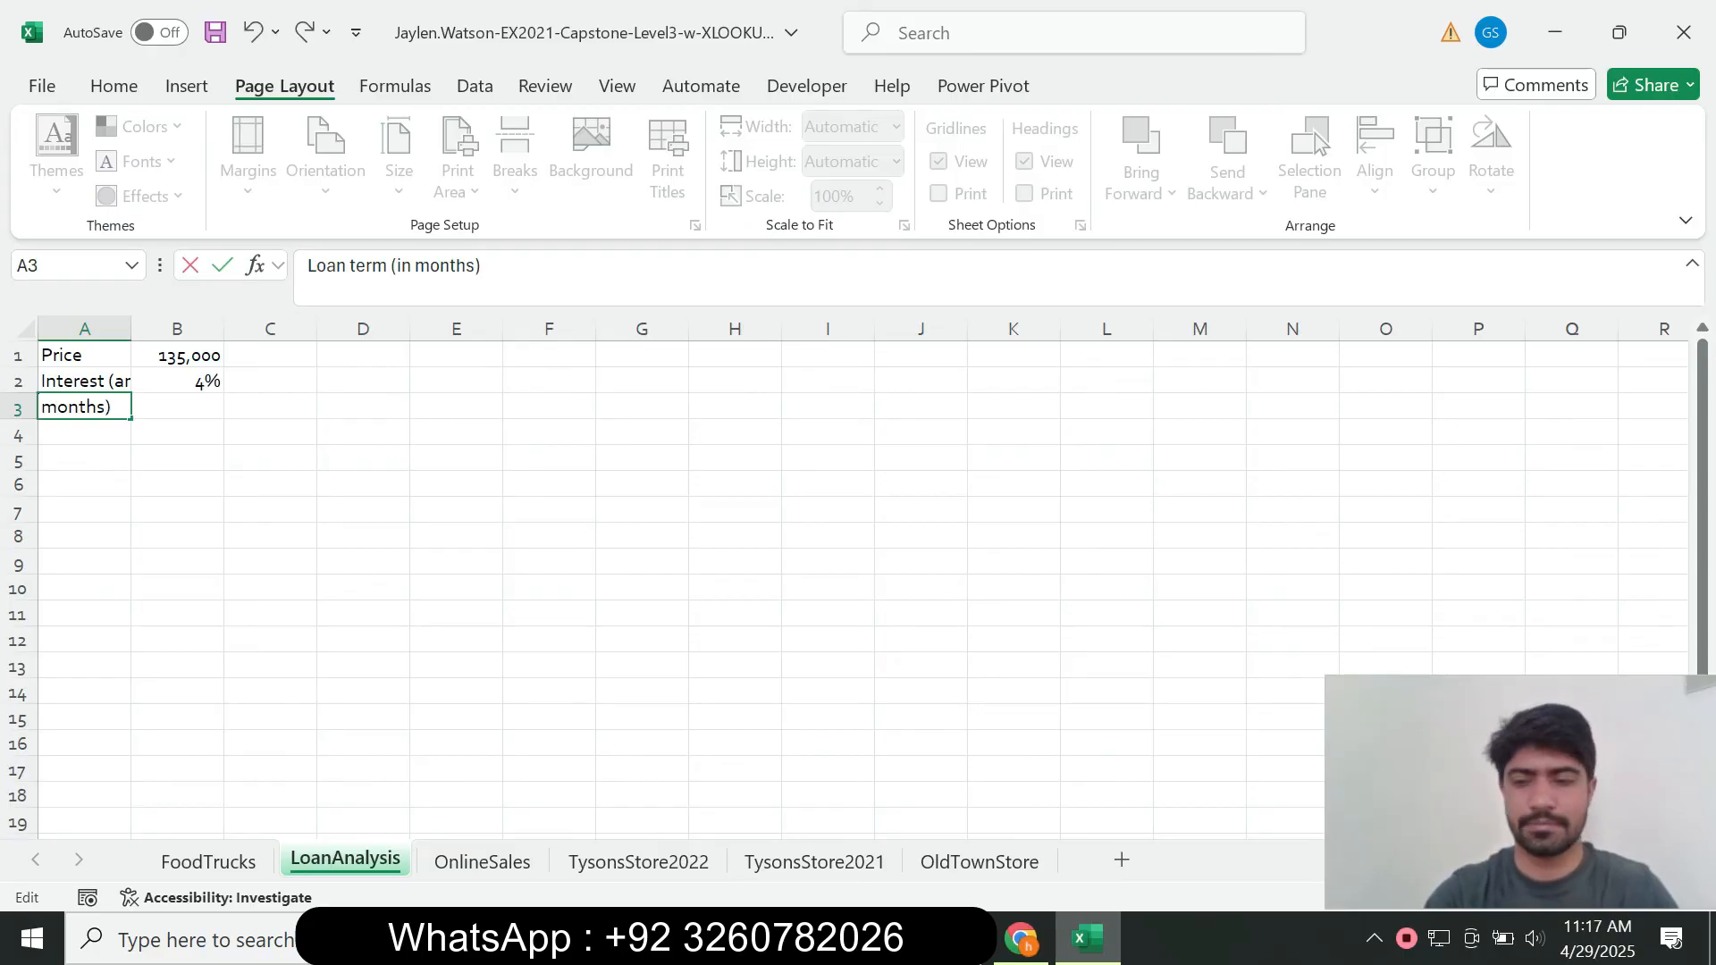
pyautogui.press('Return')
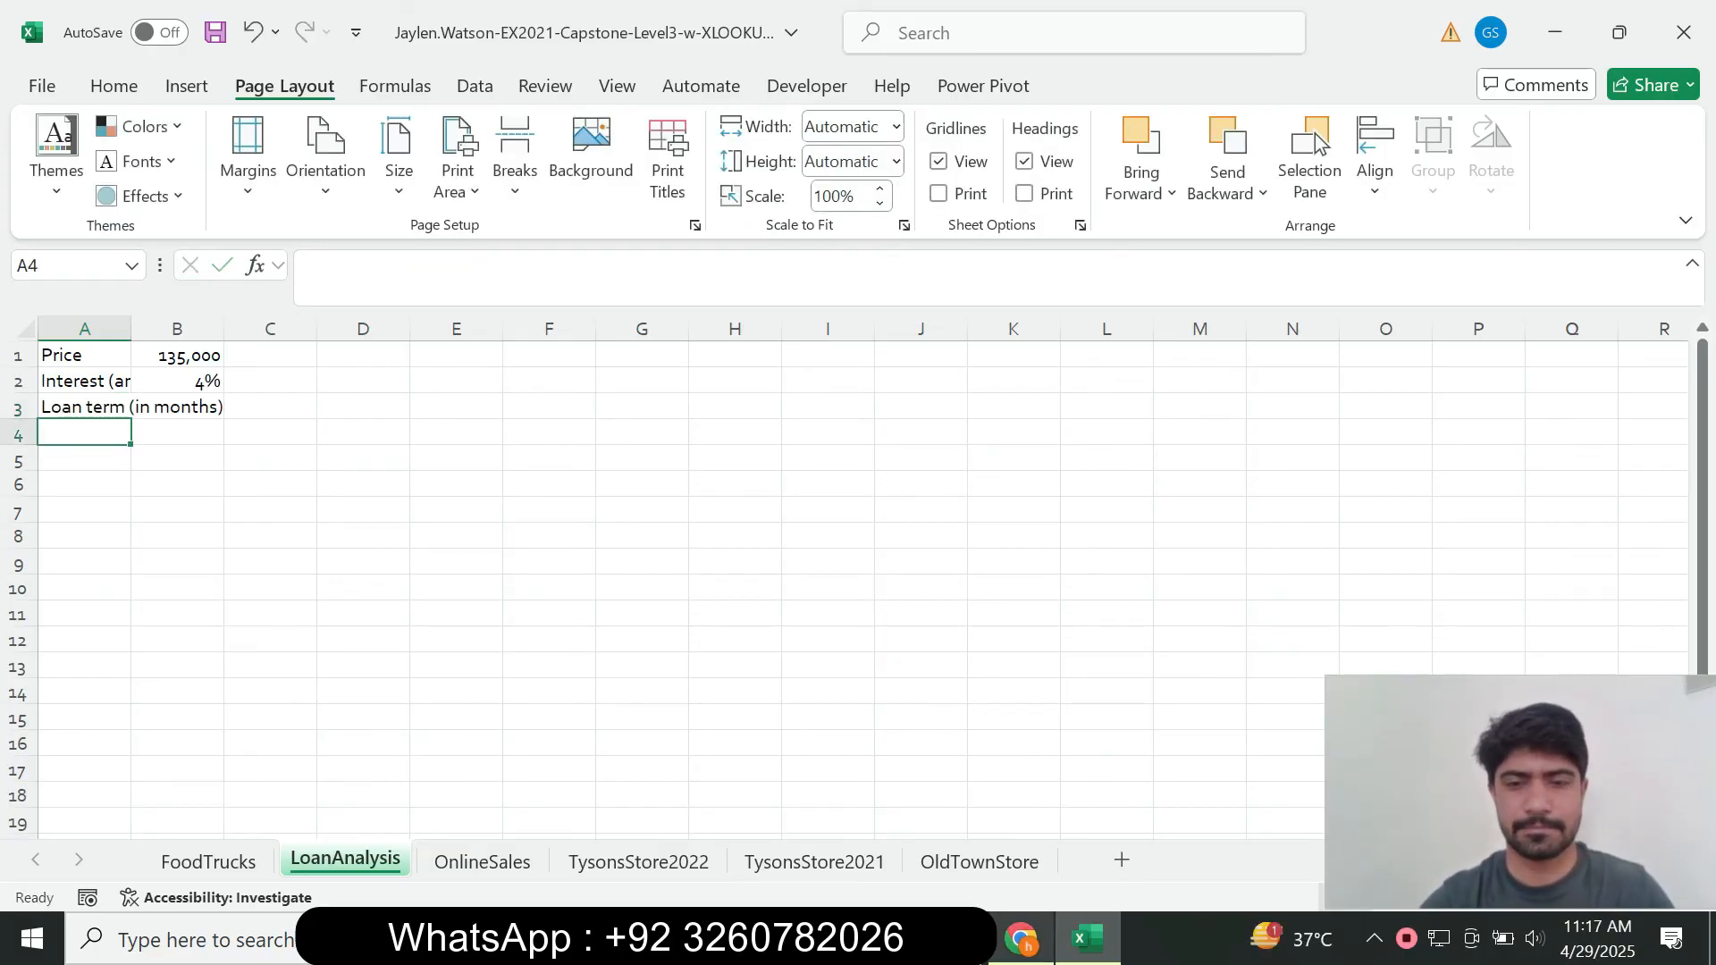
# Copy the loan term 24 from the SIMnet loan terms table and enter it in cell B3 of LoanAnalysis in Excel.
pyautogui.hotkey('alt', 'Tab')
pyautogui.doubleClick(900, 668)
pyautogui.hotkey('ctrl', 'c')
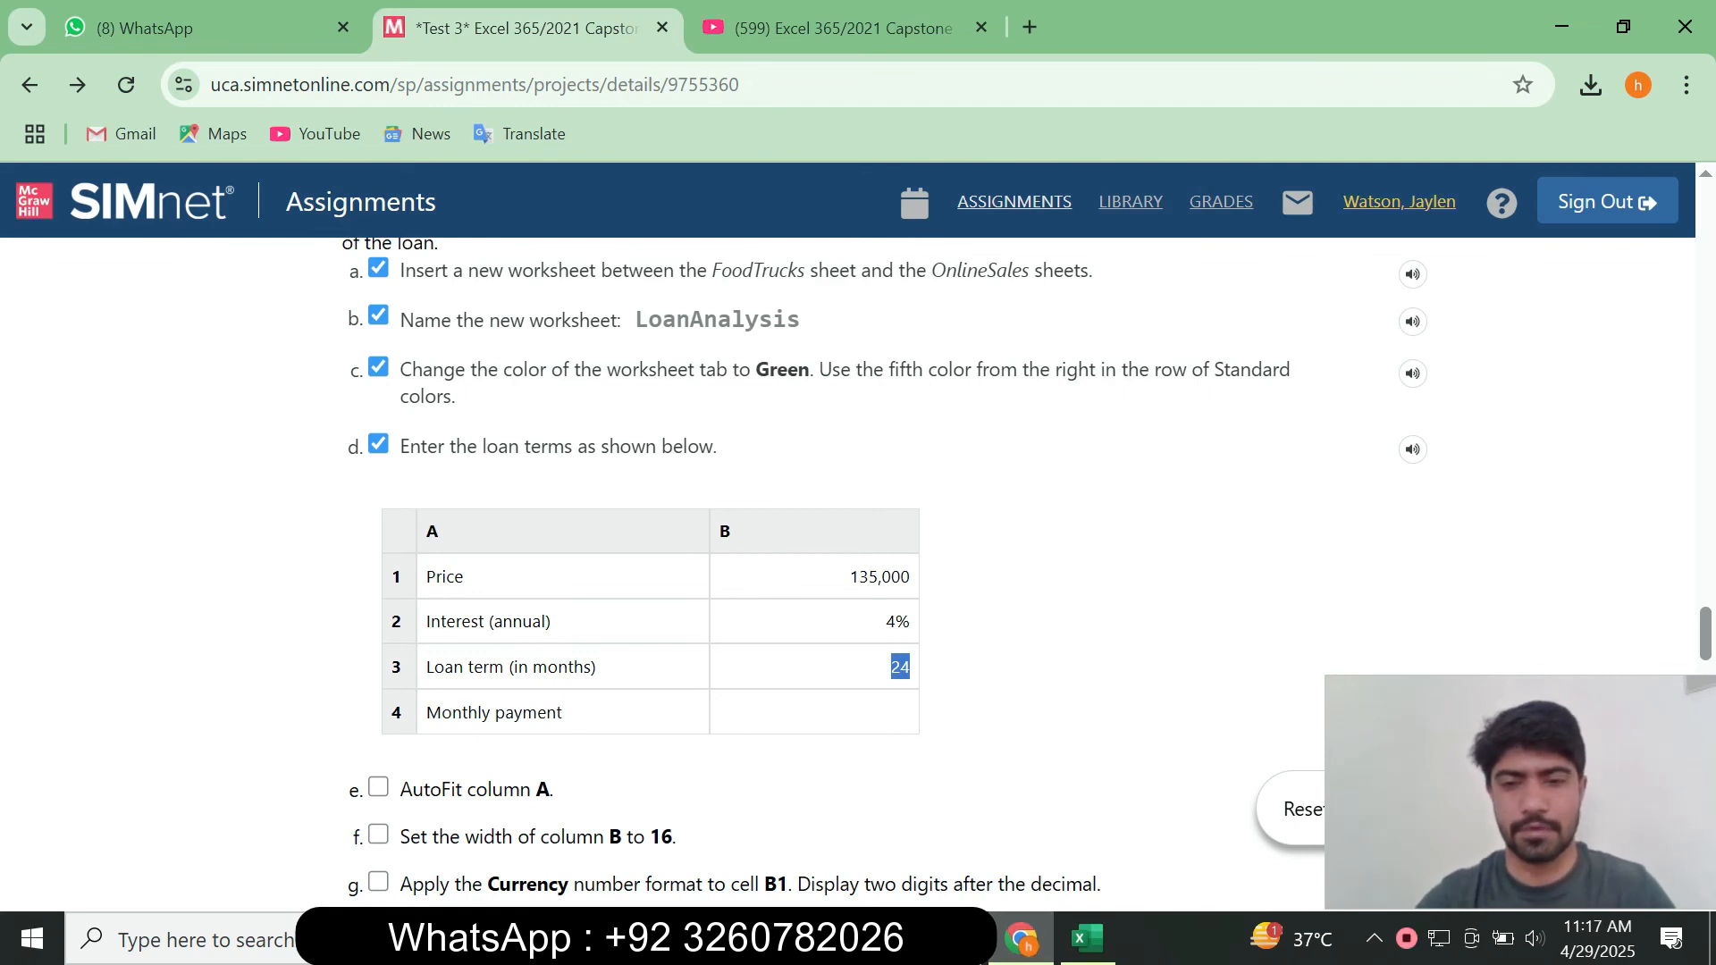
pyautogui.hotkey('alt', 'Tab')
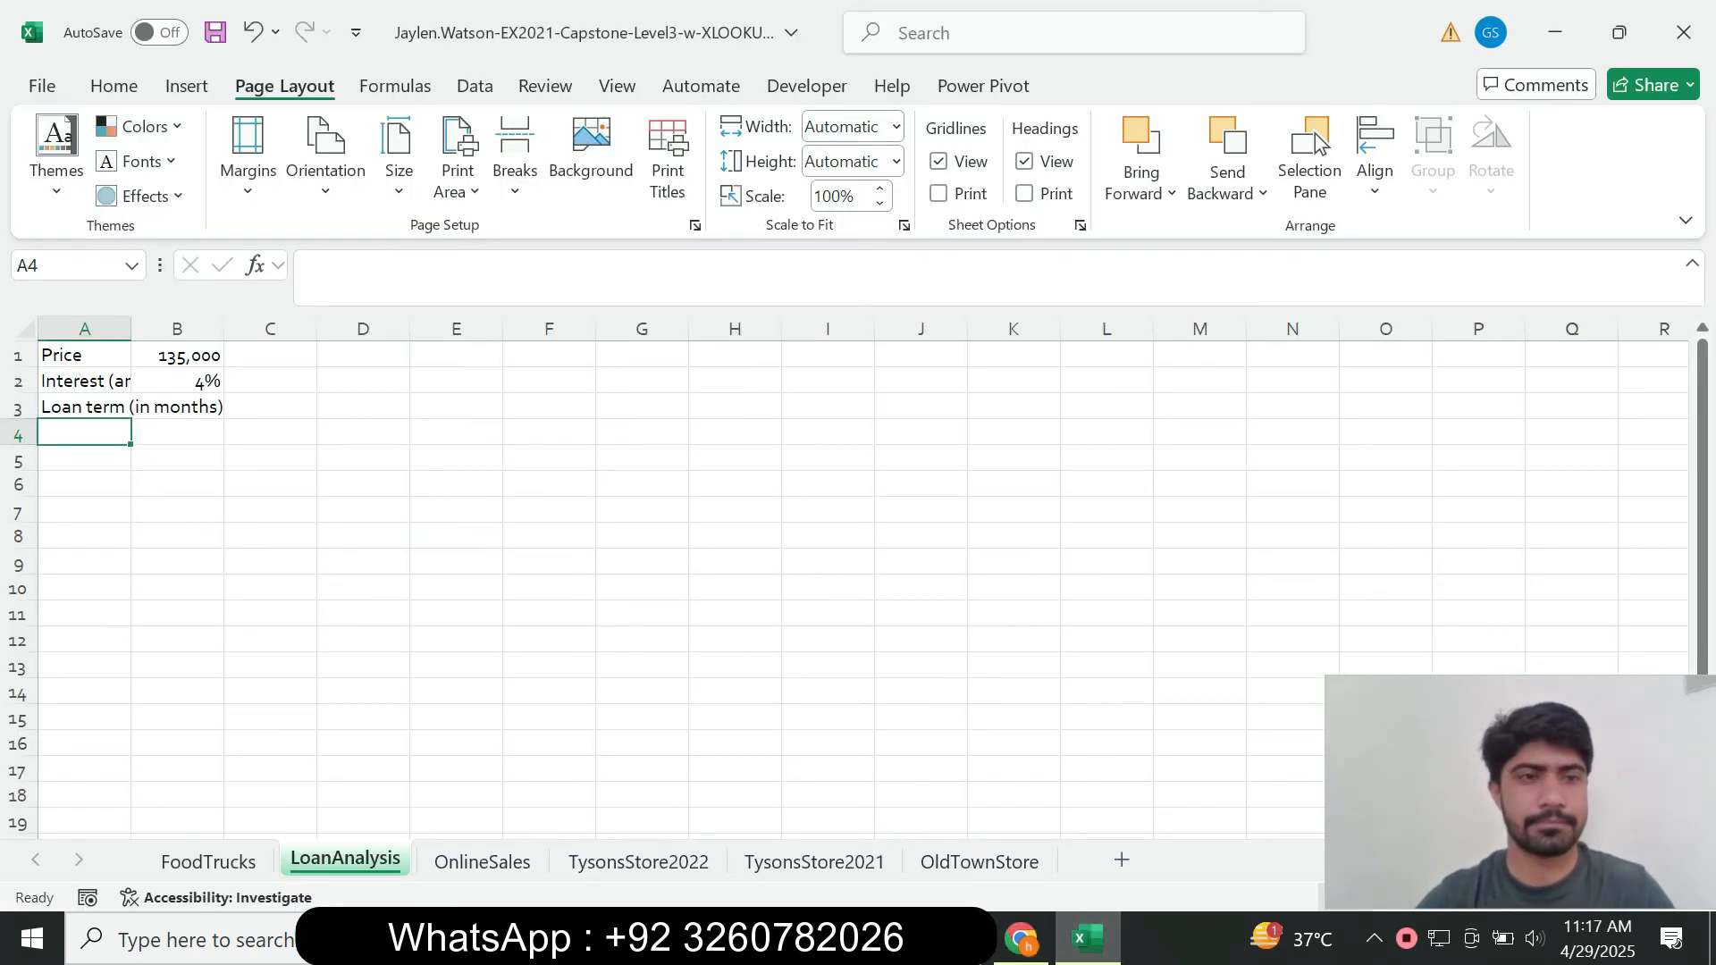
pyautogui.press('Up')
pyautogui.press('Right')
pyautogui.press('F2')
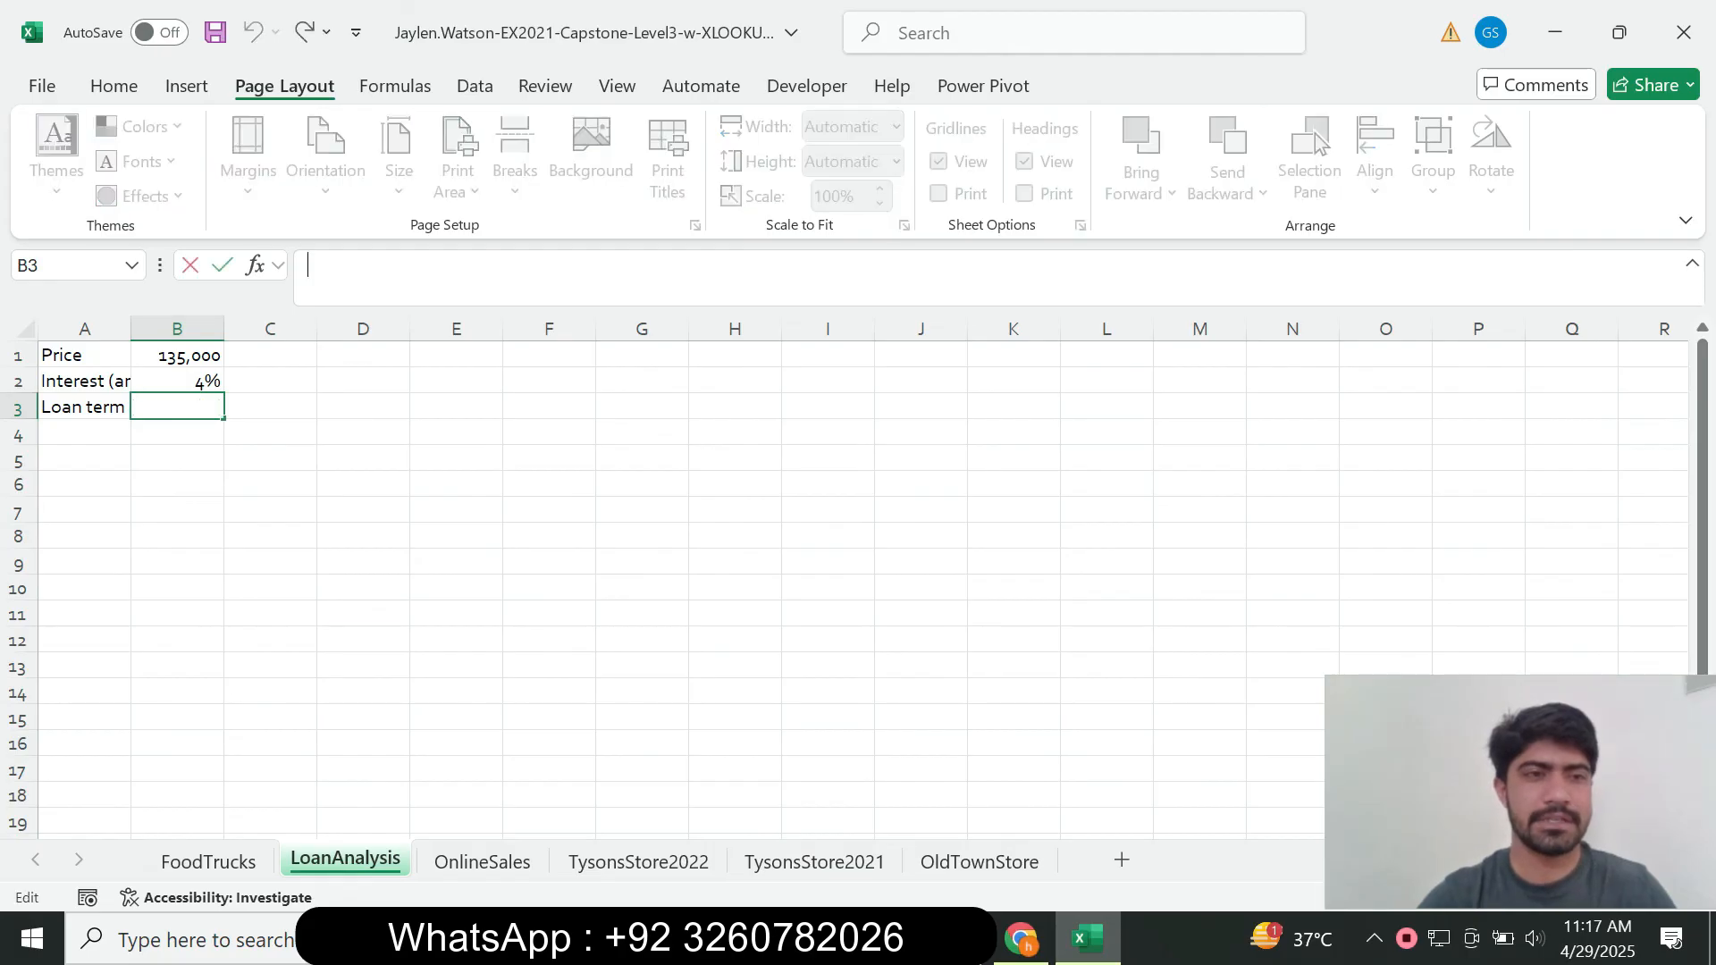
pyautogui.hotkey('ctrl', 'v')
pyautogui.press('Return')
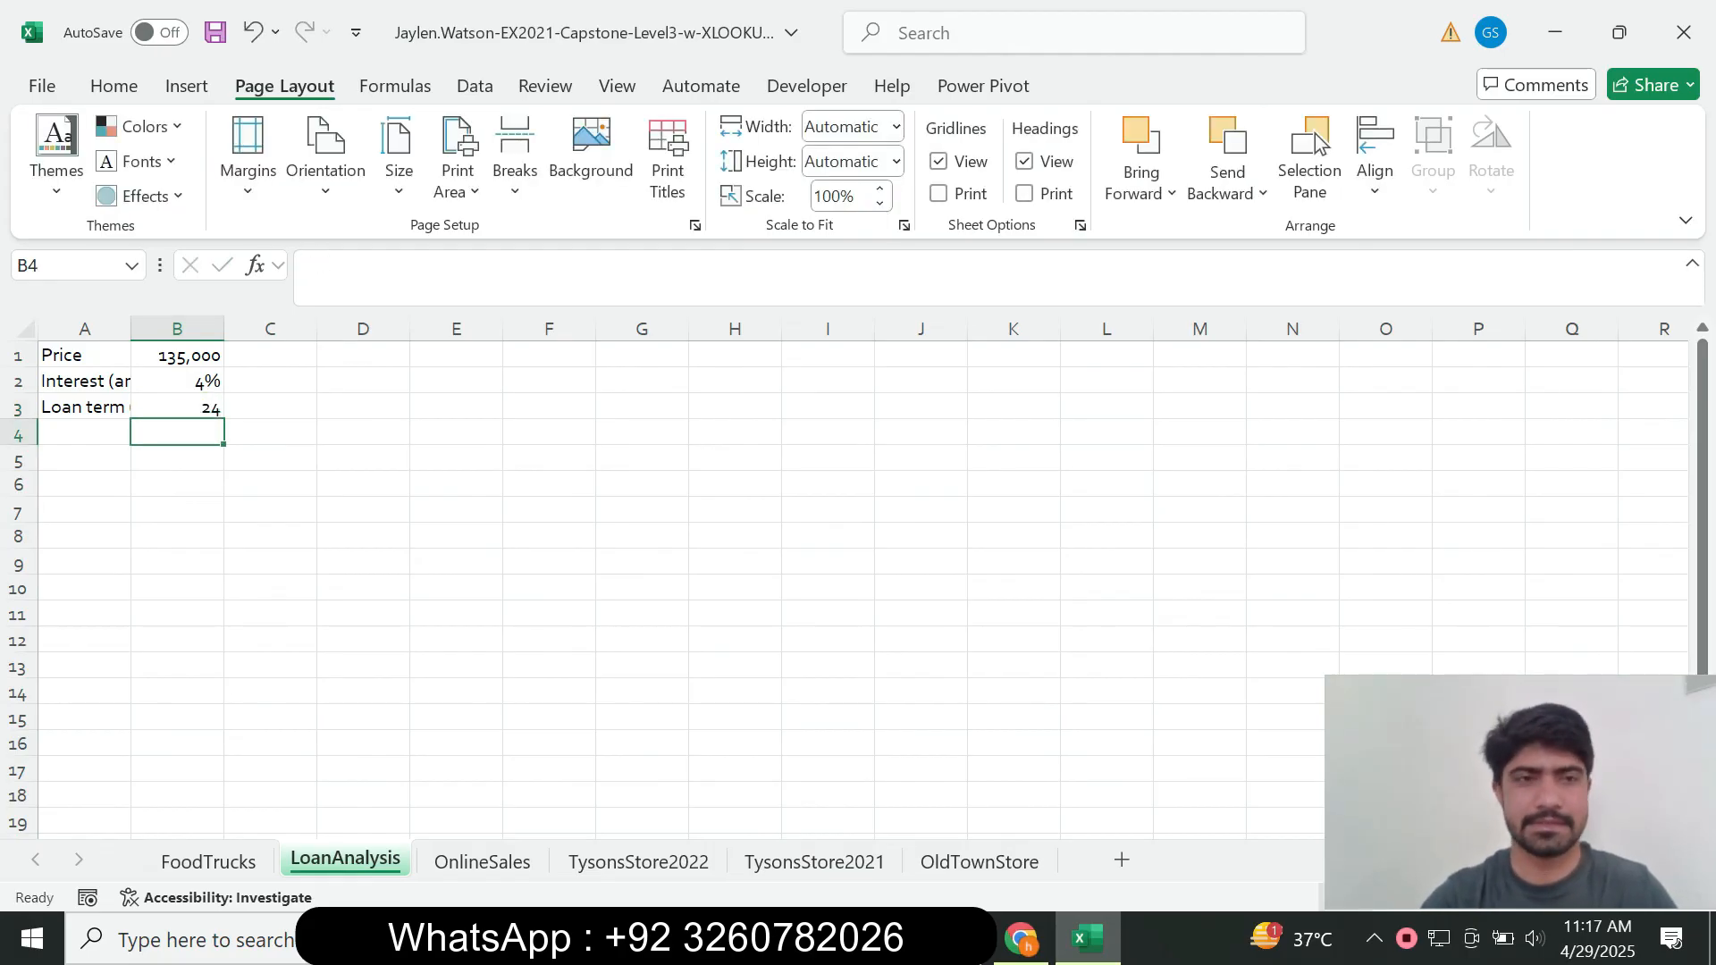
# Copy the label Monthly payment from the SIMnet loan terms table and enter it in cell A4 of LoanAnalysis in Excel.
pyautogui.click(1021, 938)
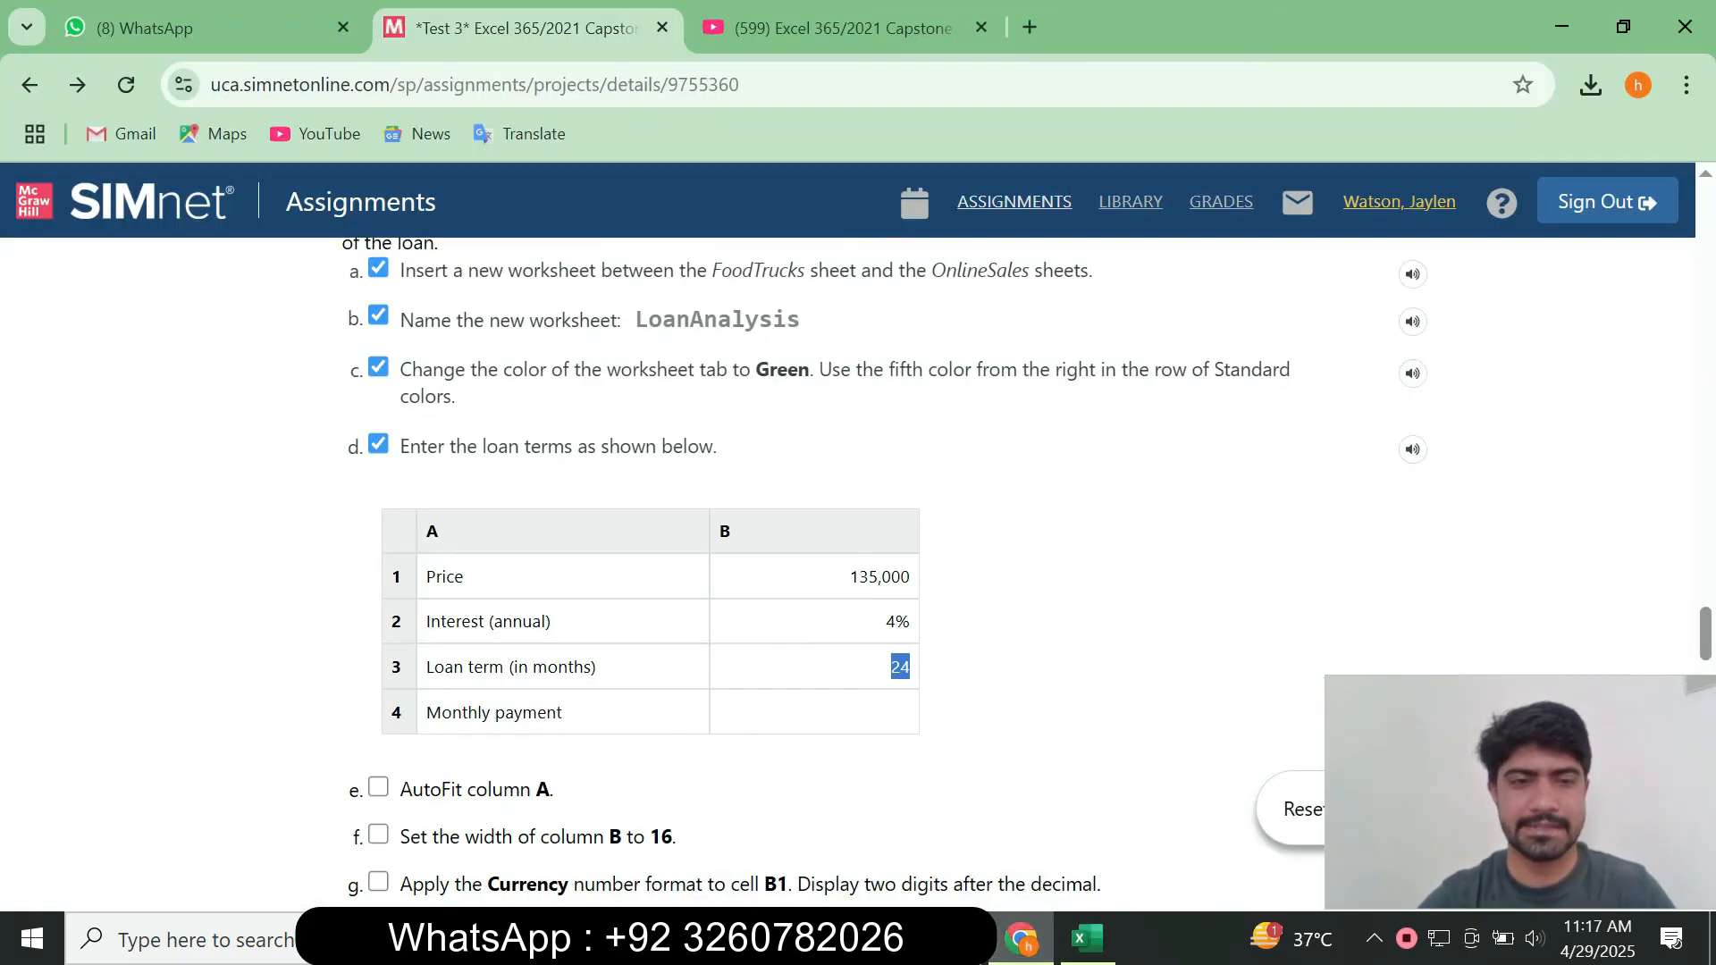
pyautogui.moveTo(563, 712); pyautogui.dragTo(426, 713)
pyautogui.hotkey('ctrl', 'c')
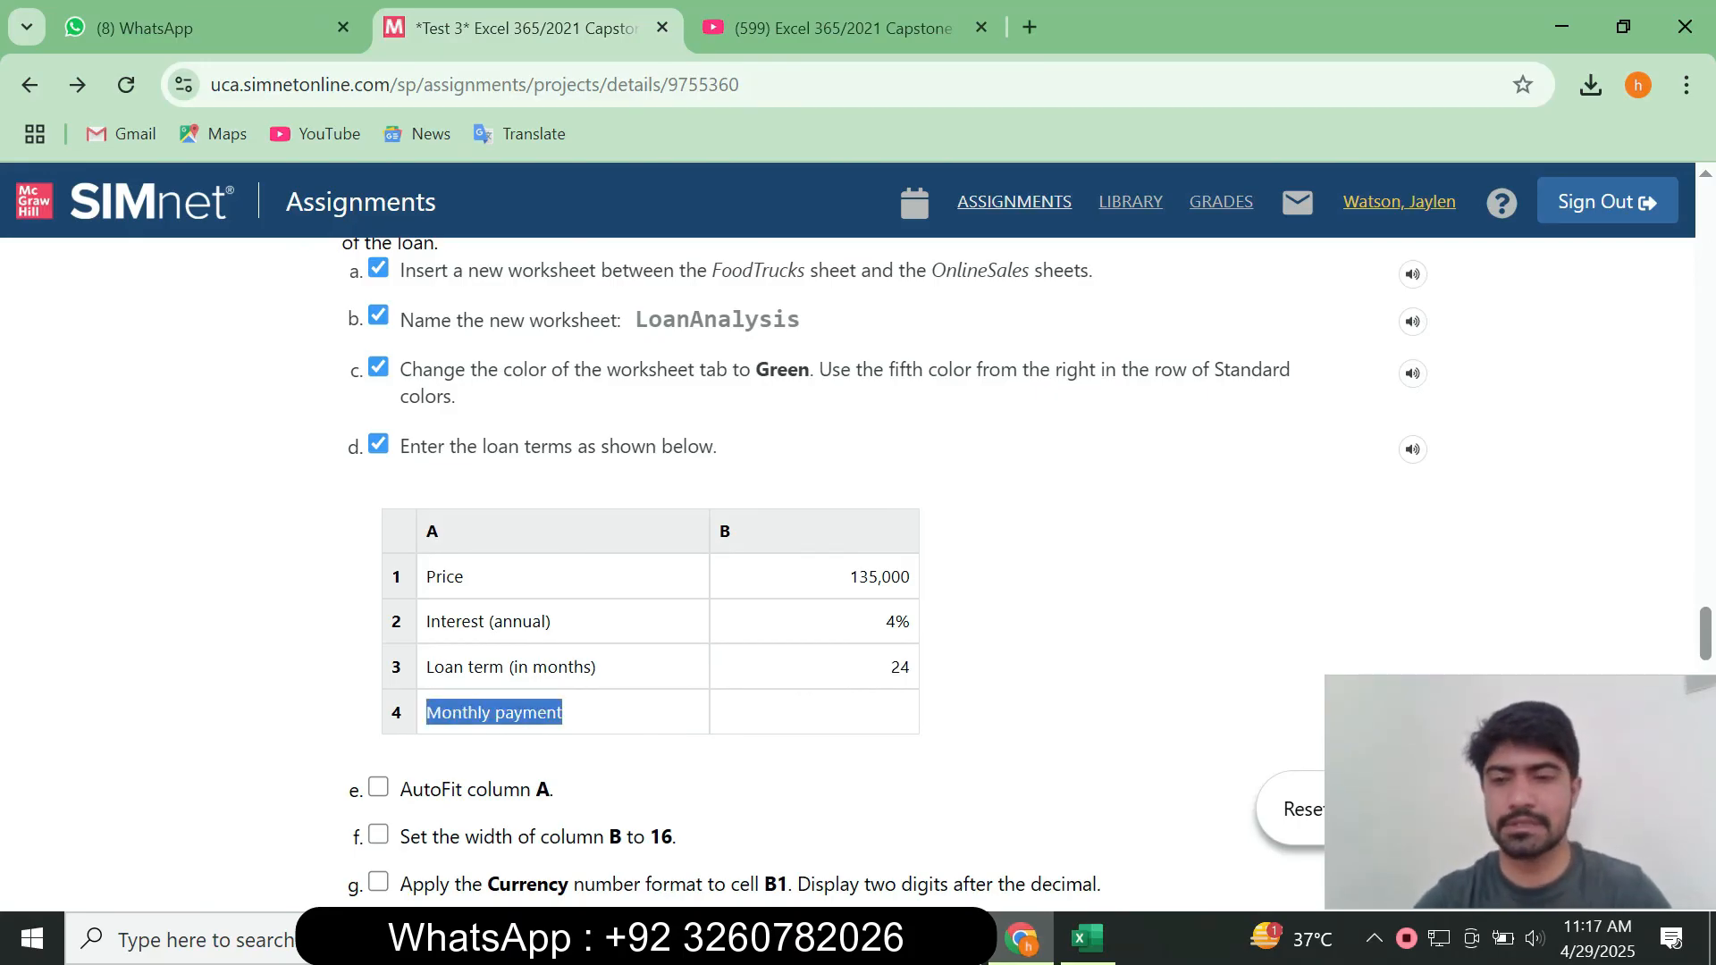
pyautogui.click(1087, 939)
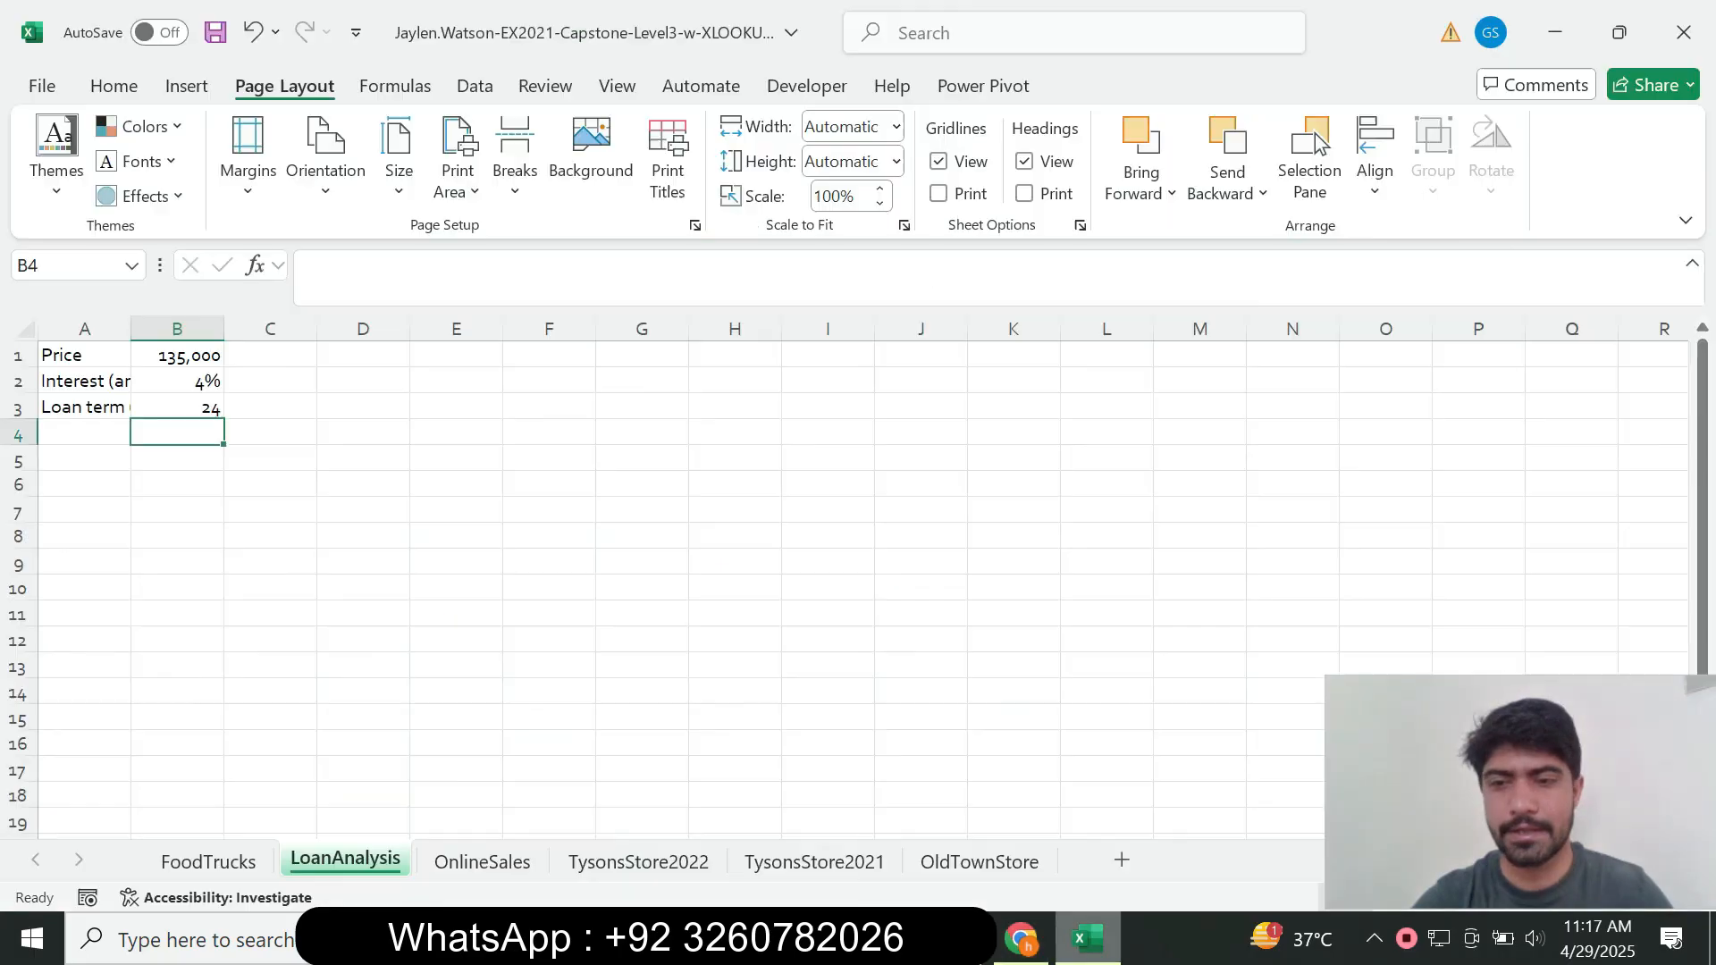
pyautogui.press('Left')
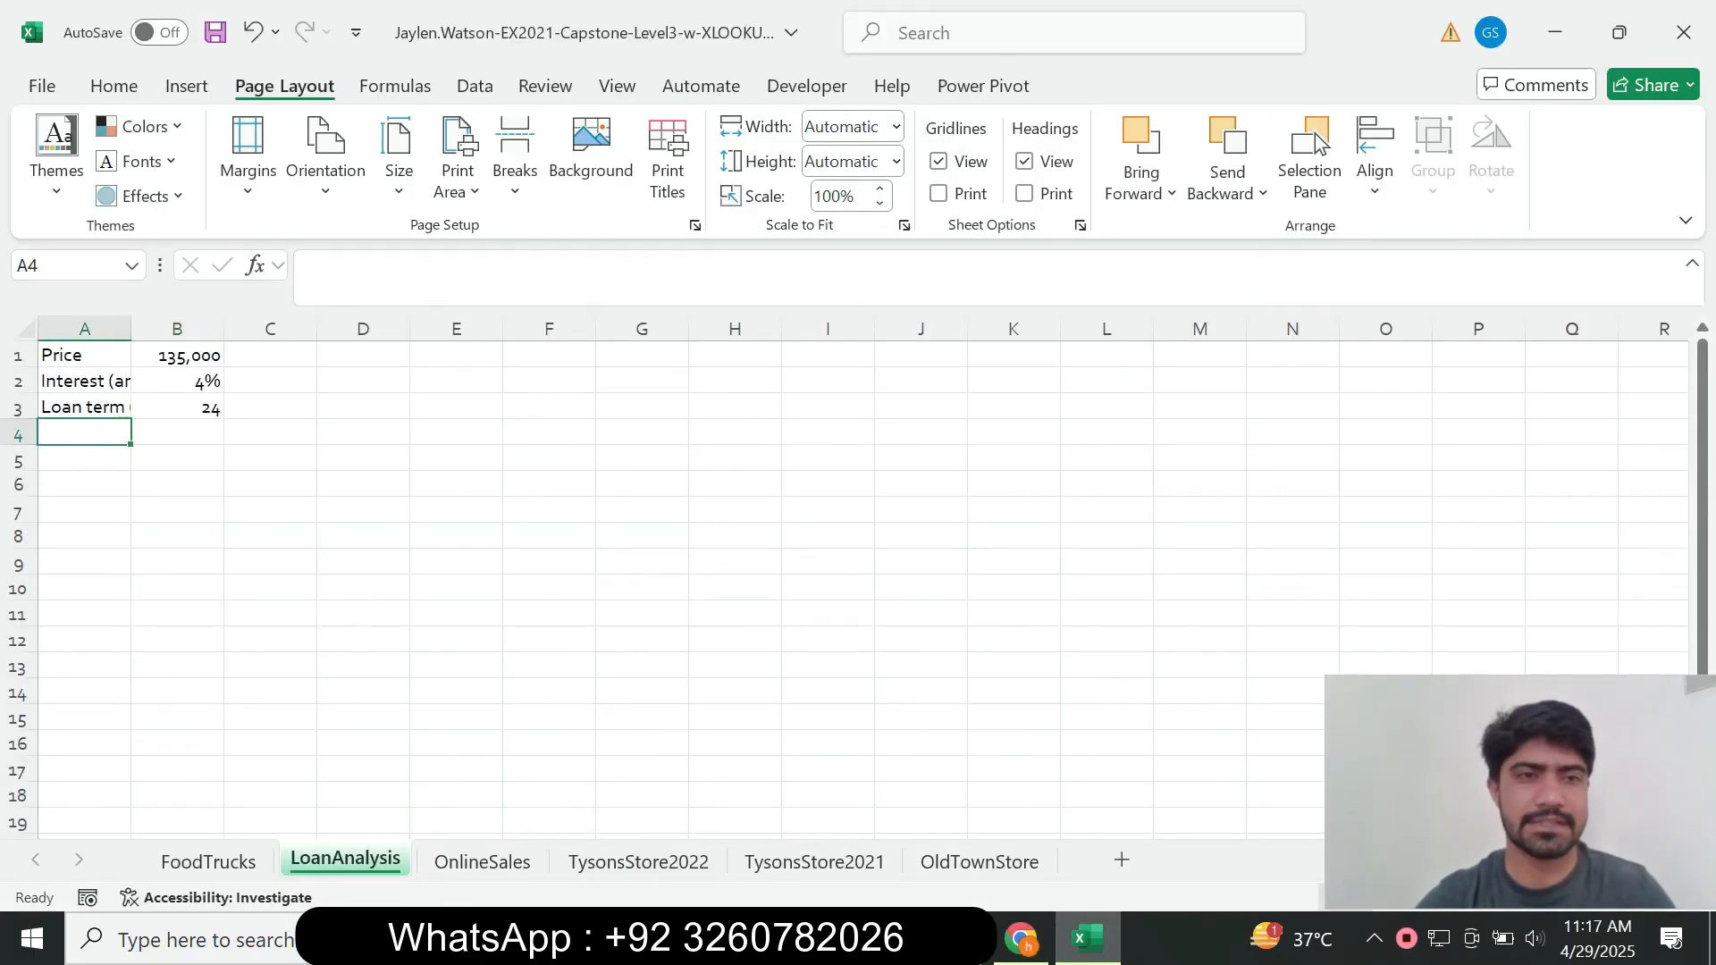
pyautogui.press('F2')
pyautogui.hotkey('ctrl', 'v')
pyautogui.press('Return')
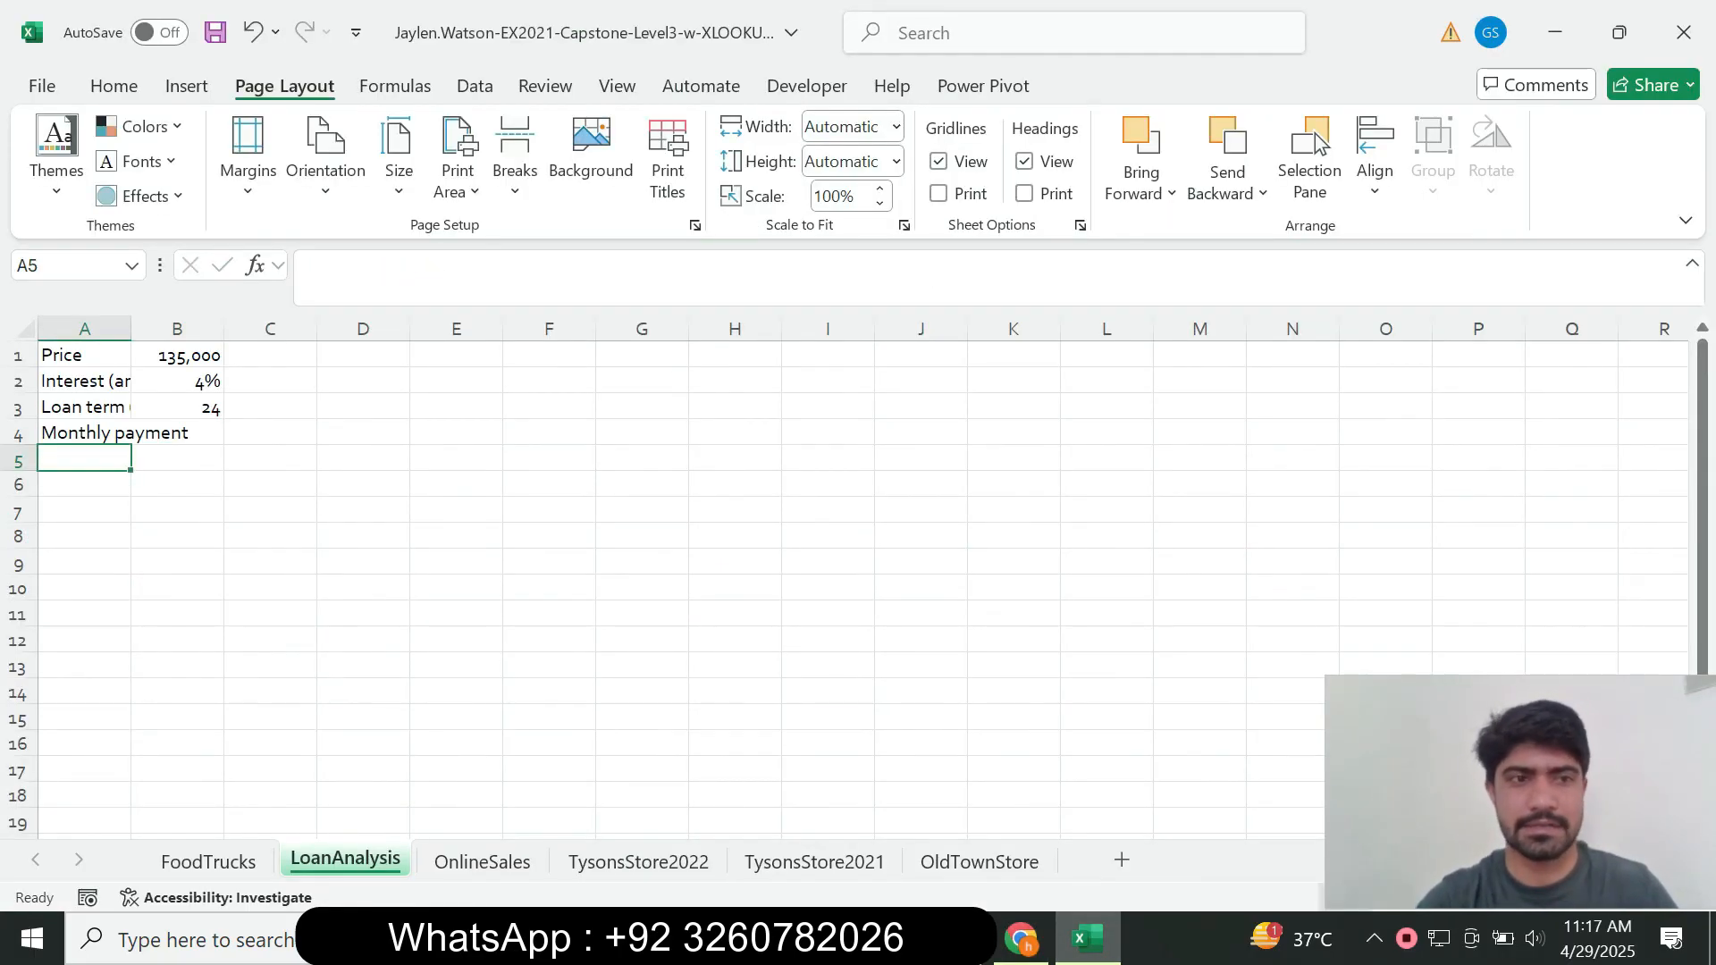
# Read the remaining LoanAnalysis instructions in SIMnet, then AutoFit column A of the LoanAnalysis sheet in Excel.
pyautogui.hotkey('alt', 'Tab')
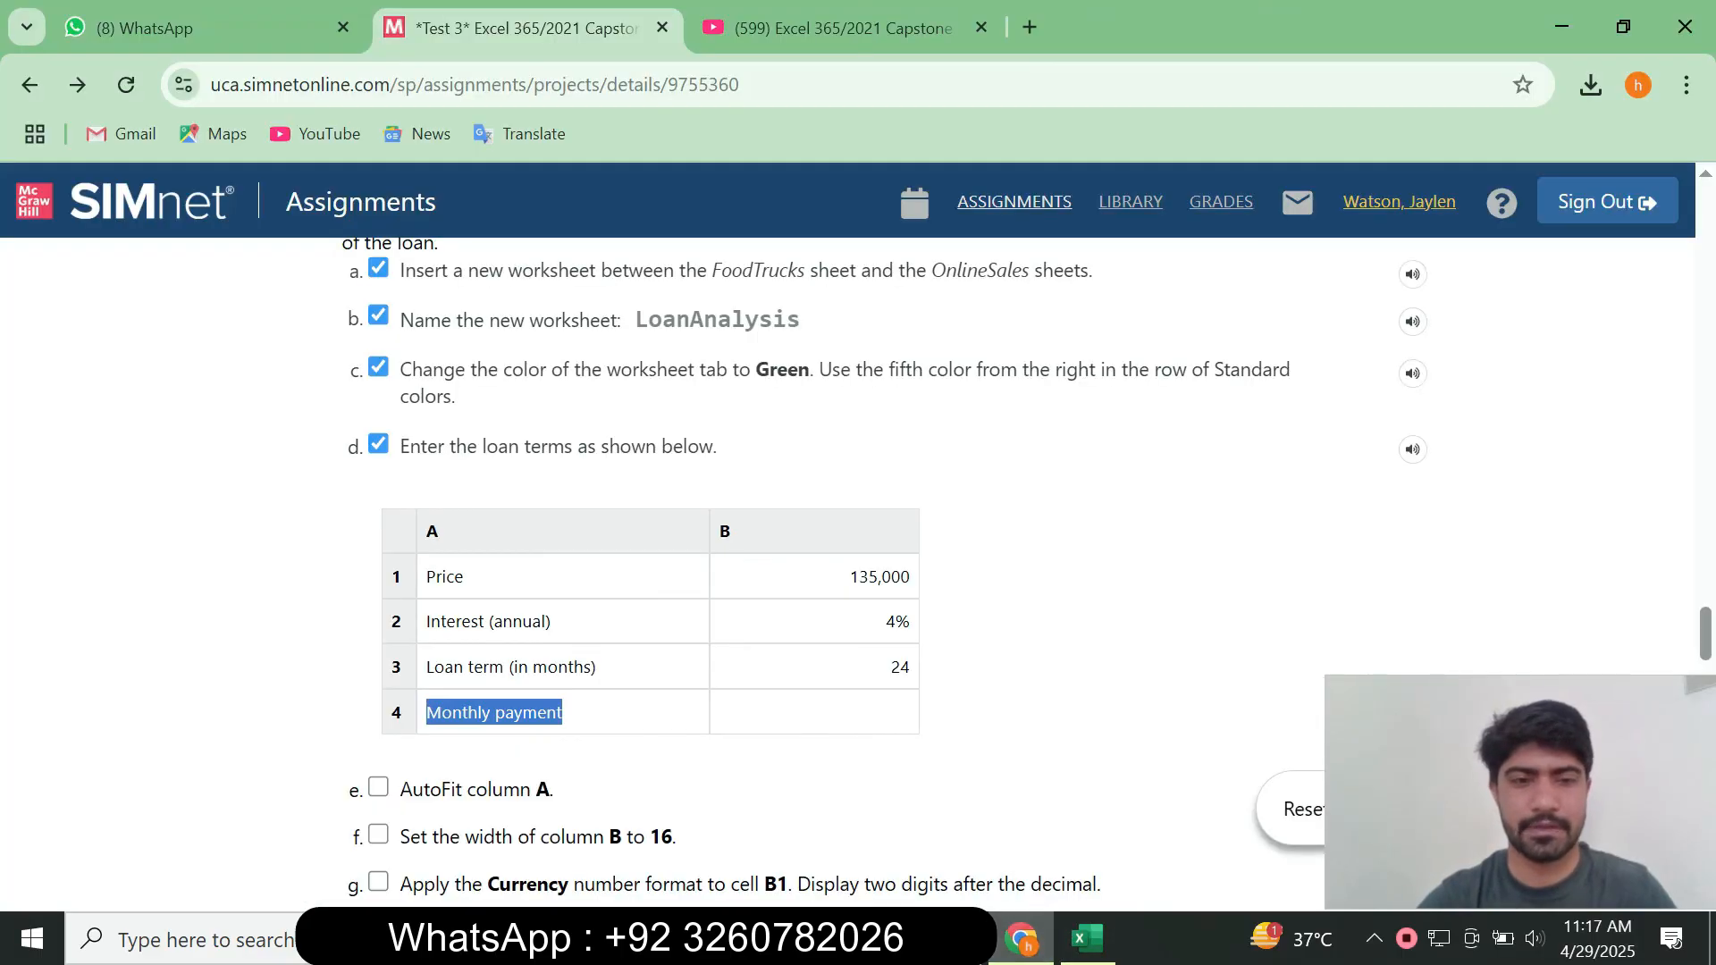
pyautogui.scroll(-4, 890, 572)
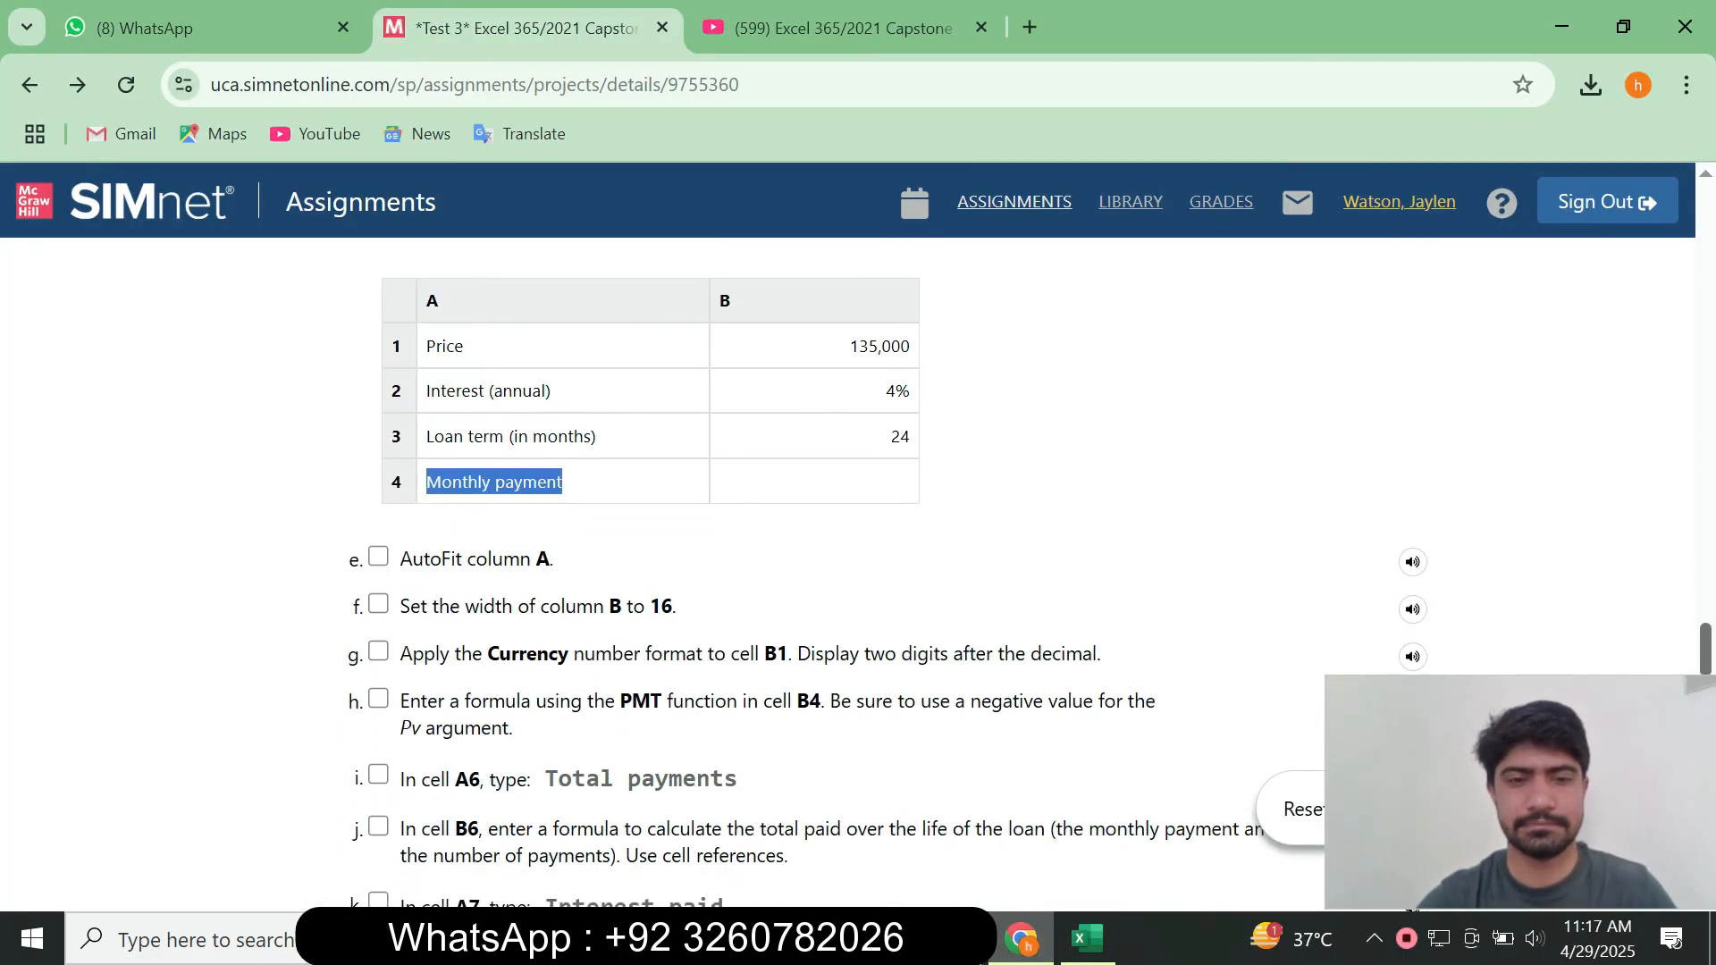
pyautogui.scroll(-5, 890, 572)
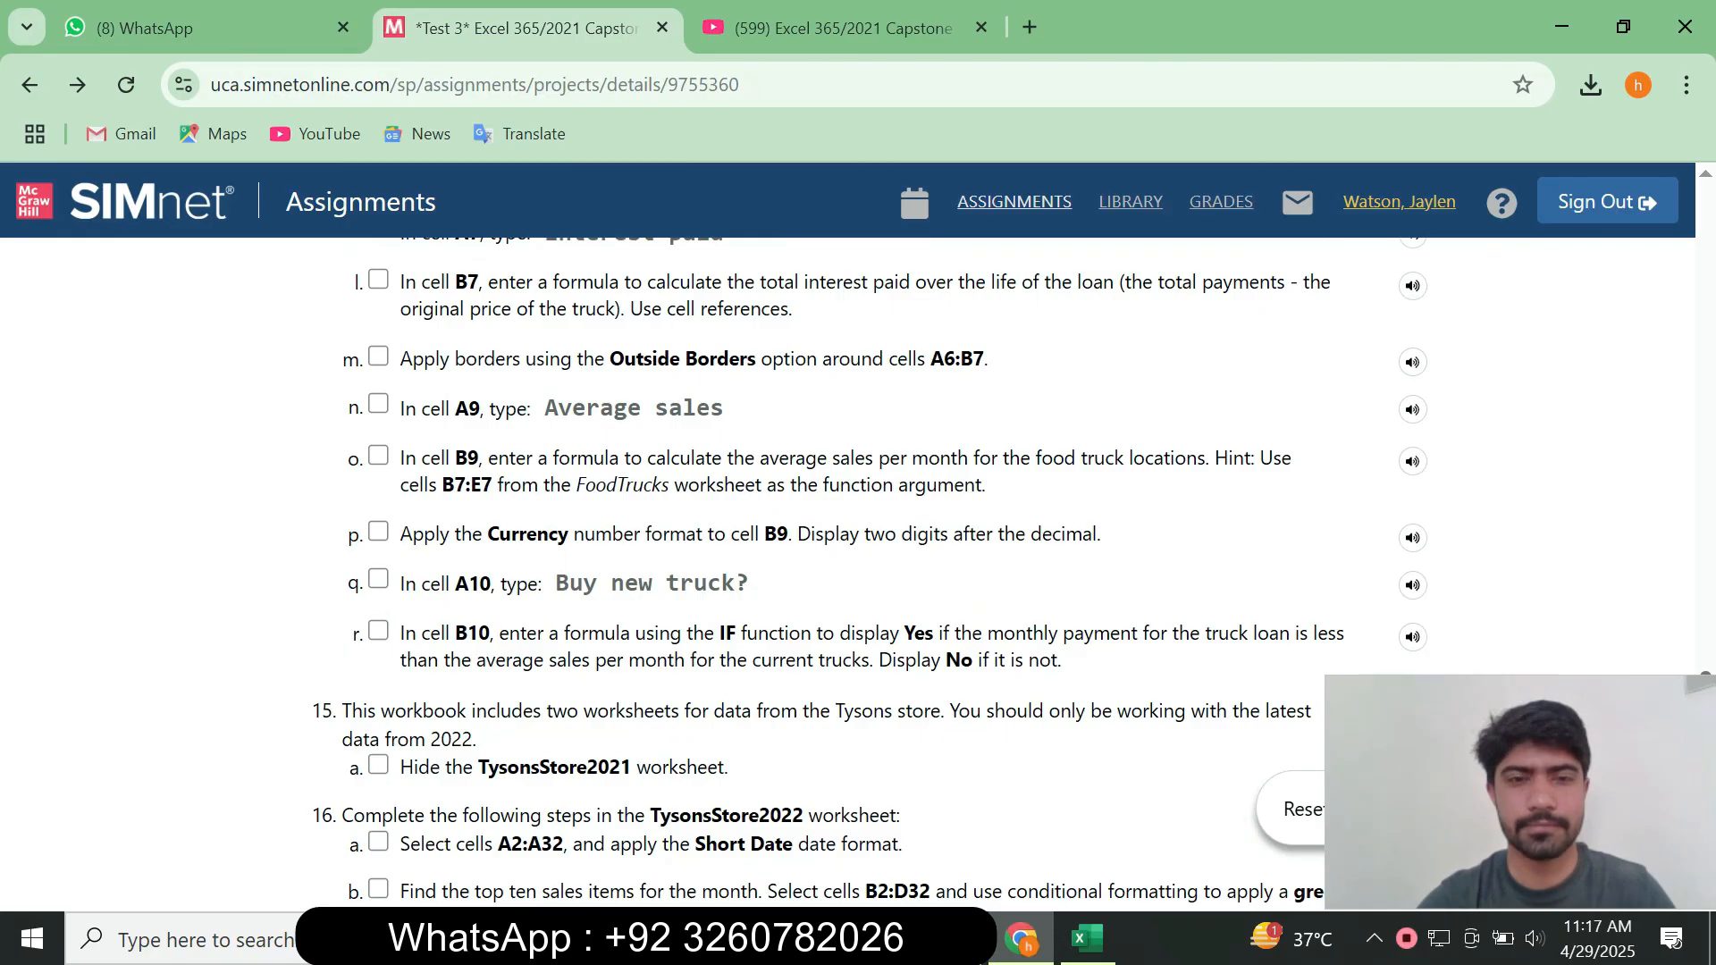
pyautogui.scroll(8, 889, 573)
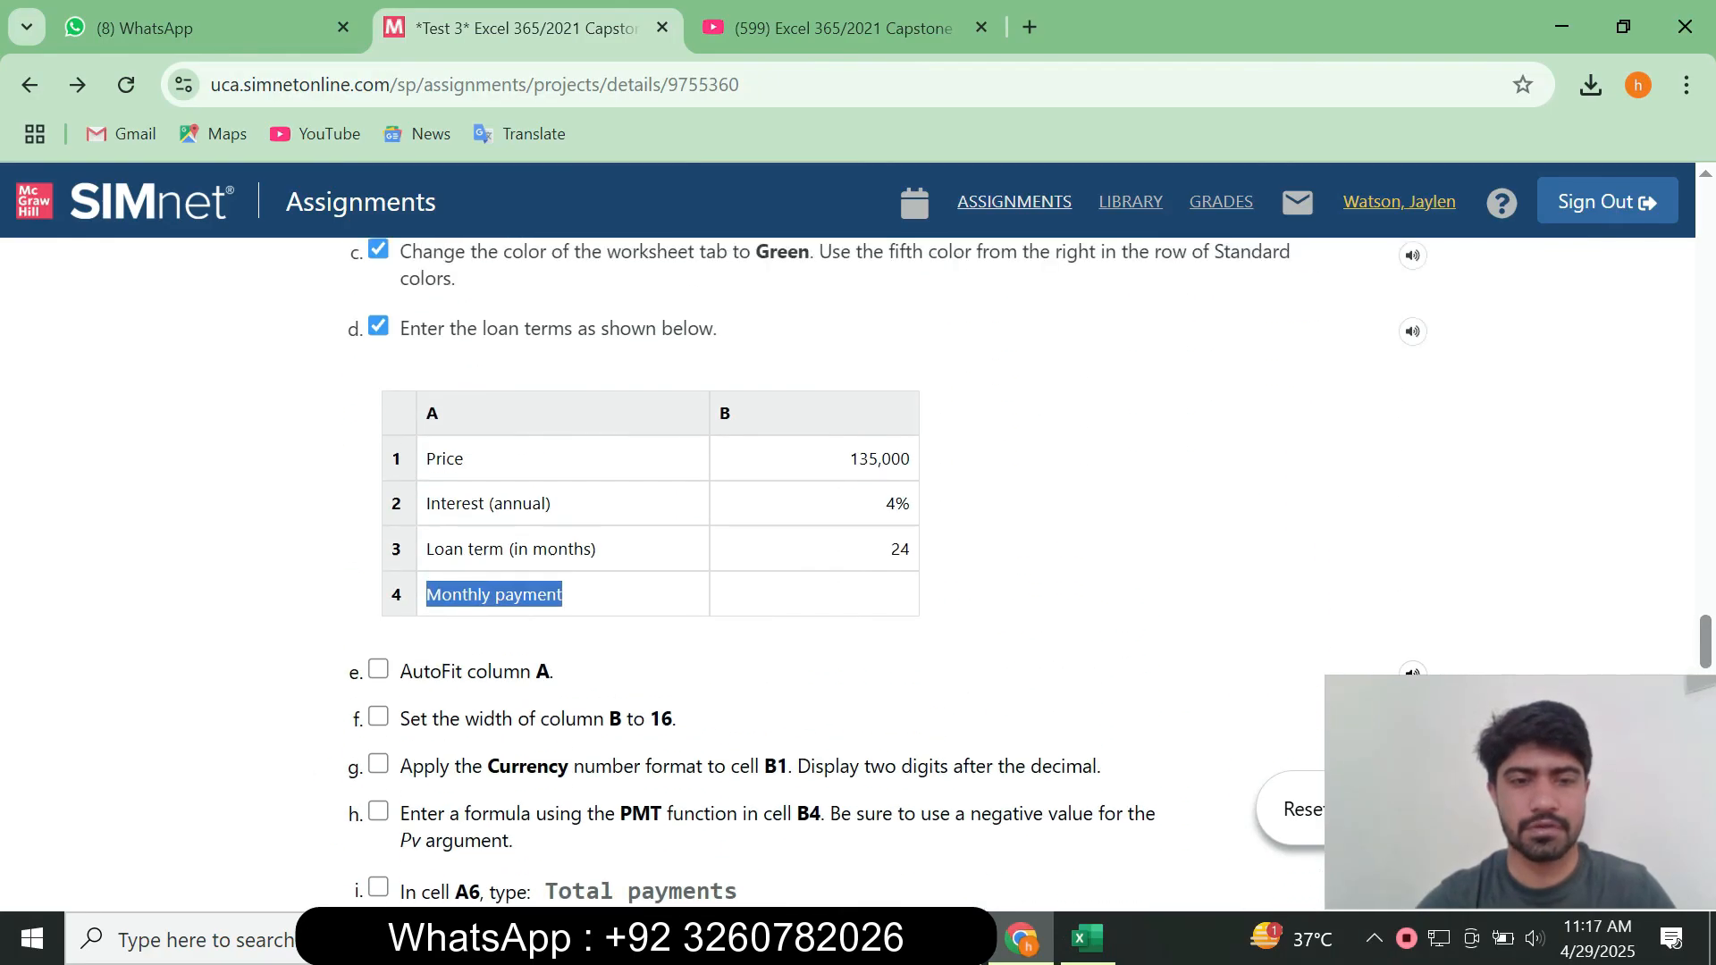
pyautogui.hotkey('alt', 'Tab')
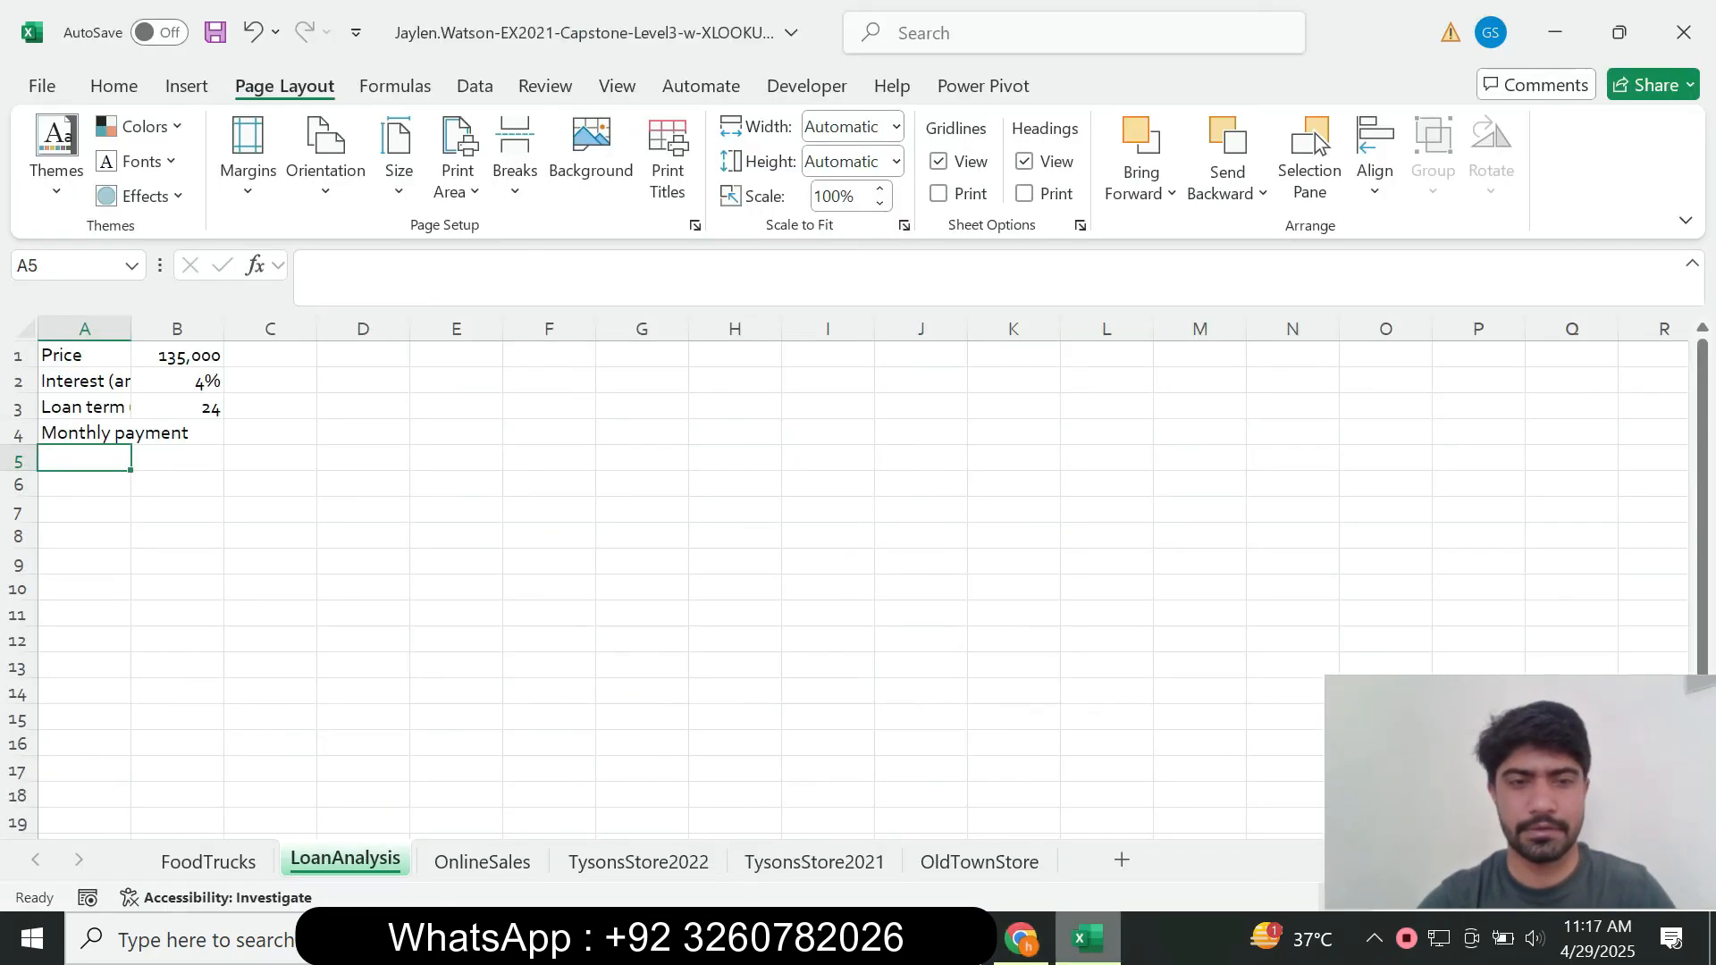
pyautogui.doubleClick(132, 329)
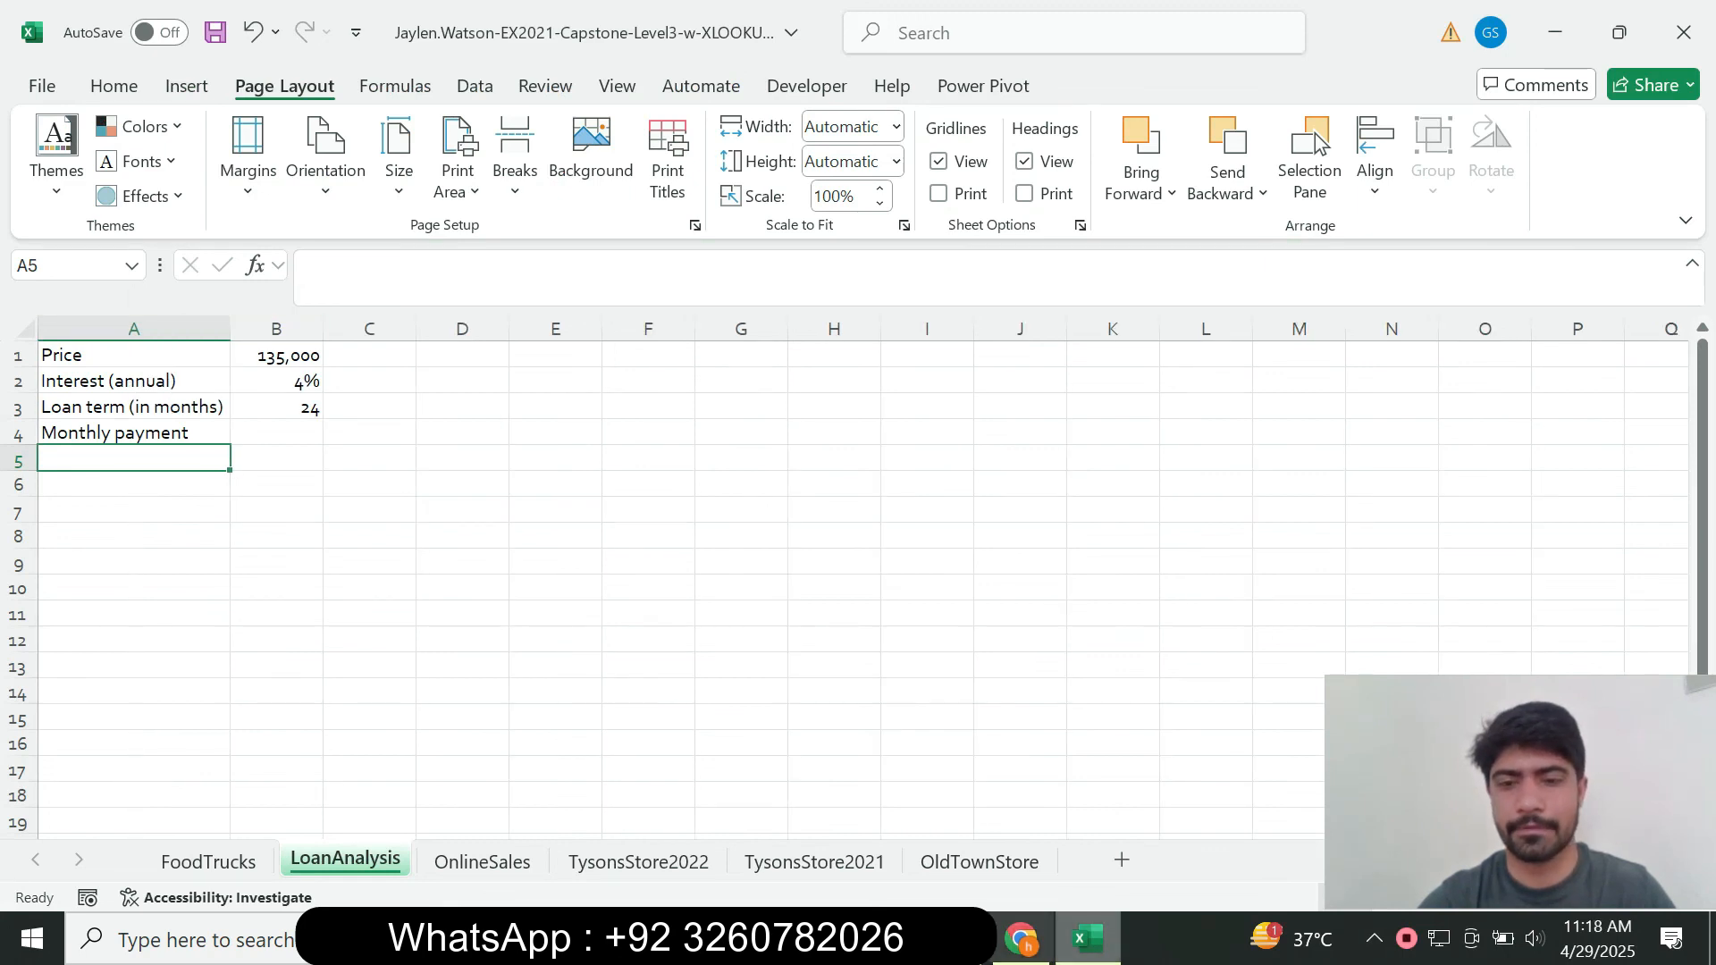
# Review the remaining SIMnet project instructions for the LoanAnalysis and TysonsStore worksheets, returning to the start of the assignment page.
pyautogui.hotkey('alt', 'Tab')
pyautogui.scroll(-8, 858, 572)
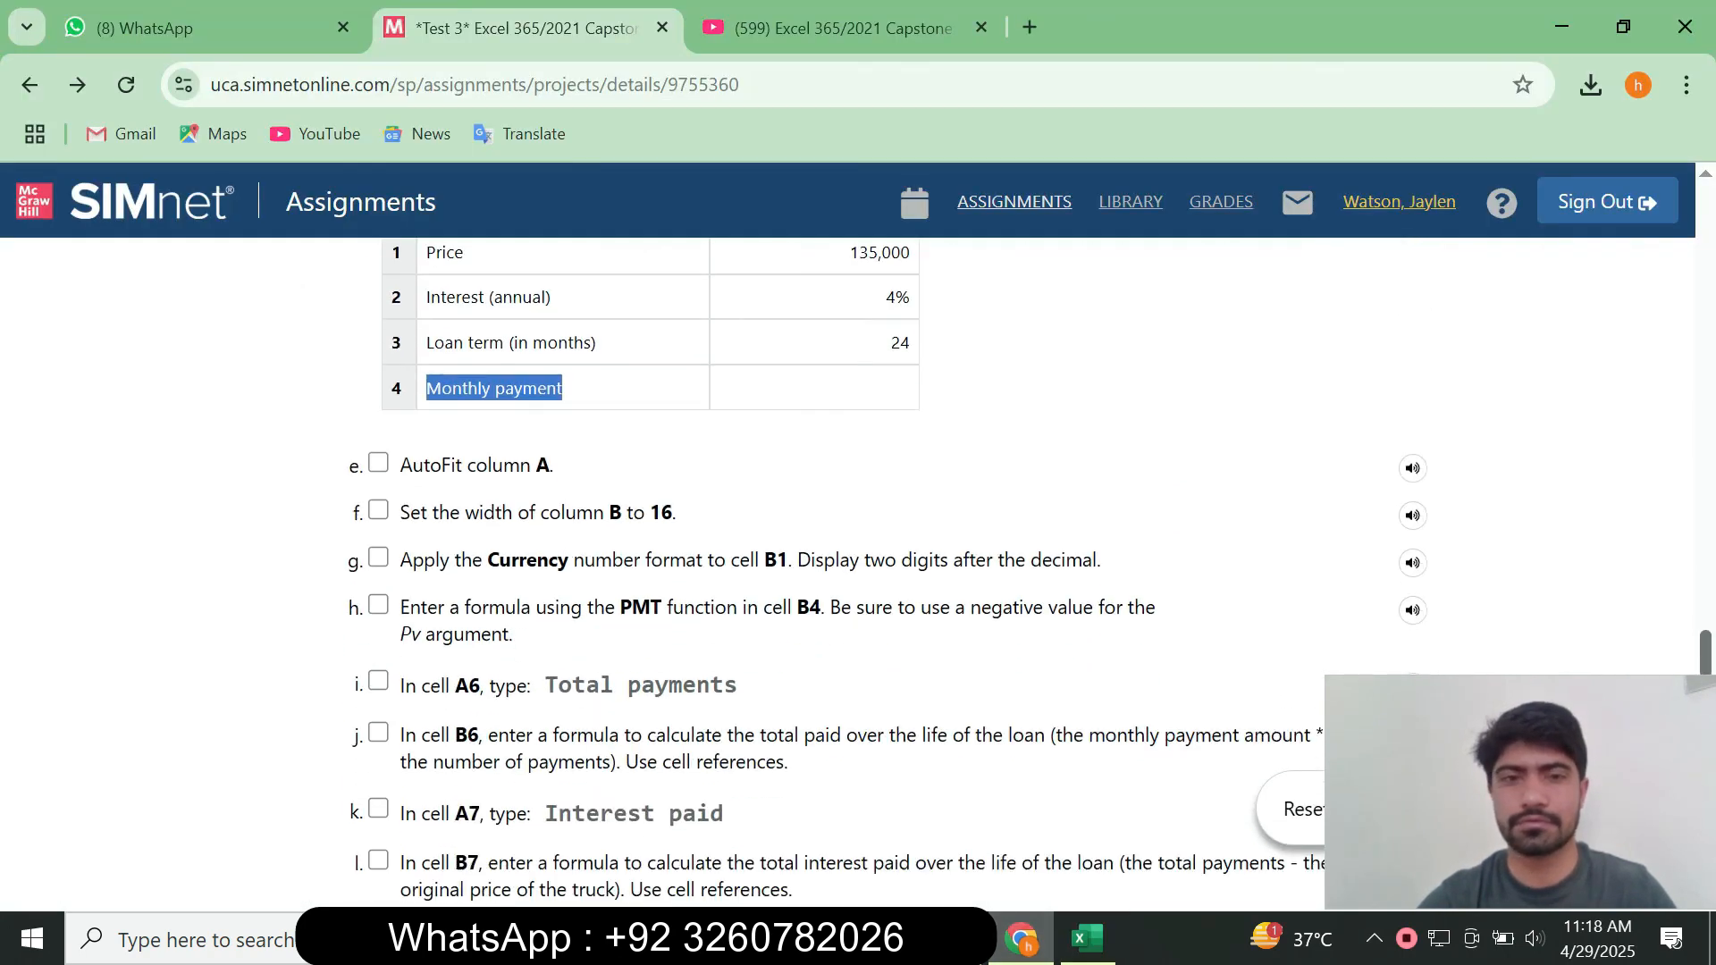
pyautogui.scroll(-4, 858, 572)
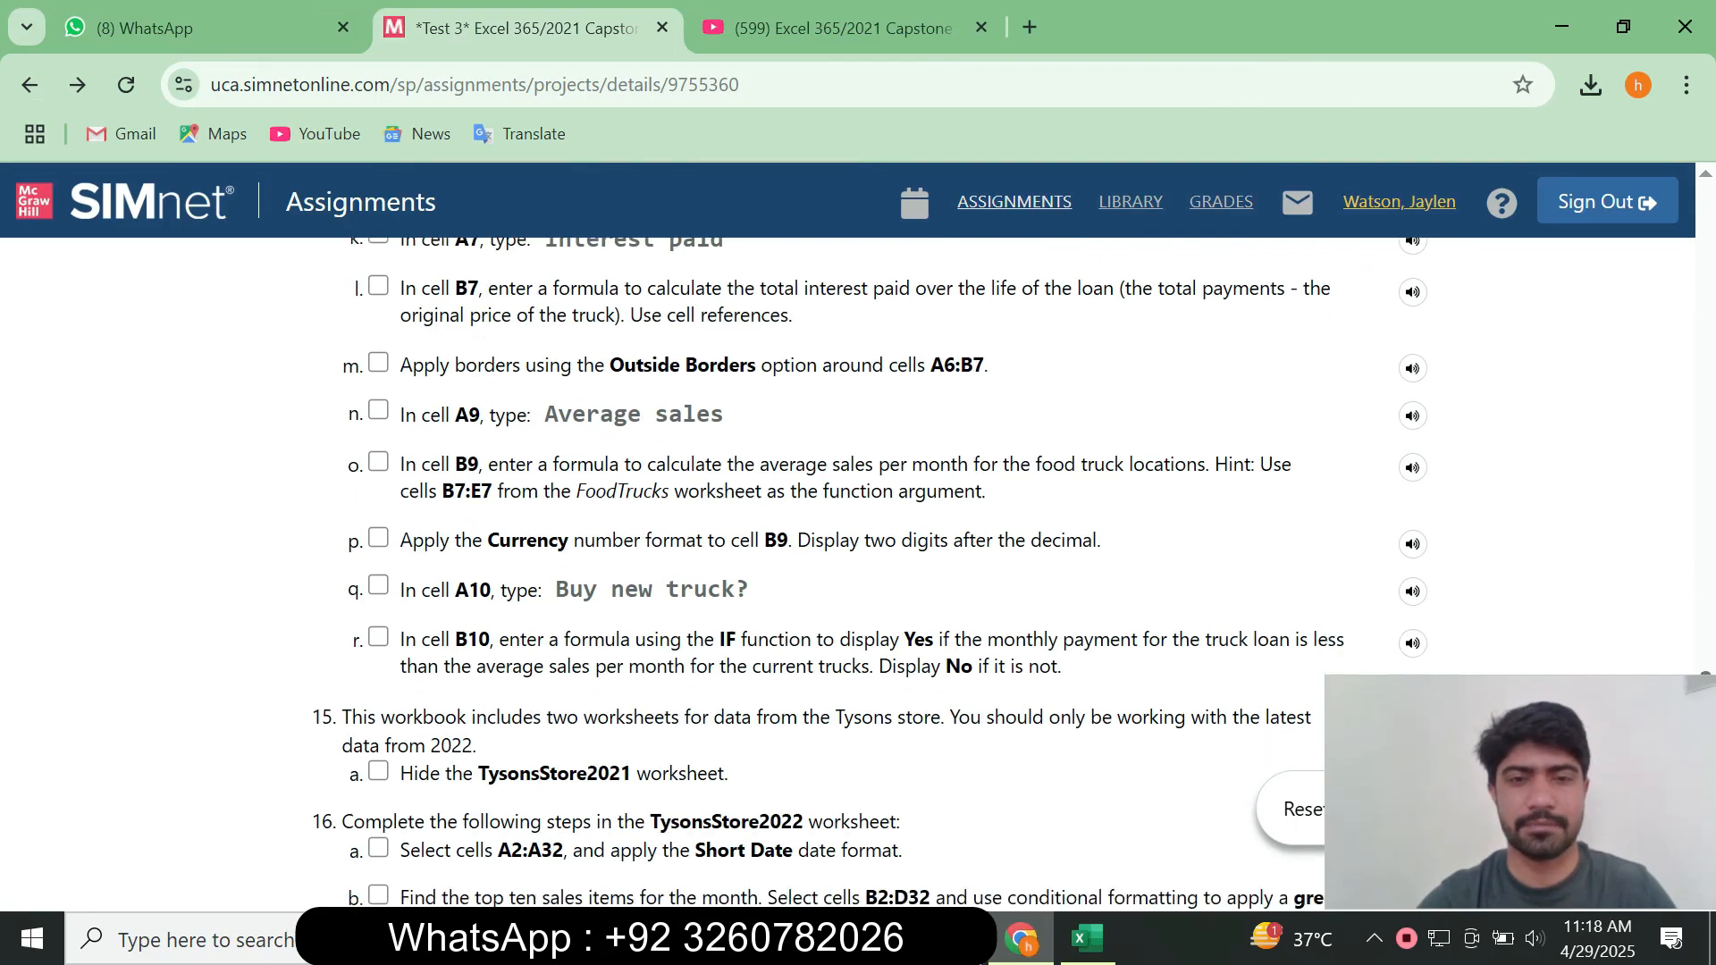
pyautogui.scroll(-4, 858, 572)
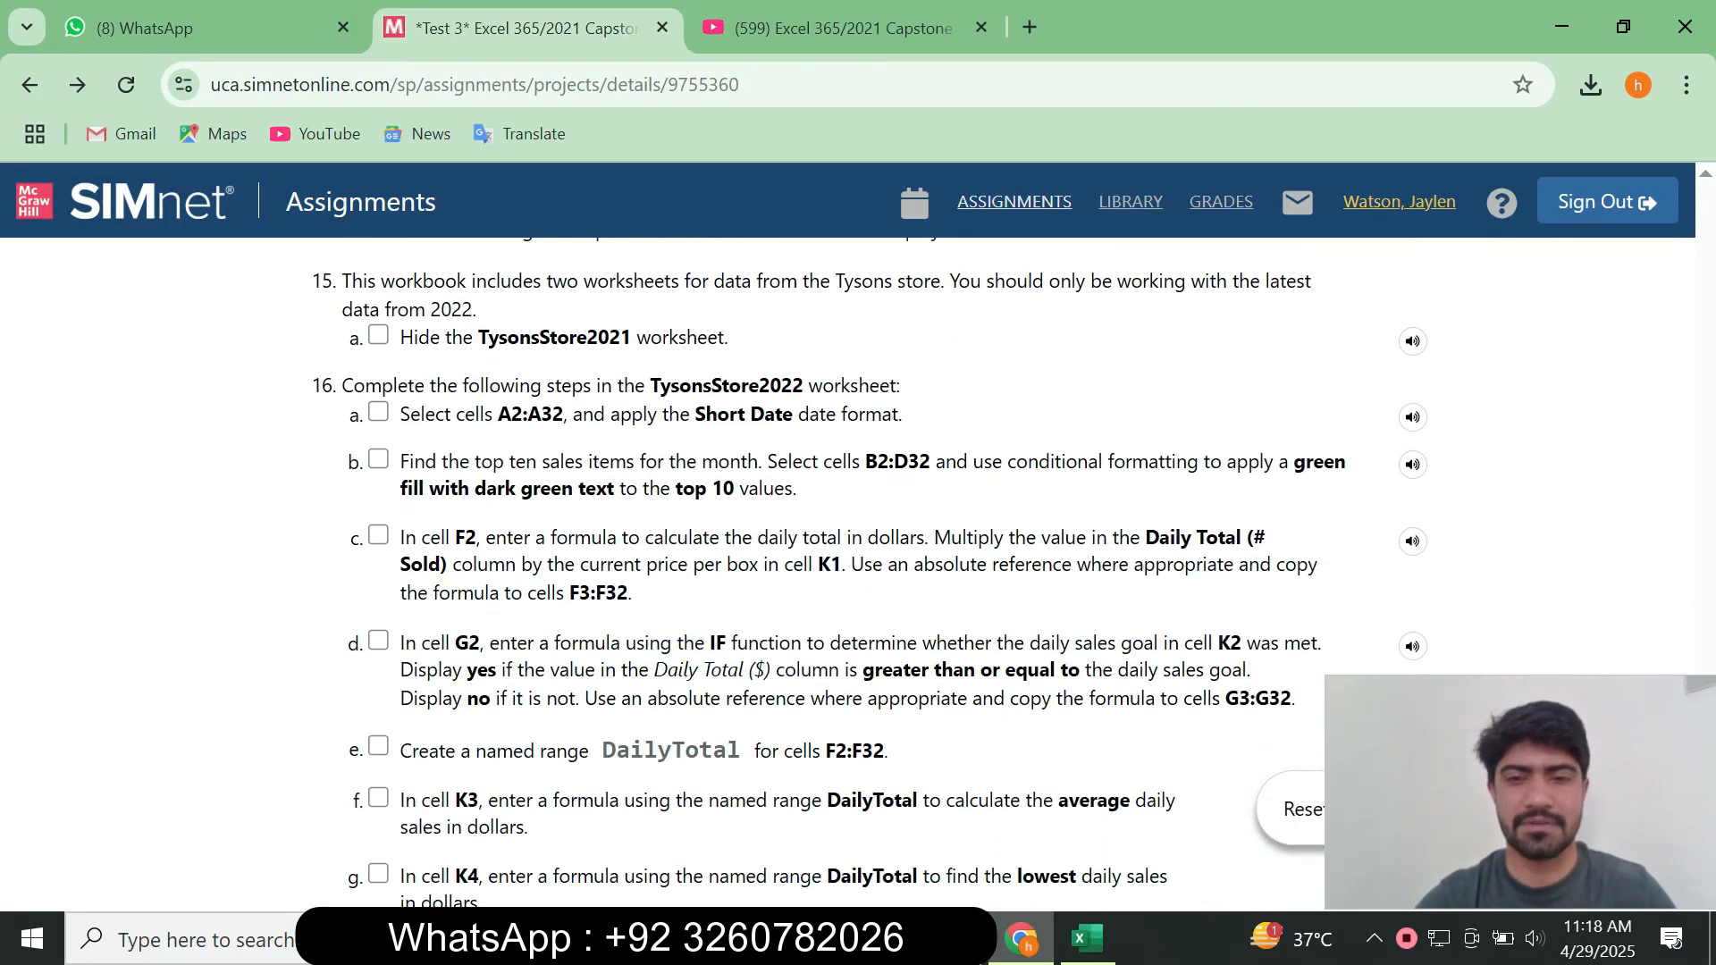
pyautogui.scroll(1, 858, 572)
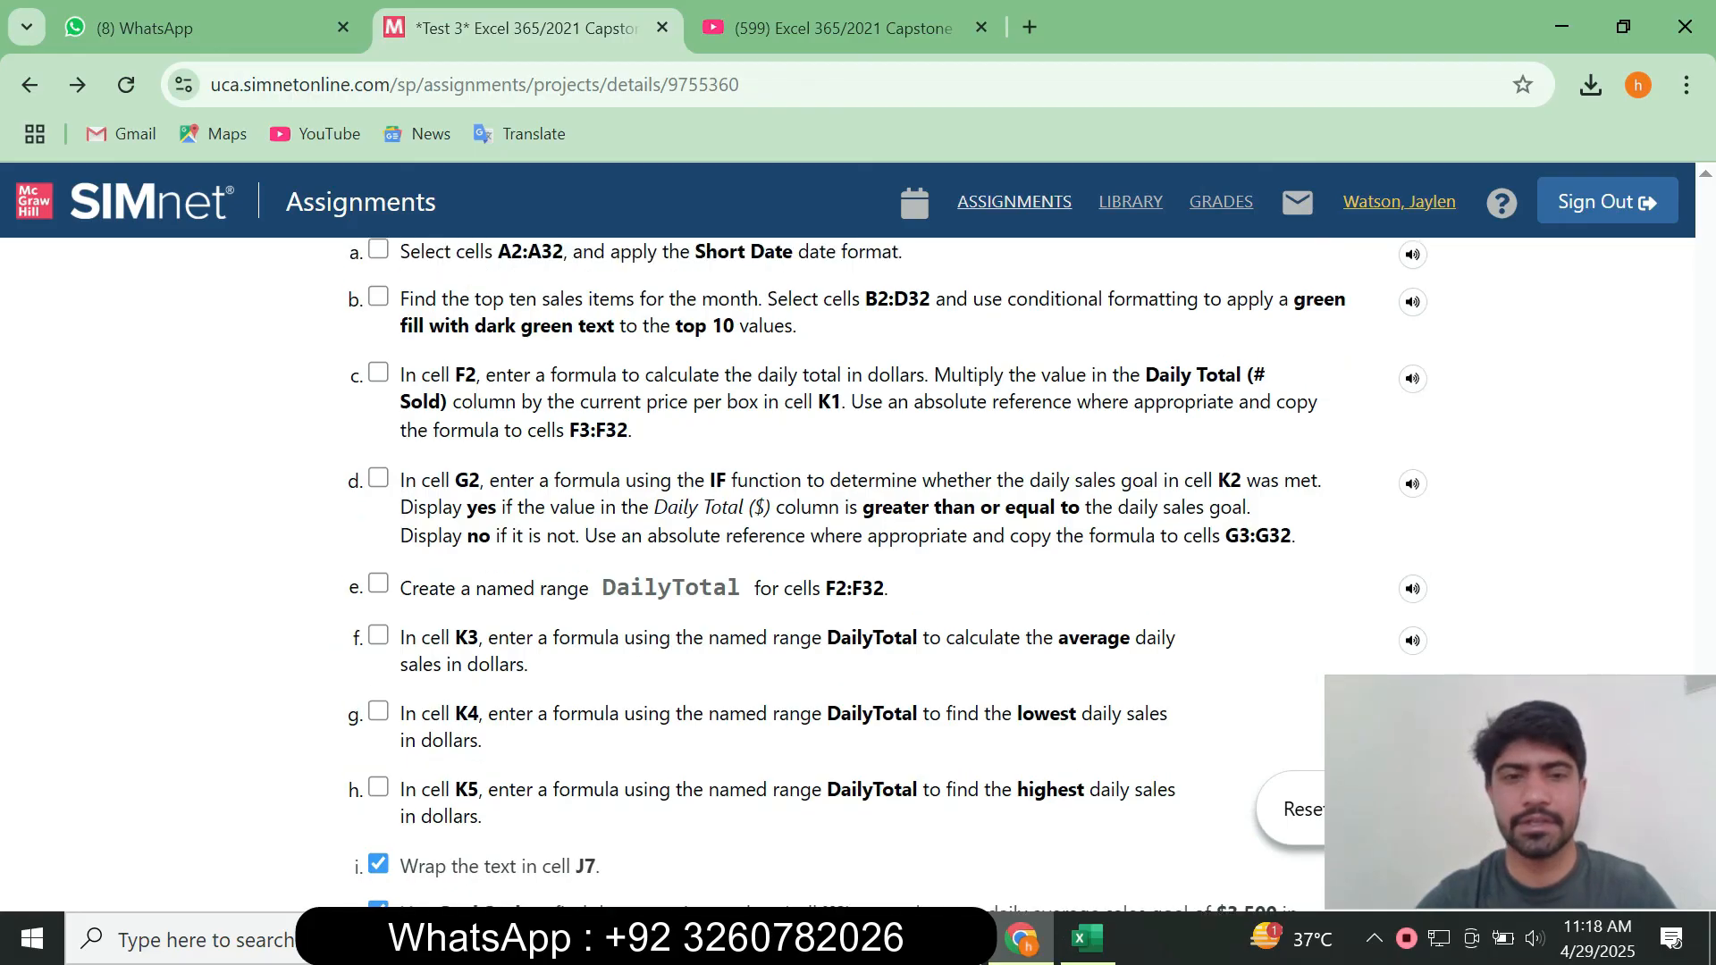
pyautogui.scroll(-1, 858, 572)
pyautogui.scroll(3, 858, 572)
pyautogui.scroll(-2, 858, 572)
pyautogui.scroll(7, 858, 572)
pyautogui.scroll(20, 858, 572)
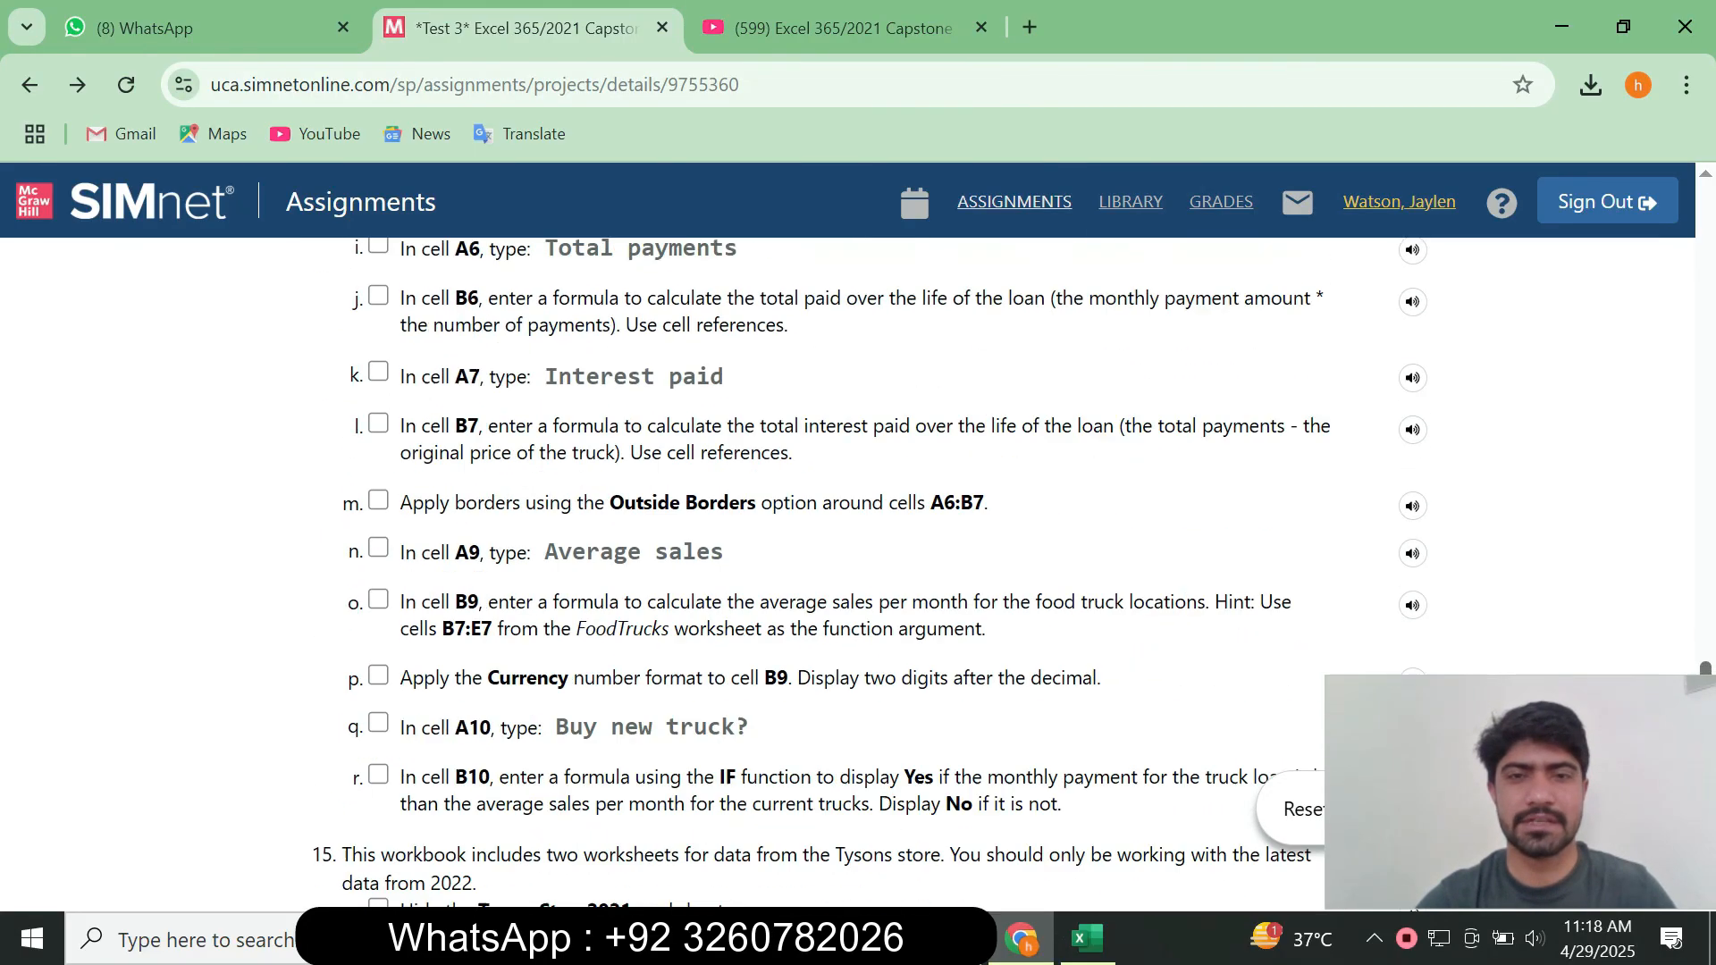
pyautogui.scroll(15, 858, 572)
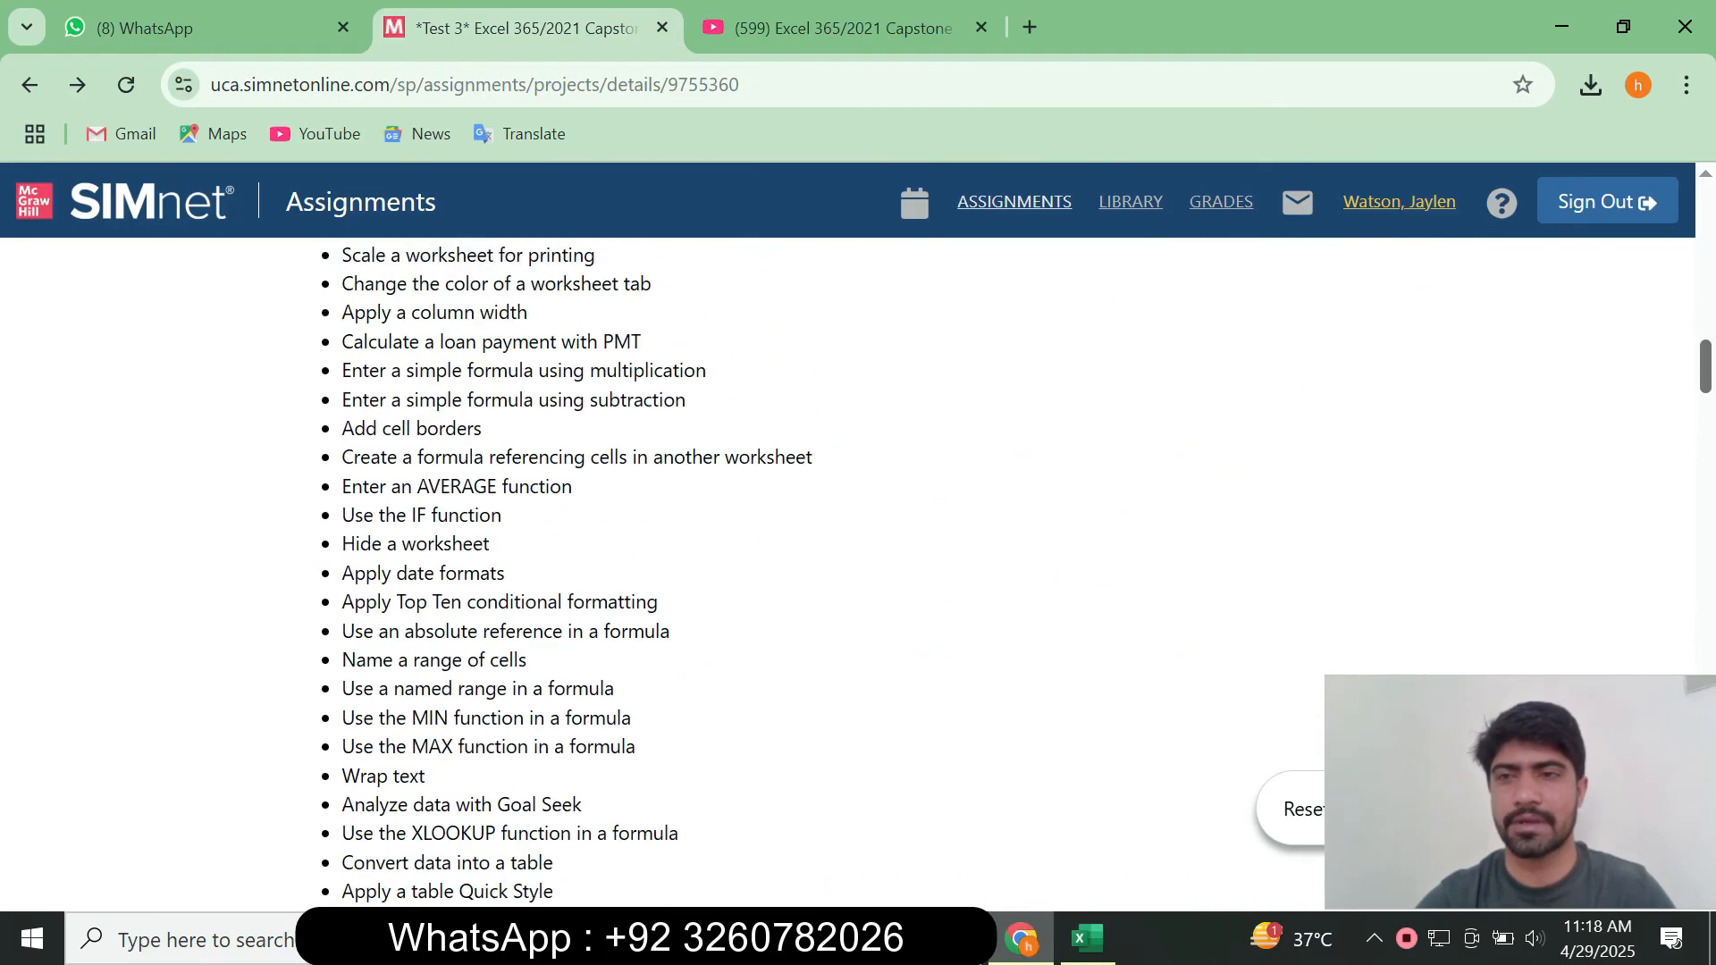
pyautogui.scroll(2, 858, 572)
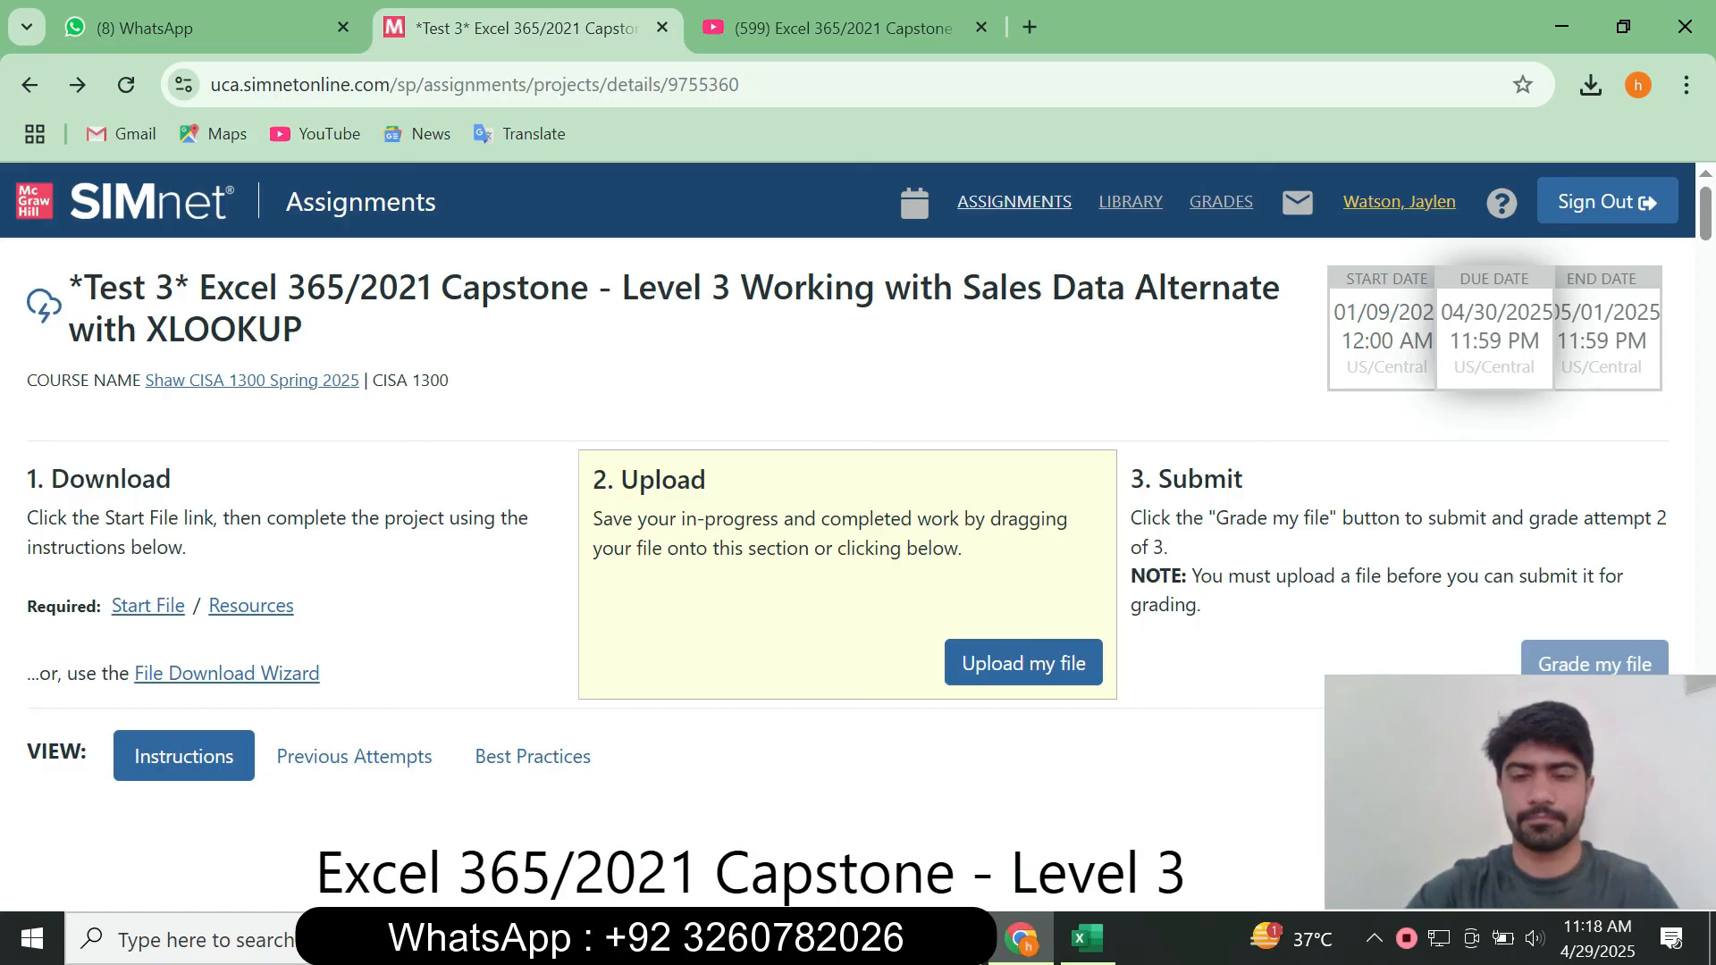
# Switch to the Excel workbook and review the PivotTable, PivotData and OnlineSales sheets.
pyautogui.hotkey('alt', 'Tab')
pyautogui.click(973, 665)
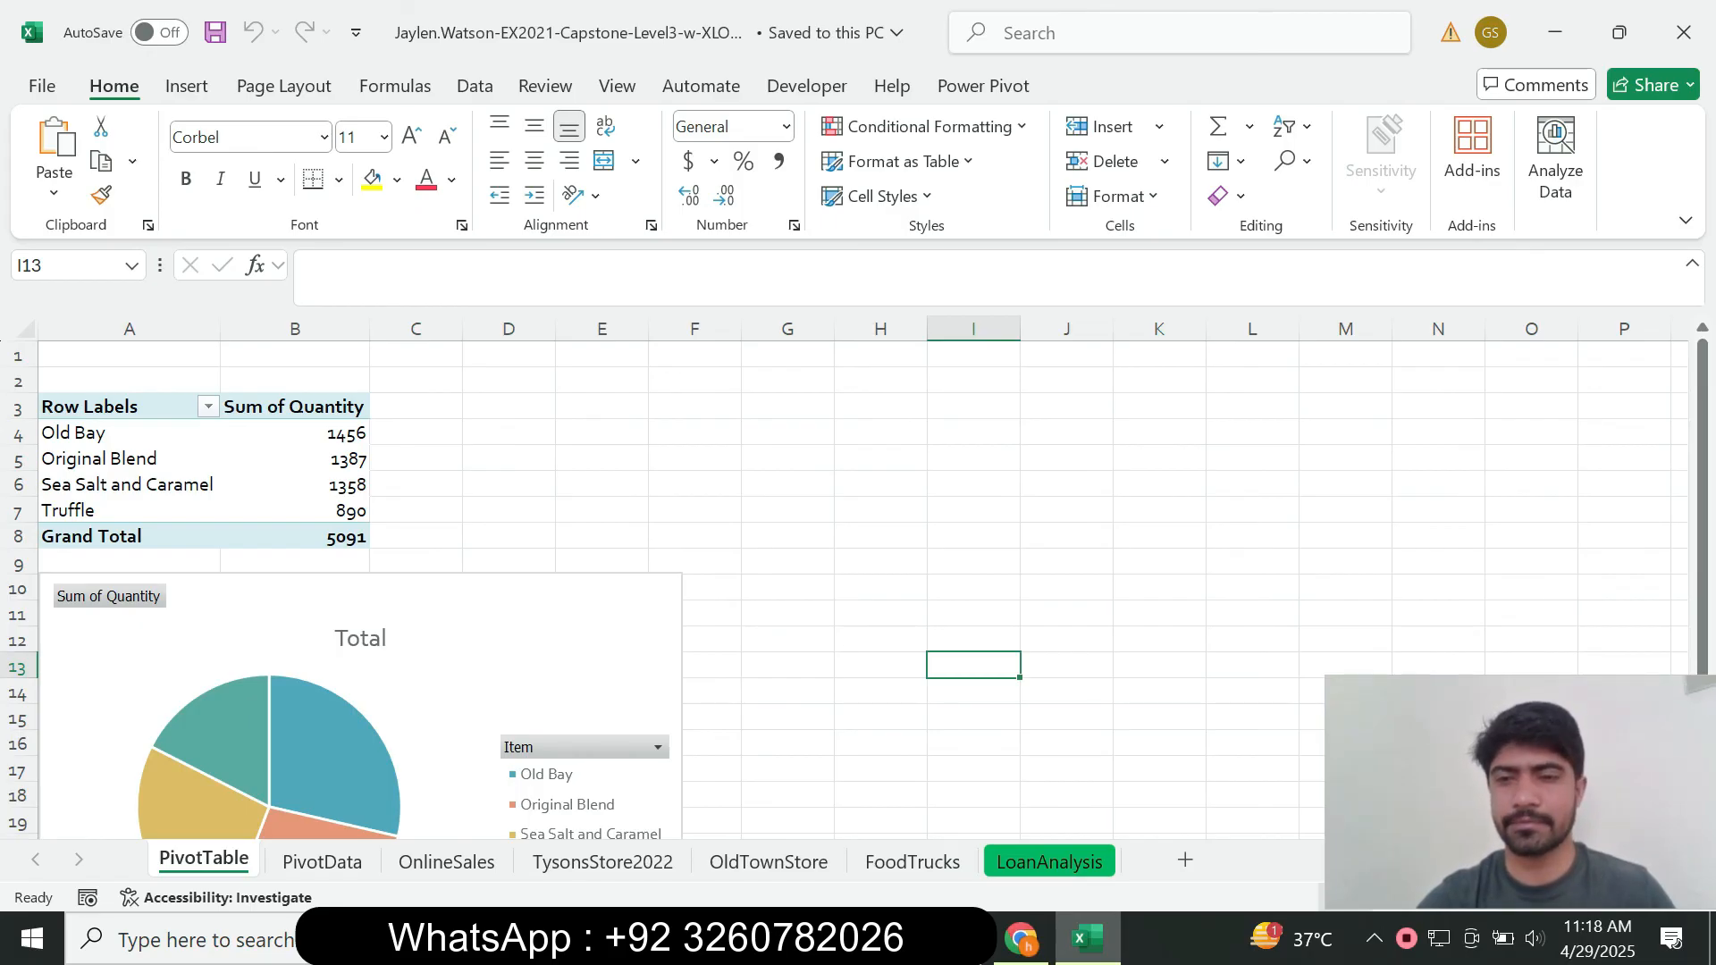
pyautogui.moveTo(1531, 791); pyautogui.dragTo(1482, 683)
pyautogui.click(295, 459)
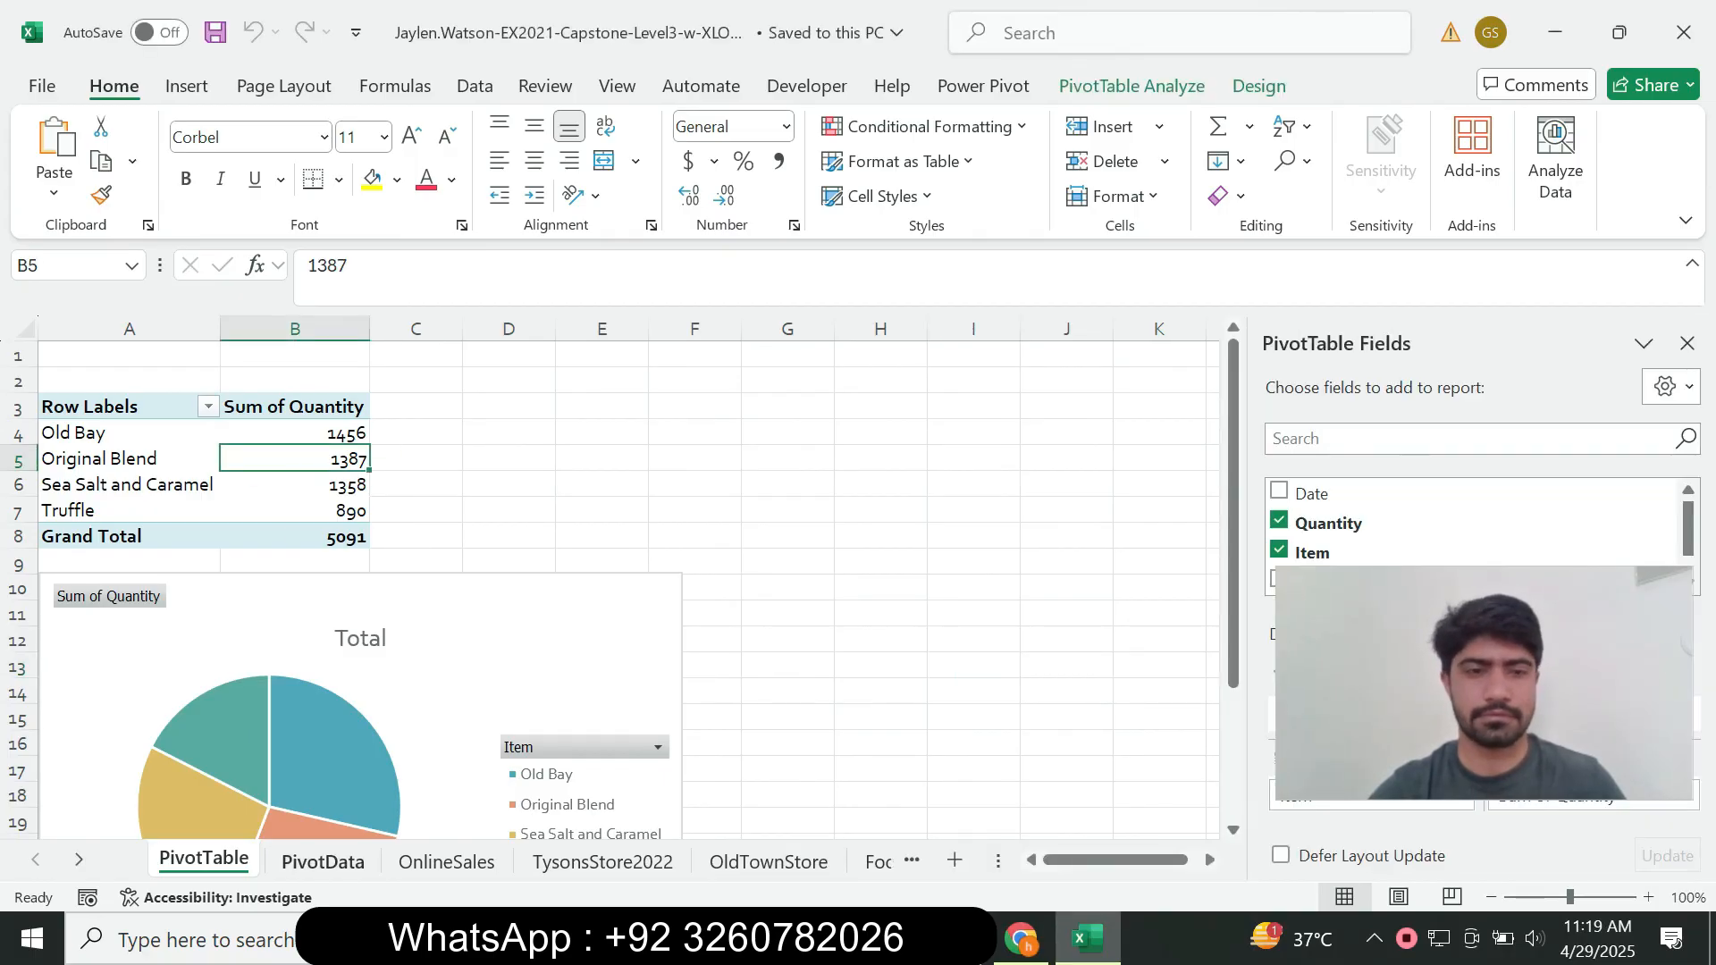
pyautogui.click(322, 862)
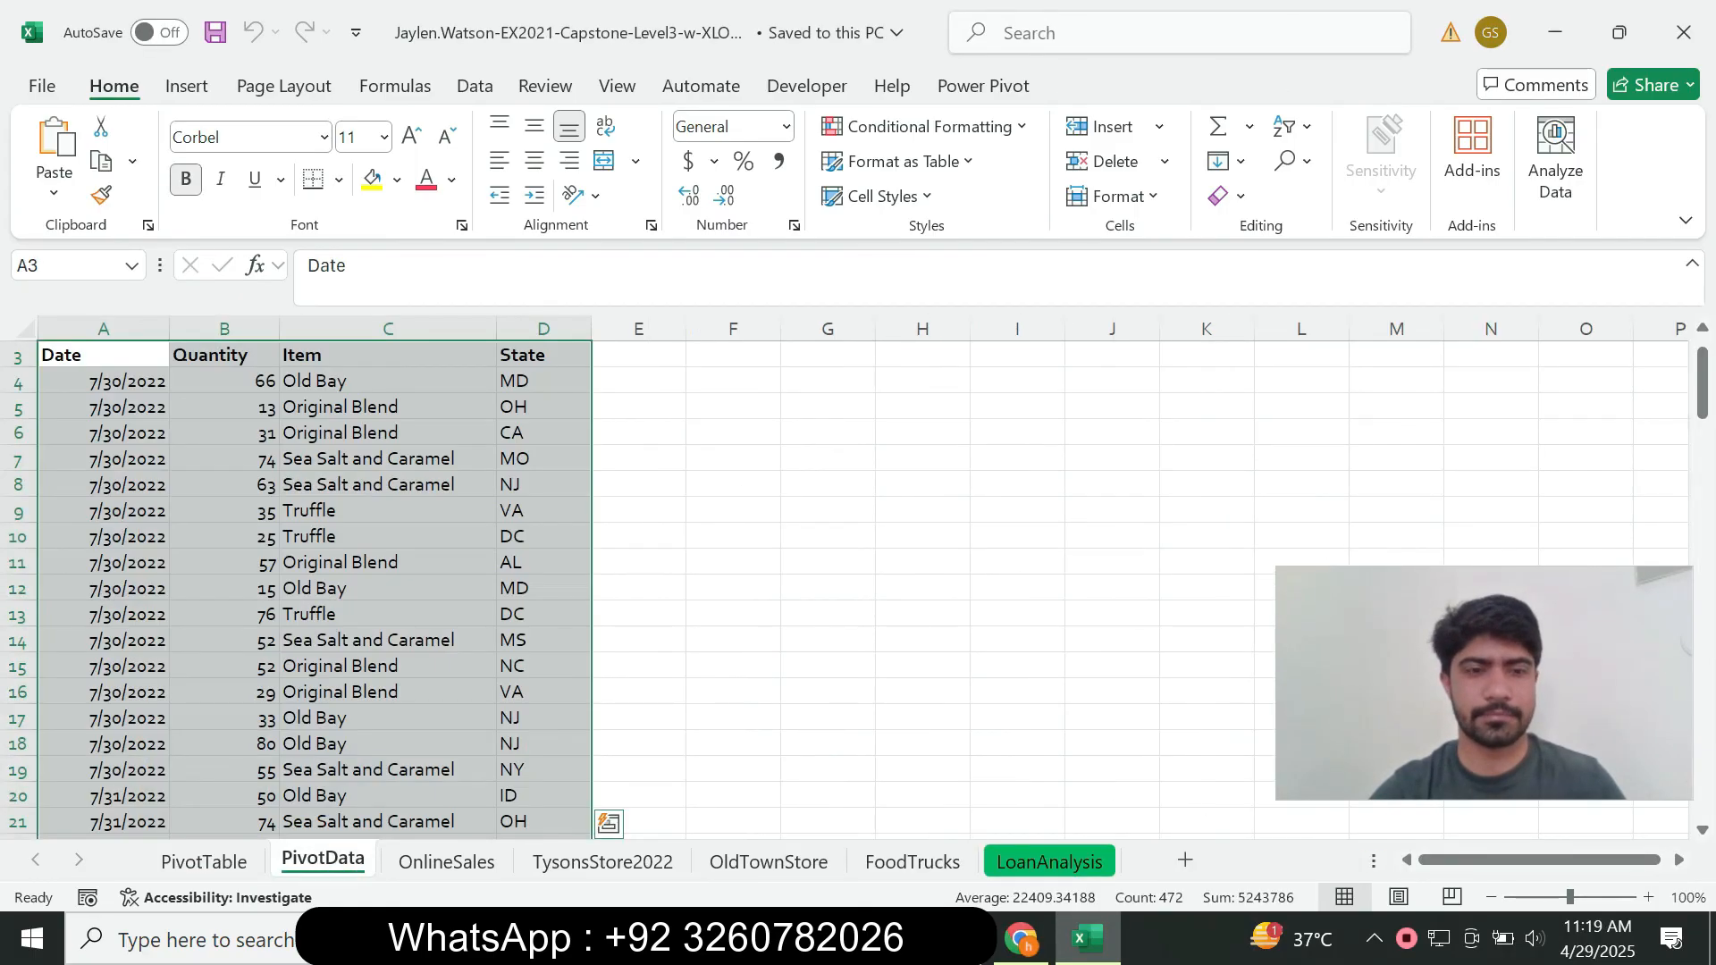
pyautogui.moveTo(1703, 384)
pyautogui.mouseDown()
pyautogui.moveTo(1703, 500)
pyautogui.moveTo(1702, 366)
pyautogui.mouseUp()
pyautogui.click(447, 862)
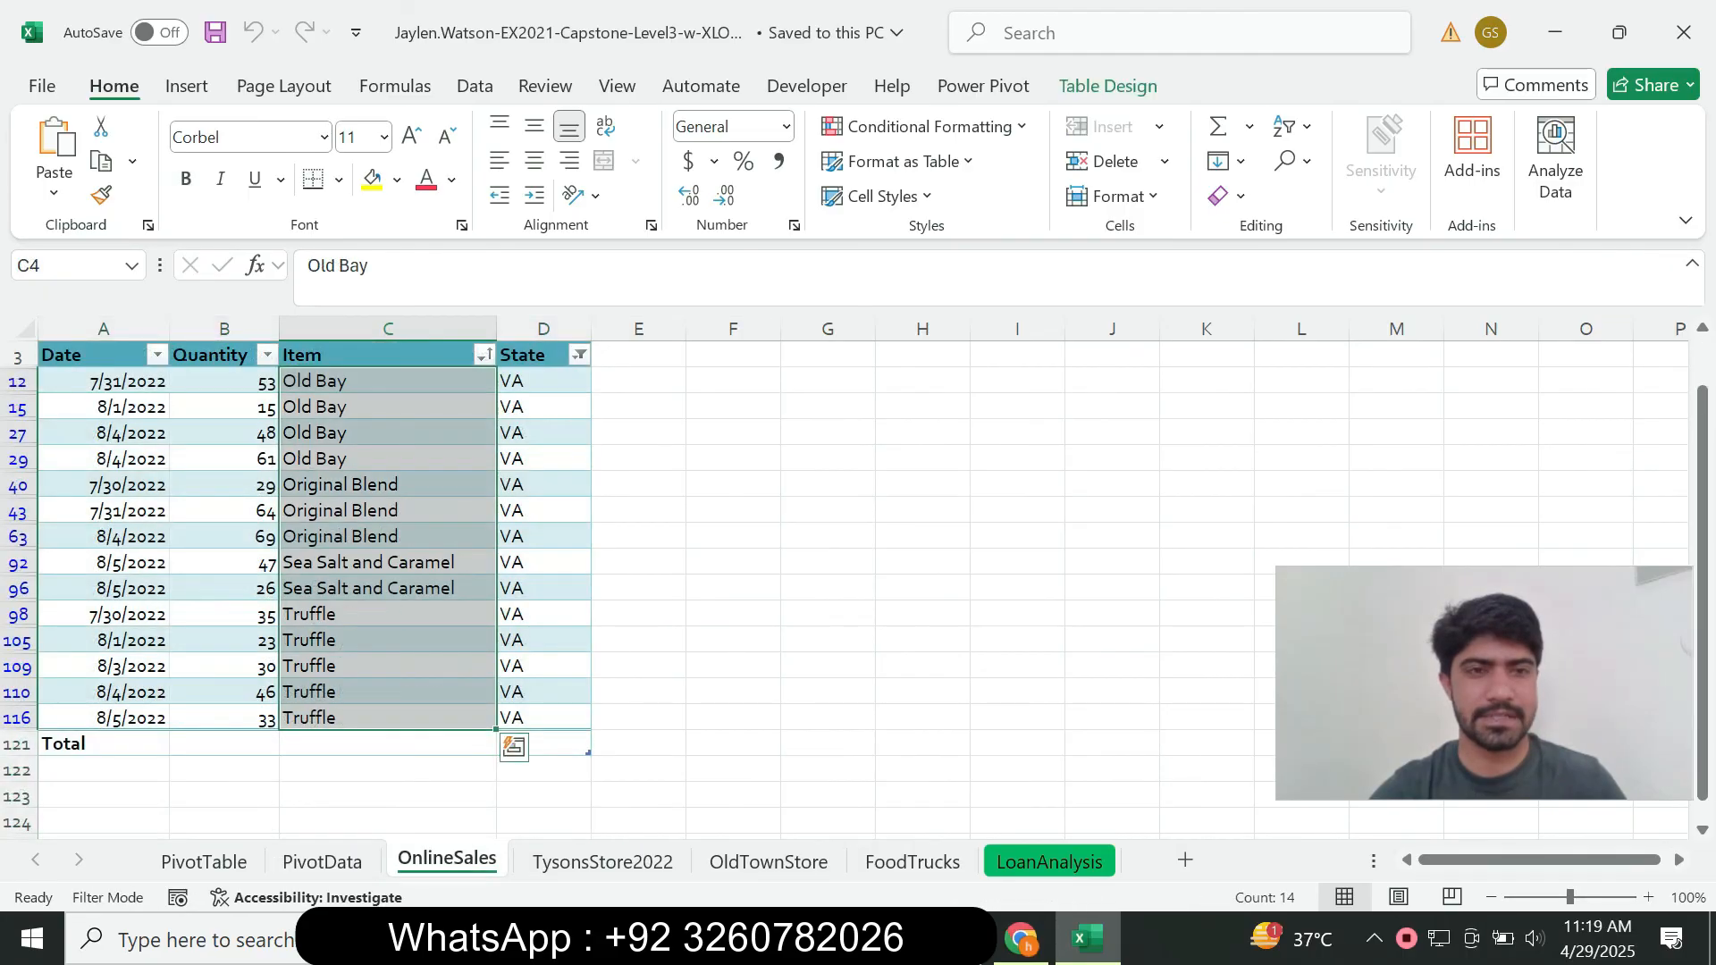
pyautogui.click(388, 562)
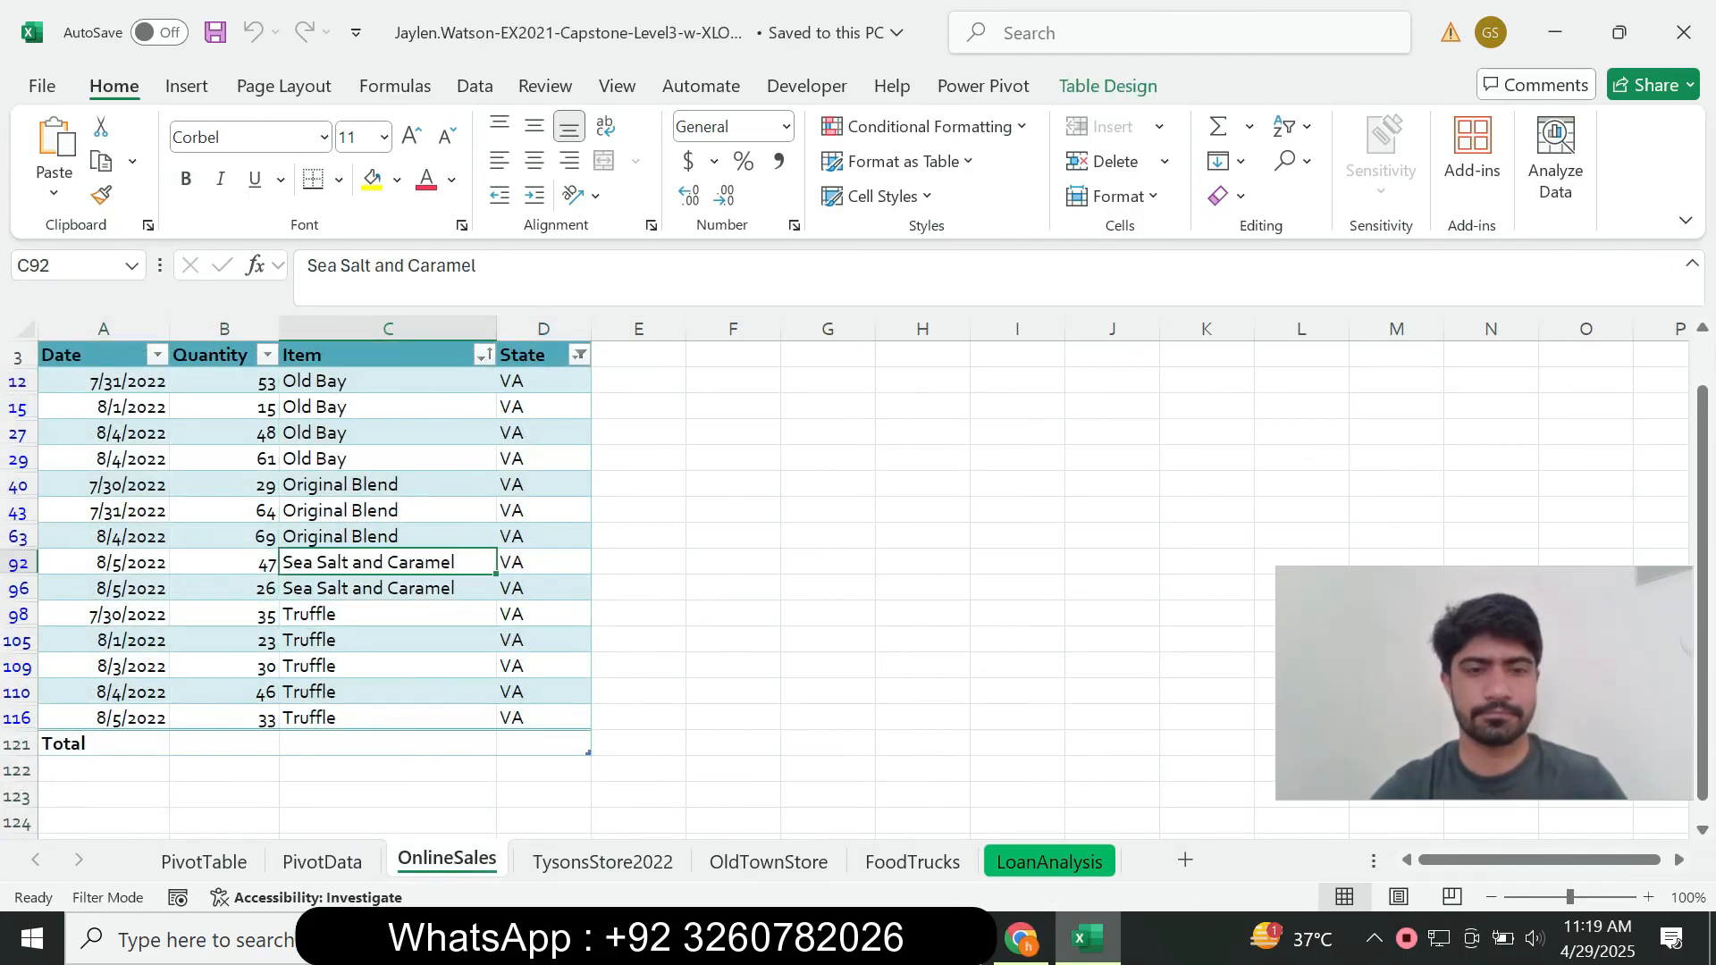
# Review the TysonsStore2022, OldTownStore and FoodTrucks sheets, checking the Daily Total ($) formula in cell F2 of TysonsStore2022.
pyautogui.click(602, 861)
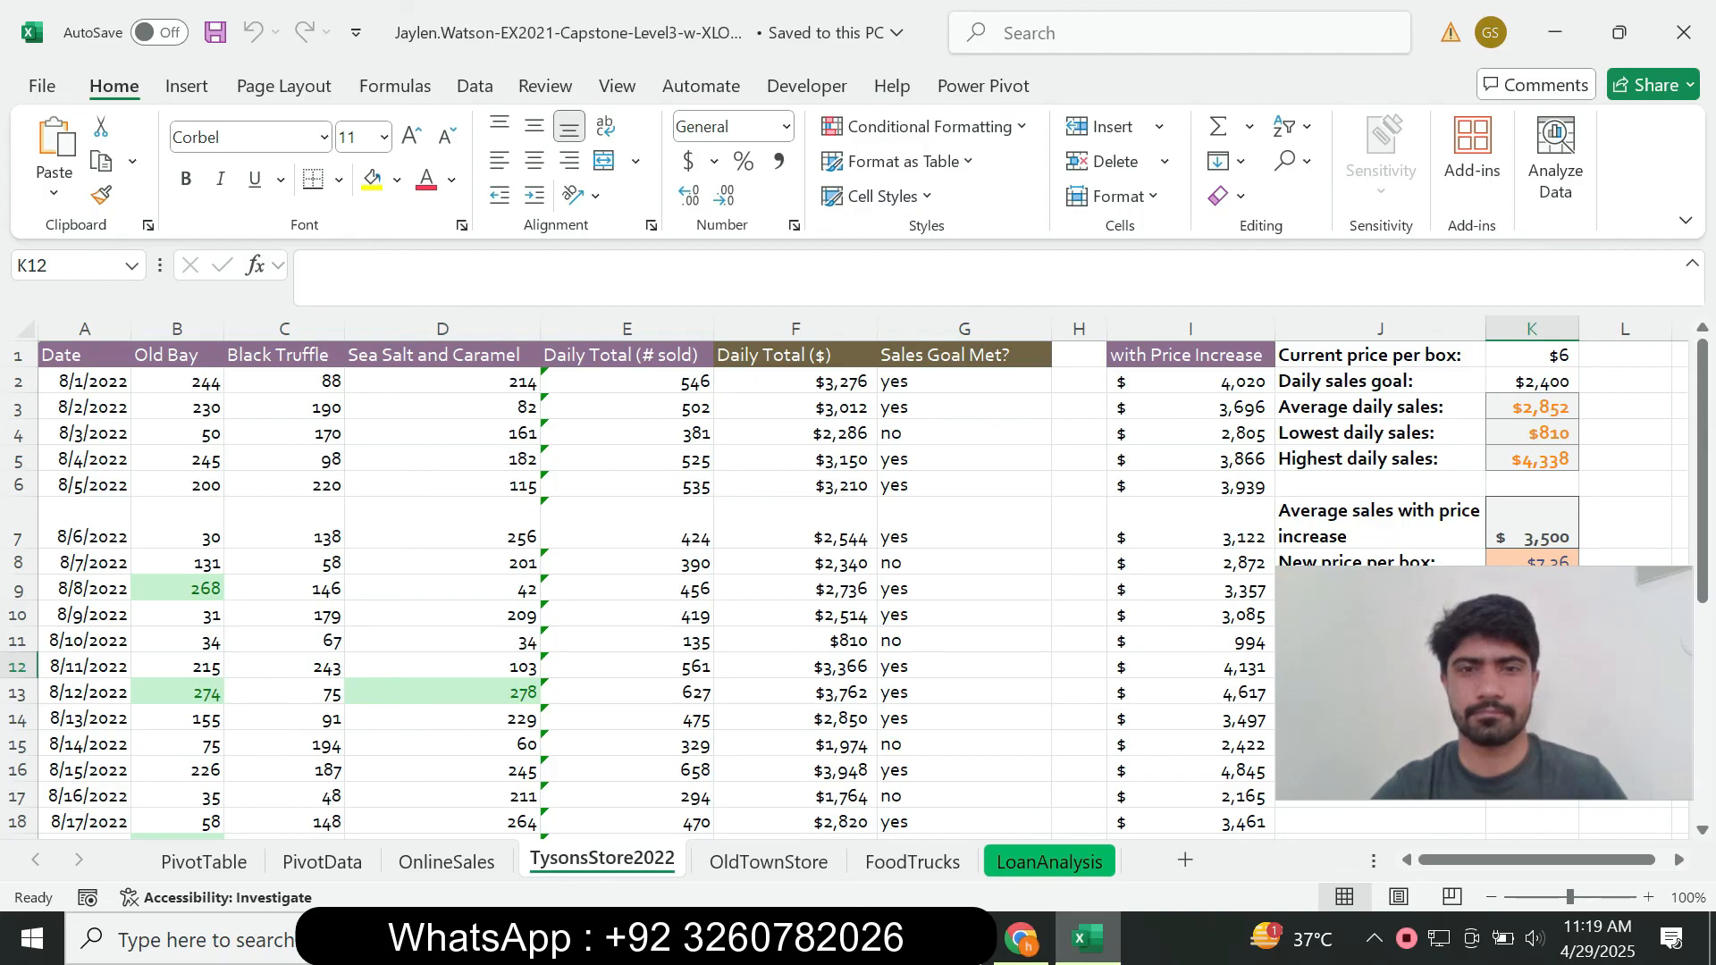
pyautogui.click(794, 381)
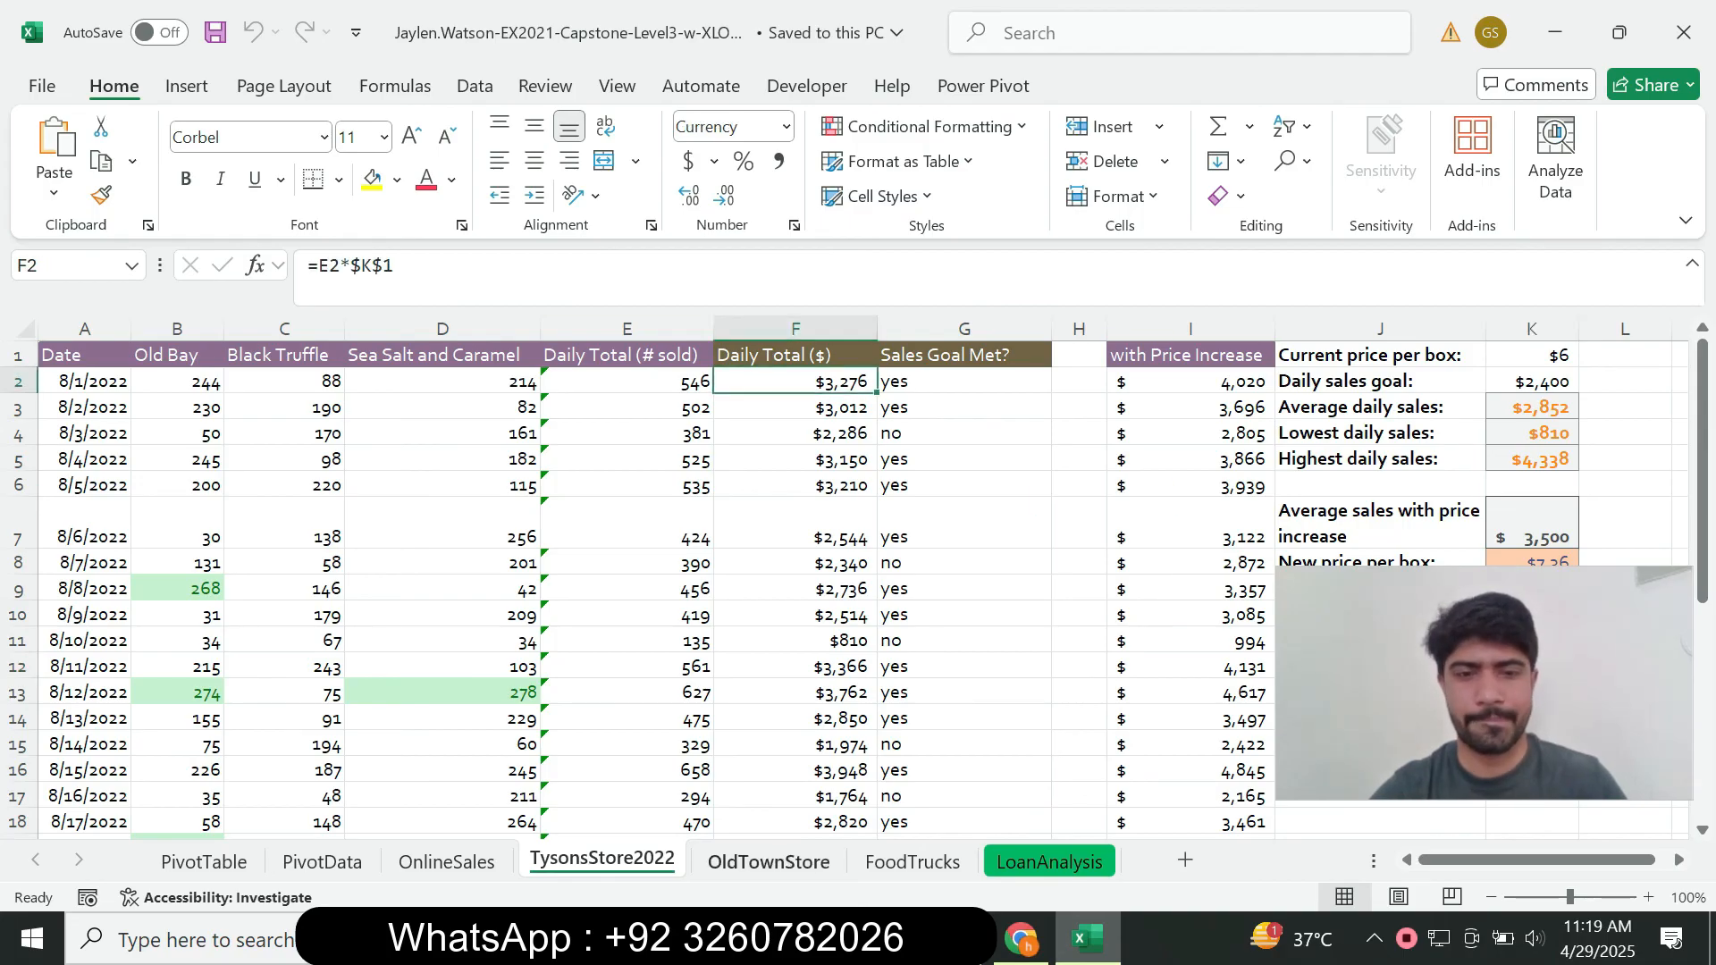
pyautogui.click(768, 861)
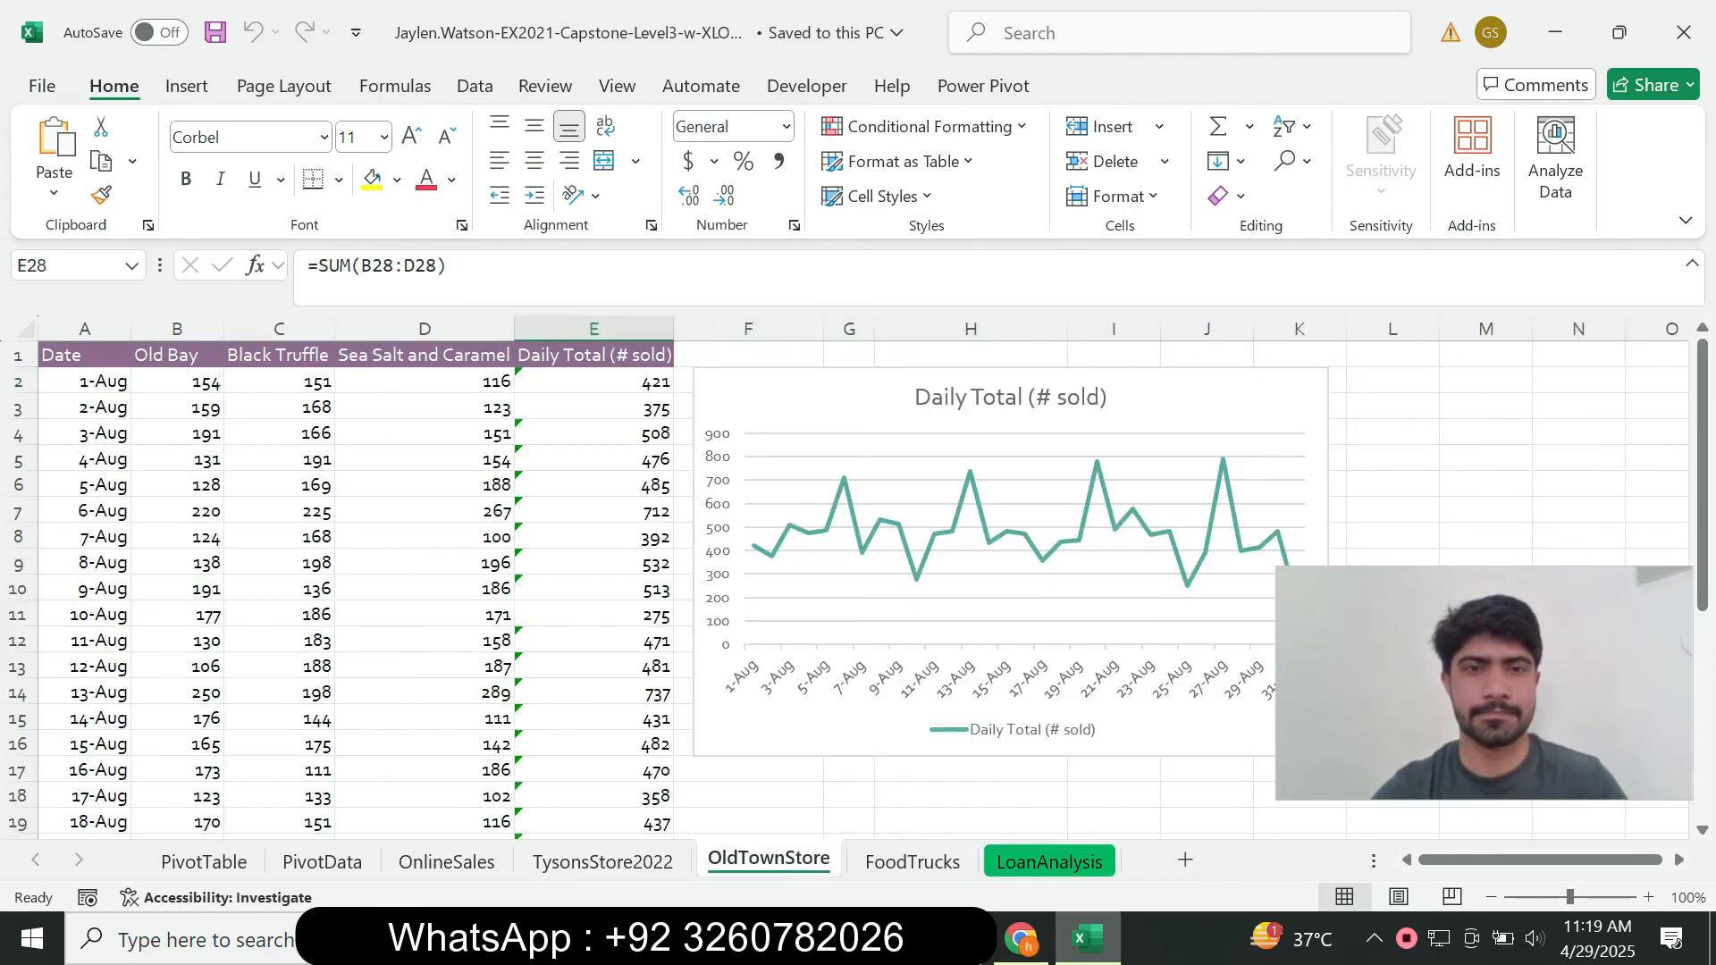
pyautogui.click(913, 861)
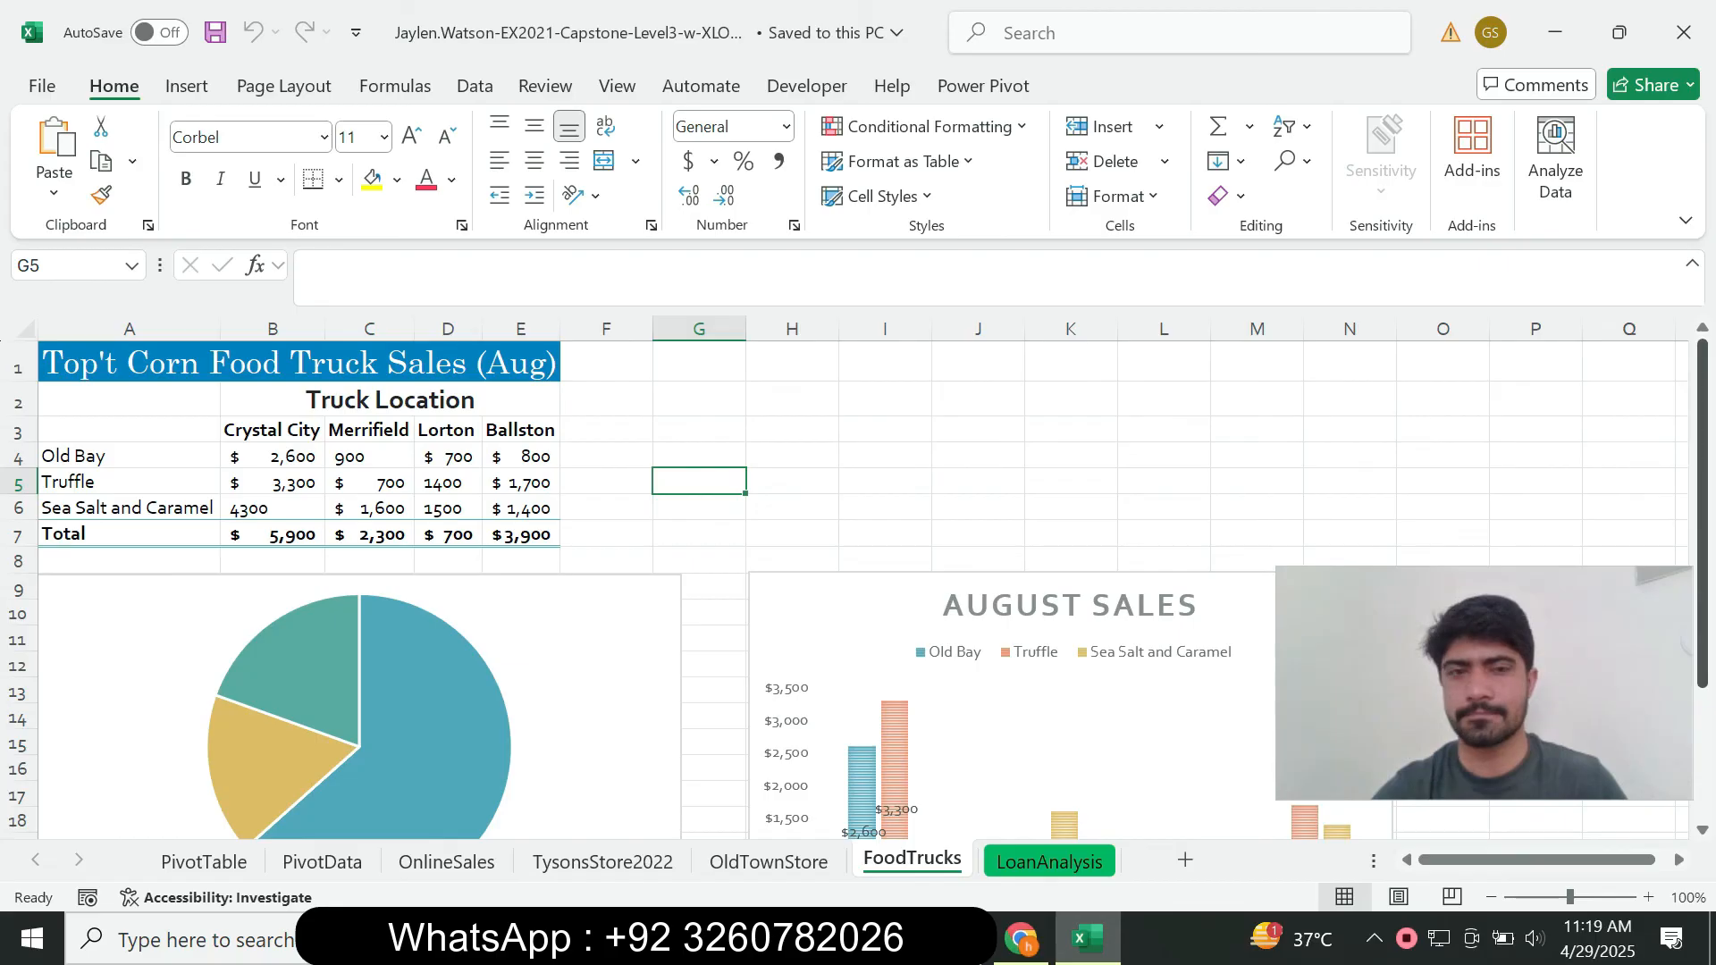
pyautogui.scroll(-2, 858, 590)
pyautogui.scroll(2, 858, 589)
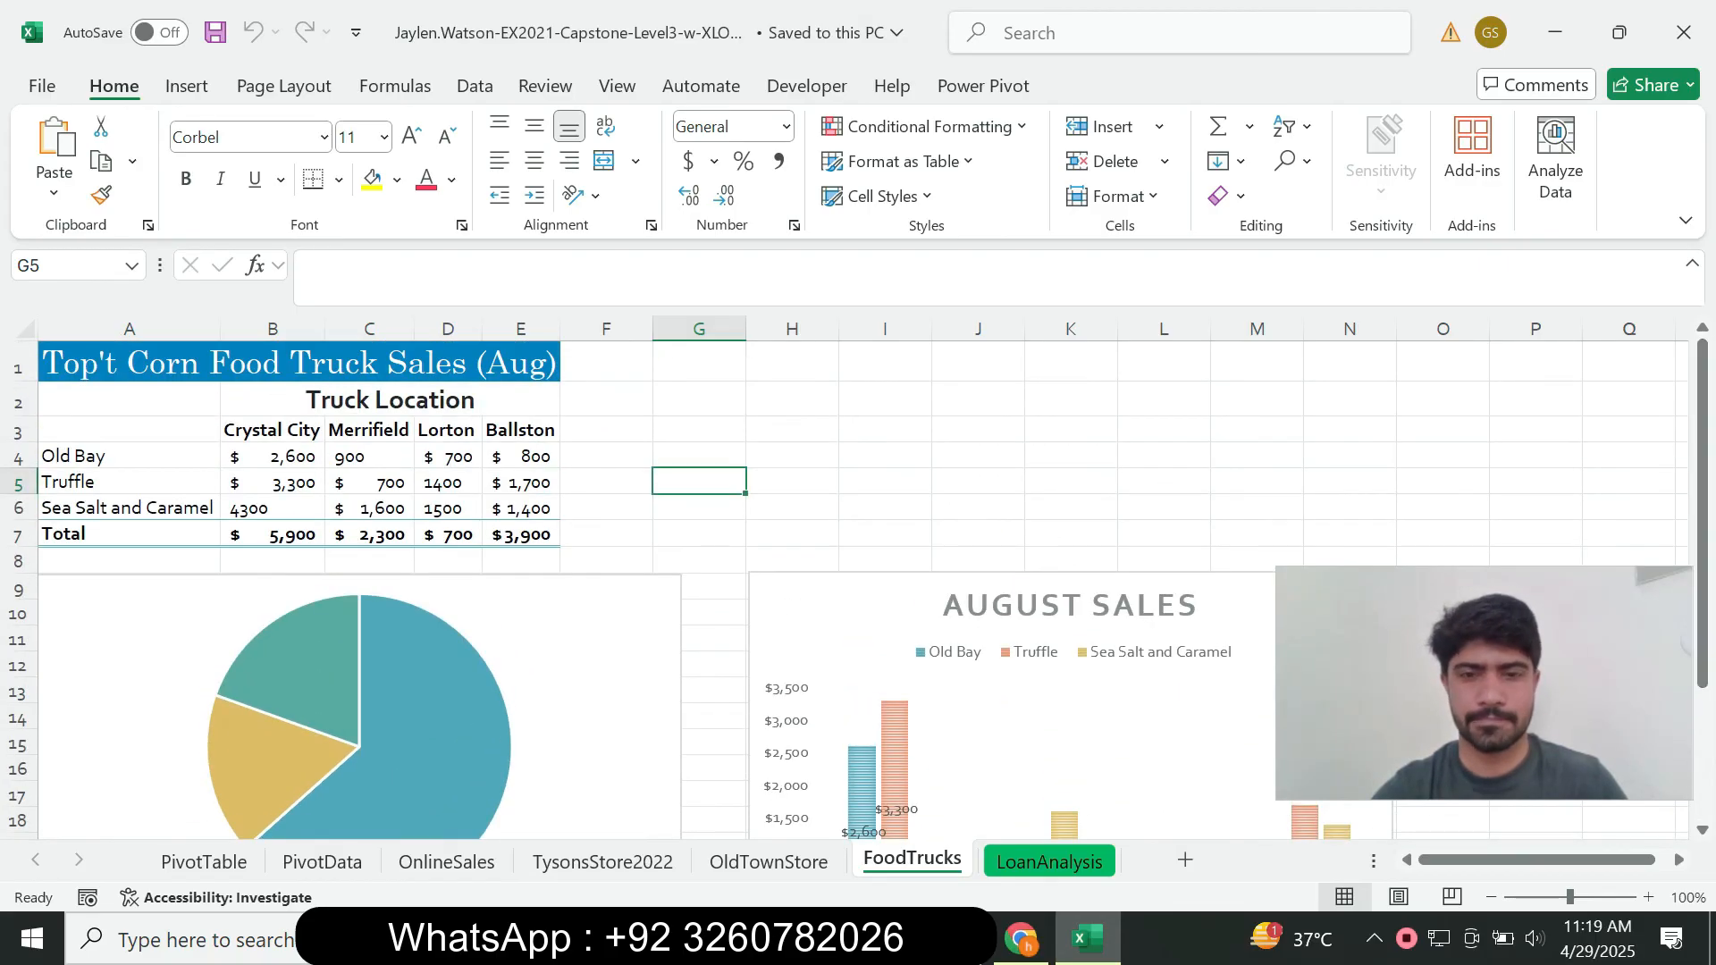
# Check the LoanAnalysis sheet, including the price in cell B1, and return to the SIMnet assignment page in Chrome.
pyautogui.hotkey('ctrl', 'pagedown')
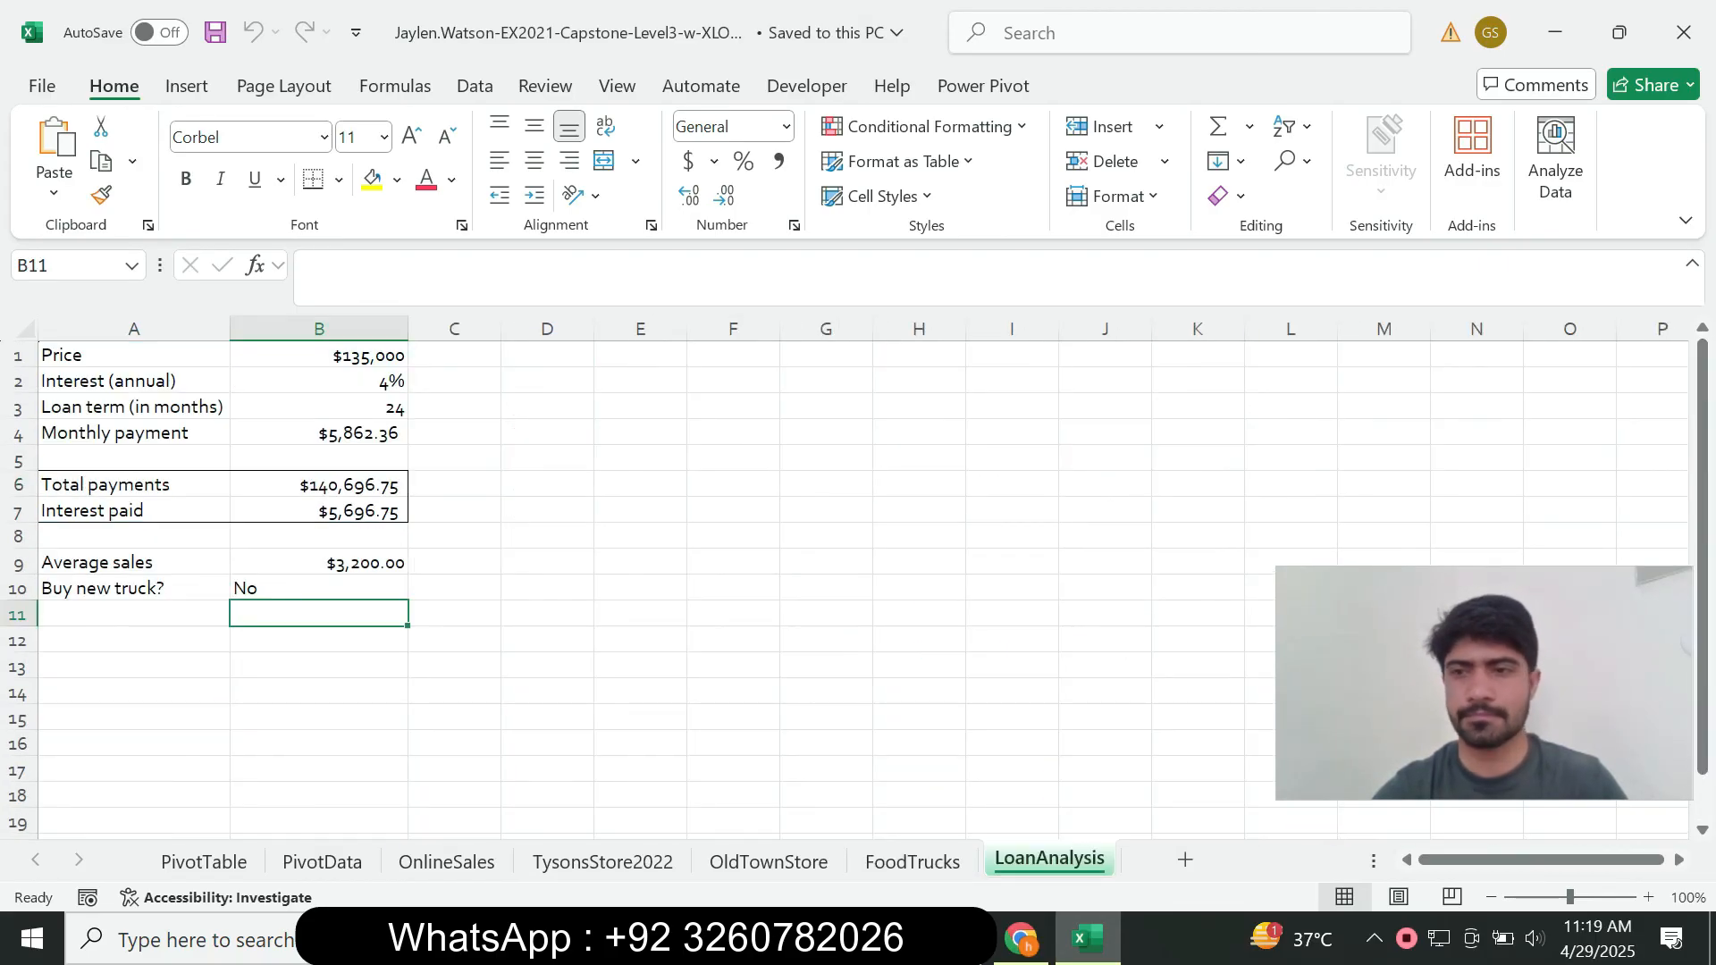
pyautogui.click(319, 354)
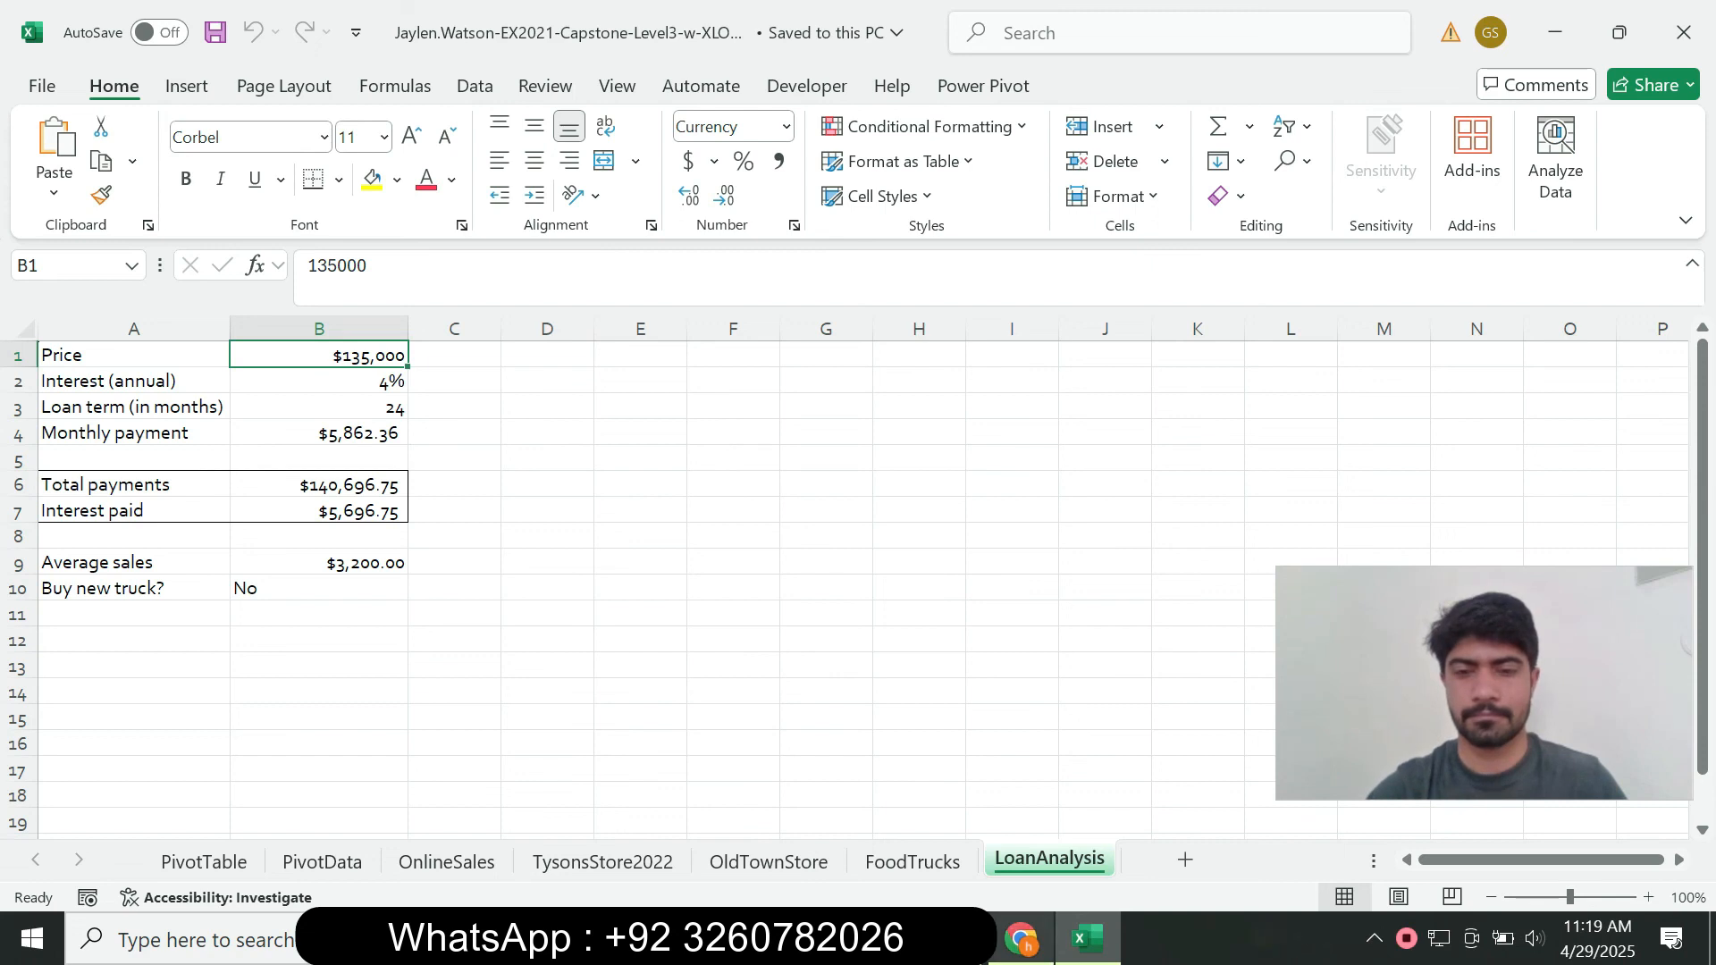
pyautogui.click(1022, 938)
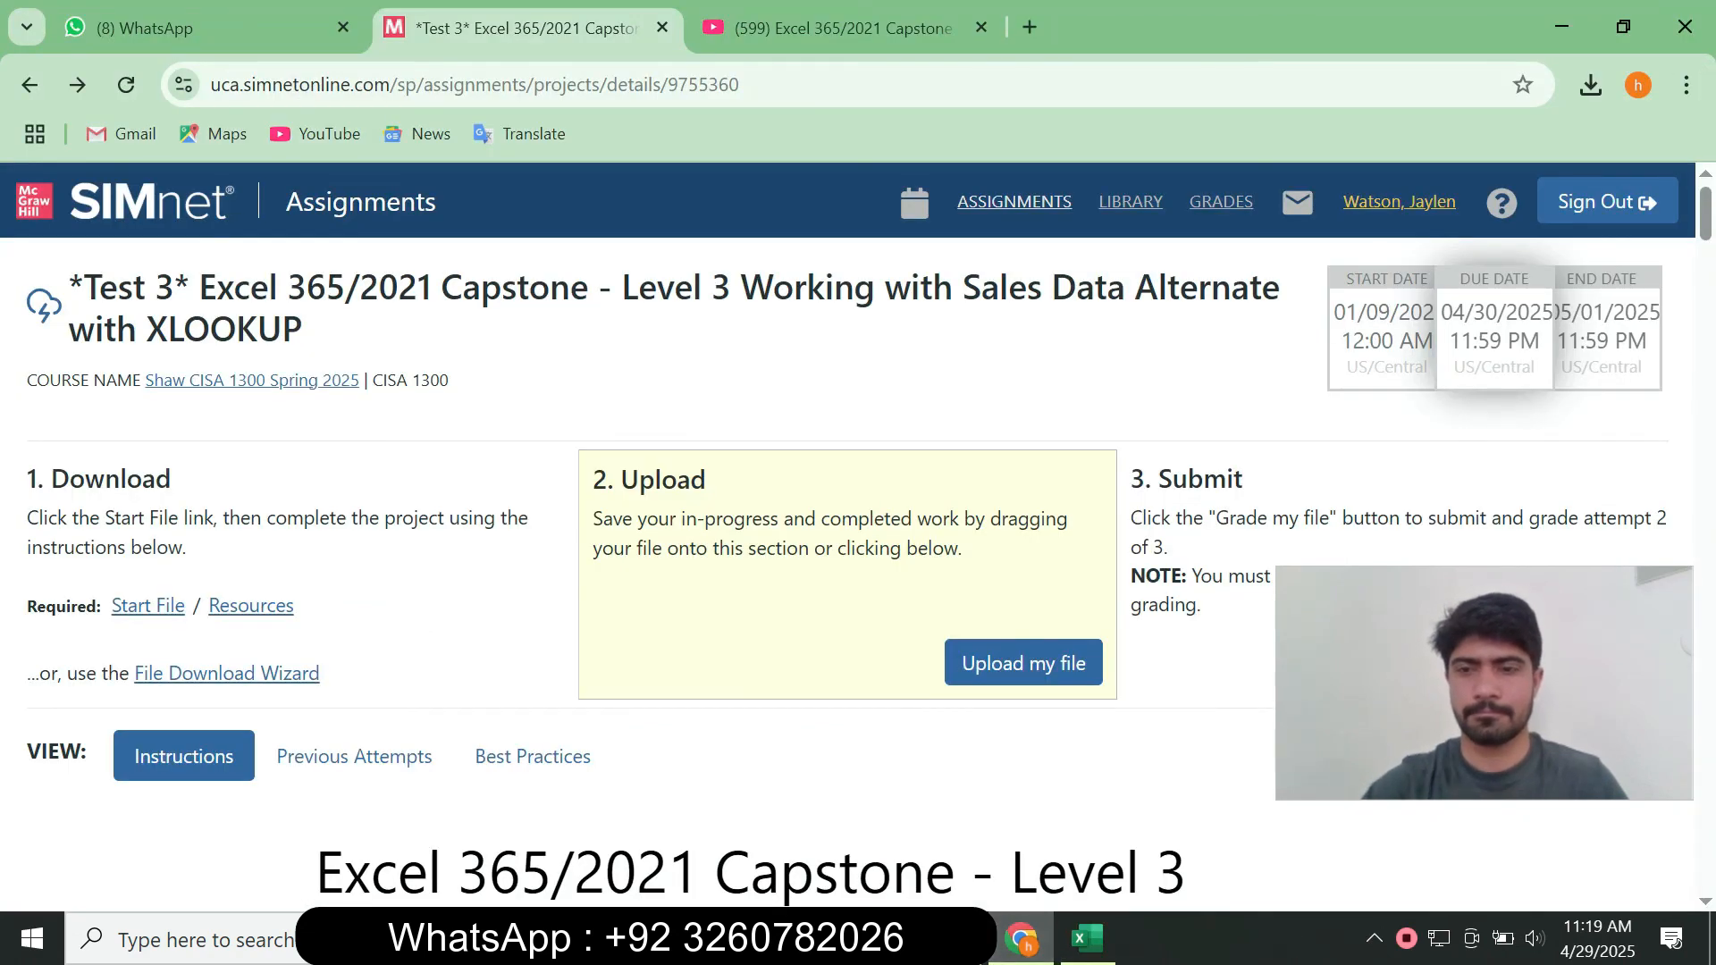